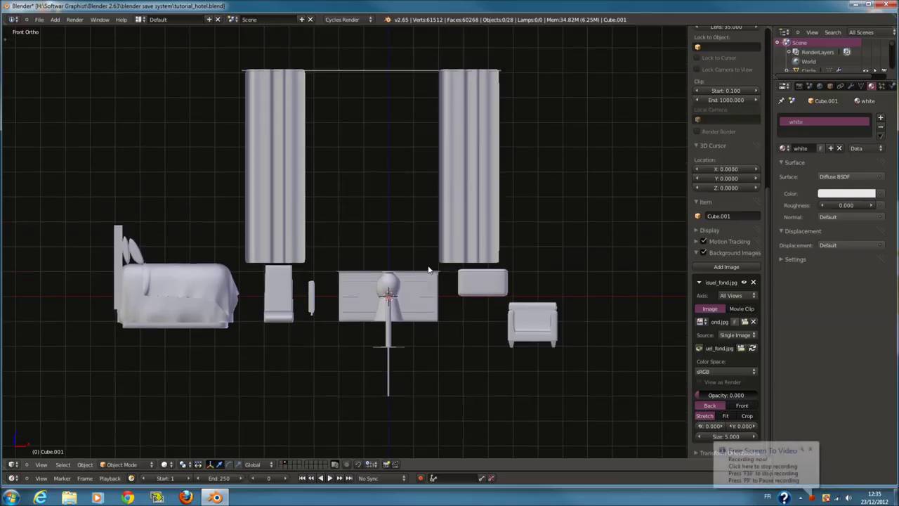
Orbit and zoom around the furniture, then return to the front orthographic view
{"action": "scroll", "coordinate": [427, 264], "scroll_direction": "up", "scroll_amount": 2}
{"action": "scroll", "coordinate": [428, 264], "scroll_direction": "up", "scroll_amount": 2}
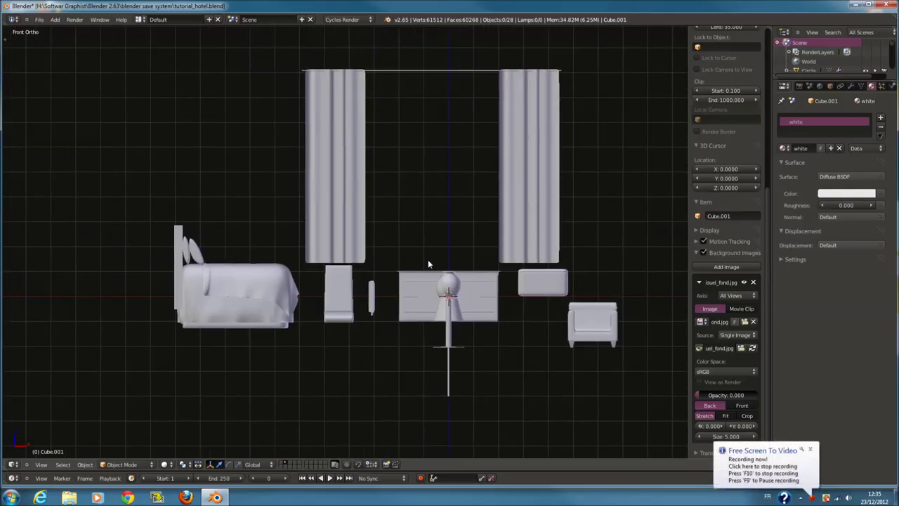
{"action": "scroll", "coordinate": [428, 264], "scroll_direction": "up", "scroll_amount": 2}
{"action": "scroll", "coordinate": [429, 264], "scroll_direction": "up", "scroll_amount": 1}
{"action": "scroll", "coordinate": [428, 264], "scroll_direction": "down", "scroll_amount": 1}
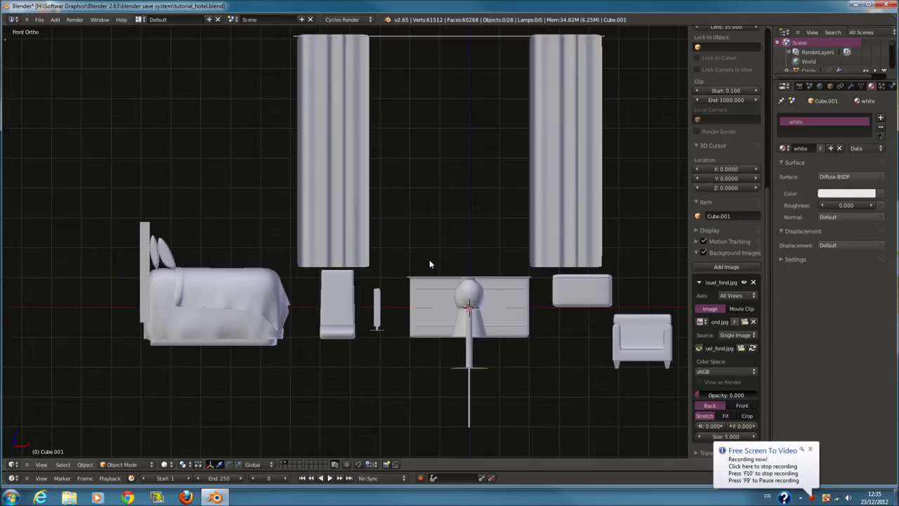
{"action": "mouse_move", "coordinate": [477, 233]}
{"action": "middle_mouse_down"}
{"action": "mouse_move", "coordinate": [373, 255]}
{"action": "mouse_move", "coordinate": [200, 269]}
{"action": "mouse_move", "coordinate": [89, 239]}
{"action": "mouse_move", "coordinate": [36, 239]}
{"action": "middle_mouse_up"}
{"action": "scroll", "coordinate": [222, 233], "scroll_direction": "down", "scroll_amount": 2}
{"action": "mouse_move", "coordinate": [222, 233]}
{"action": "middle_mouse_down"}
{"action": "mouse_move", "coordinate": [275, 235]}
{"action": "mouse_move", "coordinate": [317, 257]}
{"action": "mouse_move", "coordinate": [338, 257]}
{"action": "mouse_move", "coordinate": [344, 246]}
{"action": "mouse_move", "coordinate": [330, 220]}
{"action": "mouse_move", "coordinate": [316, 215]}
{"action": "mouse_move", "coordinate": [279, 239]}
{"action": "mouse_move", "coordinate": [297, 264]}
{"action": "middle_mouse_up"}
{"action": "scroll", "coordinate": [289, 238], "scroll_direction": "up", "scroll_amount": 4}
{"action": "scroll", "coordinate": [288, 262], "scroll_direction": "up", "scroll_amount": 3}
{"action": "key", "text": "KP_1"}
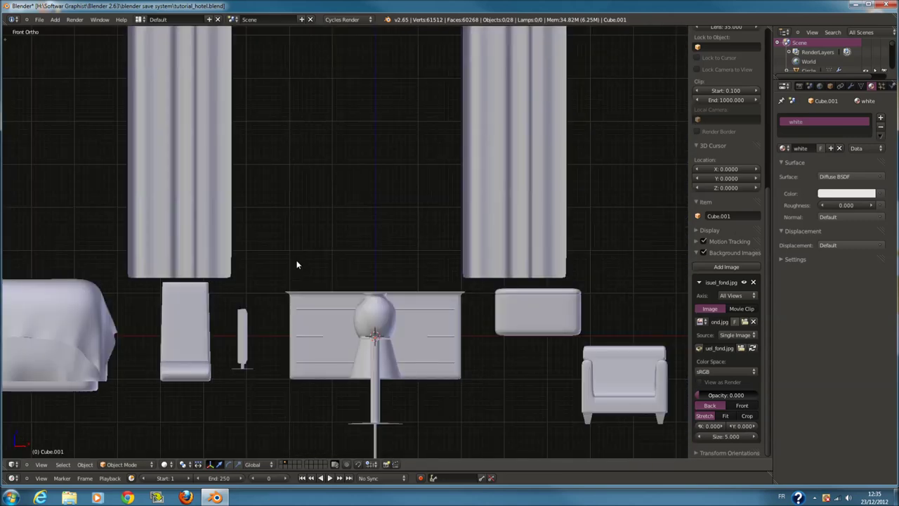
{"action": "scroll", "coordinate": [302, 271], "scroll_direction": "down", "scroll_amount": 4}
{"action": "scroll", "coordinate": [302, 270], "scroll_direction": "up", "scroll_amount": 1}
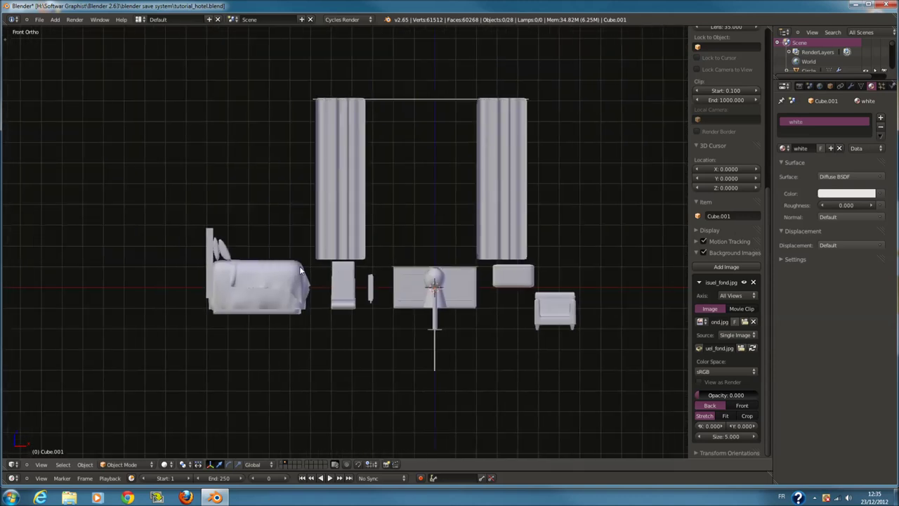
{"action": "middle_click_drag", "start_coordinate": [292, 272], "coordinate": [338, 273], "text": "shift"}
Select the headboard wall object, passing over the curtains, rod, cabinet and bed
{"action": "right_click", "coordinate": [383, 151]}
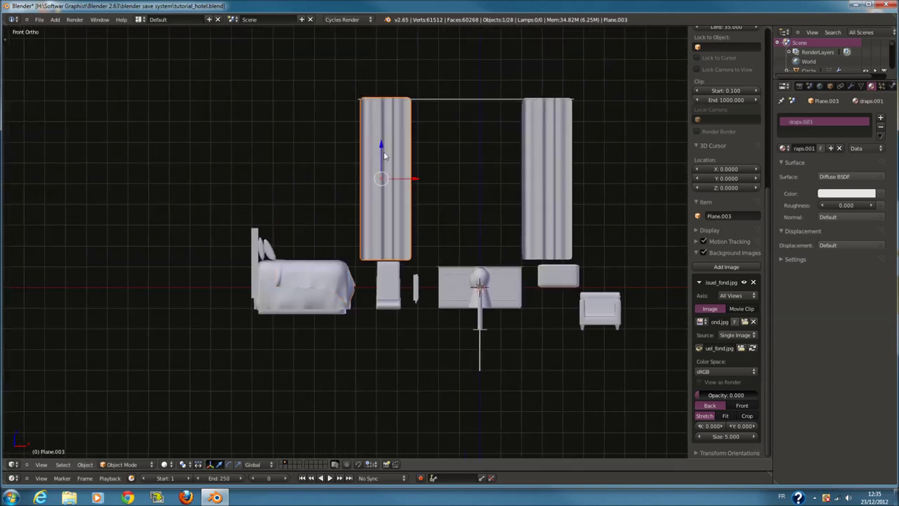
{"action": "right_click", "coordinate": [571, 172]}
{"action": "right_click", "coordinate": [503, 99]}
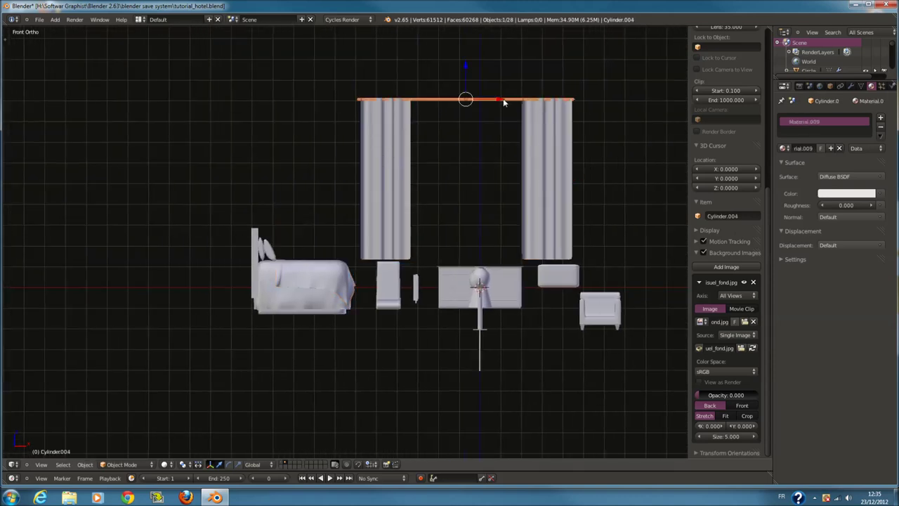
{"action": "right_click", "coordinate": [576, 267]}
{"action": "right_click", "coordinate": [452, 297]}
{"action": "right_click", "coordinate": [396, 286]}
{"action": "right_click", "coordinate": [330, 289]}
{"action": "right_click", "coordinate": [257, 278]}
{"action": "scroll", "coordinate": [267, 267], "scroll_direction": "up", "scroll_amount": 2}
{"action": "scroll", "coordinate": [287, 258], "scroll_direction": "up", "scroll_amount": 1, "text": "ctrl"}
UV-map the headboard mesh with Cylinder Projection in Edit Mode
{"action": "key", "text": "Tab"}
{"action": "scroll", "coordinate": [338, 269], "scroll_direction": "up", "scroll_amount": 2}
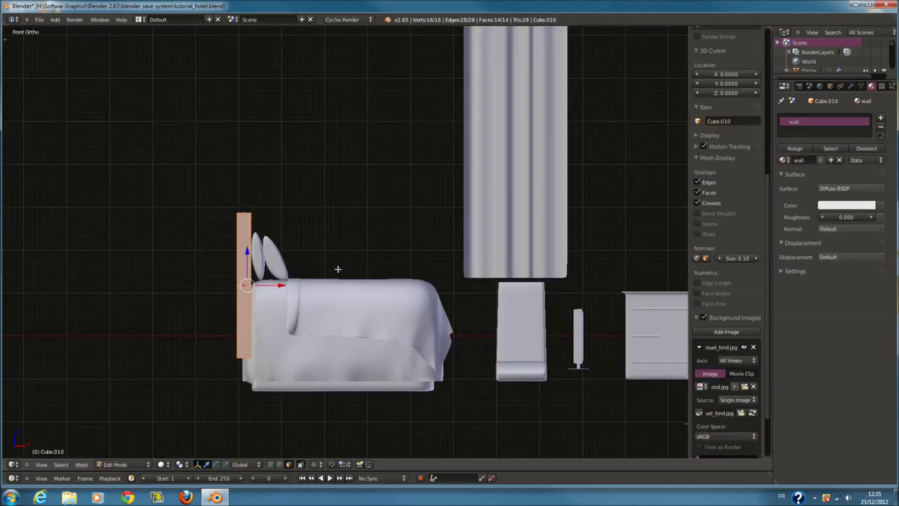
{"action": "key", "text": "shift+s"}
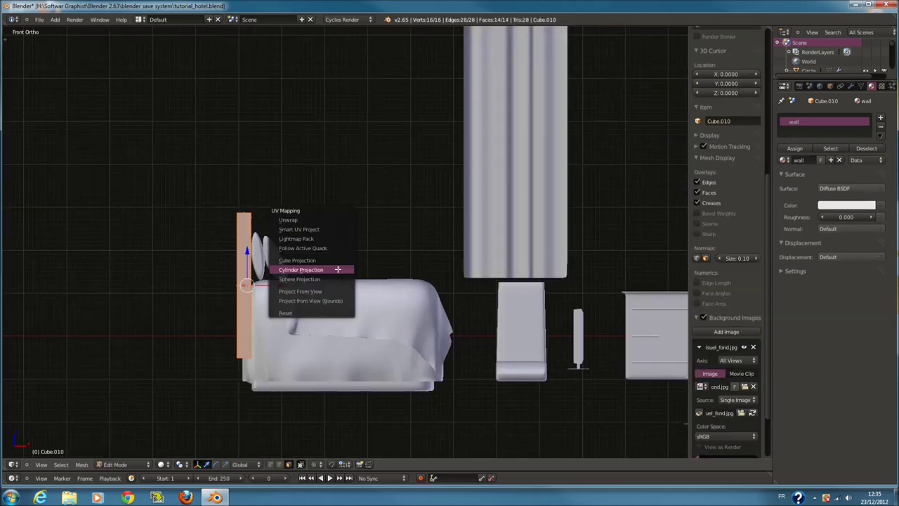
{"action": "left_click", "coordinate": [313, 276]}
{"action": "key", "text": "Tab"}
{"action": "scroll", "coordinate": [425, 244], "scroll_direction": "down", "scroll_amount": 3}
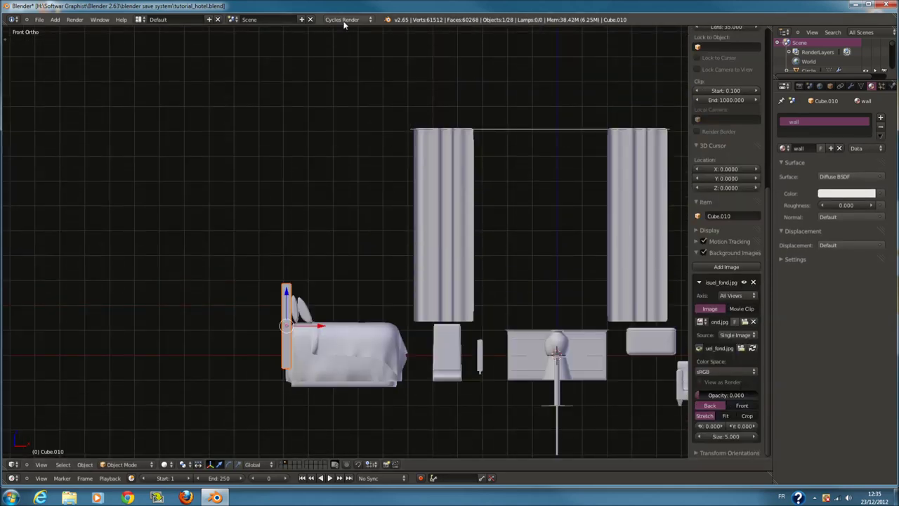
Hide the properties side panel and isolate the wall object Cube.010 in local view
{"action": "key", "text": "n"}
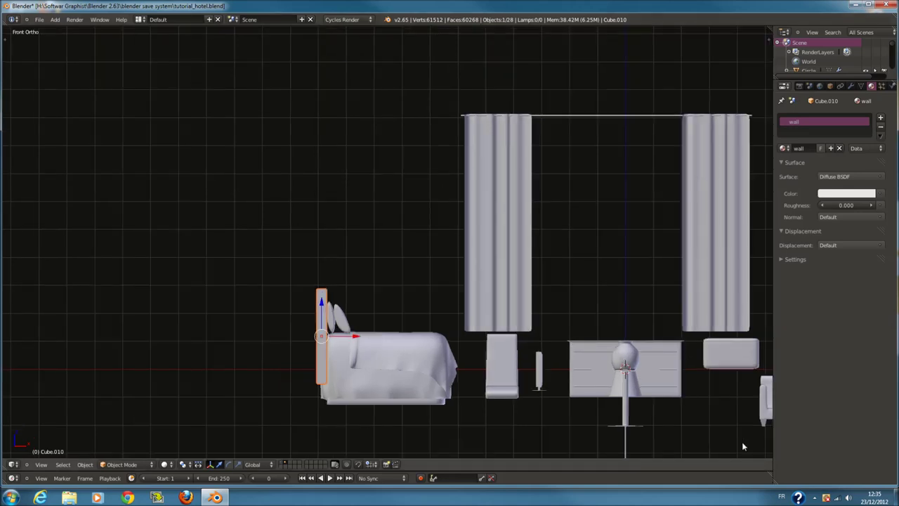
{"action": "scroll", "coordinate": [675, 414], "scroll_direction": "down", "scroll_amount": 3}
{"action": "scroll", "coordinate": [548, 370], "scroll_direction": "up", "scroll_amount": 2}
{"action": "scroll", "coordinate": [549, 370], "scroll_direction": "up", "scroll_amount": 1}
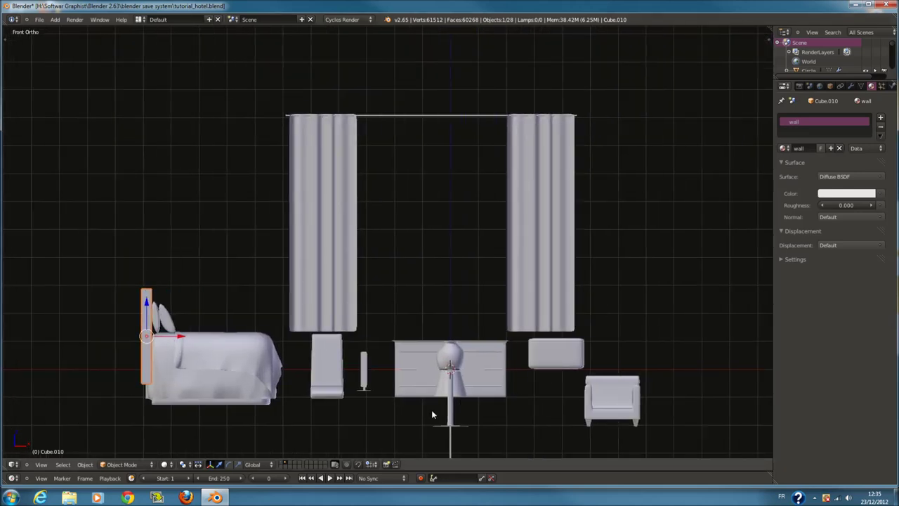
{"action": "key", "text": "KP_Divide"}
{"action": "mouse_move", "coordinate": [349, 381]}
{"action": "middle_mouse_down"}
{"action": "mouse_move", "coordinate": [422, 333]}
{"action": "mouse_move", "coordinate": [386, 324]}
{"action": "mouse_move", "coordinate": [403, 333]}
{"action": "mouse_move", "coordinate": [454, 330]}
{"action": "mouse_move", "coordinate": [357, 344]}
{"action": "mouse_move", "coordinate": [375, 357]}
{"action": "mouse_move", "coordinate": [412, 349]}
{"action": "middle_mouse_up"}
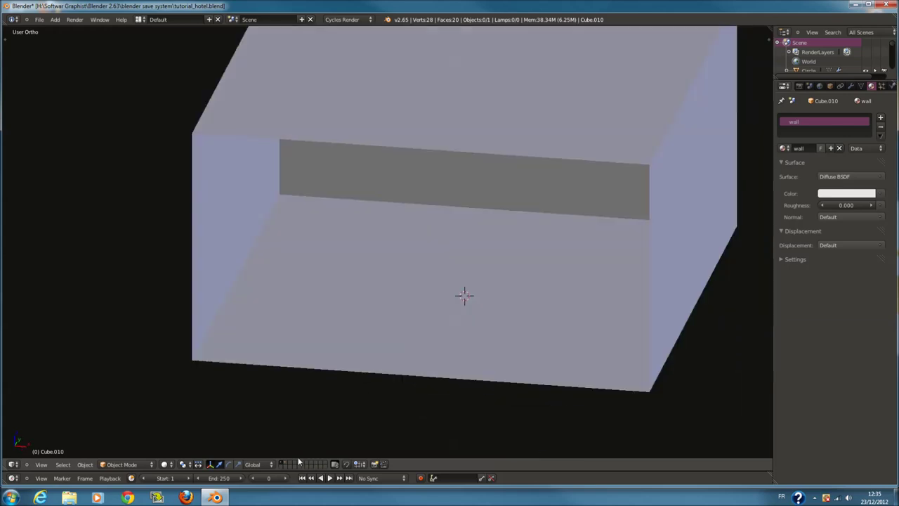
Orbit to inspect the wall's window opening, then return to the full furniture scene
{"action": "scroll", "coordinate": [442, 354], "scroll_direction": "down", "scroll_amount": 3}
{"action": "mouse_move", "coordinate": [448, 351]}
{"action": "middle_mouse_down"}
{"action": "mouse_move", "coordinate": [447, 341]}
{"action": "mouse_move", "coordinate": [317, 436]}
{"action": "middle_mouse_up"}
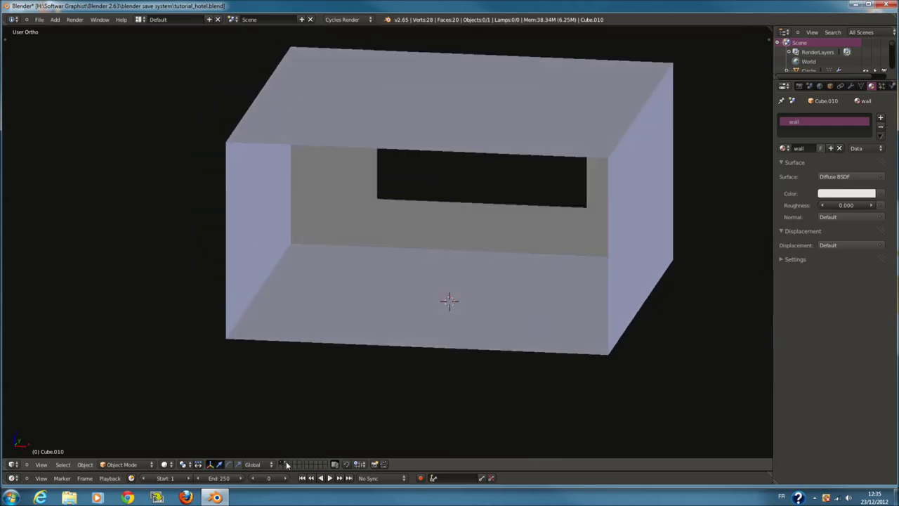
{"action": "left_click", "coordinate": [287, 464]}
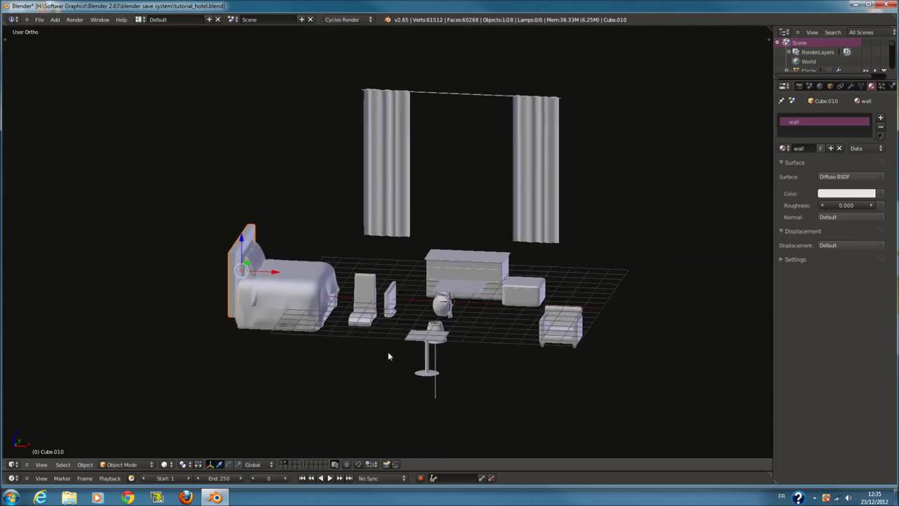
In top view, select all 28 furniture objects and move them to another layer
{"action": "key", "text": "KP_7"}
{"action": "key", "text": "a"}
{"action": "scroll", "coordinate": [391, 323], "scroll_direction": "up", "scroll_amount": 1}
{"action": "key", "text": "a"}
{"action": "scroll", "coordinate": [391, 296], "scroll_direction": "down", "scroll_amount": 4}
{"action": "key", "text": "m"}
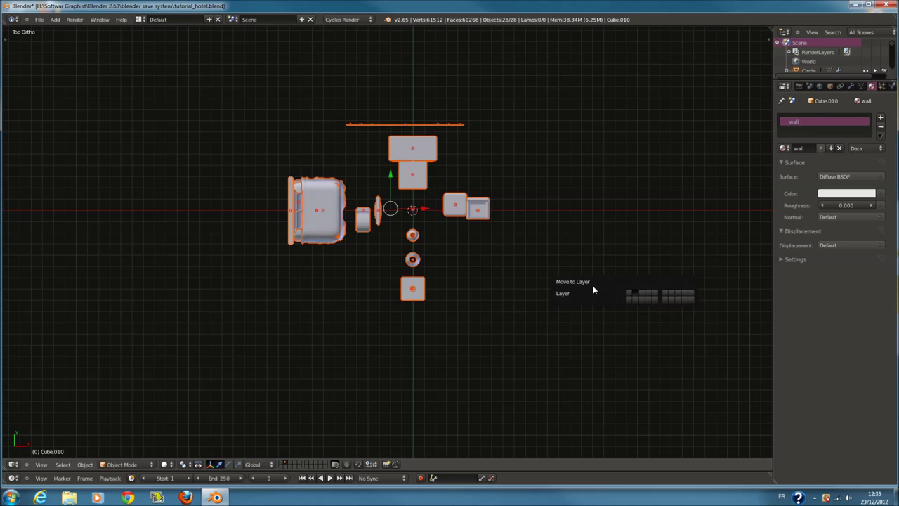
{"action": "left_click", "coordinate": [630, 297]}
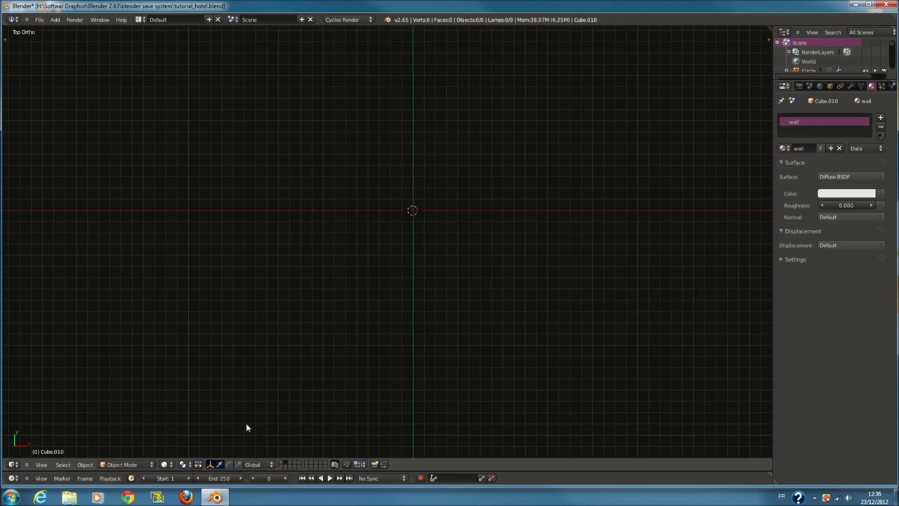
Show the wall box's layer alongside the furniture in front wireframe view
{"action": "left_click", "coordinate": [281, 465]}
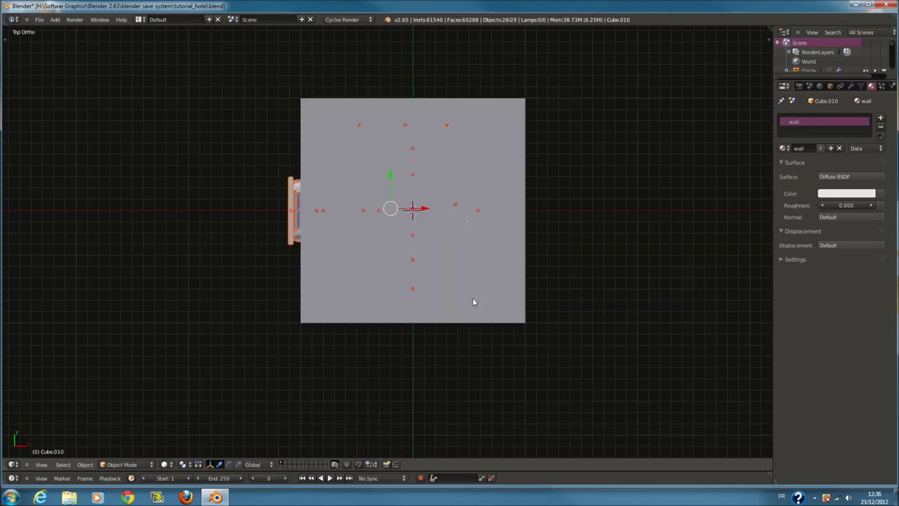
{"action": "key", "text": "KP_1"}
{"action": "key", "text": "z"}
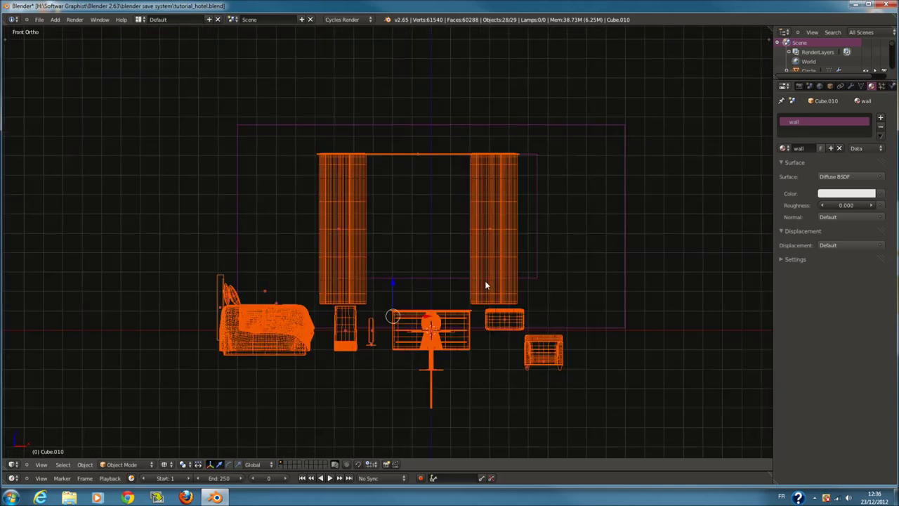
Return to solid shading and slide the selected furniture sideways into the room
{"action": "scroll", "coordinate": [482, 302], "scroll_direction": "up", "scroll_amount": 2}
{"action": "key", "text": "z"}
{"action": "scroll", "coordinate": [512, 324], "scroll_direction": "up", "scroll_amount": 1}
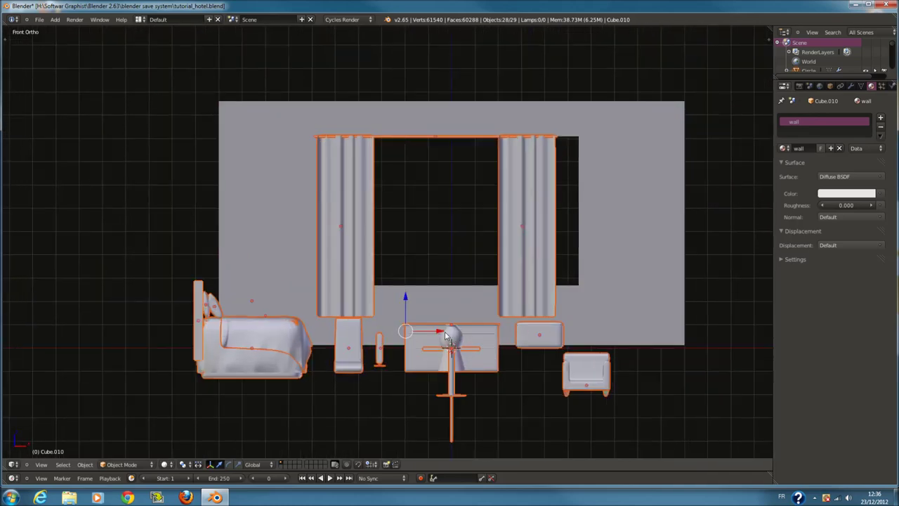
{"action": "key", "text": "g"}
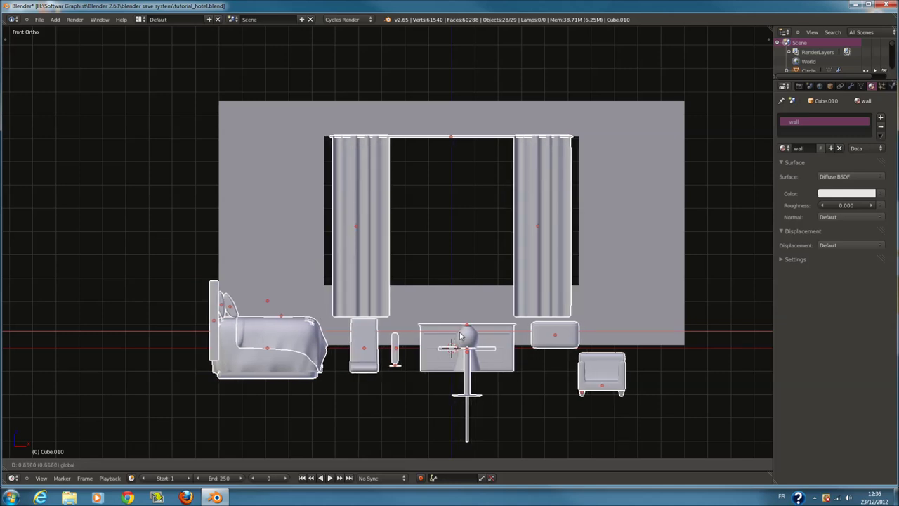
{"action": "left_click", "coordinate": [461, 336]}
Raise the furniture along Z and nudge it right along X inside the wall box
{"action": "middle_click_drag", "start_coordinate": [461, 335], "coordinate": [453, 352]}
{"action": "scroll", "coordinate": [454, 352], "scroll_direction": "up", "scroll_amount": 1}
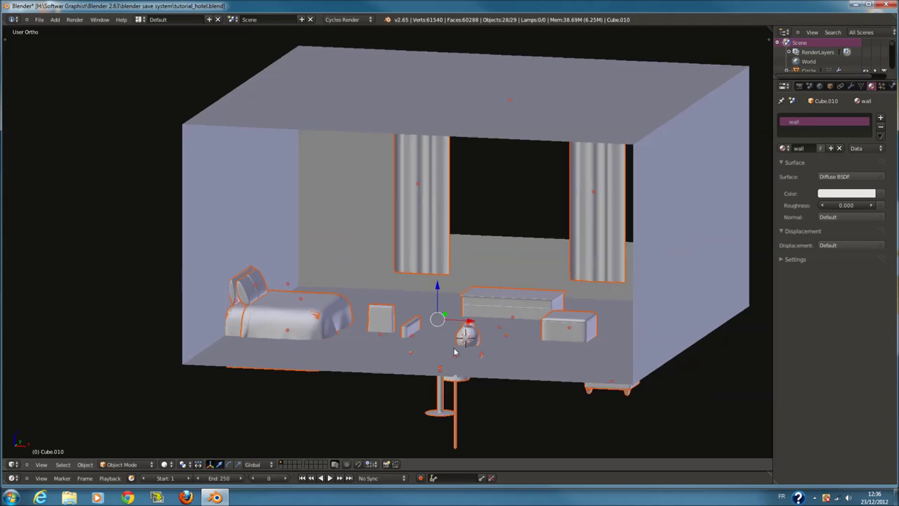
{"action": "key", "text": "g"}
{"action": "key", "text": "z"}
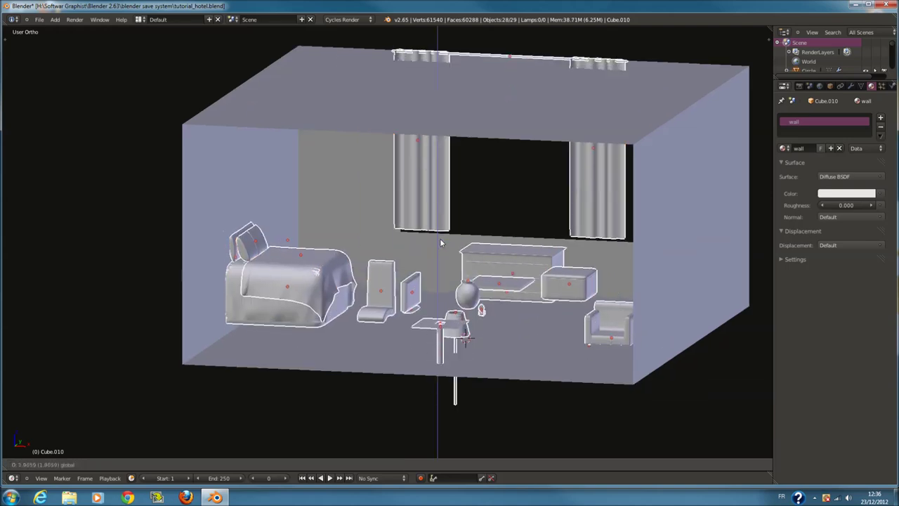
{"action": "left_click", "coordinate": [443, 251]}
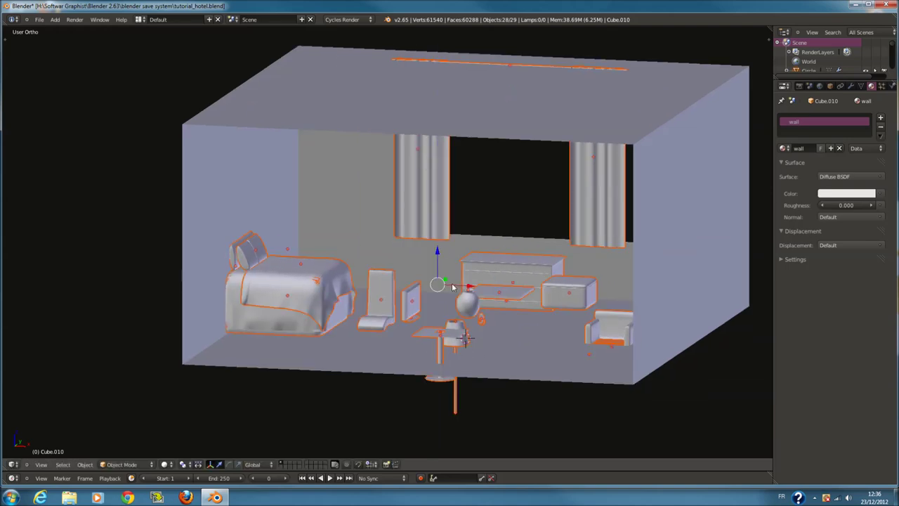
{"action": "key", "text": "g"}
{"action": "key", "text": "x"}
{"action": "left_click", "coordinate": [460, 298]}
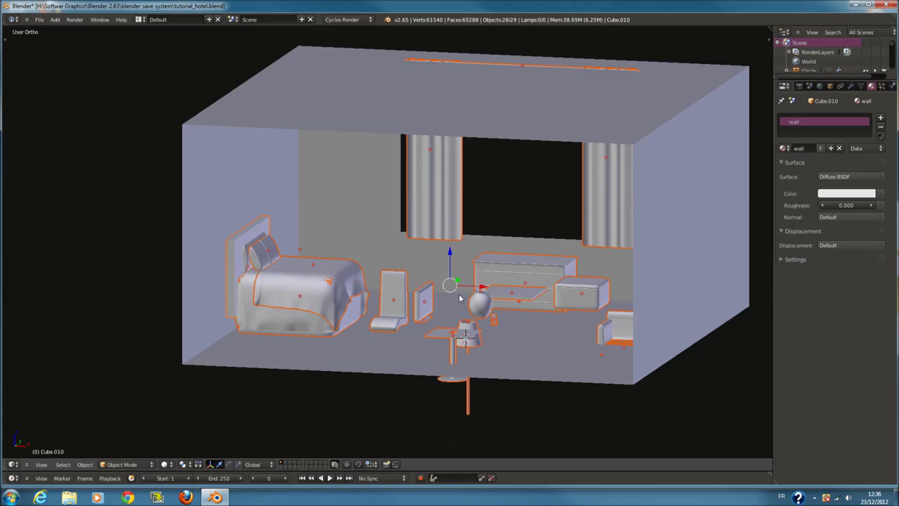
{"action": "key", "text": "shift+a"}
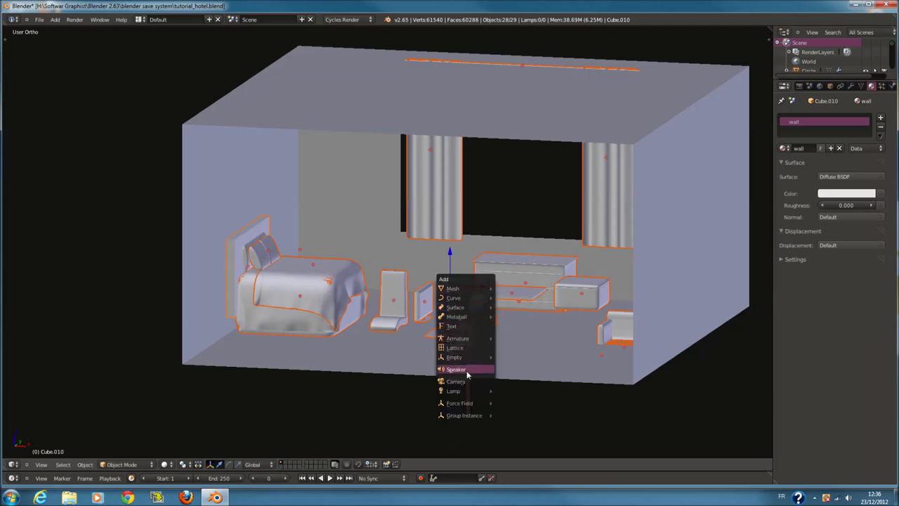
Add a camera, position it inside the room and look through it
{"action": "left_click", "coordinate": [466, 381]}
{"action": "mouse_move", "coordinate": [508, 302]}
{"action": "middle_mouse_down"}
{"action": "mouse_move", "coordinate": [480, 332]}
{"action": "mouse_move", "coordinate": [465, 309]}
{"action": "middle_mouse_up"}
{"action": "right_click_drag", "start_coordinate": [475, 294], "coordinate": [447, 388]}
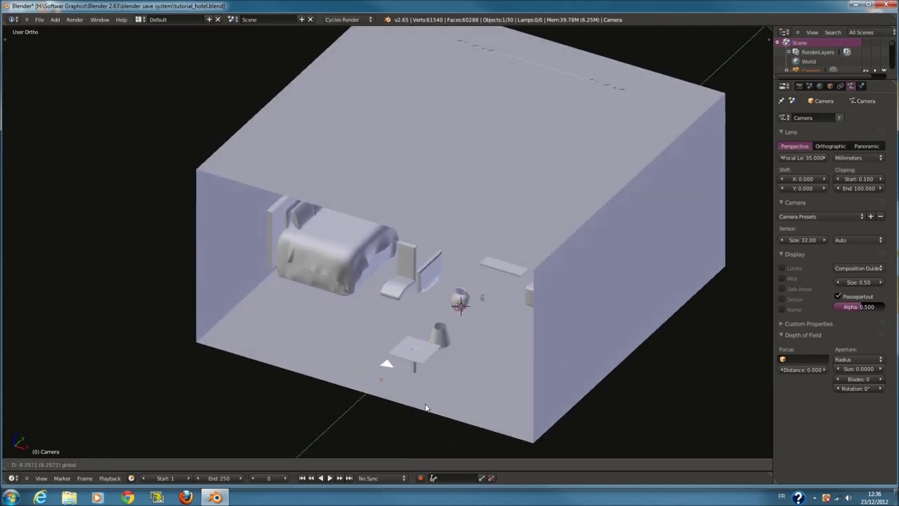
{"action": "right_click_drag", "start_coordinate": [447, 384], "coordinate": [450, 295]}
{"action": "key", "text": "KP_0"}
Pull the camera back along Z and rotate it around the vertical axis
{"action": "key", "text": "g"}
{"action": "key", "text": "z"}
{"action": "key", "text": "z"}
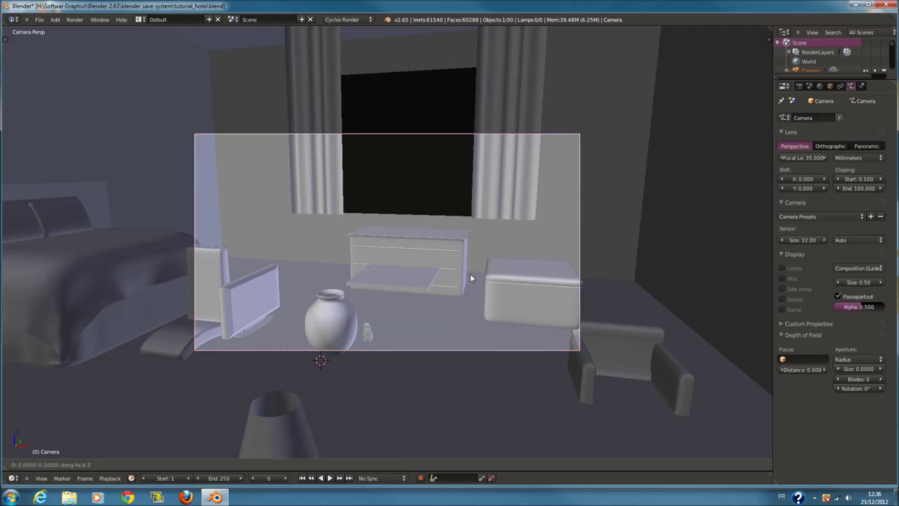
{"action": "left_click", "coordinate": [455, 394]}
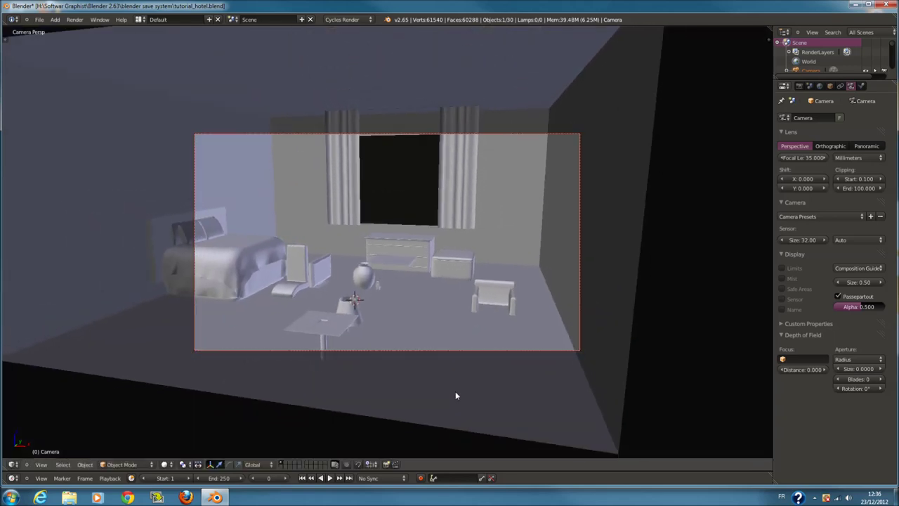
{"action": "key", "text": "r"}
{"action": "key", "text": "z"}
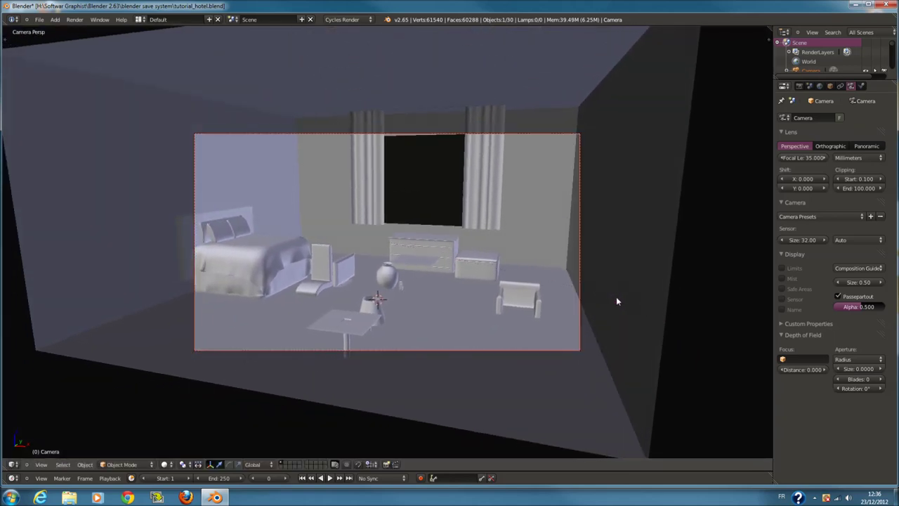
{"action": "left_click", "coordinate": [683, 295]}
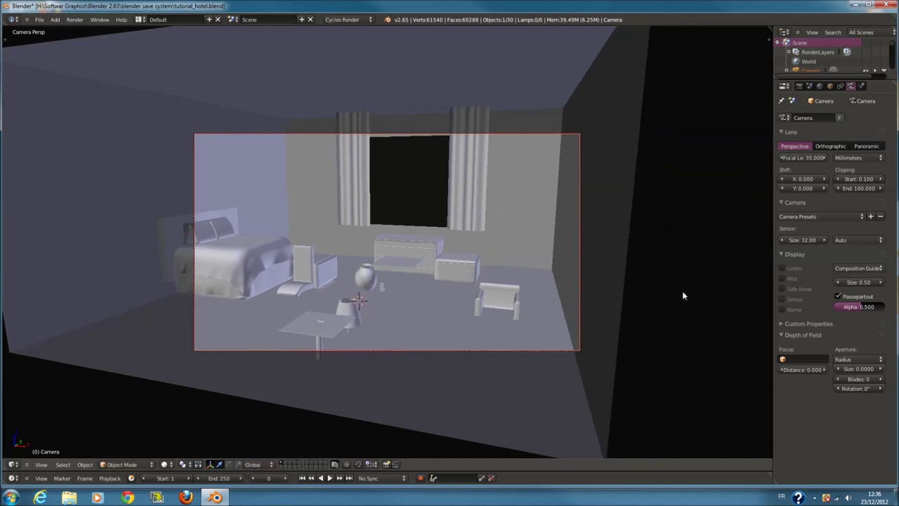
Move the camera to frame the bed, furniture and window, then view from the front
{"action": "key", "text": "g"}
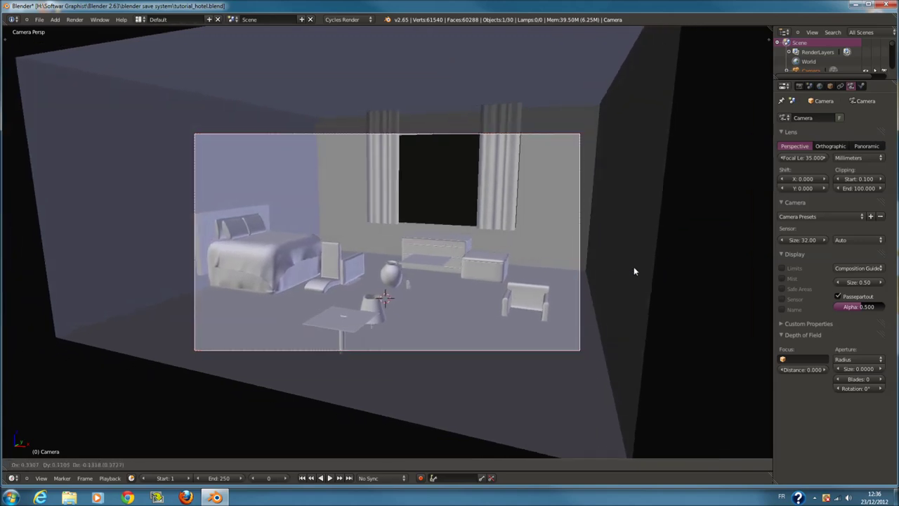
{"action": "left_click", "coordinate": [687, 253]}
{"action": "key", "text": "Home"}
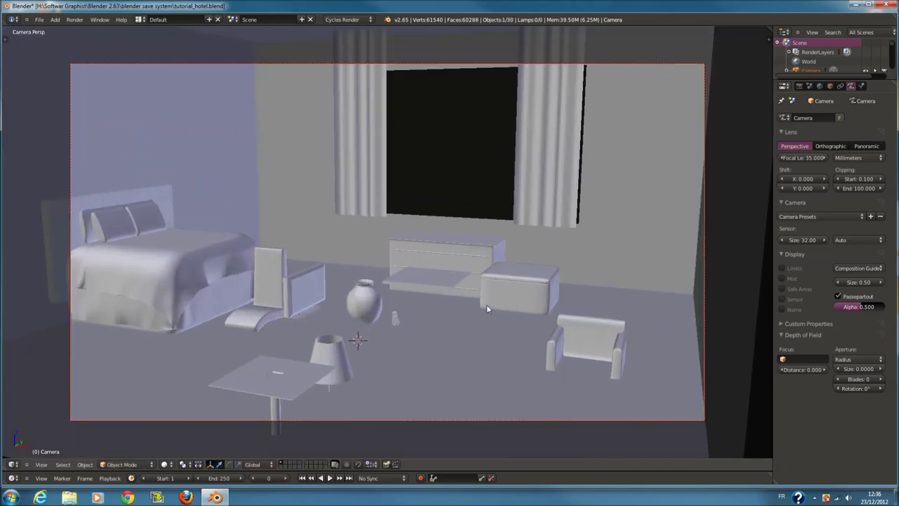
{"action": "key", "text": "KP_1"}
Select the curtain rod and both curtains in wireframe and lower them together
{"action": "key", "text": "z"}
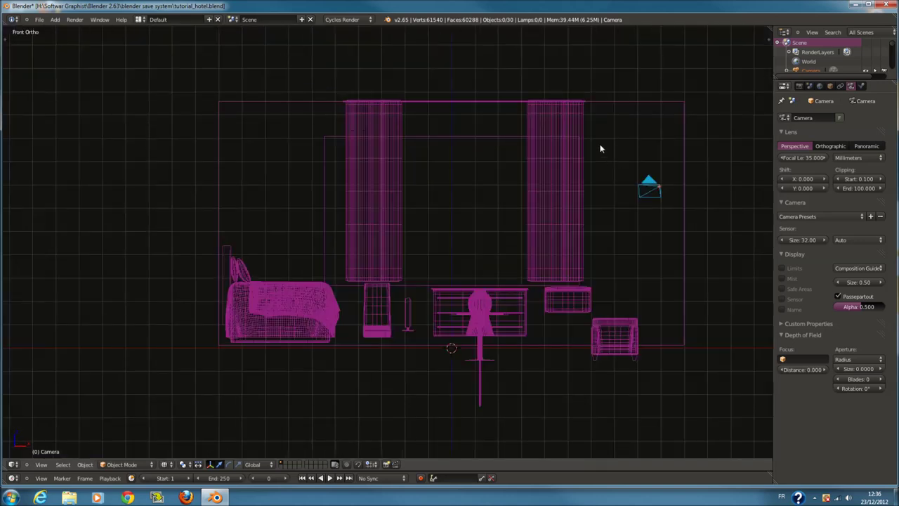
{"action": "right_click", "coordinate": [495, 131]}
{"action": "right_click", "coordinate": [519, 134]}
{"action": "right_click", "coordinate": [548, 141], "text": "shift"}
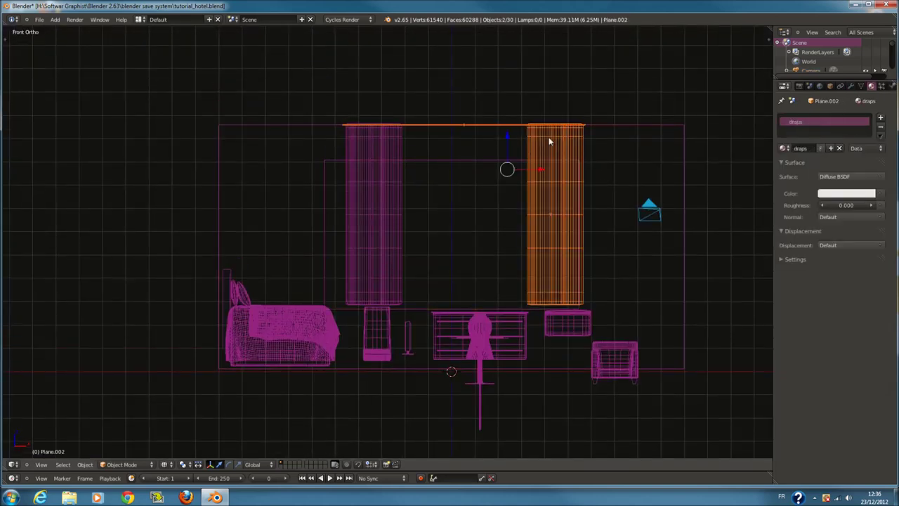
{"action": "right_click", "coordinate": [398, 142], "text": "shift"}
{"action": "key", "text": "g"}
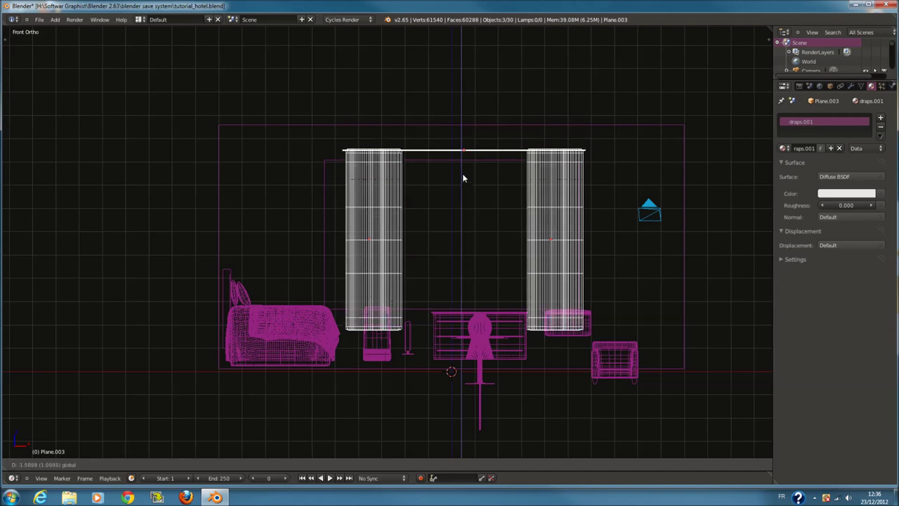
{"action": "left_click", "coordinate": [465, 184]}
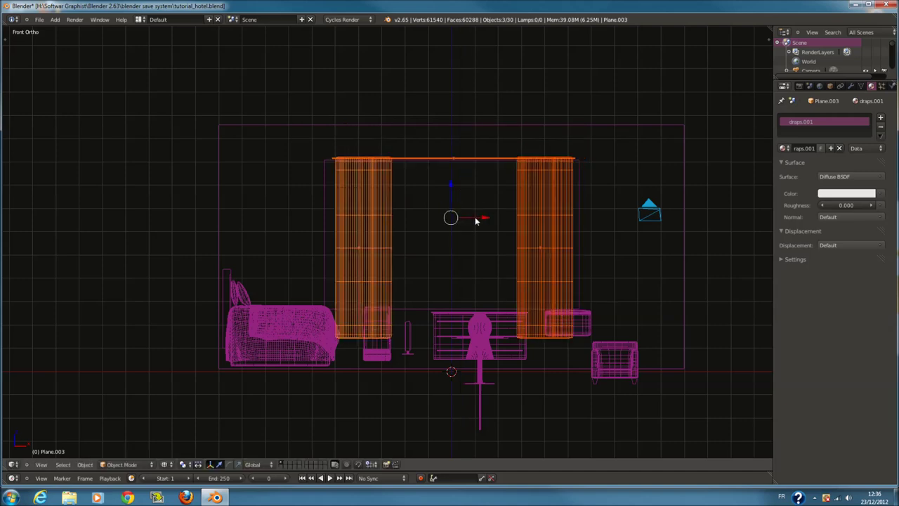
Scale the curtain rod wider along the X axis
{"action": "right_click", "coordinate": [454, 159]}
{"action": "scroll", "coordinate": [568, 169], "scroll_direction": "up", "scroll_amount": 1}
{"action": "key", "text": "s"}
{"action": "key", "text": "x"}
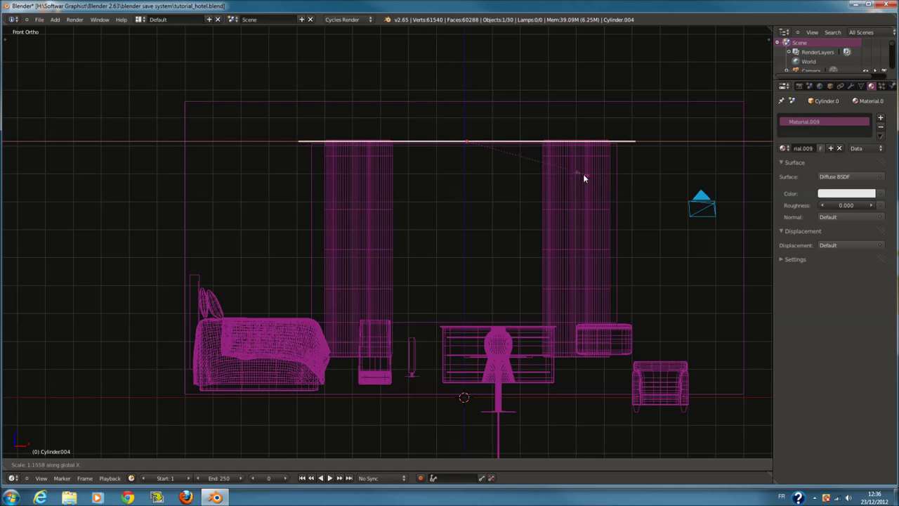
{"action": "left_click", "coordinate": [587, 180]}
Slide the right curtain outward to the right and the left curtain to the left
{"action": "right_click", "coordinate": [592, 178]}
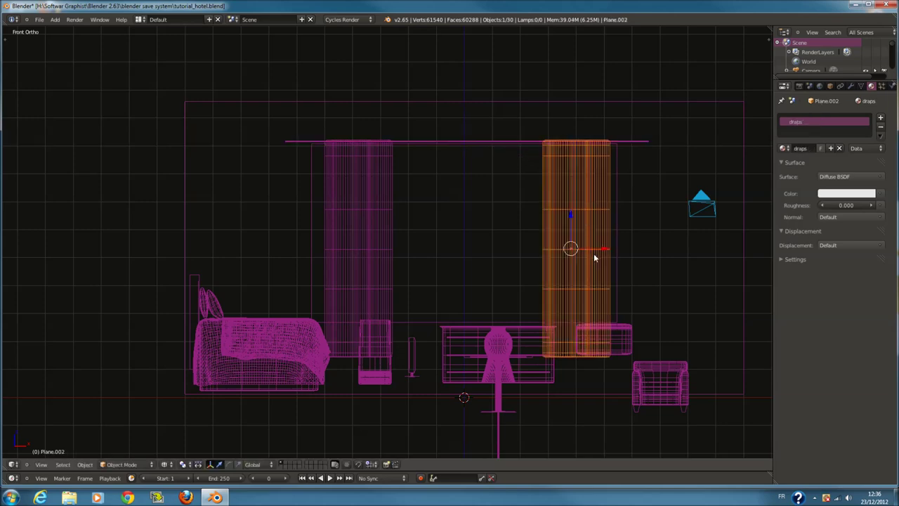
{"action": "left_click_drag", "start_coordinate": [606, 251], "coordinate": [632, 251]}
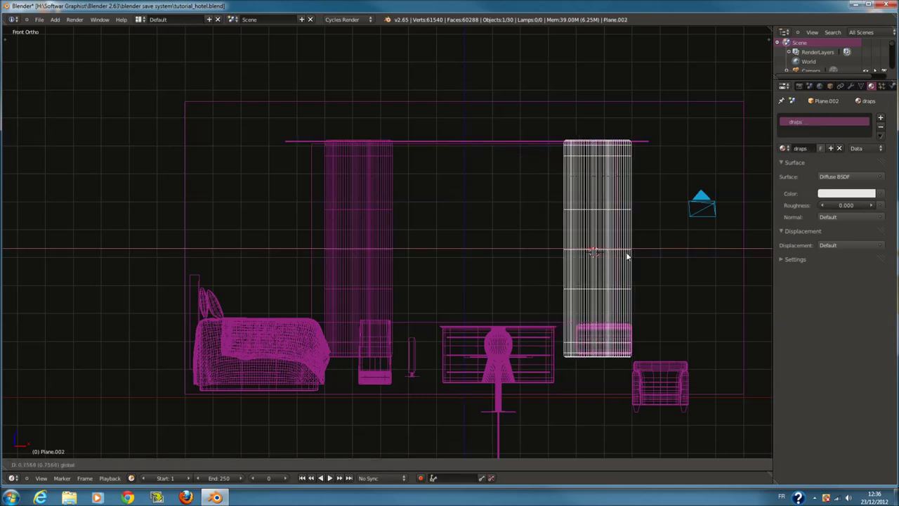
{"action": "right_click", "coordinate": [339, 209]}
{"action": "left_click_drag", "start_coordinate": [393, 249], "coordinate": [355, 250]}
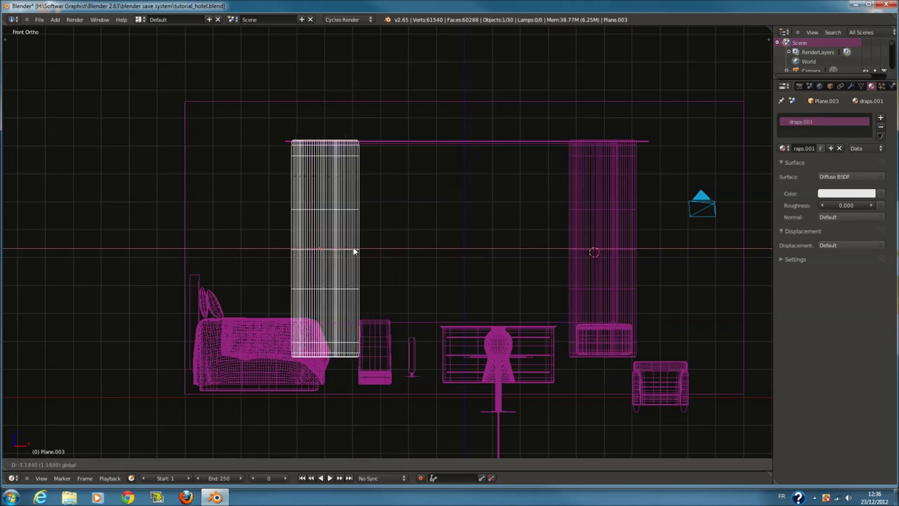
Check the curtains from an angle in solid shading, then from the top in wireframe
{"action": "key", "text": "z"}
{"action": "middle_click_drag", "start_coordinate": [323, 272], "coordinate": [294, 287]}
{"action": "key", "text": "z"}
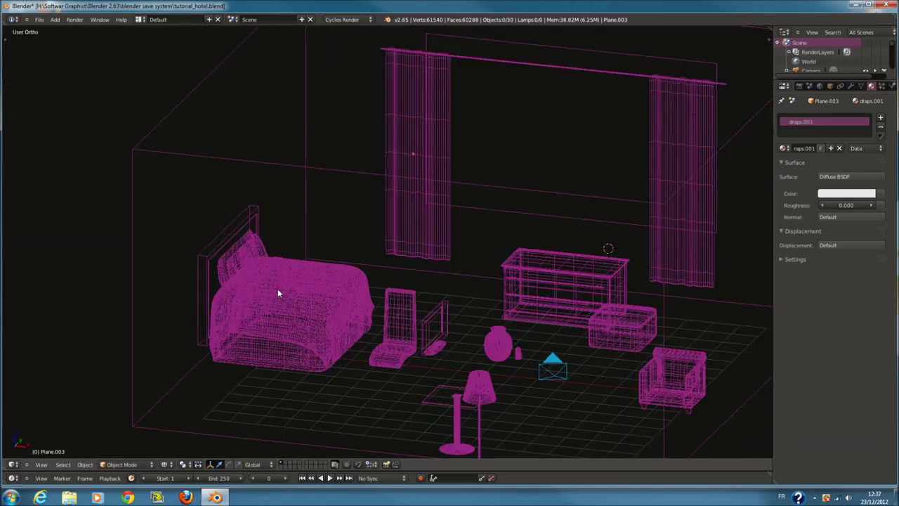
{"action": "scroll", "coordinate": [297, 296], "scroll_direction": "down", "scroll_amount": 2}
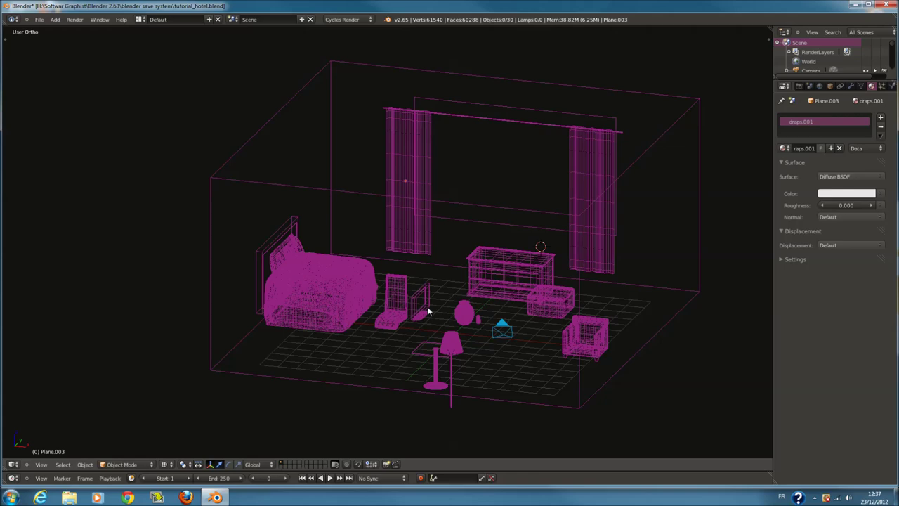
{"action": "key", "text": "KP_7"}
{"action": "scroll", "coordinate": [510, 257], "scroll_direction": "down", "scroll_amount": 2, "text": "ctrl"}
{"action": "scroll", "coordinate": [510, 258], "scroll_direction": "up", "scroll_amount": 2}
In top view, circle-select the armchair and move it front-to-back along Y
{"action": "key", "text": "c"}
{"action": "left_click", "coordinate": [579, 234]}
{"action": "middle_click_drag", "start_coordinate": [579, 234], "coordinate": [561, 426]}
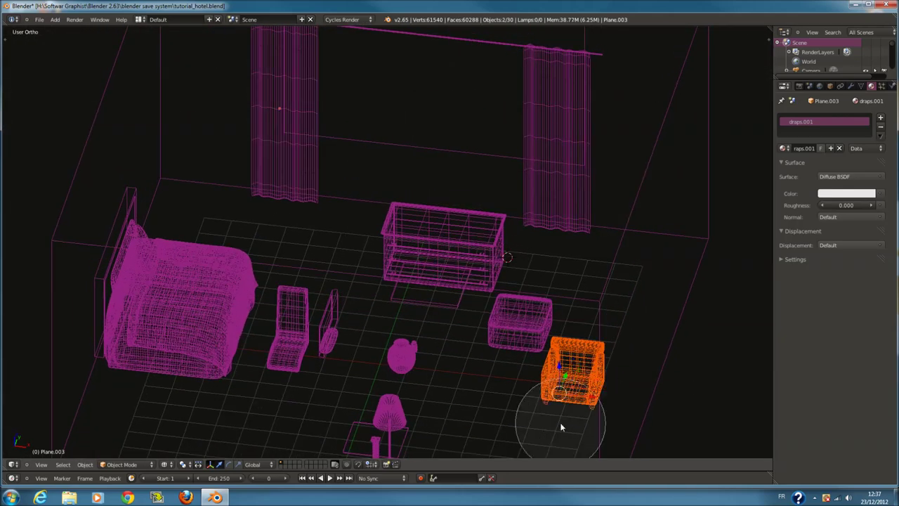
{"action": "right_click", "coordinate": [569, 421]}
{"action": "key", "text": "KP_7"}
{"action": "scroll", "coordinate": [556, 225], "scroll_direction": "up", "scroll_amount": 2, "text": "shift"}
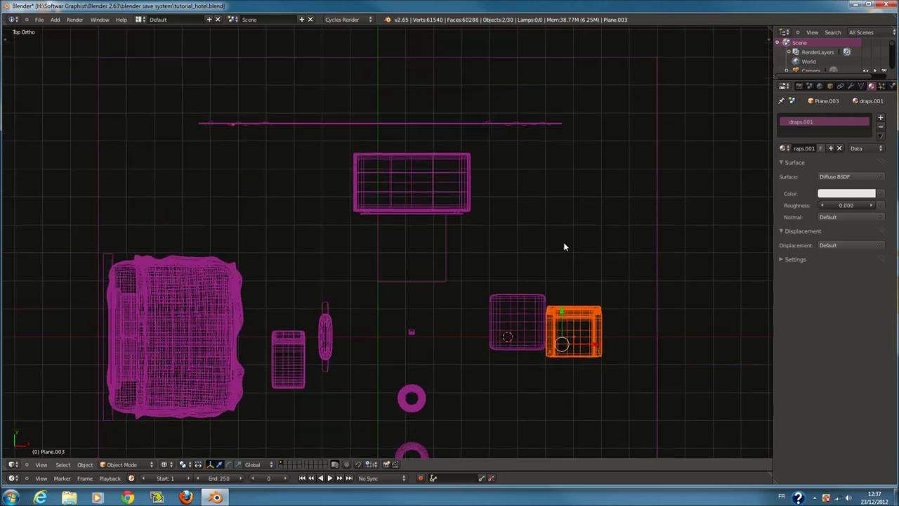
{"action": "key", "text": "g"}
{"action": "key", "text": "y"}
{"action": "left_click", "coordinate": [511, 186]}
{"action": "key", "text": "a"}
Circle-select the curtains along the top wall and push them back to the wall along Y
{"action": "key", "text": "c"}
{"action": "left_click_drag", "start_coordinate": [202, 118], "coordinate": [491, 101]}
{"action": "right_click", "coordinate": [357, 99]}
{"action": "key", "text": "g"}
{"action": "key", "text": "y"}
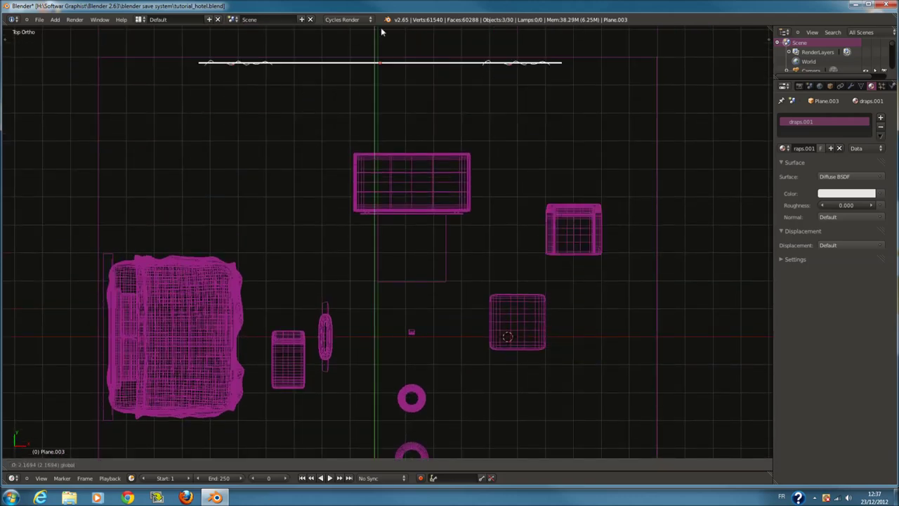
{"action": "left_click", "coordinate": [375, 25]}
Reselect the armchair and slide it along Y into the upper-right corner
{"action": "key", "text": "c"}
{"action": "middle_click", "coordinate": [373, 61]}
{"action": "left_click", "coordinate": [572, 238]}
{"action": "right_click", "coordinate": [573, 241]}
{"action": "key", "text": "g"}
{"action": "key", "text": "y"}
{"action": "left_click", "coordinate": [646, 124]}
{"action": "key", "text": "a"}
Move the dresser right along X and rotate it 180°, then 90° about Z
{"action": "key", "text": "c"}
{"action": "left_click", "coordinate": [412, 168]}
{"action": "right_click", "coordinate": [434, 185]}
{"action": "key", "text": "g"}
{"action": "key", "text": "x"}
{"action": "left_click", "coordinate": [642, 217]}
{"action": "key", "text": "r"}
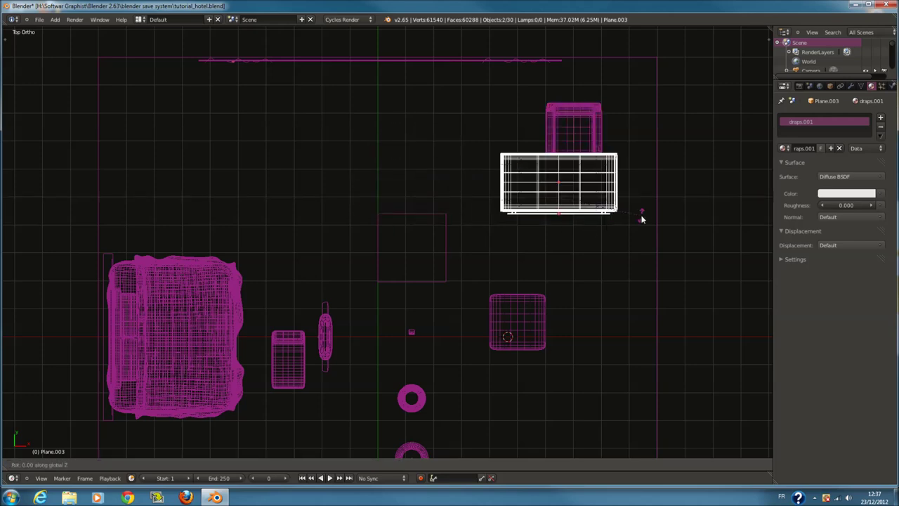
{"action": "type", "text": "180"}
{"action": "key", "text": "Return"}
{"action": "type", "text": "r"}
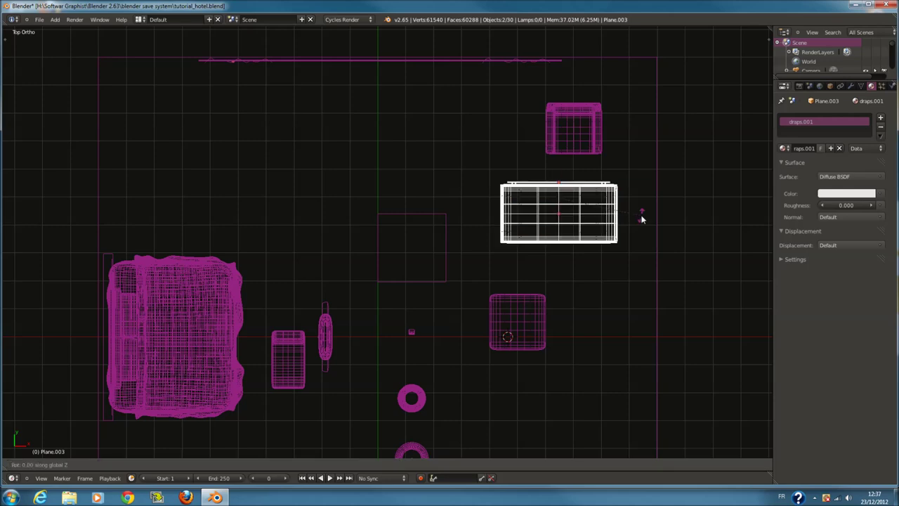
{"action": "type", "text": "z90"}
{"action": "key", "text": "Return"}
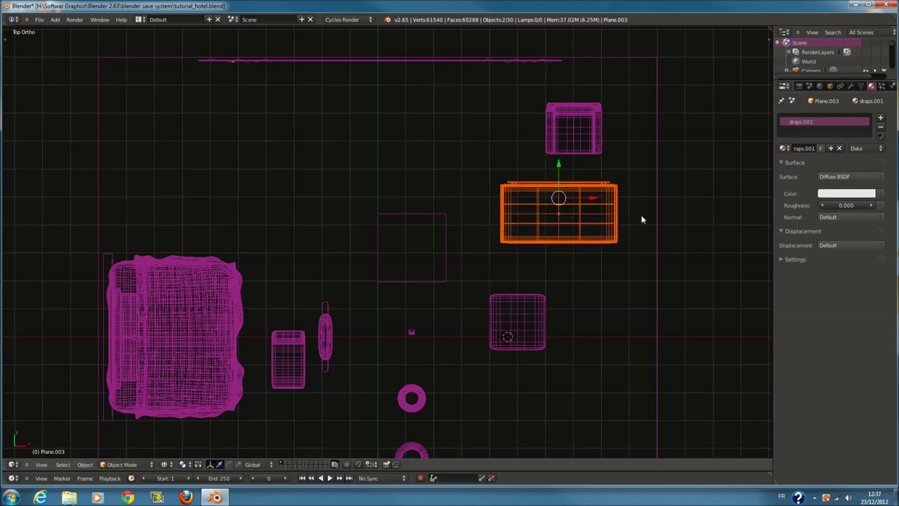
{"action": "type", "text": "r90"}
{"action": "key", "text": "Return"}
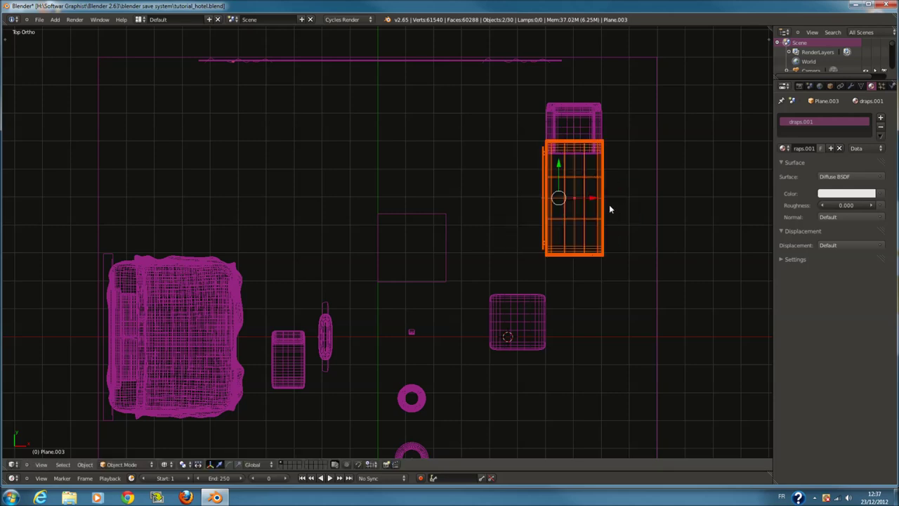
Slide the dresser against the right wall and down along it
{"action": "key", "text": "g"}
{"action": "key", "text": "x"}
{"action": "key", "text": "Return"}
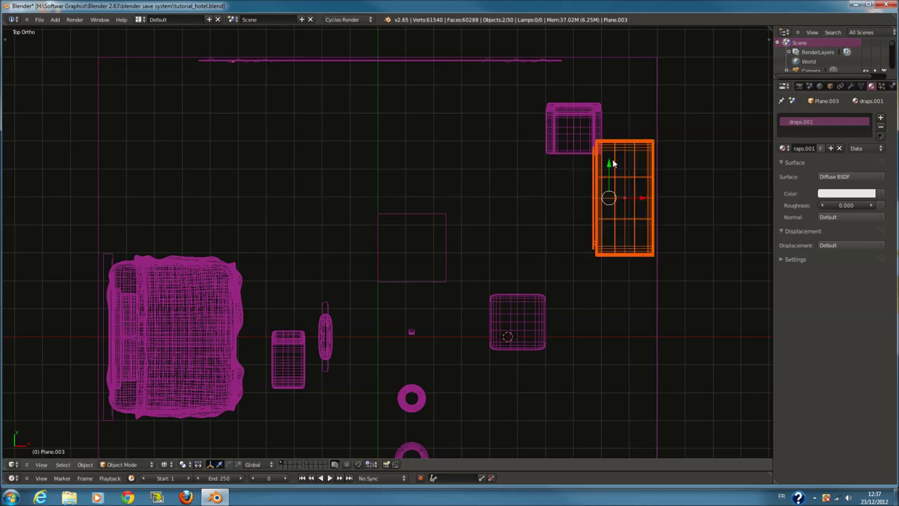
{"action": "left_click_drag", "start_coordinate": [612, 161], "coordinate": [614, 291]}
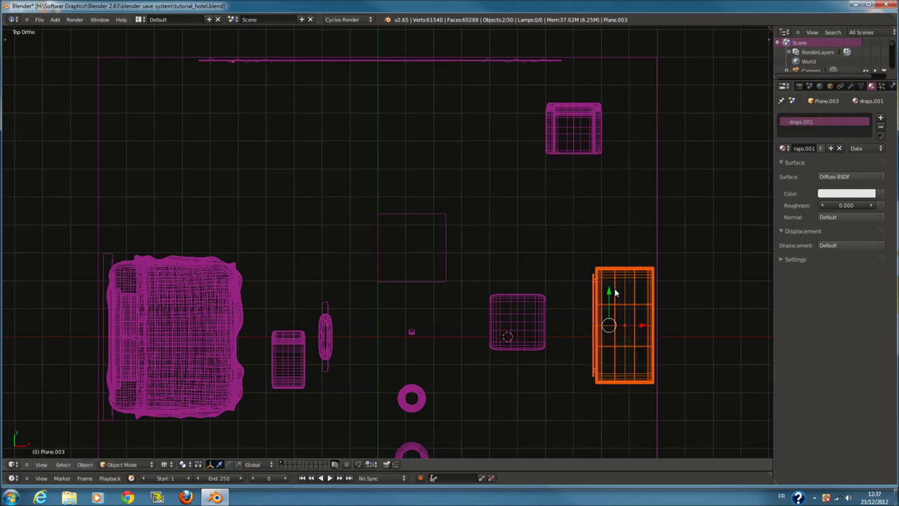
{"action": "scroll", "coordinate": [618, 285], "scroll_direction": "down", "scroll_amount": 2}
{"action": "scroll", "coordinate": [620, 283], "scroll_direction": "down", "scroll_amount": 1}
{"action": "right_click", "coordinate": [587, 214]}
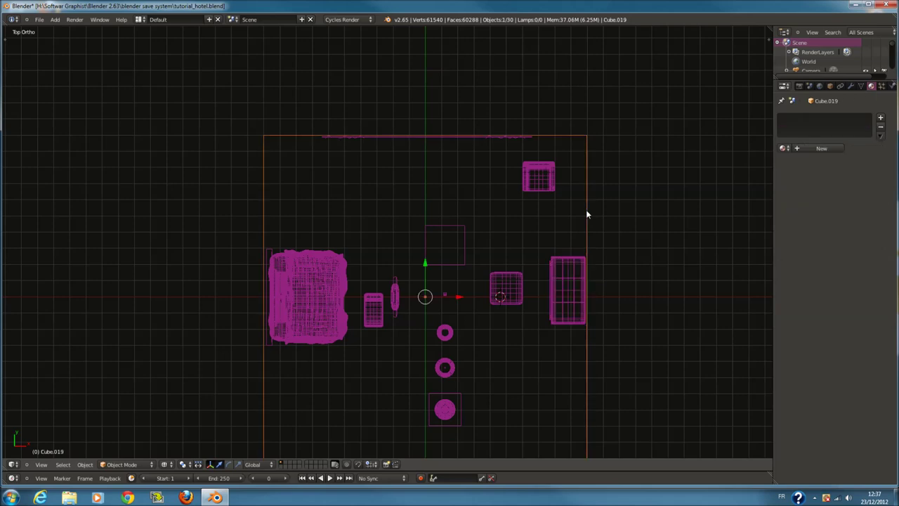
Scale the room box Cube.019 down to make it smaller
{"action": "scroll", "coordinate": [583, 224], "scroll_direction": "down", "scroll_amount": 3}
{"action": "scroll", "coordinate": [583, 238], "scroll_direction": "up", "scroll_amount": 3}
{"action": "key", "text": "s"}
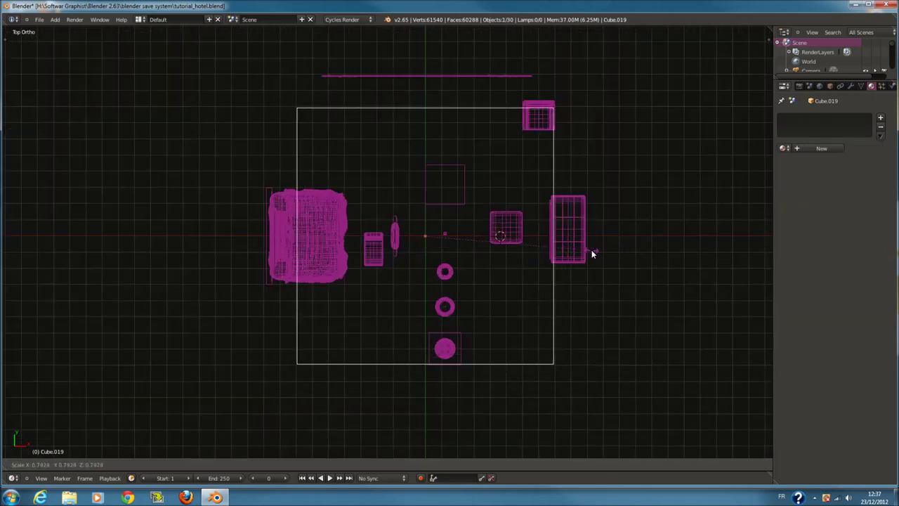
{"action": "left_click", "coordinate": [586, 251]}
{"action": "scroll", "coordinate": [554, 251], "scroll_direction": "up", "scroll_amount": 1}
Circle-select the two small pieces beside the bed
{"action": "key", "text": "a"}
{"action": "scroll", "coordinate": [283, 240], "scroll_direction": "up", "scroll_amount": 1, "text": "shift"}
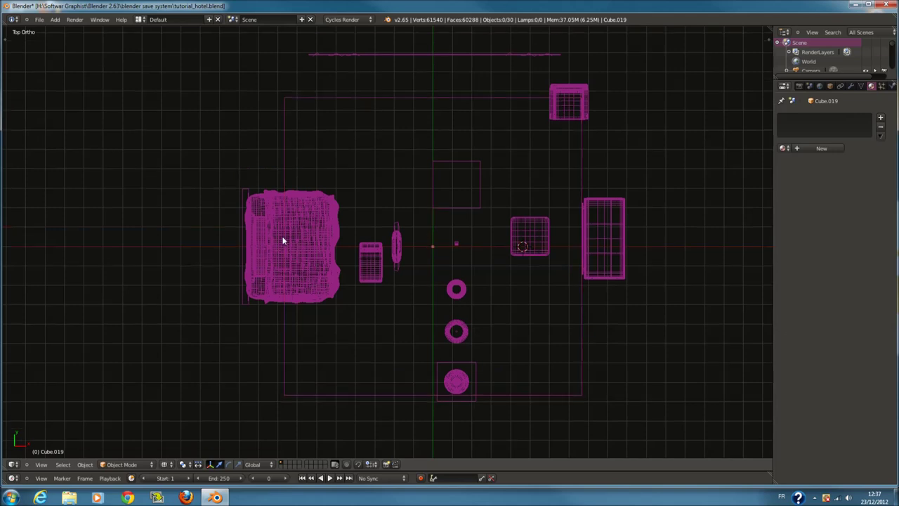
{"action": "scroll", "coordinate": [406, 254], "scroll_direction": "down", "scroll_amount": 1}
{"action": "scroll", "coordinate": [405, 253], "scroll_direction": "up", "scroll_amount": 2}
{"action": "key", "text": "c"}
{"action": "key", "text": "Escape"}
{"action": "mouse_move", "coordinate": [389, 258]}
{"action": "left_mouse_down"}
{"action": "mouse_move", "coordinate": [381, 243]}
{"action": "mouse_move", "coordinate": [389, 90]}
{"action": "left_mouse_up"}
{"action": "key", "text": "a"}
{"action": "key", "text": "c"}
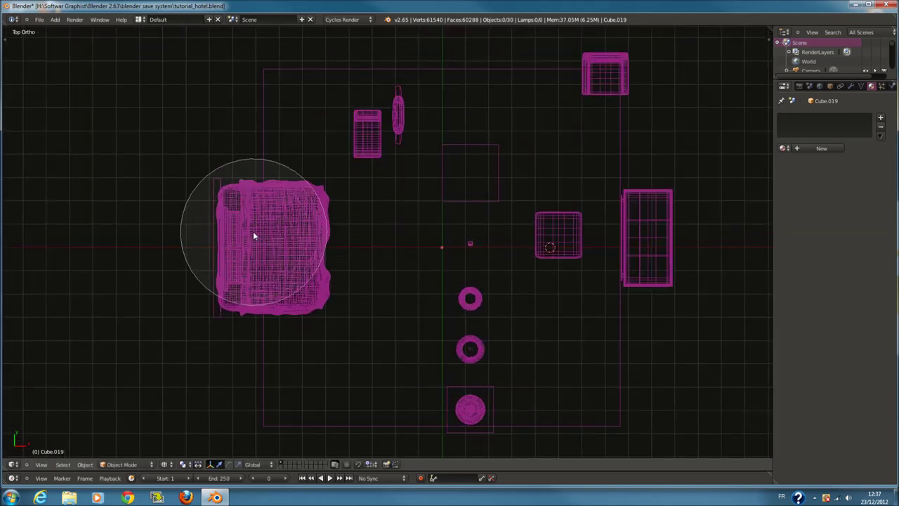
Select the bed and shift it sideways along X
{"action": "left_click_drag", "start_coordinate": [253, 231], "coordinate": [256, 259]}
{"action": "key", "text": "Escape"}
{"action": "key", "text": "g"}
{"action": "key", "text": "x"}
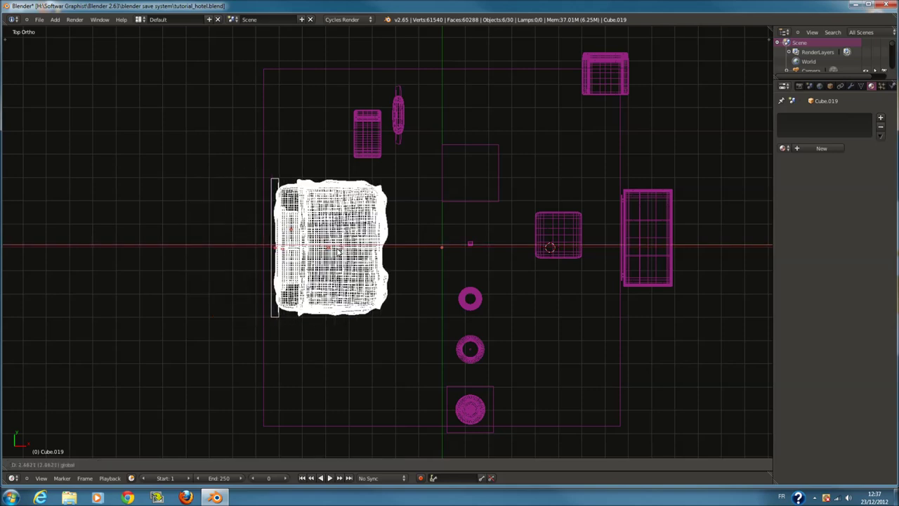
{"action": "left_click", "coordinate": [328, 249]}
Move the rectangular box on the right further left along X and lower along Y
{"action": "key", "text": "a"}
{"action": "key", "text": "c"}
{"action": "left_click", "coordinate": [560, 236]}
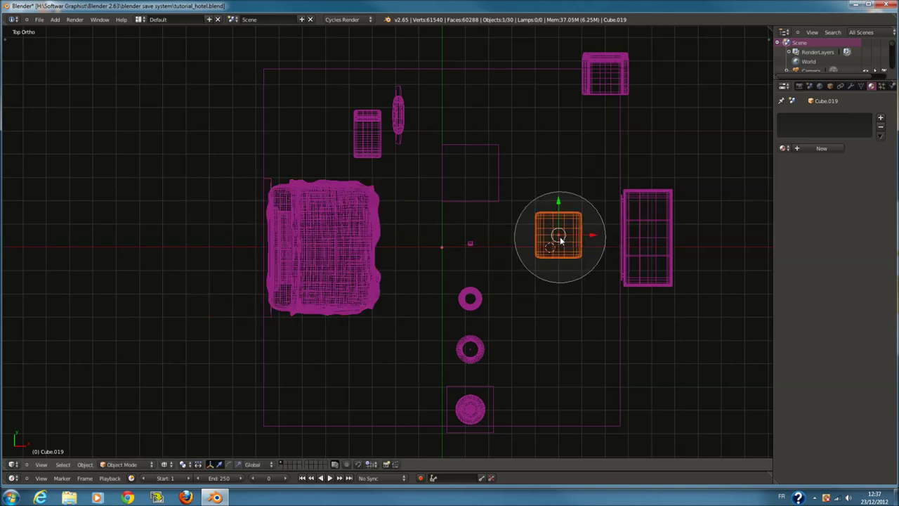
{"action": "left_click", "coordinate": [659, 235]}
{"action": "key", "text": "Escape"}
{"action": "key", "text": "g"}
{"action": "key", "text": "x"}
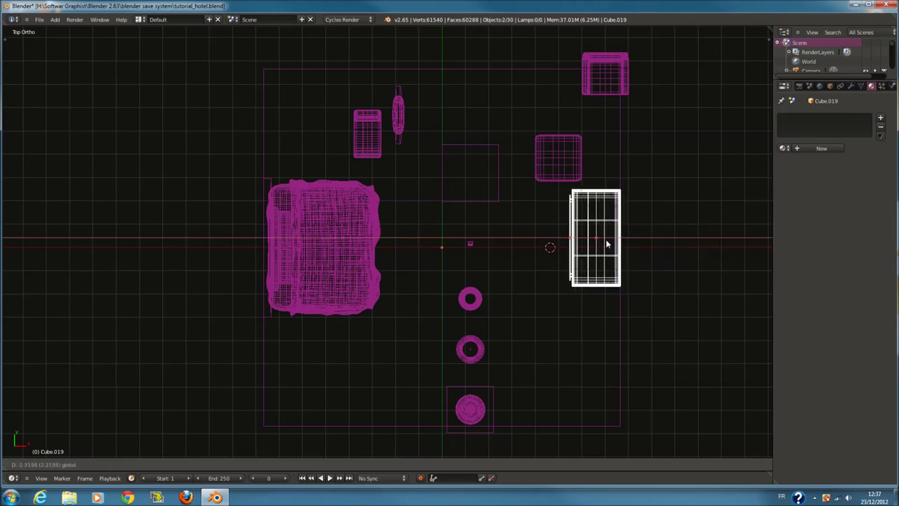
{"action": "left_click", "coordinate": [535, 237]}
{"action": "key", "text": "g"}
{"action": "key", "text": "y"}
{"action": "left_click", "coordinate": [513, 219]}
Narrow the room outline along X, shift it left, then widen it slightly
{"action": "key", "text": "a"}
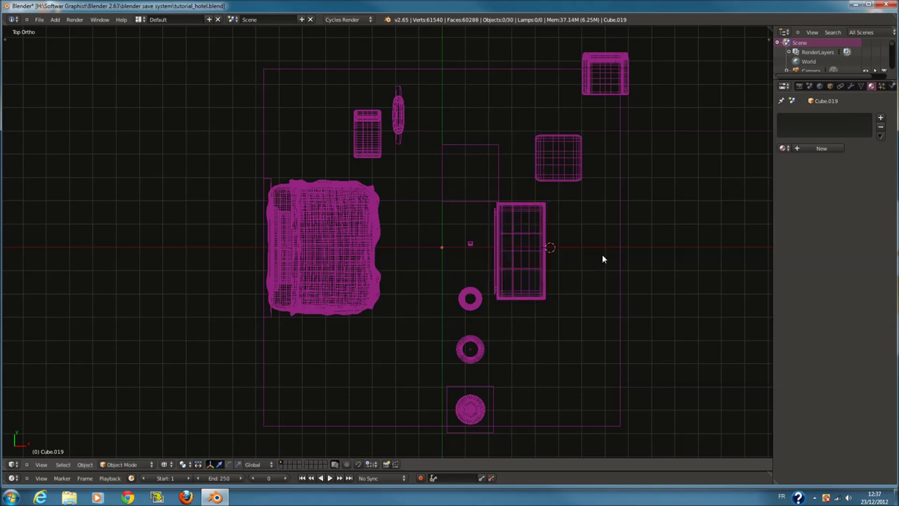
{"action": "right_click", "coordinate": [613, 254]}
{"action": "key", "text": "s"}
{"action": "key", "text": "x"}
{"action": "left_click", "coordinate": [599, 250]}
{"action": "key", "text": "g"}
{"action": "key", "text": "x"}
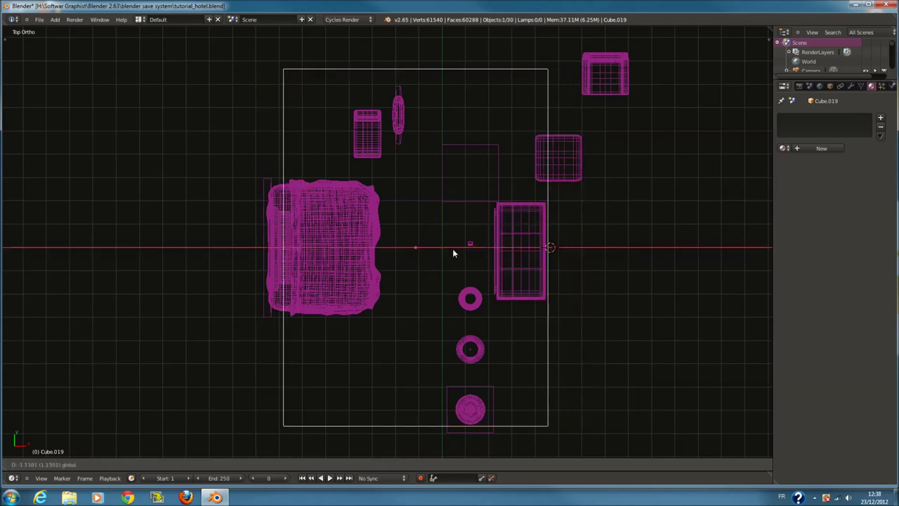
{"action": "left_click", "coordinate": [446, 251]}
{"action": "key", "text": "s"}
{"action": "key", "text": "x"}
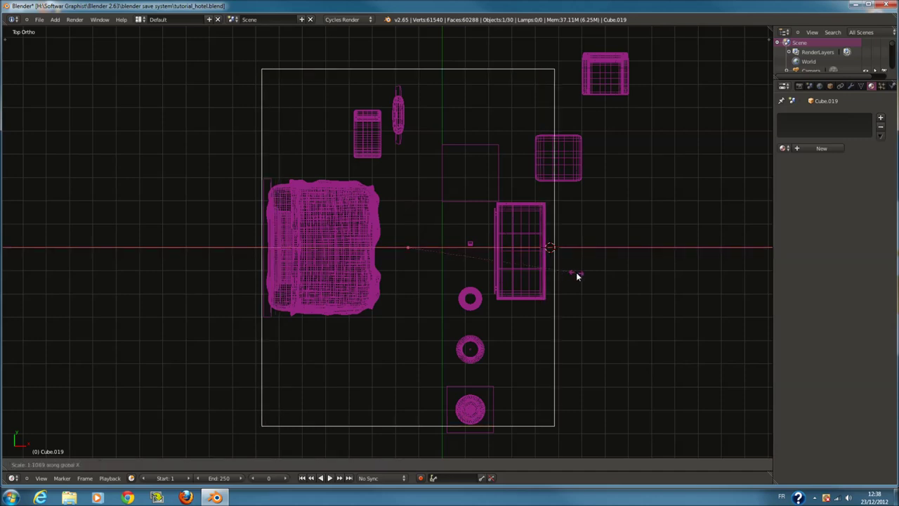
{"action": "left_click", "coordinate": [575, 272]}
Nudge the box on the right along X against the new right wall
{"action": "key", "text": "a"}
{"action": "key", "text": "space"}
{"action": "key", "text": "Escape"}
{"action": "key", "text": "c"}
{"action": "scroll", "coordinate": [546, 251], "scroll_direction": "up", "scroll_amount": 4}
{"action": "left_click", "coordinate": [522, 253]}
{"action": "key", "text": "Escape"}
{"action": "key", "text": "g"}
{"action": "key", "text": "x"}
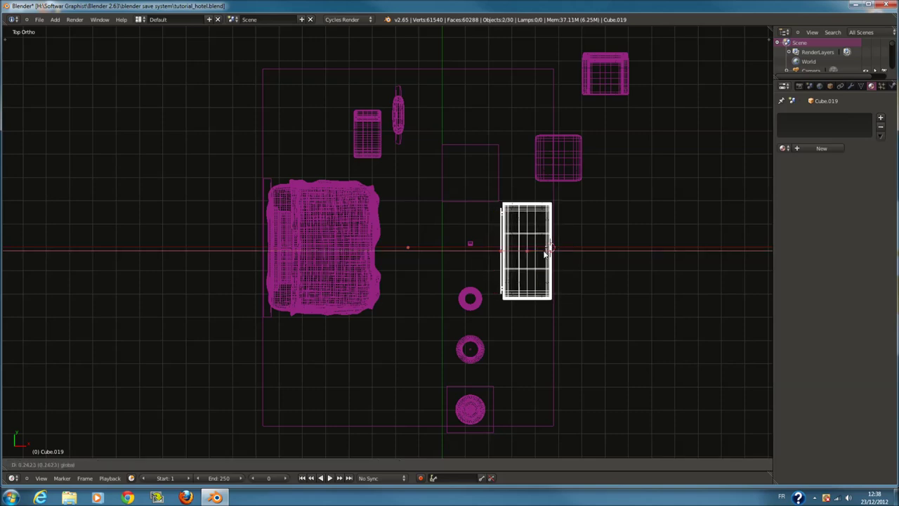
{"action": "left_click", "coordinate": [529, 252]}
{"action": "key", "text": "KP_0"}
Dolly the scene camera closer along its Z depth axis
{"action": "key", "text": "z"}
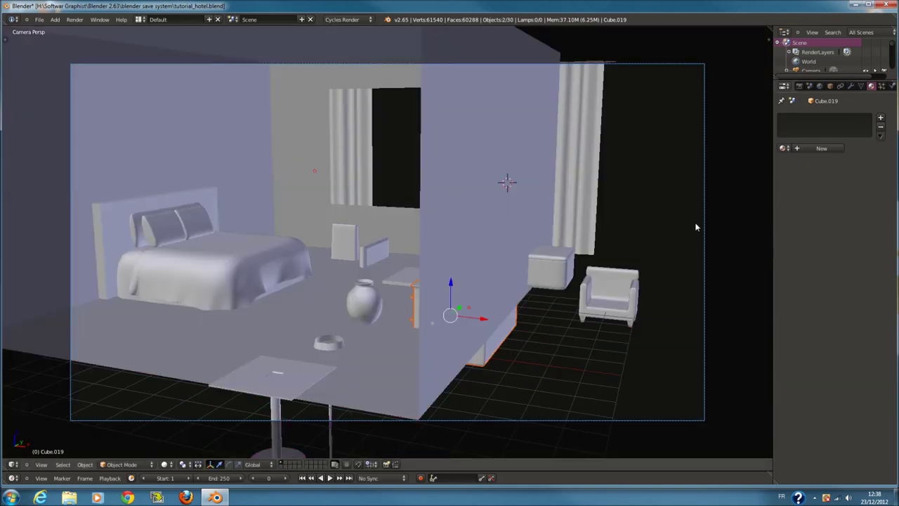
{"action": "right_click", "coordinate": [699, 224]}
{"action": "key", "text": "g"}
{"action": "key", "text": "z"}
{"action": "key", "text": "z"}
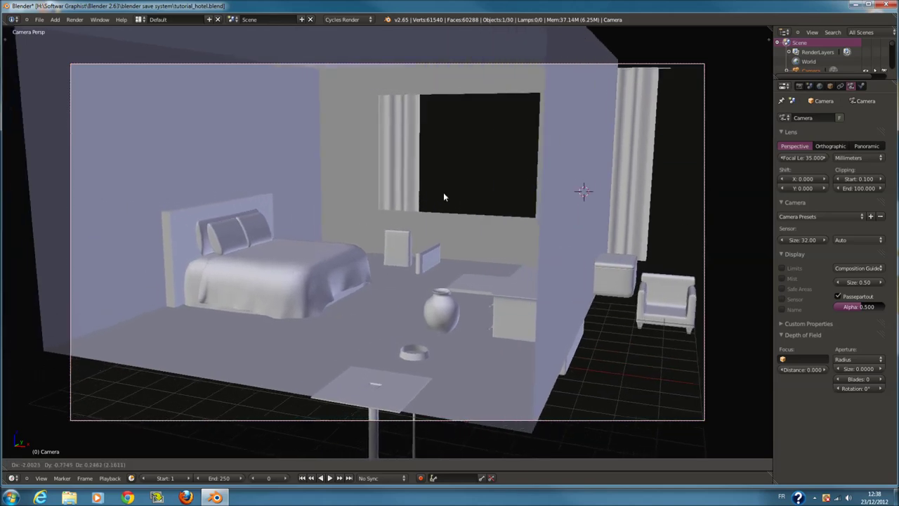
{"action": "left_click", "coordinate": [375, 67]}
In front ortho wireframe, circle-select the bed, pillow and headboard
{"action": "key", "text": "KP_1"}
{"action": "key", "text": "z"}
{"action": "key", "text": "a"}
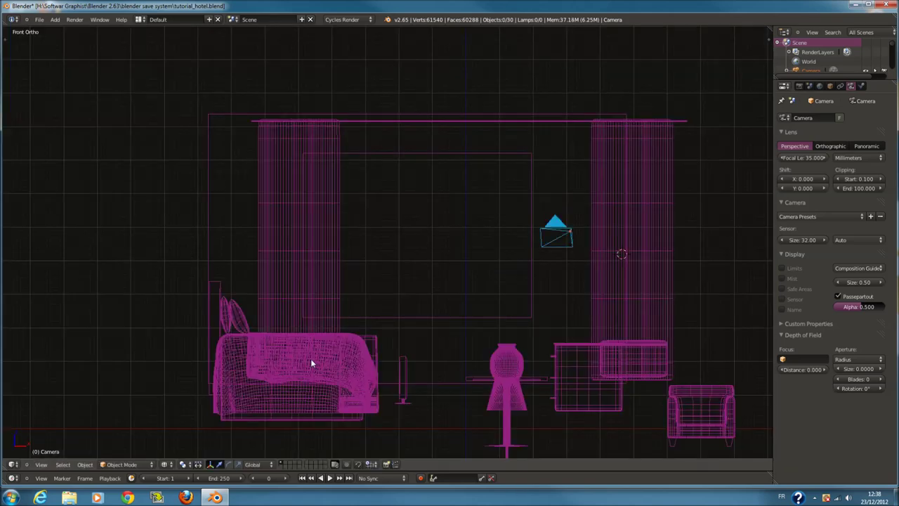
{"action": "middle_click_drag", "start_coordinate": [311, 358], "coordinate": [262, 361]}
{"action": "key", "text": "c"}
{"action": "mouse_move", "coordinate": [261, 361]}
{"action": "left_mouse_down"}
{"action": "mouse_move", "coordinate": [252, 296]}
{"action": "mouse_move", "coordinate": [301, 412]}
{"action": "left_mouse_up"}
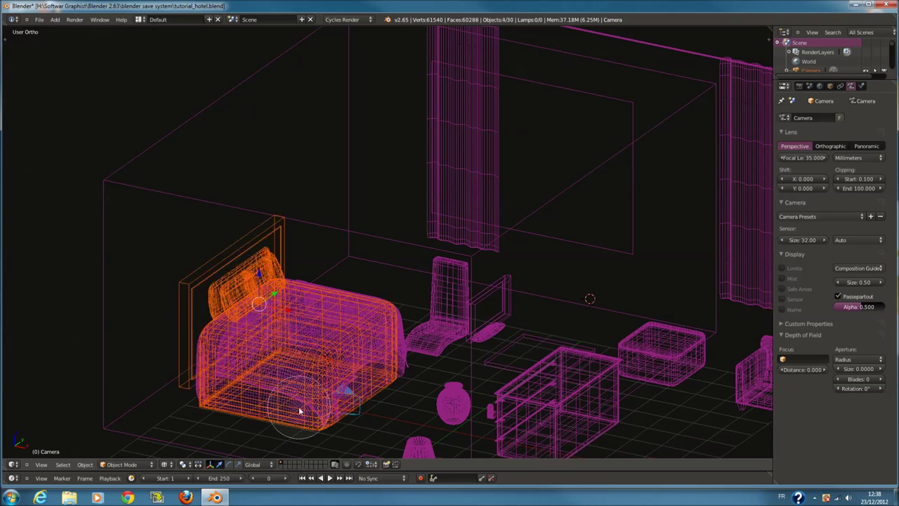
{"action": "scroll", "coordinate": [321, 371], "scroll_direction": "down", "scroll_amount": 3}
{"action": "left_click_drag", "start_coordinate": [341, 288], "coordinate": [347, 275]}
{"action": "key", "text": "Escape"}
Raise the bed, pillow and headboard along Z and check through the camera
{"action": "key", "text": "KP_1"}
{"action": "key", "text": "z"}
{"action": "key", "text": "g"}
{"action": "key", "text": "z"}
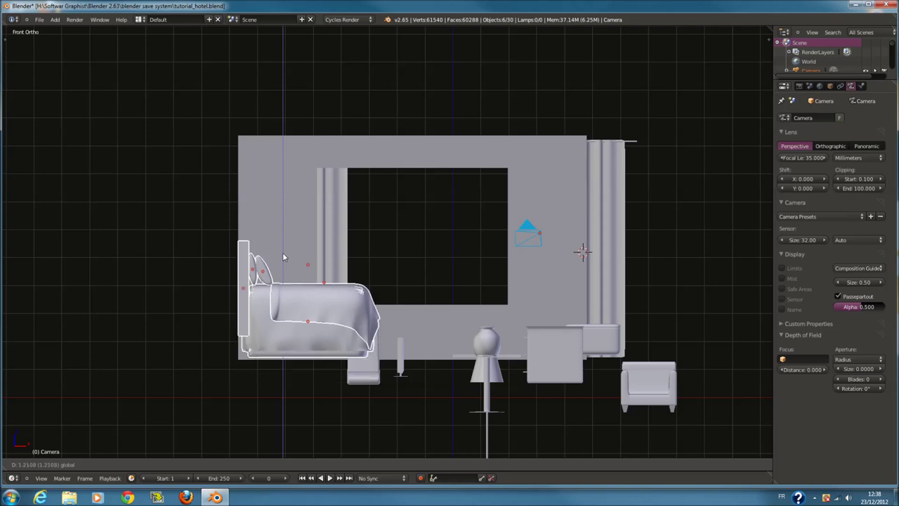
{"action": "left_click", "coordinate": [284, 262]}
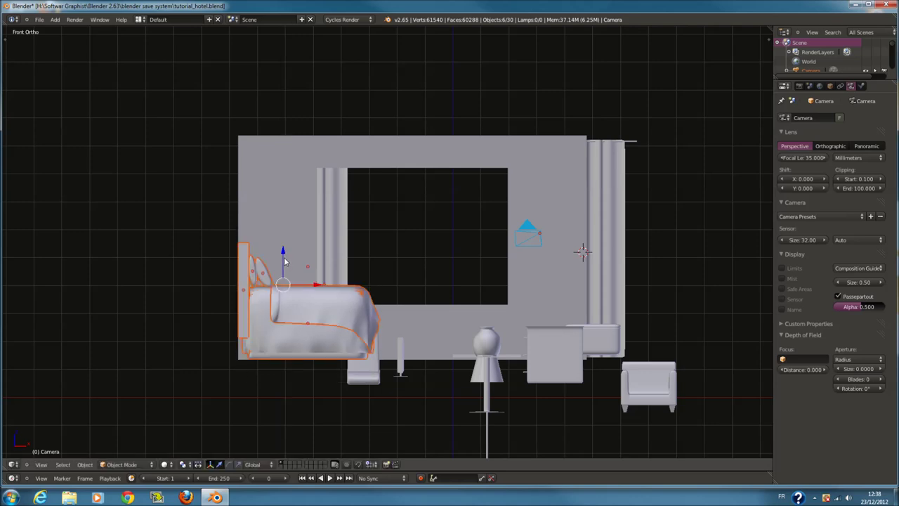
{"action": "key", "text": "KP_0"}
{"action": "key", "text": "z"}
Select the chair by the window and start lifting it
{"action": "key", "text": "z"}
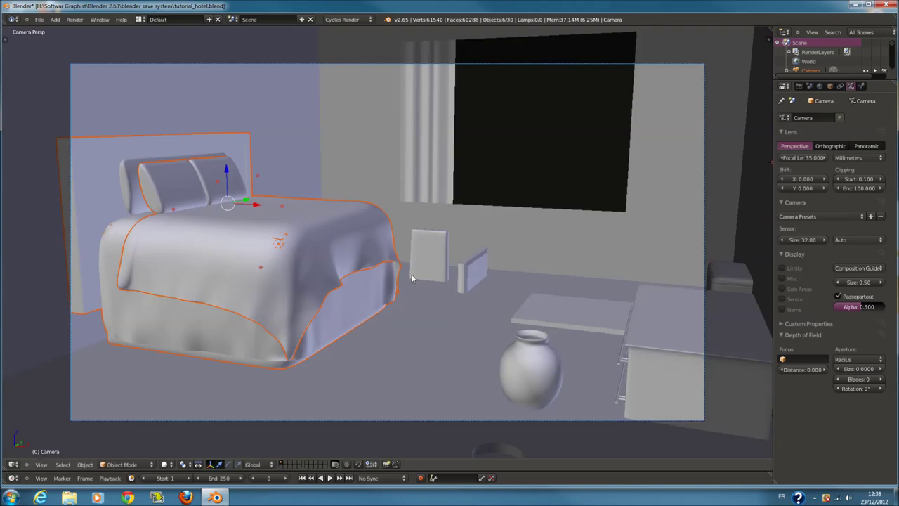
{"action": "right_click", "coordinate": [412, 279]}
{"action": "key", "text": "g"}
{"action": "key", "text": "z"}
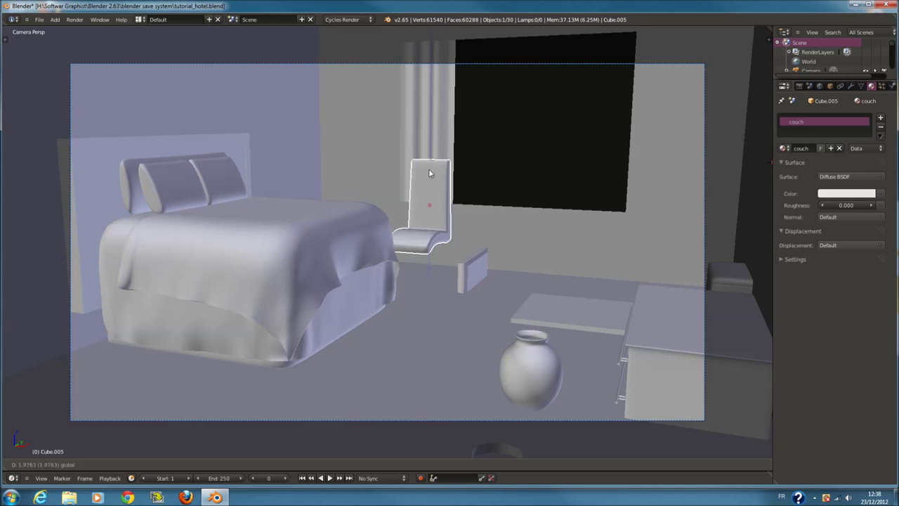
Enlarge the small TV and slide it across toward the dresser
{"action": "left_click", "coordinate": [432, 172]}
{"action": "right_click", "coordinate": [477, 270]}
{"action": "key", "text": "z"}
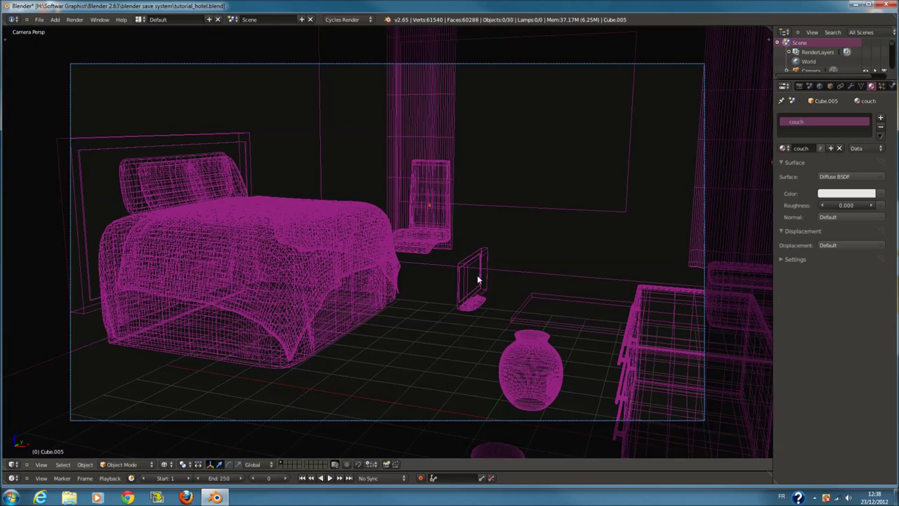
{"action": "key", "text": "z"}
{"action": "key", "text": "s"}
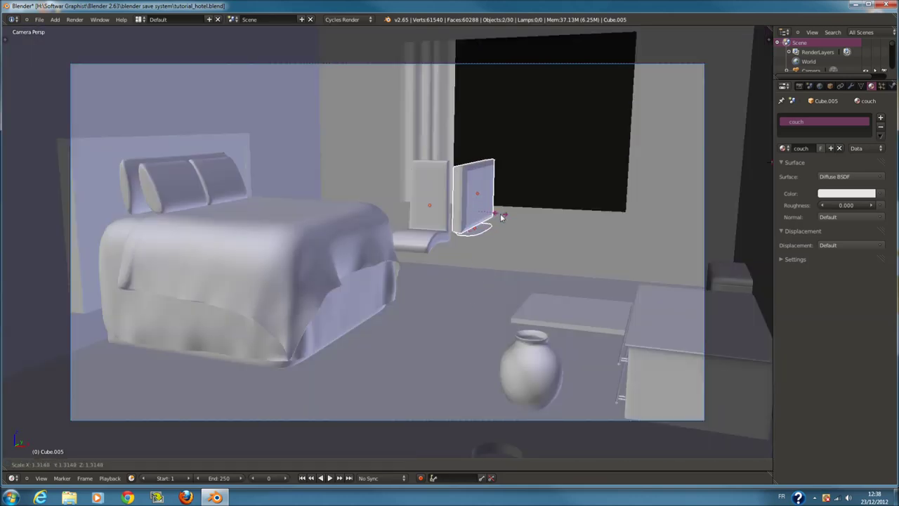
{"action": "left_click", "coordinate": [502, 217]}
{"action": "mouse_move", "coordinate": [487, 208]}
{"action": "left_mouse_down"}
{"action": "mouse_move", "coordinate": [431, 270]}
{"action": "mouse_move", "coordinate": [686, 302]}
{"action": "left_mouse_up"}
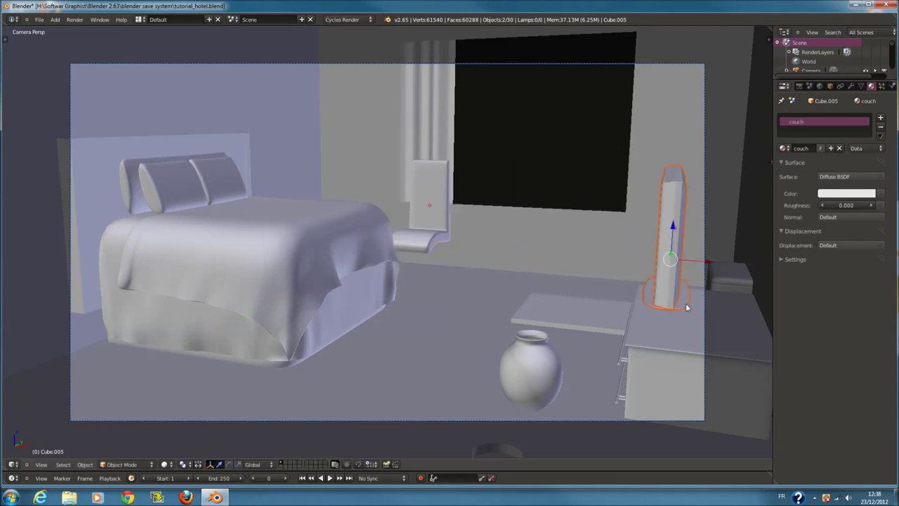
In front wireframe view, raise the dresser and its handle vertically
{"action": "key", "text": "KP_0"}
{"action": "key", "text": "z"}
{"action": "key", "text": "KP_1"}
{"action": "key", "text": "c"}
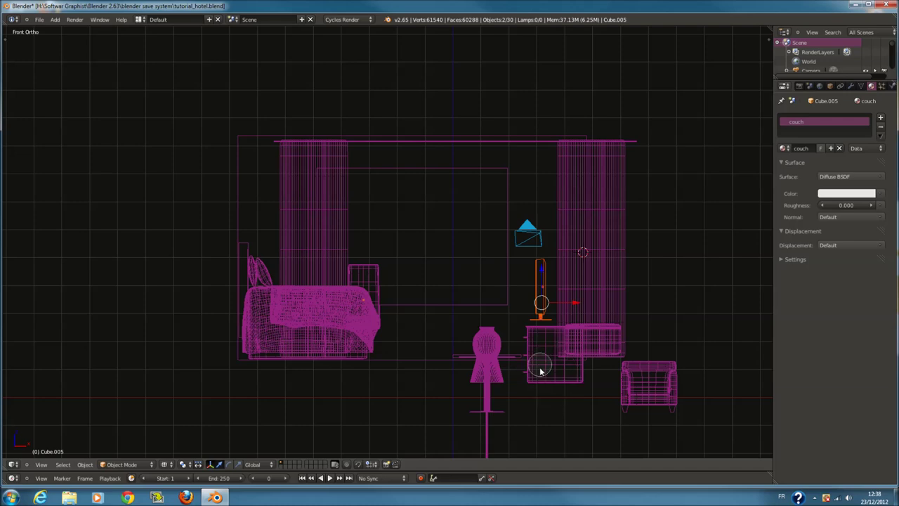
{"action": "left_click", "coordinate": [562, 382]}
{"action": "key", "text": "Escape"}
{"action": "right_click", "coordinate": [530, 341], "text": "shift"}
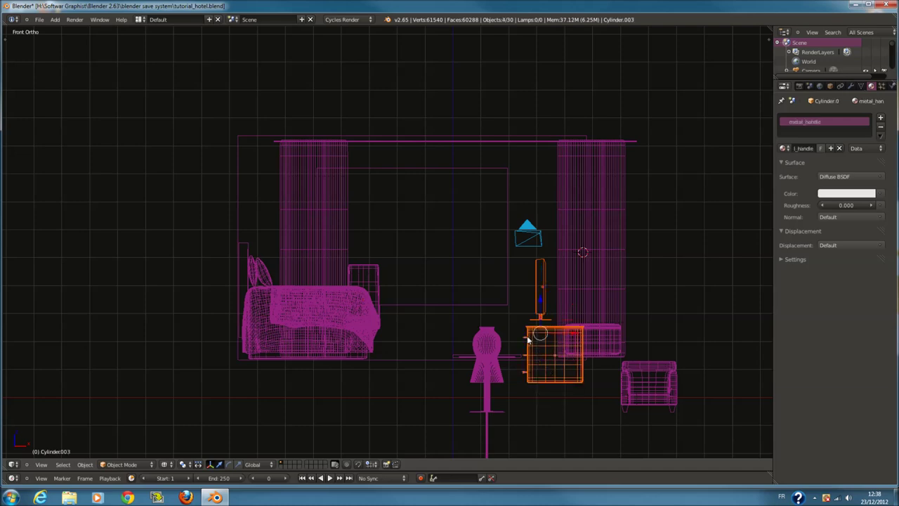
{"action": "key", "text": "g"}
{"action": "key", "text": "z"}
{"action": "left_click", "coordinate": [546, 277]}
Rotate the TV on the dresser around Z to face the bed
{"action": "scroll", "coordinate": [552, 276], "scroll_direction": "up", "scroll_amount": 1}
{"action": "key", "text": "a"}
{"action": "right_click", "coordinate": [570, 303]}
{"action": "right_click", "coordinate": [572, 270], "text": "shift"}
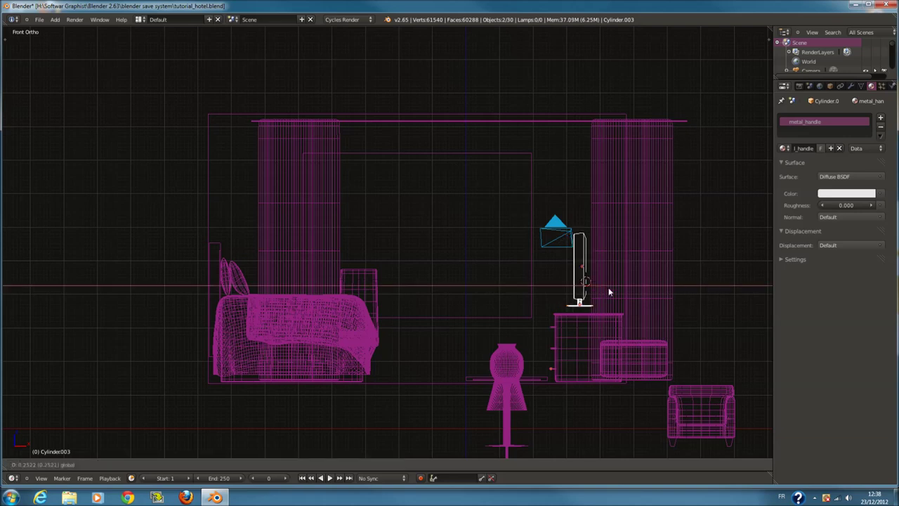
{"action": "key", "text": "KP_0"}
{"action": "key", "text": "z"}
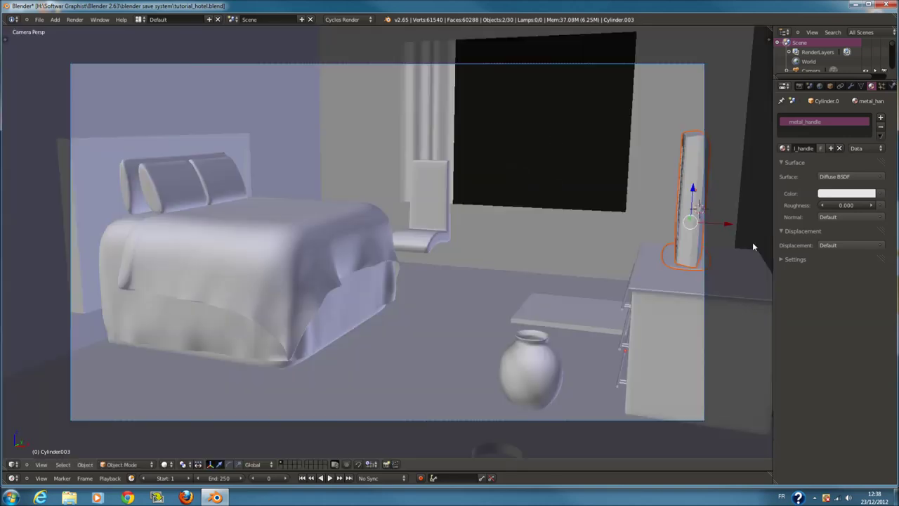
{"action": "key", "text": "r"}
{"action": "key", "text": "z"}
{"action": "left_click", "coordinate": [726, 201]}
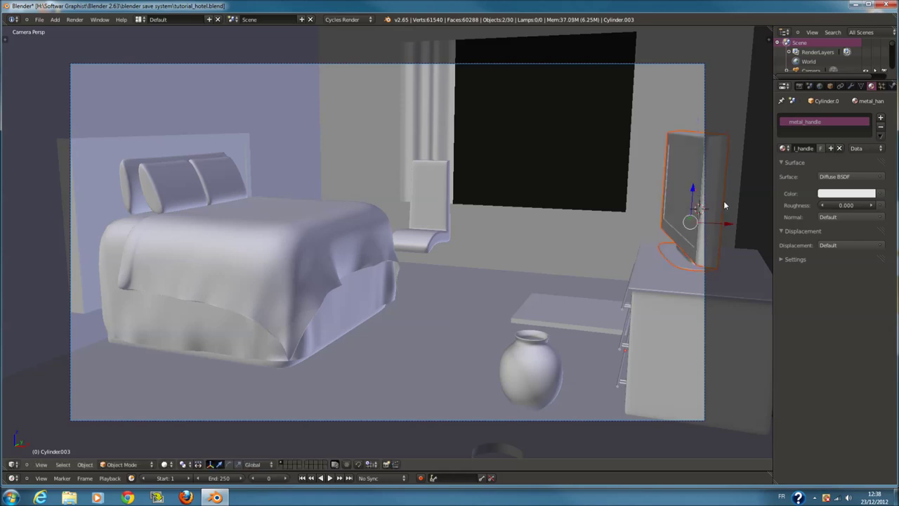
Move the scene camera along its depth and re-tilt it around X
{"action": "right_click", "coordinate": [703, 284]}
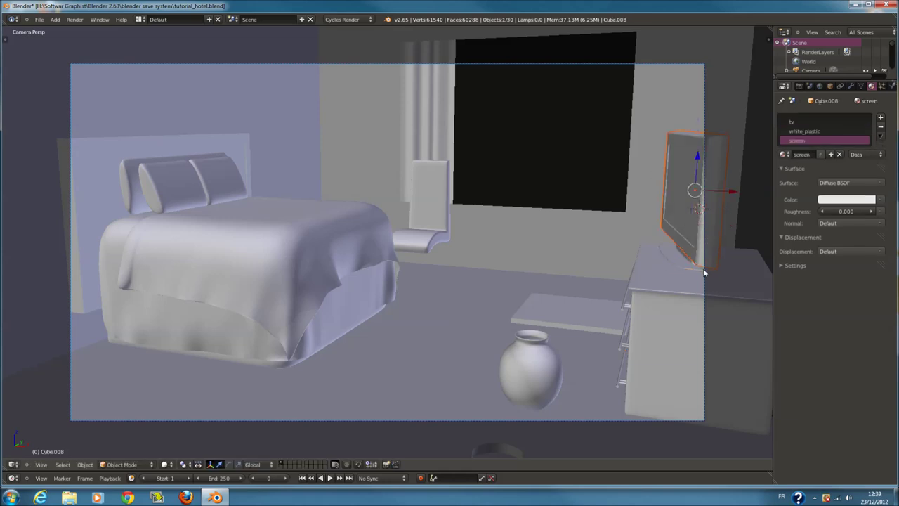
{"action": "right_click", "coordinate": [703, 285]}
{"action": "key", "text": "g"}
{"action": "key", "text": "z"}
{"action": "key", "text": "z"}
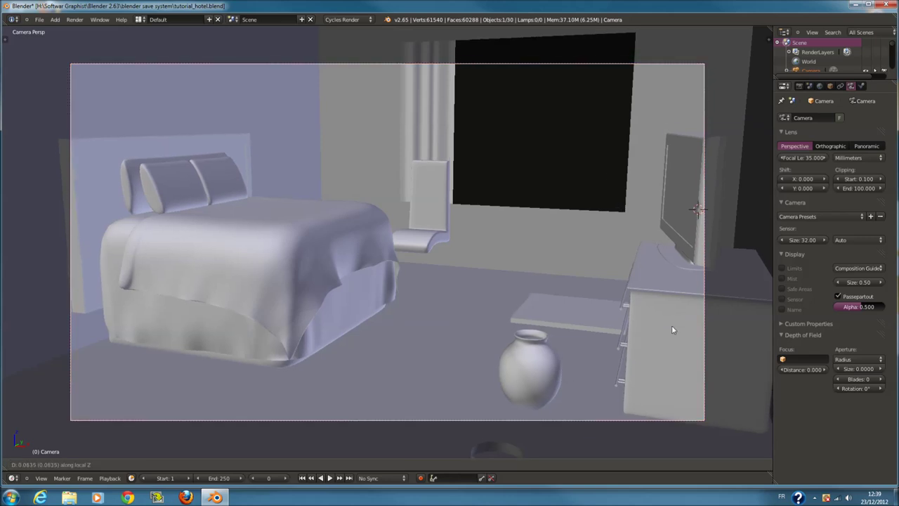
{"action": "left_click", "coordinate": [673, 342]}
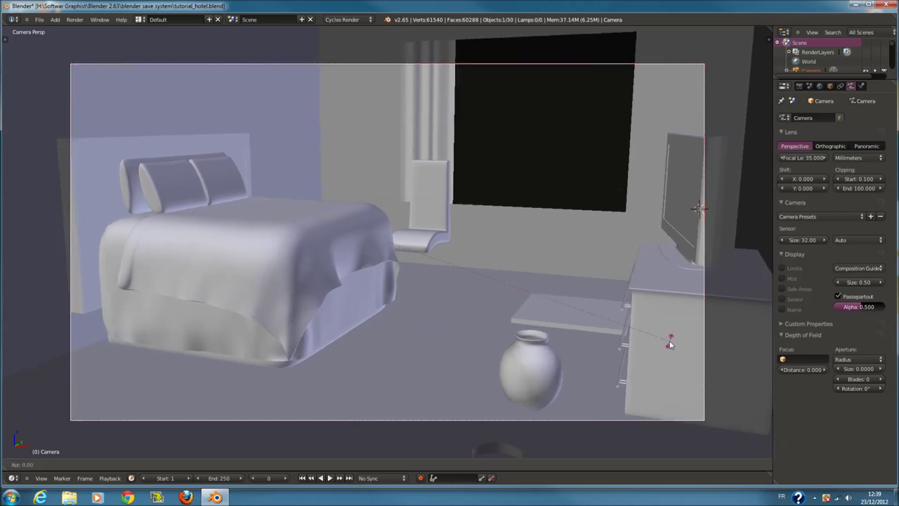
{"action": "key", "text": "r"}
{"action": "key", "text": "x"}
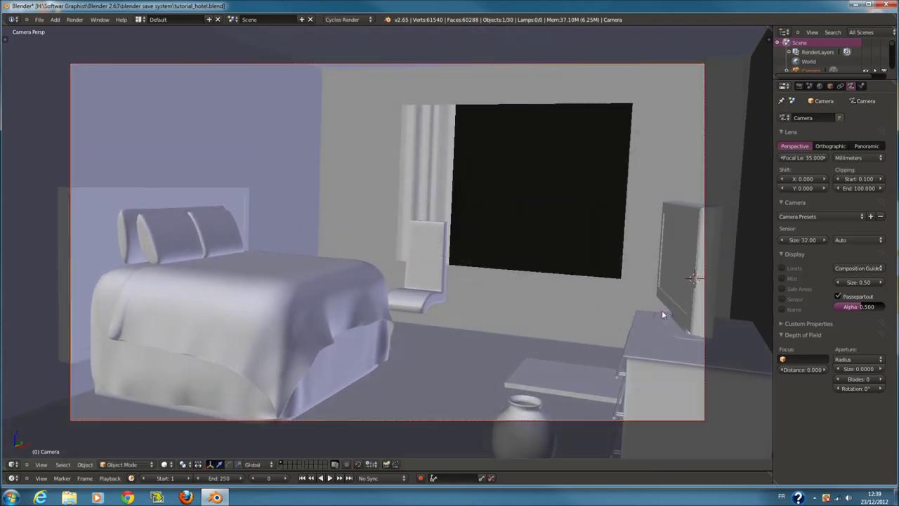
{"action": "left_click", "coordinate": [705, 344]}
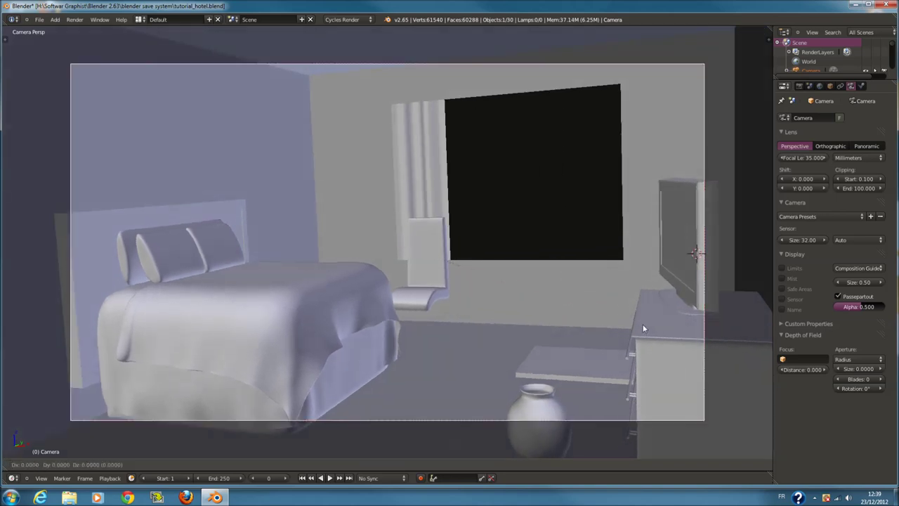
Move the chair by the window further left along the wall
{"action": "right_click", "coordinate": [442, 289]}
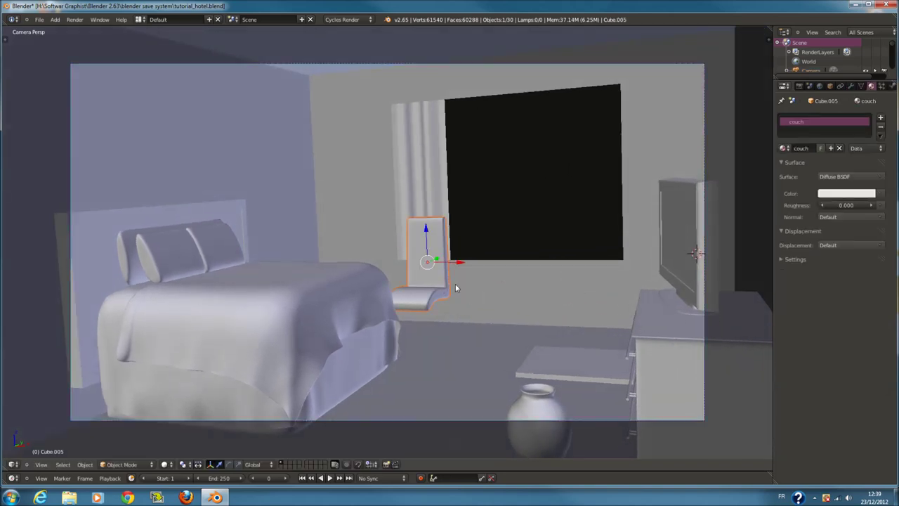
{"action": "left_click_drag", "start_coordinate": [455, 266], "coordinate": [425, 251]}
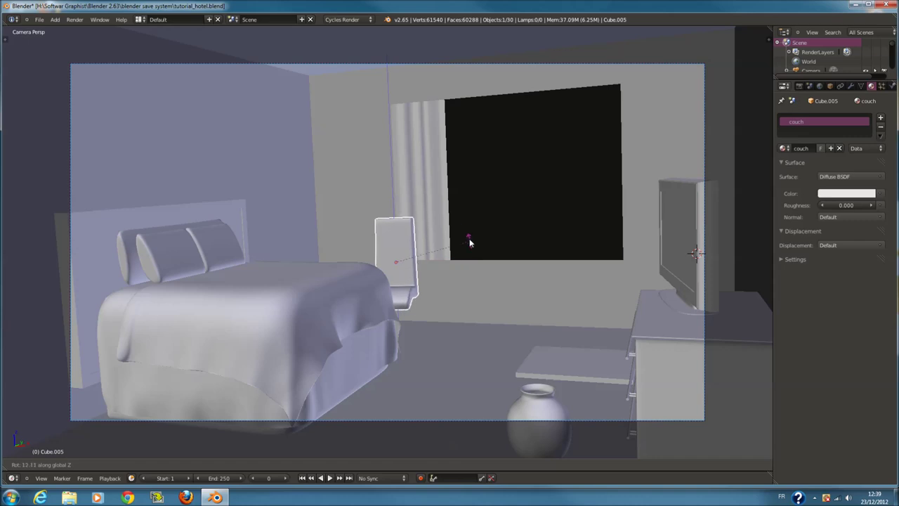
{"action": "left_click_drag", "start_coordinate": [426, 268], "coordinate": [405, 261]}
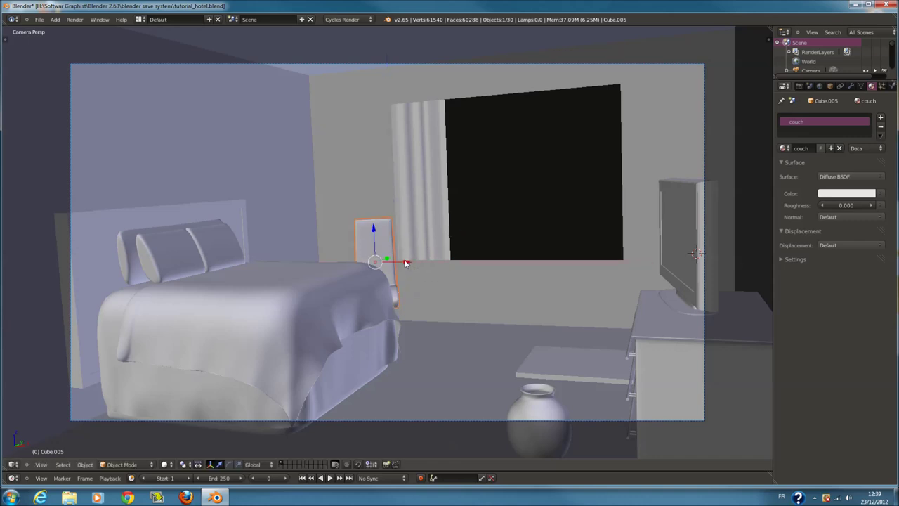
In top ortho wireframe, move the round table from the bottom up toward the top wall
{"action": "key", "text": "KP_7"}
{"action": "key", "text": "z"}
{"action": "scroll", "coordinate": [477, 317], "scroll_direction": "up", "scroll_amount": 3, "text": "shift"}
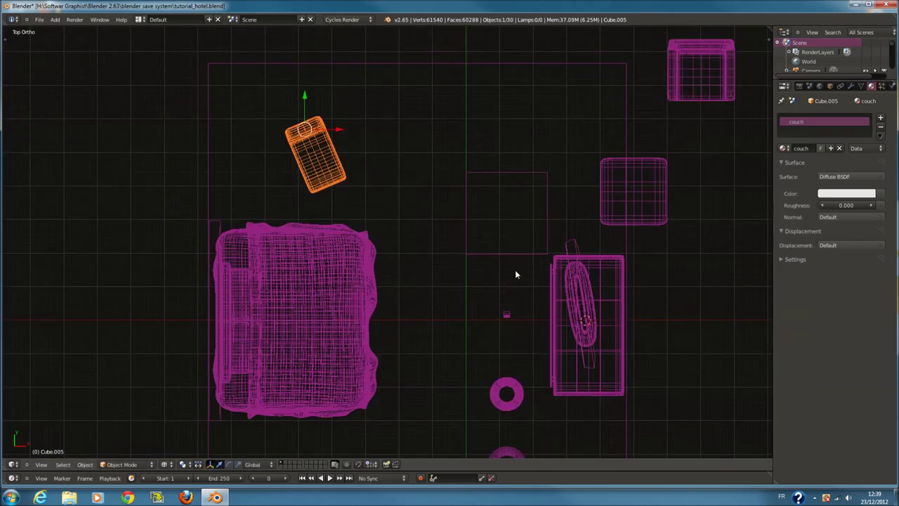
{"action": "scroll", "coordinate": [515, 270], "scroll_direction": "up", "scroll_amount": 2, "text": "shift"}
{"action": "scroll", "coordinate": [519, 250], "scroll_direction": "down", "scroll_amount": 1}
{"action": "scroll", "coordinate": [507, 267], "scroll_direction": "down", "scroll_amount": 2, "text": "shift"}
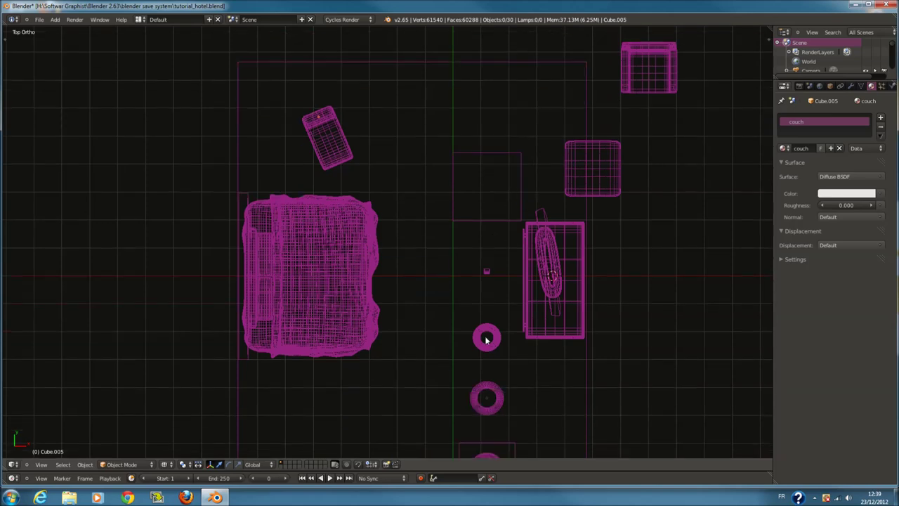
{"action": "scroll", "coordinate": [495, 380], "scroll_direction": "down", "scroll_amount": 3, "text": "shift"}
{"action": "right_click", "coordinate": [492, 414]}
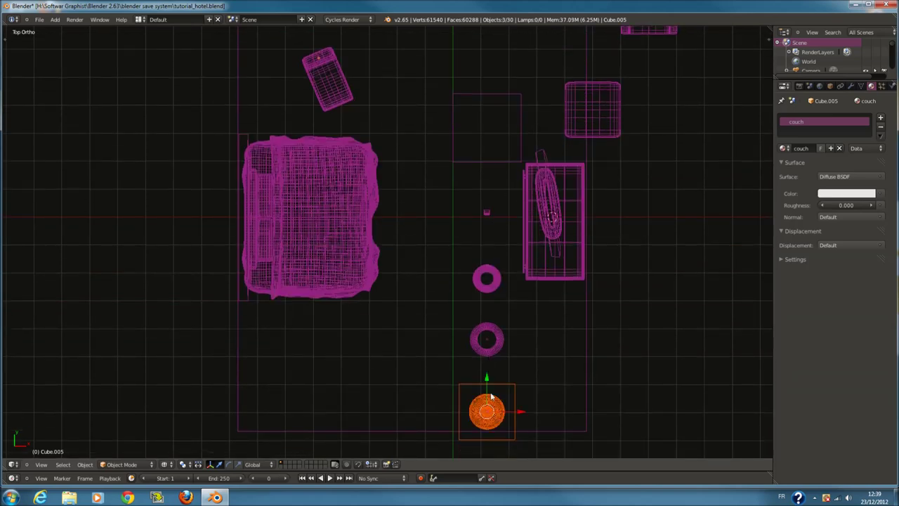
{"action": "left_click_drag", "start_coordinate": [486, 382], "coordinate": [495, 102]}
Slide the round table left and settle it beside the tilted chair
{"action": "scroll", "coordinate": [495, 98], "scroll_direction": "up", "scroll_amount": 1, "text": "shift"}
{"action": "scroll", "coordinate": [499, 151], "scroll_direction": "up", "scroll_amount": 3, "text": "shift"}
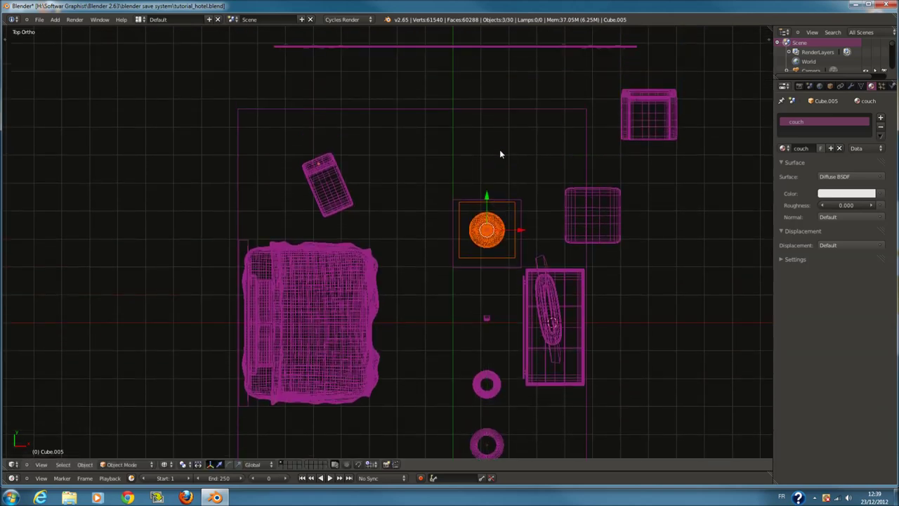
{"action": "left_click_drag", "start_coordinate": [484, 200], "coordinate": [483, 123]}
{"action": "left_click_drag", "start_coordinate": [516, 150], "coordinate": [446, 151]}
{"action": "left_click_drag", "start_coordinate": [419, 120], "coordinate": [422, 141]}
{"action": "scroll", "coordinate": [421, 137], "scroll_direction": "up", "scroll_amount": 1}
{"action": "left_click_drag", "start_coordinate": [458, 177], "coordinate": [454, 187]}
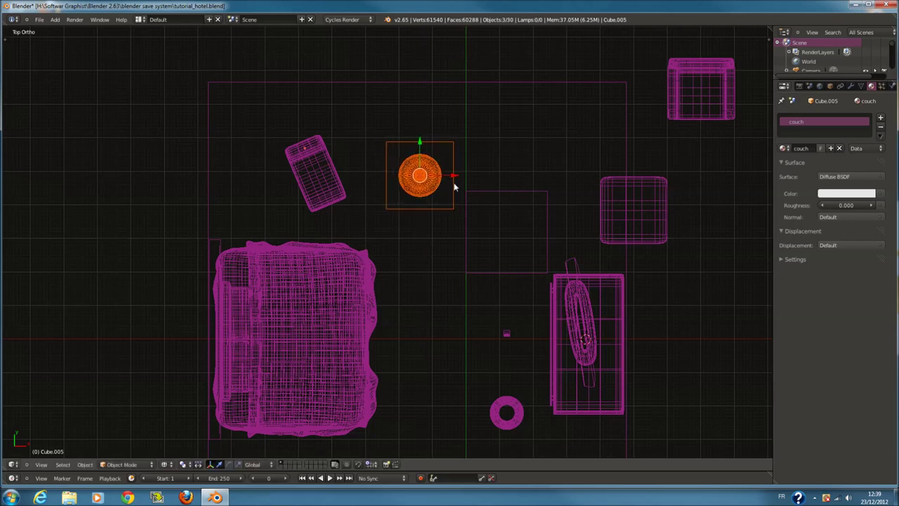
Move the empty square frame down, then place the pouffe in the room's middle
{"action": "right_click", "coordinate": [493, 200]}
{"action": "left_click_drag", "start_coordinate": [505, 198], "coordinate": [505, 365]}
{"action": "right_click", "coordinate": [659, 214]}
{"action": "key", "text": "g"}
{"action": "right_click", "coordinate": [659, 214]}
{"action": "mouse_move", "coordinate": [661, 209]}
{"action": "left_mouse_down"}
{"action": "mouse_move", "coordinate": [484, 179]}
{"action": "mouse_move", "coordinate": [483, 230]}
{"action": "left_mouse_up"}
{"action": "left_click_drag", "start_coordinate": [519, 260], "coordinate": [529, 259]}
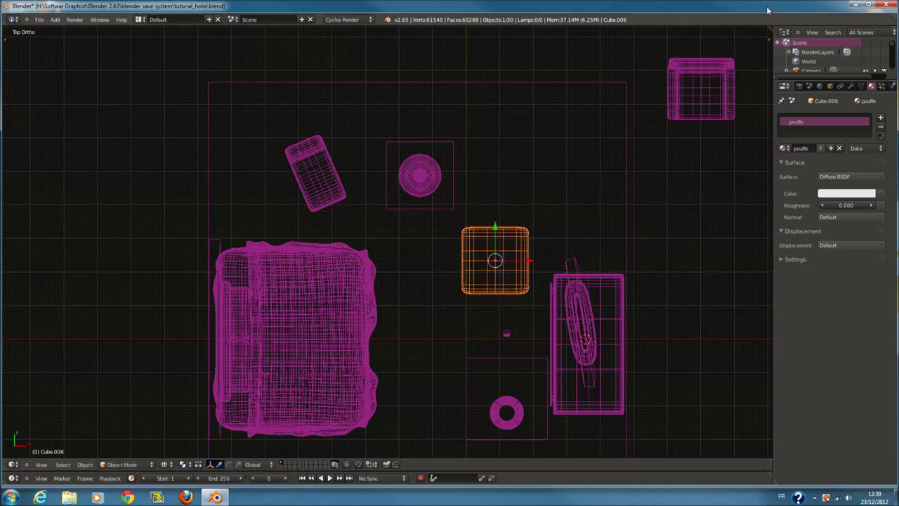
Move the boxy armchair from outside into the room near the round table
{"action": "scroll", "coordinate": [700, 103], "scroll_direction": "down", "scroll_amount": 2}
{"action": "right_click", "coordinate": [607, 149]}
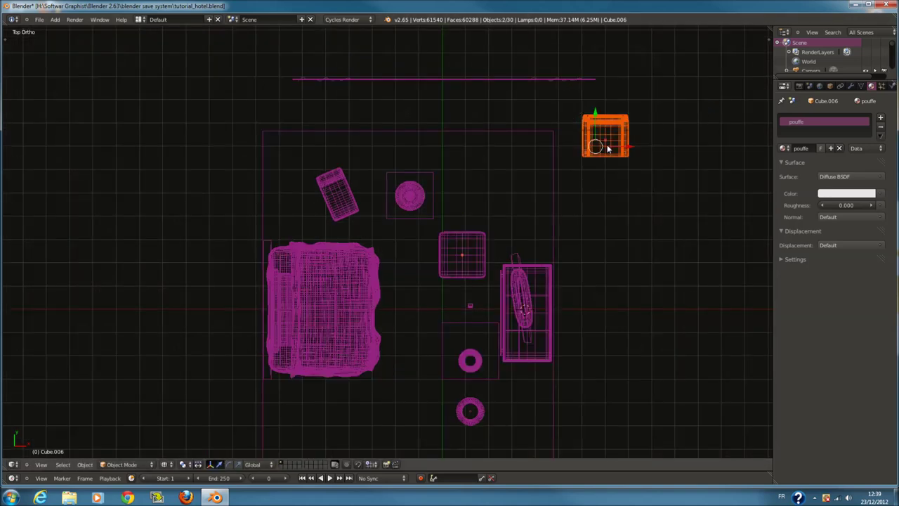
{"action": "left_click_drag", "start_coordinate": [626, 148], "coordinate": [523, 147]}
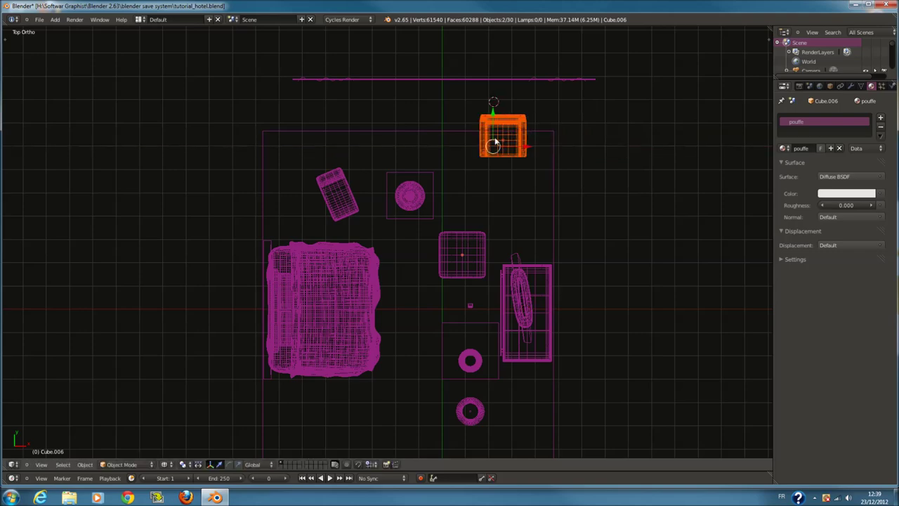
{"action": "left_click_drag", "start_coordinate": [493, 111], "coordinate": [494, 158]}
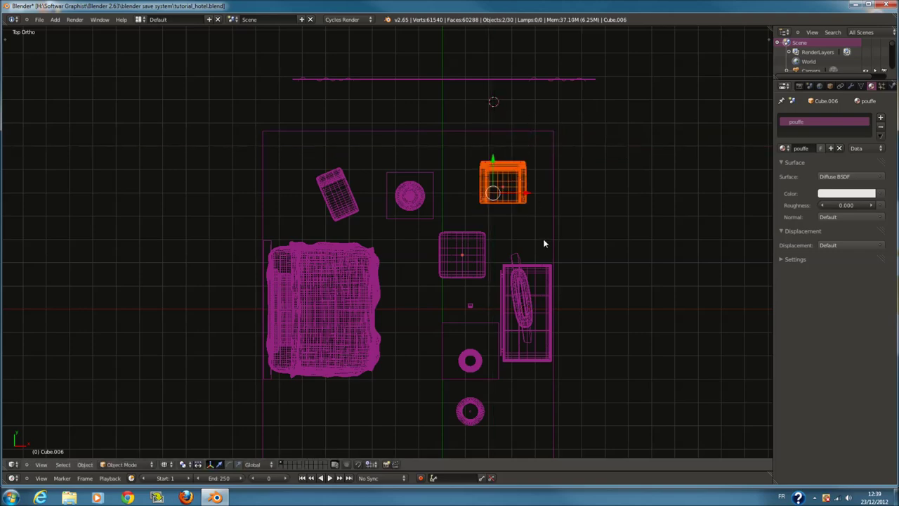
In right ortho view, raise the armchair vertically to floor level
{"action": "key", "text": "KP_0"}
{"action": "key", "text": "z"}
{"action": "key", "text": "z"}
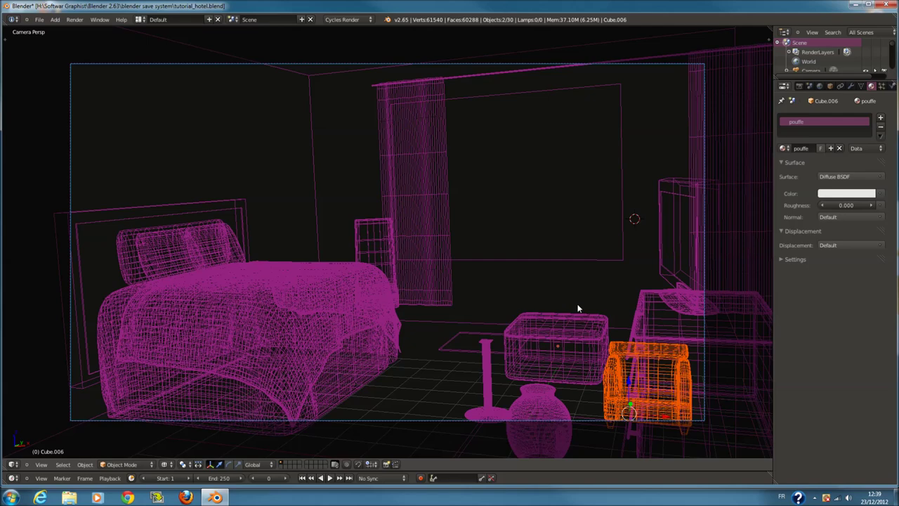
{"action": "key", "text": "KP_1"}
{"action": "key", "text": "KP_3"}
{"action": "key", "text": "c"}
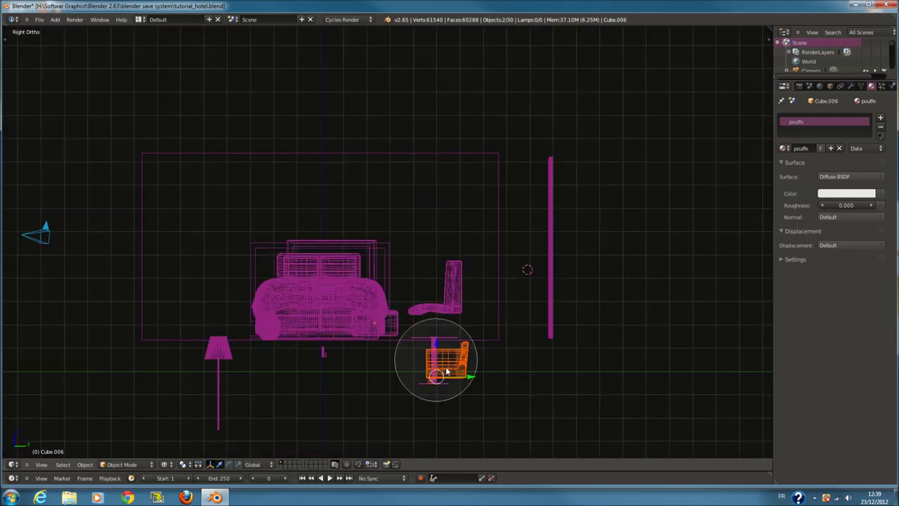
{"action": "key", "text": "Escape"}
{"action": "scroll", "coordinate": [447, 373], "scroll_direction": "up", "scroll_amount": 1}
{"action": "key", "text": "g"}
{"action": "key", "text": "z"}
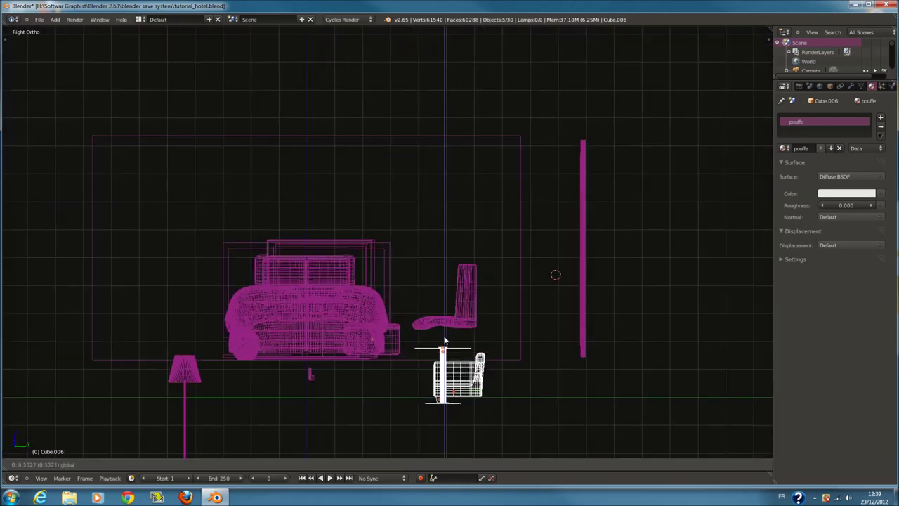
{"action": "left_click", "coordinate": [443, 302]}
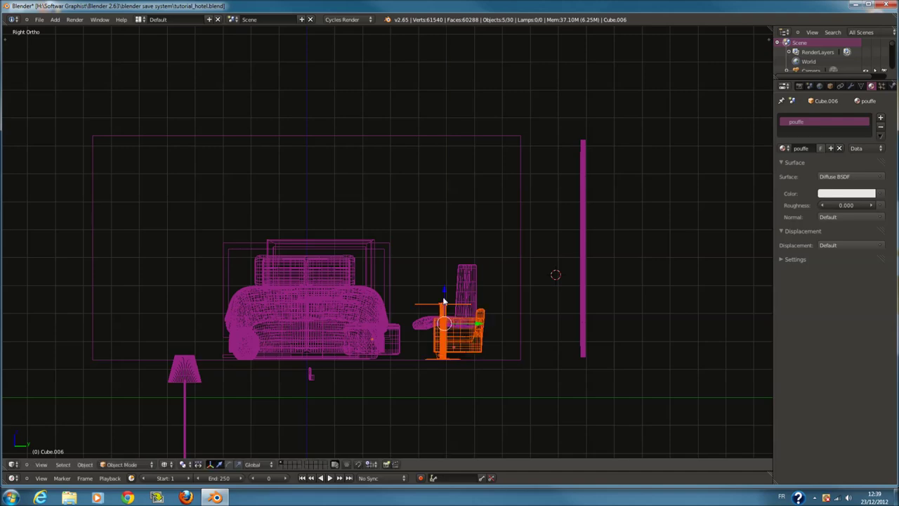
Check the camera view, return to top wireframe and select the room mesh
{"action": "key", "text": "KP_0"}
{"action": "key", "text": "z"}
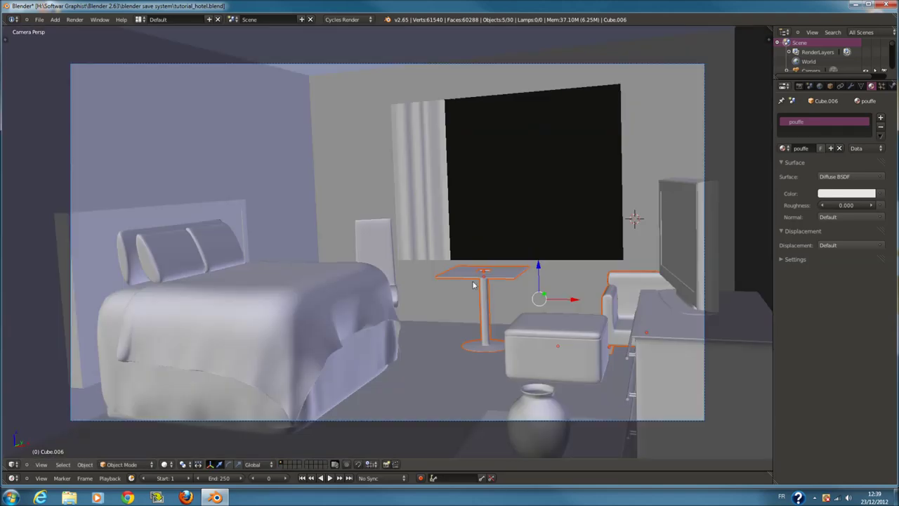
{"action": "key", "text": "KP_7"}
{"action": "key", "text": "z"}
{"action": "scroll", "coordinate": [498, 210], "scroll_direction": "up", "scroll_amount": 1}
{"action": "right_click", "coordinate": [549, 120]}
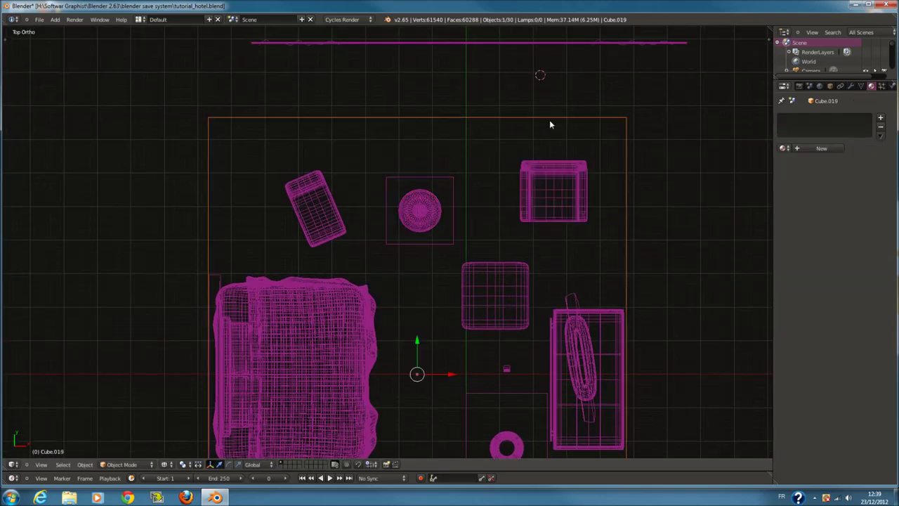
In Edit Mode, pull the room's far-edge vertices in along Y toward the furniture
{"action": "key", "text": "Tab"}
{"action": "key", "text": "c"}
{"action": "left_click_drag", "start_coordinate": [256, 113], "coordinate": [622, 125]}
{"action": "key", "text": "Escape"}
{"action": "key", "text": "g"}
{"action": "key", "text": "y"}
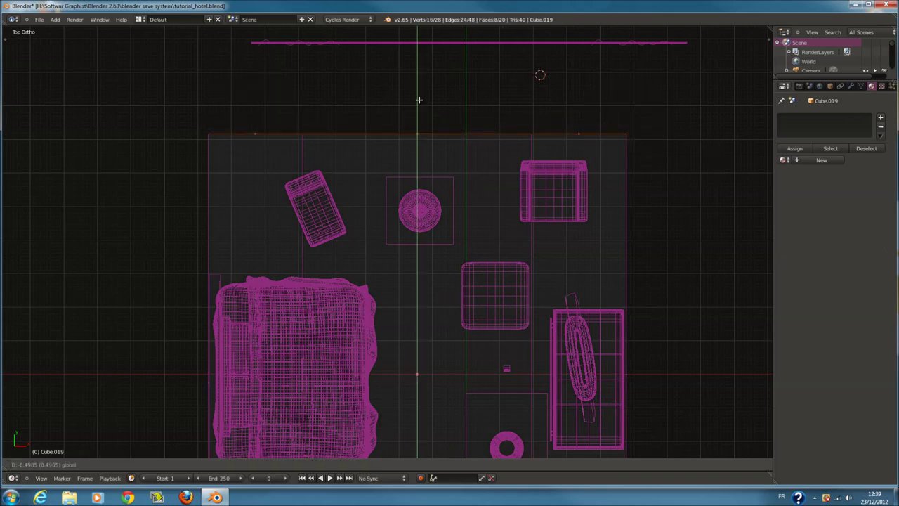
{"action": "left_click", "coordinate": [420, 118]}
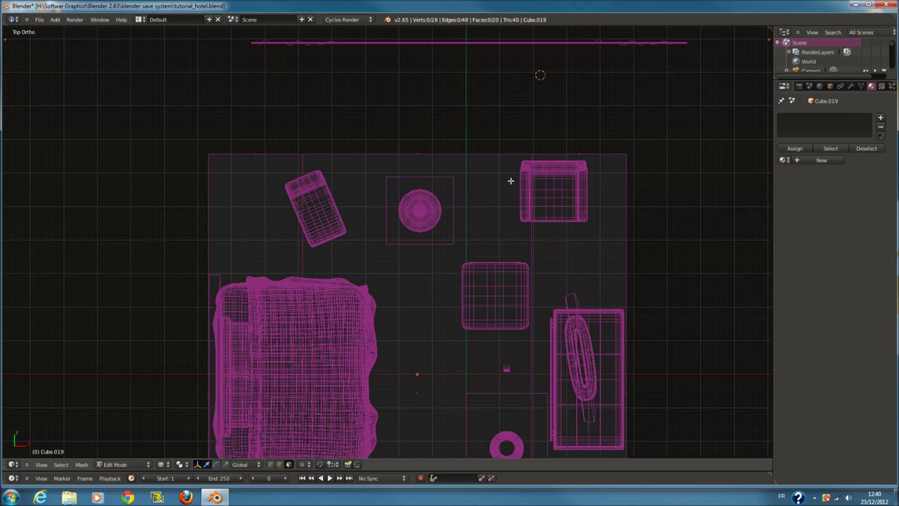
{"action": "key", "text": "Tab"}
Try scaling the armchair and tilted chair up, then undo the scaling
{"action": "right_click", "coordinate": [578, 201]}
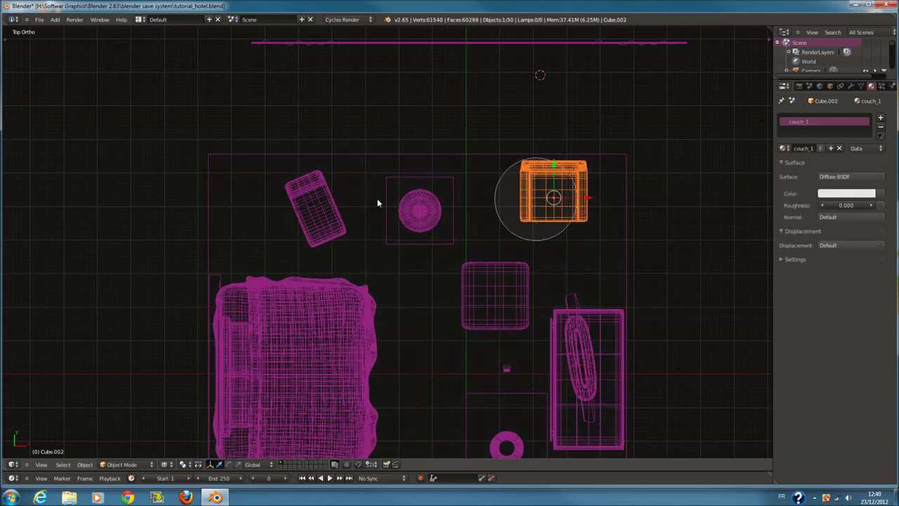
{"action": "left_click", "coordinate": [309, 211]}
{"action": "key", "text": "Escape"}
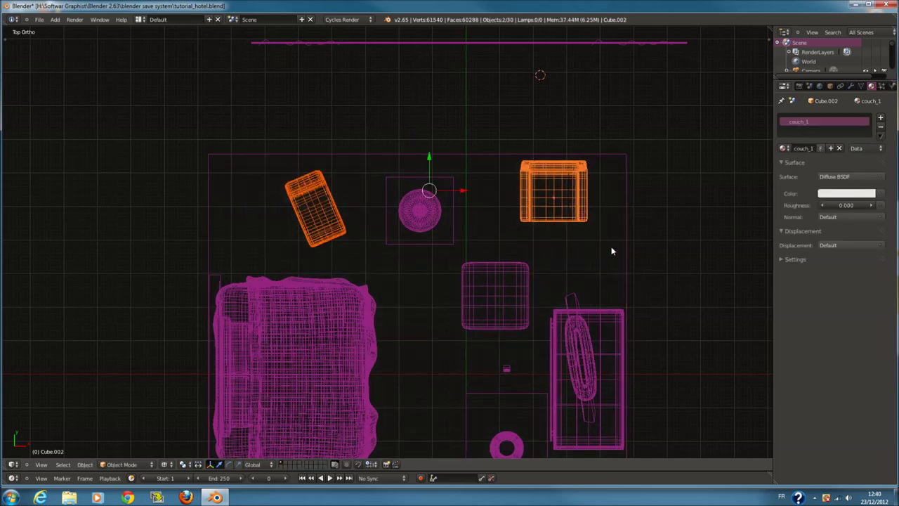
{"action": "key", "text": "c"}
{"action": "left_click", "coordinate": [571, 224]}
{"action": "key", "text": "Escape"}
{"action": "key", "text": "s"}
{"action": "left_click", "coordinate": [664, 251]}
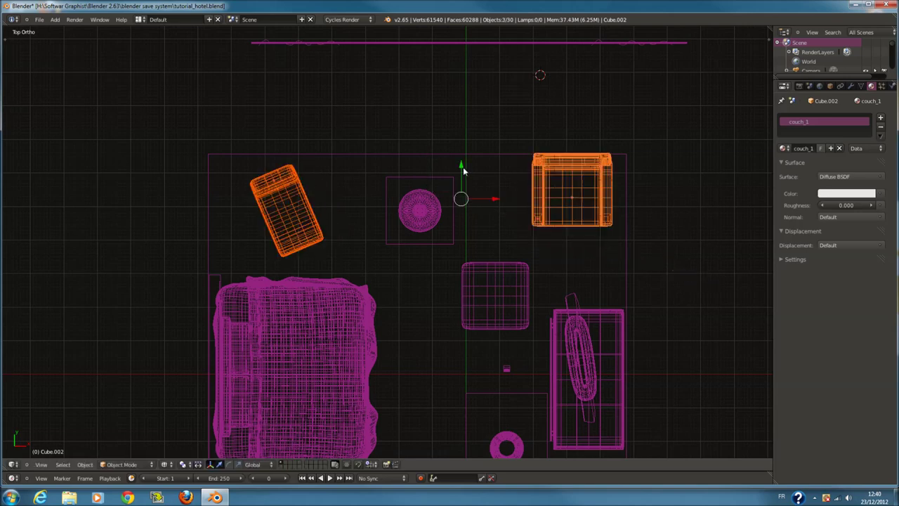
{"action": "key", "text": "ctrl+z"}
{"action": "key", "text": "c"}
{"action": "key", "text": "Escape"}
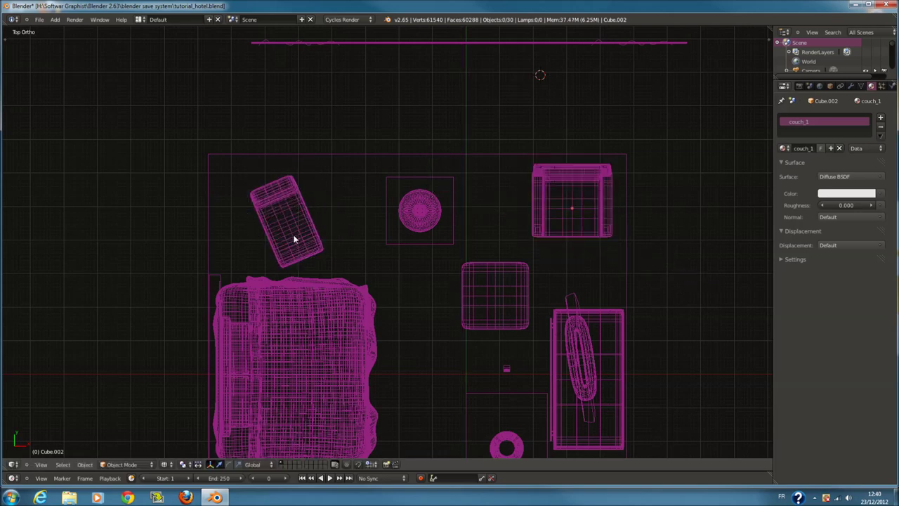
Move the boxy armchair slightly up and right, then view through the camera
{"action": "right_click", "coordinate": [295, 239]}
{"action": "key", "text": "g"}
{"action": "left_click", "coordinate": [321, 165]}
{"action": "left_click_drag", "start_coordinate": [322, 169], "coordinate": [316, 157]}
{"action": "right_click", "coordinate": [432, 211]}
{"action": "key", "text": "Tab"}
{"action": "key", "text": "Tab"}
{"action": "key", "text": "KP_0"}
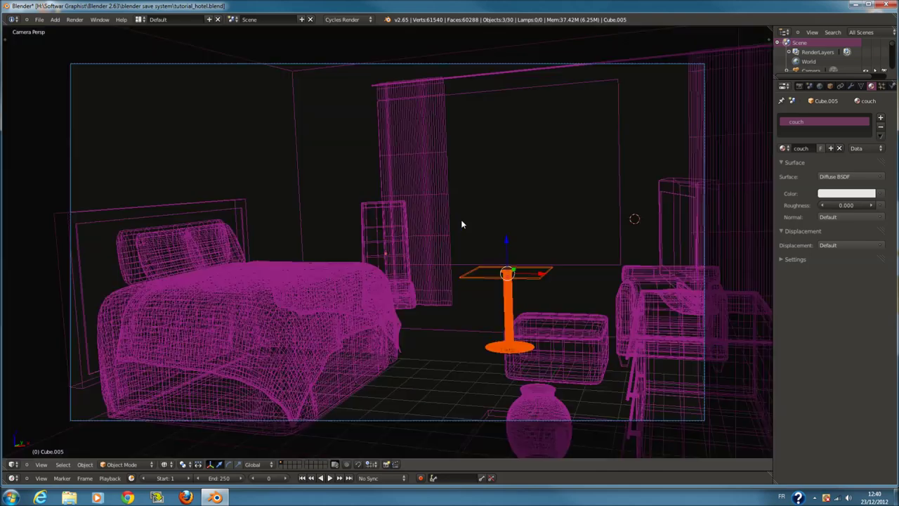
Select the chair behind the bed, then frame it in a top-down wireframe view
{"action": "key", "text": "z"}
{"action": "right_click", "coordinate": [395, 277]}
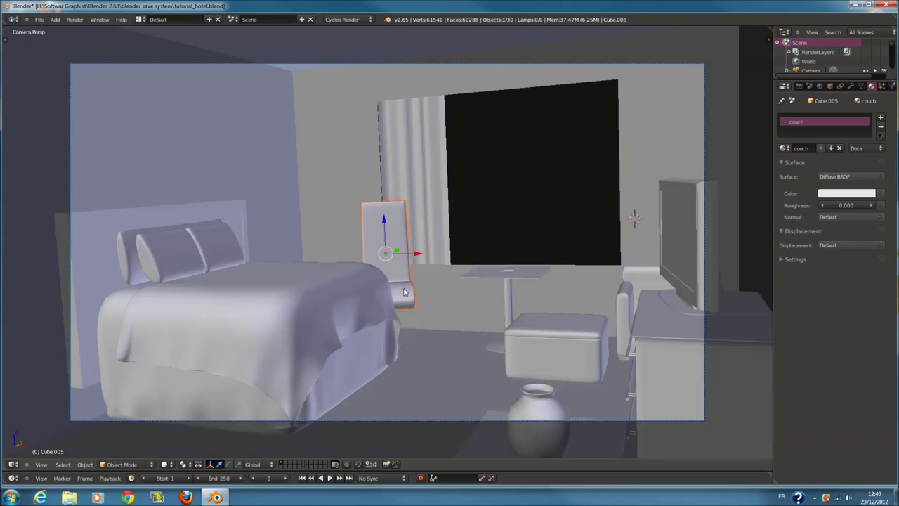
{"action": "key", "text": "g"}
{"action": "key", "text": "x"}
{"action": "left_click", "coordinate": [410, 255]}
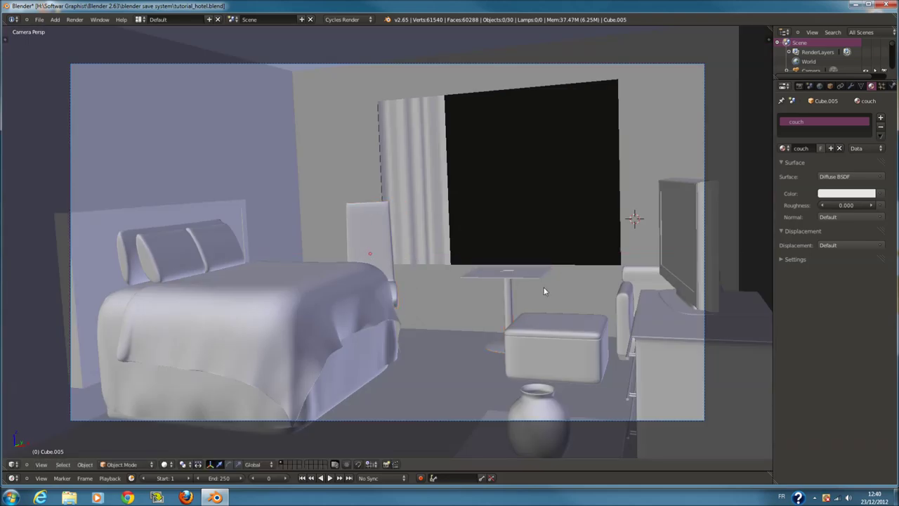
{"action": "key", "text": "KP_Decimal"}
{"action": "key", "text": "KP_7"}
{"action": "key", "text": "z"}
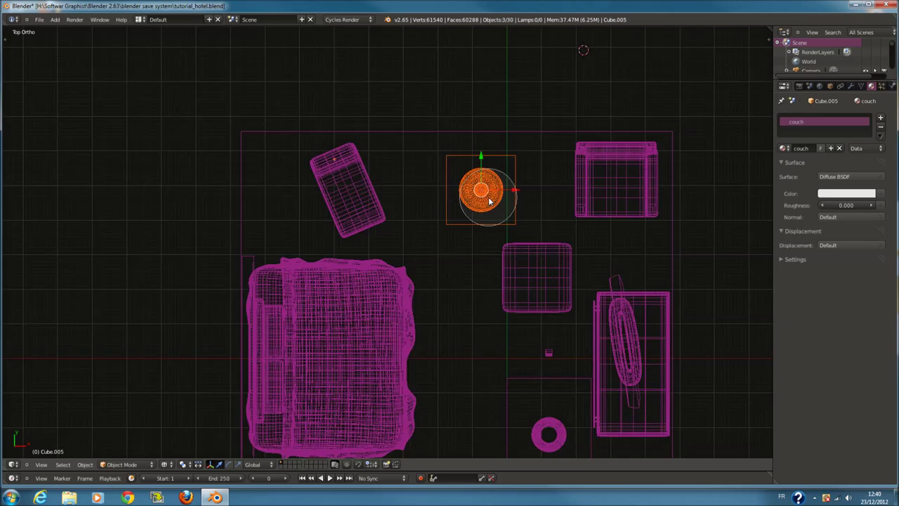
Shift the round table left and move the boxy armchair further left
{"action": "key", "text": "g"}
{"action": "left_click", "coordinate": [462, 196]}
{"action": "key", "text": "a"}
{"action": "left_click", "coordinate": [608, 196]}
{"action": "key", "text": "Escape"}
{"action": "key", "text": "g"}
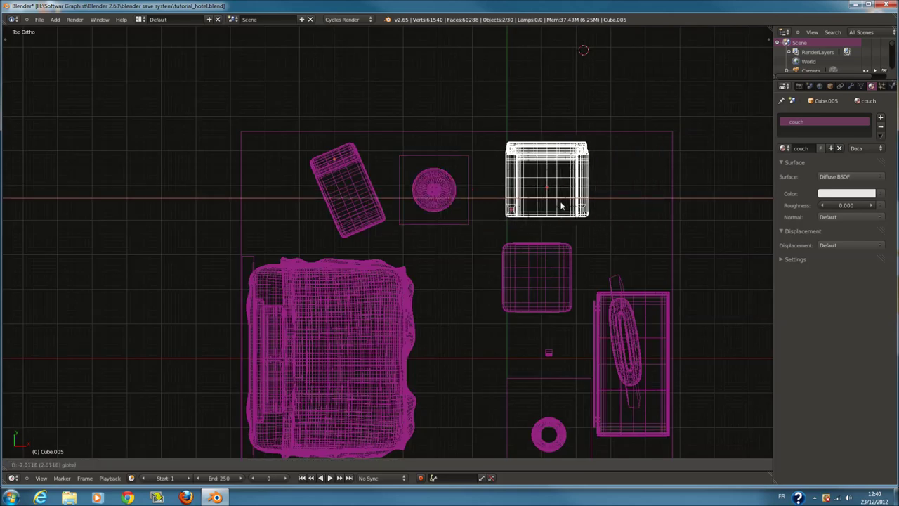
{"action": "left_click", "coordinate": [561, 205]}
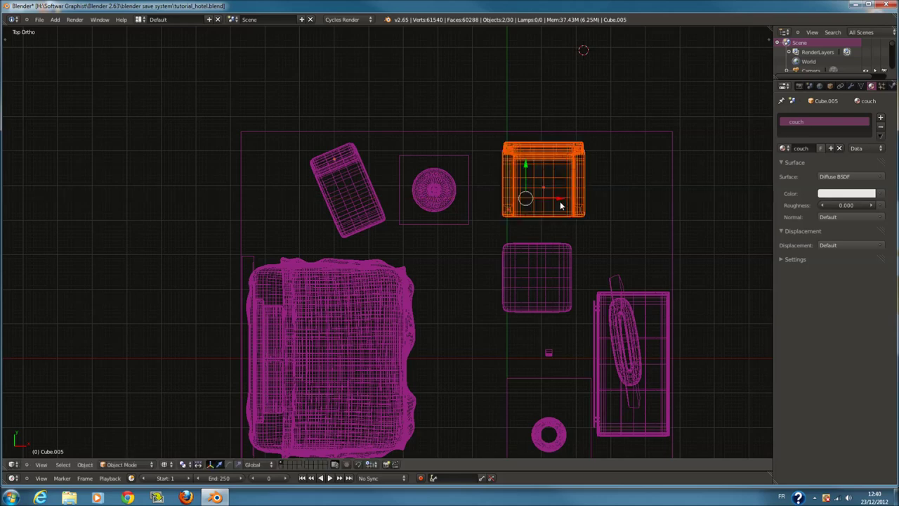
Select the pouffe from the camera view and move it along Y in top view
{"action": "key", "text": "KP_0"}
{"action": "key", "text": "z"}
{"action": "right_click", "coordinate": [572, 338]}
{"action": "key", "text": "KP_7"}
{"action": "key", "text": "z"}
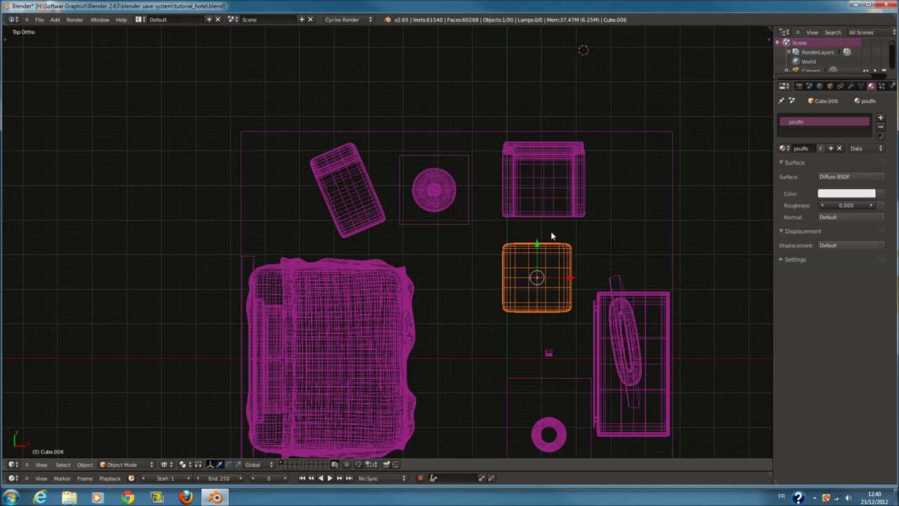
{"action": "key", "text": "g"}
{"action": "key", "text": "y"}
{"action": "left_click", "coordinate": [538, 259]}
Move the pouffe further left along X and reselect it with circle selection
{"action": "key", "text": "g"}
{"action": "key", "text": "x"}
{"action": "left_click", "coordinate": [555, 186]}
{"action": "key", "text": "a"}
{"action": "key", "text": "c"}
{"action": "left_click", "coordinate": [554, 186]}
{"action": "key", "text": "Escape"}
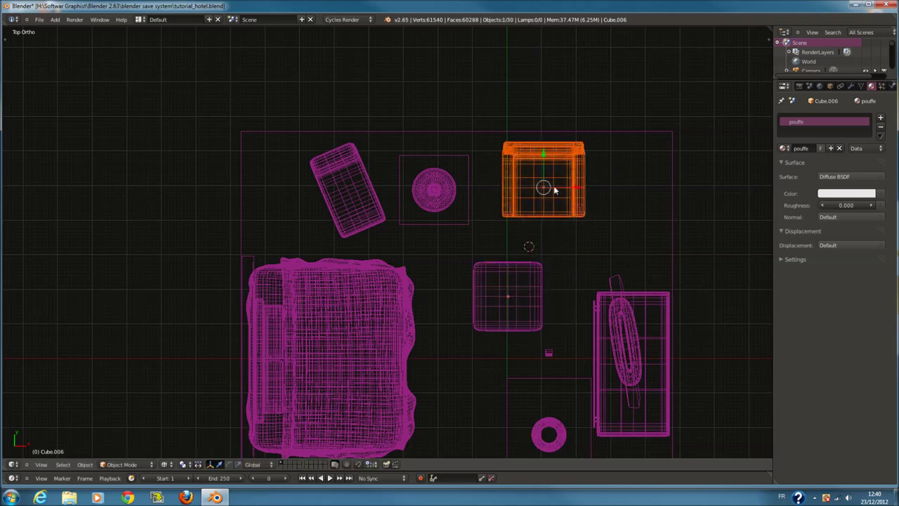
In the solid camera view, nudge the pouffe slightly right along X
{"action": "key", "text": "KP_0"}
{"action": "key", "text": "z"}
{"action": "key", "text": "g"}
{"action": "key", "text": "x"}
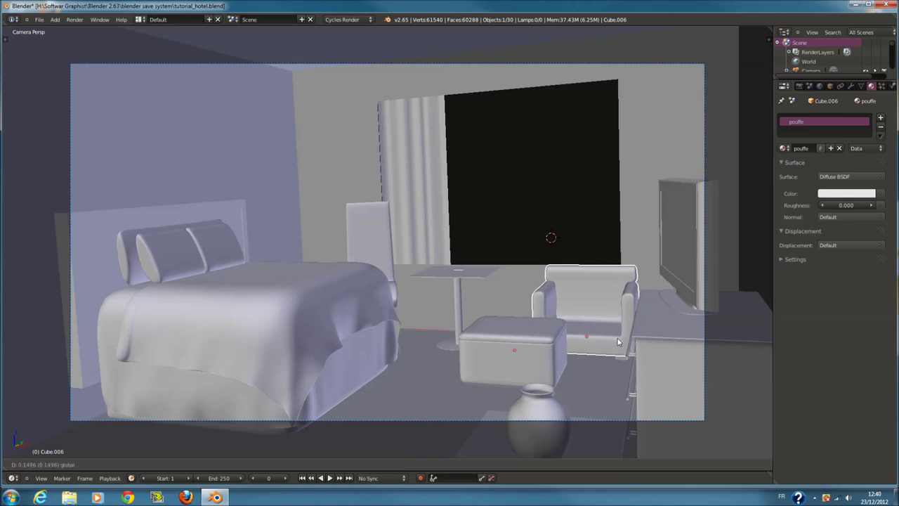
{"action": "left_click", "coordinate": [587, 304]}
{"action": "key", "text": "ctrl+z"}
{"action": "key", "text": "ctrl+shift+z"}
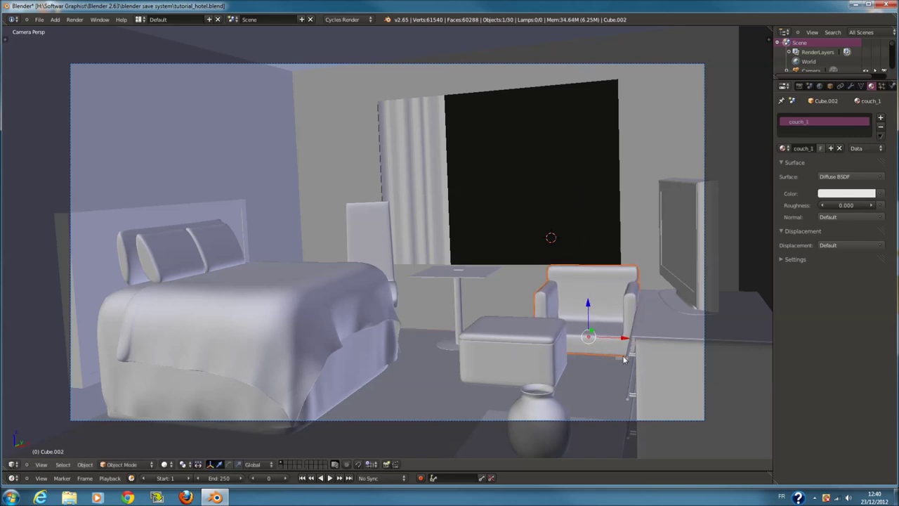
Select the armchair's wooden legs, leaving the armchair in place
{"action": "key", "text": "z"}
{"action": "right_click", "coordinate": [623, 360], "text": "shift"}
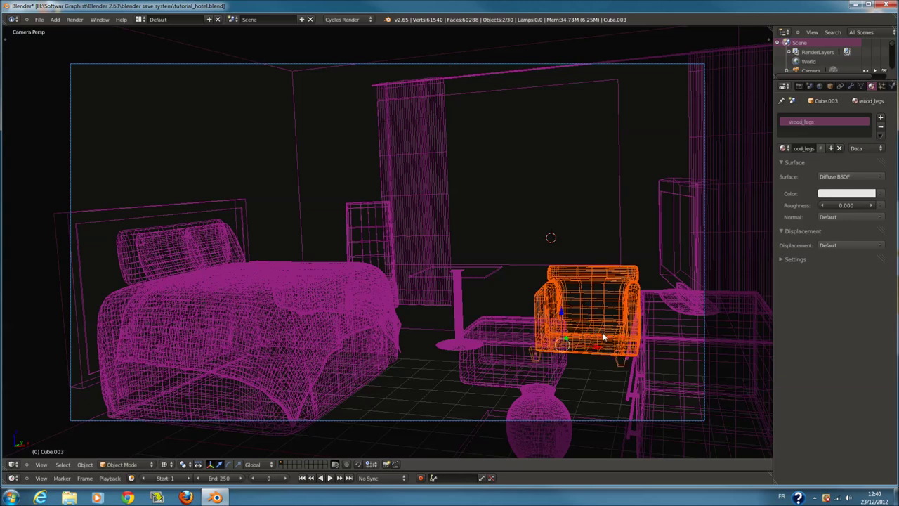
{"action": "right_click", "coordinate": [604, 337]}
{"action": "right_click", "coordinate": [612, 351], "text": "shift"}
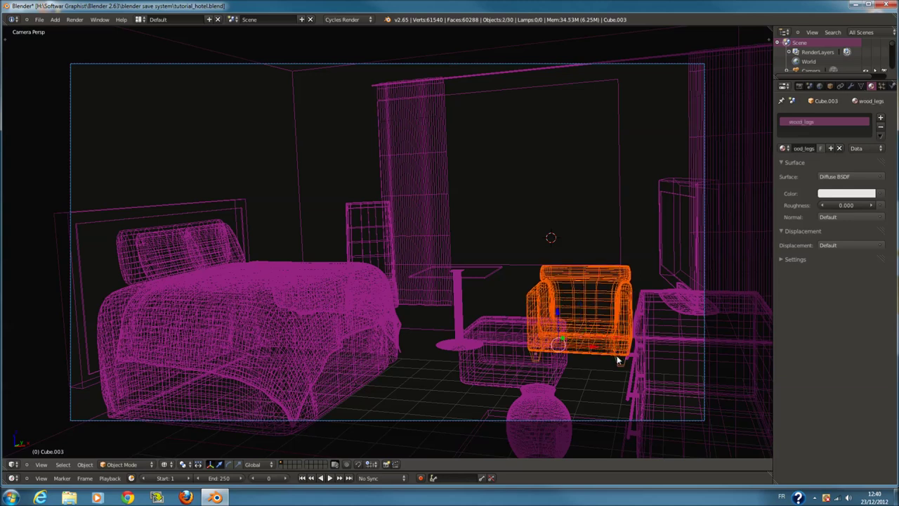
{"action": "key", "text": "z"}
{"action": "key", "text": "g"}
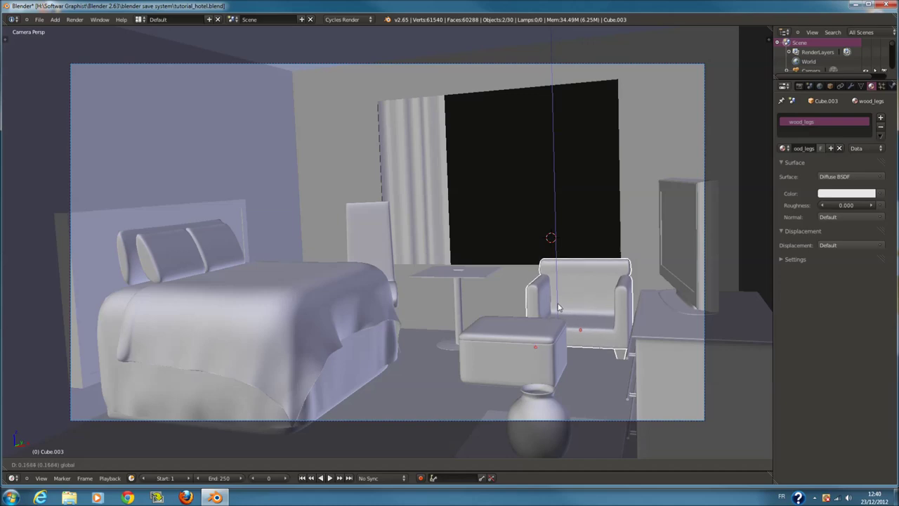
{"action": "left_click", "coordinate": [558, 306]}
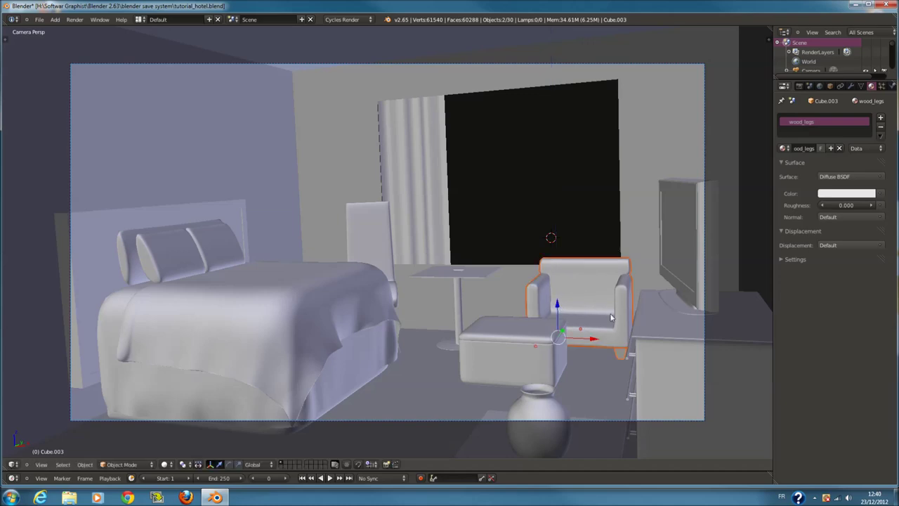
Zoom and orbit under the armchair, then enter Edit Mode on the wooden legs
{"action": "key", "text": "KP_Decimal"}
{"action": "key", "text": "z"}
{"action": "key", "text": "z"}
{"action": "middle_click_drag", "start_coordinate": [610, 312], "coordinate": [483, 380]}
{"action": "right_click", "coordinate": [493, 388]}
{"action": "right_click", "coordinate": [492, 385]}
{"action": "key", "text": "Tab"}
Lower the legs' bottom vertices to lengthen them, then start raising the seat body
{"action": "key", "text": "z"}
{"action": "key", "text": "g"}
{"action": "left_click", "coordinate": [335, 387]}
{"action": "key", "text": "Tab"}
{"action": "key", "text": "z"}
{"action": "right_click", "coordinate": [391, 346]}
{"action": "key", "text": "g"}
{"action": "key", "text": "z"}
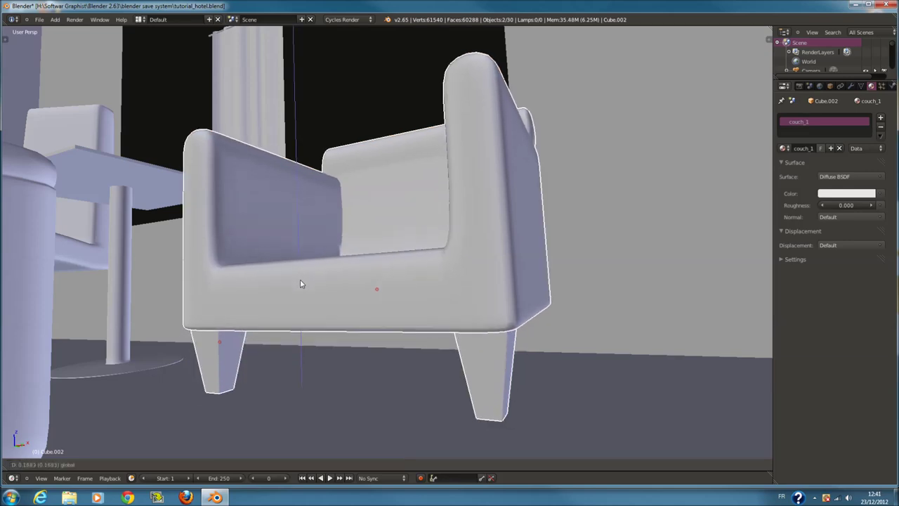
Set the armchair seat body's final height resting on the longer legs
{"action": "left_click", "coordinate": [300, 283]}
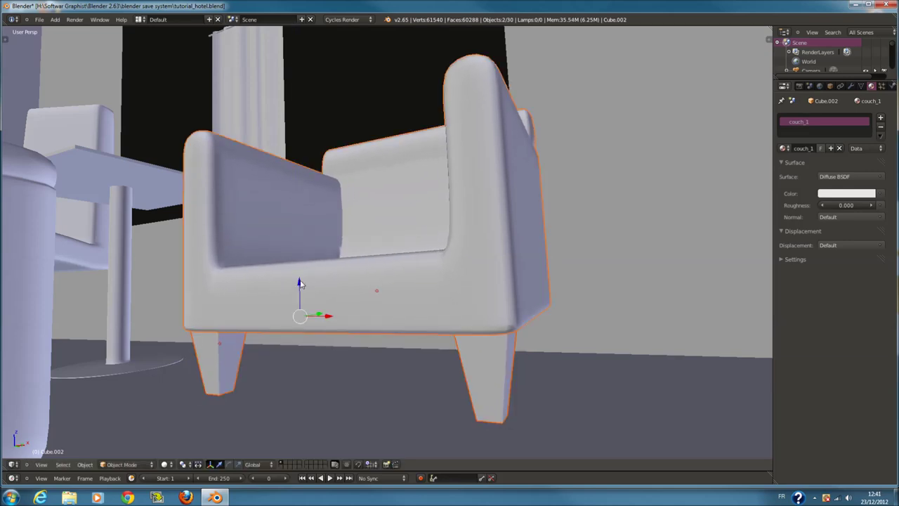
{"action": "key", "text": "g"}
{"action": "key", "text": "z"}
{"action": "left_click", "coordinate": [297, 287]}
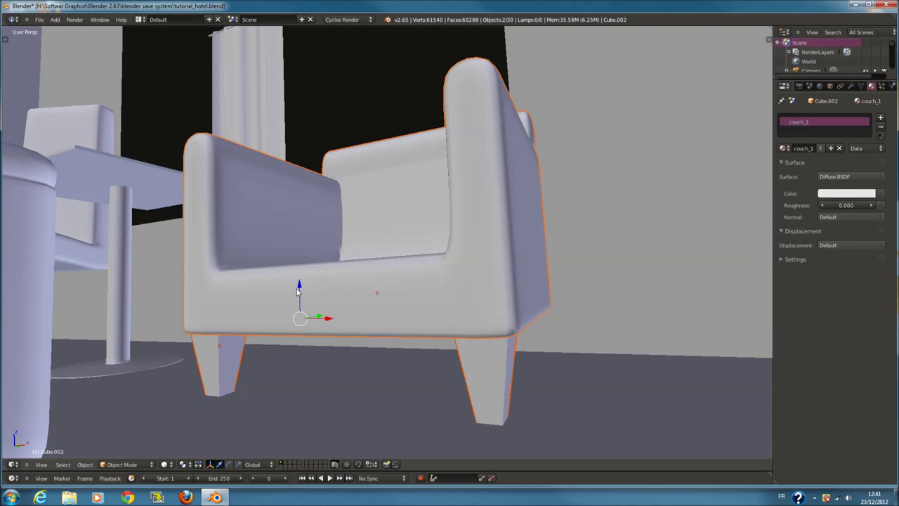
In camera view, rotate the armchair and the tall chair slightly about Z
{"action": "key", "text": "KP_0"}
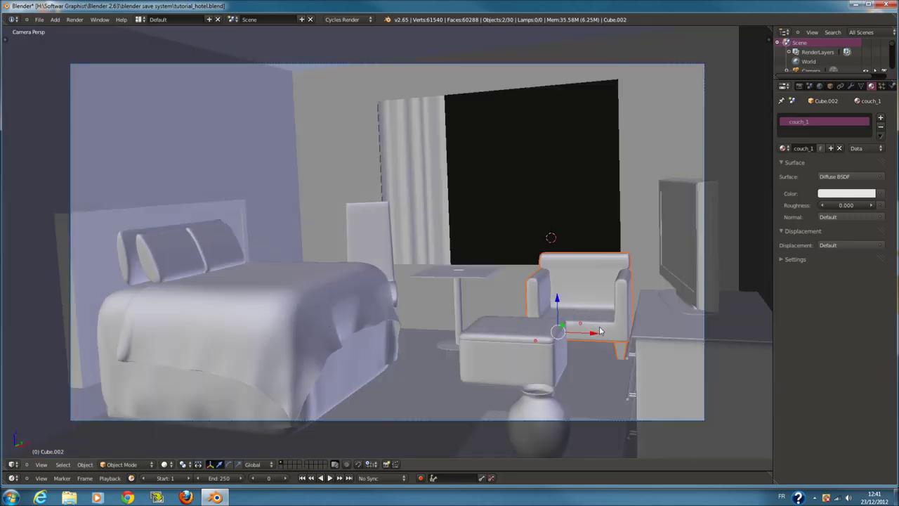
{"action": "key", "text": "r"}
{"action": "key", "text": "z"}
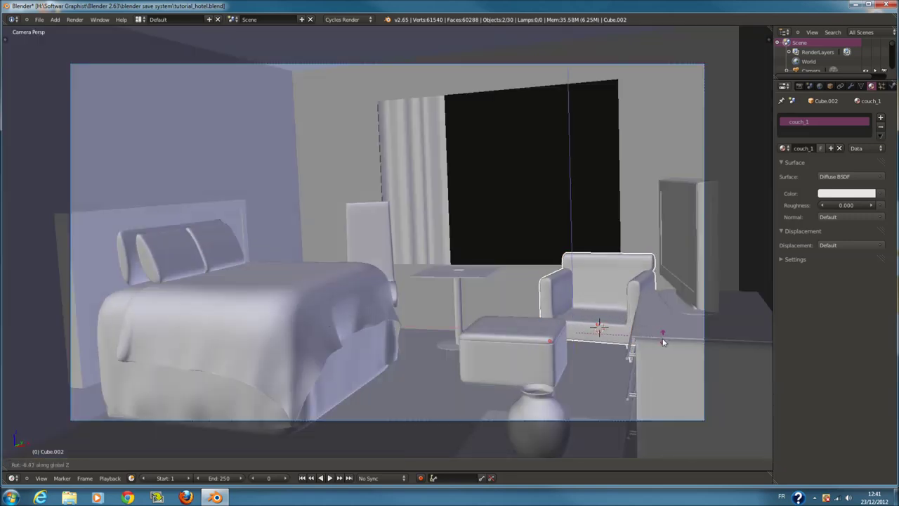
{"action": "left_click", "coordinate": [660, 348]}
{"action": "right_click", "coordinate": [378, 241]}
{"action": "key", "text": "r"}
{"action": "key", "text": "z"}
{"action": "left_click", "coordinate": [483, 236]}
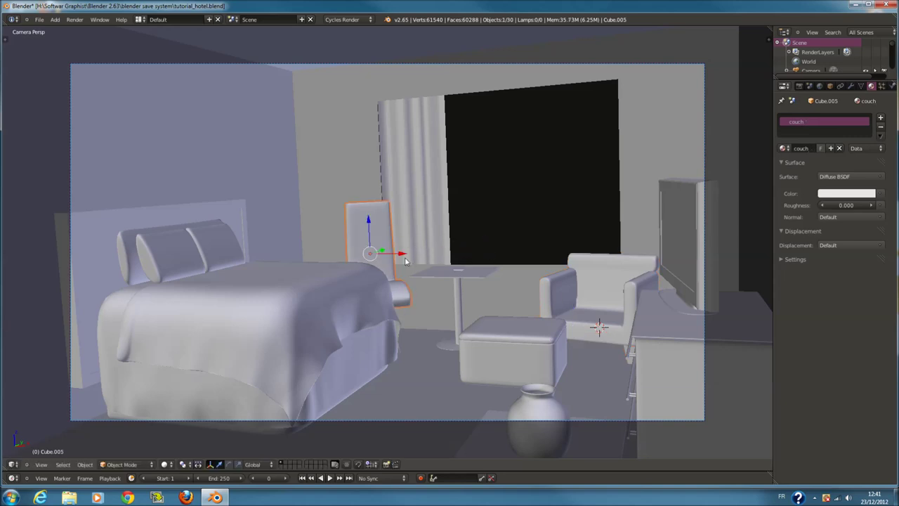
Select the small table under the vase and view the room from above
{"action": "scroll", "coordinate": [451, 274], "scroll_direction": "down", "scroll_amount": 3}
{"action": "scroll", "coordinate": [451, 274], "scroll_direction": "up", "scroll_amount": 2}
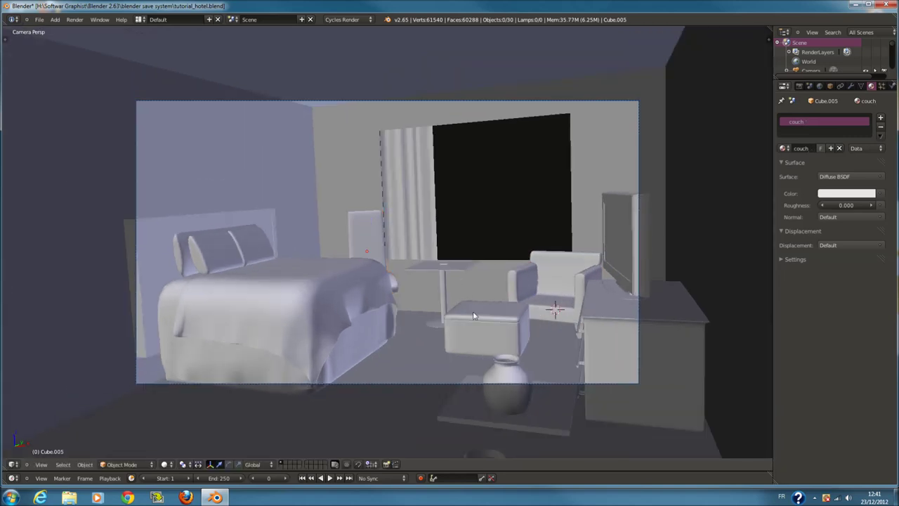
{"action": "right_click", "coordinate": [533, 408]}
{"action": "key", "text": "KP_7"}
In top wireframe view, move the small table left and toward the front
{"action": "key", "text": "z"}
{"action": "scroll", "coordinate": [472, 328], "scroll_direction": "down", "scroll_amount": 6}
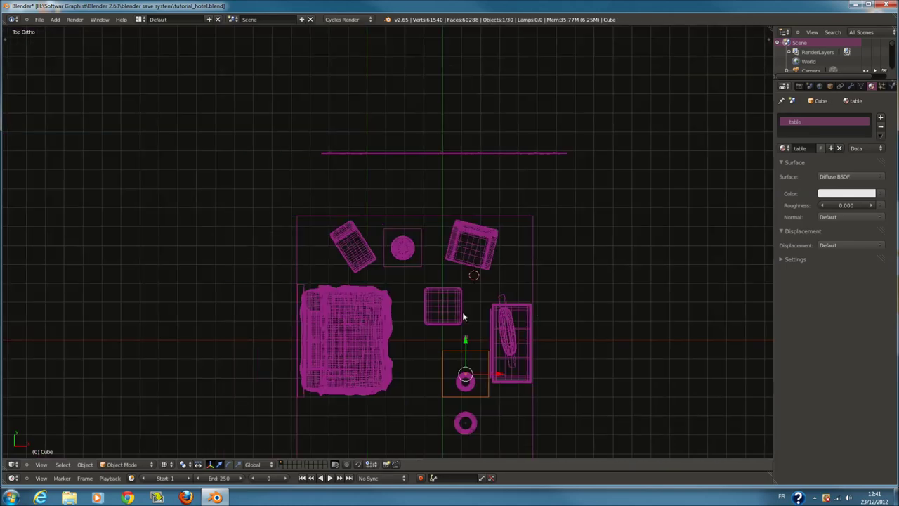
{"action": "scroll", "coordinate": [482, 280], "scroll_direction": "down", "scroll_amount": 3, "text": "shift"}
{"action": "scroll", "coordinate": [481, 281], "scroll_direction": "down", "scroll_amount": 2, "text": "shift"}
{"action": "key", "text": "g"}
{"action": "key", "text": "x"}
{"action": "key", "text": "y"}
{"action": "left_click", "coordinate": [355, 309]}
In camera view, reposition the table along Y and scale it larger
{"action": "key", "text": "KP_0"}
{"action": "key", "text": "z"}
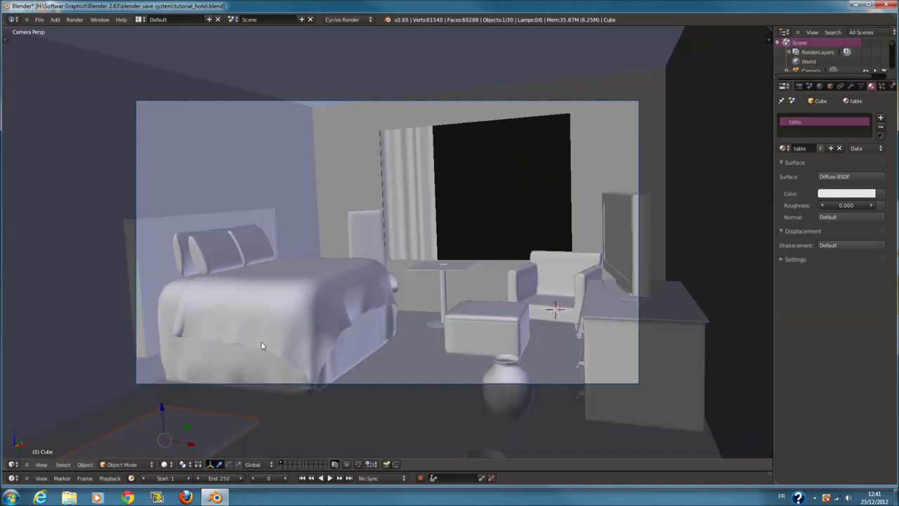
{"action": "key", "text": "g"}
{"action": "left_click", "coordinate": [168, 406]}
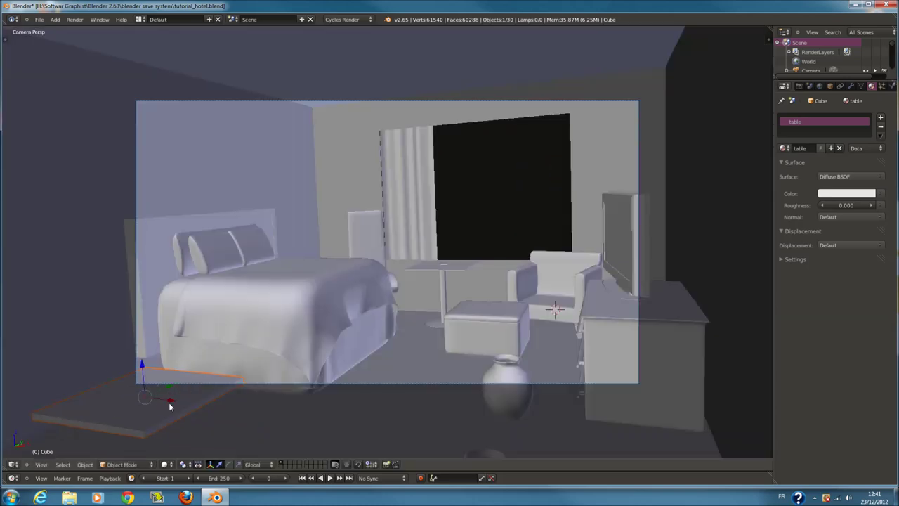
{"action": "key", "text": "g"}
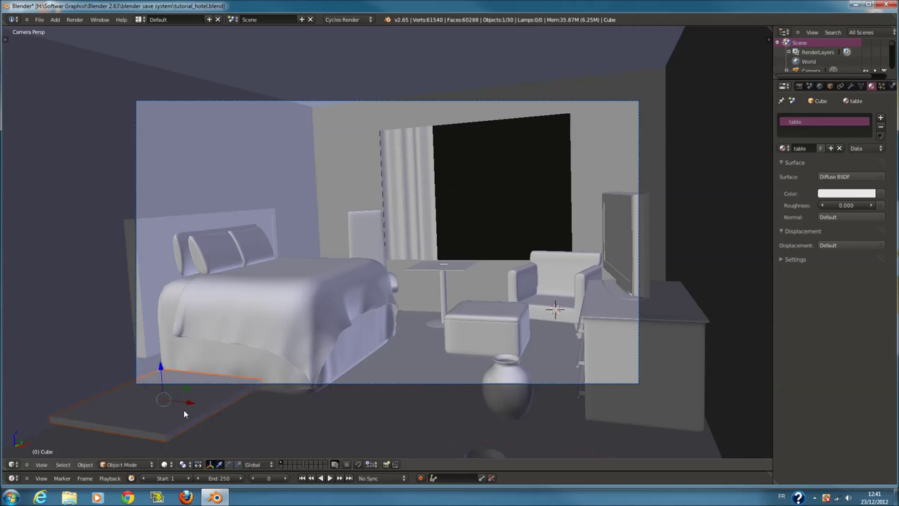
{"action": "key", "text": "y"}
{"action": "left_click", "coordinate": [180, 392]}
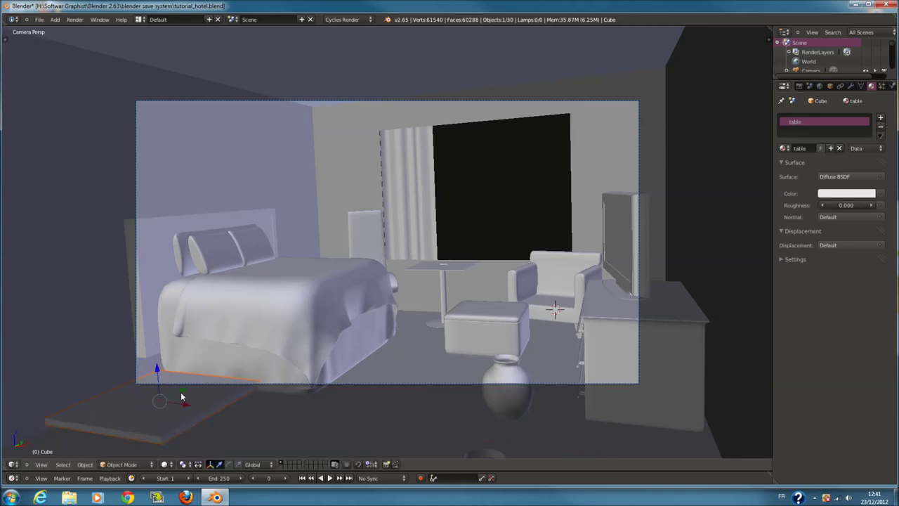
{"action": "key", "text": "s"}
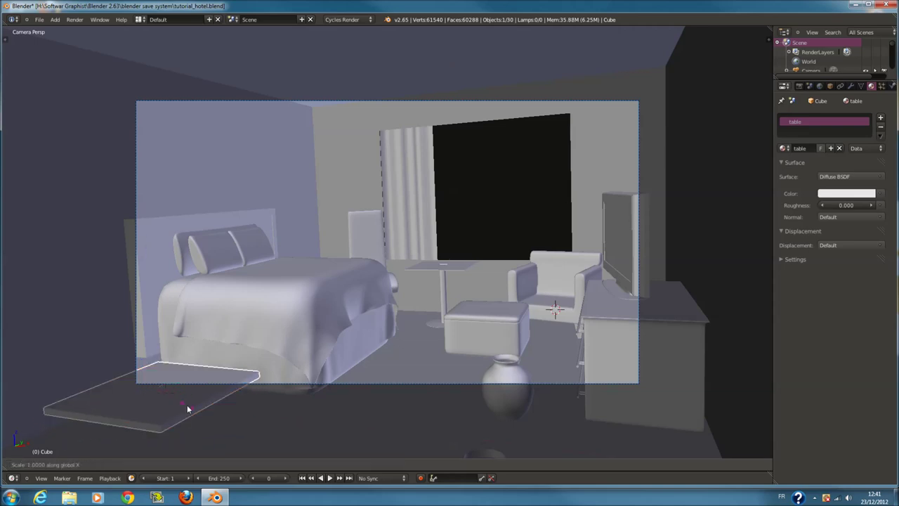
{"action": "left_click", "coordinate": [202, 411]}
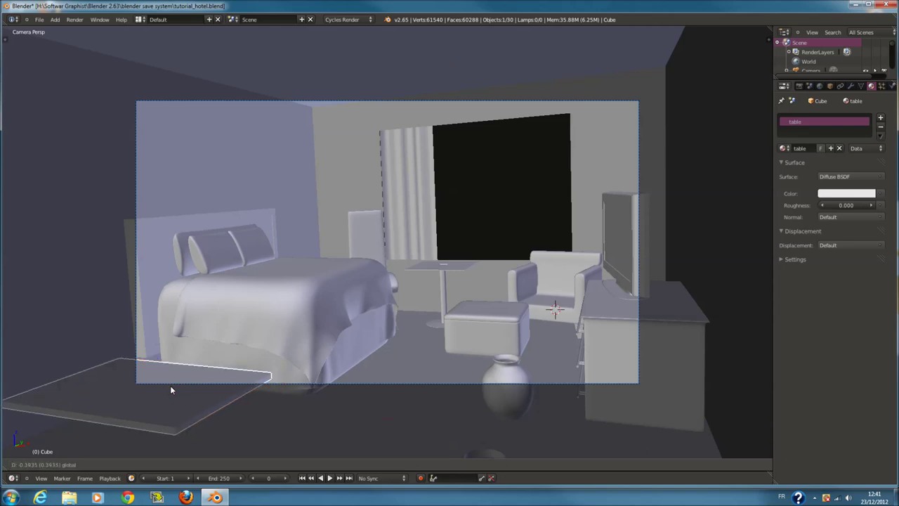
{"action": "right_click", "coordinate": [508, 384]}
{"action": "key", "text": "KP_7"}
Select the vase and frame it from the right side view
{"action": "key", "text": "z"}
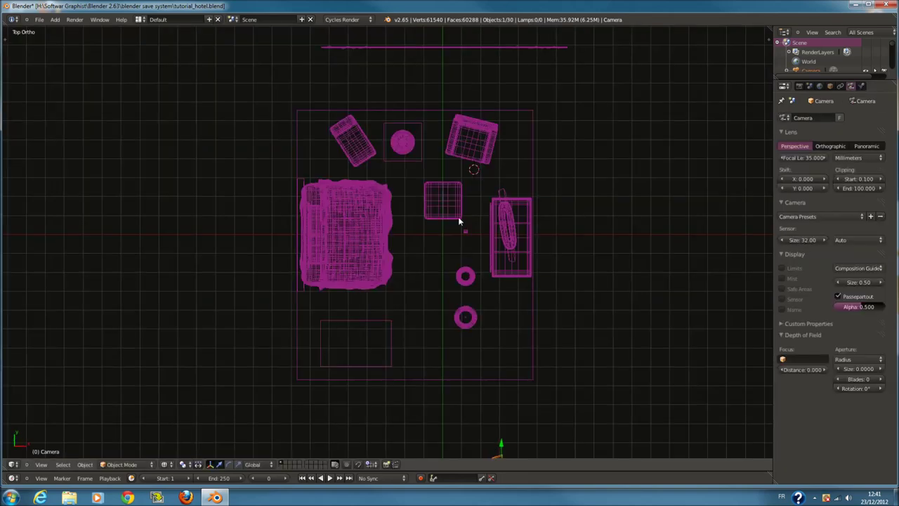
{"action": "right_click", "coordinate": [474, 276]}
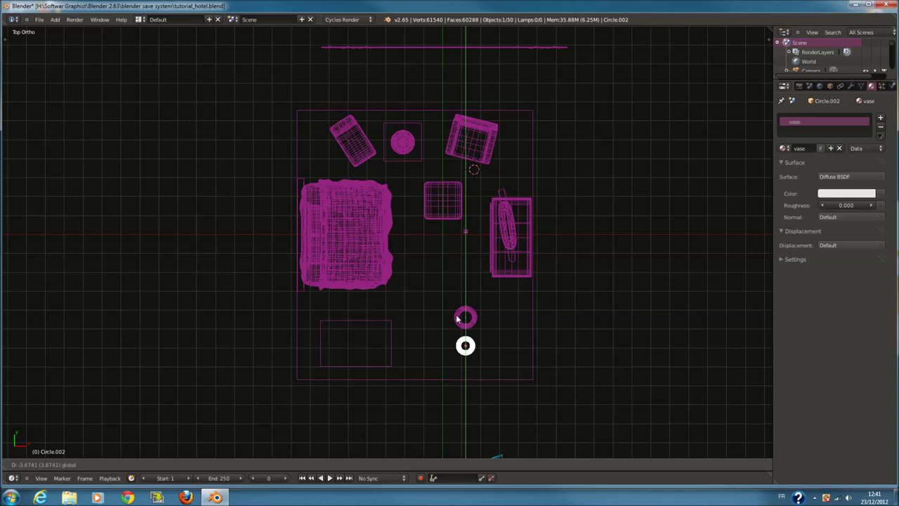
{"action": "left_click", "coordinate": [463, 322]}
{"action": "key", "text": "KP_3"}
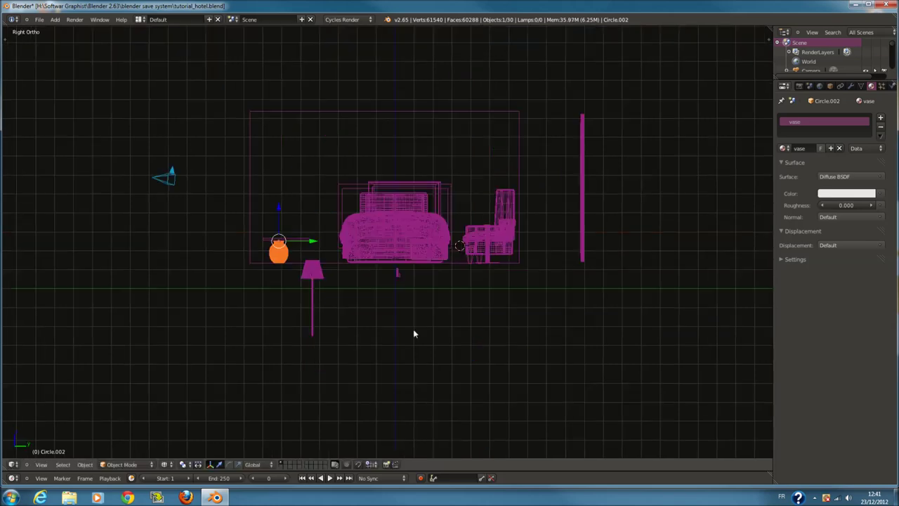
{"action": "key", "text": "KP_Decimal"}
Lift the vase above the table, then raise the vase and table together
{"action": "scroll", "coordinate": [360, 271], "scroll_direction": "down", "scroll_amount": 3}
{"action": "scroll", "coordinate": [397, 145], "scroll_direction": "down", "scroll_amount": 2}
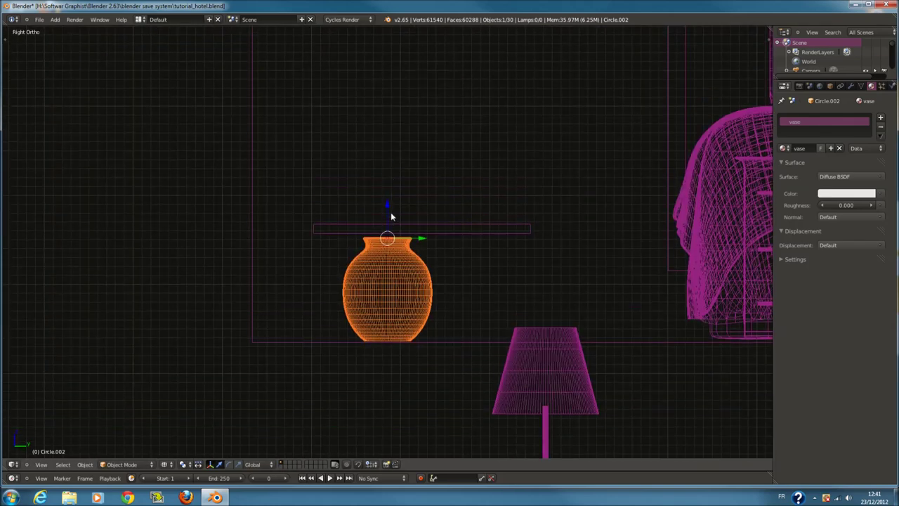
{"action": "left_click_drag", "start_coordinate": [391, 215], "coordinate": [405, 109]}
{"action": "right_click", "coordinate": [453, 224], "text": "shift"}
{"action": "scroll", "coordinate": [428, 211], "scroll_direction": "up", "scroll_amount": 3, "text": "shift"}
{"action": "left_click_drag", "start_coordinate": [403, 202], "coordinate": [404, 156]}
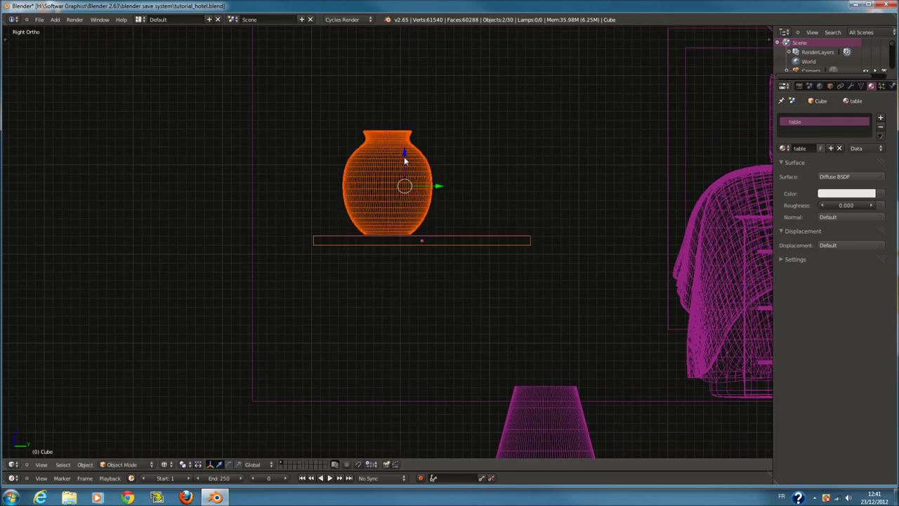
{"action": "key", "text": "KP_0"}
{"action": "key", "text": "z"}
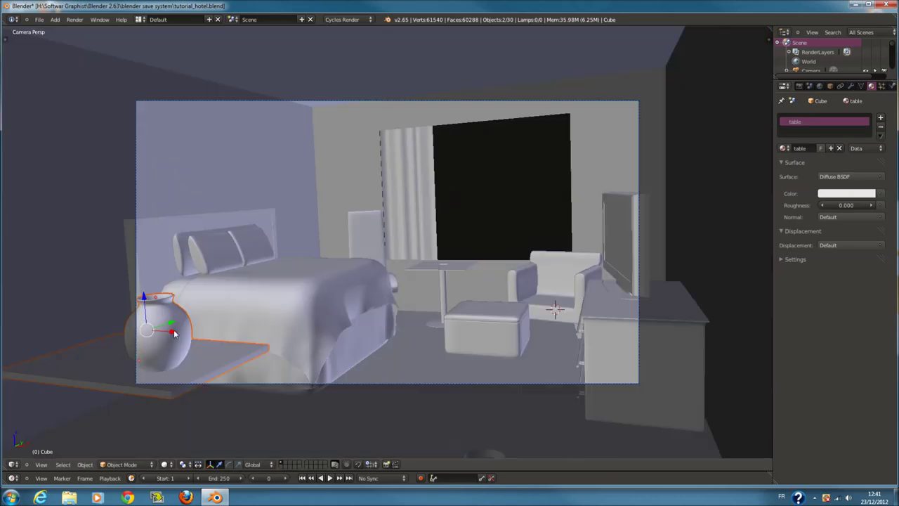
Enlarge the vase and raise it vertically along Z
{"action": "right_click", "coordinate": [371, 311]}
{"action": "right_click", "coordinate": [156, 311]}
{"action": "key", "text": "s"}
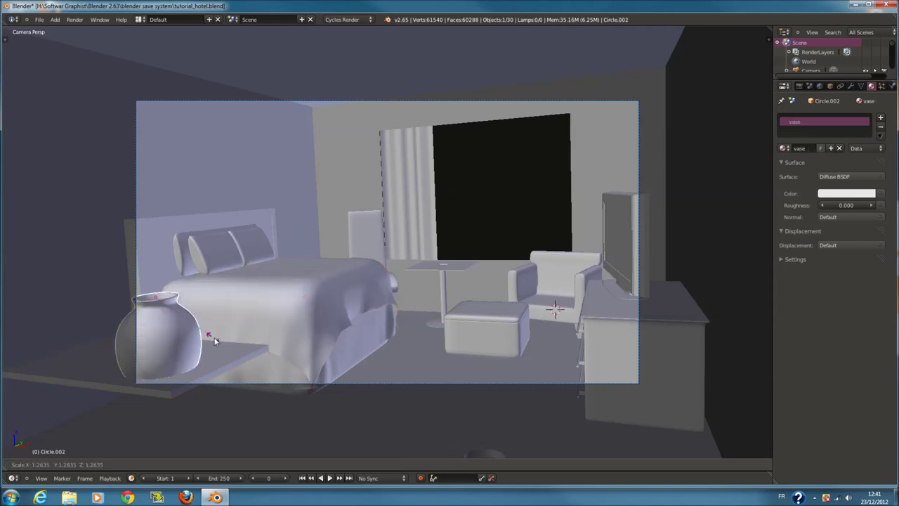
{"action": "left_click", "coordinate": [227, 342]}
{"action": "key", "text": "g"}
{"action": "key", "text": "z"}
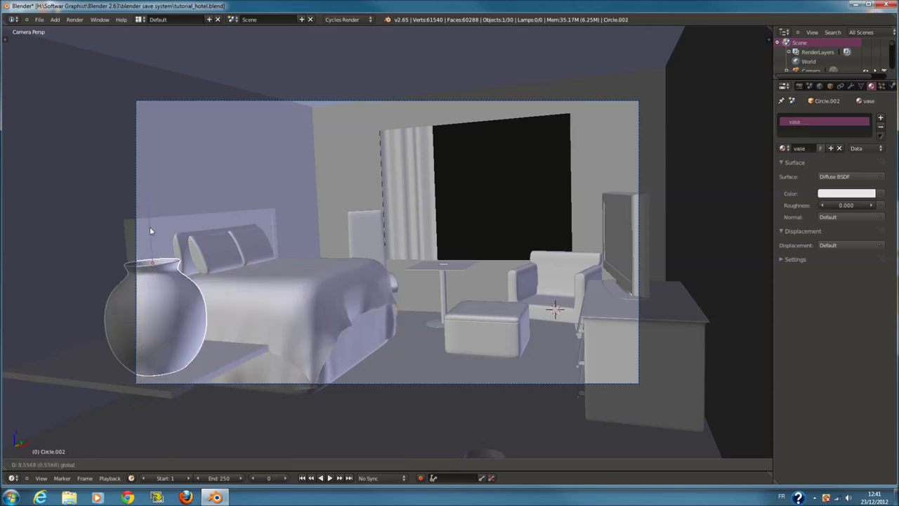
{"action": "left_click", "coordinate": [150, 230]}
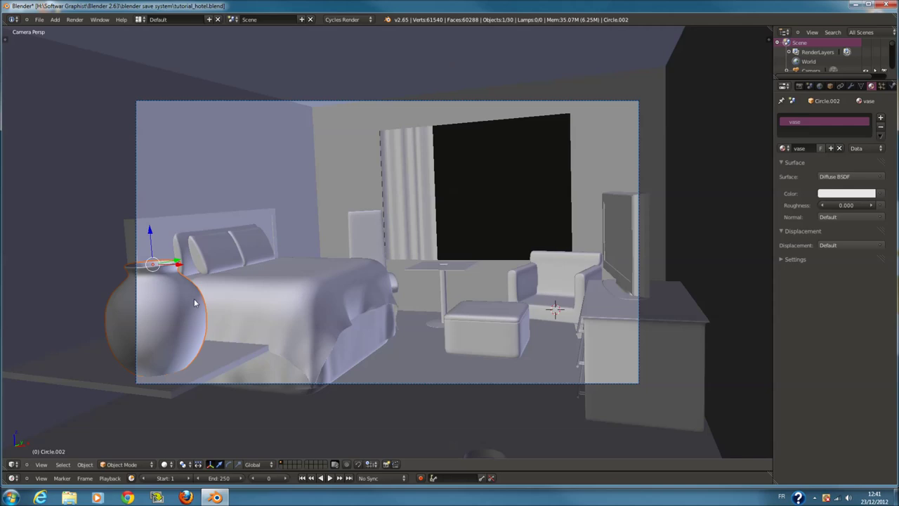
Fine-tune the vase's size and height with repeated scale and move adjustments
{"action": "key", "text": "s"}
{"action": "left_click", "coordinate": [213, 316]}
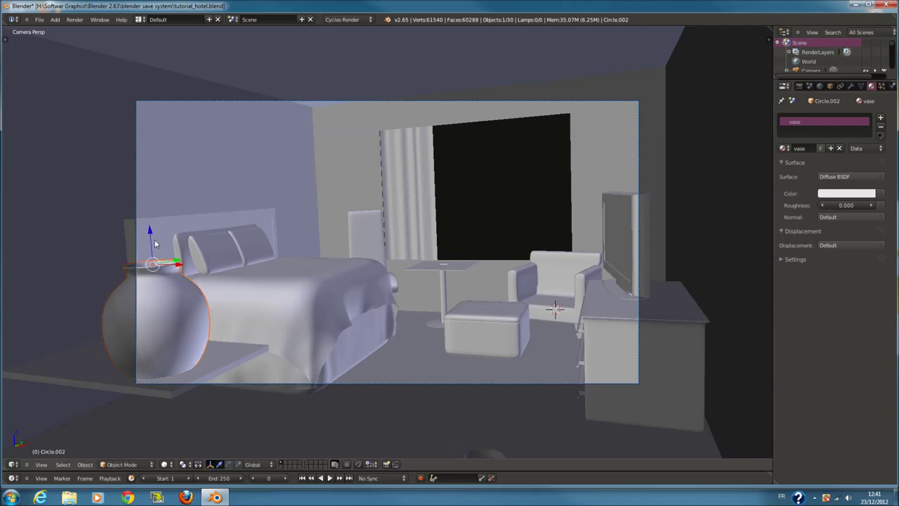
{"action": "key", "text": "g"}
{"action": "left_click", "coordinate": [149, 233]}
{"action": "key", "text": "s"}
{"action": "left_click", "coordinate": [223, 288]}
{"action": "key", "text": "g"}
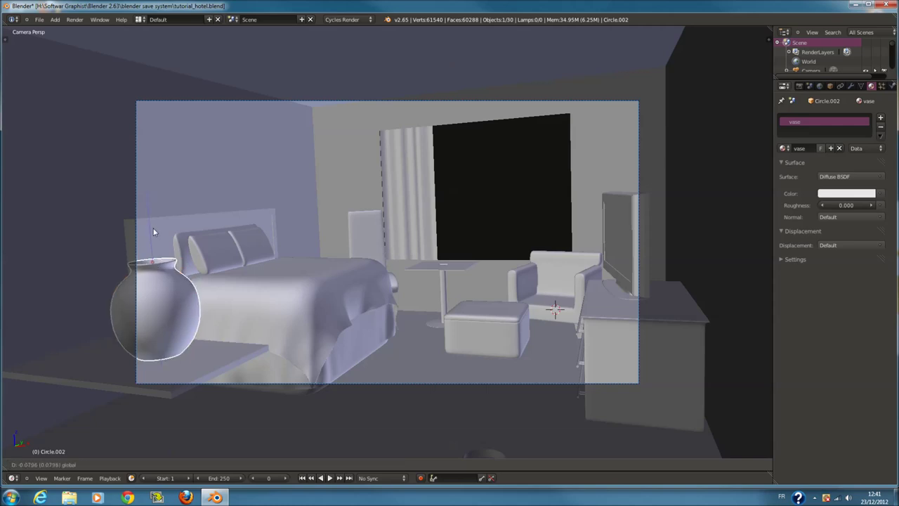
{"action": "left_click", "coordinate": [167, 245]}
Back in camera view, slide the vase along Y onto the slab beside the bed
{"action": "mouse_move", "coordinate": [167, 245]}
{"action": "middle_mouse_down"}
{"action": "mouse_move", "coordinate": [204, 295]}
{"action": "mouse_move", "coordinate": [224, 297]}
{"action": "middle_mouse_up"}
{"action": "key", "text": "KP_0"}
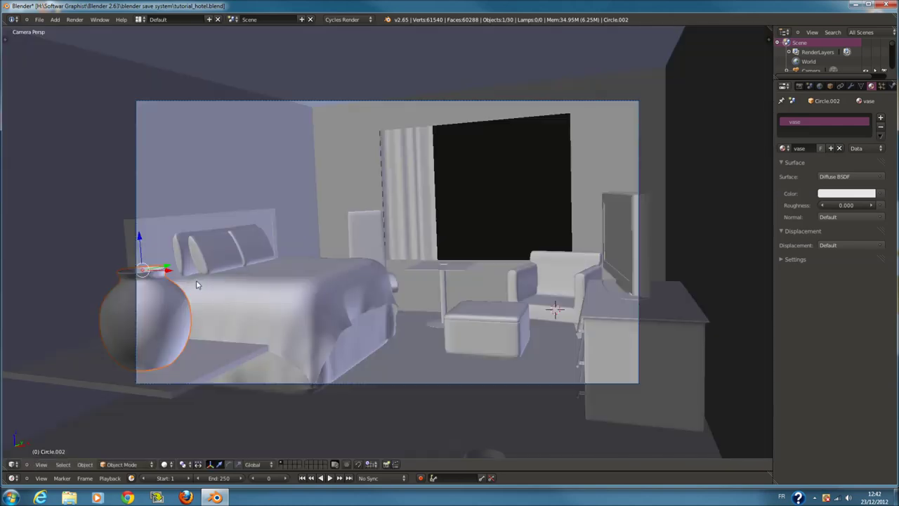
{"action": "key", "text": "g"}
{"action": "key", "text": "Escape"}
{"action": "key", "text": "g"}
{"action": "key", "text": "y"}
{"action": "left_click", "coordinate": [170, 276]}
{"action": "scroll", "coordinate": [398, 371], "scroll_direction": "down", "scroll_amount": 3}
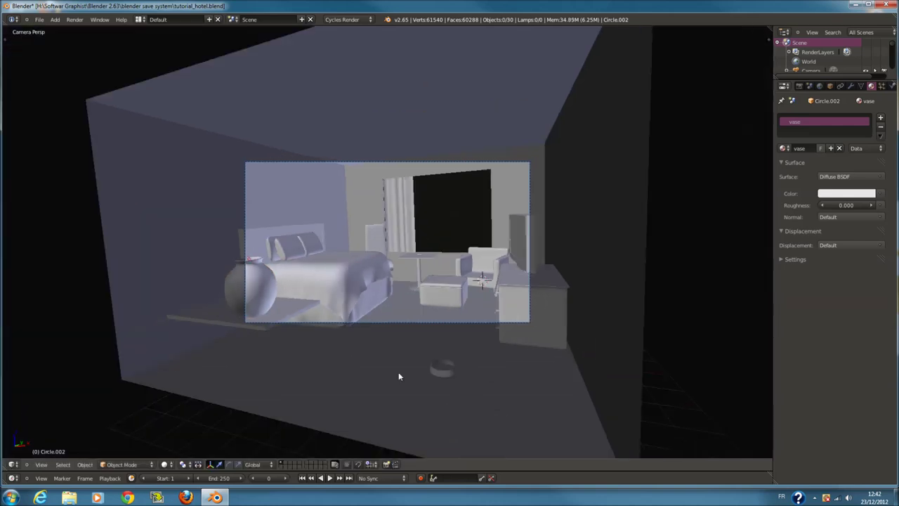
{"action": "right_click", "coordinate": [455, 376]}
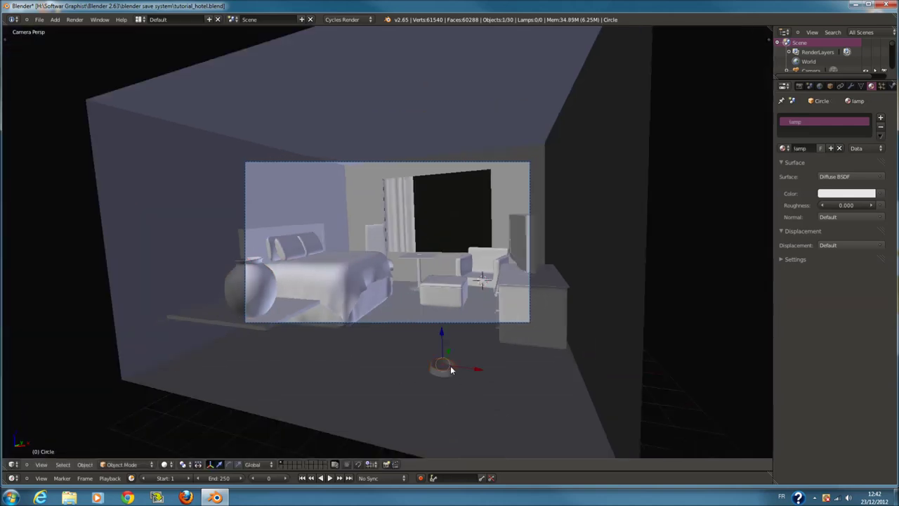
In wireframe Front view, raise the floor lamp vertically with G Z
{"action": "key", "text": "KP_1"}
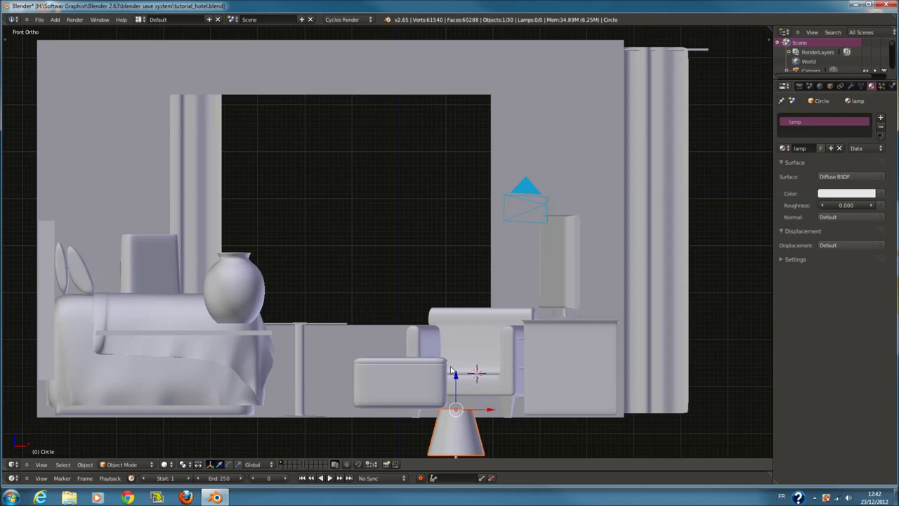
{"action": "key", "text": "z"}
{"action": "scroll", "coordinate": [431, 386], "scroll_direction": "down", "scroll_amount": 2}
{"action": "key", "text": "c"}
{"action": "key", "text": "Escape"}
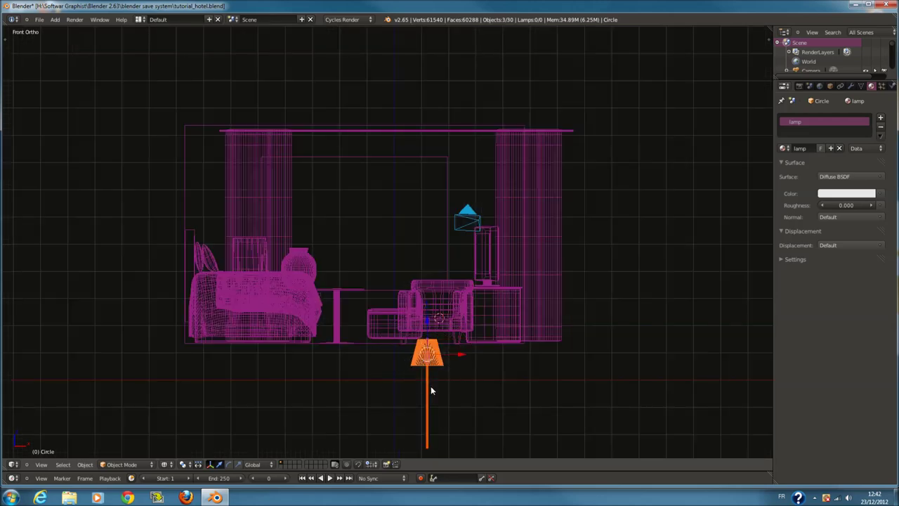
{"action": "scroll", "coordinate": [463, 382], "scroll_direction": "up", "scroll_amount": 2}
{"action": "key", "text": "g"}
{"action": "key", "text": "z"}
{"action": "left_click", "coordinate": [449, 219]}
Move the lamp from Top view toward the top-right, beside the window
{"action": "key", "text": "KP_7"}
{"action": "key", "text": "Home"}
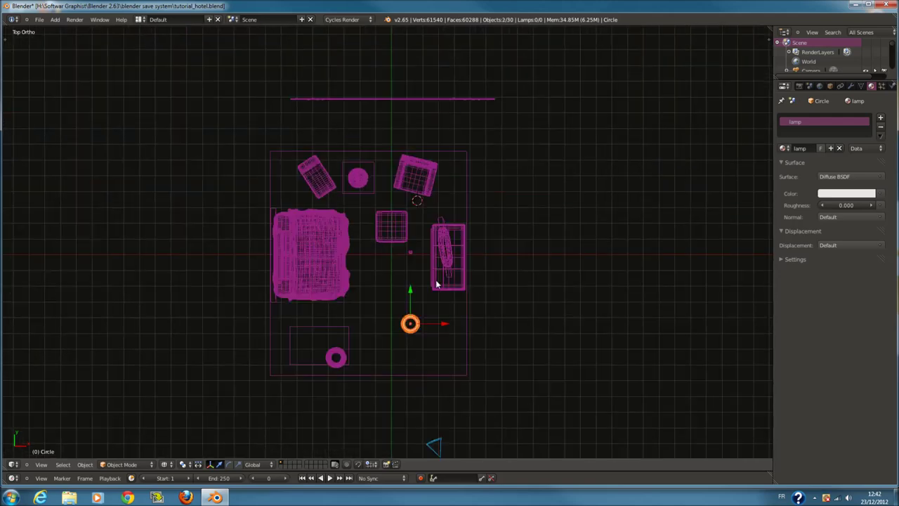
{"action": "scroll", "coordinate": [431, 302], "scroll_direction": "up", "scroll_amount": 2}
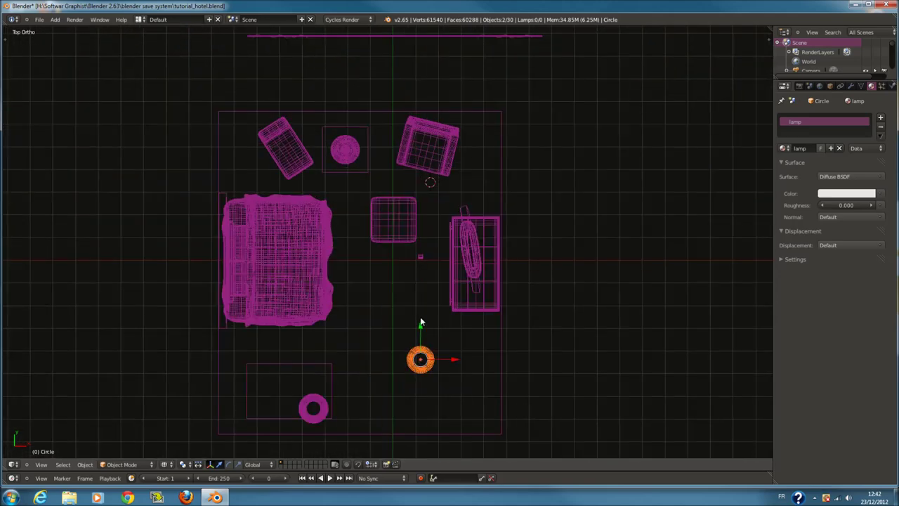
{"action": "mouse_move", "coordinate": [422, 361]}
{"action": "left_mouse_down"}
{"action": "mouse_move", "coordinate": [449, 144]}
{"action": "mouse_move", "coordinate": [494, 176]}
{"action": "left_mouse_up"}
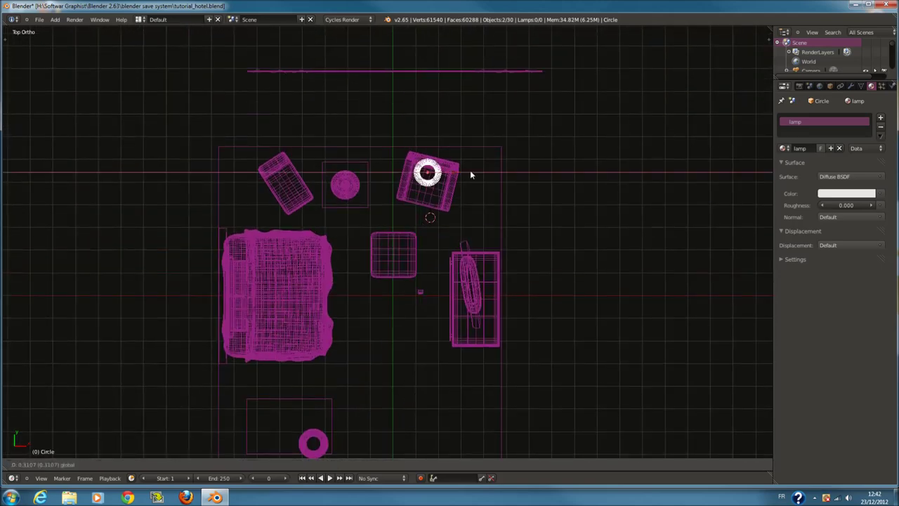
{"action": "key", "text": "KP_0"}
{"action": "key", "text": "z"}
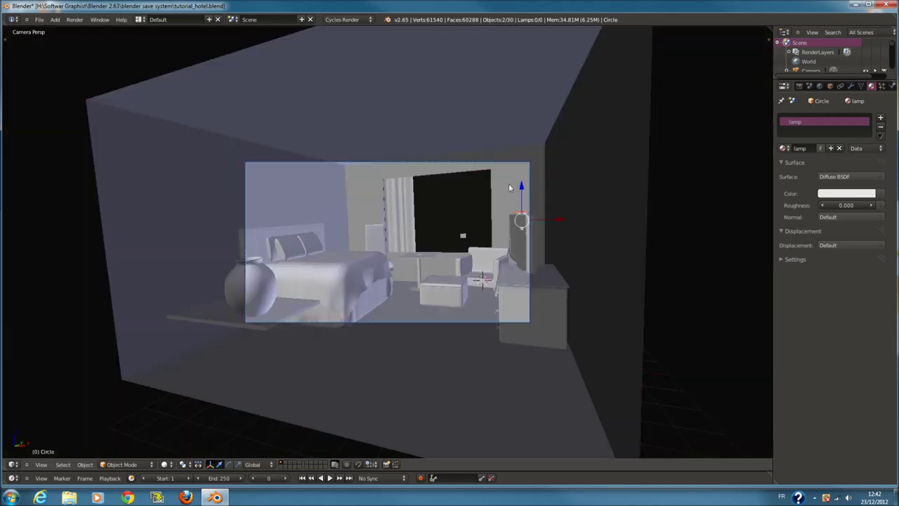
{"action": "left_click_drag", "start_coordinate": [525, 189], "coordinate": [530, 198]}
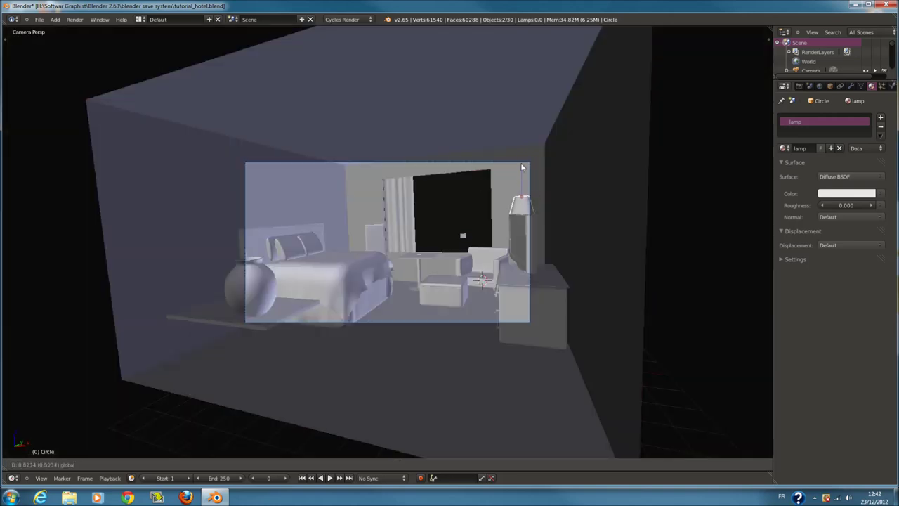
{"action": "left_click", "coordinate": [532, 198]}
Rotate the armchair further in wireframe Top view
{"action": "key", "text": "KP_7"}
{"action": "key", "text": "z"}
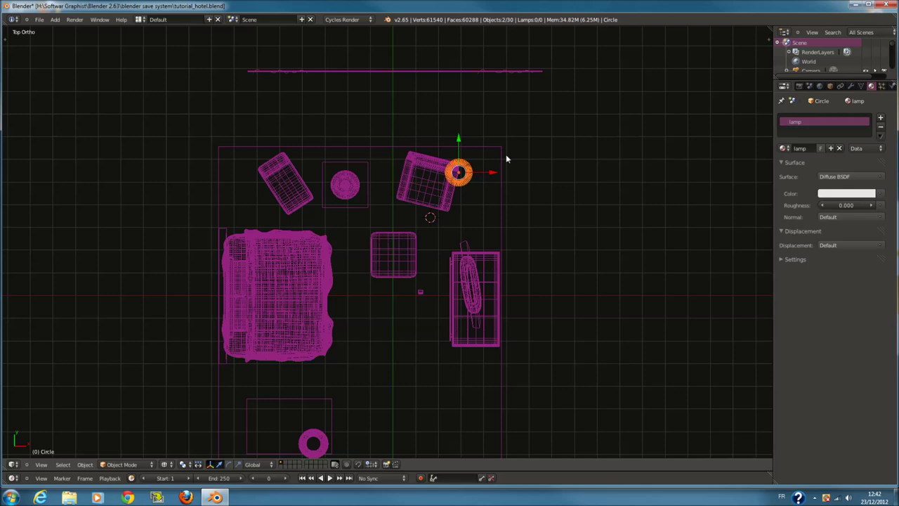
{"action": "right_click", "coordinate": [437, 163]}
{"action": "key", "text": "c"}
{"action": "left_click_drag", "start_coordinate": [398, 178], "coordinate": [460, 204]}
{"action": "key", "text": "Escape"}
{"action": "key", "text": "r"}
{"action": "left_click", "coordinate": [473, 145]}
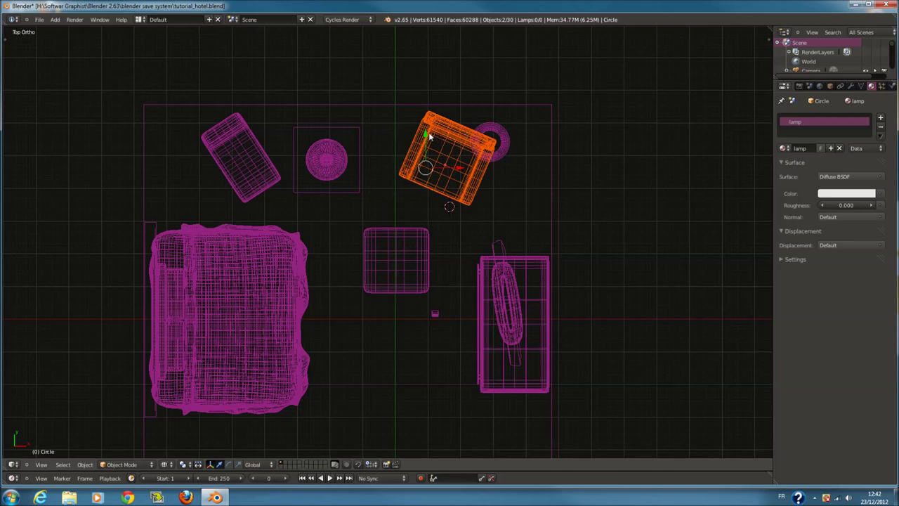
Shift the armchair down and place the lamp in the top-right corner beside it
{"action": "left_click_drag", "start_coordinate": [430, 137], "coordinate": [429, 164]}
{"action": "right_click", "coordinate": [512, 142]}
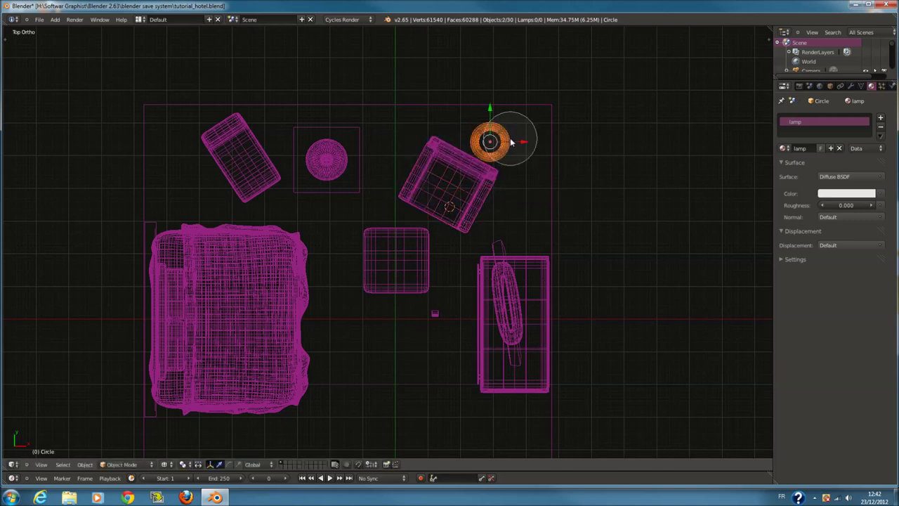
{"action": "left_click_drag", "start_coordinate": [524, 143], "coordinate": [540, 142]}
{"action": "left_click_drag", "start_coordinate": [507, 108], "coordinate": [502, 99]}
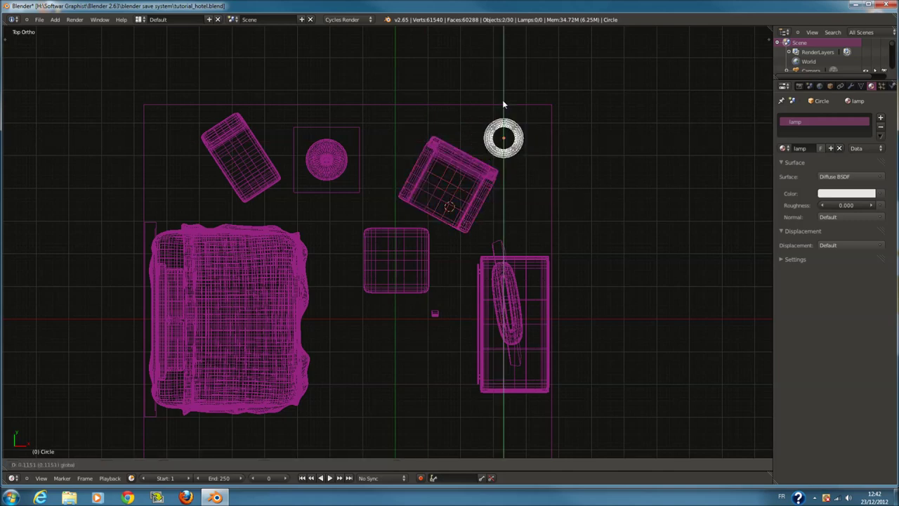
{"action": "left_click", "coordinate": [502, 100]}
{"action": "right_click", "coordinate": [553, 113]}
{"action": "right_click", "coordinate": [550, 271], "text": "shift"}
Circle-select the bed and pillow and shift them slightly left
{"action": "key", "text": "c"}
{"action": "left_click_drag", "start_coordinate": [518, 284], "coordinate": [518, 365]}
{"action": "right_click", "coordinate": [534, 316]}
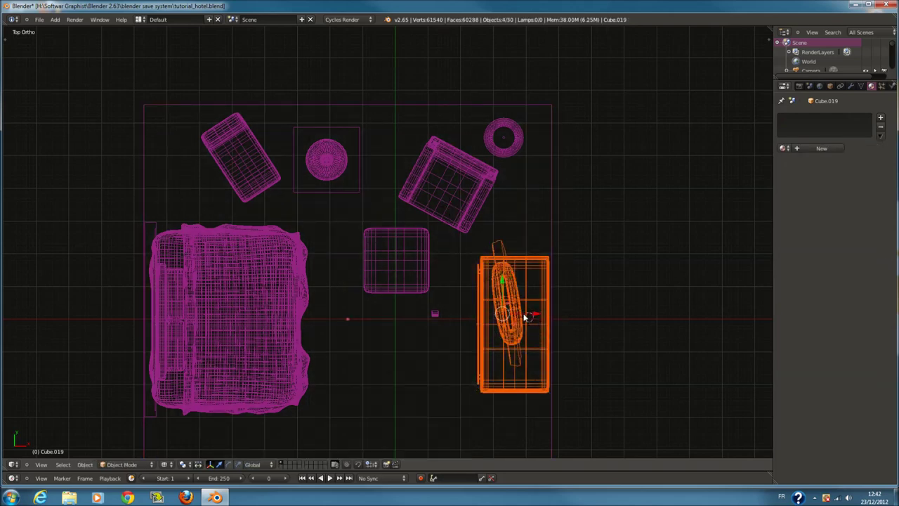
{"action": "key", "text": "g"}
{"action": "left_click", "coordinate": [556, 311]}
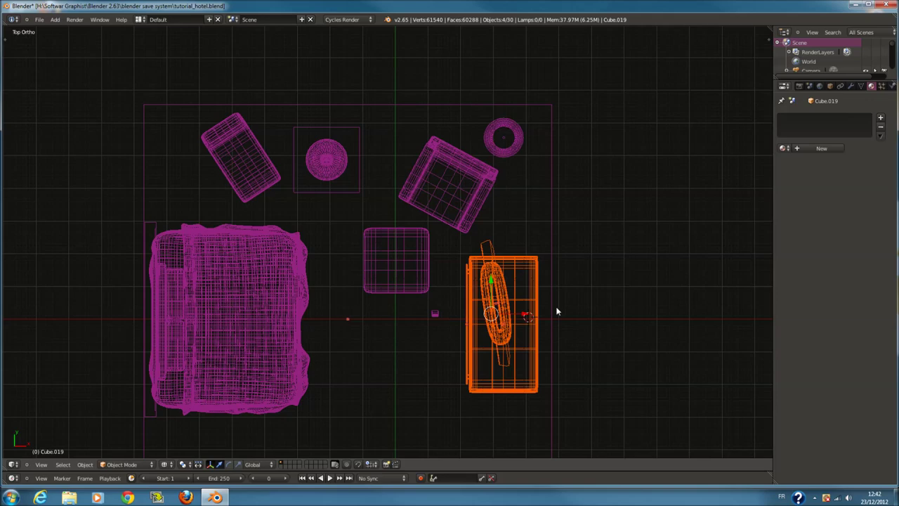
In Edit Mode, pull the floor's right-side faces inward along X
{"action": "key", "text": "Tab"}
{"action": "right_click", "coordinate": [555, 309]}
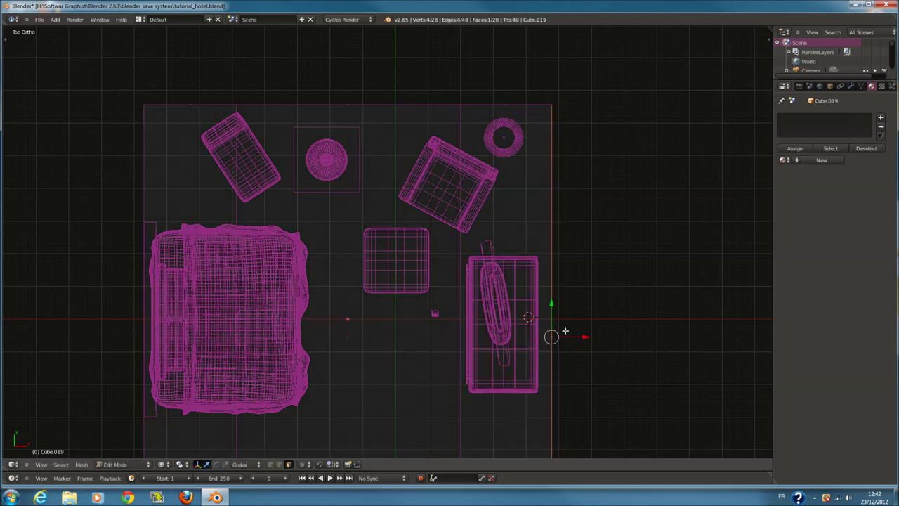
{"action": "key", "text": "c"}
{"action": "scroll", "coordinate": [570, 336], "scroll_direction": "up", "scroll_amount": 3}
{"action": "left_click", "coordinate": [570, 336]}
{"action": "right_click", "coordinate": [565, 335]}
{"action": "scroll", "coordinate": [565, 335], "scroll_direction": "down", "scroll_amount": 3}
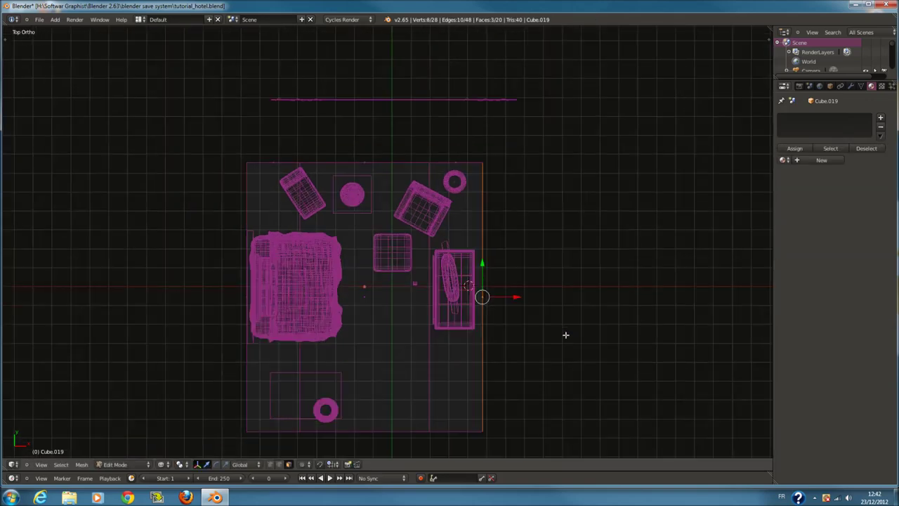
{"action": "scroll", "coordinate": [566, 335], "scroll_direction": "up", "scroll_amount": 2}
{"action": "key", "text": "g"}
{"action": "key", "text": "x"}
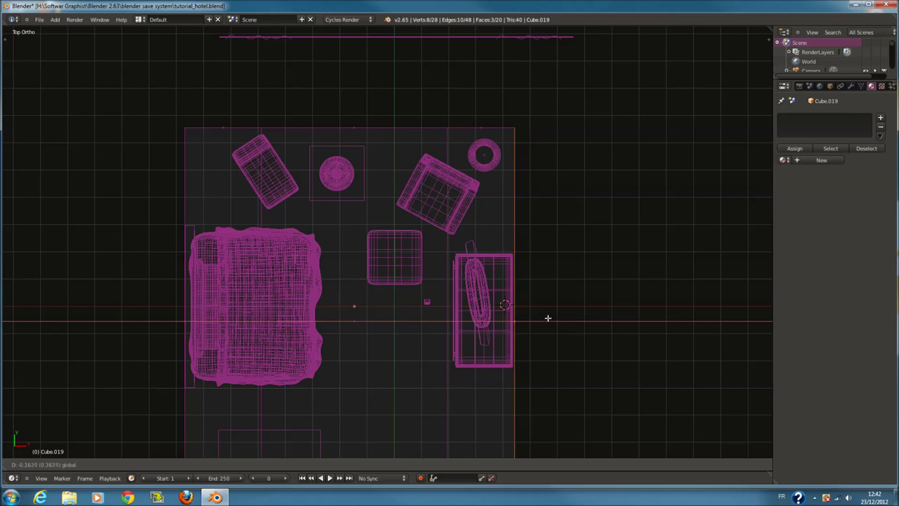
{"action": "left_click", "coordinate": [546, 316]}
{"action": "scroll", "coordinate": [424, 233], "scroll_direction": "up", "scroll_amount": 1}
{"action": "key", "text": "Tab"}
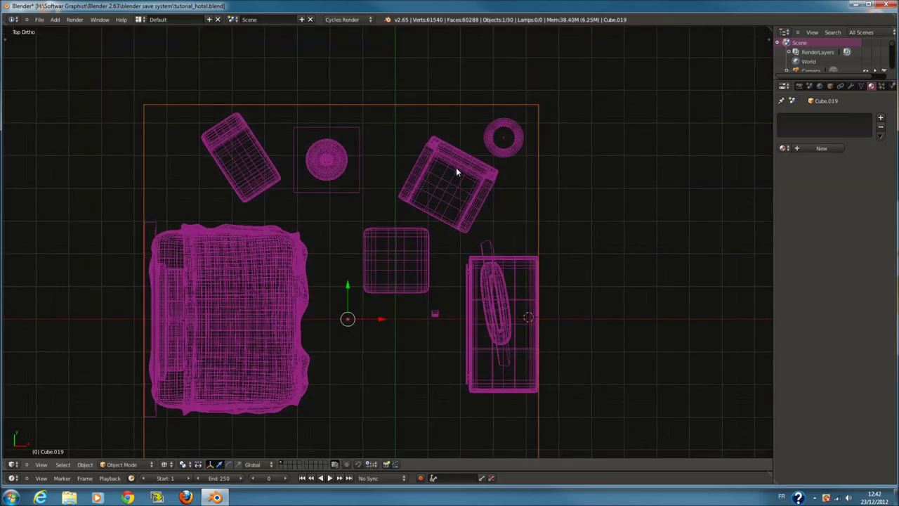
Select the long rail line and move it down the wall
{"action": "scroll", "coordinate": [455, 170], "scroll_direction": "down", "scroll_amount": 3}
{"action": "key", "text": "c"}
{"action": "left_click_drag", "start_coordinate": [305, 92], "coordinate": [481, 99]}
{"action": "key", "text": "Escape"}
{"action": "left_click_drag", "start_coordinate": [390, 68], "coordinate": [390, 124]}
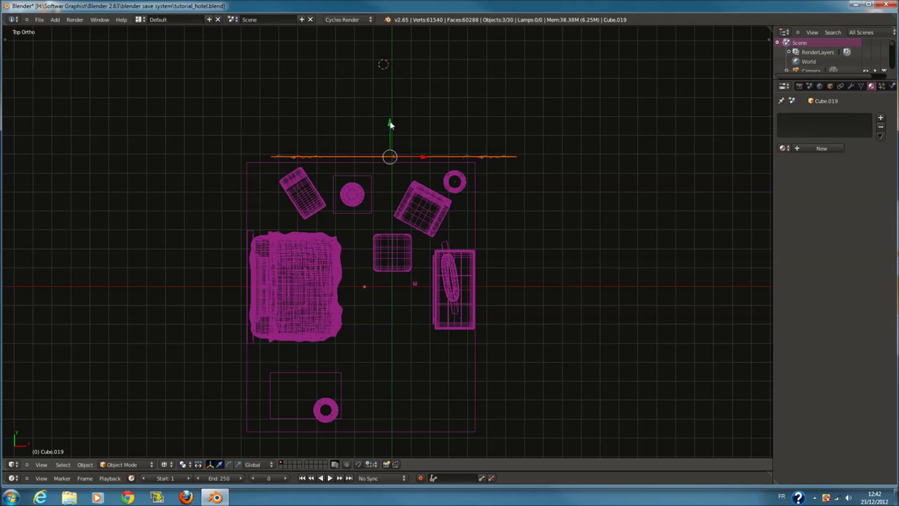
Adjust the rail line's position, sliding it left
{"action": "scroll", "coordinate": [422, 130], "scroll_direction": "up", "scroll_amount": 2, "text": "ctrl"}
{"action": "scroll", "coordinate": [456, 116], "scroll_direction": "up", "scroll_amount": 4}
{"action": "scroll", "coordinate": [517, 99], "scroll_direction": "up", "scroll_amount": 2, "text": "shift"}
{"action": "left_click_drag", "start_coordinate": [517, 99], "coordinate": [516, 116]}
{"action": "left_click_drag", "start_coordinate": [546, 140], "coordinate": [484, 138]}
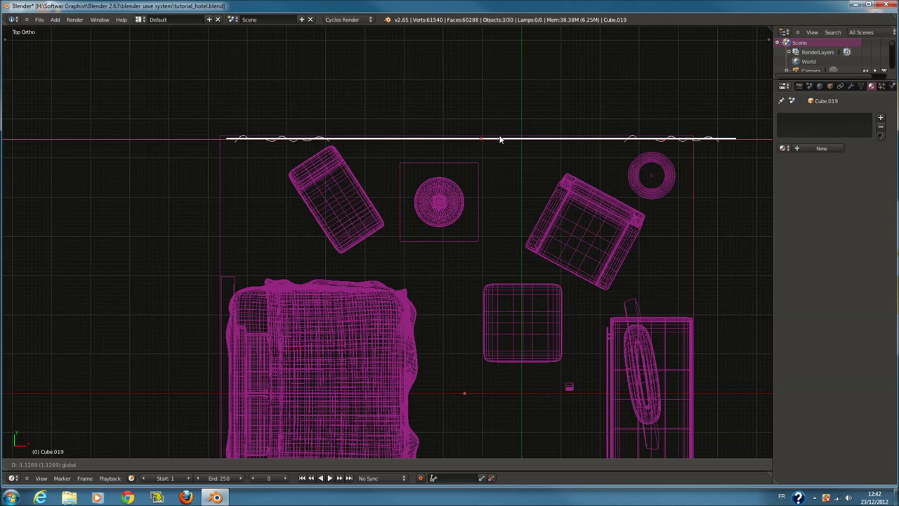
{"action": "key", "text": "KP_0"}
{"action": "key", "text": "z"}
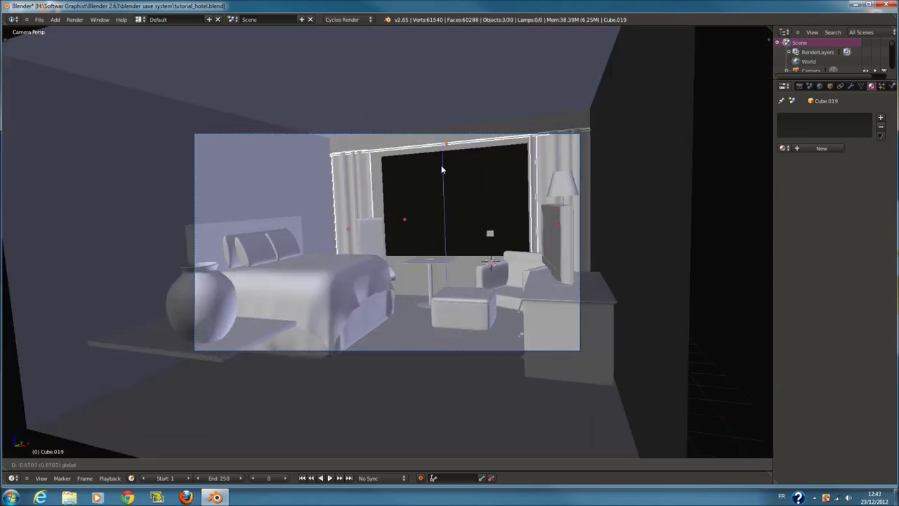
Shrink the curtain rod and place a curtain copy on the window's left side
{"action": "right_click", "coordinate": [443, 151]}
{"action": "key", "text": "s"}
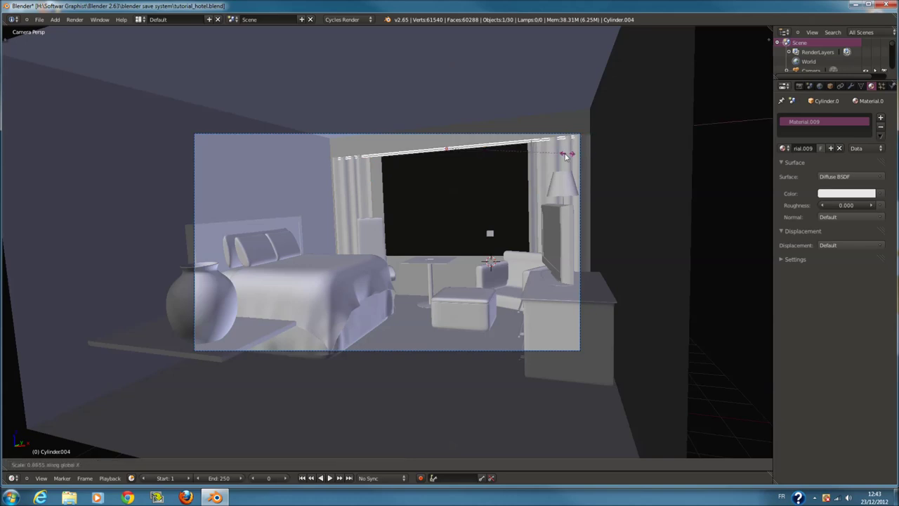
{"action": "left_click", "coordinate": [546, 160]}
{"action": "right_click", "coordinate": [545, 159]}
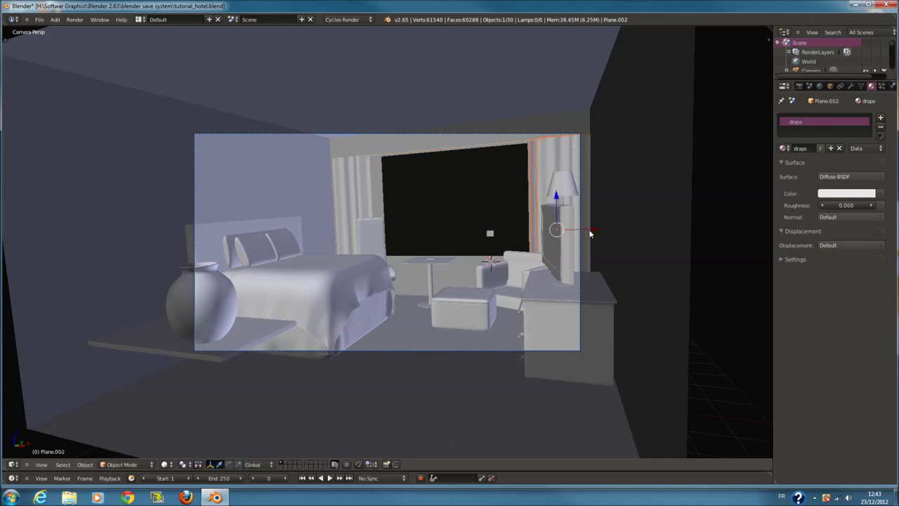
{"action": "left_click_drag", "start_coordinate": [590, 232], "coordinate": [539, 225]}
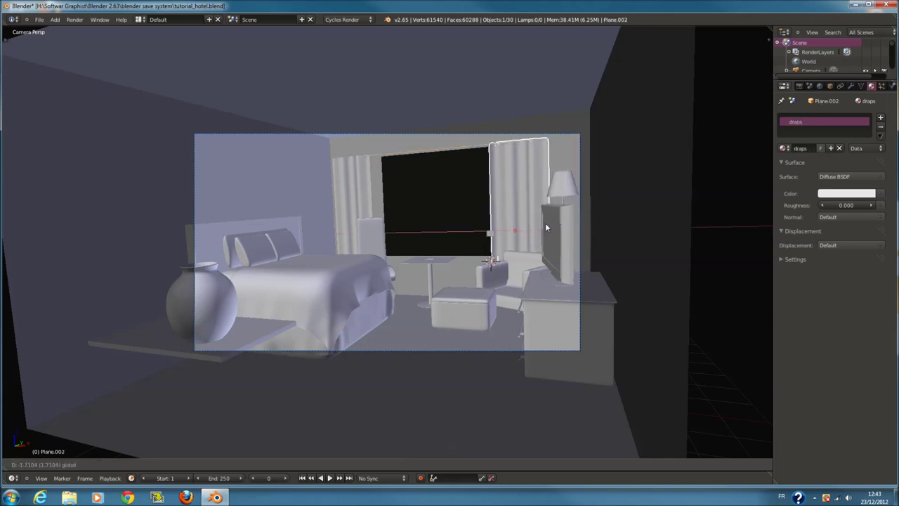
{"action": "left_click", "coordinate": [368, 196]}
{"action": "left_click_drag", "start_coordinate": [383, 239], "coordinate": [425, 244]}
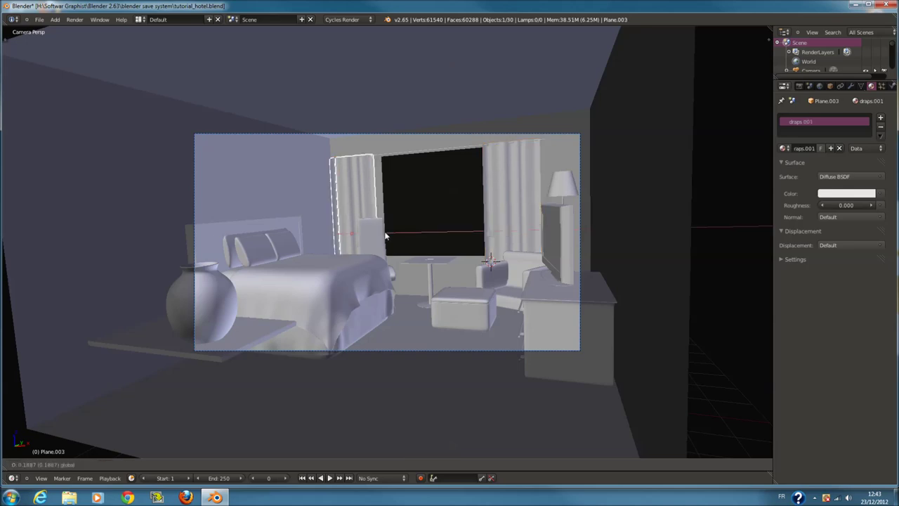
{"action": "right_click", "coordinate": [424, 243]}
Save the scene over tutorial_hotel.blend
{"action": "key", "text": "a"}
{"action": "key", "text": "ctrl+s"}
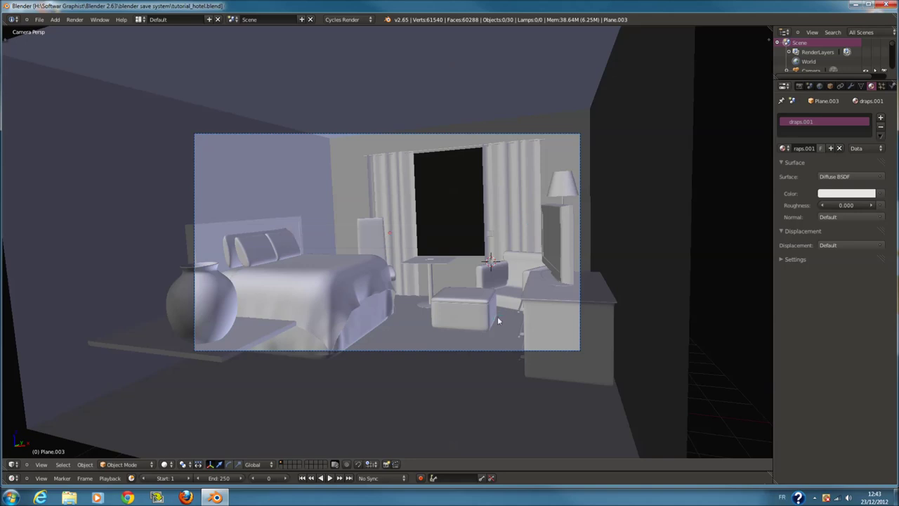
{"action": "right_click", "coordinate": [504, 201]}
Select the curtain rod and both curtains and raise them with G Z
{"action": "key", "text": "z"}
{"action": "key", "text": "z"}
{"action": "key", "text": "z"}
{"action": "right_click", "coordinate": [468, 146], "text": "shift"}
{"action": "right_click", "coordinate": [399, 184], "text": "shift"}
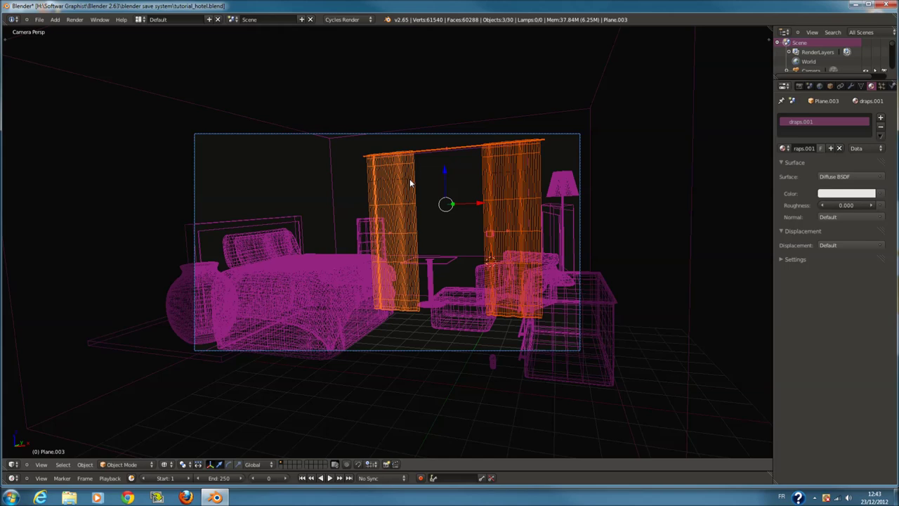
{"action": "key", "text": "z"}
{"action": "key", "text": "g"}
{"action": "key", "text": "z"}
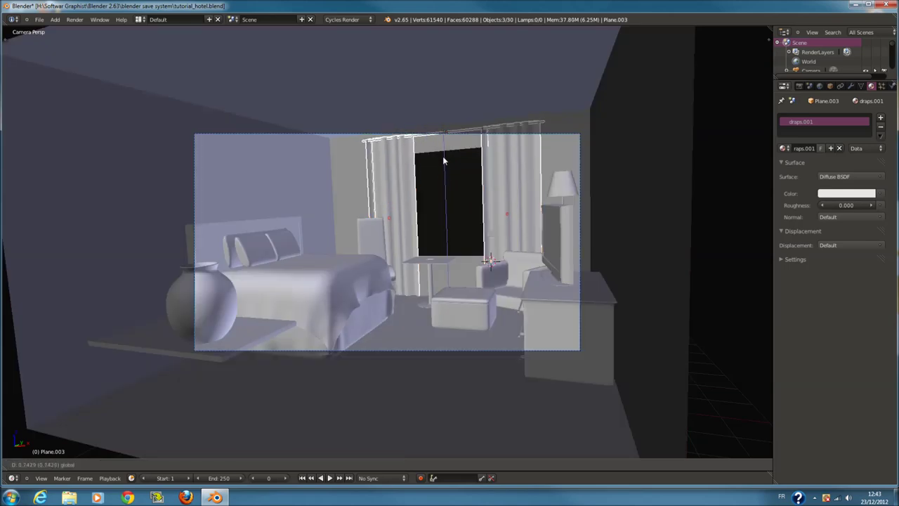
{"action": "left_click", "coordinate": [442, 154]}
{"action": "scroll", "coordinate": [492, 246], "scroll_direction": "up", "scroll_amount": 1}
Select the small phone object and switch to an orthographic Front view
{"action": "key", "text": "a"}
{"action": "right_click", "coordinate": [529, 241]}
{"action": "key", "text": "KP_Decimal"}
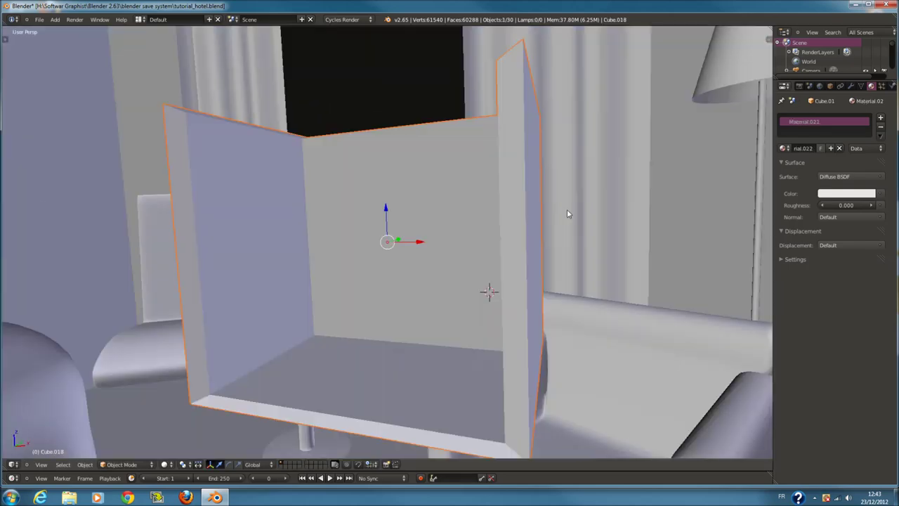
{"action": "mouse_move", "coordinate": [566, 214]}
{"action": "middle_mouse_down"}
{"action": "mouse_move", "coordinate": [567, 255]}
{"action": "mouse_move", "coordinate": [380, 235]}
{"action": "mouse_move", "coordinate": [430, 300]}
{"action": "mouse_move", "coordinate": [418, 317]}
{"action": "middle_mouse_up"}
{"action": "scroll", "coordinate": [555, 246], "scroll_direction": "down", "scroll_amount": 5}
{"action": "key", "text": "z"}
{"action": "scroll", "coordinate": [379, 236], "scroll_direction": "down", "scroll_amount": 3}
{"action": "right_click", "coordinate": [388, 335]}
{"action": "key", "text": "KP_1"}
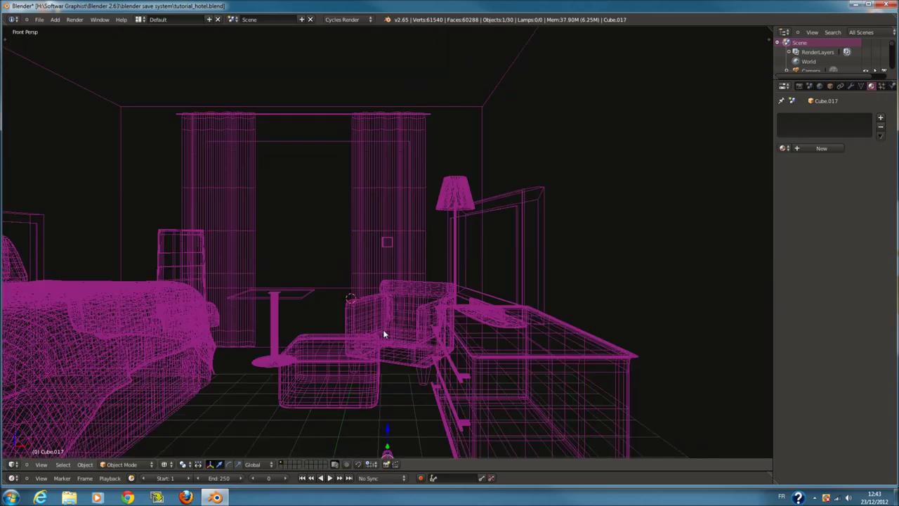
{"action": "key", "text": "KP_5"}
Raise the phone along Z and shift it left along X
{"action": "scroll", "coordinate": [383, 334], "scroll_direction": "down", "scroll_amount": 3}
{"action": "key", "text": "c"}
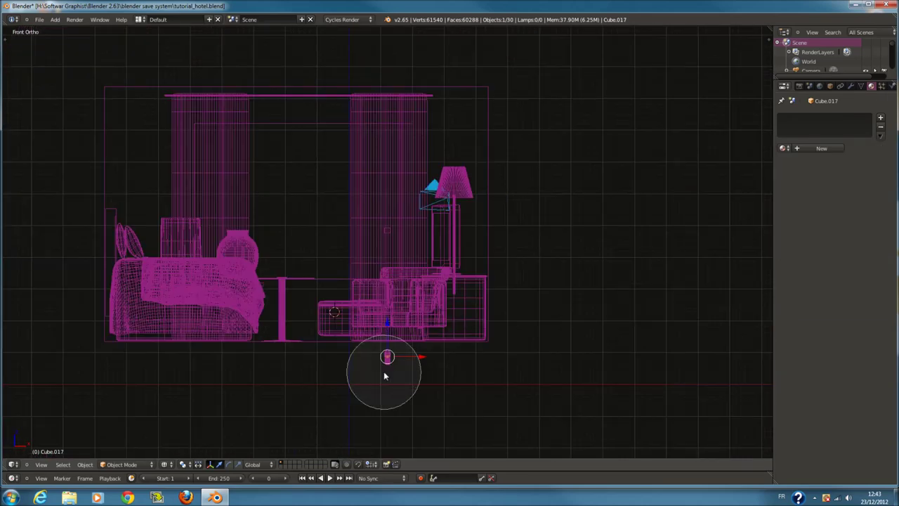
{"action": "key", "text": "Escape"}
{"action": "scroll", "coordinate": [386, 371], "scroll_direction": "up", "scroll_amount": 2}
{"action": "key", "text": "g"}
{"action": "key", "text": "z"}
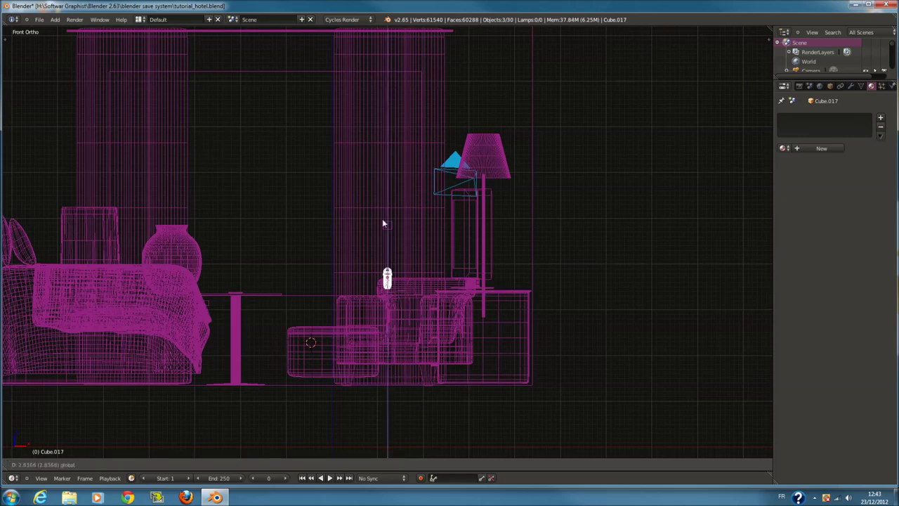
{"action": "left_click", "coordinate": [384, 214]}
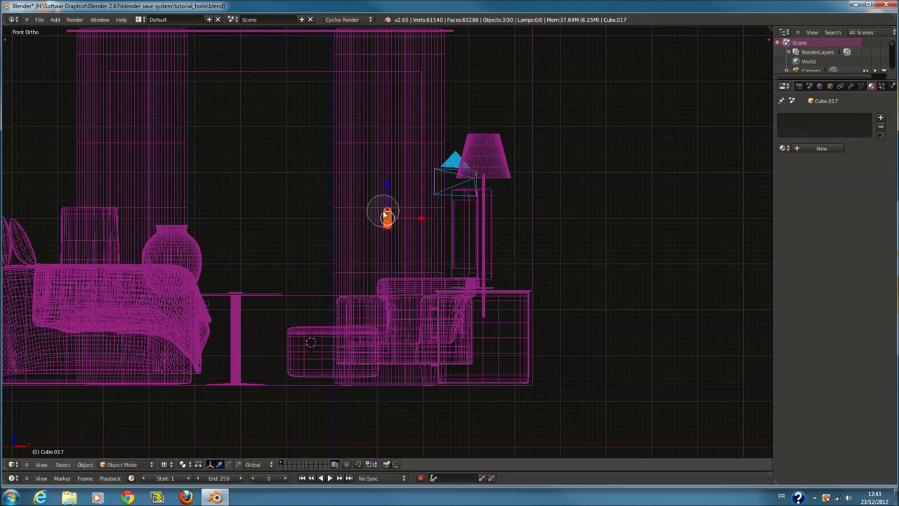
{"action": "middle_click_drag", "start_coordinate": [387, 216], "coordinate": [463, 230], "text": "shift"}
{"action": "key", "text": "g"}
{"action": "key", "text": "x"}
{"action": "left_click", "coordinate": [140, 197]}
In camera view, move the phone along Y and Z onto the bed's headboard
{"action": "key", "text": "KP_Decimal"}
{"action": "scroll", "coordinate": [411, 216], "scroll_direction": "down", "scroll_amount": 5}
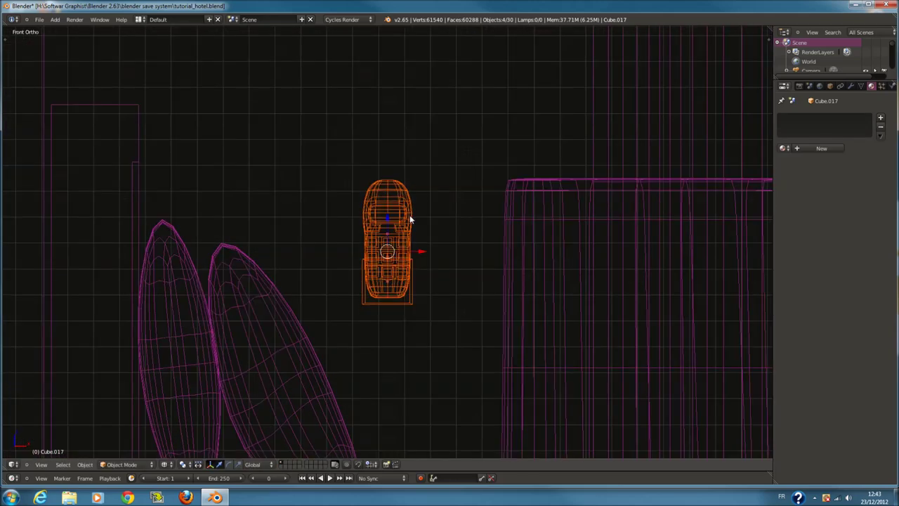
{"action": "key", "text": "z"}
{"action": "key", "text": "KP_0"}
{"action": "right_click", "coordinate": [171, 224]}
{"action": "key", "text": "g"}
{"action": "key", "text": "y"}
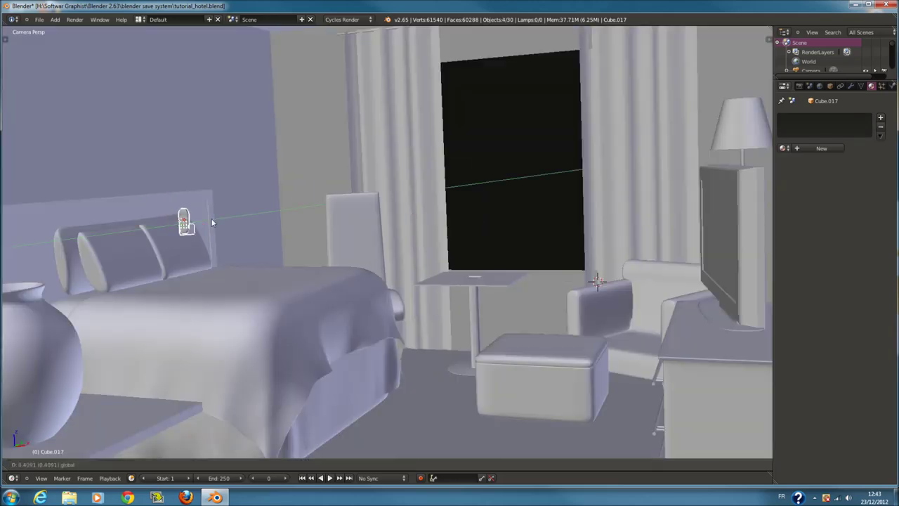
{"action": "key", "text": "z"}
{"action": "left_click", "coordinate": [264, 231]}
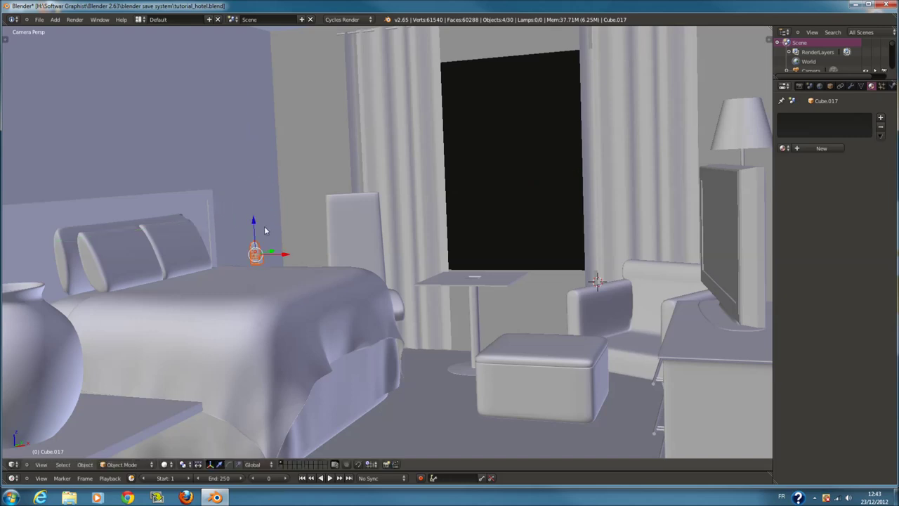
Slide the pouf slightly left toward the bed along X
{"action": "key", "text": "a"}
{"action": "key", "text": "KP_0"}
{"action": "right_click", "coordinate": [544, 355]}
{"action": "key", "text": "g"}
{"action": "left_click", "coordinate": [541, 366]}
{"action": "key", "text": "g"}
{"action": "key", "text": "x"}
{"action": "left_click", "coordinate": [517, 363]}
{"action": "right_click", "coordinate": [679, 148]}
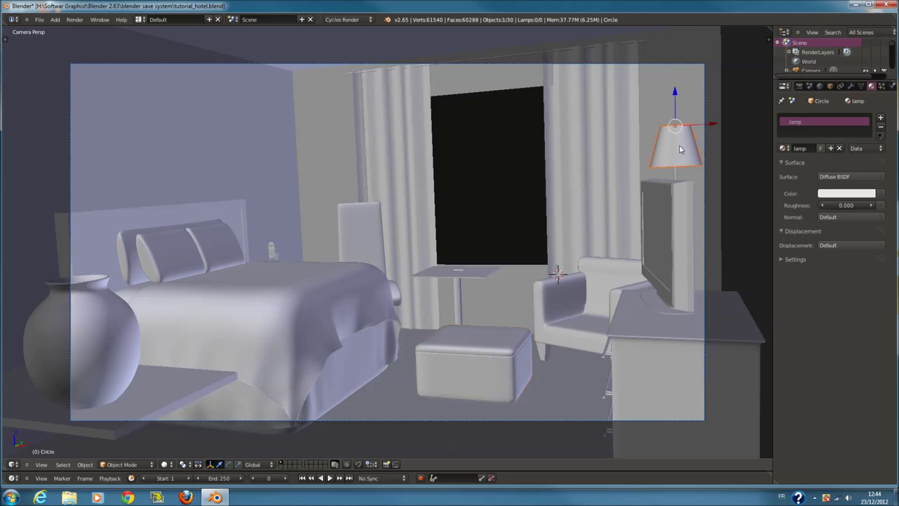
Duplicate the lamp shade and bar, place the copy beside the bed, and lower it
{"action": "key", "text": "z"}
{"action": "right_click", "coordinate": [670, 174], "text": "shift"}
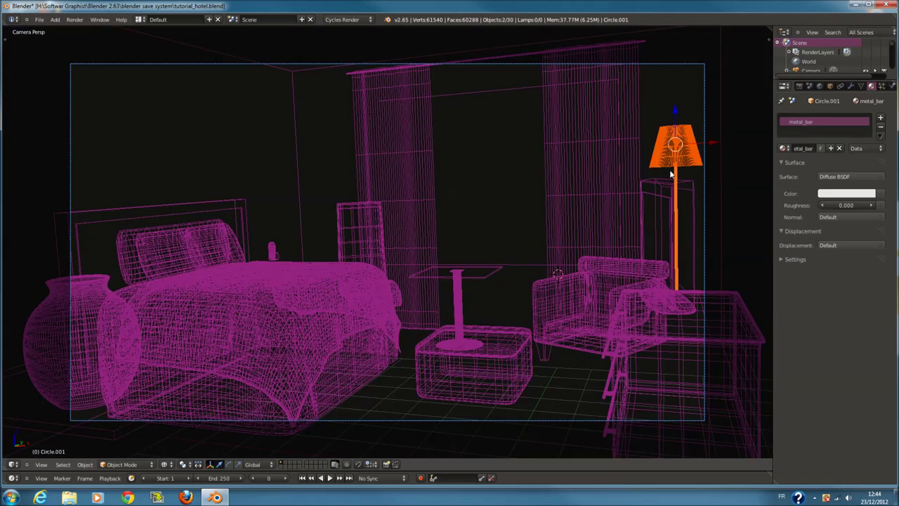
{"action": "key", "text": "KP_7"}
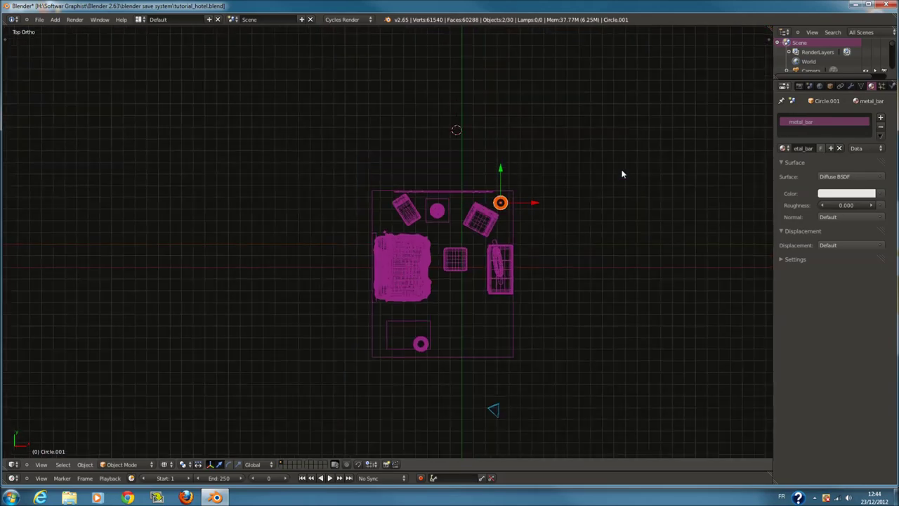
{"action": "scroll", "coordinate": [621, 174], "scroll_direction": "up", "scroll_amount": 4}
{"action": "key", "text": "shift+d"}
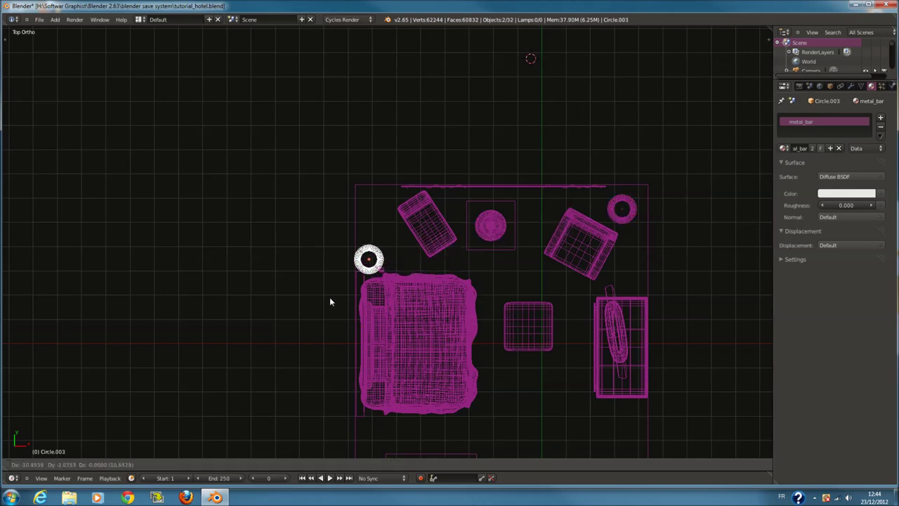
{"action": "left_click", "coordinate": [401, 288]}
{"action": "key", "text": "KP_0"}
{"action": "key", "text": "z"}
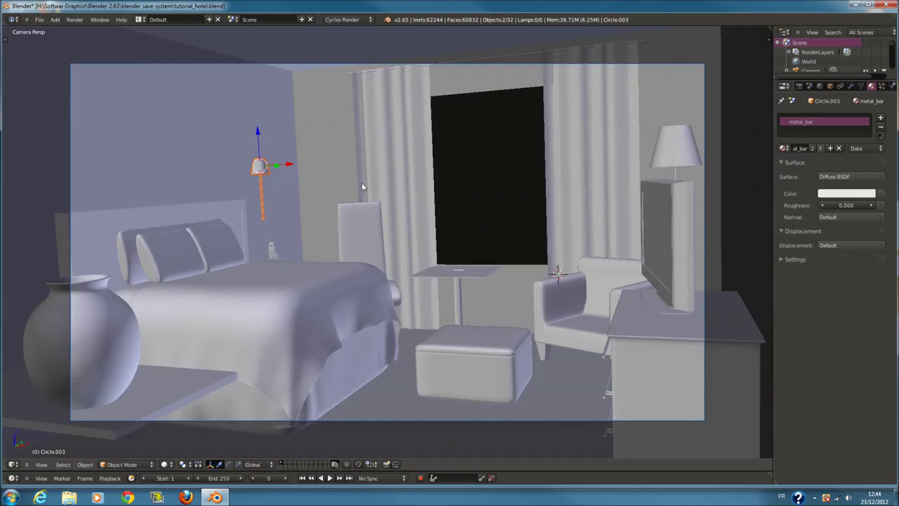
{"action": "left_click_drag", "start_coordinate": [257, 133], "coordinate": [265, 181]}
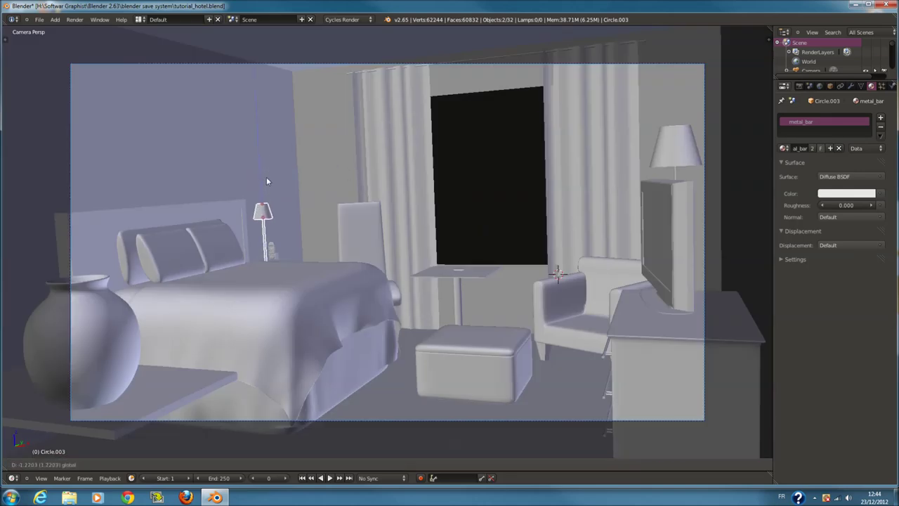
Duplicate the low table near the vase and place the copy beside the bed
{"action": "right_click", "coordinate": [169, 397]}
{"action": "right_click", "coordinate": [168, 394]}
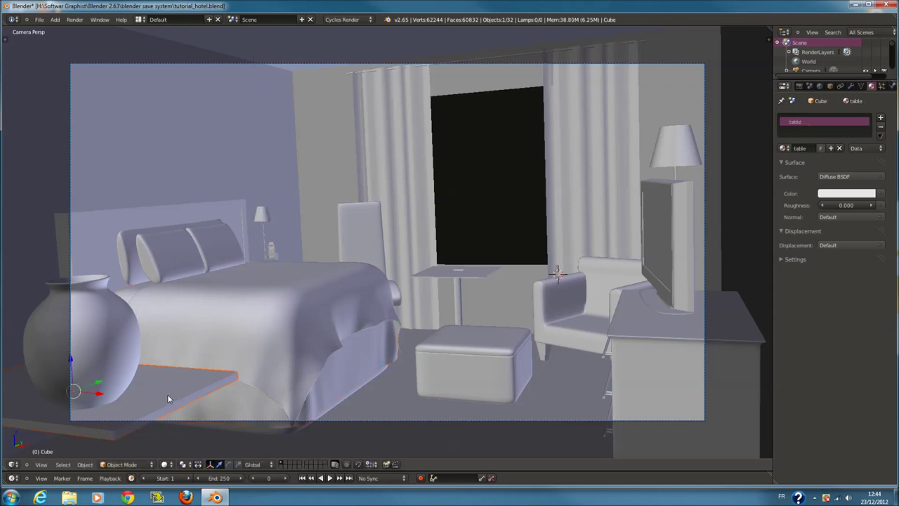
{"action": "key", "text": "KP_7"}
{"action": "key", "text": "z"}
{"action": "scroll", "coordinate": [437, 349], "scroll_direction": "down", "scroll_amount": 5}
{"action": "scroll", "coordinate": [437, 350], "scroll_direction": "up", "scroll_amount": 4}
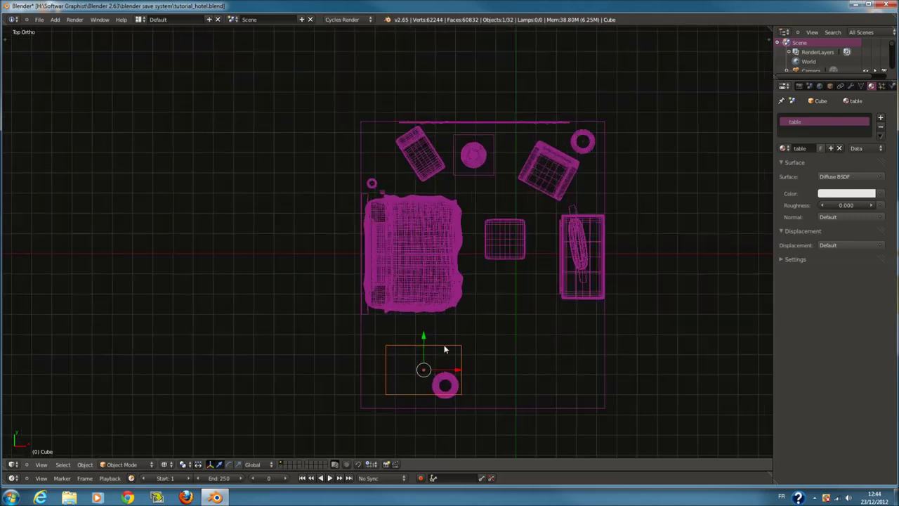
{"action": "key", "text": "shift+d"}
{"action": "key", "text": "Escape"}
{"action": "key", "text": "g"}
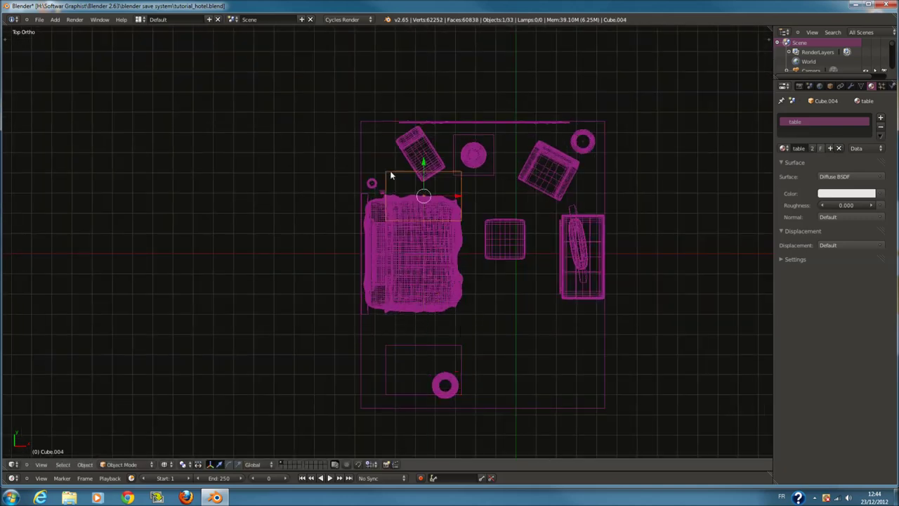
{"action": "left_click", "coordinate": [389, 170]}
Shrink the table copy and raise it into place beside the headboard
{"action": "scroll", "coordinate": [389, 170], "scroll_direction": "up", "scroll_amount": 4}
{"action": "key", "text": "s"}
{"action": "left_click", "coordinate": [523, 292]}
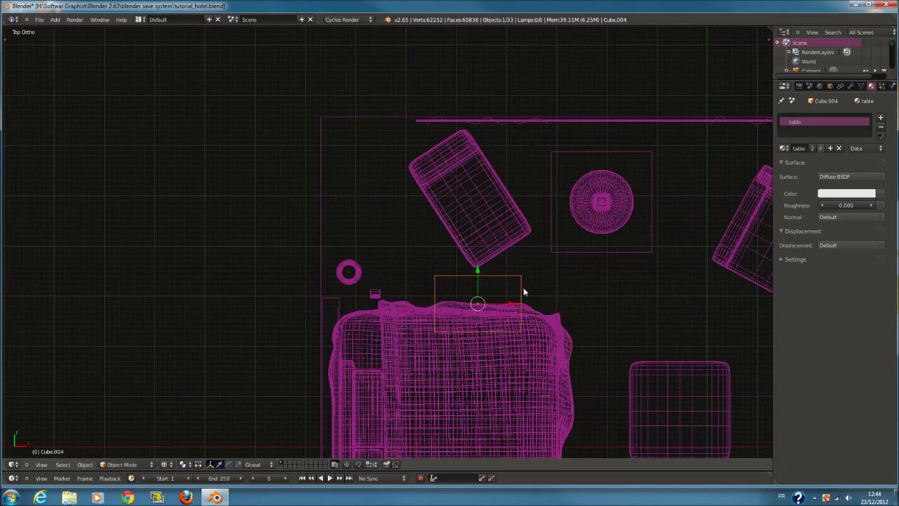
{"action": "mouse_move", "coordinate": [476, 269]}
{"action": "left_mouse_down"}
{"action": "mouse_move", "coordinate": [478, 264]}
{"action": "mouse_move", "coordinate": [382, 277]}
{"action": "mouse_move", "coordinate": [396, 279]}
{"action": "left_mouse_up"}
{"action": "key", "text": "KP_0"}
{"action": "key", "text": "z"}
{"action": "left_click_drag", "start_coordinate": [286, 251], "coordinate": [274, 227]}
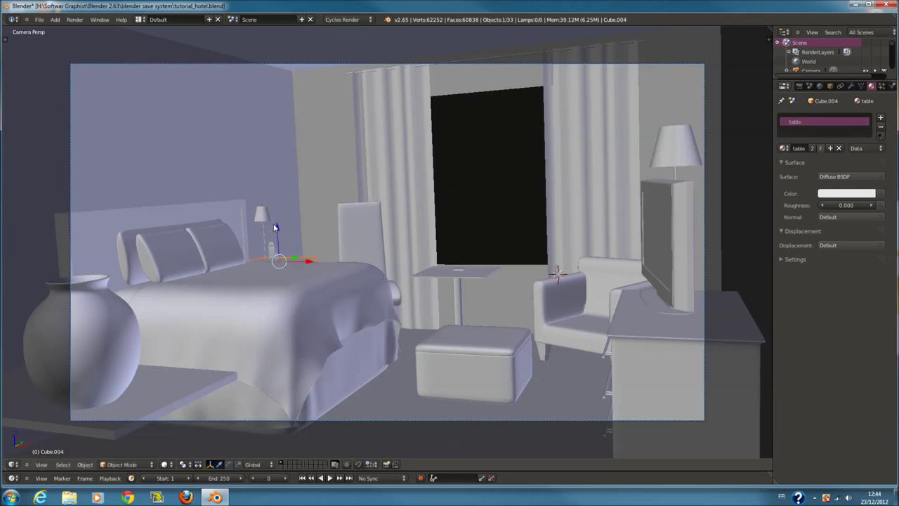
{"action": "key", "text": "KP_3"}
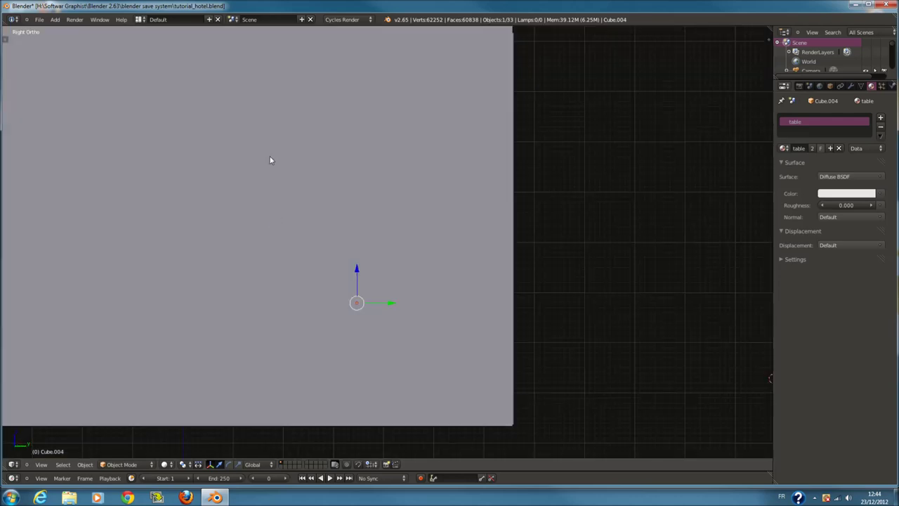
Shorten the bedside lamp's pole by scaling its mesh vertically
{"action": "key", "text": "z"}
{"action": "scroll", "coordinate": [323, 224], "scroll_direction": "up", "scroll_amount": 5}
{"action": "scroll", "coordinate": [341, 251], "scroll_direction": "down", "scroll_amount": 5, "text": "shift"}
{"action": "scroll", "coordinate": [377, 271], "scroll_direction": "up", "scroll_amount": 5, "text": "ctrl"}
{"action": "right_click", "coordinate": [388, 272]}
{"action": "right_click", "coordinate": [407, 163], "text": "shift"}
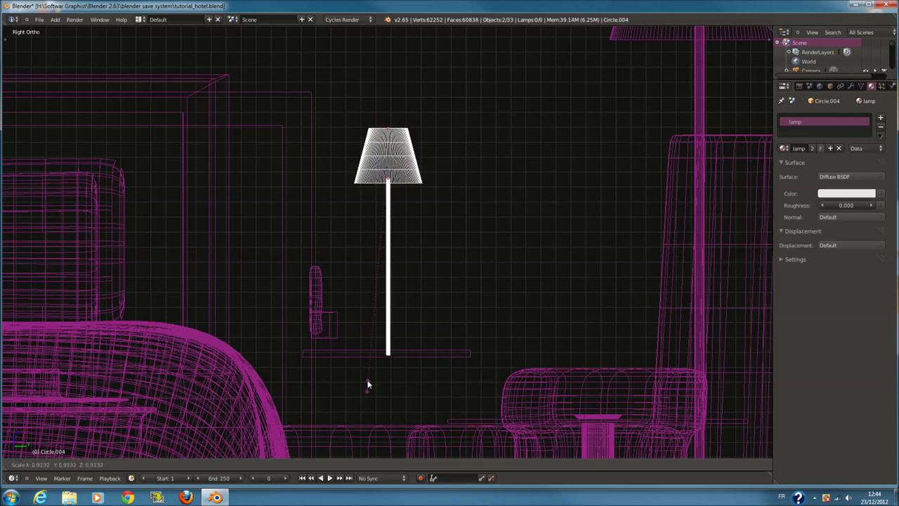
{"action": "right_click", "coordinate": [391, 334]}
{"action": "key", "text": "Tab"}
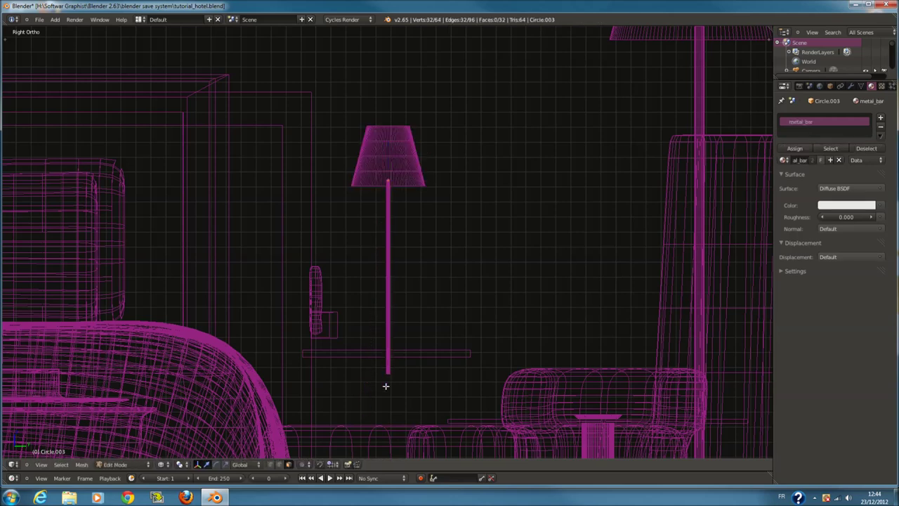
{"action": "key", "text": "a"}
{"action": "key", "text": "s"}
{"action": "key", "text": "z"}
{"action": "left_click", "coordinate": [386, 387]}
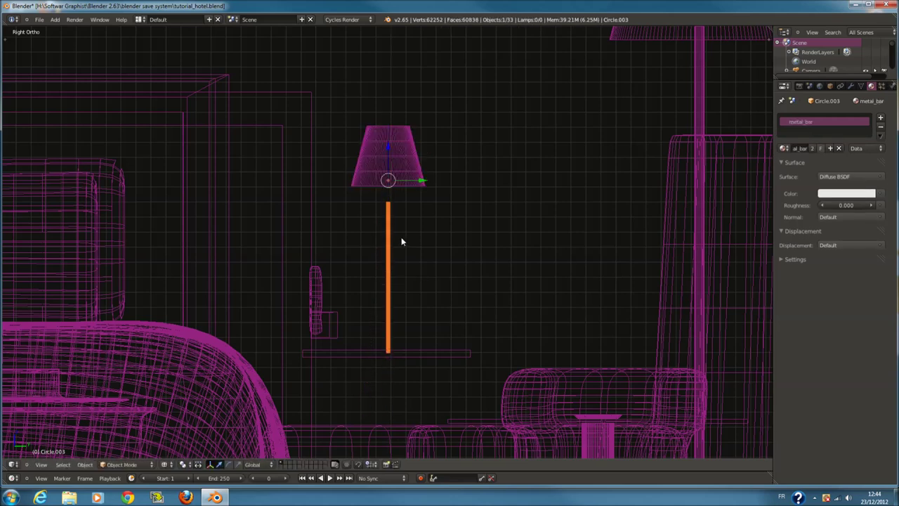
{"action": "key", "text": "Tab"}
Raise the pole and set the whole lamp down on the bedside table
{"action": "key", "text": "g"}
{"action": "key", "text": "z"}
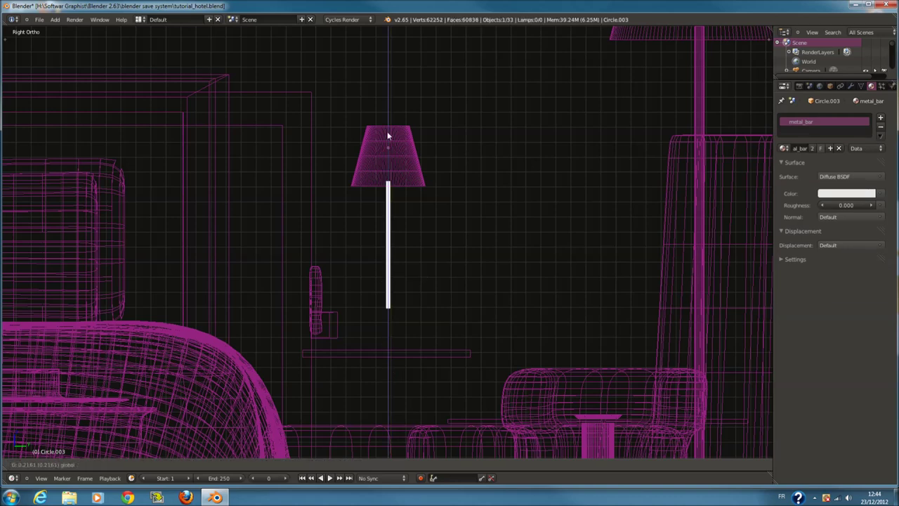
{"action": "left_click", "coordinate": [387, 134]}
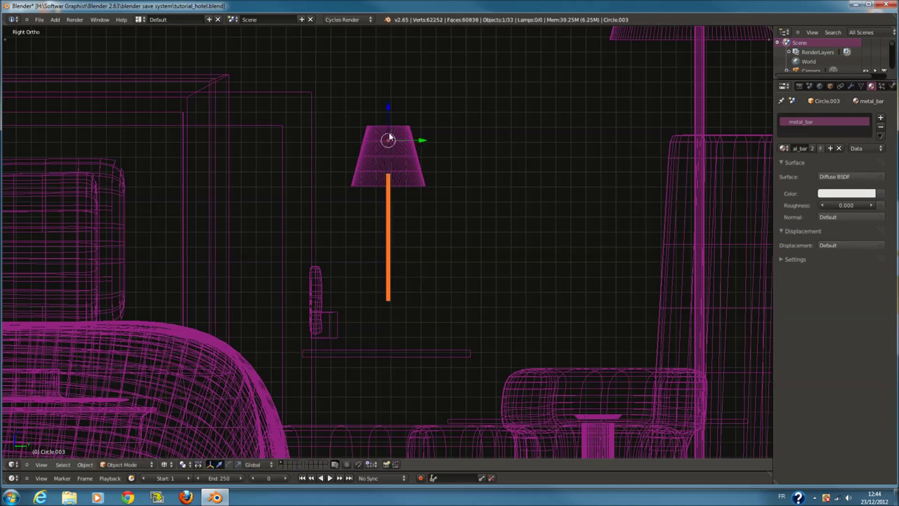
{"action": "right_click", "coordinate": [388, 133], "text": "shift"}
{"action": "key", "text": "g"}
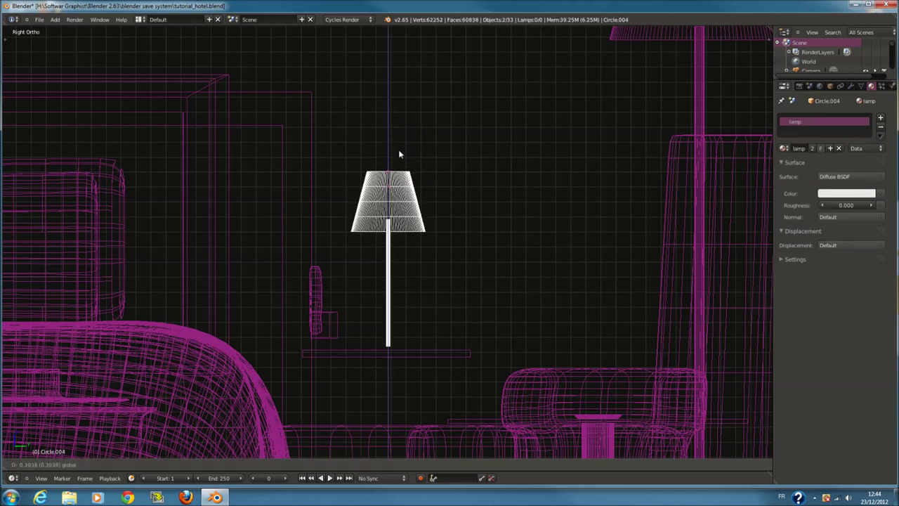
{"action": "left_click", "coordinate": [403, 157]}
{"action": "key", "text": "a"}
Turn the small phone 90° on Z and slide it along the table
{"action": "right_click", "coordinate": [317, 303]}
{"action": "type", "text": "rz90"}
{"action": "key", "text": "Return"}
{"action": "left_click_drag", "start_coordinate": [353, 311], "coordinate": [371, 314]}
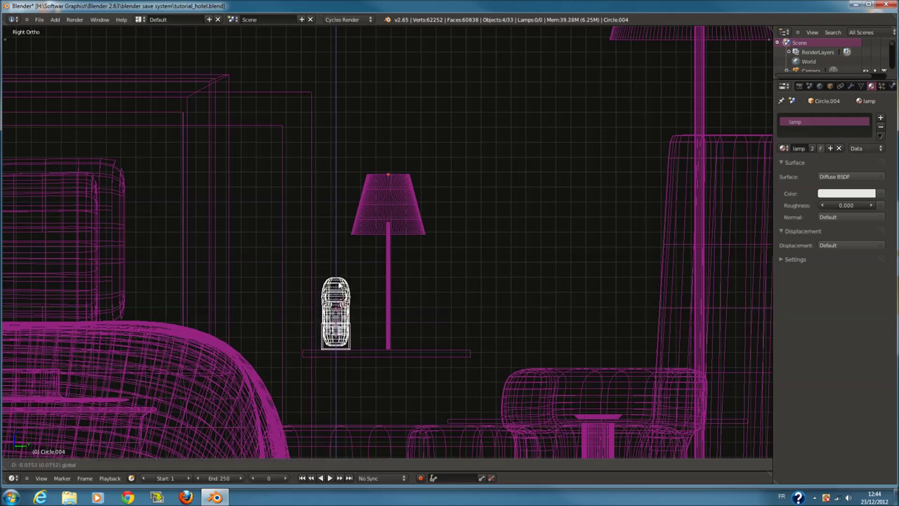
{"action": "left_click", "coordinate": [336, 283]}
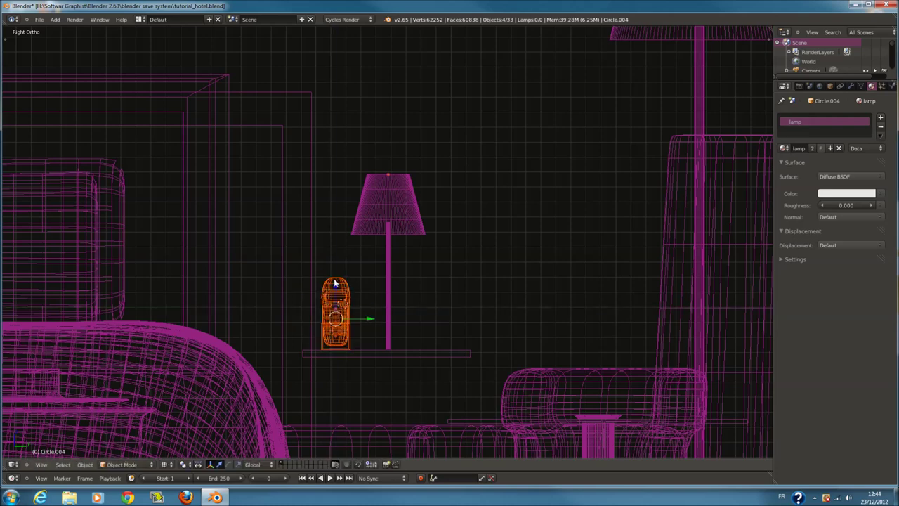
In front view, tilt the small Circle.004 lamp to lean against the pillows
{"action": "key", "text": "KP_1"}
{"action": "key", "text": "z"}
{"action": "key", "text": "z"}
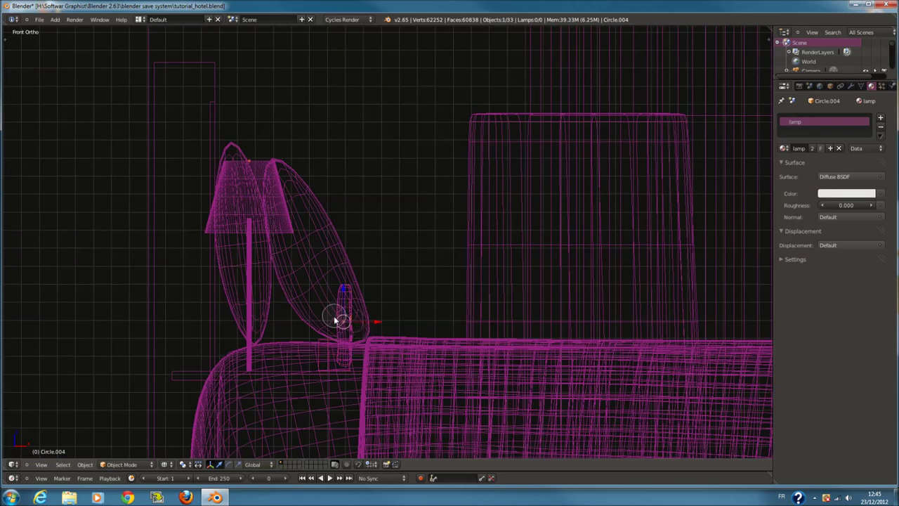
{"action": "key", "text": "r"}
{"action": "left_click", "coordinate": [470, 307]}
{"action": "key", "text": "r"}
{"action": "left_click", "coordinate": [373, 328]}
{"action": "key", "text": "r"}
{"action": "left_click", "coordinate": [411, 321]}
{"action": "key", "text": "r"}
{"action": "left_click", "coordinate": [363, 327]}
{"action": "key", "text": "KP_0"}
{"action": "key", "text": "z"}
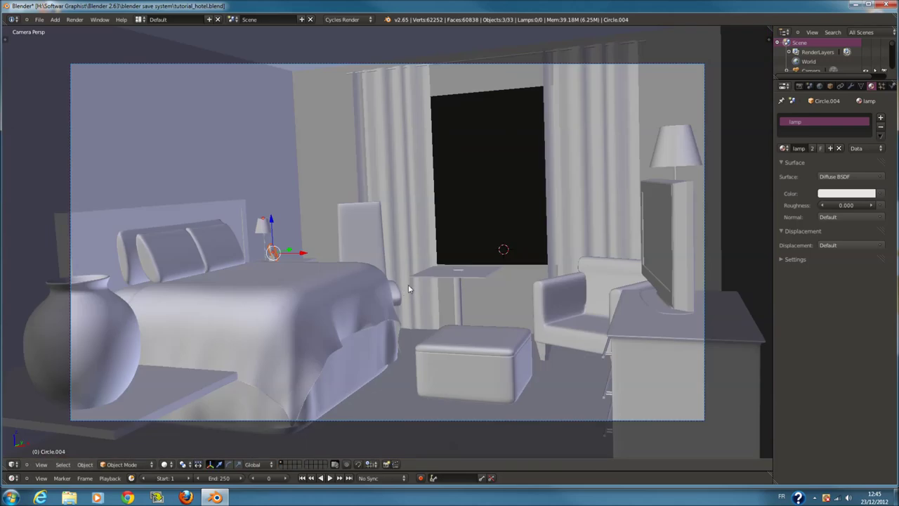
Save tutorial_hotel.blend, overwriting the existing file
{"action": "key", "text": "ctrl+s"}
{"action": "left_click", "coordinate": [423, 279]}
{"action": "scroll", "coordinate": [455, 281], "scroll_direction": "down", "scroll_amount": 3}
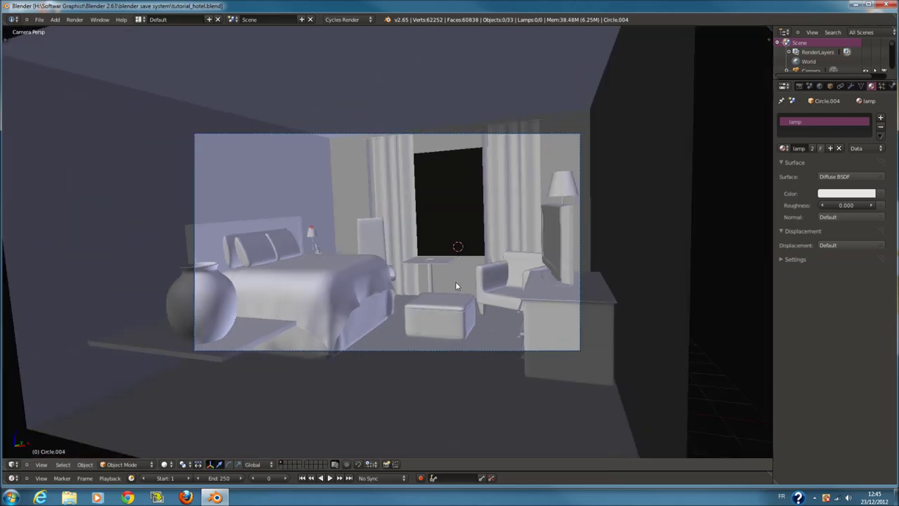
Deselect everything and add a new plane from the top view
{"action": "scroll", "coordinate": [455, 286], "scroll_direction": "up", "scroll_amount": 2}
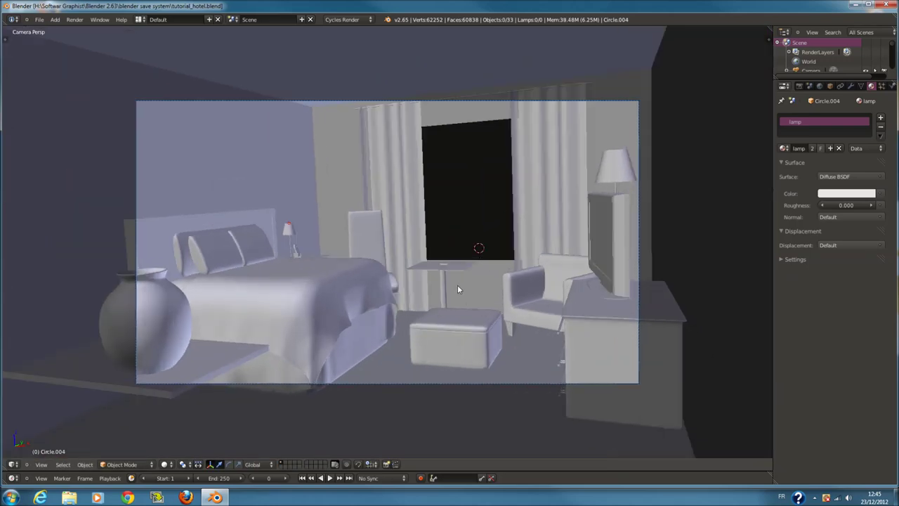
{"action": "key", "text": "a"}
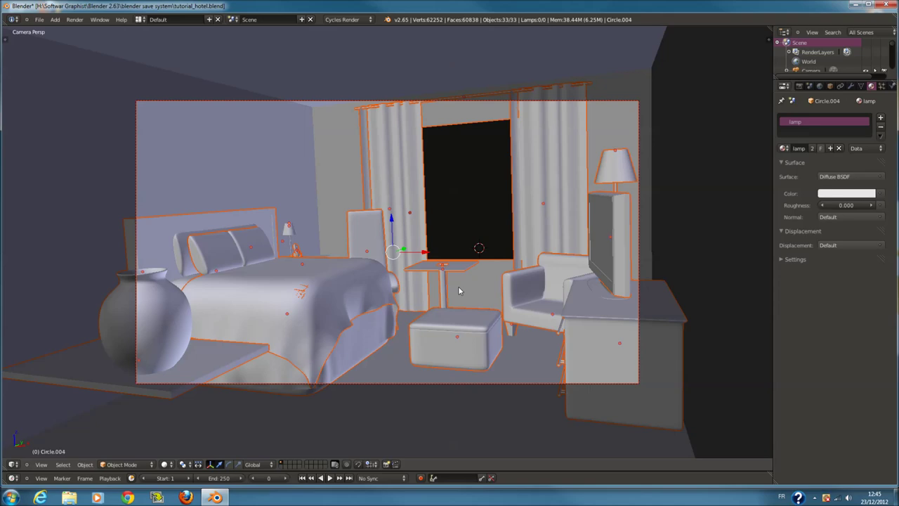
{"action": "key", "text": "a"}
{"action": "key", "text": "KP_7"}
{"action": "key", "text": "z"}
{"action": "scroll", "coordinate": [569, 254], "scroll_direction": "down", "scroll_amount": 5}
{"action": "scroll", "coordinate": [509, 221], "scroll_direction": "down", "scroll_amount": 5}
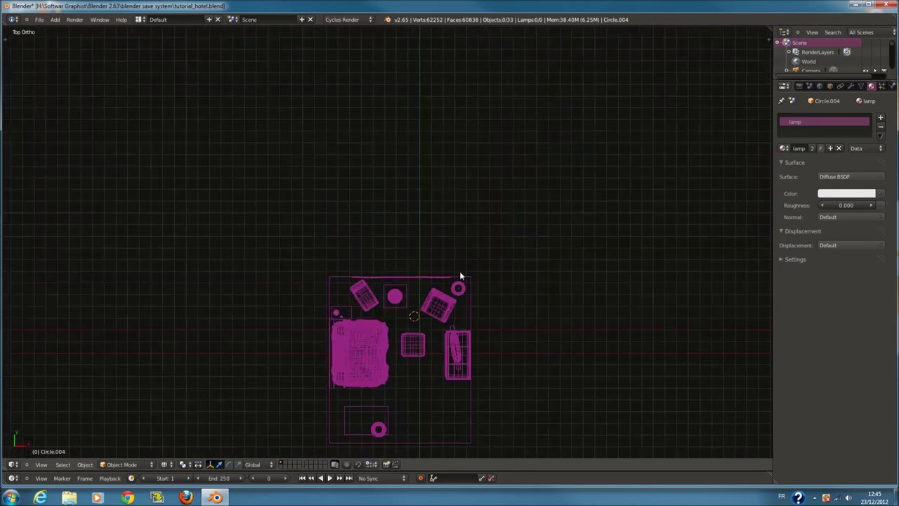
{"action": "scroll", "coordinate": [459, 271], "scroll_direction": "up", "scroll_amount": 1}
{"action": "scroll", "coordinate": [451, 280], "scroll_direction": "up", "scroll_amount": 2, "text": "shift"}
{"action": "key", "text": "shift+a"}
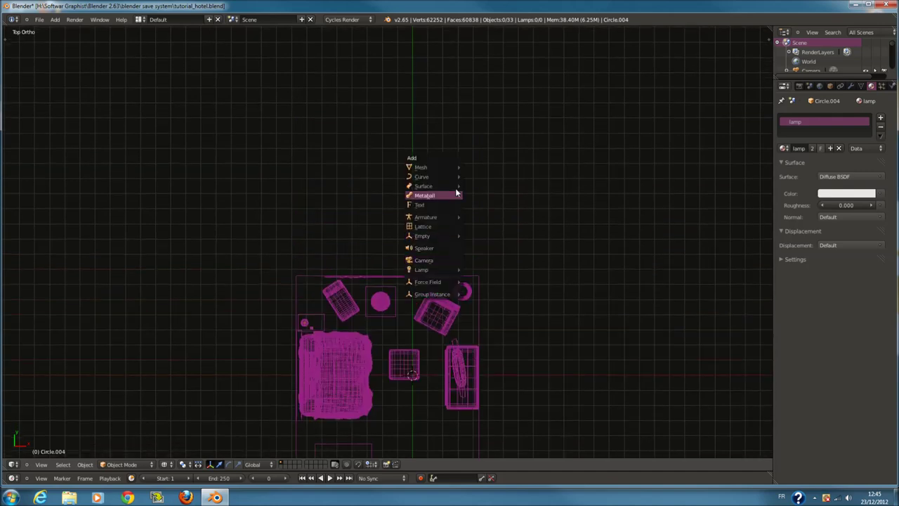
{"action": "mouse_move", "coordinate": [421, 168]}
{"action": "left_click", "coordinate": [484, 166]}
Move the plane along Y and X to stand behind the window
{"action": "key", "text": "g"}
{"action": "key", "text": "x"}
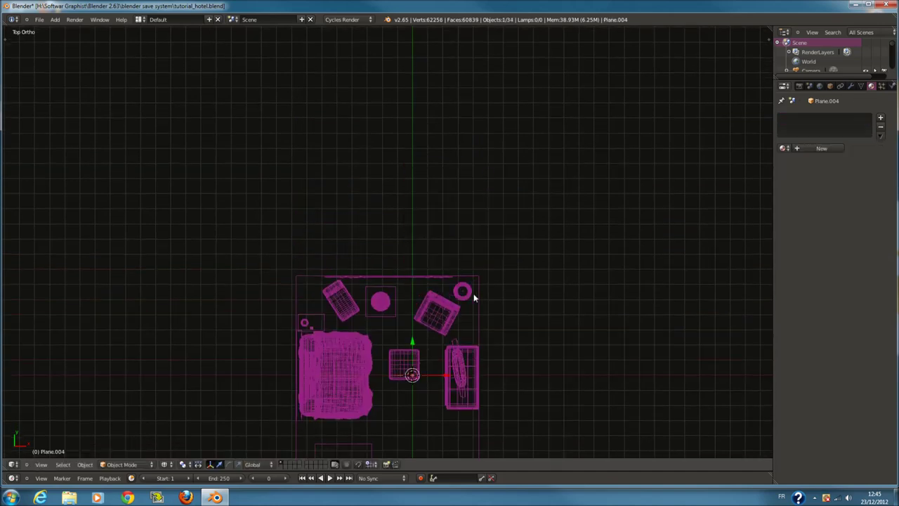
{"action": "key", "text": "y"}
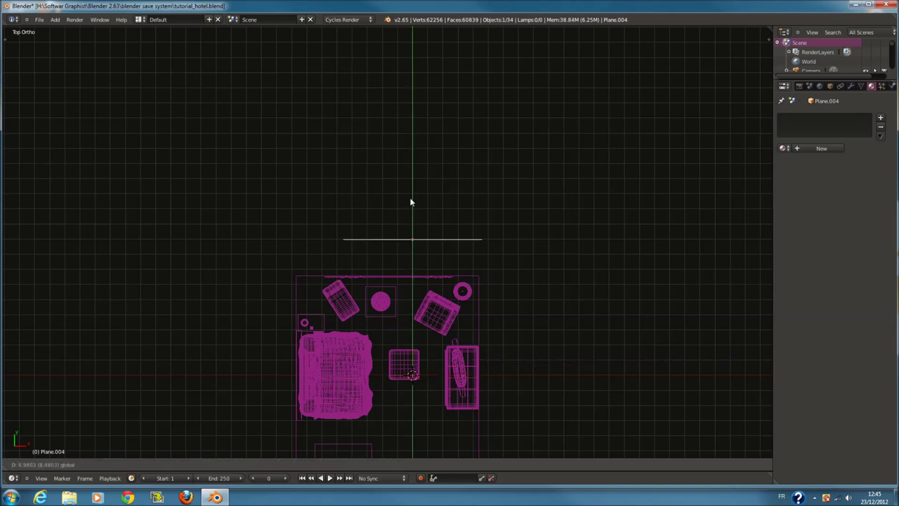
{"action": "left_click", "coordinate": [411, 202]}
{"action": "key", "text": "g"}
{"action": "key", "text": "x"}
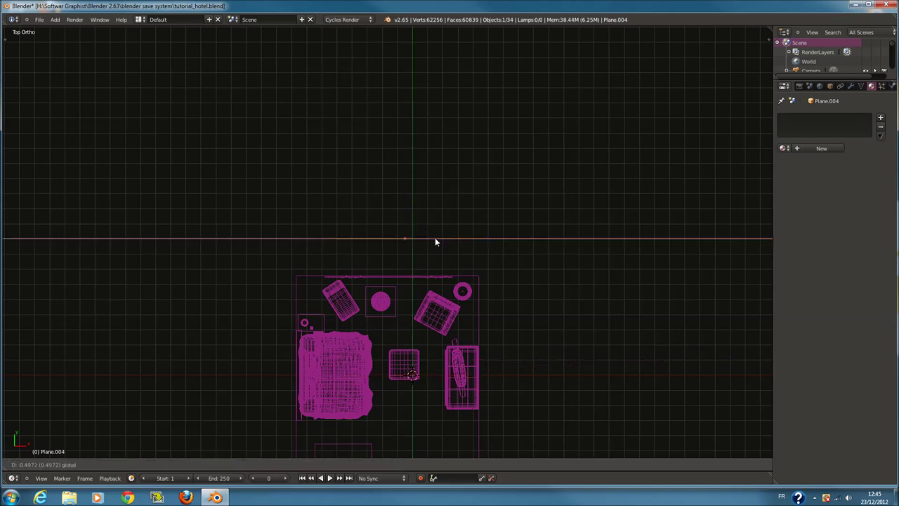
{"action": "left_click", "coordinate": [429, 241]}
{"action": "key", "text": "g"}
{"action": "key", "text": "y"}
{"action": "left_click", "coordinate": [387, 78]}
Adjust the plane's placement while checking it through the camera view
{"action": "key", "text": "KP_0"}
{"action": "key", "text": "z"}
{"action": "key", "text": "g"}
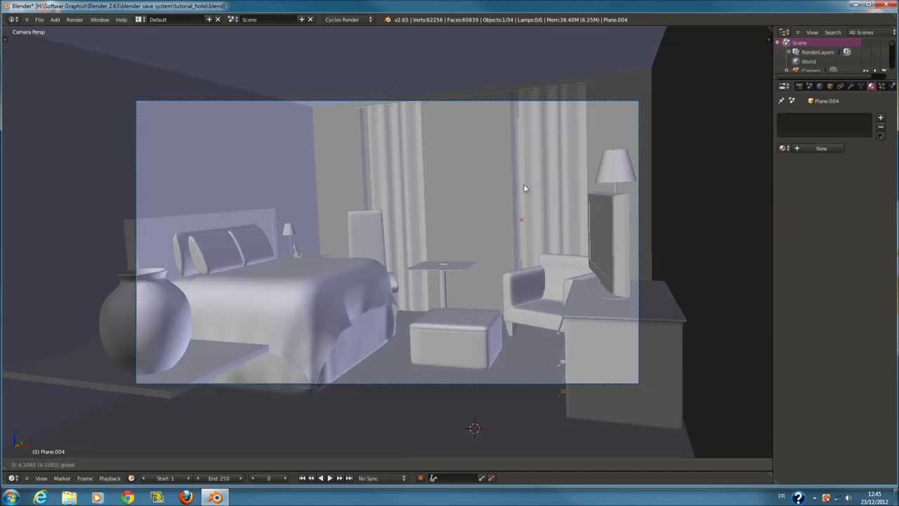
{"action": "left_click", "coordinate": [524, 190]}
{"action": "key", "text": "Tab"}
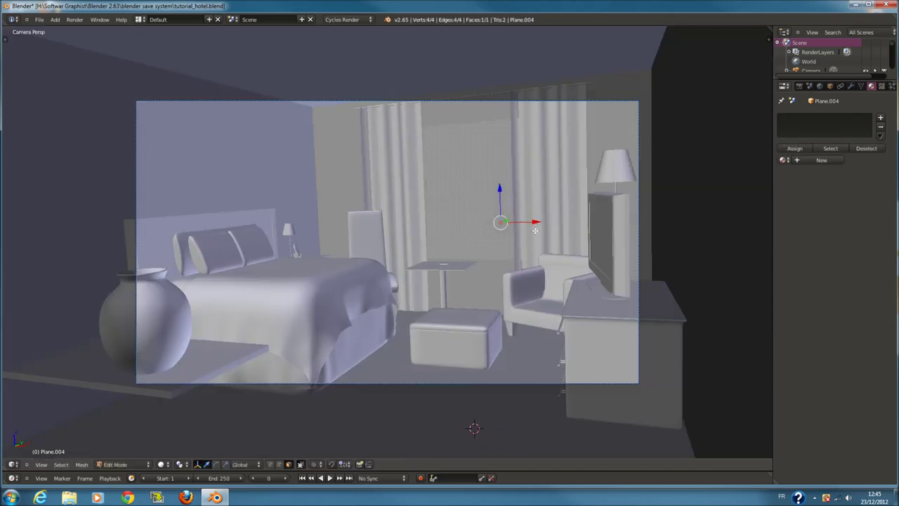
{"action": "scroll", "coordinate": [492, 255], "scroll_direction": "down", "scroll_amount": 3}
{"action": "key", "text": "Tab"}
Inspect the plane behind the window from orbit, camera and side views
{"action": "middle_click_drag", "start_coordinate": [479, 261], "coordinate": [520, 257]}
{"action": "key", "text": "z"}
{"action": "key", "text": "KP_0"}
{"action": "key", "text": "z"}
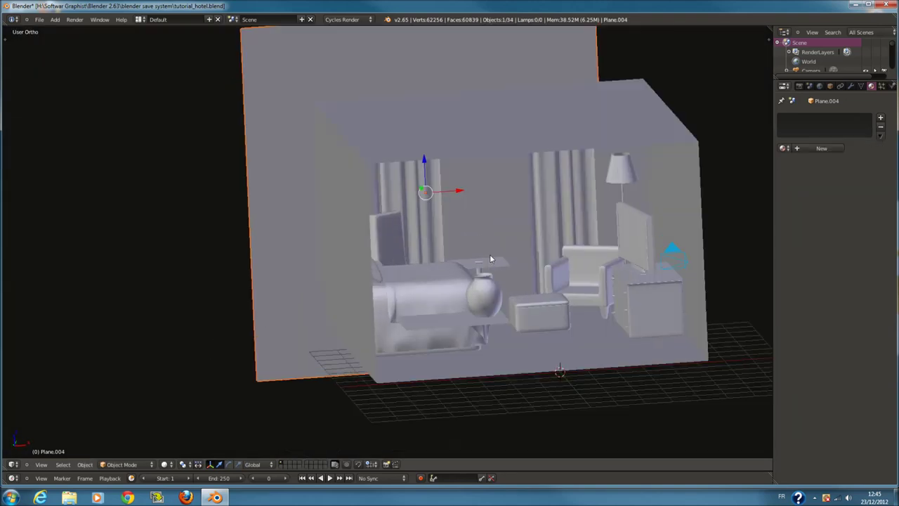
{"action": "scroll", "coordinate": [506, 288], "scroll_direction": "up", "scroll_amount": 2}
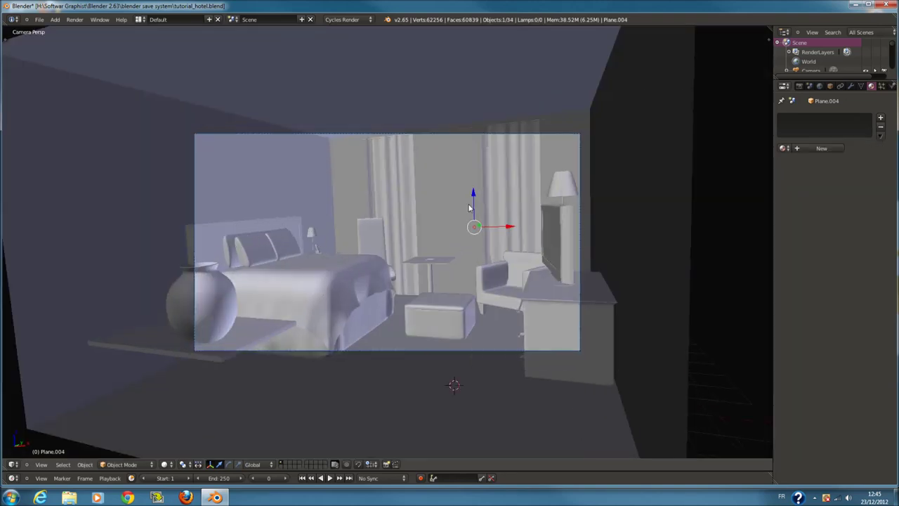
{"action": "scroll", "coordinate": [463, 195], "scroll_direction": "down", "scroll_amount": 2}
{"action": "key", "text": "KP_3"}
{"action": "key", "text": "z"}
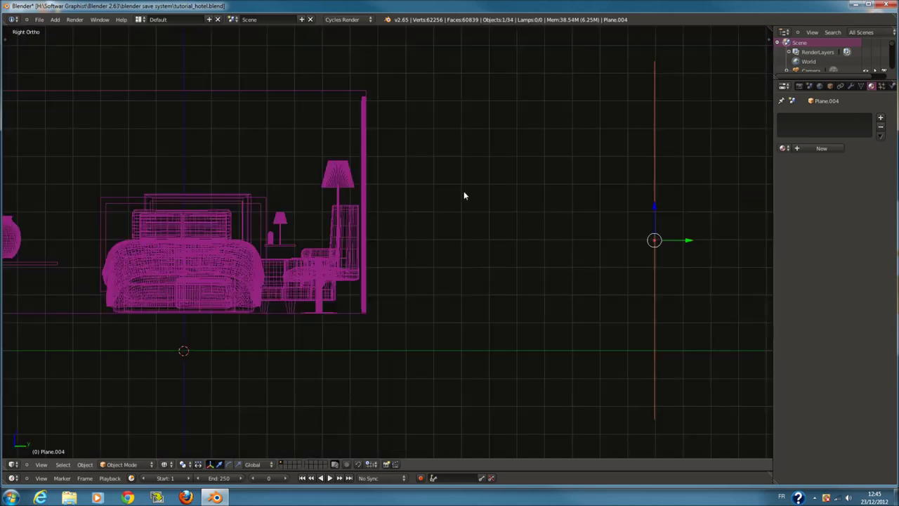
{"action": "scroll", "coordinate": [380, 209], "scroll_direction": "up", "scroll_amount": 2}
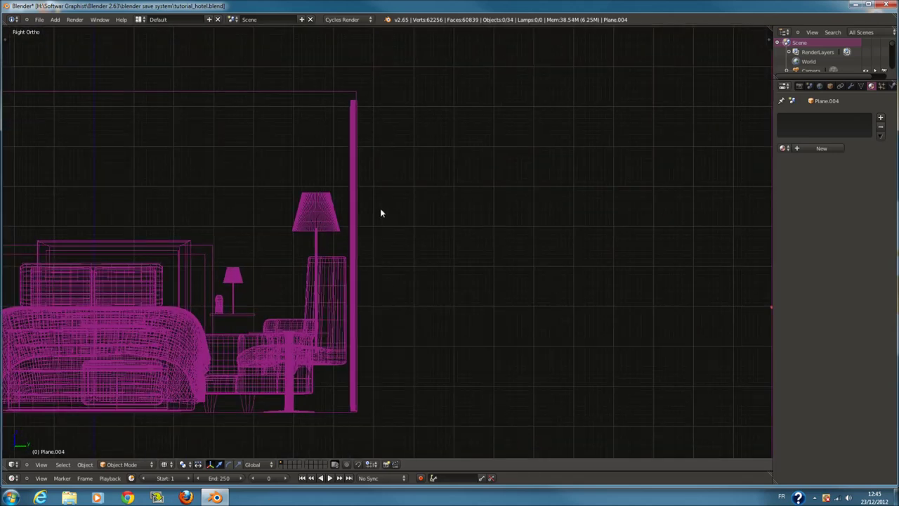
{"action": "middle_click_drag", "start_coordinate": [380, 209], "coordinate": [408, 227]}
{"action": "key", "text": "KP_3"}
{"action": "key", "text": "shift+a"}
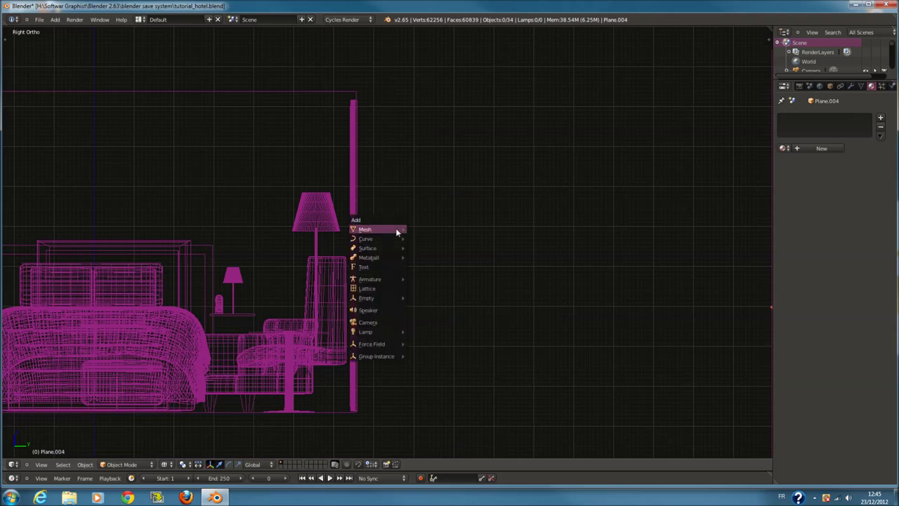
Add a second plane, rotate it 90° about X to stand upright, and raise it to window height
{"action": "key", "text": "Escape"}
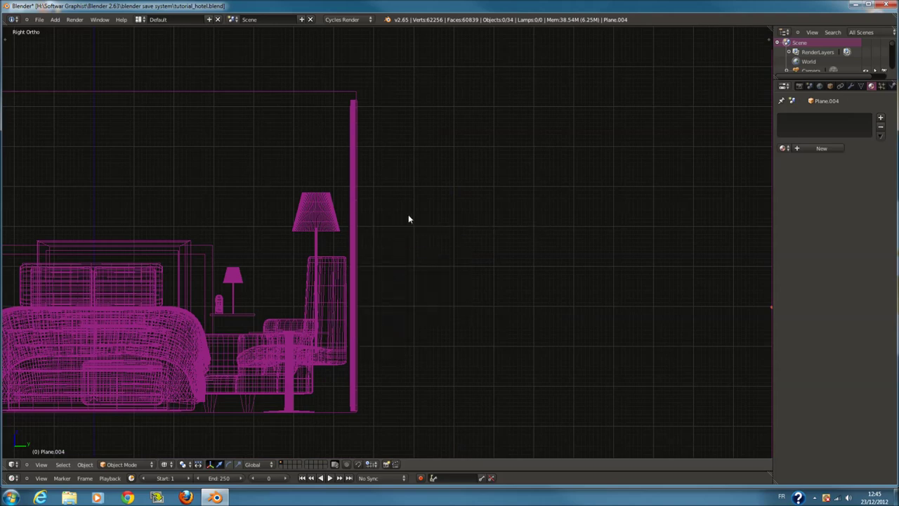
{"action": "scroll", "coordinate": [408, 219], "scroll_direction": "down", "scroll_amount": 4}
{"action": "scroll", "coordinate": [422, 228], "scroll_direction": "left", "scroll_amount": 2, "text": "ctrl"}
{"action": "scroll", "coordinate": [436, 237], "scroll_direction": "up", "scroll_amount": 3}
{"action": "key", "text": "shift+a"}
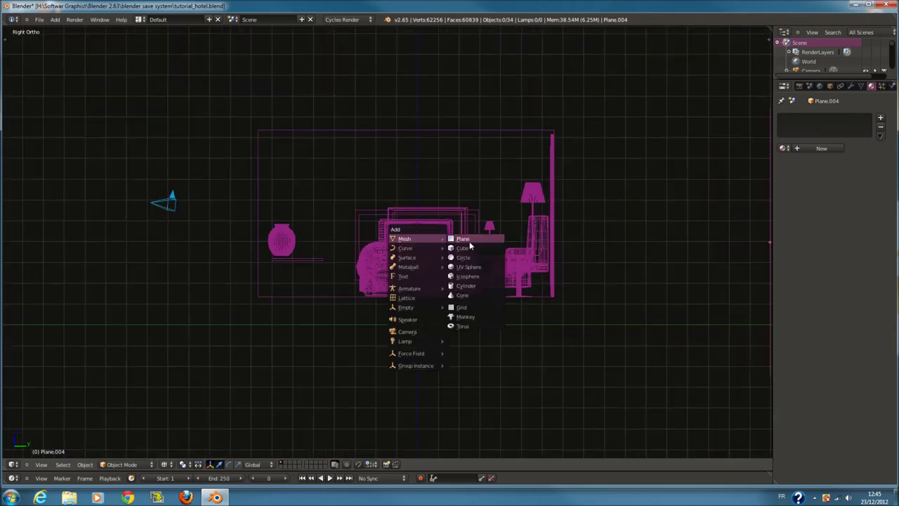
{"action": "left_click", "coordinate": [470, 246]}
{"action": "scroll", "coordinate": [468, 250], "scroll_direction": "right", "scroll_amount": 2, "text": "ctrl"}
{"action": "left_click_drag", "start_coordinate": [407, 326], "coordinate": [555, 325]}
{"action": "key", "text": "r"}
{"action": "key", "text": "x"}
{"action": "type", "text": "90"}
{"action": "key", "text": "Return"}
{"action": "left_click_drag", "start_coordinate": [521, 302], "coordinate": [518, 219]}
{"action": "left_click", "coordinate": [518, 219]}
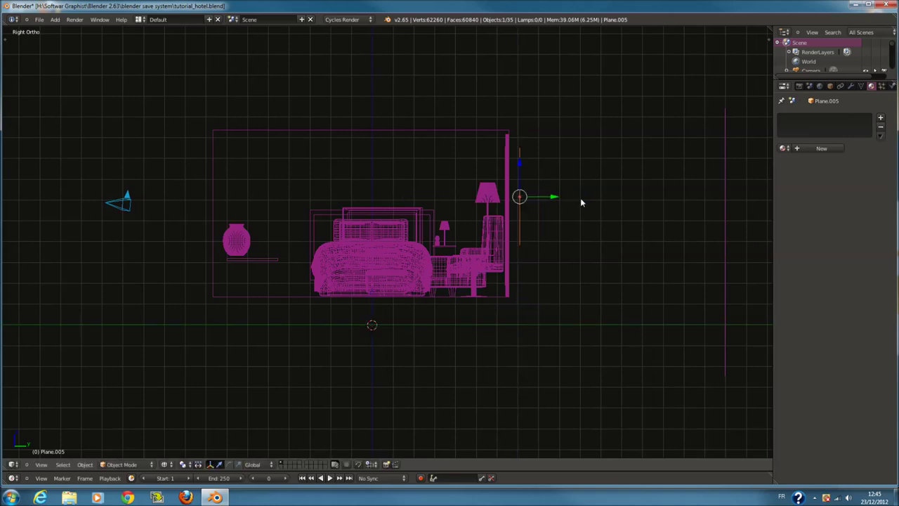
In front view, move the upright plane onto the window opening
{"action": "key", "text": "KP_1"}
{"action": "scroll", "coordinate": [529, 219], "scroll_direction": "up", "scroll_amount": 2}
{"action": "left_click", "coordinate": [478, 226]}
{"action": "left_click_drag", "start_coordinate": [478, 226], "coordinate": [428, 223]}
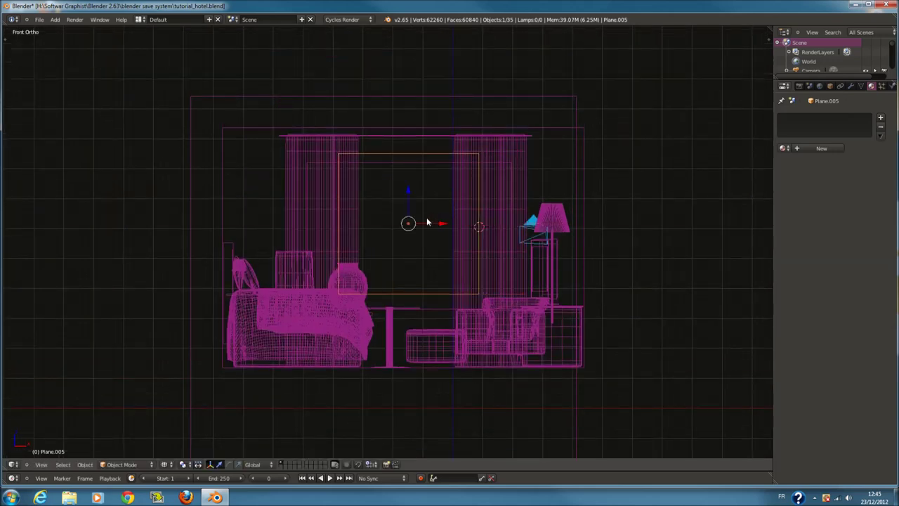
{"action": "left_click_drag", "start_coordinate": [403, 194], "coordinate": [409, 207]}
{"action": "left_click_drag", "start_coordinate": [440, 238], "coordinate": [443, 238]}
Scale the plane along Z and X so it fills the window between the curtains
{"action": "key", "text": "s"}
{"action": "key", "text": "z"}
{"action": "left_click", "coordinate": [433, 256]}
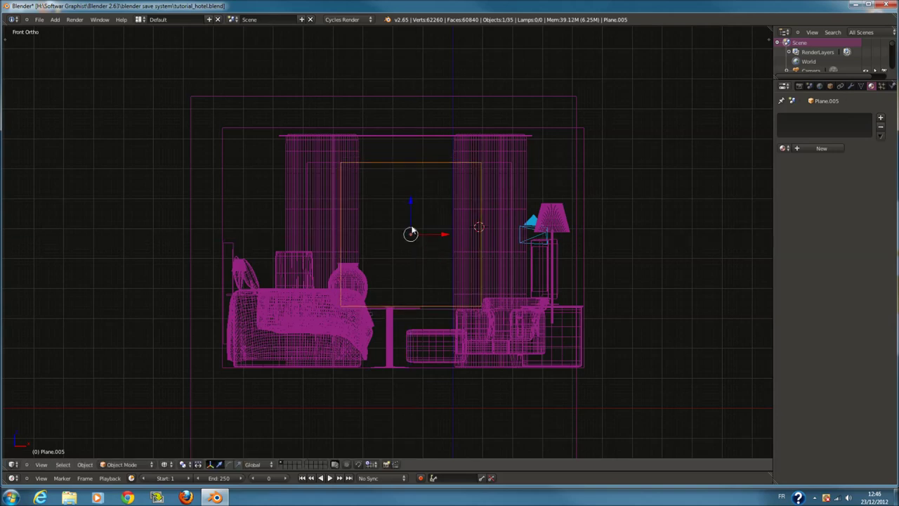
{"action": "key", "text": "s"}
{"action": "key", "text": "Escape"}
{"action": "key", "text": "s"}
{"action": "key", "text": "x"}
{"action": "left_click", "coordinate": [524, 273]}
{"action": "key", "text": "s"}
{"action": "key", "text": "z"}
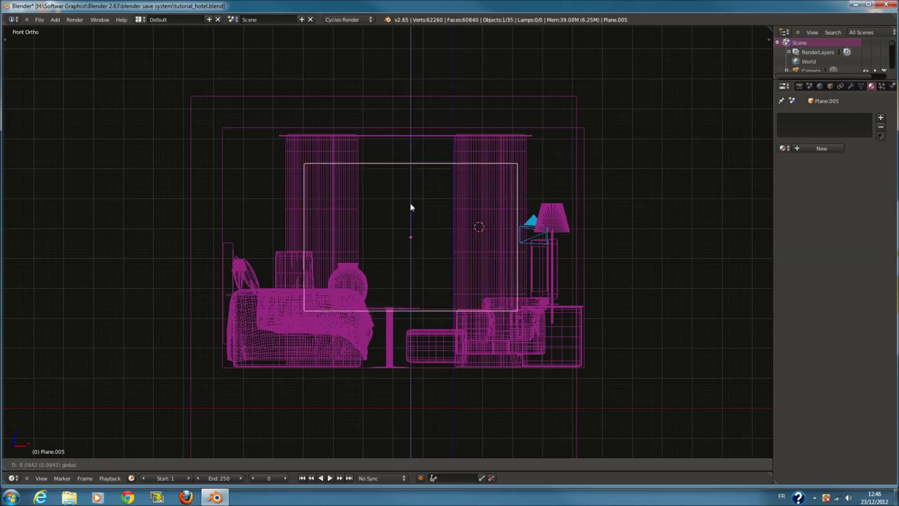
{"action": "left_click", "coordinate": [410, 204]}
In side view, move the plane along Y just outside the window wall, then check it through the camera
{"action": "key", "text": "KP_3"}
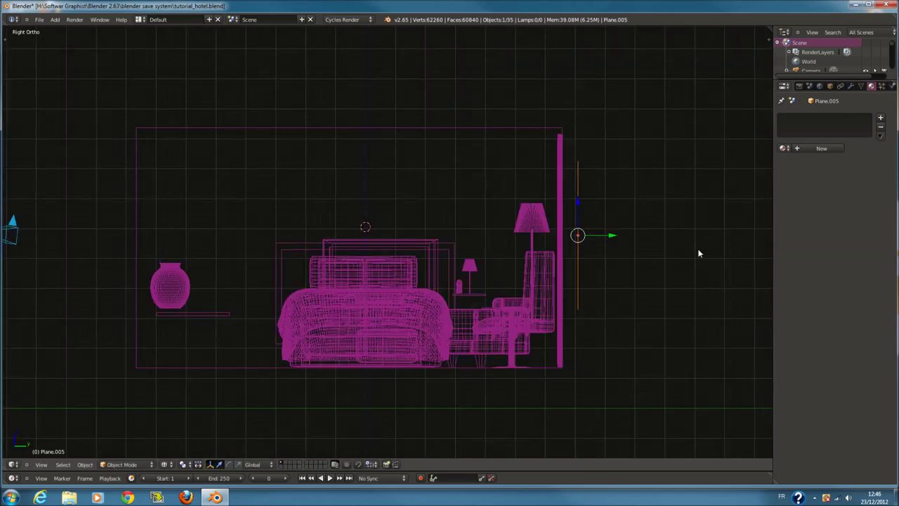
{"action": "key", "text": "g"}
{"action": "key", "text": "y"}
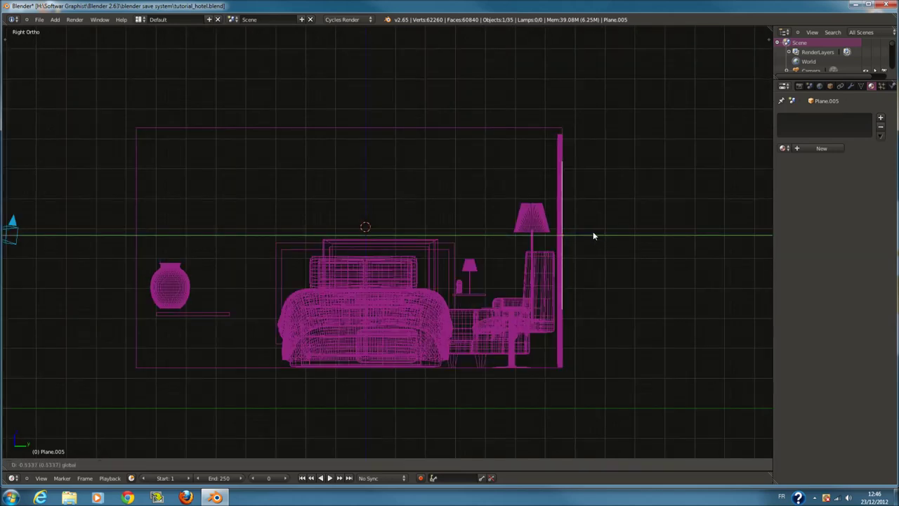
{"action": "left_click", "coordinate": [593, 231]}
{"action": "key", "text": "KP_0"}
{"action": "key", "text": "z"}
{"action": "key", "text": "Home"}
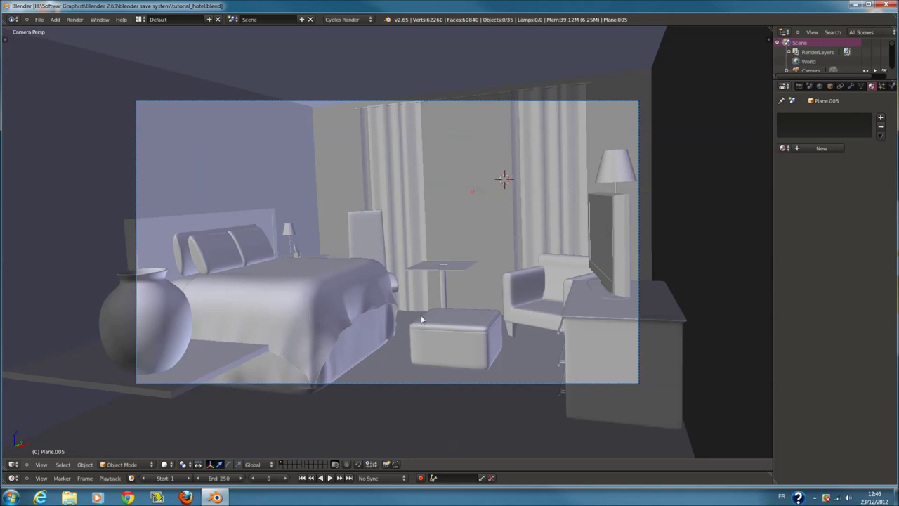
Select the bed coverlet and change its colour to orange
{"action": "right_click", "coordinate": [334, 286]}
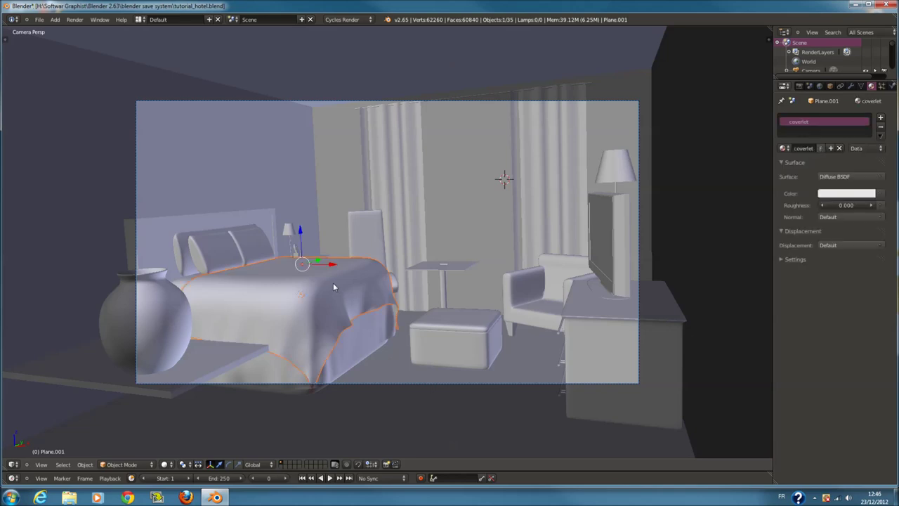
{"action": "left_click", "coordinate": [866, 192]}
{"action": "left_click", "coordinate": [809, 103]}
{"action": "left_click_drag", "start_coordinate": [807, 109], "coordinate": [797, 114]}
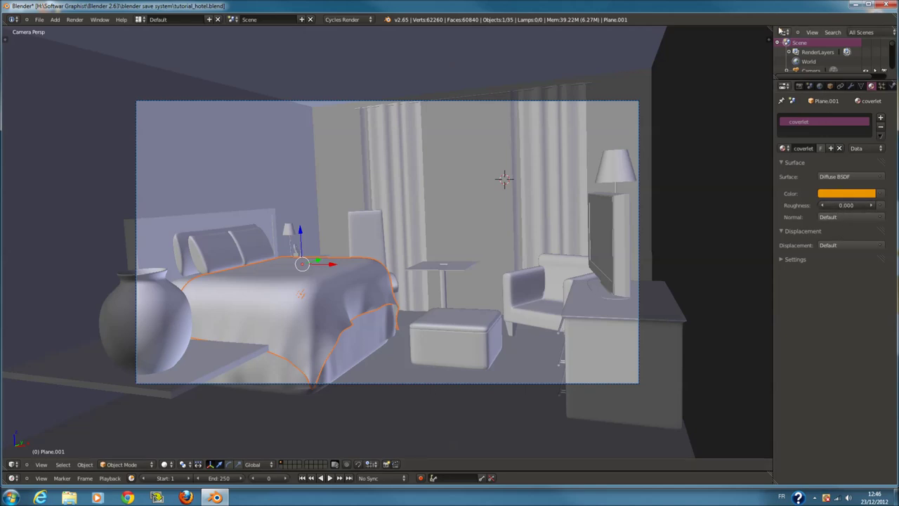
Split the view so a Node Editor pane on the right shows the coverlet material's nodes
{"action": "left_click_drag", "start_coordinate": [769, 33], "coordinate": [487, 435]}
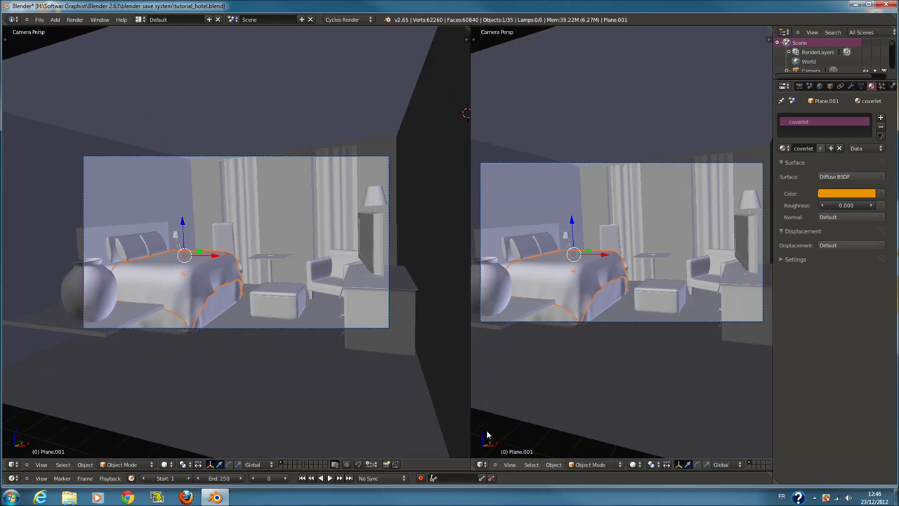
{"action": "left_click", "coordinate": [482, 464]}
{"action": "left_click", "coordinate": [506, 368]}
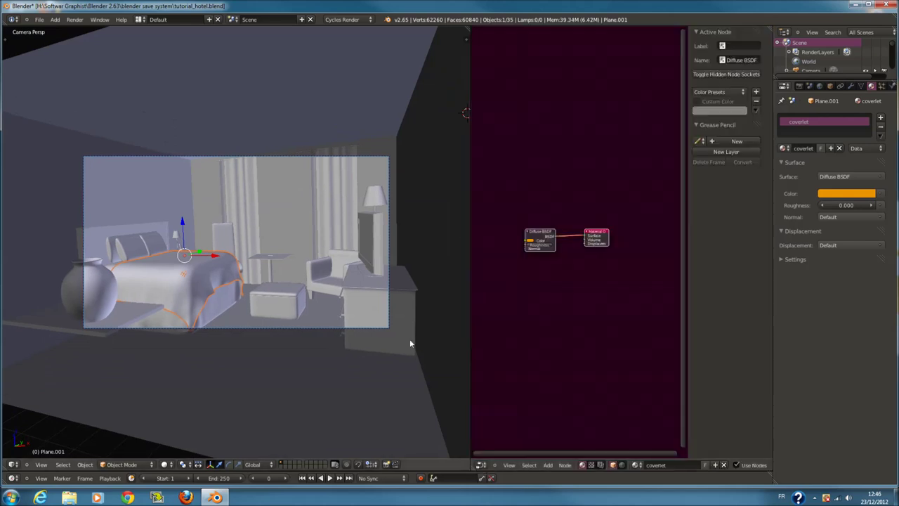
{"action": "scroll", "coordinate": [410, 343], "scroll_direction": "up", "scroll_amount": 3}
{"action": "scroll", "coordinate": [435, 343], "scroll_direction": "down", "scroll_amount": 1}
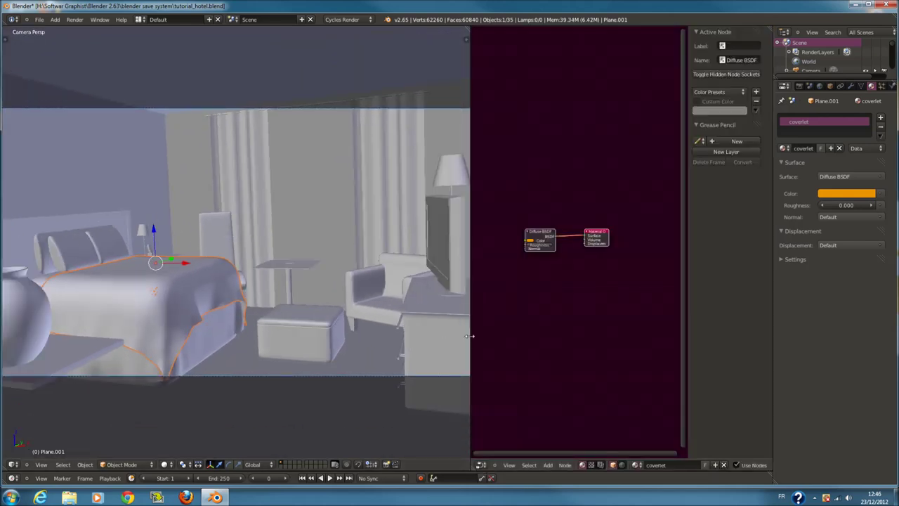
{"action": "left_click_drag", "start_coordinate": [466, 339], "coordinate": [555, 339]}
{"action": "scroll", "coordinate": [422, 337], "scroll_direction": "down", "scroll_amount": 3}
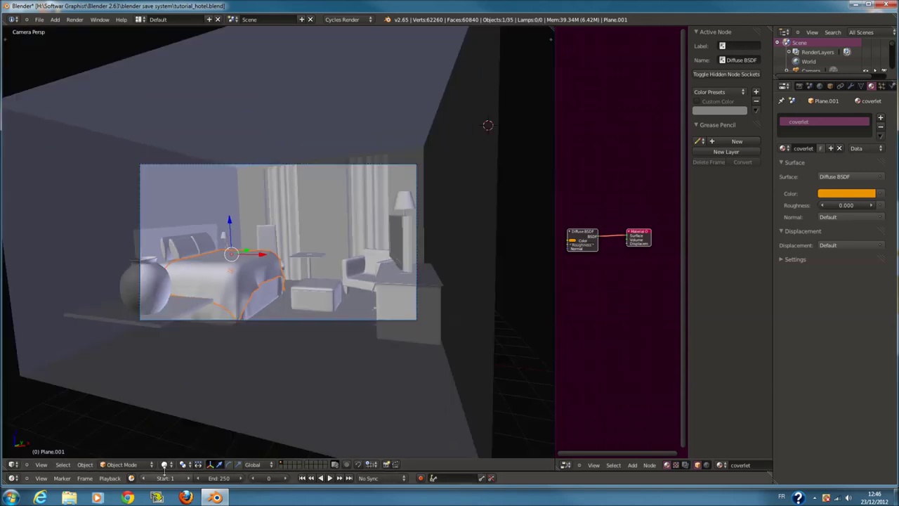
{"action": "left_click", "coordinate": [164, 464]}
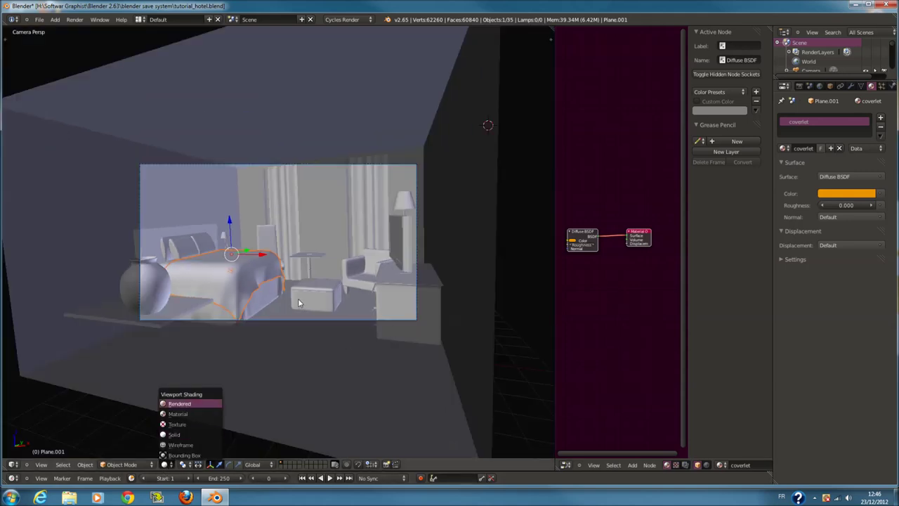
Preview the room in Rendered viewport shading with Cycles
{"action": "key", "text": "Return"}
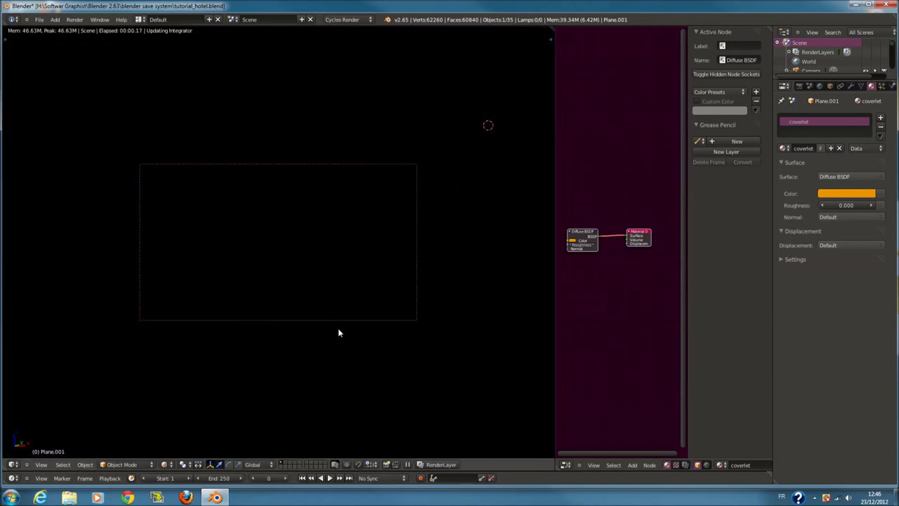
{"action": "scroll", "coordinate": [353, 321], "scroll_direction": "up", "scroll_amount": 3}
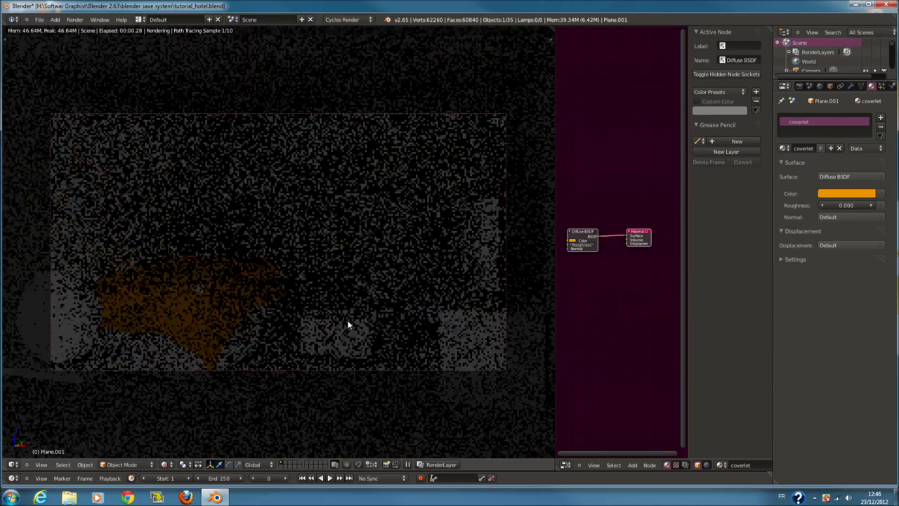
{"action": "left_click", "coordinate": [834, 198]}
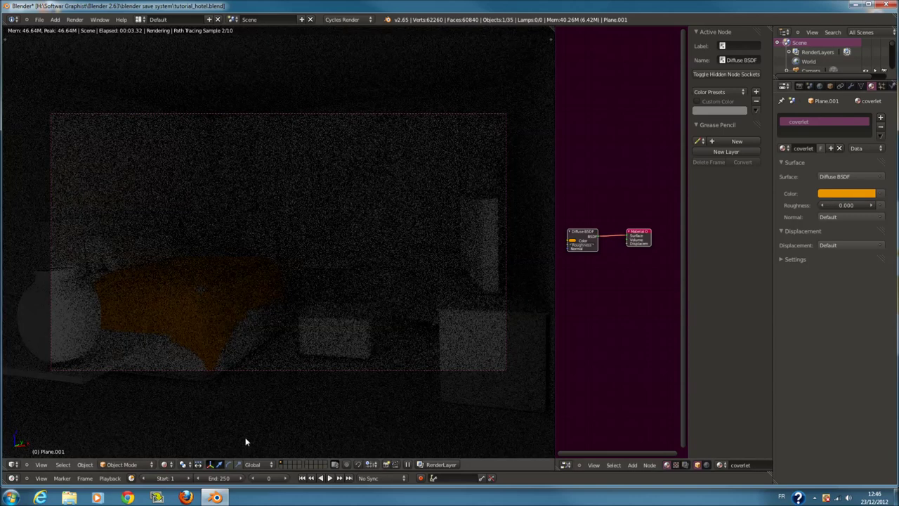
Return to Solid shading, then show the room in Front Ortho wireframe
{"action": "left_click", "coordinate": [168, 464]}
{"action": "left_click", "coordinate": [181, 435]}
{"action": "middle_click_drag", "start_coordinate": [319, 365], "coordinate": [321, 360]}
{"action": "key", "text": "KP_1"}
{"action": "key", "text": "z"}
{"action": "scroll", "coordinate": [425, 260], "scroll_direction": "up", "scroll_amount": 3}
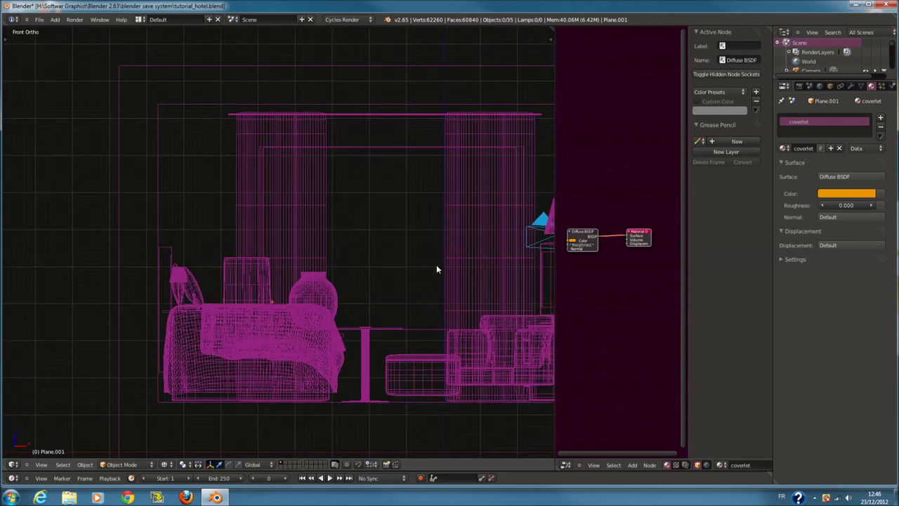
Add a spot lamp and rotate it 90°
{"action": "key", "text": "shift+a"}
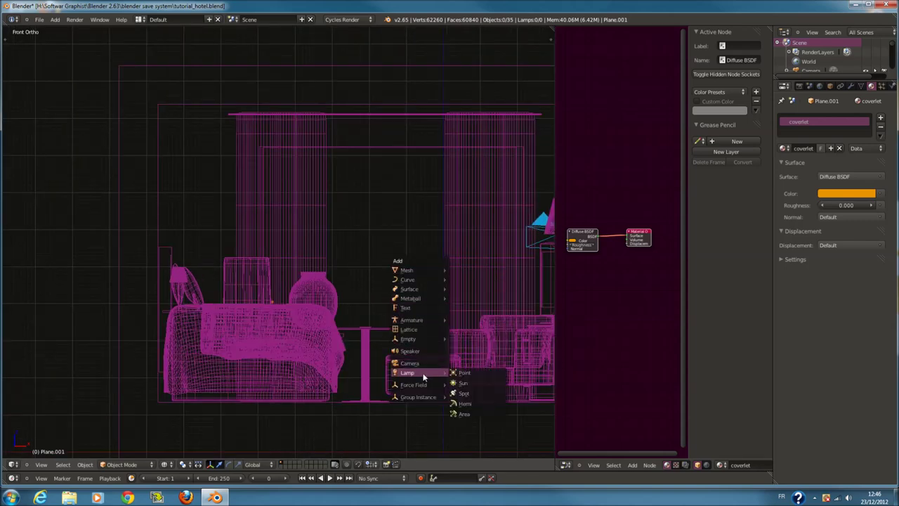
{"action": "left_click", "coordinate": [493, 392]}
{"action": "scroll", "coordinate": [480, 367], "scroll_direction": "down", "scroll_amount": 2}
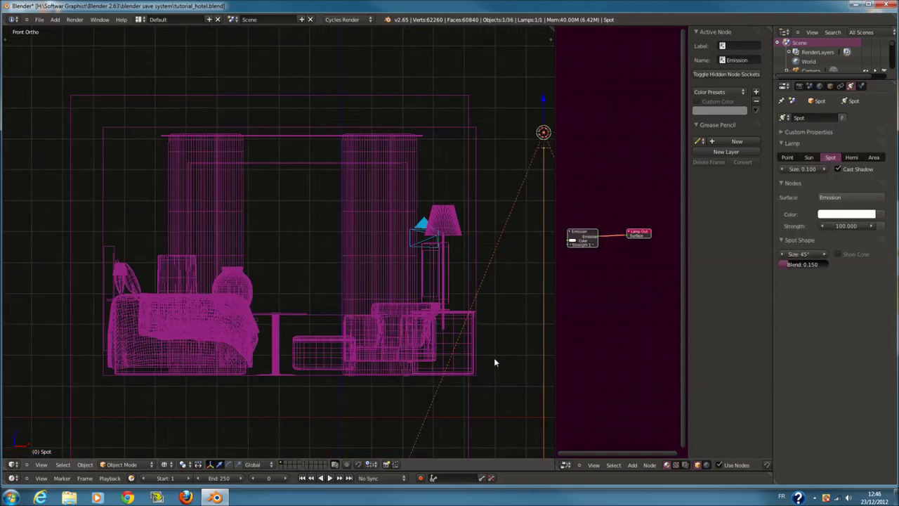
{"action": "scroll", "coordinate": [493, 362], "scroll_direction": "down", "scroll_amount": 2}
{"action": "key", "text": "r"}
{"action": "key", "text": "z"}
{"action": "type", "text": "x90"}
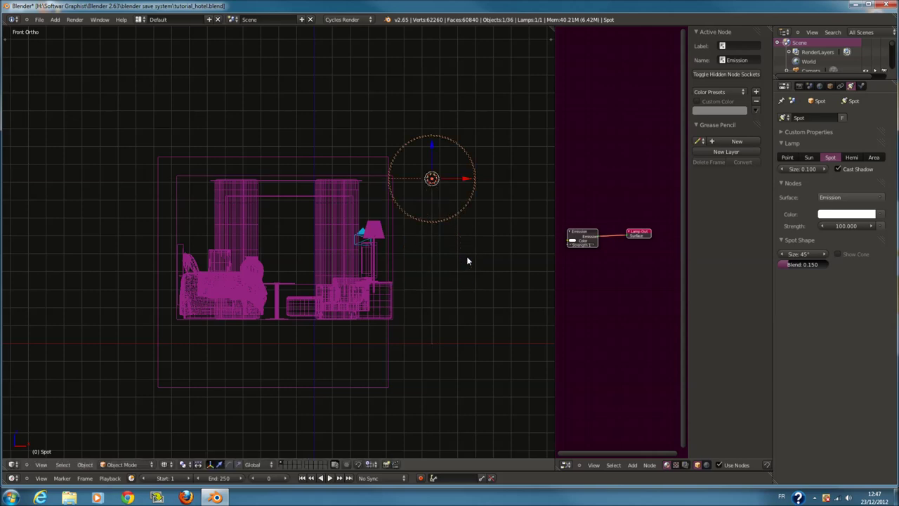
{"action": "key", "text": "Escape"}
{"action": "scroll", "coordinate": [465, 228], "scroll_direction": "up", "scroll_amount": 1}
{"action": "scroll", "coordinate": [477, 230], "scroll_direction": "up", "scroll_amount": 1, "text": "shift"}
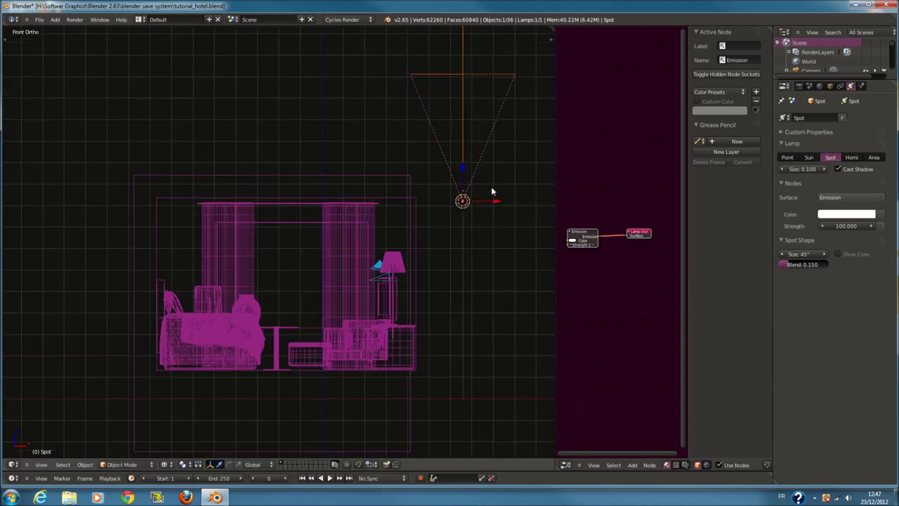
{"action": "scroll", "coordinate": [496, 232], "scroll_direction": "up", "scroll_amount": 1, "text": "shift"}
Move the spot lamp along X and Z into the floor lamp's shade by the armchair
{"action": "key", "text": "g"}
{"action": "key", "text": "x"}
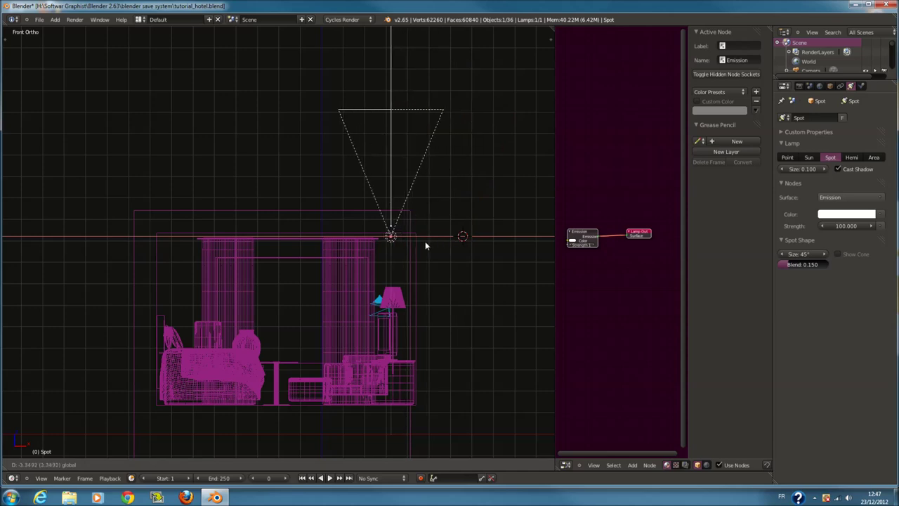
{"action": "left_click", "coordinate": [428, 243]}
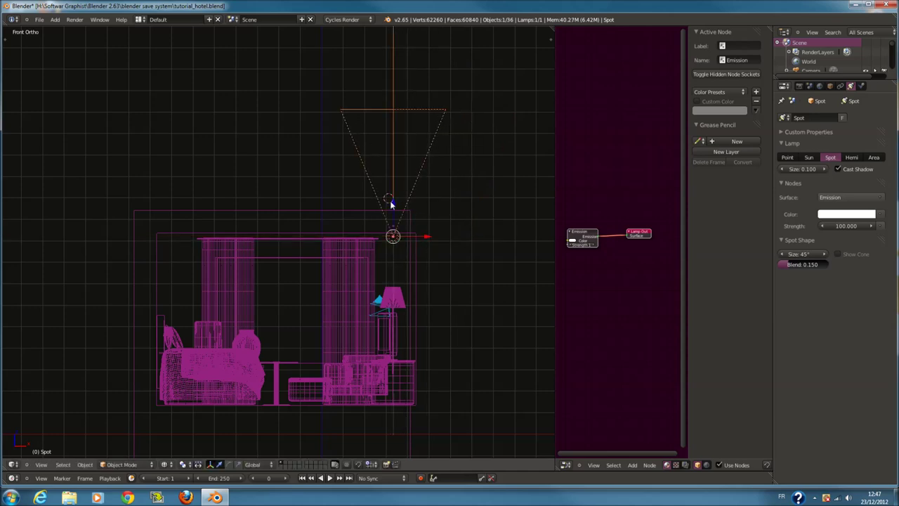
{"action": "key", "text": "g"}
{"action": "key", "text": "z"}
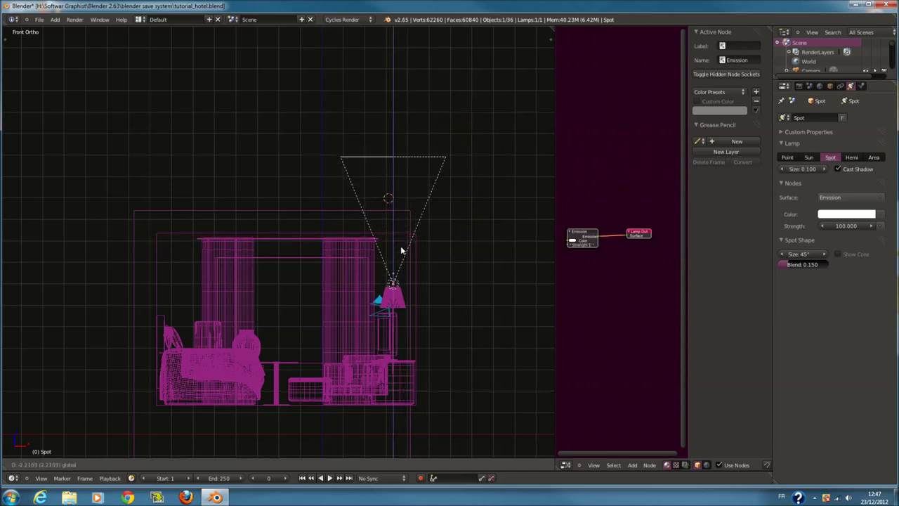
{"action": "left_click", "coordinate": [404, 257]}
{"action": "scroll", "coordinate": [464, 280], "scroll_direction": "up", "scroll_amount": 1}
Duplicate the spot lamp and place the copy above the bed's headboard
{"action": "key", "text": "shift+d"}
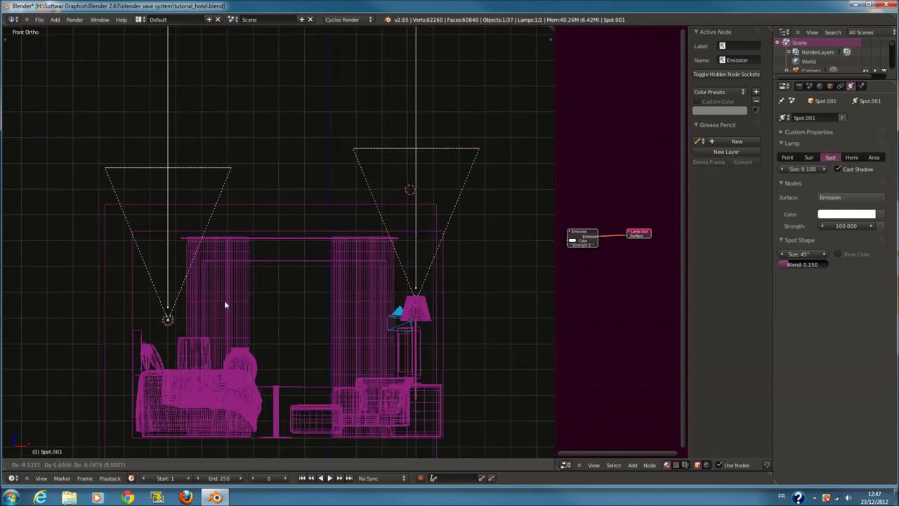
{"action": "left_click", "coordinate": [167, 315]}
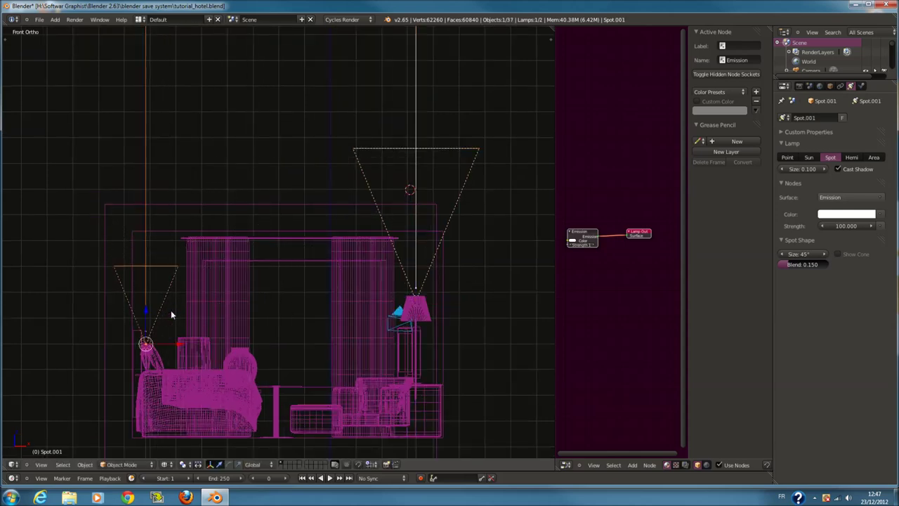
{"action": "key", "text": "KP_3"}
{"action": "left_click_drag", "start_coordinate": [412, 396], "coordinate": [446, 398]}
{"action": "key", "text": "KP_0"}
{"action": "key", "text": "z"}
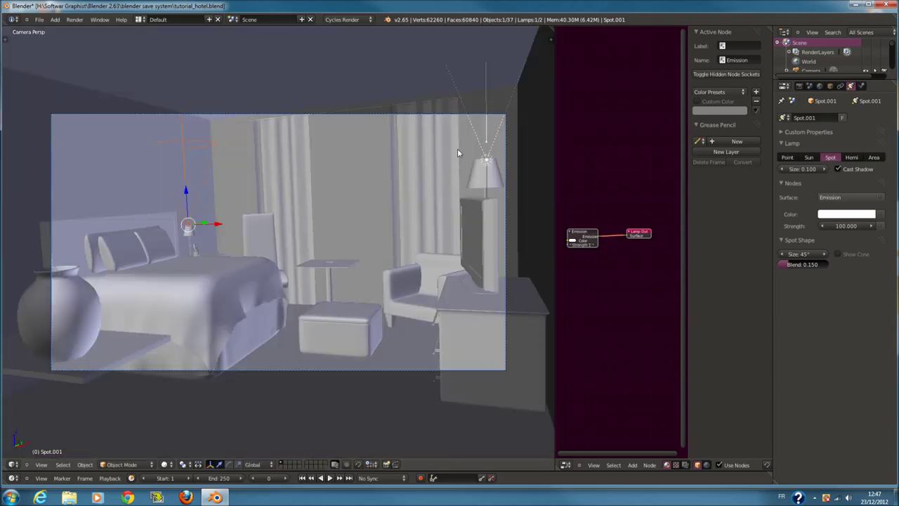
In Top Ortho wireframe, move the original spot lamp along Y over the floor lamp
{"action": "key", "text": "KP_7"}
{"action": "key", "text": "z"}
{"action": "right_click", "coordinate": [478, 172]}
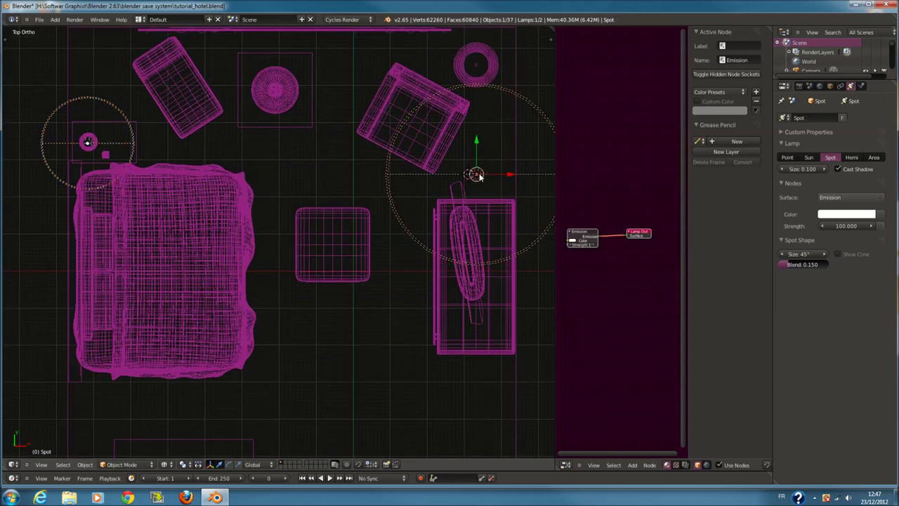
{"action": "scroll", "coordinate": [478, 174], "scroll_direction": "up", "scroll_amount": 2, "text": "shift"}
{"action": "left_click_drag", "start_coordinate": [478, 177], "coordinate": [475, 67]}
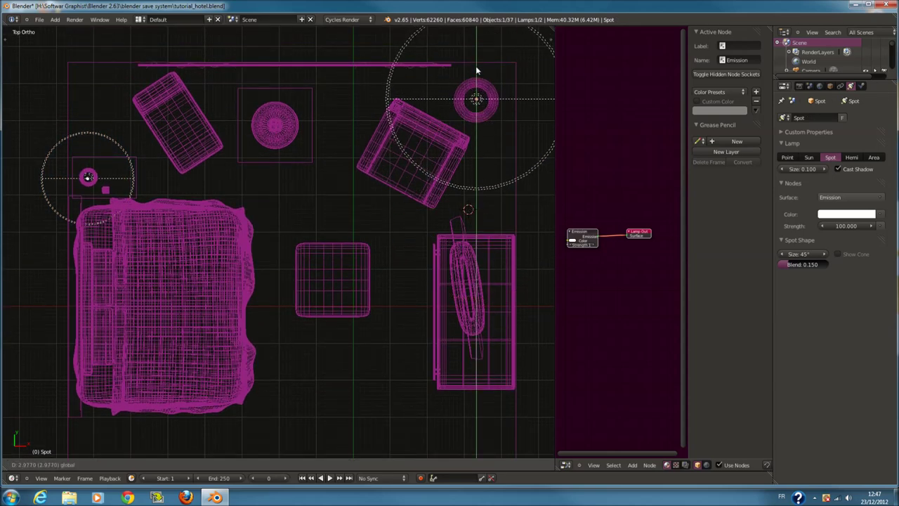
{"action": "right_click", "coordinate": [88, 177]}
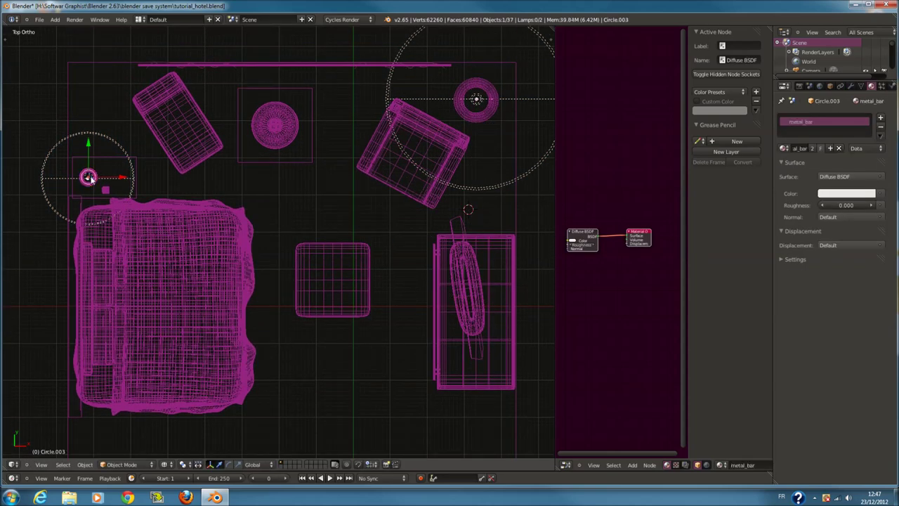
{"action": "right_click", "coordinate": [123, 160]}
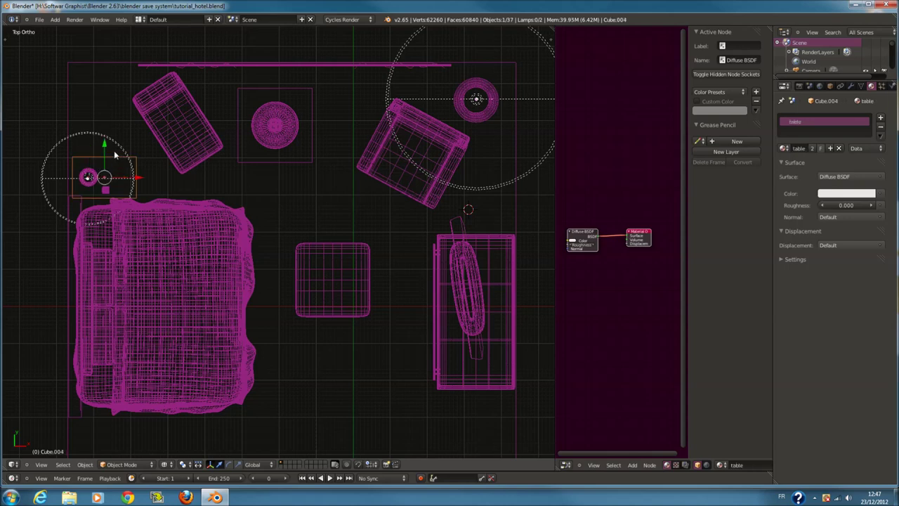
{"action": "left_click", "coordinate": [89, 147]}
{"action": "right_click", "coordinate": [90, 145]}
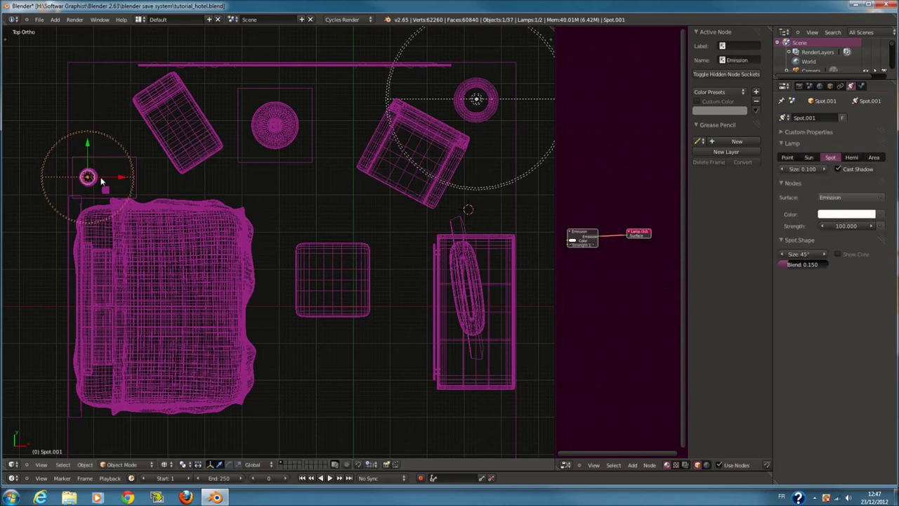
Preview the camera view in Rendered shading, lit by both spot lamps
{"action": "key", "text": "KP_0"}
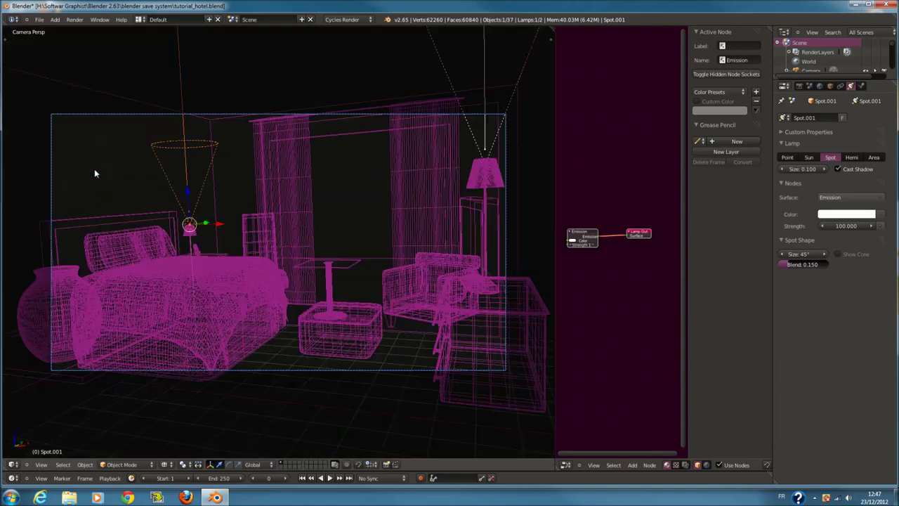
{"action": "key", "text": "z"}
{"action": "left_click", "coordinate": [164, 464]}
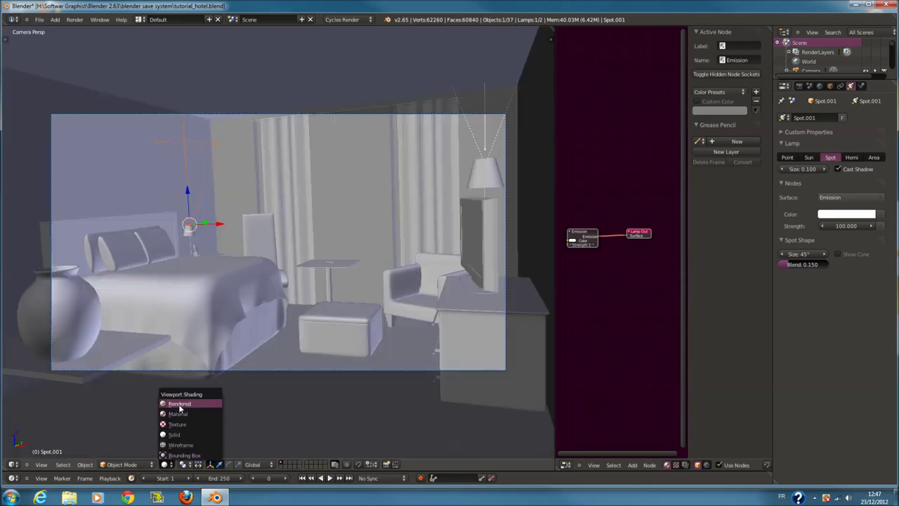
{"action": "left_click", "coordinate": [177, 401]}
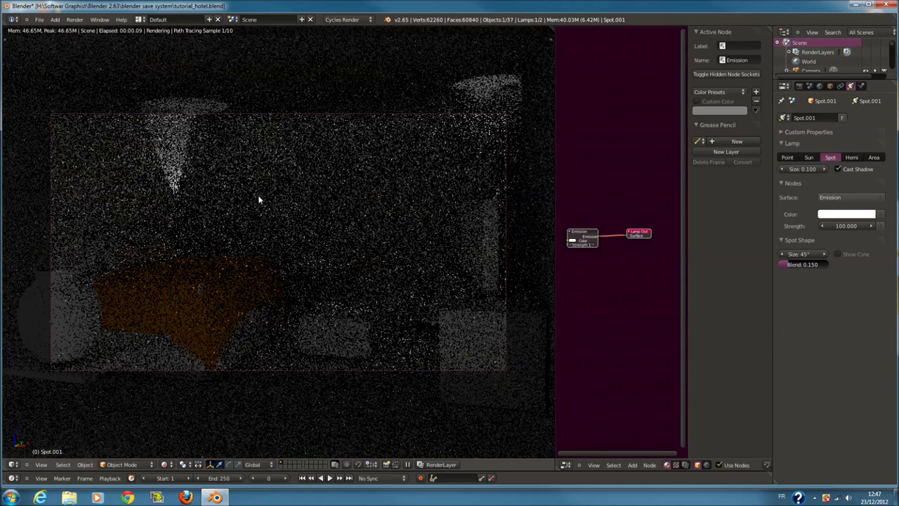
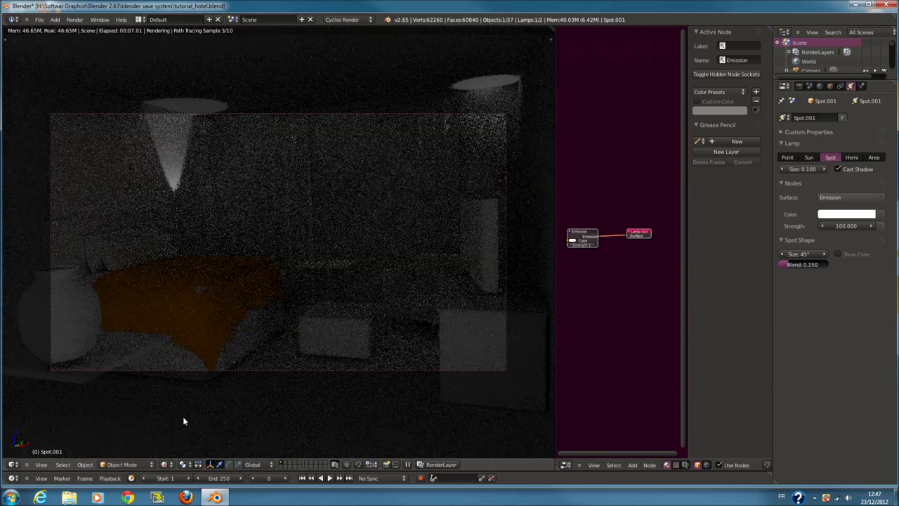
Switch to solid shading and frame the whole scene from the right side
{"action": "left_click", "coordinate": [166, 465]}
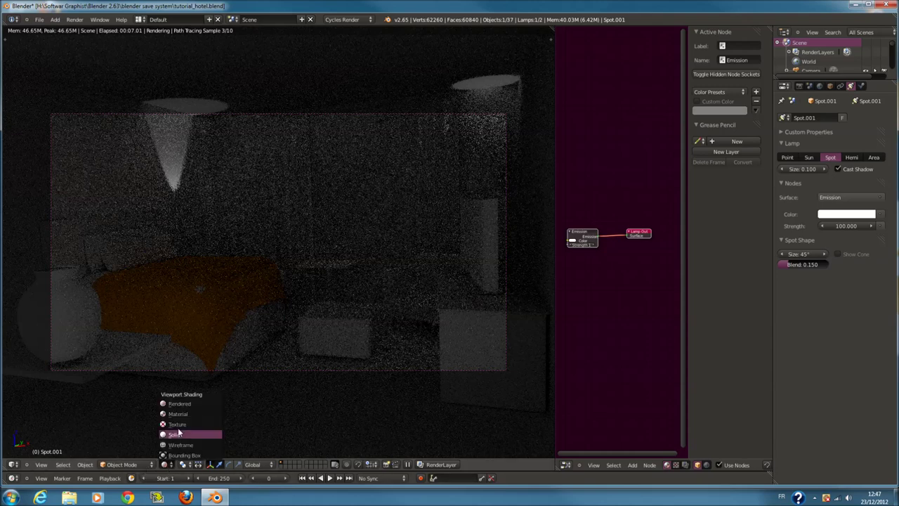
{"action": "left_click", "coordinate": [180, 435]}
{"action": "key", "text": "KP_3"}
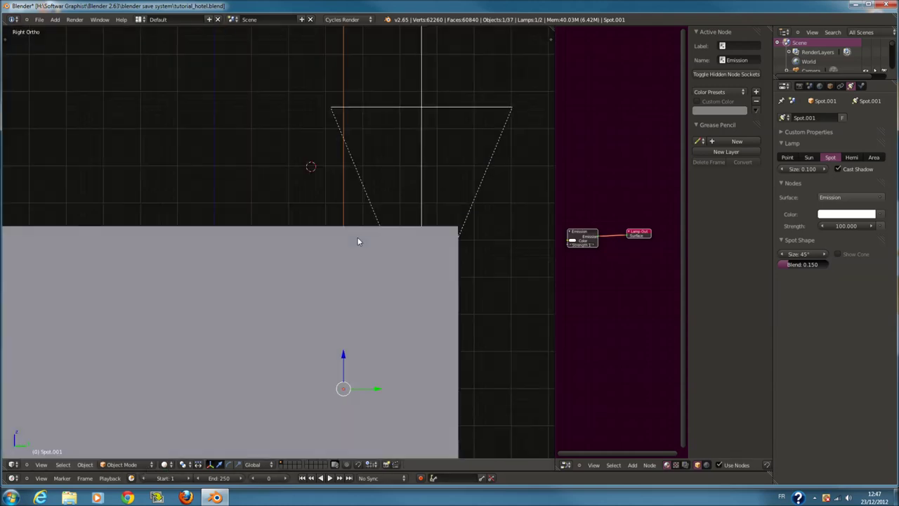
{"action": "key", "text": "z"}
{"action": "scroll", "coordinate": [400, 224], "scroll_direction": "down", "scroll_amount": 3}
{"action": "scroll", "coordinate": [368, 258], "scroll_direction": "up", "scroll_amount": 2}
{"action": "scroll", "coordinate": [403, 273], "scroll_direction": "up", "scroll_amount": 2}
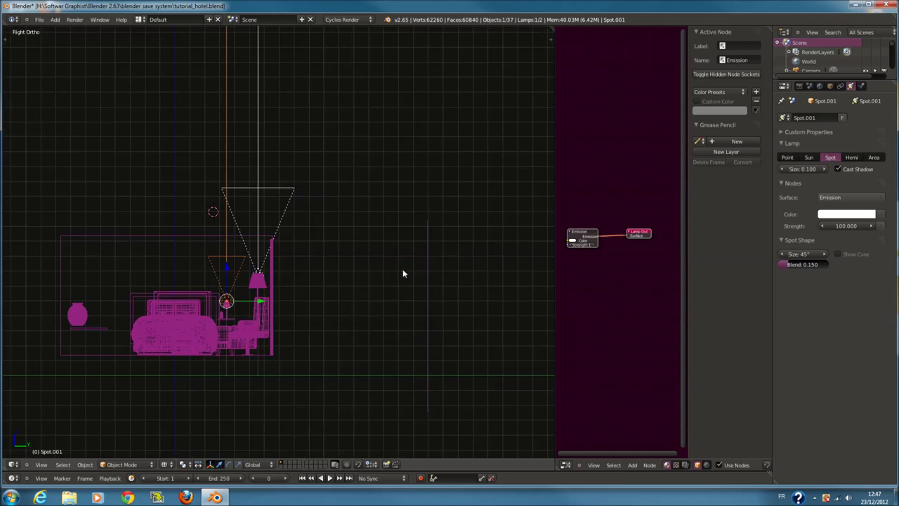
{"action": "scroll", "coordinate": [314, 272], "scroll_direction": "down", "scroll_amount": 1}
{"action": "key", "text": "a"}
{"action": "key", "text": "Home"}
{"action": "key", "text": "a"}
{"action": "key", "text": "a"}
Select the thin plane and return to the perspective camera view in solid shading
{"action": "middle_click_drag", "start_coordinate": [332, 263], "coordinate": [352, 262], "text": "shift"}
{"action": "mouse_move", "coordinate": [413, 275]}
{"action": "middle_mouse_down"}
{"action": "mouse_move", "coordinate": [477, 305]}
{"action": "mouse_move", "coordinate": [505, 304]}
{"action": "middle_mouse_up"}
{"action": "right_click", "coordinate": [467, 298]}
{"action": "key", "text": "KP_5"}
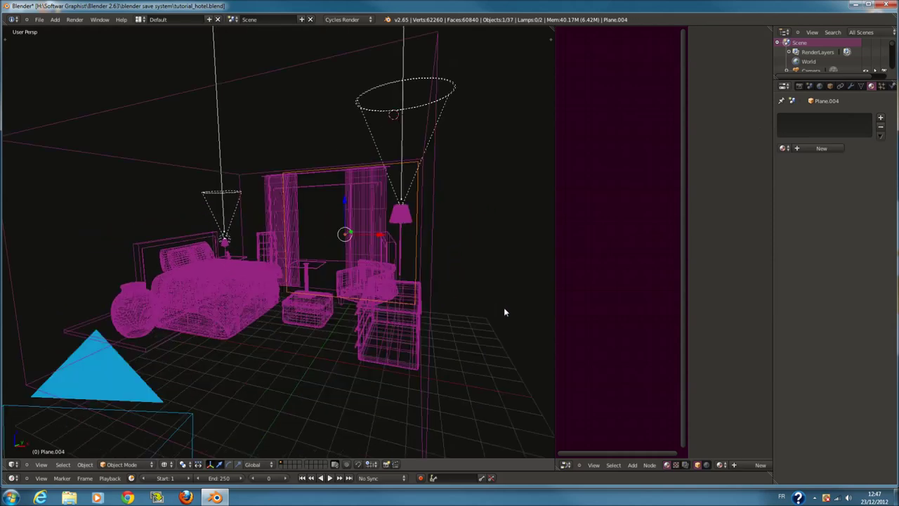
{"action": "key", "text": "KP_0"}
{"action": "key", "text": "z"}
{"action": "scroll", "coordinate": [289, 318], "scroll_direction": "up", "scroll_amount": 2}
Select the bed coverlet and widen the node editor to show its Diffuse BSDF material
{"action": "right_click", "coordinate": [210, 271]}
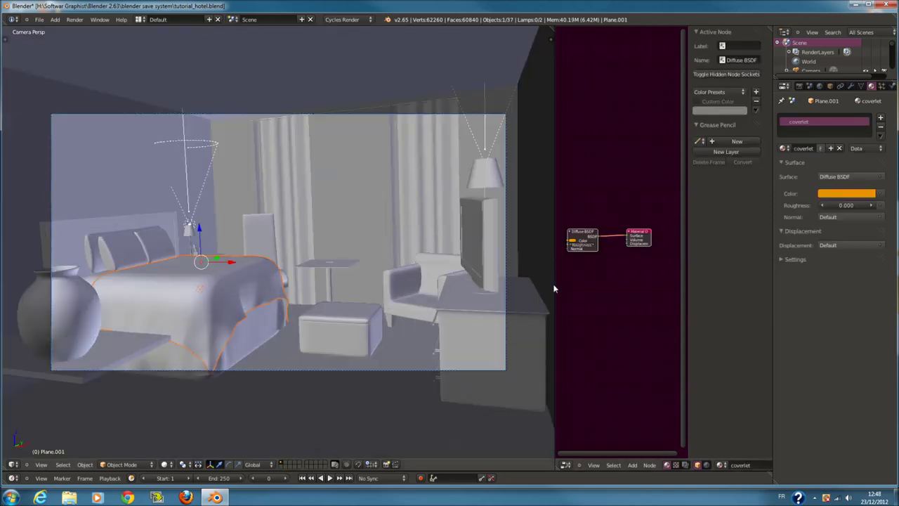
{"action": "left_click_drag", "start_coordinate": [555, 283], "coordinate": [304, 281]}
{"action": "scroll", "coordinate": [546, 285], "scroll_direction": "up", "scroll_amount": 2}
{"action": "scroll", "coordinate": [545, 285], "scroll_direction": "up", "scroll_amount": 1}
{"action": "key", "text": "shift+a"}
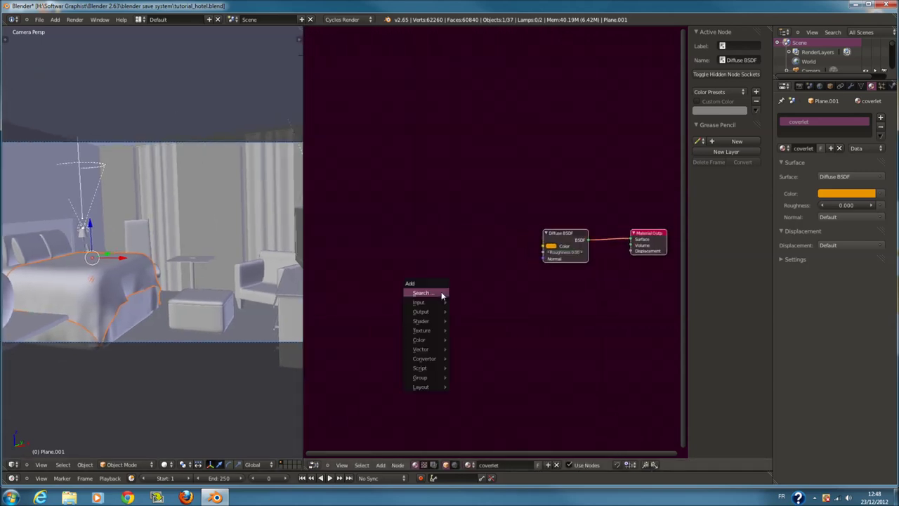
Add an Image Texture node and link its Color to the coverlet's Diffuse Color
{"action": "mouse_move", "coordinate": [421, 331]}
{"action": "left_click", "coordinate": [485, 330]}
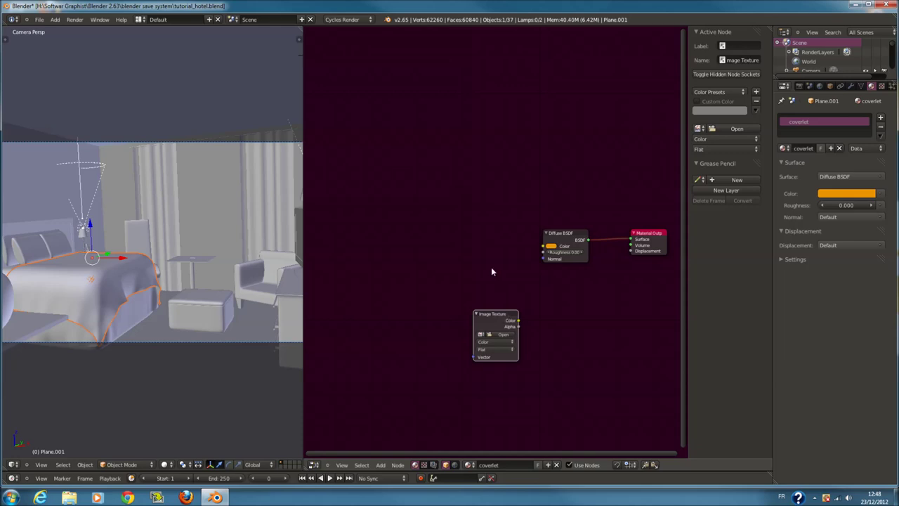
{"action": "scroll", "coordinate": [492, 271], "scroll_direction": "up", "scroll_amount": 1}
{"action": "key", "text": "g"}
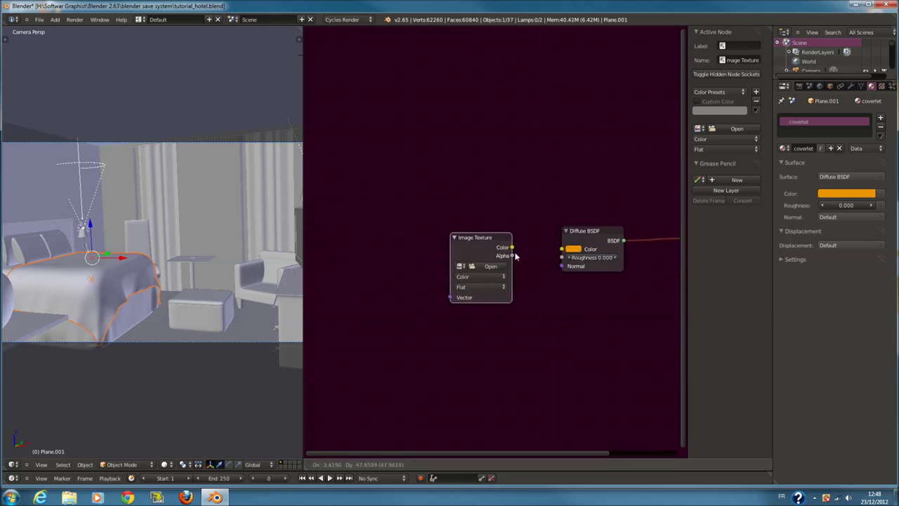
{"action": "left_click", "coordinate": [515, 257]}
{"action": "left_click_drag", "start_coordinate": [510, 246], "coordinate": [562, 248]}
{"action": "key", "text": "Home"}
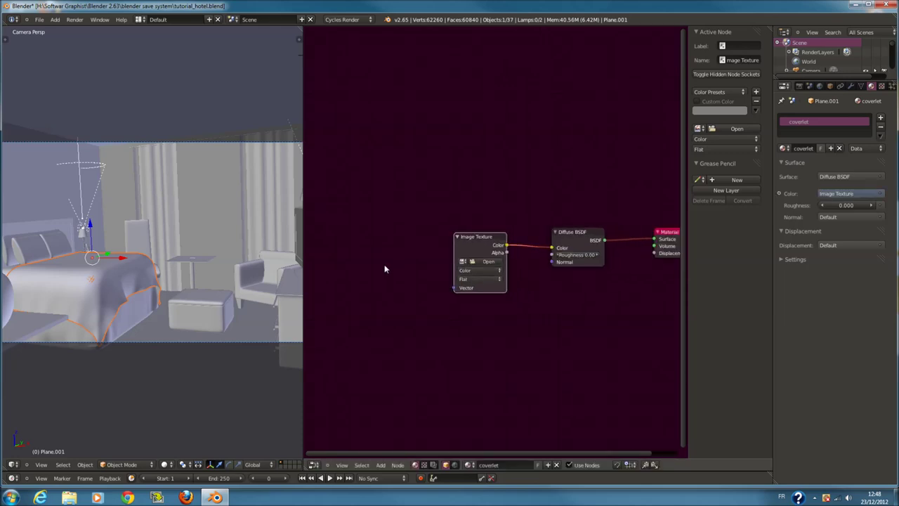
{"action": "scroll", "coordinate": [195, 294], "scroll_direction": "down", "scroll_amount": 3}
Select the bed from a top wireframe view of the room
{"action": "key", "text": "KP_7"}
{"action": "key", "text": "z"}
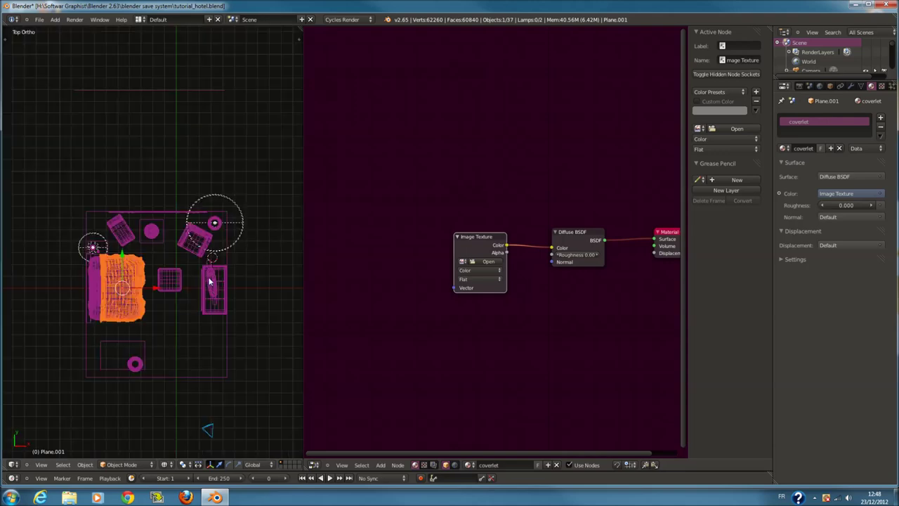
{"action": "scroll", "coordinate": [204, 288], "scroll_direction": "up", "scroll_amount": 2}
{"action": "scroll", "coordinate": [232, 287], "scroll_direction": "up", "scroll_amount": 3}
{"action": "scroll", "coordinate": [237, 260], "scroll_direction": "up", "scroll_amount": 2}
{"action": "scroll", "coordinate": [232, 255], "scroll_direction": "up", "scroll_amount": 2, "text": "shift"}
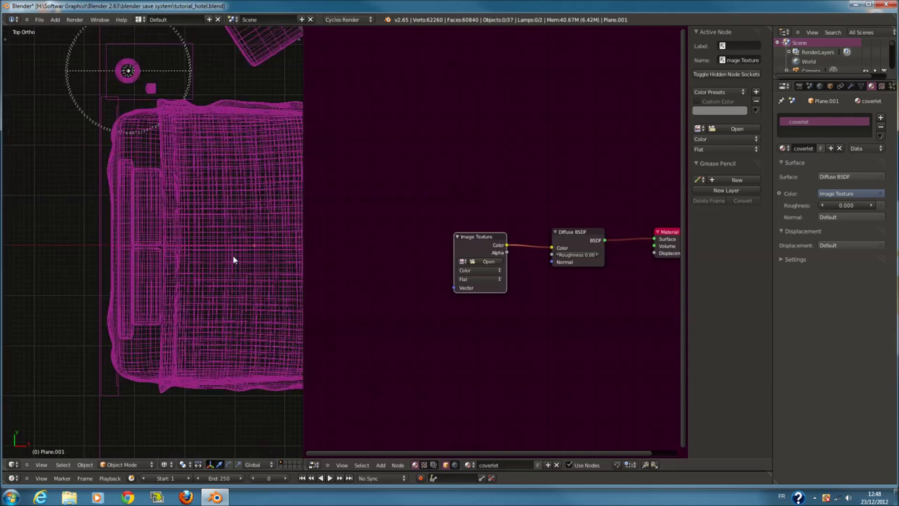
{"action": "key", "text": "a"}
{"action": "scroll", "coordinate": [234, 256], "scroll_direction": "down", "scroll_amount": 2}
{"action": "key", "text": "a"}
{"action": "middle_click_drag", "start_coordinate": [234, 257], "coordinate": [158, 236], "text": "shift"}
{"action": "left_click", "coordinate": [157, 236]}
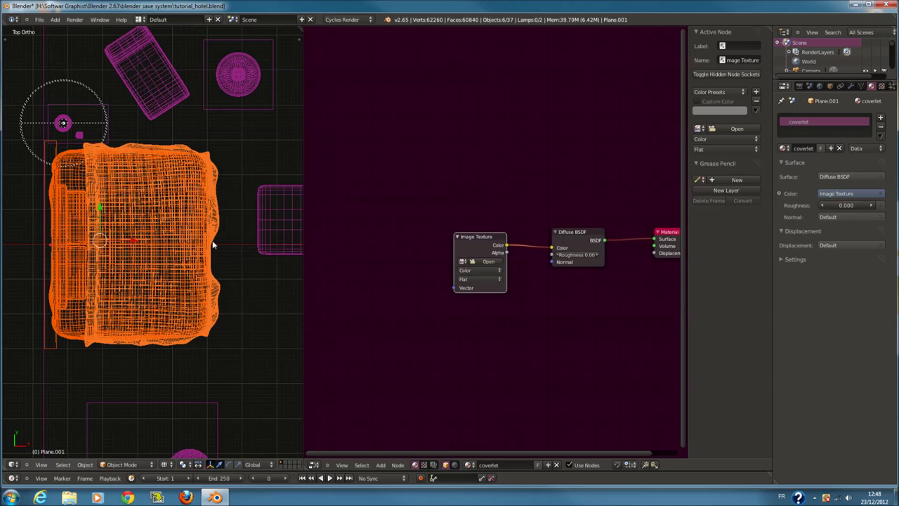
Move the bed to another layer and show only that layer
{"action": "key", "text": "m"}
{"action": "left_click", "coordinate": [293, 258]}
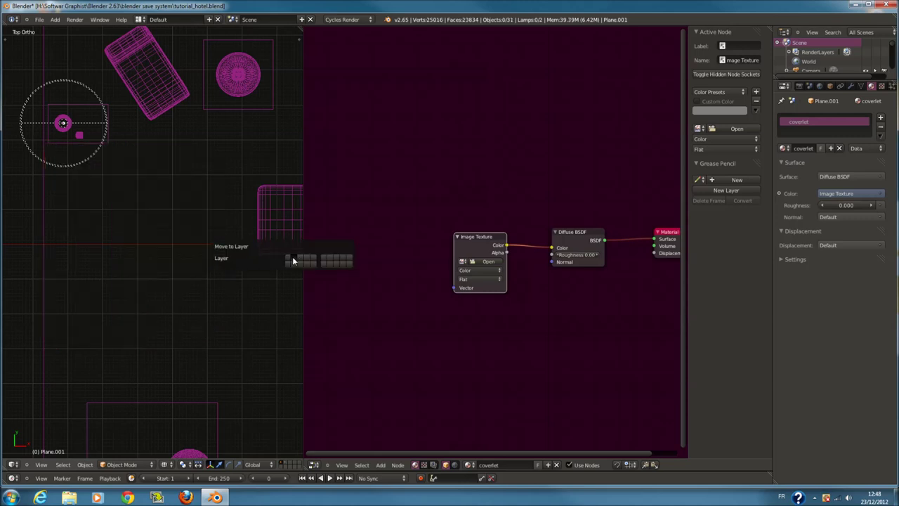
{"action": "left_click", "coordinate": [286, 464]}
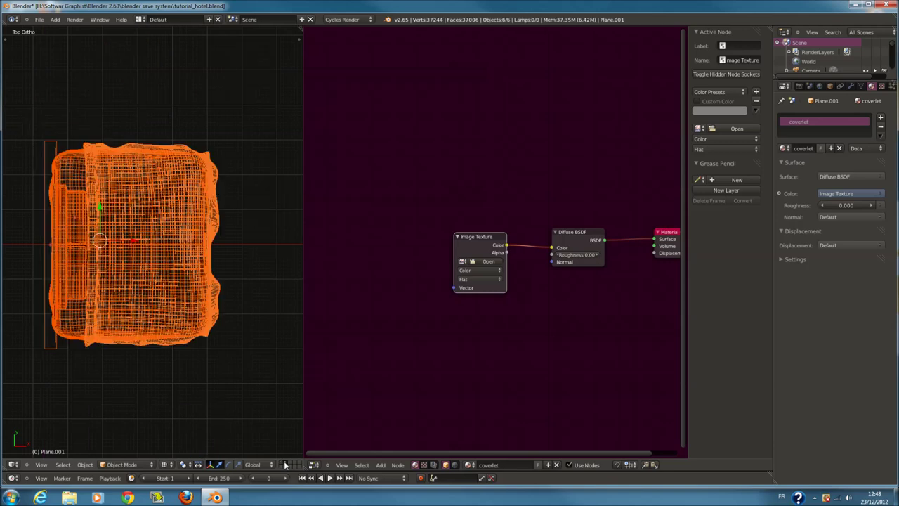
{"action": "key", "text": "KP_0"}
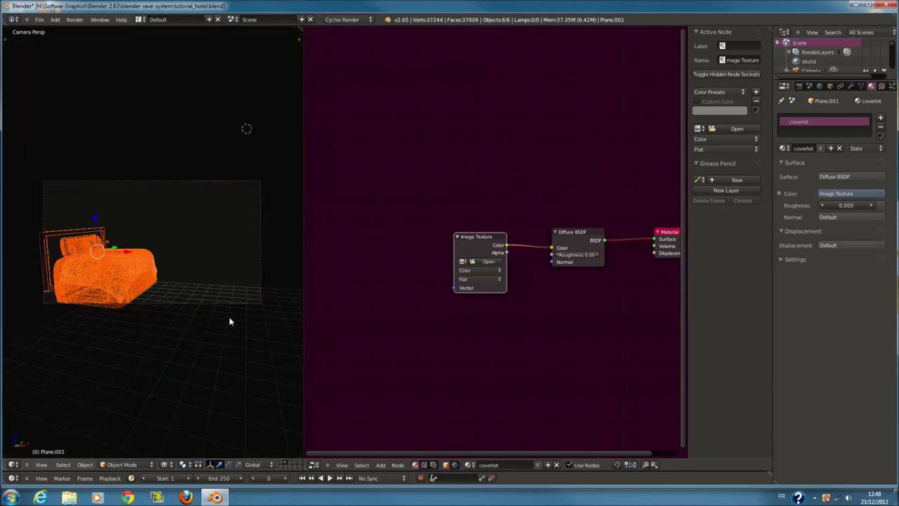
{"action": "key", "text": "z"}
{"action": "middle_click_drag", "start_coordinate": [229, 316], "coordinate": [229, 322]}
{"action": "scroll", "coordinate": [229, 322], "scroll_direction": "down", "scroll_amount": 3}
{"action": "middle_click_drag", "start_coordinate": [205, 203], "coordinate": [182, 316]}
{"action": "key", "text": "shift+a"}
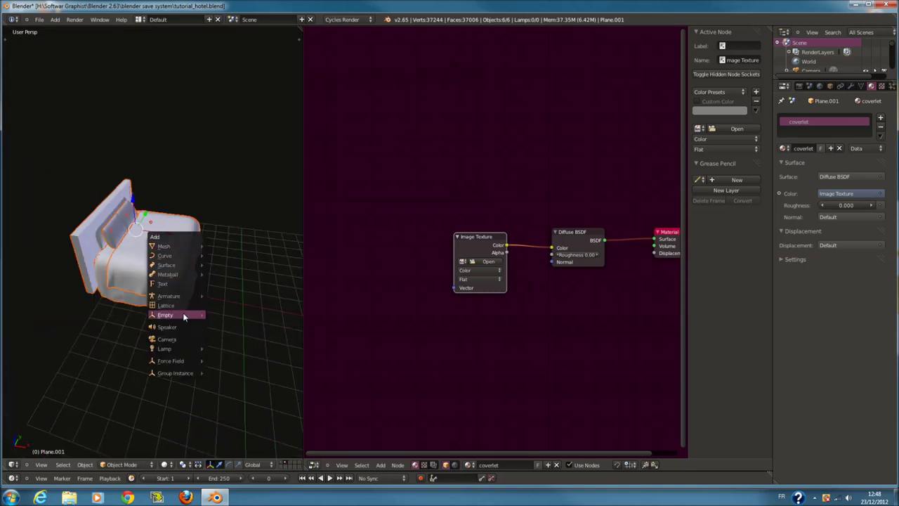
Add a Sun lamp and rotate it around the Y axis
{"action": "mouse_move", "coordinate": [164, 348]}
{"action": "left_click", "coordinate": [222, 359]}
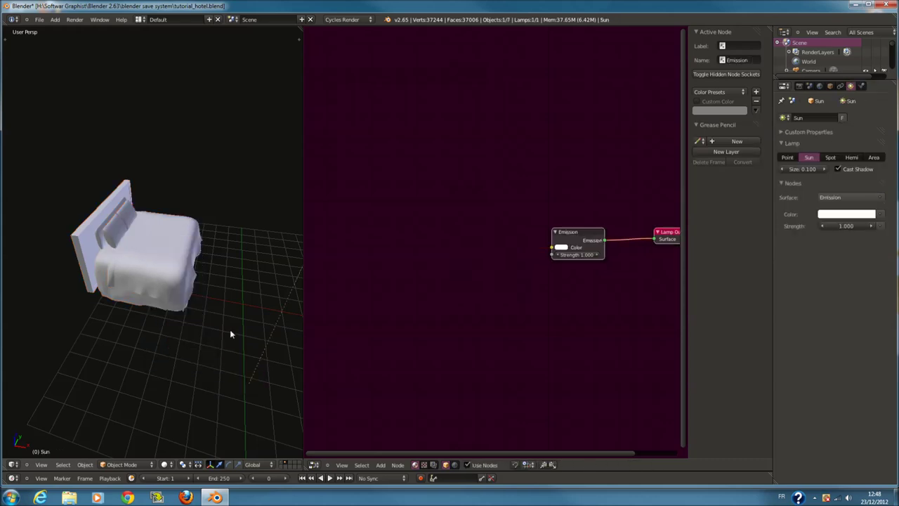
{"action": "key", "text": "r"}
{"action": "right_click", "coordinate": [255, 255]}
{"action": "key", "text": "r"}
{"action": "key", "text": "x"}
{"action": "key", "text": "z"}
{"action": "key", "text": "y"}
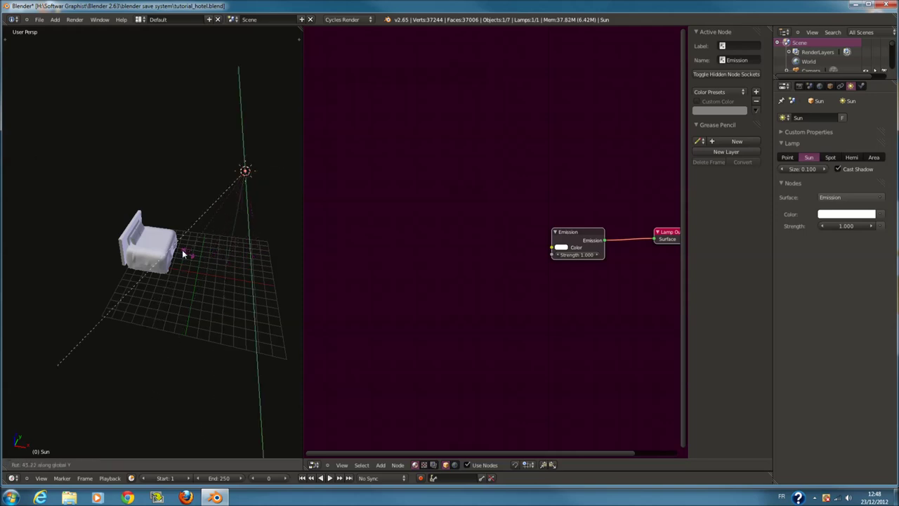
{"action": "left_click", "coordinate": [180, 252]}
{"action": "scroll", "coordinate": [174, 307], "scroll_direction": "up", "scroll_amount": 3}
Switch the viewport to Rendered preview and widen the 3D view
{"action": "left_click", "coordinate": [160, 461]}
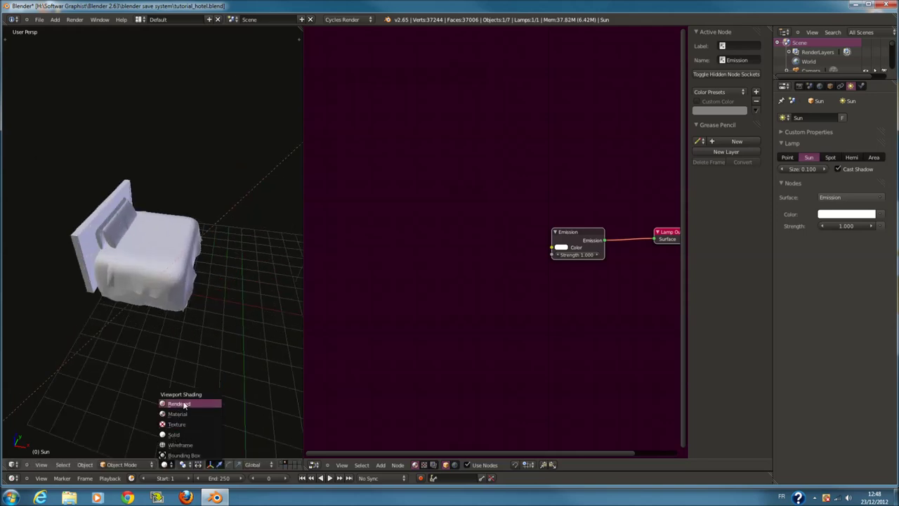
{"action": "left_click", "coordinate": [175, 405]}
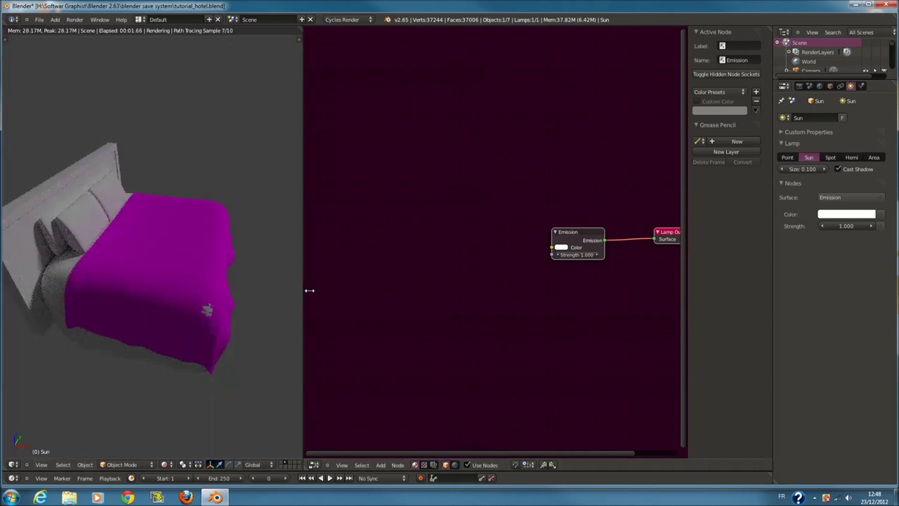
{"action": "left_click_drag", "start_coordinate": [303, 291], "coordinate": [353, 298]}
{"action": "scroll", "coordinate": [421, 315], "scroll_direction": "down", "scroll_amount": 3}
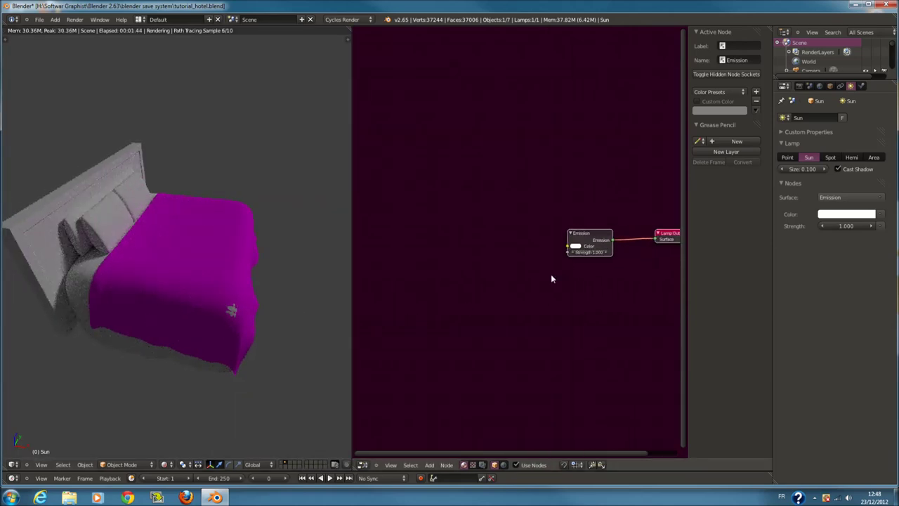
Select the bed coverlet and browse the recent texture folder for its Image Texture
{"action": "right_click", "coordinate": [243, 222]}
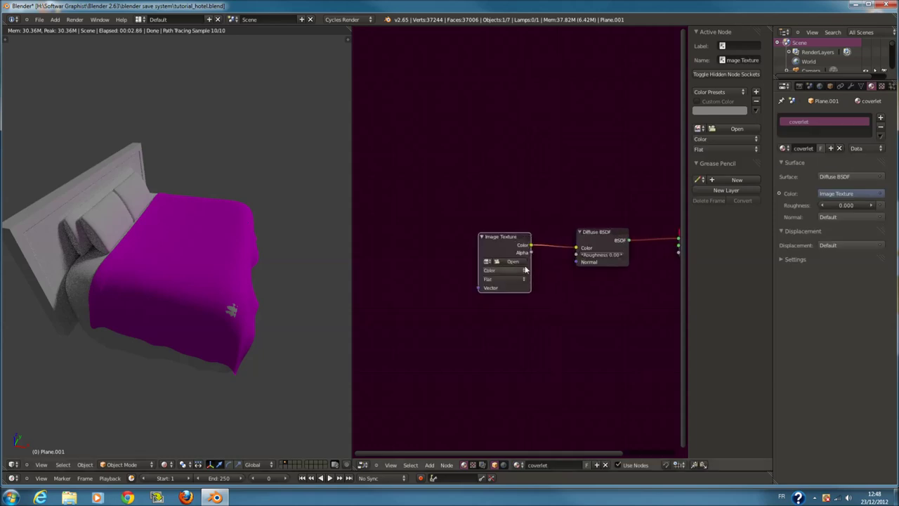
{"action": "left_click", "coordinate": [517, 264]}
{"action": "left_click", "coordinate": [31, 226]}
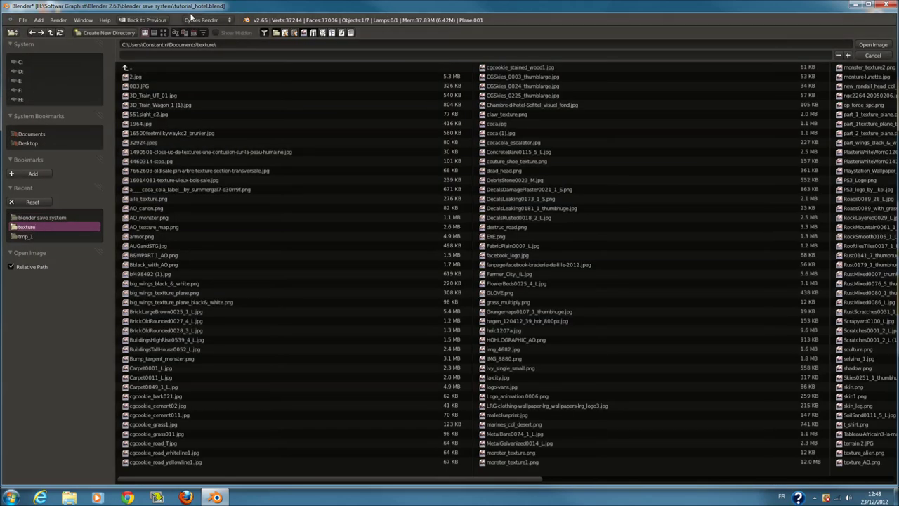
Load WrinklesFoil0016_L.jpg from the thumbnail view into the Image Texture node
{"action": "left_click", "coordinate": [163, 32]}
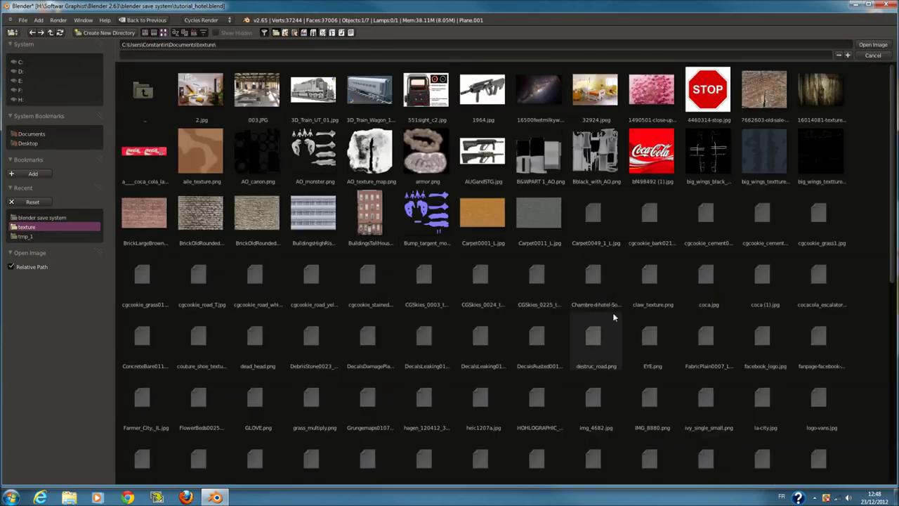
{"action": "scroll", "coordinate": [679, 253], "scroll_direction": "down", "scroll_amount": 1}
{"action": "scroll", "coordinate": [679, 256], "scroll_direction": "down", "scroll_amount": 1}
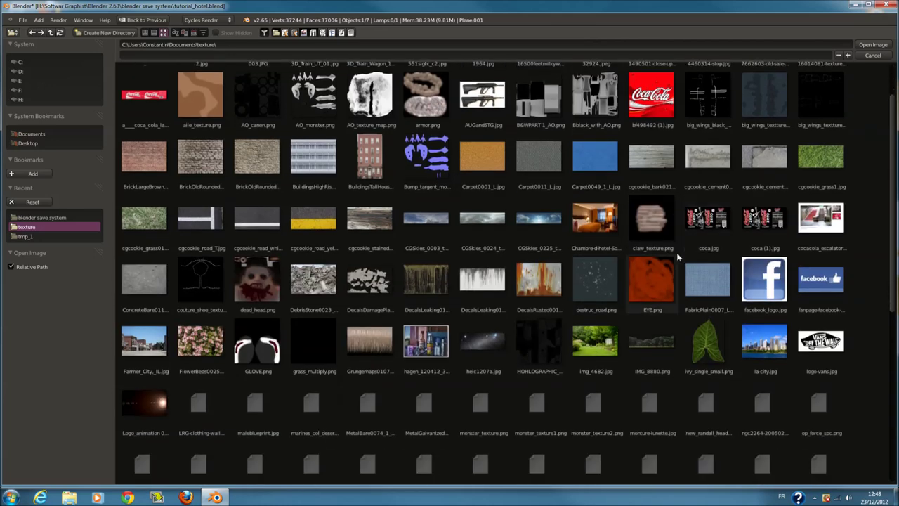
{"action": "scroll", "coordinate": [678, 254], "scroll_direction": "down", "scroll_amount": 1}
{"action": "scroll", "coordinate": [677, 257], "scroll_direction": "down", "scroll_amount": 1}
{"action": "scroll", "coordinate": [677, 259], "scroll_direction": "down", "scroll_amount": 2}
{"action": "scroll", "coordinate": [674, 266], "scroll_direction": "down", "scroll_amount": 2}
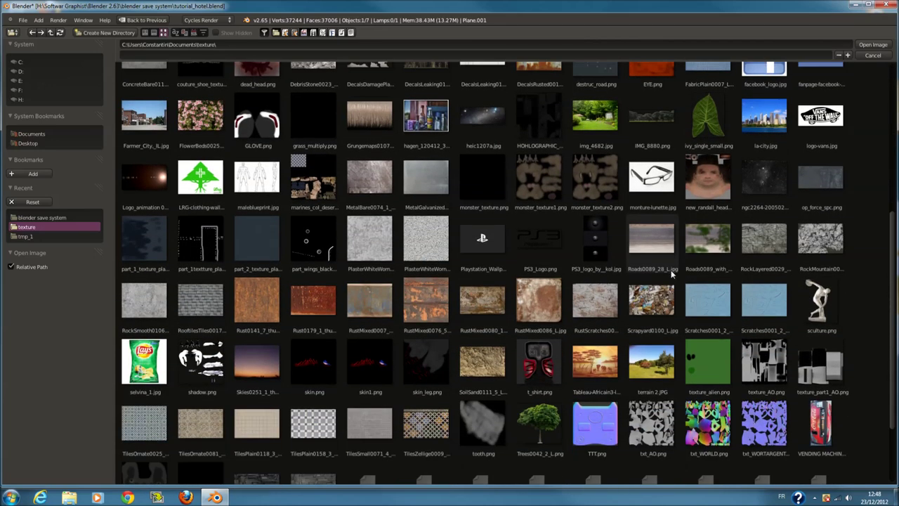
{"action": "scroll", "coordinate": [670, 270], "scroll_direction": "down", "scroll_amount": 2}
{"action": "scroll", "coordinate": [697, 260], "scroll_direction": "down", "scroll_amount": 1}
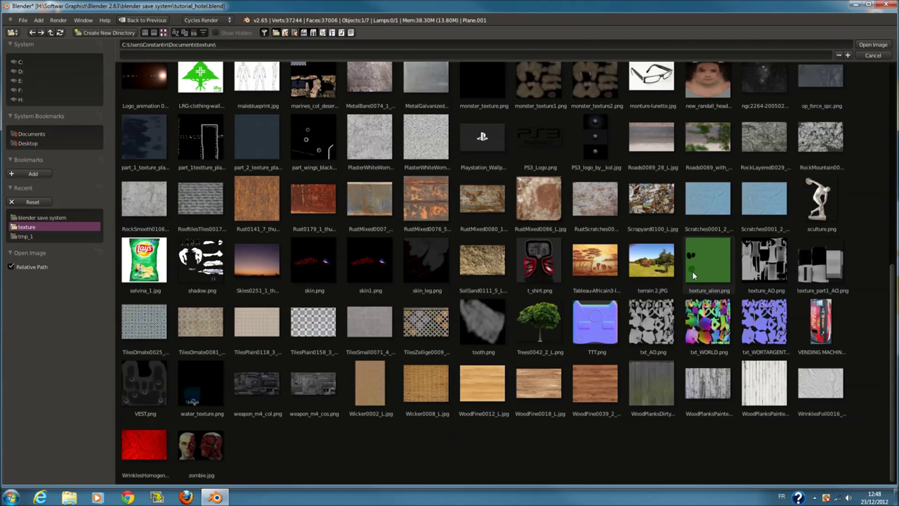
{"action": "left_click", "coordinate": [817, 397]}
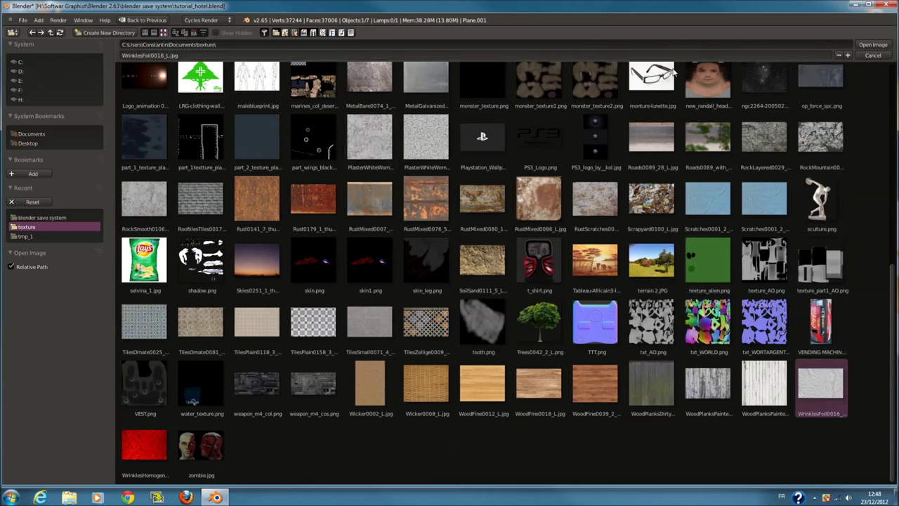
{"action": "left_click", "coordinate": [873, 44]}
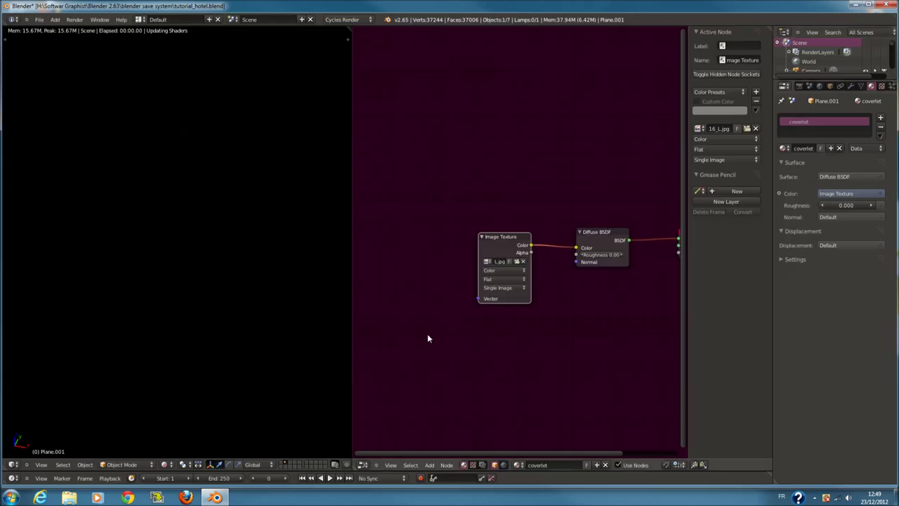
{"action": "scroll", "coordinate": [541, 302], "scroll_direction": "up", "scroll_amount": 1}
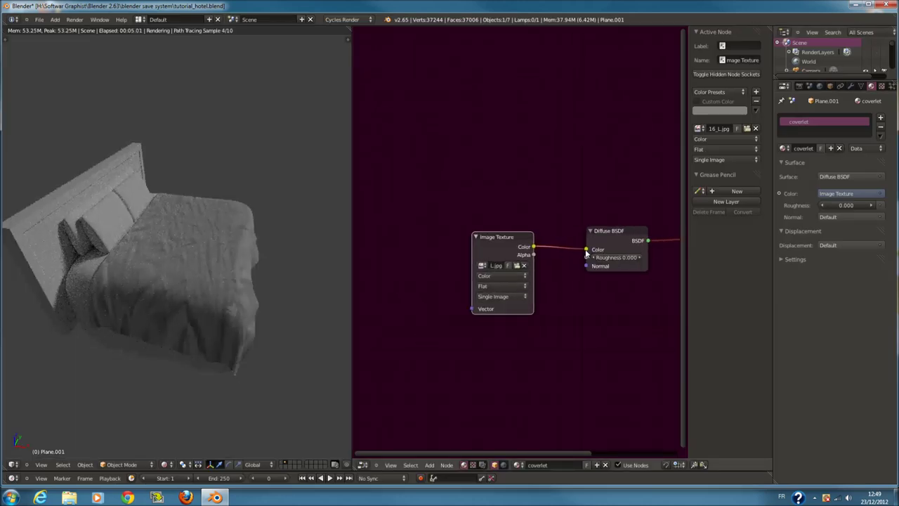
Relink the image texture from Diffuse Color to the Diffuse Roughness input
{"action": "left_click_drag", "start_coordinate": [586, 250], "coordinate": [586, 258]}
{"action": "mouse_move", "coordinate": [604, 323]}
{"action": "middle_mouse_down"}
{"action": "mouse_move", "coordinate": [534, 285]}
{"action": "mouse_move", "coordinate": [473, 272]}
{"action": "middle_mouse_up"}
{"action": "key", "text": "shift+a"}
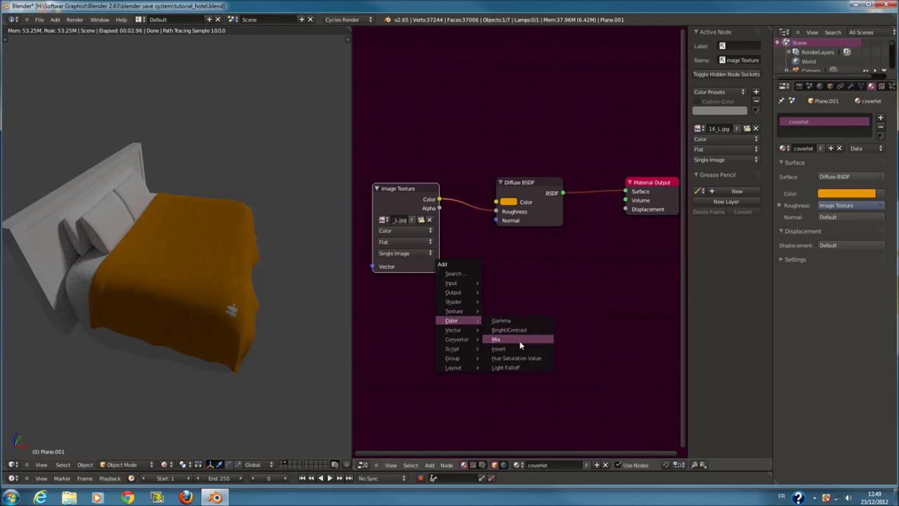
Add a Mix node taking the image texture into Color2 and feeding Displacement
{"action": "left_click", "coordinate": [519, 341]}
{"action": "left_click_drag", "start_coordinate": [440, 200], "coordinate": [520, 380]}
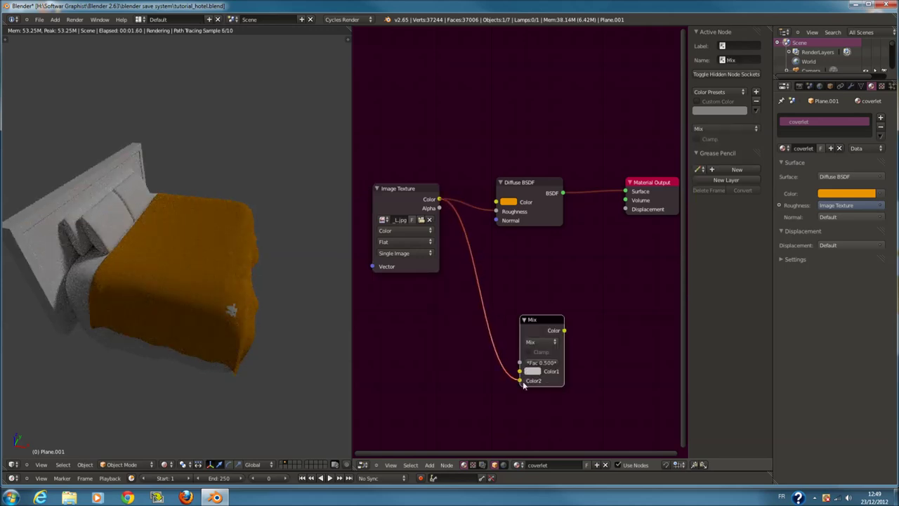
{"action": "left_click_drag", "start_coordinate": [564, 330], "coordinate": [625, 209]}
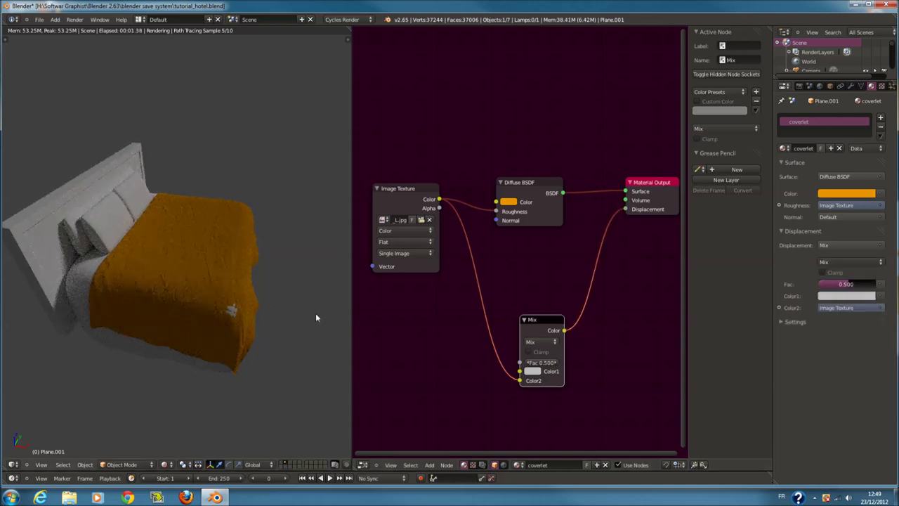
{"action": "scroll", "coordinate": [315, 317], "scroll_direction": "up", "scroll_amount": 5}
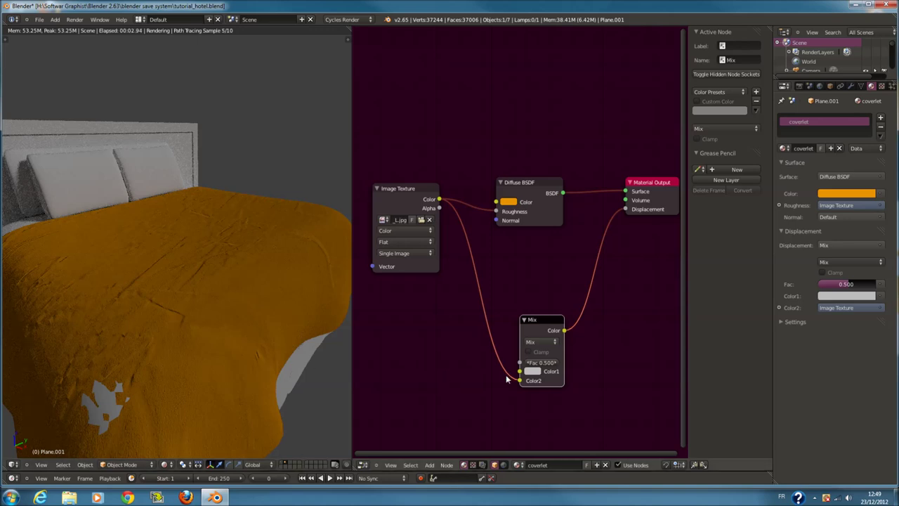
Set the Mix node's blend type to Multiply and Color1 to 0.285 grey
{"action": "left_click", "coordinate": [535, 371]}
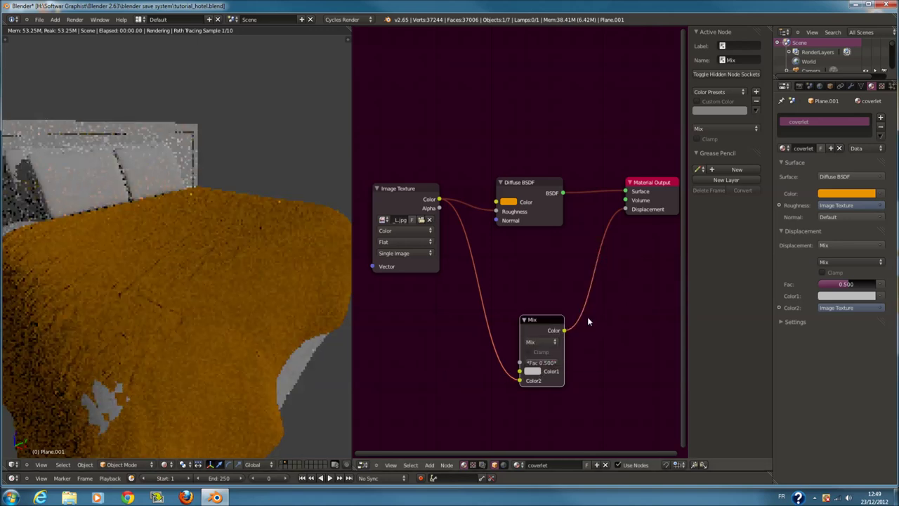
{"action": "left_click", "coordinate": [541, 342]}
{"action": "left_click", "coordinate": [538, 325]}
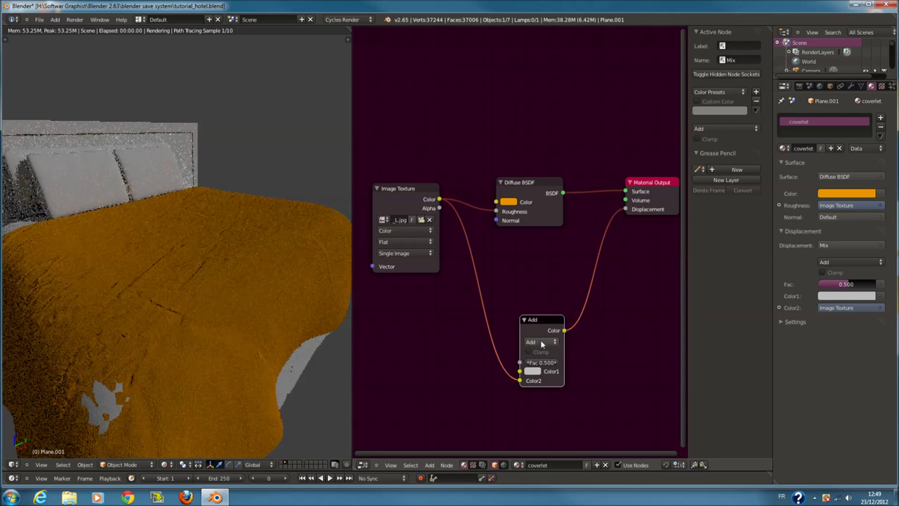
{"action": "left_click", "coordinate": [541, 342]}
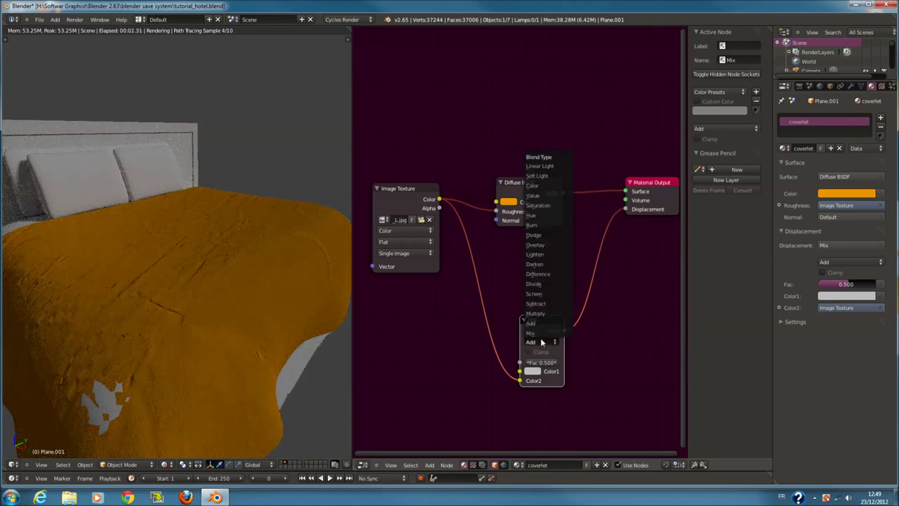
{"action": "left_click", "coordinate": [535, 313]}
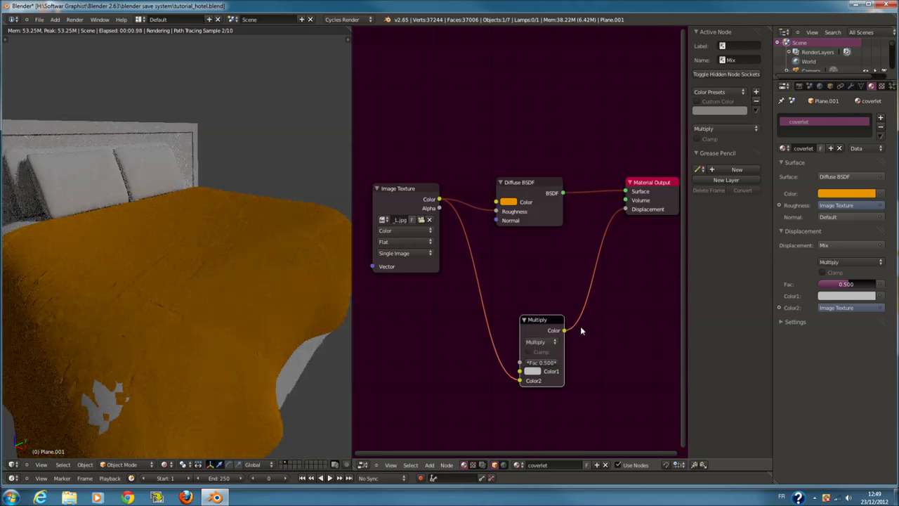
{"action": "left_click", "coordinate": [547, 371]}
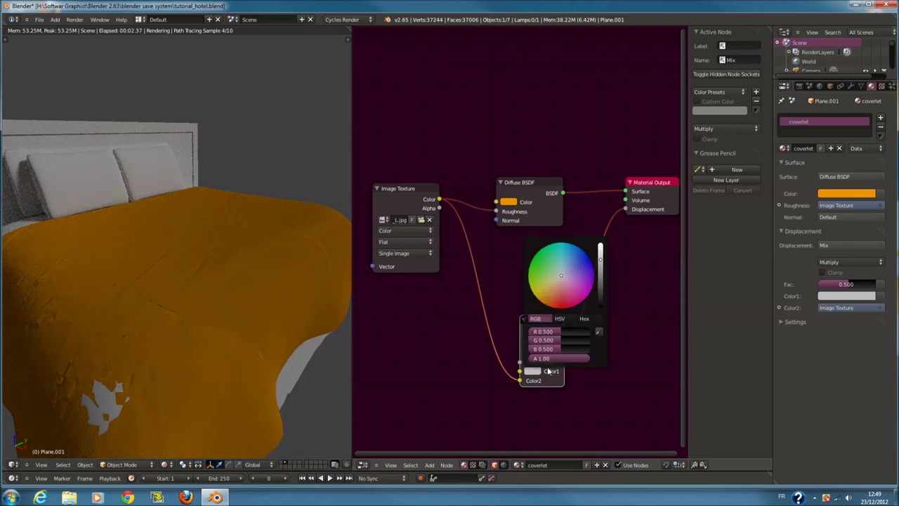
{"action": "left_click_drag", "start_coordinate": [602, 265], "coordinate": [602, 296]}
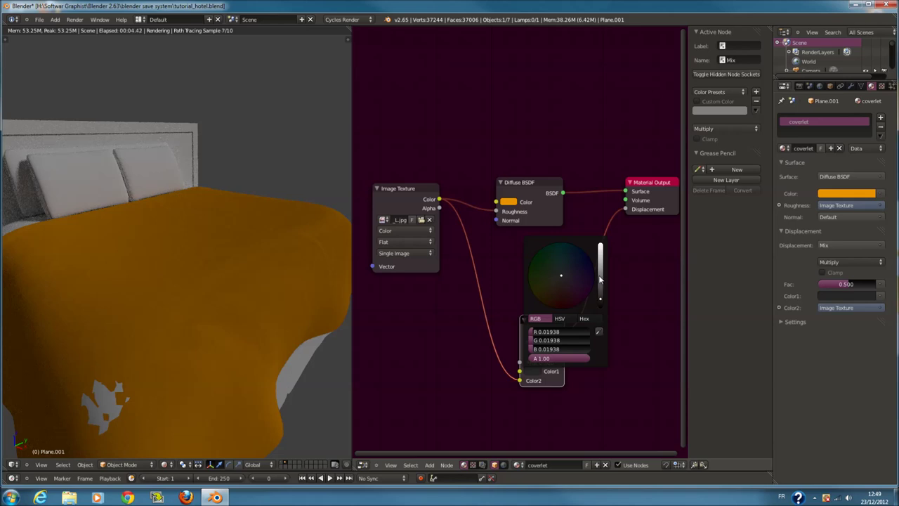
{"action": "left_click_drag", "start_coordinate": [600, 280], "coordinate": [600, 274]}
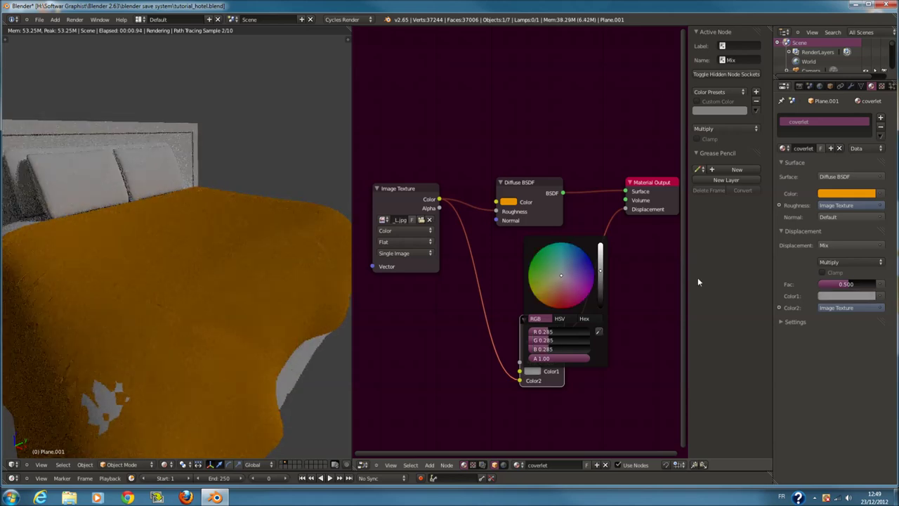
{"action": "key", "text": "s"}
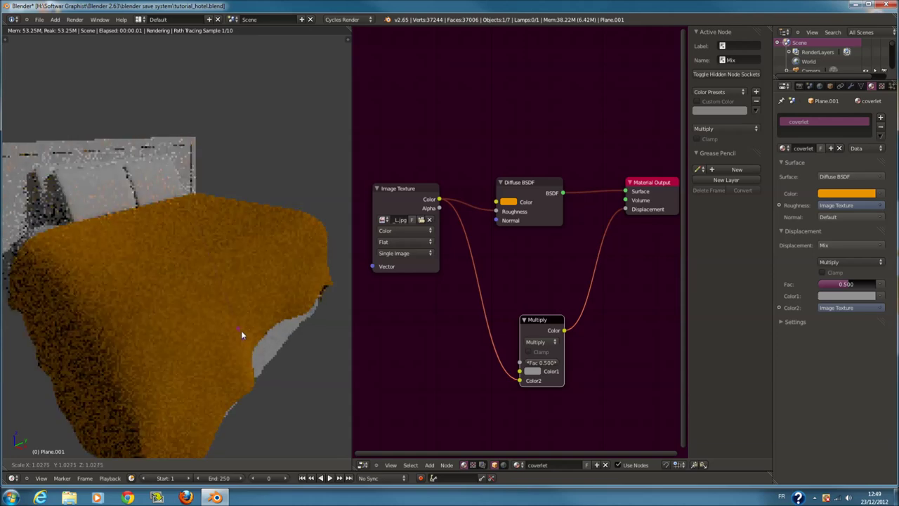
Cancel the resize, switch to solid shading, and darken the coverlet's orange colour
{"action": "right_click", "coordinate": [241, 329]}
{"action": "left_click", "coordinate": [164, 464]}
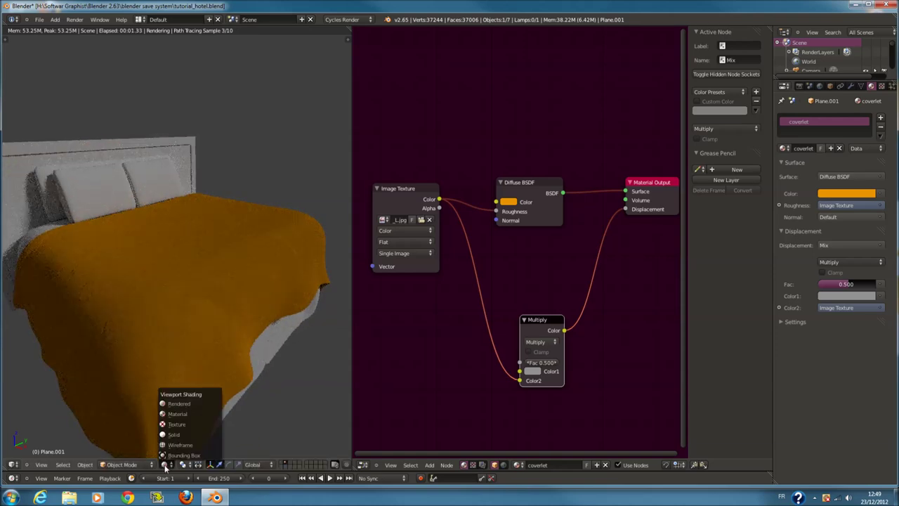
{"action": "left_click", "coordinate": [183, 436]}
{"action": "left_click", "coordinate": [847, 193]}
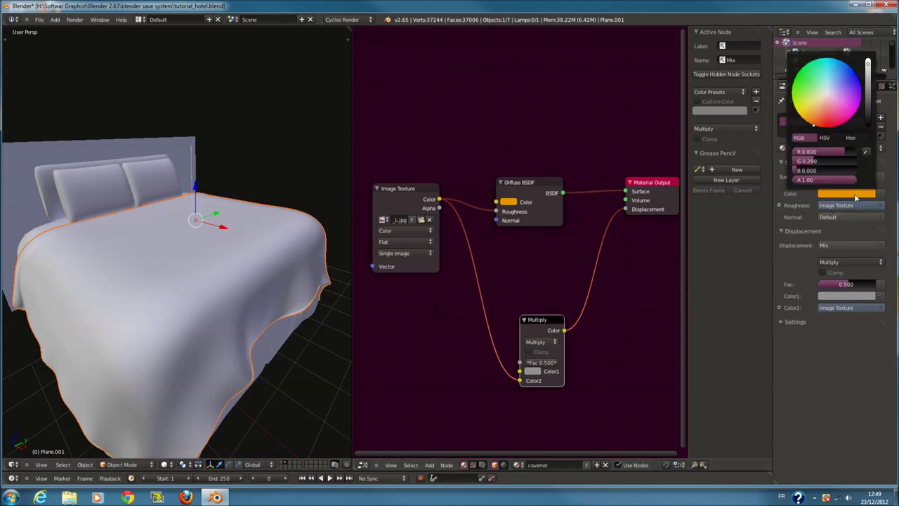
{"action": "left_click_drag", "start_coordinate": [821, 126], "coordinate": [817, 131]}
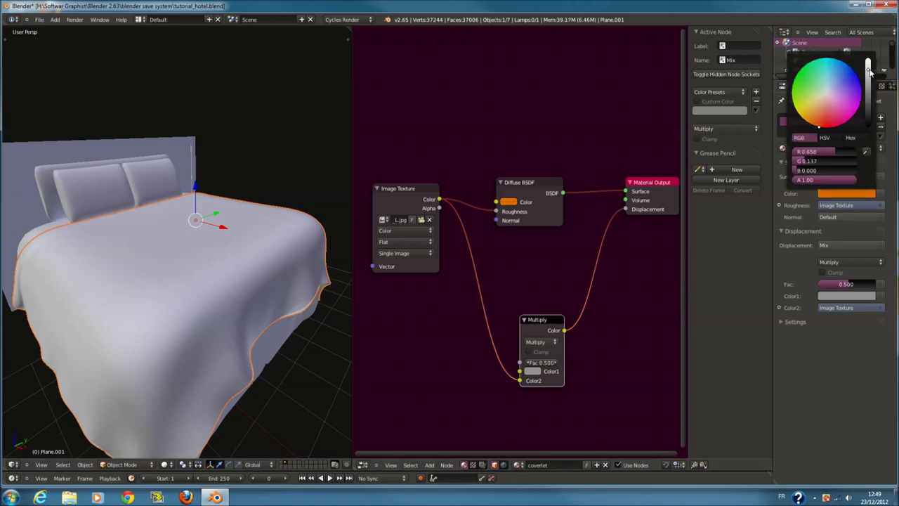
{"action": "scroll", "coordinate": [371, 197], "scroll_direction": "down", "scroll_amount": 2}
Select the headboard cushion and inspect it in edit mode from the right side
{"action": "mouse_move", "coordinate": [330, 232]}
{"action": "middle_mouse_down"}
{"action": "mouse_move", "coordinate": [287, 264]}
{"action": "mouse_move", "coordinate": [237, 248]}
{"action": "mouse_move", "coordinate": [167, 197]}
{"action": "middle_mouse_up"}
{"action": "right_click", "coordinate": [206, 216]}
{"action": "key", "text": "KP_3"}
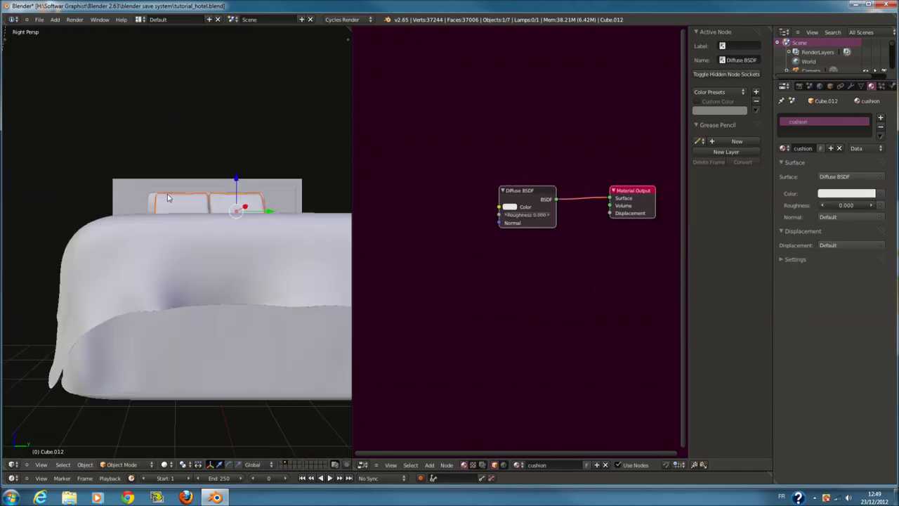
{"action": "key", "text": "KP_5"}
{"action": "key", "text": "Tab"}
{"action": "scroll", "coordinate": [241, 234], "scroll_direction": "up", "scroll_amount": 1}
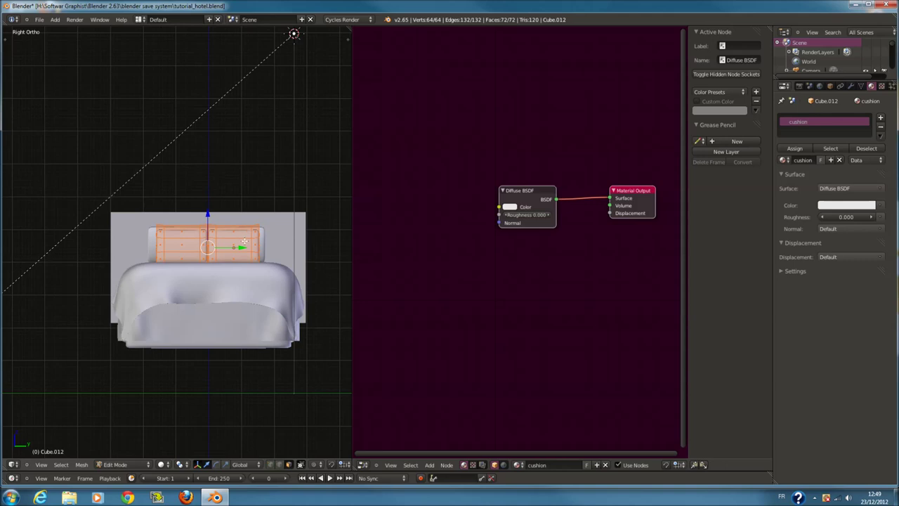
{"action": "key", "text": "w"}
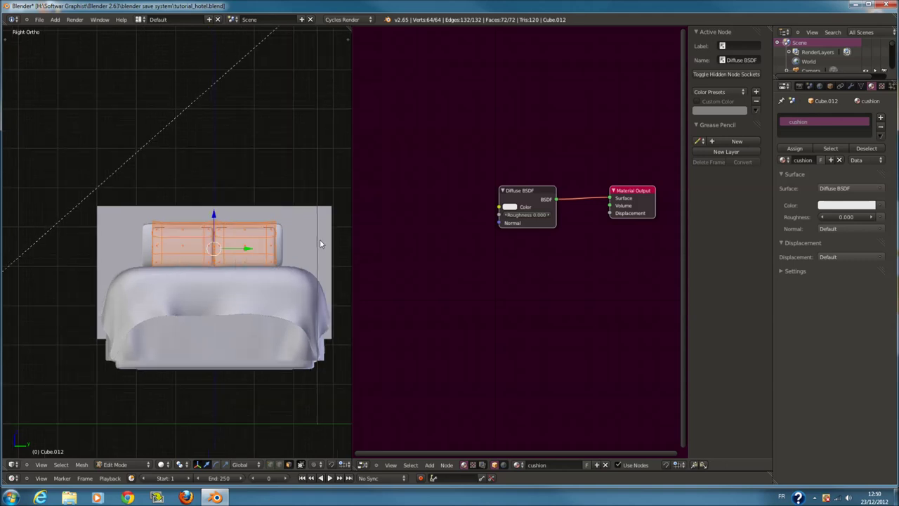
{"action": "key", "text": "Tab"}
Give the cushion material an Image Texture using the loaded wrinkle JPG, linked into Diffuse
{"action": "key", "text": "shift+a"}
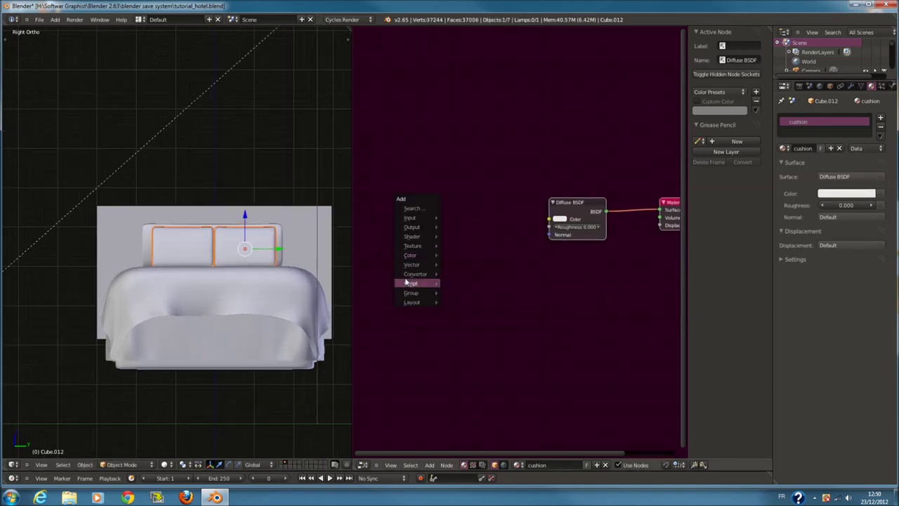
{"action": "mouse_move", "coordinate": [413, 246]}
{"action": "left_click", "coordinate": [465, 247]}
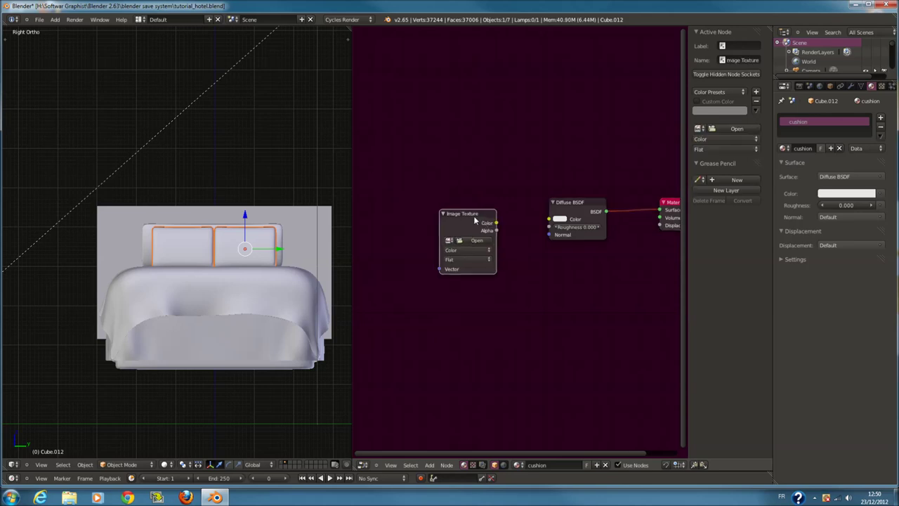
{"action": "left_click_drag", "start_coordinate": [522, 227], "coordinate": [550, 219]}
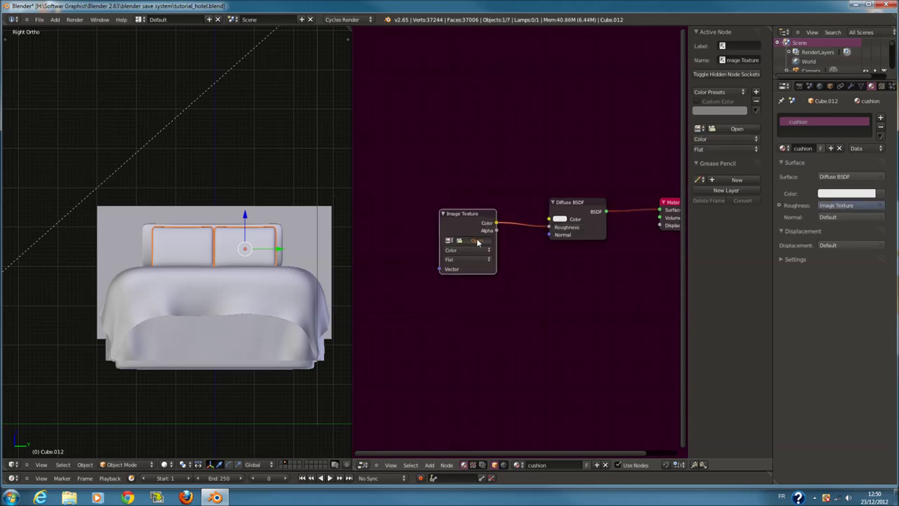
{"action": "left_click", "coordinate": [477, 241]}
{"action": "left_click", "coordinate": [27, 219]}
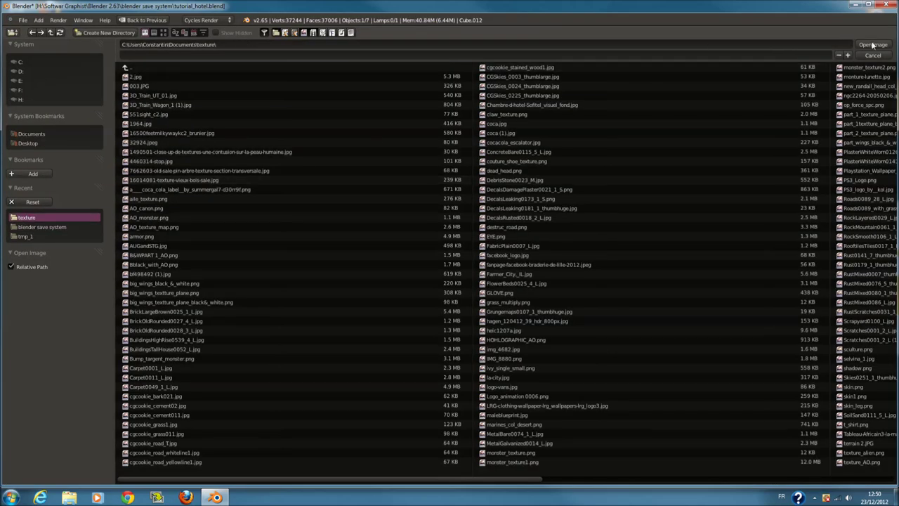
{"action": "key", "text": "Escape"}
{"action": "left_click", "coordinate": [449, 240]}
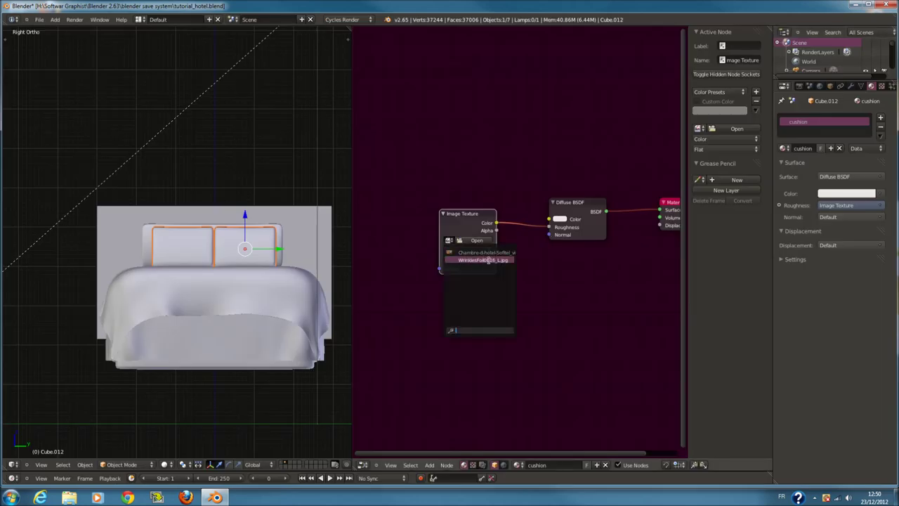
{"action": "left_click", "coordinate": [471, 256]}
Join the left and right cushions into one object
{"action": "mouse_move", "coordinate": [316, 269]}
{"action": "middle_mouse_down"}
{"action": "mouse_move", "coordinate": [285, 281]}
{"action": "mouse_move", "coordinate": [190, 235]}
{"action": "middle_mouse_up"}
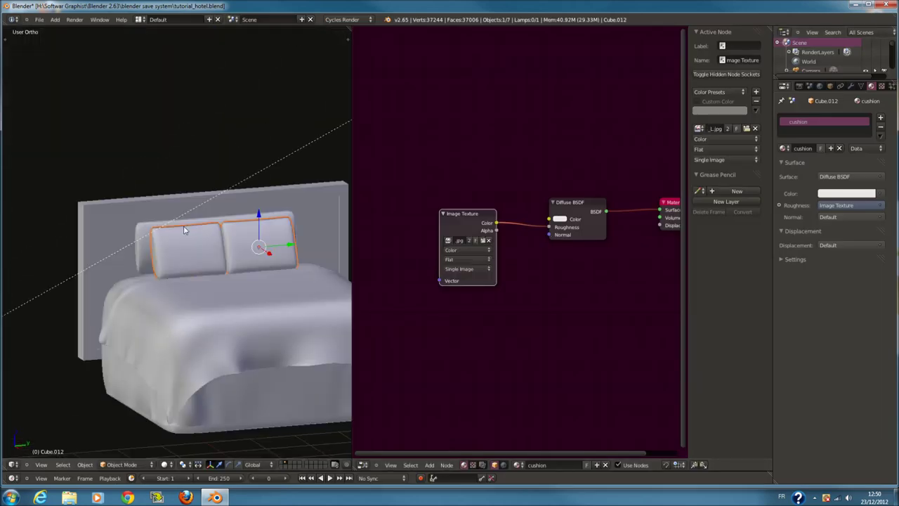
{"action": "right_click", "coordinate": [188, 230]}
{"action": "right_click", "coordinate": [239, 246]}
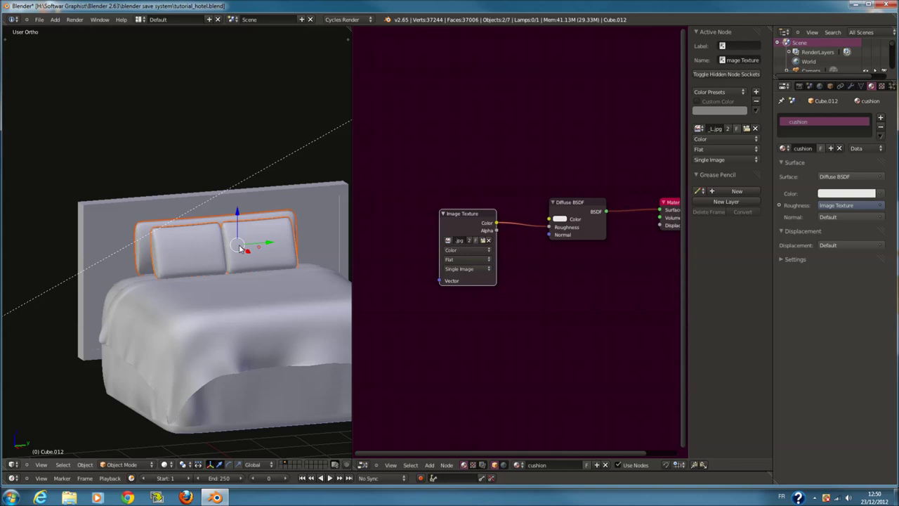
{"action": "key", "text": "ctrl+j"}
{"action": "key", "text": "Tab"}
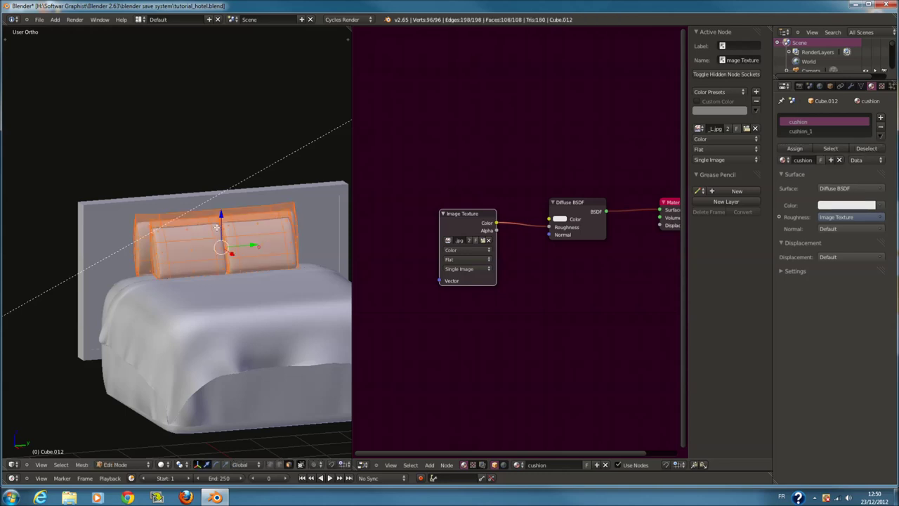
{"action": "key", "text": "Tab"}
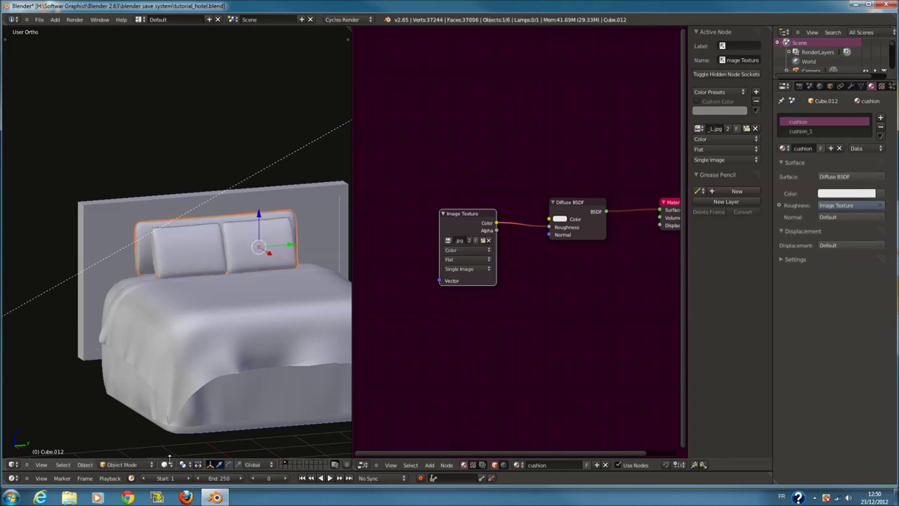
{"action": "left_click", "coordinate": [166, 465]}
Preview the bed in Rendered shading, zooming in on the cushions and back out, then select the bed cover
{"action": "left_click", "coordinate": [179, 401]}
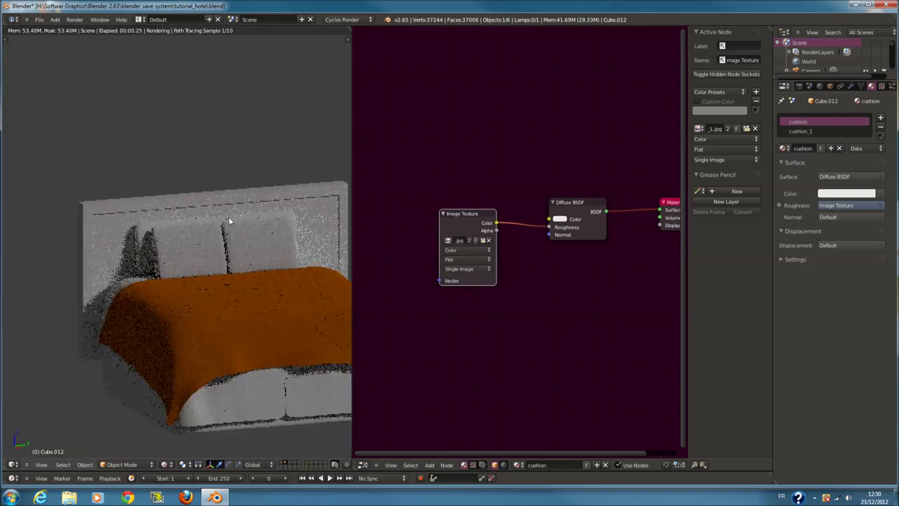
{"action": "scroll", "coordinate": [235, 248], "scroll_direction": "up", "scroll_amount": 3}
{"action": "scroll", "coordinate": [235, 248], "scroll_direction": "up", "scroll_amount": 2}
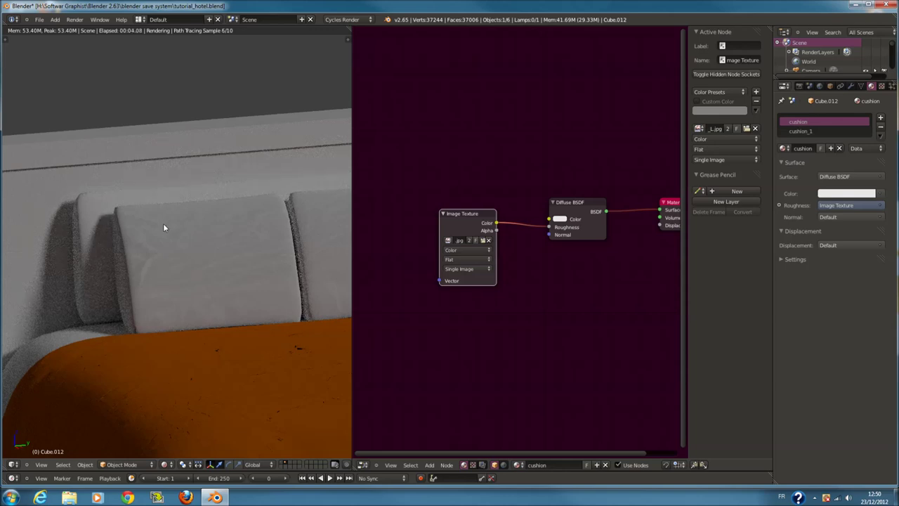
{"action": "left_click", "coordinate": [181, 466]}
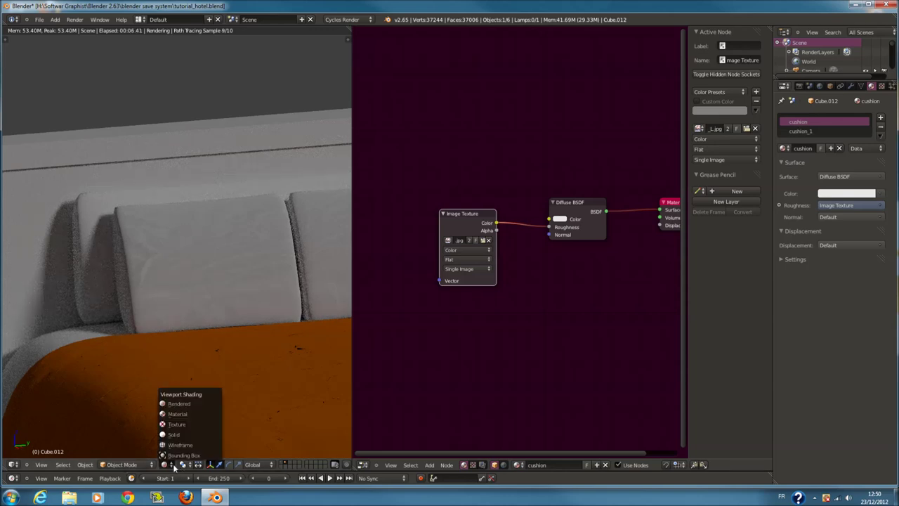
{"action": "scroll", "coordinate": [299, 371], "scroll_direction": "down", "scroll_amount": 2}
{"action": "scroll", "coordinate": [295, 371], "scroll_direction": "down", "scroll_amount": 2}
{"action": "scroll", "coordinate": [291, 372], "scroll_direction": "down", "scroll_amount": 3}
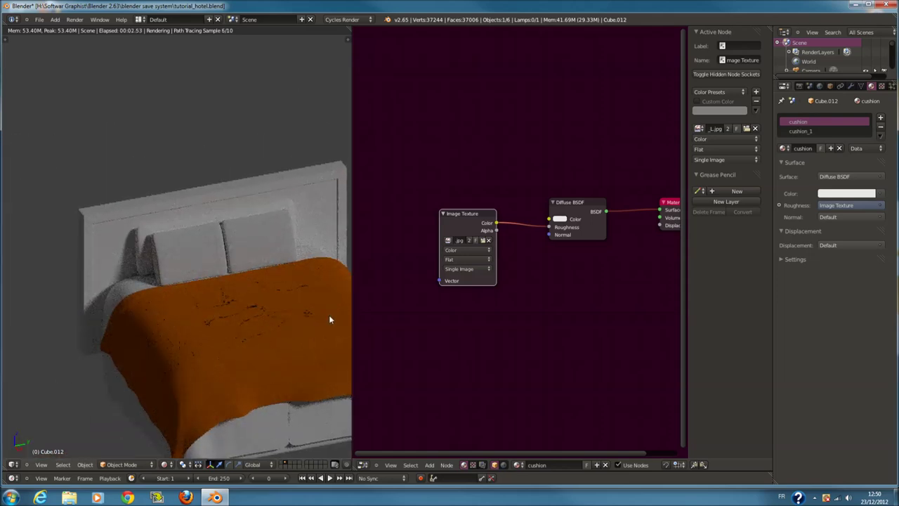
{"action": "right_click", "coordinate": [317, 319]}
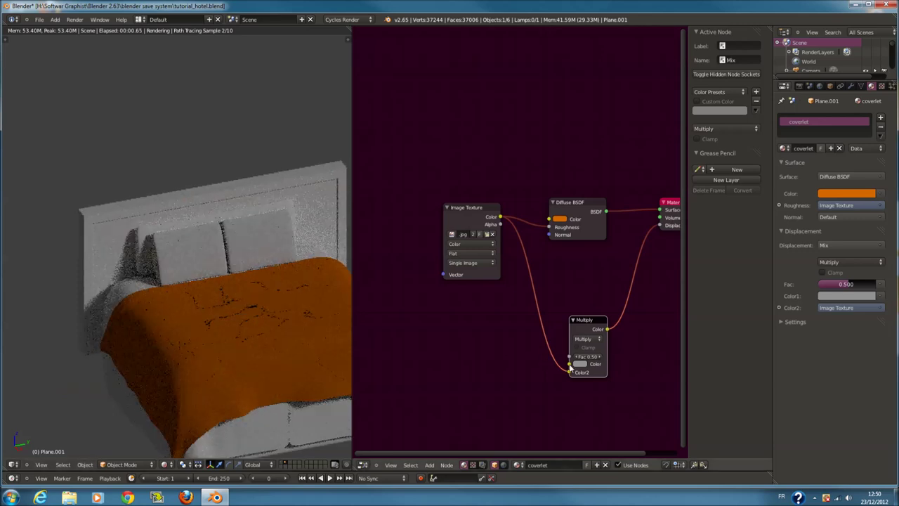
Set the coverlet mix node to Multiply with a mid-grey Color1
{"action": "left_click", "coordinate": [586, 338]}
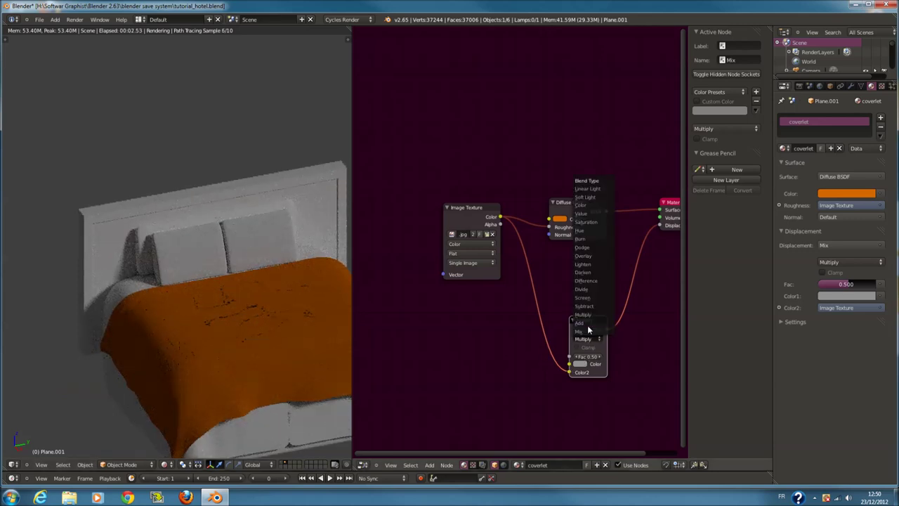
{"action": "left_click", "coordinate": [589, 325]}
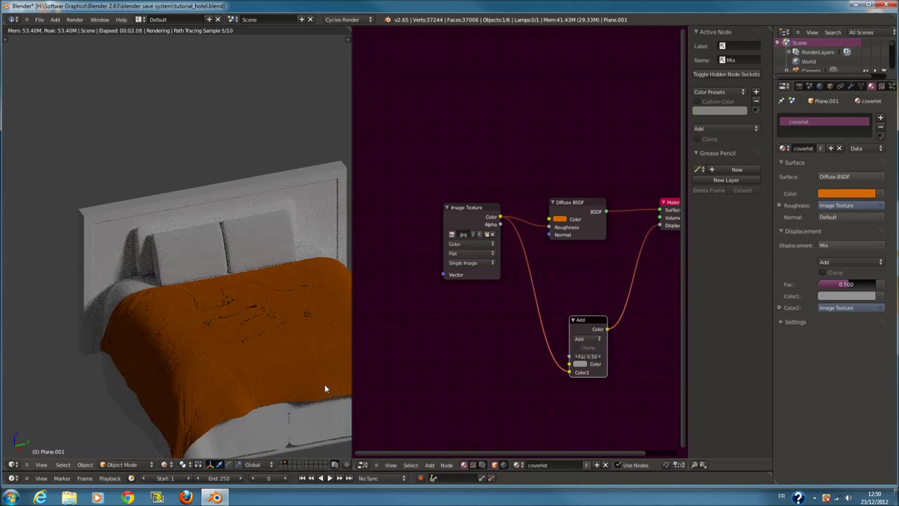
{"action": "left_click", "coordinate": [588, 339]}
{"action": "left_click", "coordinate": [590, 323]}
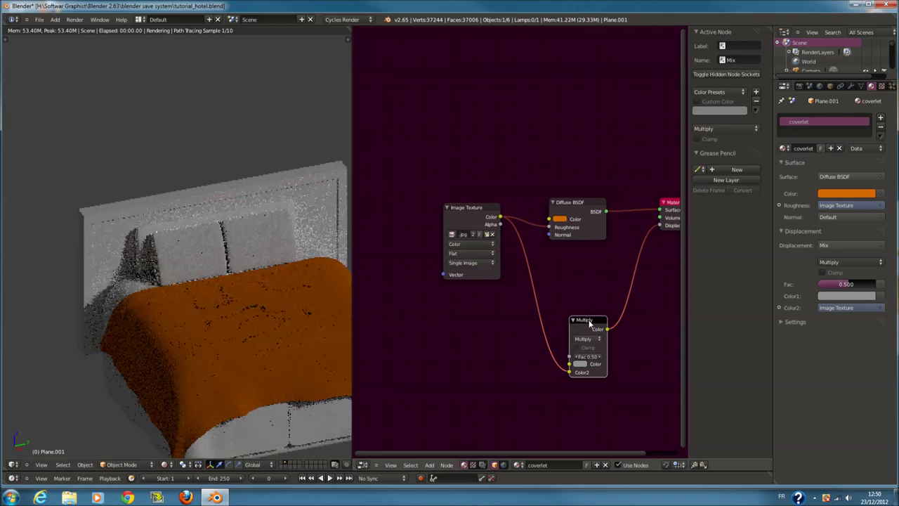
{"action": "left_click", "coordinate": [579, 363]}
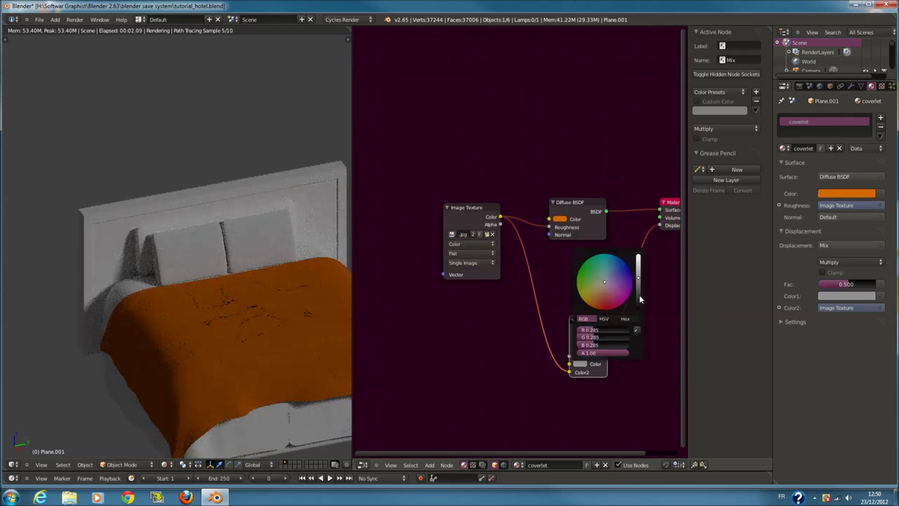
{"action": "left_click_drag", "start_coordinate": [639, 299], "coordinate": [639, 309]}
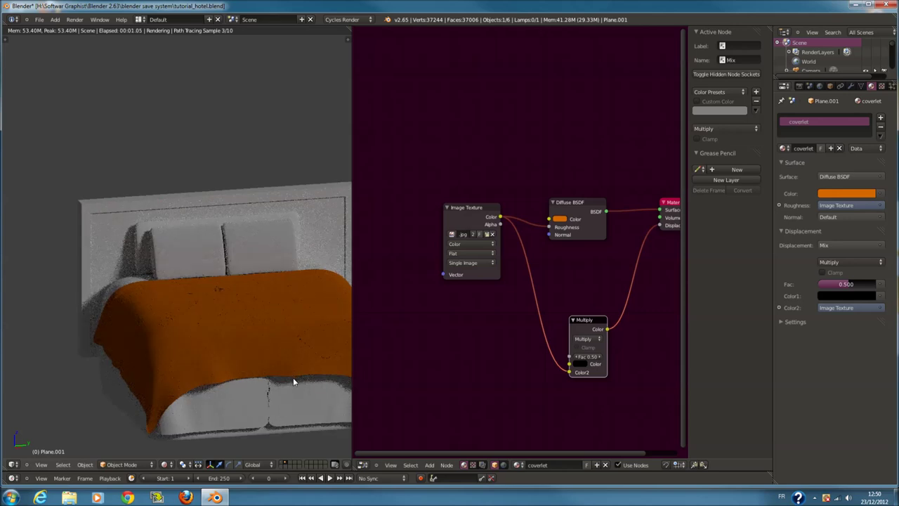
{"action": "left_click", "coordinate": [587, 364]}
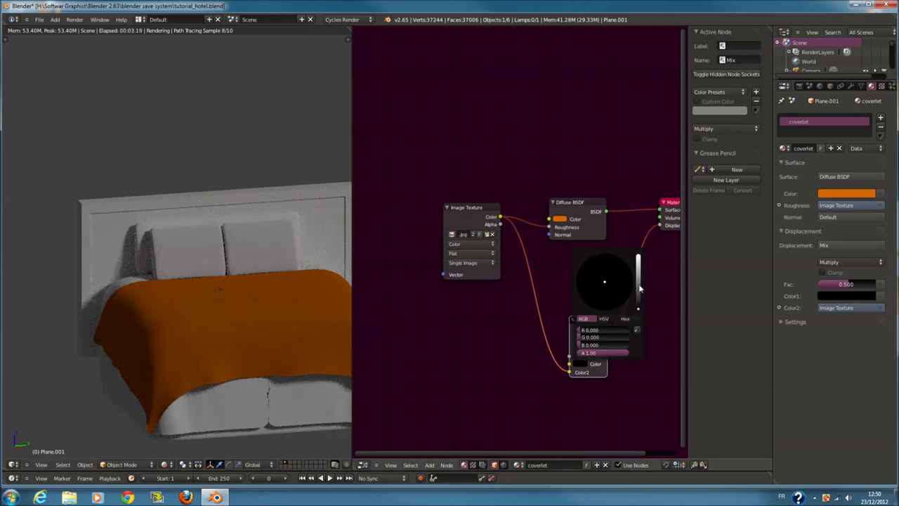
{"action": "left_click", "coordinate": [638, 284]}
Orbit around the bed and switch the viewport to solid shading
{"action": "middle_click_drag", "start_coordinate": [227, 364], "coordinate": [265, 401]}
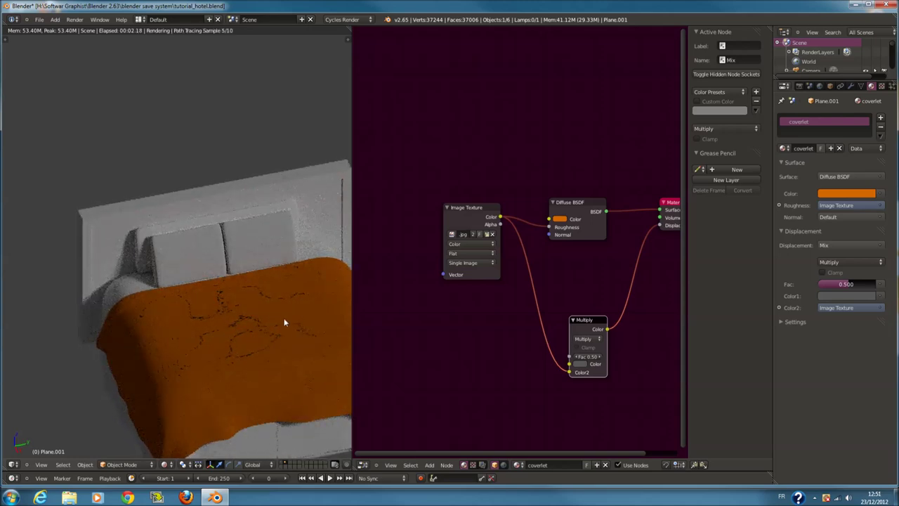
{"action": "left_click", "coordinate": [164, 464]}
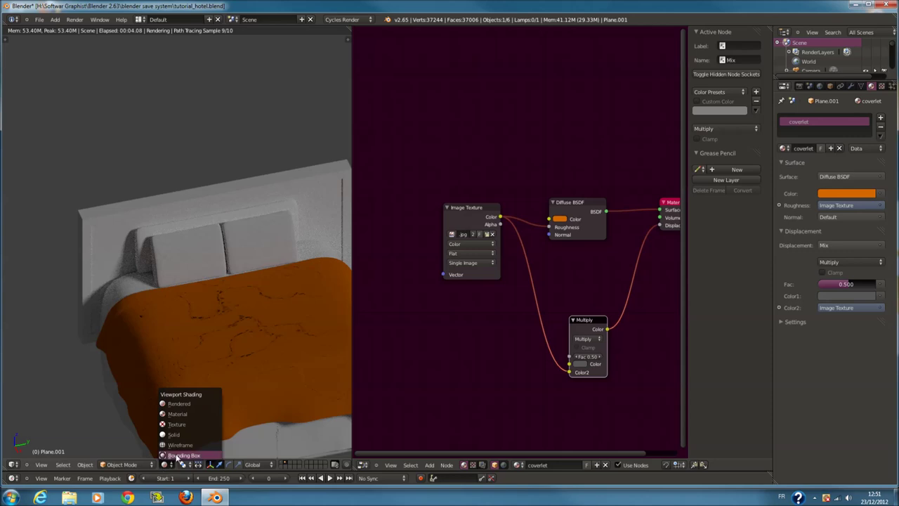
{"action": "left_click", "coordinate": [178, 434]}
UV-project the headboard cushion from the right-side view using Project from View (Bounds)
{"action": "scroll", "coordinate": [210, 227], "scroll_direction": "up", "scroll_amount": 5}
{"action": "right_click", "coordinate": [209, 206]}
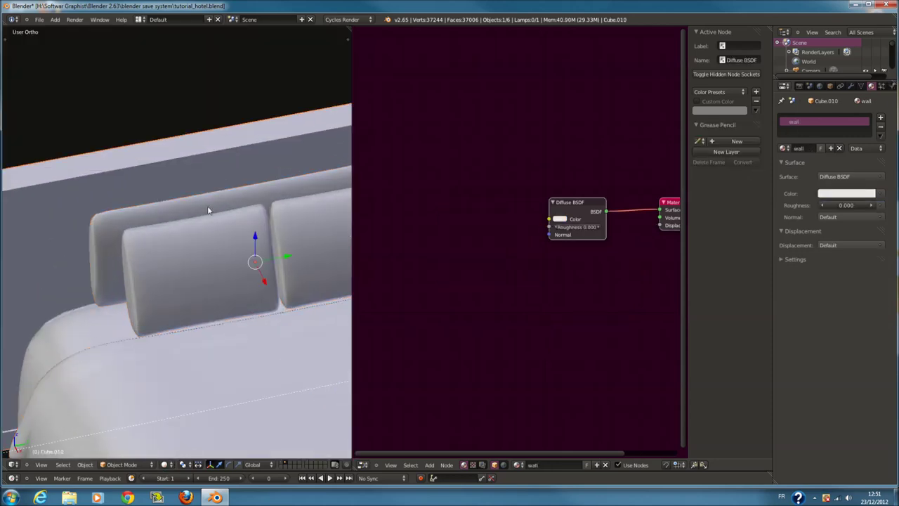
{"action": "right_click", "coordinate": [208, 205]}
{"action": "key", "text": "Tab"}
{"action": "key", "text": "KP_3"}
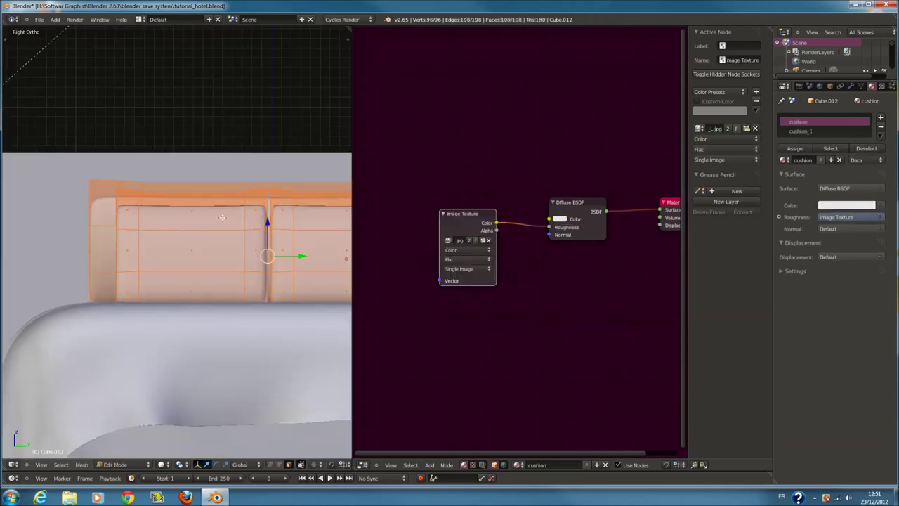
{"action": "scroll", "coordinate": [225, 218], "scroll_direction": "down", "scroll_amount": 2}
{"action": "key", "text": "u"}
{"action": "left_click", "coordinate": [201, 294]}
{"action": "key", "text": "Tab"}
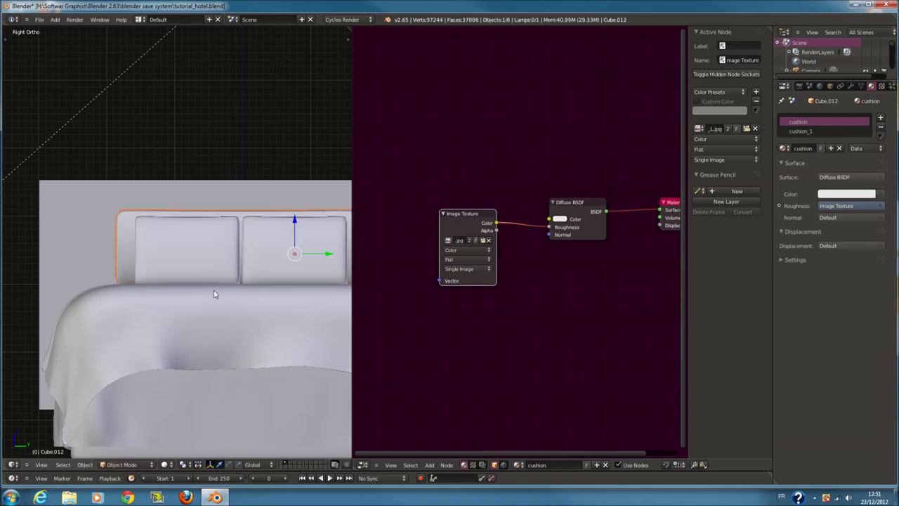
Check the cushions in Rendered shading, then return the viewport to Solid
{"action": "middle_click_drag", "start_coordinate": [215, 295], "coordinate": [190, 419]}
{"action": "left_click", "coordinate": [164, 464]}
{"action": "left_click", "coordinate": [179, 404]}
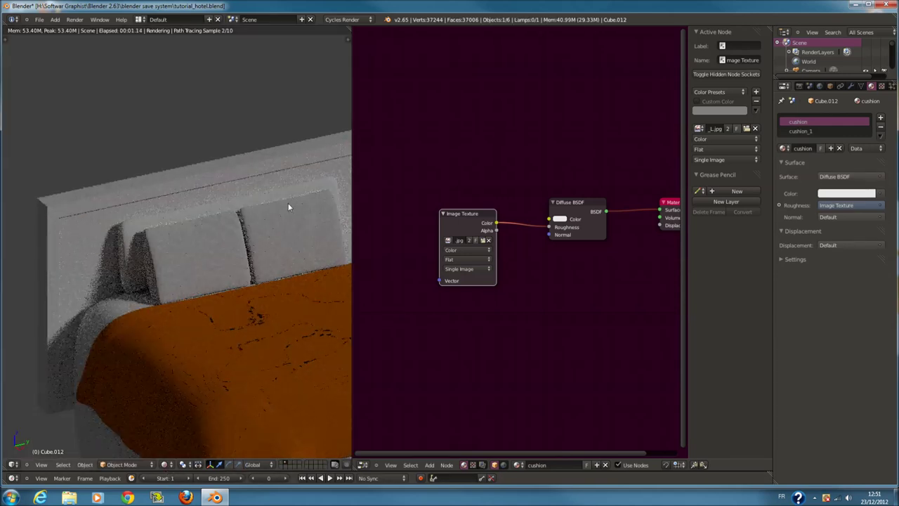
{"action": "scroll", "coordinate": [502, 273], "scroll_direction": "up", "scroll_amount": 1}
{"action": "middle_click_drag", "start_coordinate": [502, 274], "coordinate": [476, 266]}
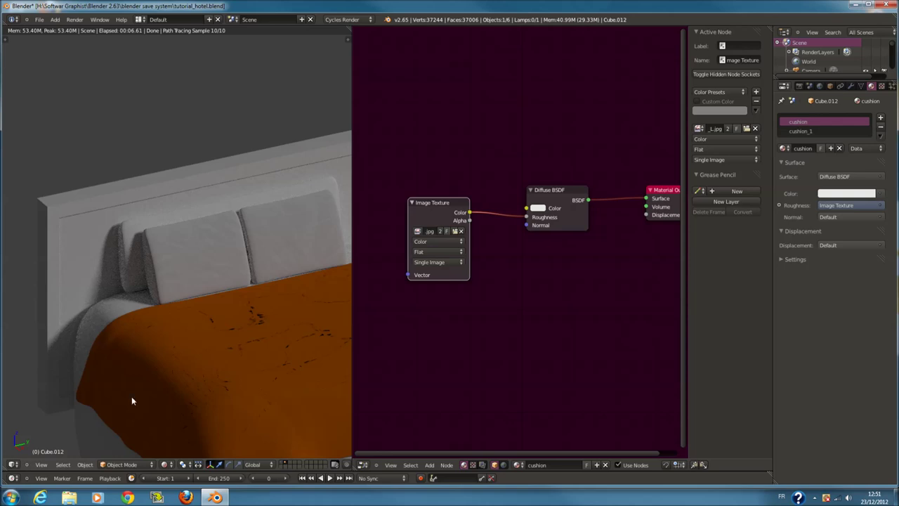
{"action": "left_click", "coordinate": [165, 464]}
{"action": "left_click", "coordinate": [199, 414]}
In the cushion_1 material, add a jpg Image Texture linked to Diffuse roughness
{"action": "key", "text": "Tab"}
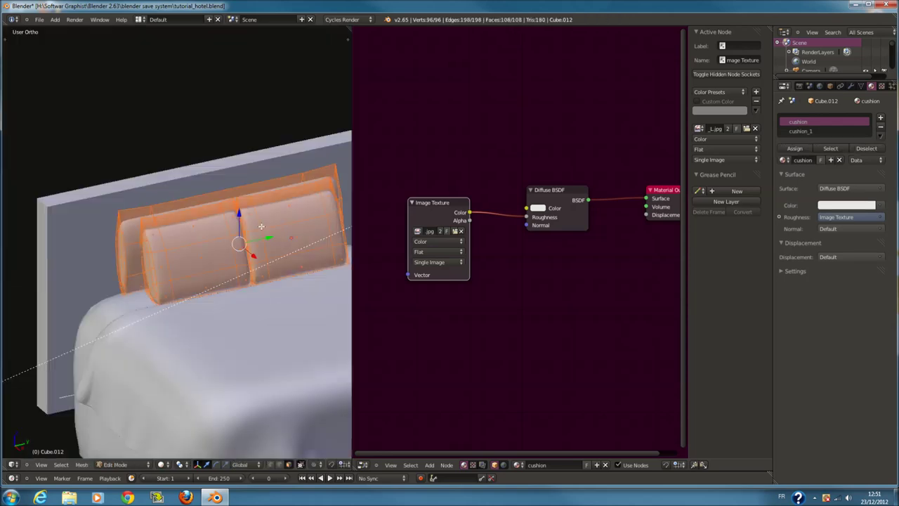
{"action": "left_click", "coordinate": [800, 131]}
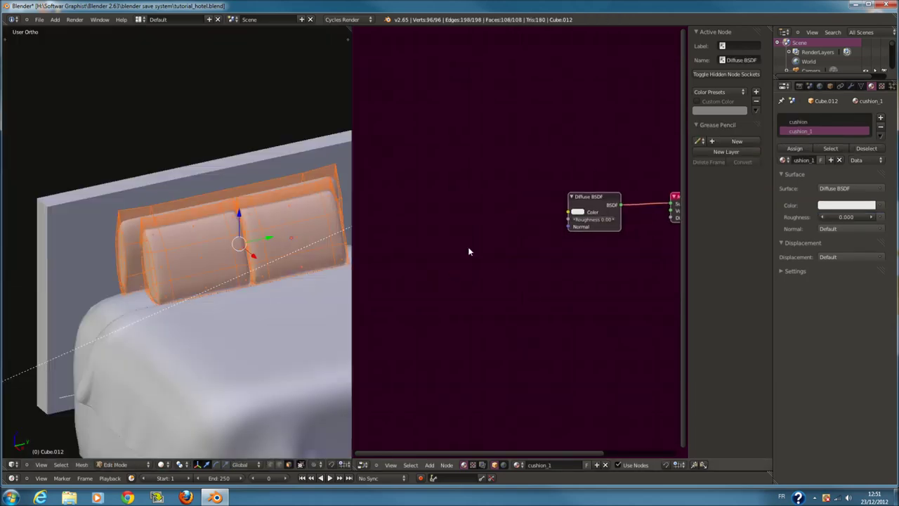
{"action": "key", "text": "shift+a"}
{"action": "left_click", "coordinate": [503, 248]}
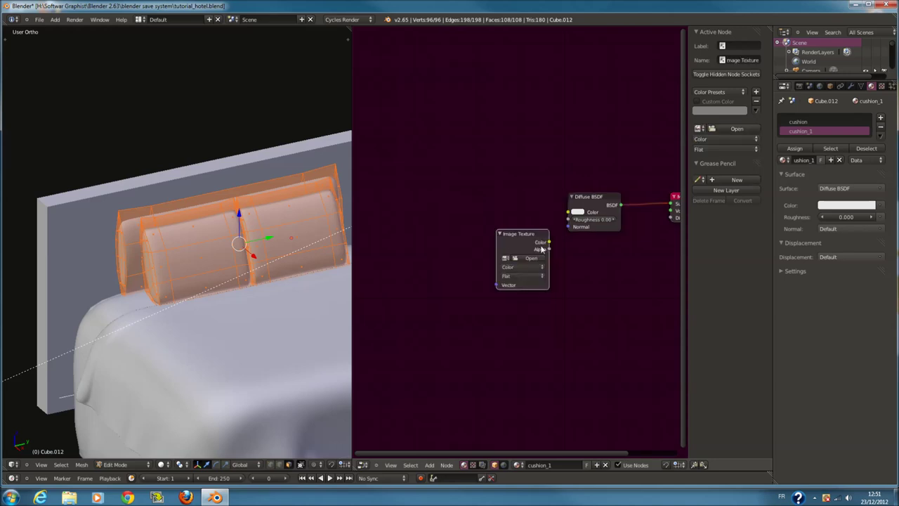
{"action": "left_click", "coordinate": [493, 213]}
{"action": "left_click_drag", "start_coordinate": [506, 217], "coordinate": [570, 219]}
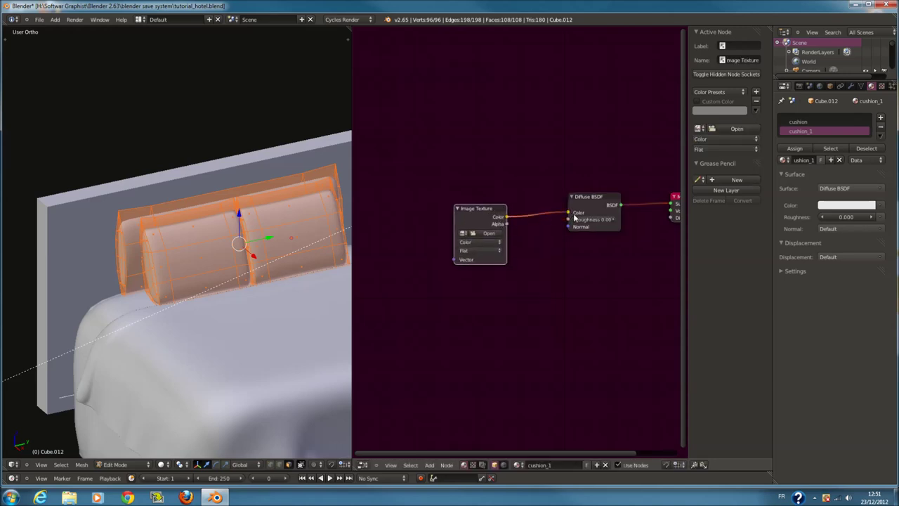
{"action": "left_click", "coordinate": [464, 232]}
{"action": "left_click", "coordinate": [480, 251]}
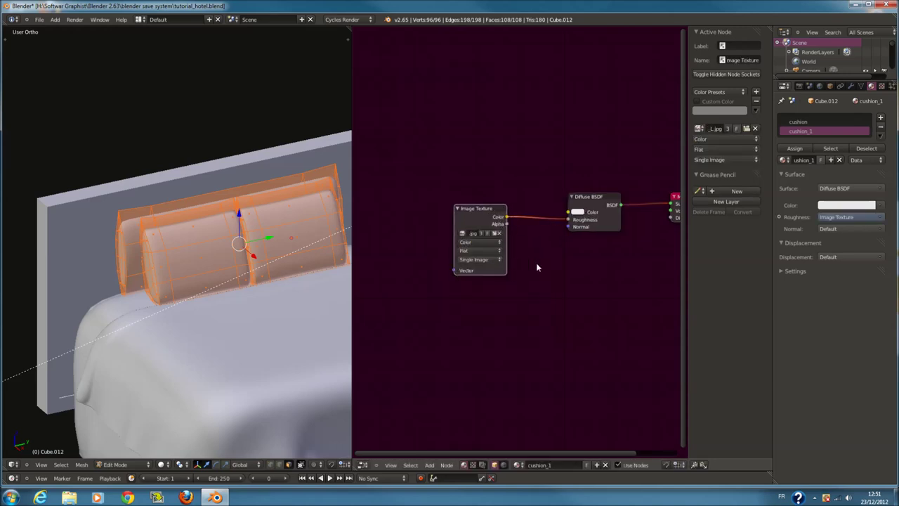
{"action": "key", "text": "Home"}
Return to object mode and select the wall behind the bed, viewed from the right
{"action": "key", "text": "Tab"}
{"action": "scroll", "coordinate": [281, 267], "scroll_direction": "down", "scroll_amount": 3}
{"action": "middle_click_drag", "start_coordinate": [241, 281], "coordinate": [204, 210]}
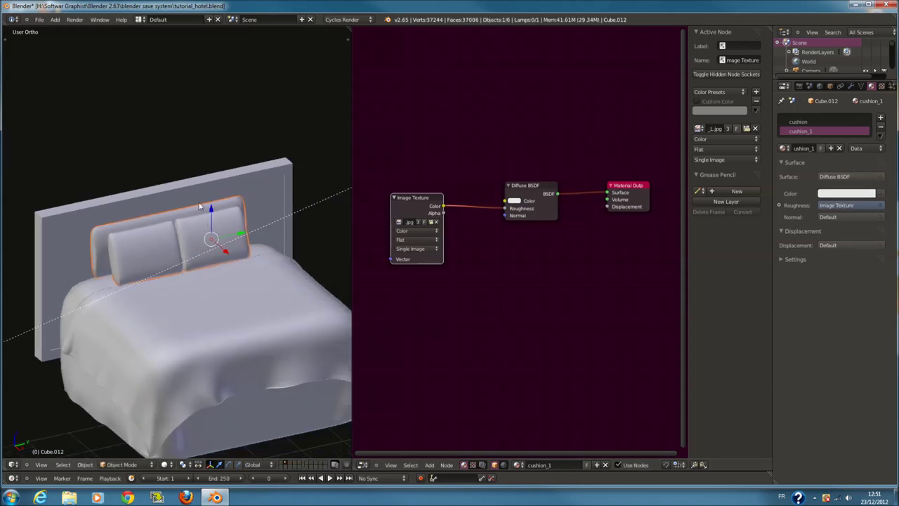
{"action": "right_click", "coordinate": [197, 203]}
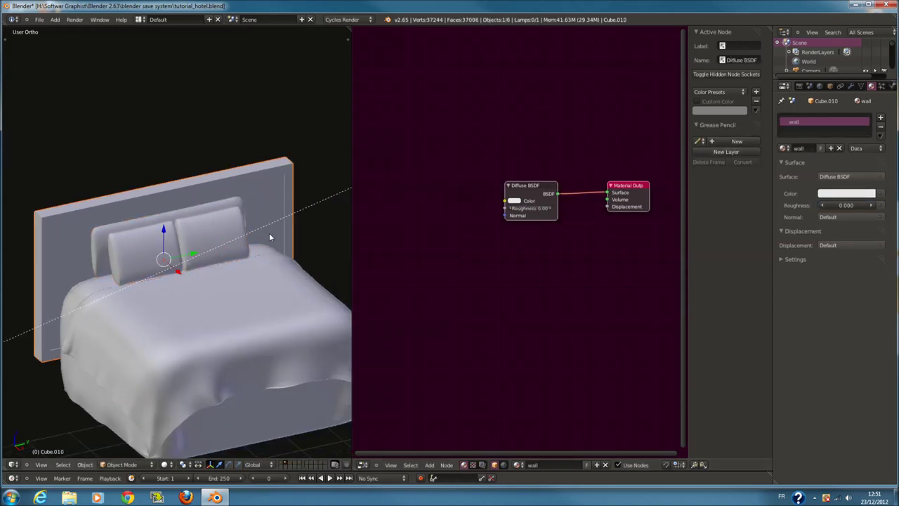
{"action": "key", "text": "KP_3"}
Circle-select faces of the wall in Edit Mode with wireframe display
{"action": "key", "text": "Tab"}
{"action": "scroll", "coordinate": [274, 236], "scroll_direction": "up", "scroll_amount": 1}
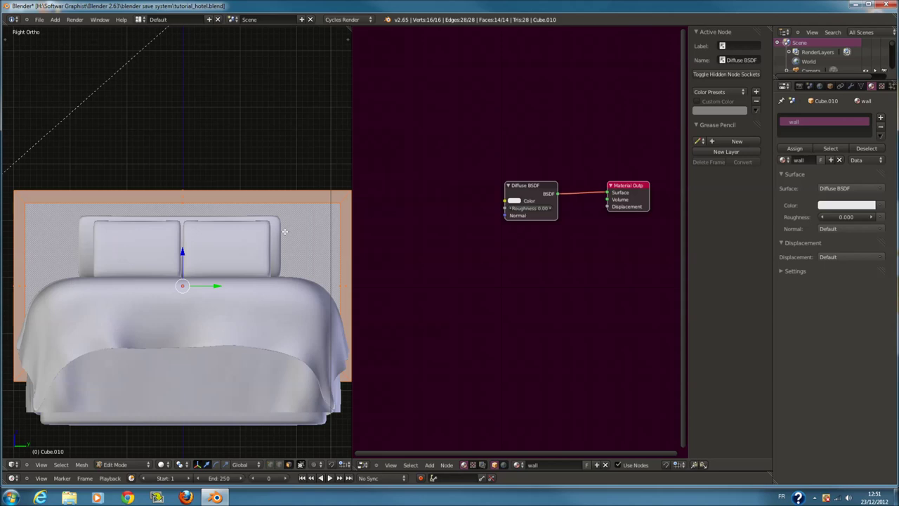
{"action": "scroll", "coordinate": [281, 235], "scroll_direction": "down", "scroll_amount": 1}
{"action": "key", "text": "z"}
{"action": "scroll", "coordinate": [284, 235], "scroll_direction": "down", "scroll_amount": 1}
{"action": "key", "text": "c"}
{"action": "right_click", "coordinate": [190, 296]}
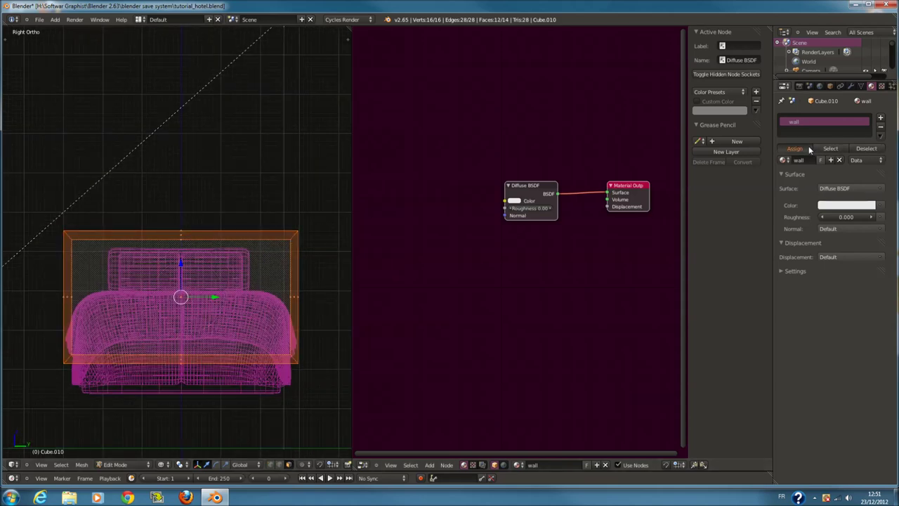
Give the selected faces a new 'wood' material with an Image Texture feeding Diffuse Color
{"action": "left_click", "coordinate": [880, 118]}
{"action": "left_click", "coordinate": [811, 161]}
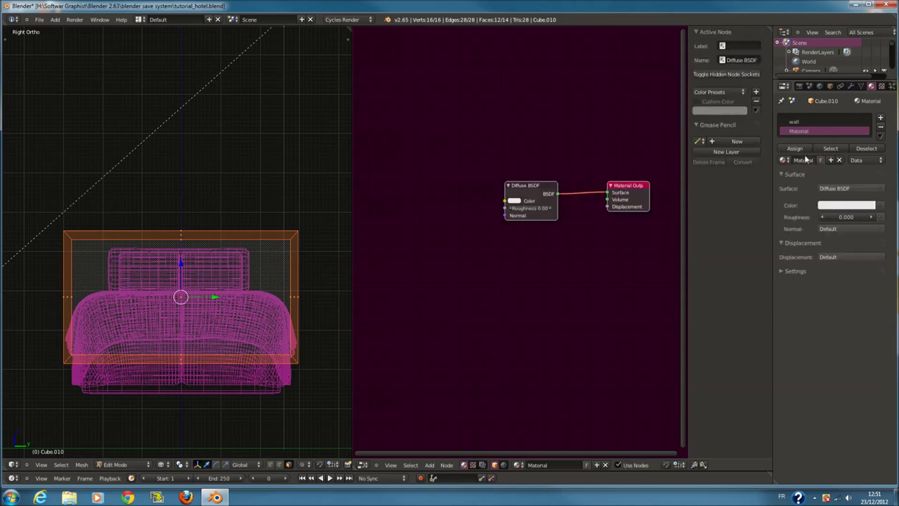
{"action": "type", "text": "wood"}
{"action": "key", "text": "Return"}
{"action": "middle_click_drag", "start_coordinate": [419, 262], "coordinate": [462, 273]}
{"action": "key", "text": "shift+a"}
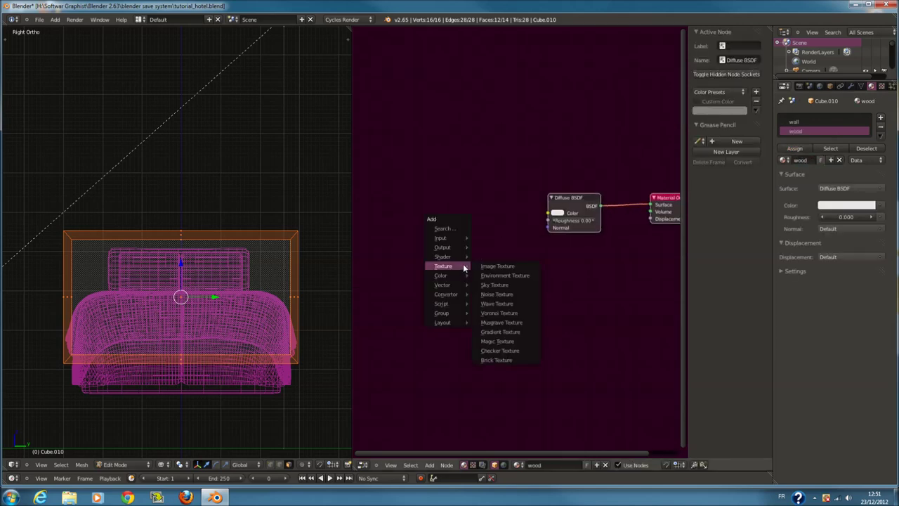
{"action": "left_click", "coordinate": [499, 263]}
{"action": "mouse_move", "coordinate": [523, 239]}
{"action": "left_mouse_down"}
{"action": "mouse_move", "coordinate": [486, 221]}
{"action": "mouse_move", "coordinate": [548, 223]}
{"action": "mouse_move", "coordinate": [549, 213]}
{"action": "left_mouse_up"}
{"action": "left_click", "coordinate": [480, 246]}
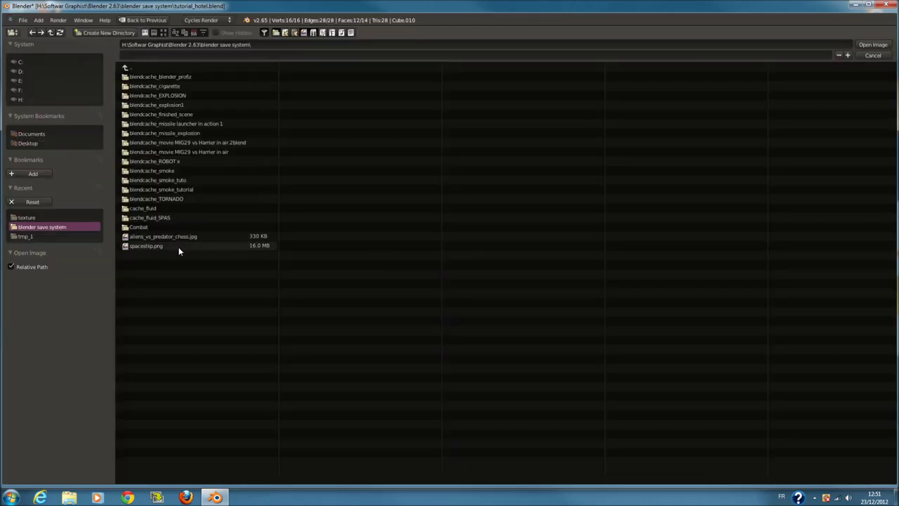
Load WoodFine0018_L.jpg into the wood material's image texture
{"action": "left_click", "coordinate": [42, 217]}
{"action": "left_click", "coordinate": [163, 32]}
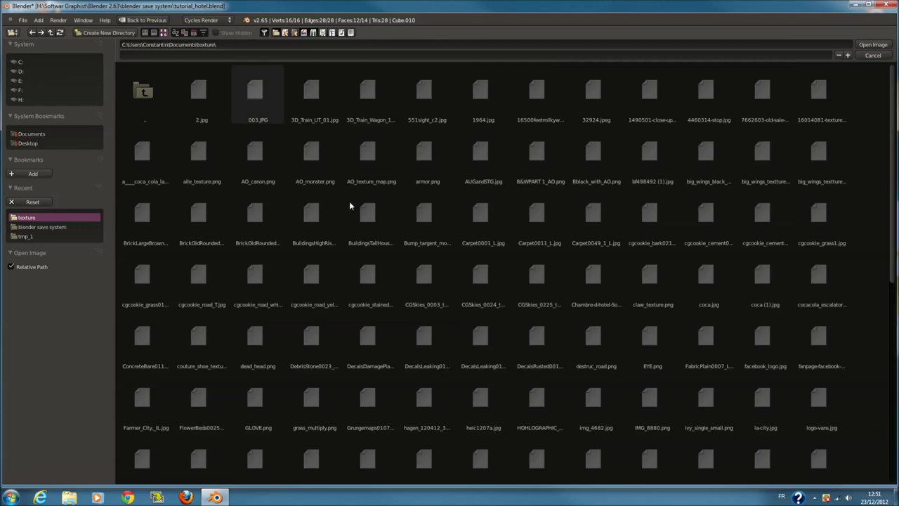
{"action": "scroll", "coordinate": [468, 291], "scroll_direction": "down", "scroll_amount": 2}
{"action": "scroll", "coordinate": [472, 291], "scroll_direction": "down", "scroll_amount": 2}
{"action": "scroll", "coordinate": [475, 297], "scroll_direction": "down", "scroll_amount": 4}
{"action": "scroll", "coordinate": [506, 351], "scroll_direction": "down", "scroll_amount": 2}
{"action": "scroll", "coordinate": [532, 396], "scroll_direction": "down", "scroll_amount": 4}
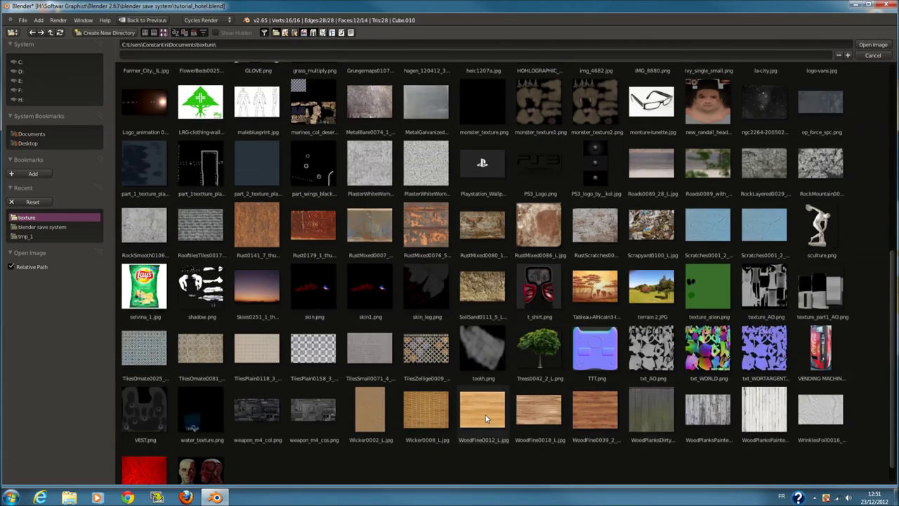
{"action": "left_click", "coordinate": [551, 418]}
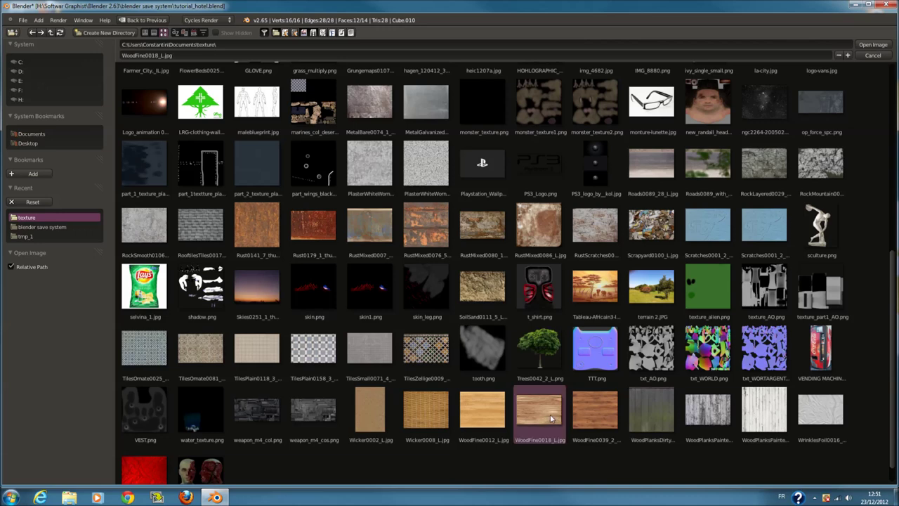
{"action": "left_click", "coordinate": [873, 44]}
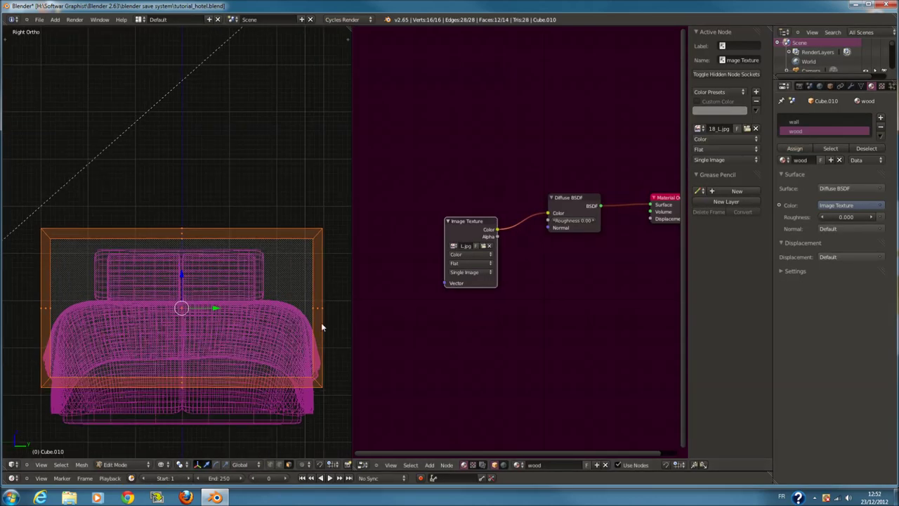
Darken the wall material's Diffuse colour to a near-black brown and save with Ctrl+S
{"action": "key", "text": "a"}
{"action": "right_click", "coordinate": [150, 306]}
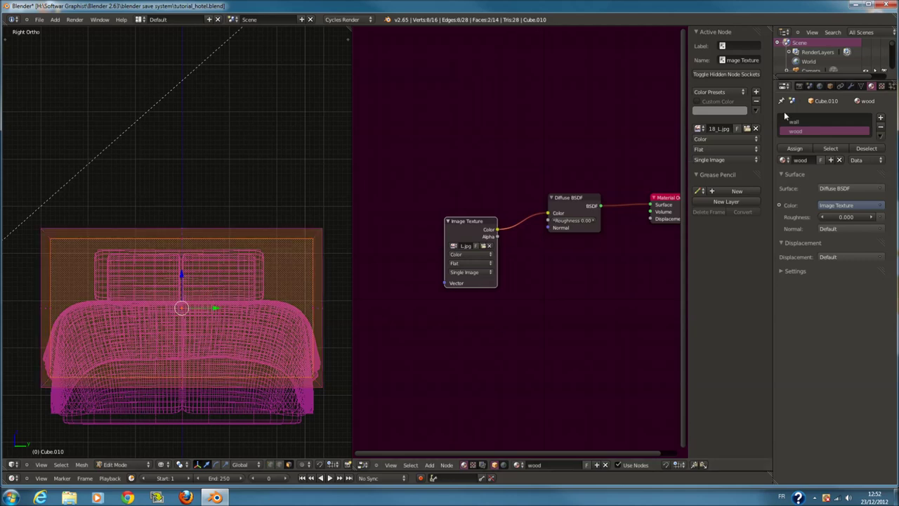
{"action": "left_click", "coordinate": [794, 121]}
{"action": "left_click", "coordinate": [846, 205]}
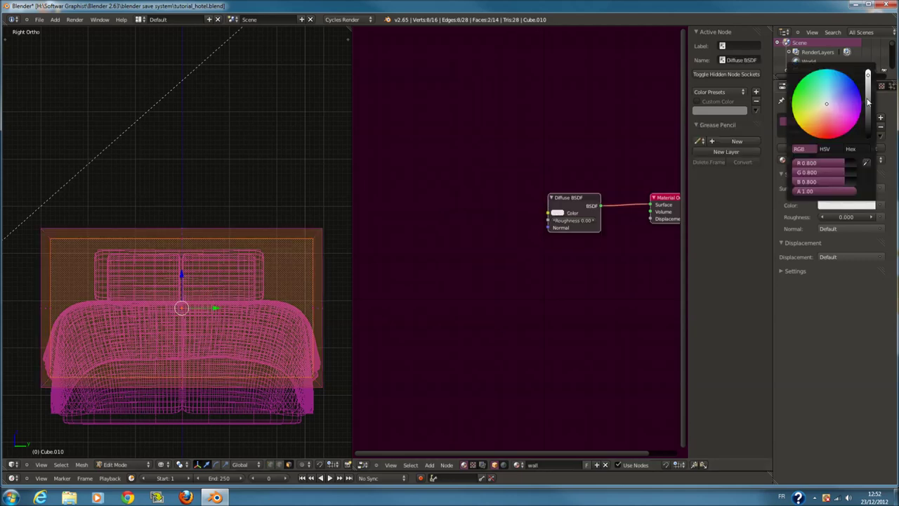
{"action": "left_click_drag", "start_coordinate": [868, 101], "coordinate": [868, 113]}
{"action": "left_click", "coordinate": [808, 133]}
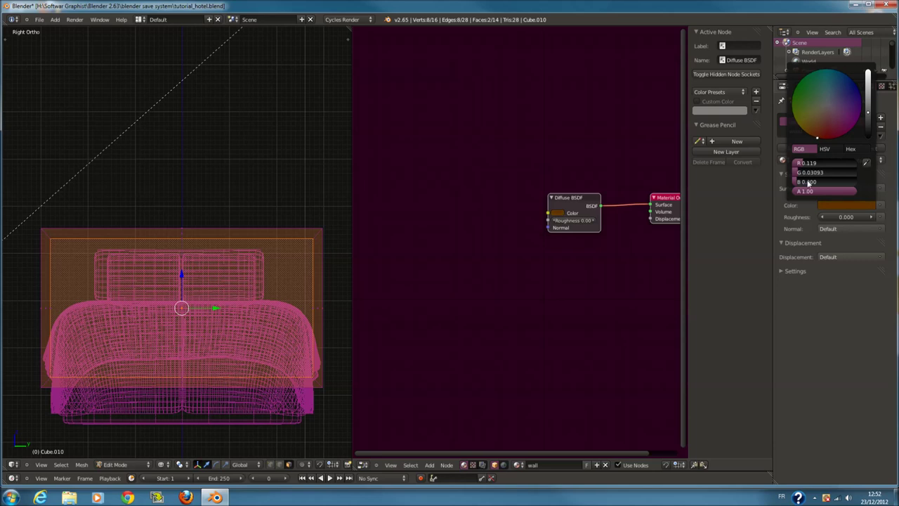
{"action": "left_click_drag", "start_coordinate": [871, 114], "coordinate": [868, 121]}
{"action": "left_click", "coordinate": [850, 205]}
{"action": "left_click", "coordinate": [817, 137]}
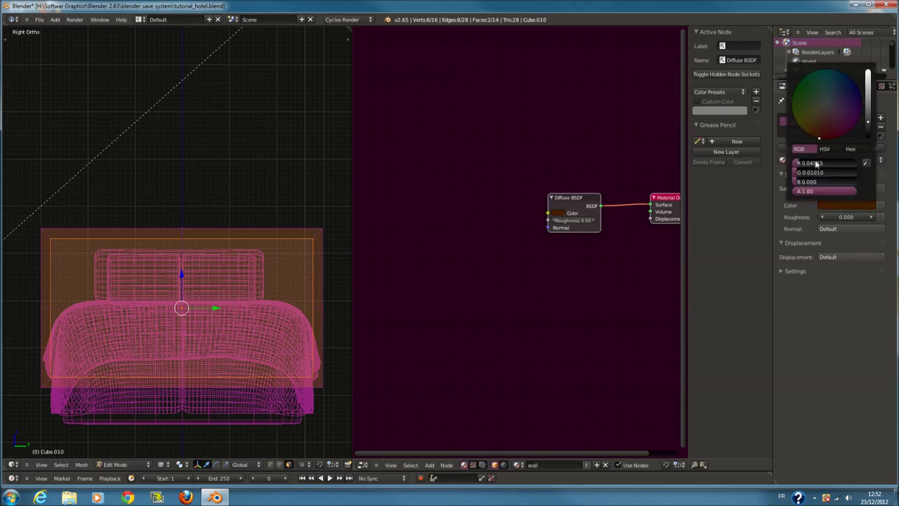
{"action": "left_click_drag", "start_coordinate": [870, 125], "coordinate": [869, 133]}
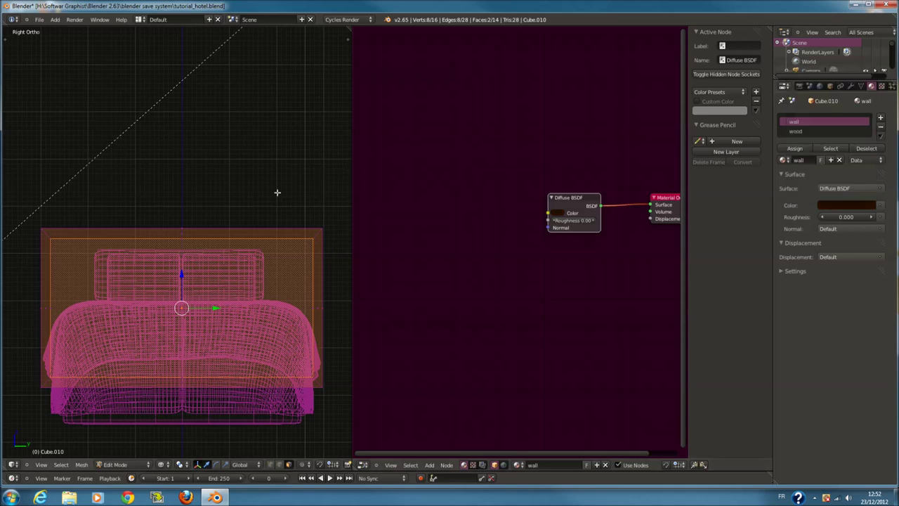
{"action": "key", "text": "ctrl+s"}
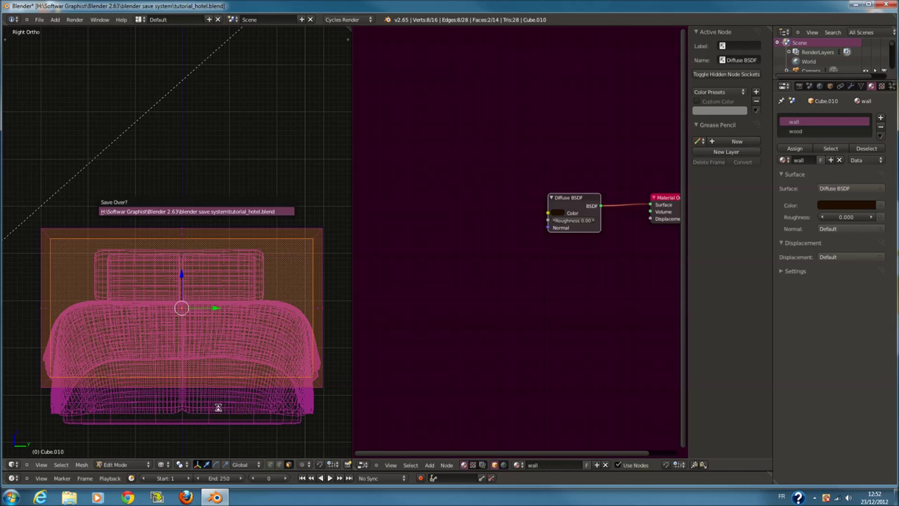
Overwrite tutorial_hotel.blend, preview the bed in Rendered shading, then return to Solid front view
{"action": "key", "text": "Return"}
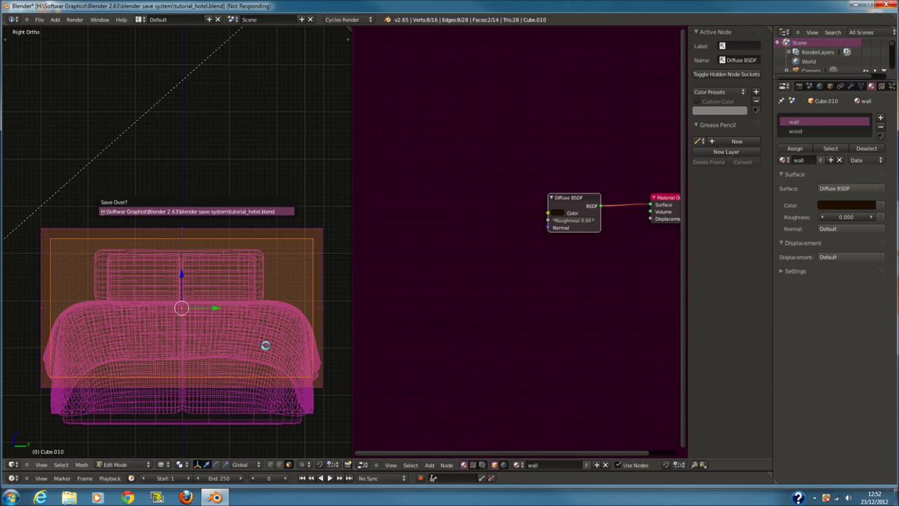
{"action": "mouse_move", "coordinate": [265, 345]}
{"action": "middle_mouse_down"}
{"action": "mouse_move", "coordinate": [342, 352]}
{"action": "mouse_move", "coordinate": [244, 370]}
{"action": "mouse_move", "coordinate": [187, 441]}
{"action": "middle_mouse_up"}
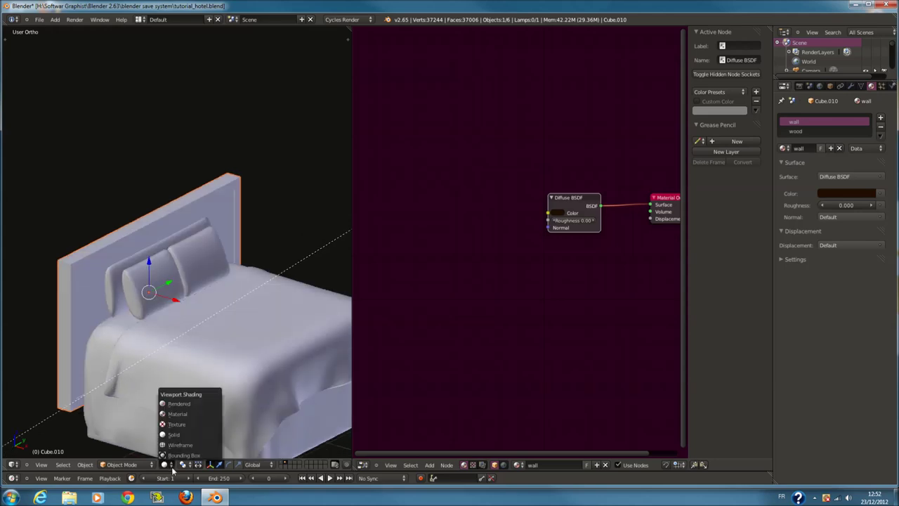
{"action": "left_click", "coordinate": [169, 465]}
{"action": "left_click", "coordinate": [175, 464]}
{"action": "left_click", "coordinate": [181, 408]}
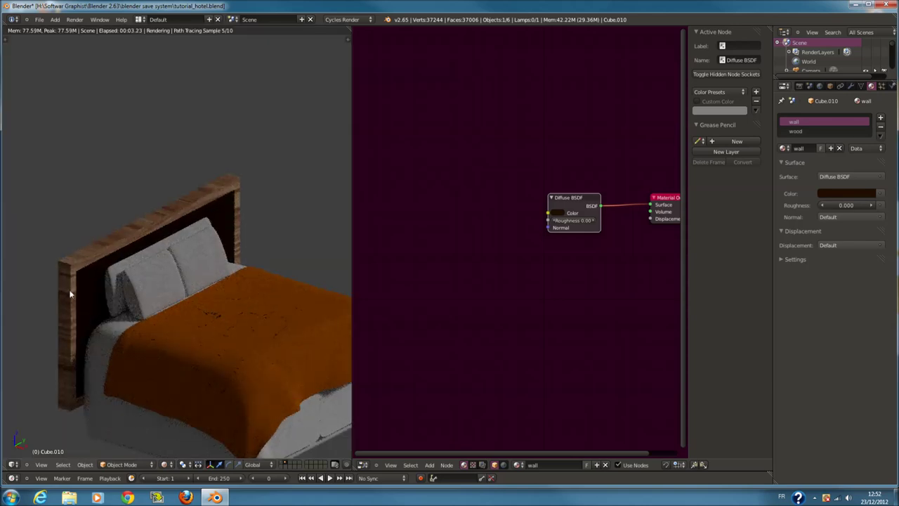
{"action": "left_click", "coordinate": [169, 464]}
{"action": "left_click", "coordinate": [179, 434]}
{"action": "key", "text": "KP_1"}
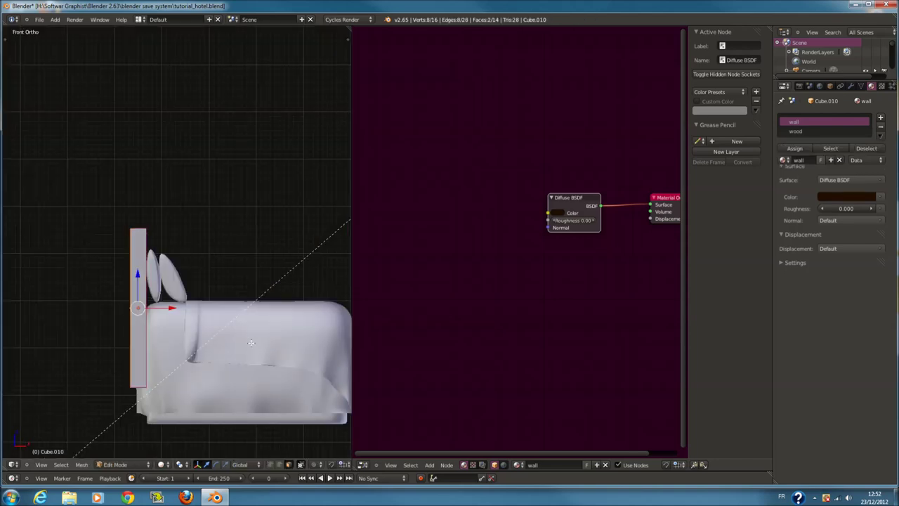
Select the upright headboard panel in Edit Mode and apply a Shift+S snap to it
{"action": "key", "text": "Tab"}
{"action": "key", "text": "a"}
{"action": "key", "text": "z"}
{"action": "key", "text": "c"}
{"action": "scroll", "coordinate": [120, 215], "scroll_direction": "up", "scroll_amount": 3}
{"action": "key", "text": "Escape"}
{"action": "key", "text": "l"}
{"action": "key", "text": "shift+s"}
{"action": "left_click", "coordinate": [120, 337]}
{"action": "key", "text": "KP_7"}
{"action": "key", "text": "a"}
{"action": "key", "text": "l"}
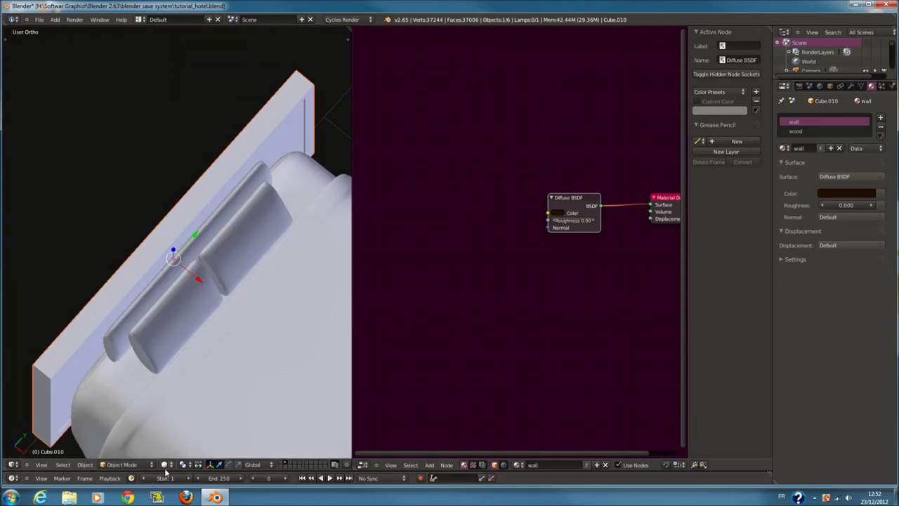
Check the headboard in Rendered shading, then switch back to Solid
{"action": "left_click", "coordinate": [164, 465]}
{"action": "left_click", "coordinate": [178, 403]}
{"action": "middle_click_drag", "start_coordinate": [235, 362], "coordinate": [234, 364]}
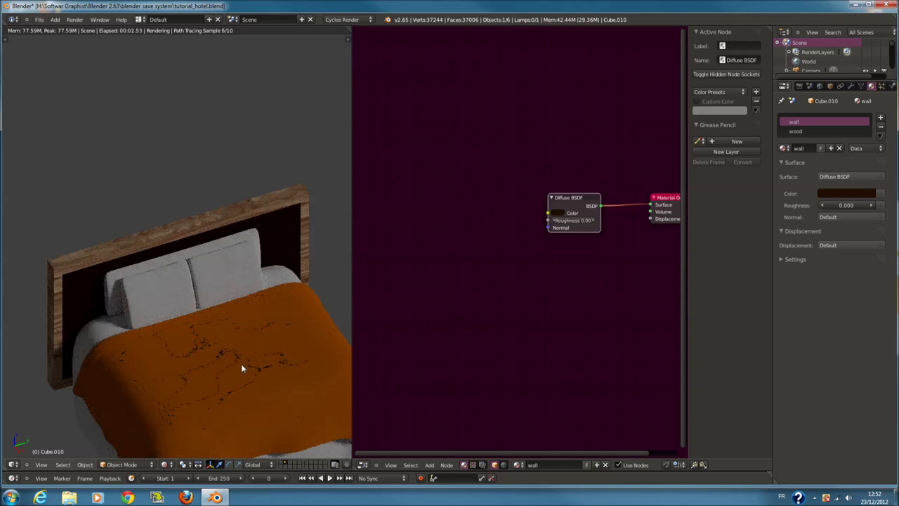
{"action": "left_click", "coordinate": [168, 466]}
{"action": "left_click", "coordinate": [189, 425]}
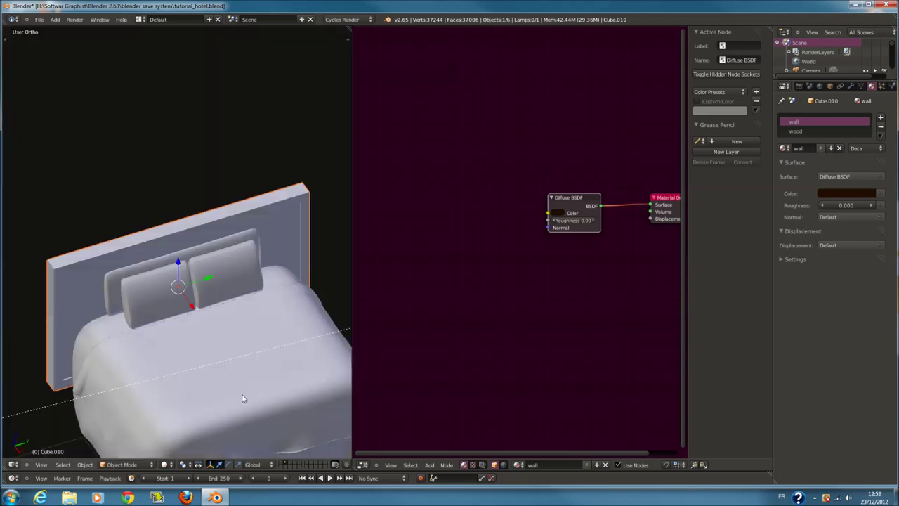
Select the bedspread, enter its Edit Mode and bring up the W specials menu
{"action": "right_click", "coordinate": [256, 380]}
{"action": "key", "text": "Tab"}
{"action": "key", "text": "w"}
{"action": "left_click", "coordinate": [254, 372]}
Recalculate the bedspread's normals and remove its duplicate vertices
{"action": "key", "text": "t"}
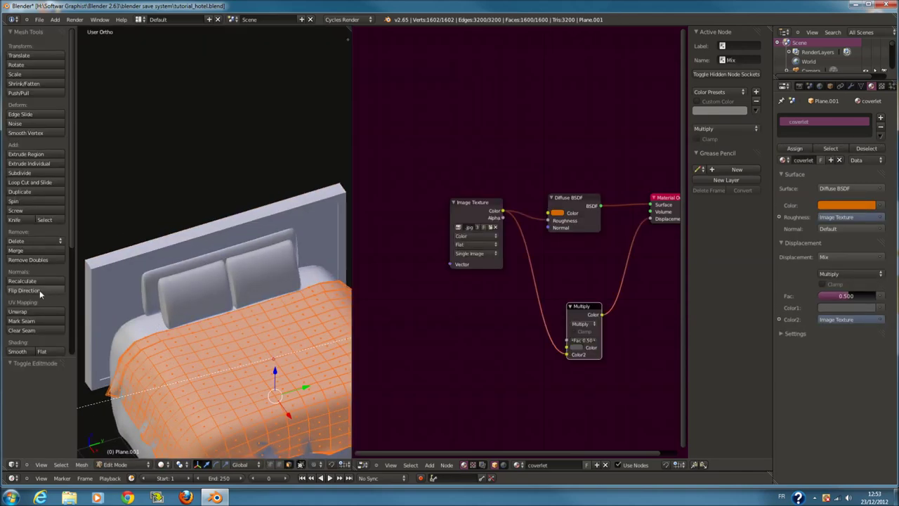
{"action": "left_click", "coordinate": [36, 284]}
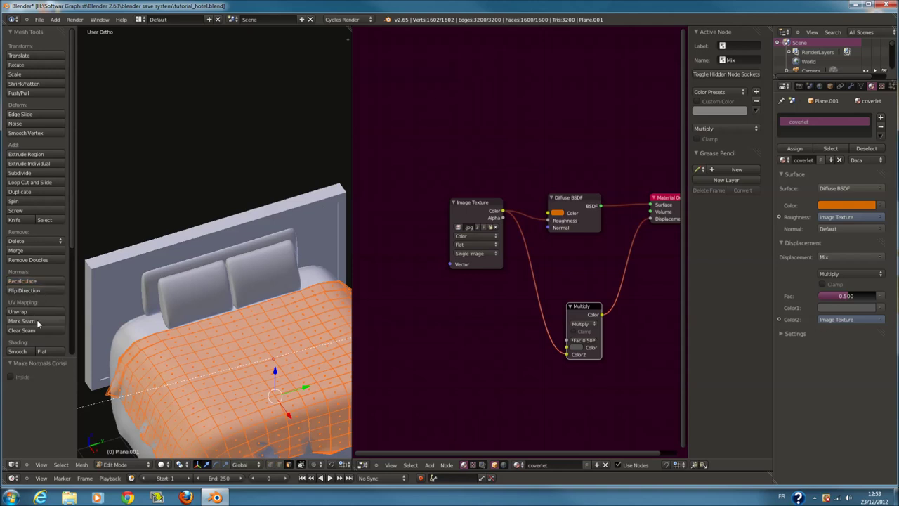
{"action": "scroll", "coordinate": [38, 302], "scroll_direction": "down", "scroll_amount": 2}
{"action": "scroll", "coordinate": [39, 305], "scroll_direction": "down", "scroll_amount": 3}
{"action": "scroll", "coordinate": [36, 273], "scroll_direction": "up", "scroll_amount": 1}
{"action": "scroll", "coordinate": [40, 307], "scroll_direction": "up", "scroll_amount": 2}
{"action": "left_click", "coordinate": [37, 223]}
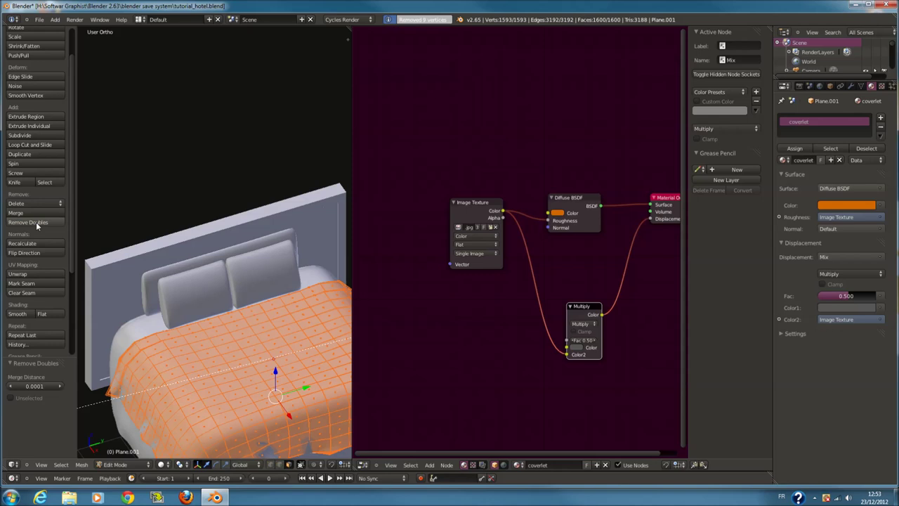
{"action": "key", "text": "t"}
Run Remove Doubles on the cushion mesh as well
{"action": "middle_click_drag", "start_coordinate": [250, 327], "coordinate": [240, 362]}
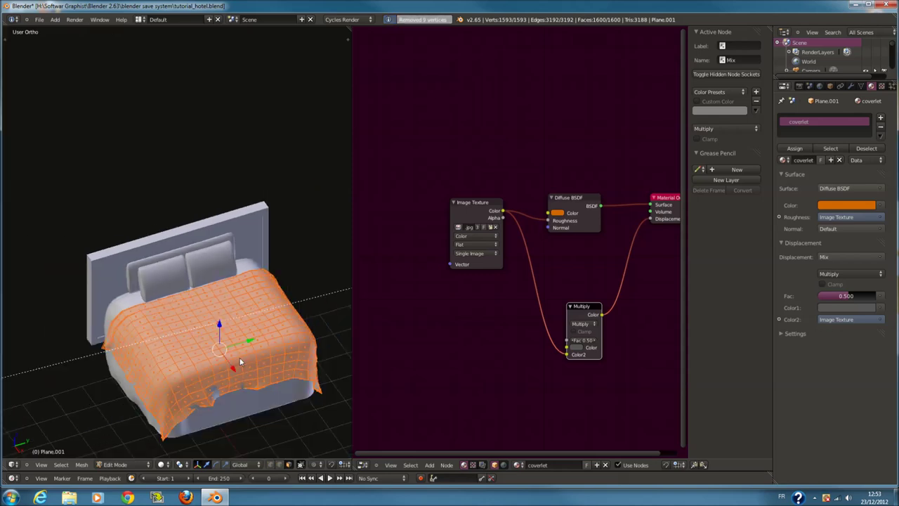
{"action": "key", "text": "Tab"}
{"action": "right_click", "coordinate": [227, 255]}
{"action": "key", "text": "Tab"}
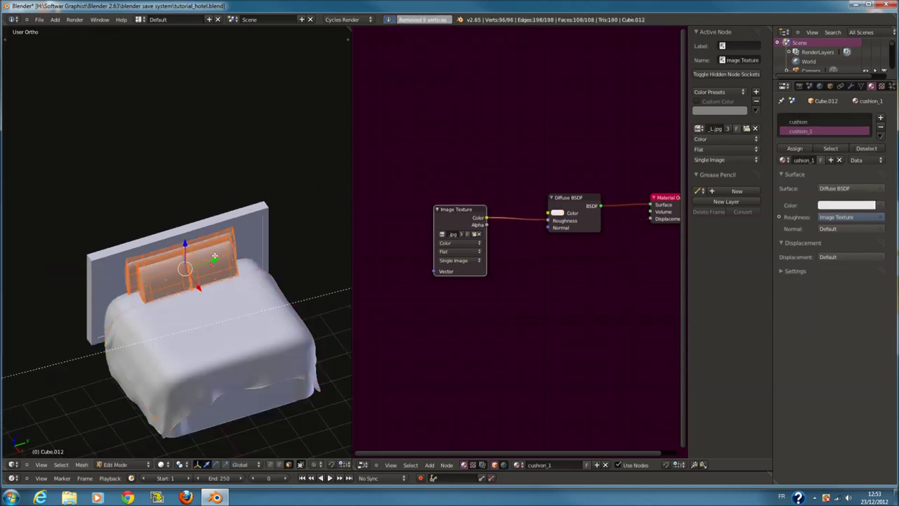
{"action": "key", "text": "t"}
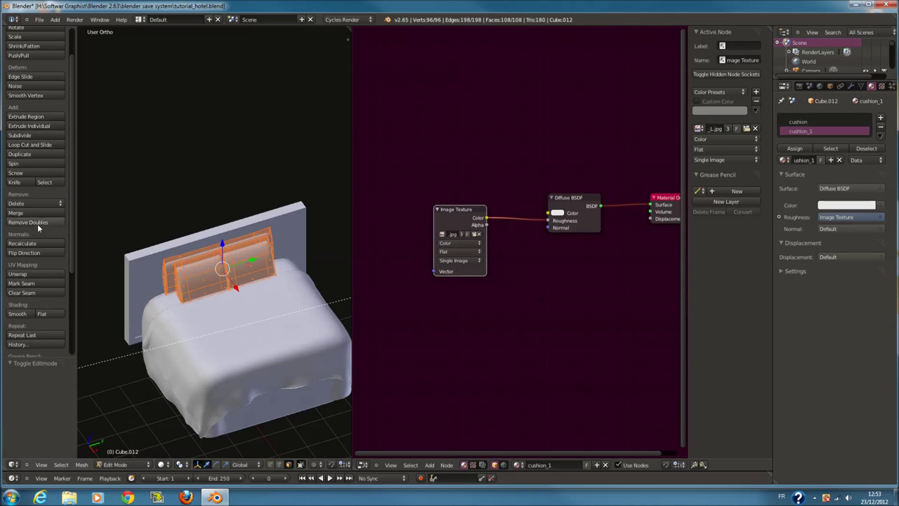
{"action": "left_click", "coordinate": [37, 224]}
{"action": "key", "text": "t"}
{"action": "key", "text": "Tab"}
Select all the bed's parts from the top view and move them to another layer
{"action": "scroll", "coordinate": [265, 318], "scroll_direction": "down", "scroll_amount": 2}
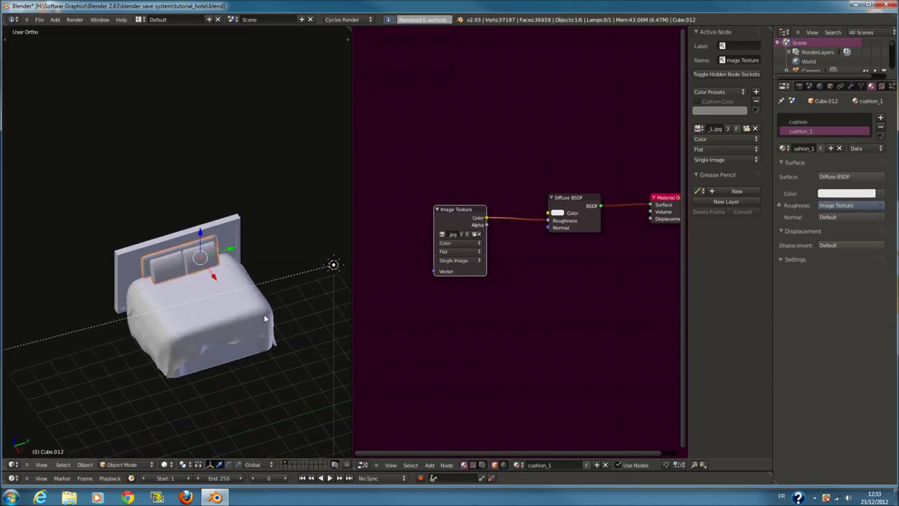
{"action": "key", "text": "KP_7"}
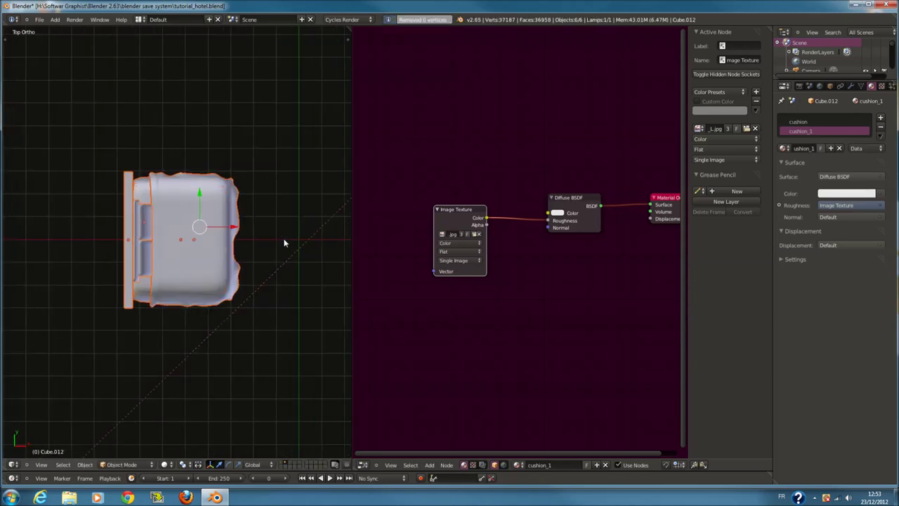
{"action": "key", "text": "c"}
{"action": "left_click", "coordinate": [175, 239]}
{"action": "key", "text": "Escape"}
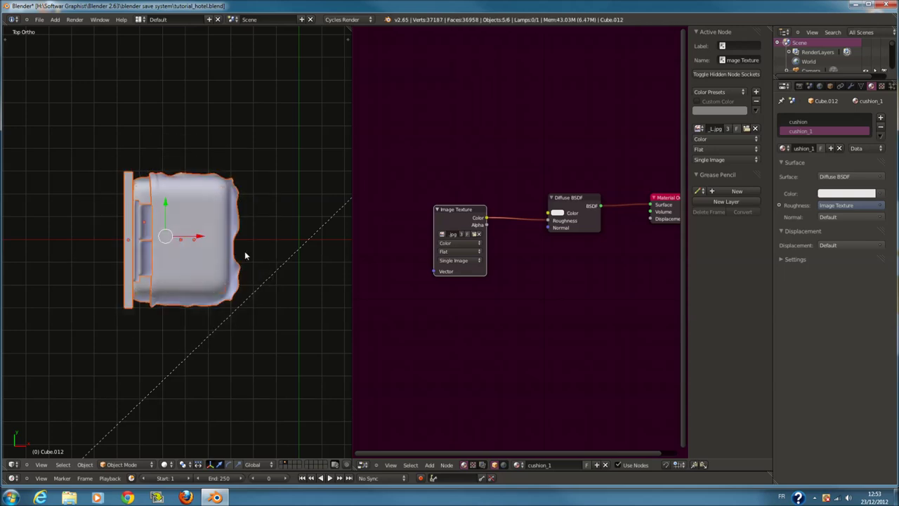
{"action": "key", "text": "m"}
{"action": "left_click", "coordinate": [324, 268]}
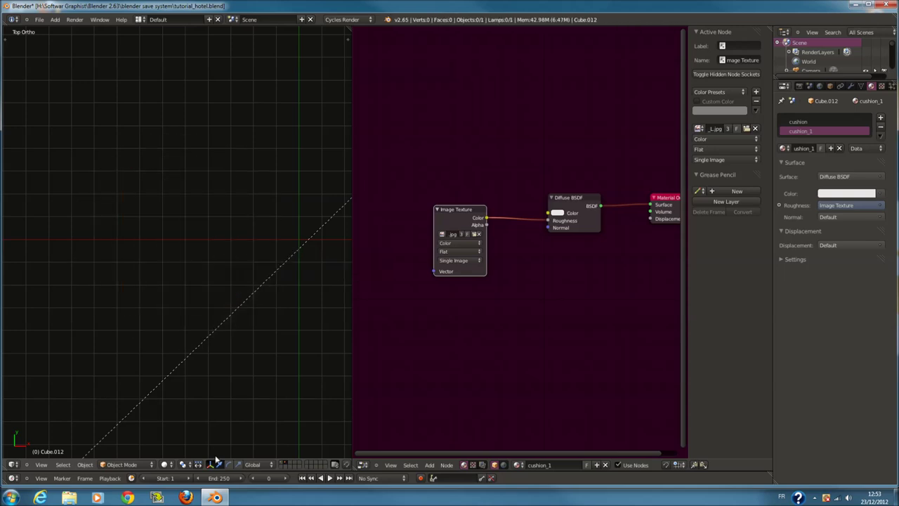
Circle-select the square pouffe in the room layout and move it to another layer
{"action": "left_click", "coordinate": [284, 464]}
{"action": "key", "text": "z"}
{"action": "key", "text": "Home"}
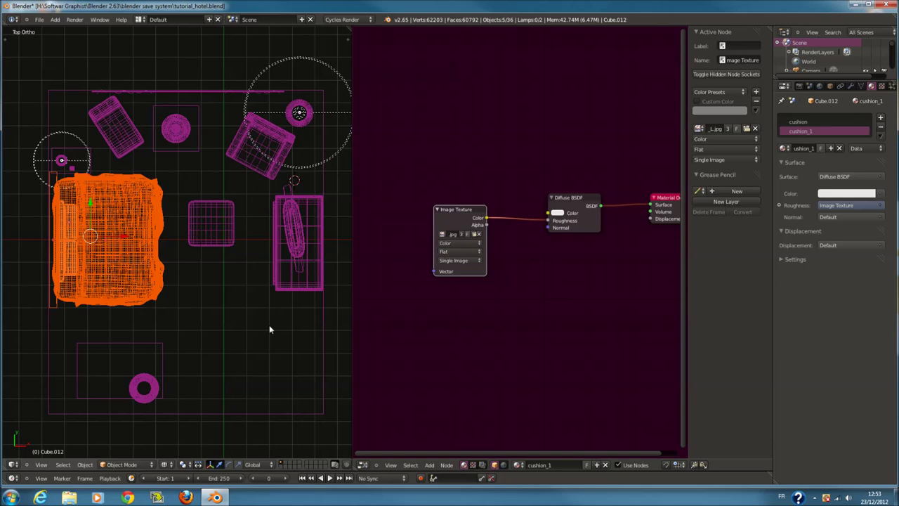
{"action": "scroll", "coordinate": [254, 325], "scroll_direction": "up", "scroll_amount": 3}
{"action": "key", "text": "c"}
{"action": "scroll", "coordinate": [254, 253], "scroll_direction": "up", "scroll_amount": 5}
{"action": "left_click", "coordinate": [247, 278]}
{"action": "right_click", "coordinate": [247, 277]}
{"action": "scroll", "coordinate": [295, 280], "scroll_direction": "down", "scroll_amount": 1}
{"action": "key", "text": "m"}
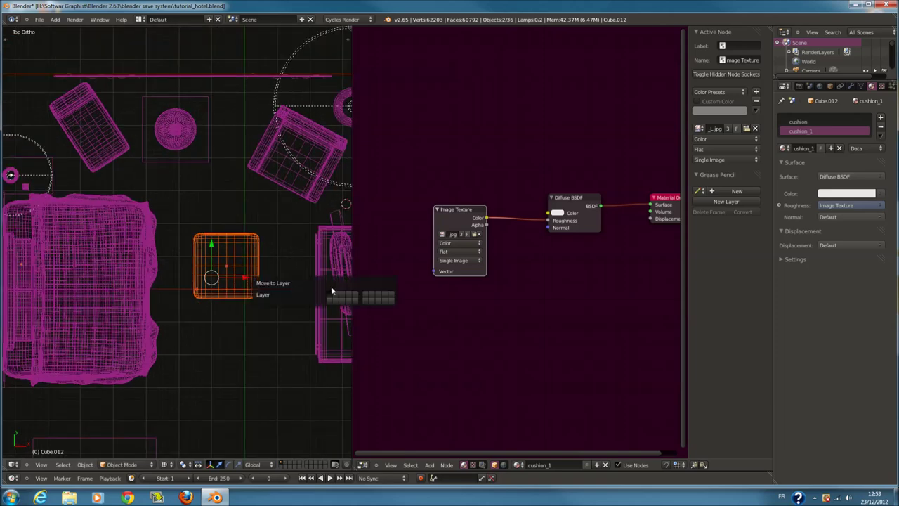
{"action": "left_click", "coordinate": [335, 295]}
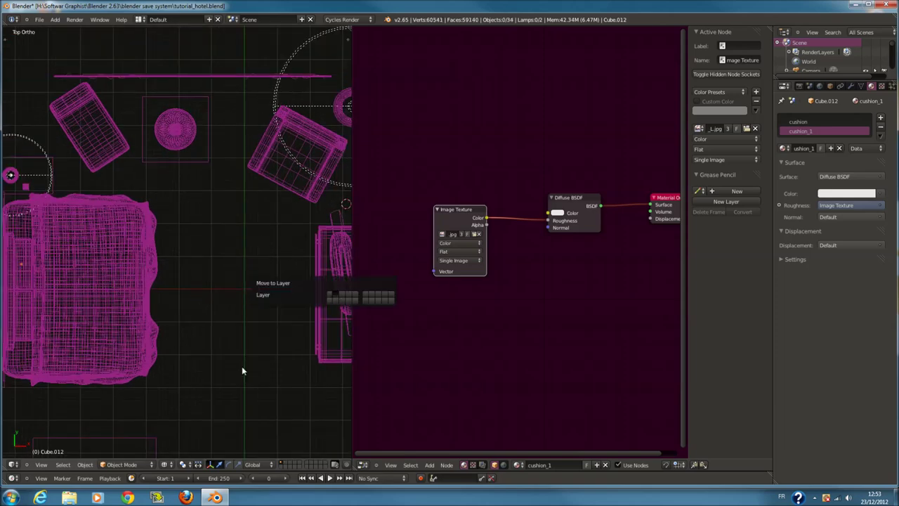
Move the room box off the pouffe's layer, leaving the pouffe selected
{"action": "left_click", "coordinate": [285, 465]}
{"action": "mouse_move", "coordinate": [267, 353]}
{"action": "middle_mouse_down"}
{"action": "mouse_move", "coordinate": [229, 305]}
{"action": "mouse_move", "coordinate": [224, 251]}
{"action": "middle_mouse_up"}
{"action": "right_click", "coordinate": [256, 202]}
{"action": "key", "text": "m"}
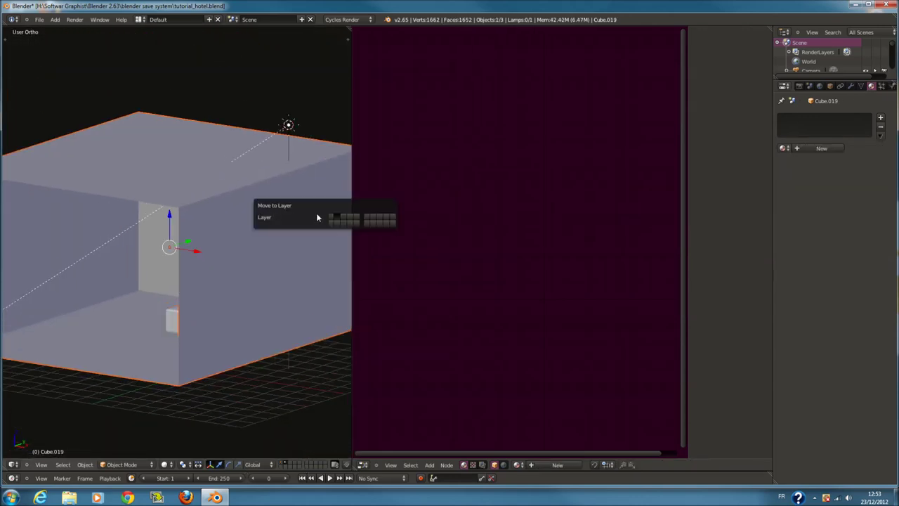
{"action": "left_click", "coordinate": [330, 221]}
{"action": "right_click", "coordinate": [180, 350]}
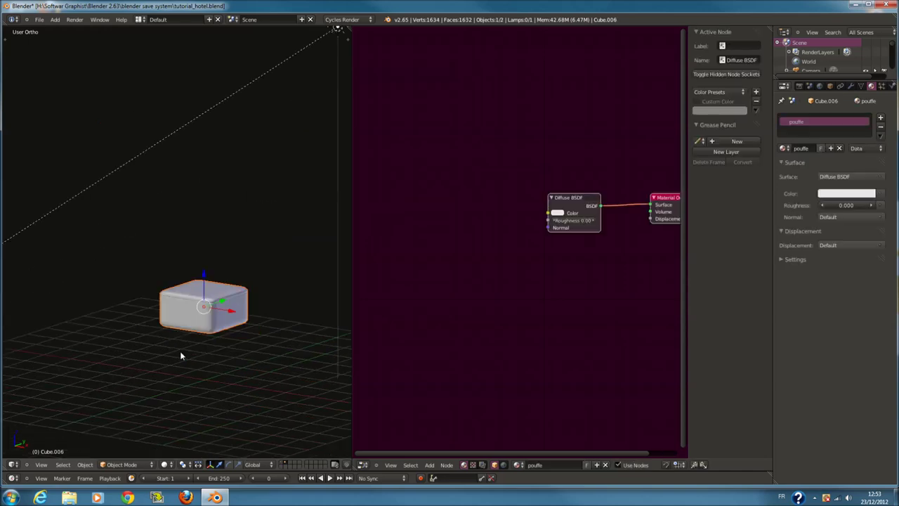
Add an Image Texture node linked to the Diffuse BSDF roughness, previewed in Cycles
{"action": "scroll", "coordinate": [180, 350], "scroll_direction": "up", "scroll_amount": 2}
{"action": "key", "text": "shift+a"}
{"action": "left_click", "coordinate": [494, 257]}
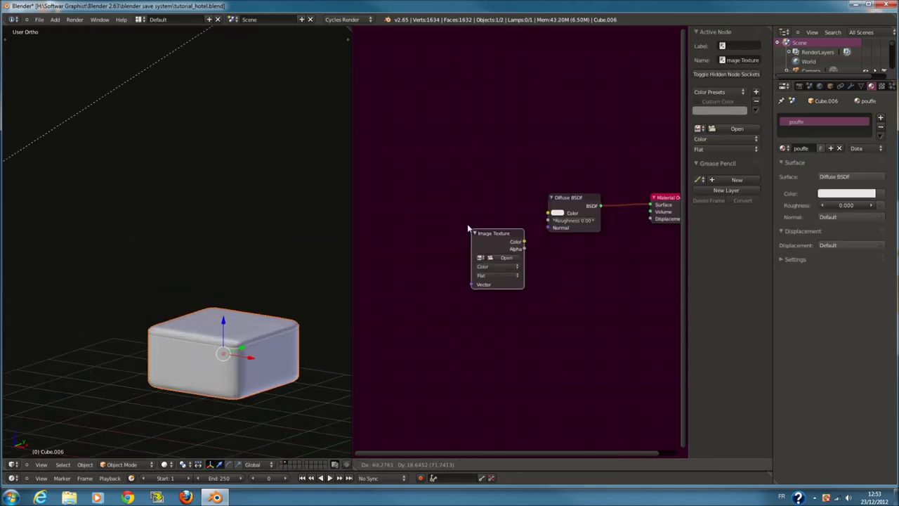
{"action": "left_click", "coordinate": [432, 207]}
{"action": "left_click_drag", "start_coordinate": [547, 218], "coordinate": [547, 221]}
{"action": "left_click", "coordinate": [165, 464]}
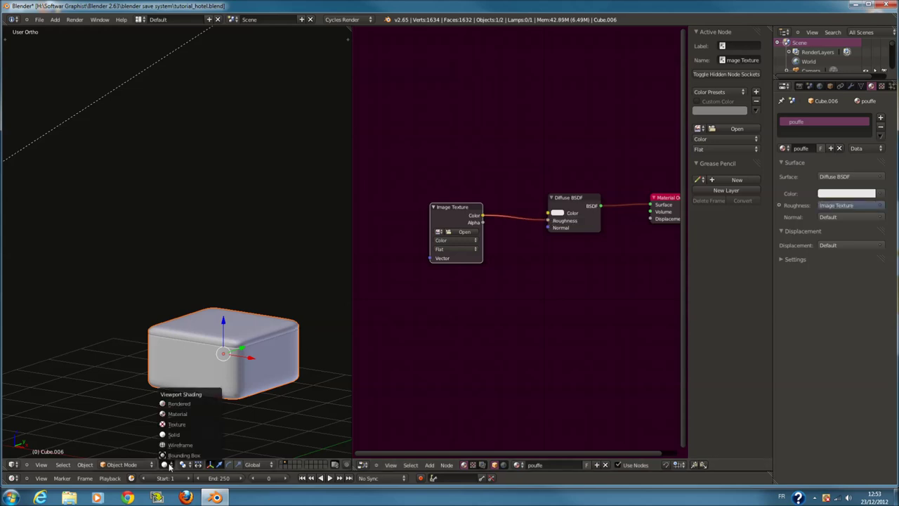
{"action": "left_click", "coordinate": [179, 403]}
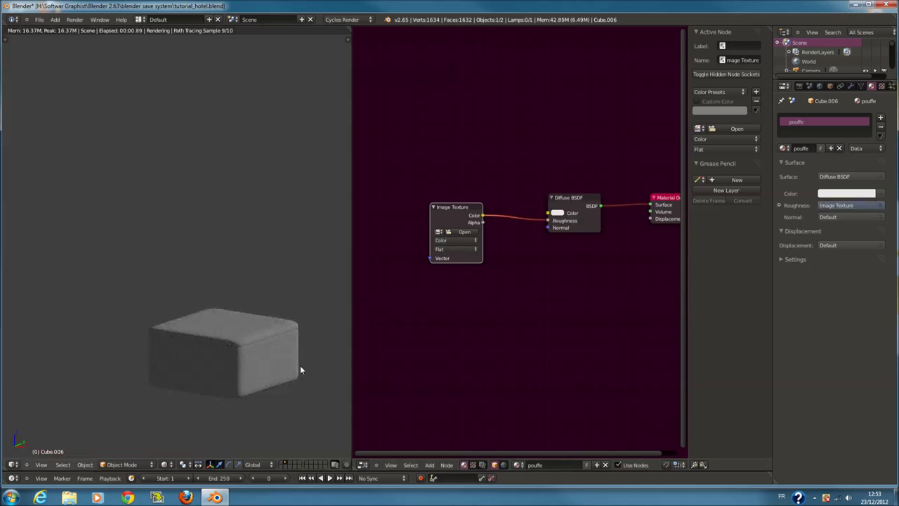
Load WrinklesFoil0016_L.jpg into the image texture and inspect the rendered pouffe
{"action": "left_click", "coordinate": [439, 231]}
{"action": "left_click", "coordinate": [460, 253]}
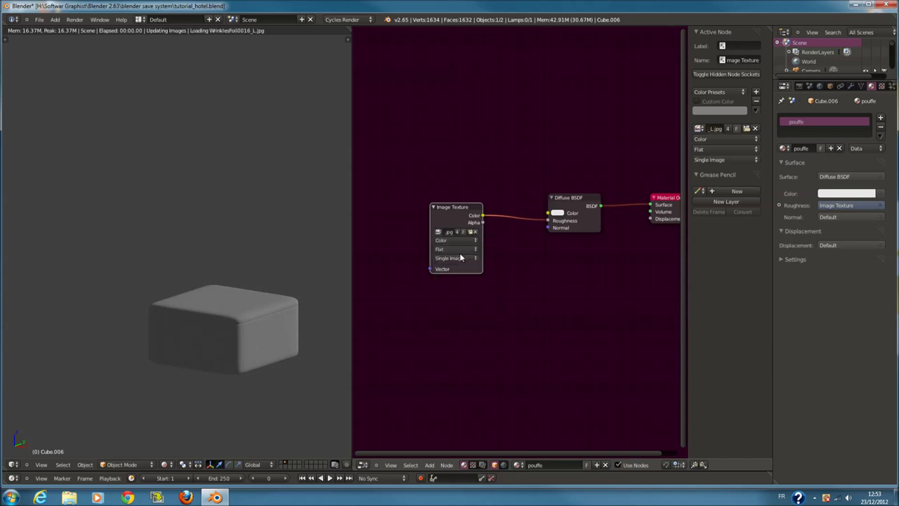
{"action": "mouse_move", "coordinate": [292, 354]}
{"action": "middle_mouse_down"}
{"action": "mouse_move", "coordinate": [254, 392]}
{"action": "mouse_move", "coordinate": [254, 413]}
{"action": "middle_mouse_up"}
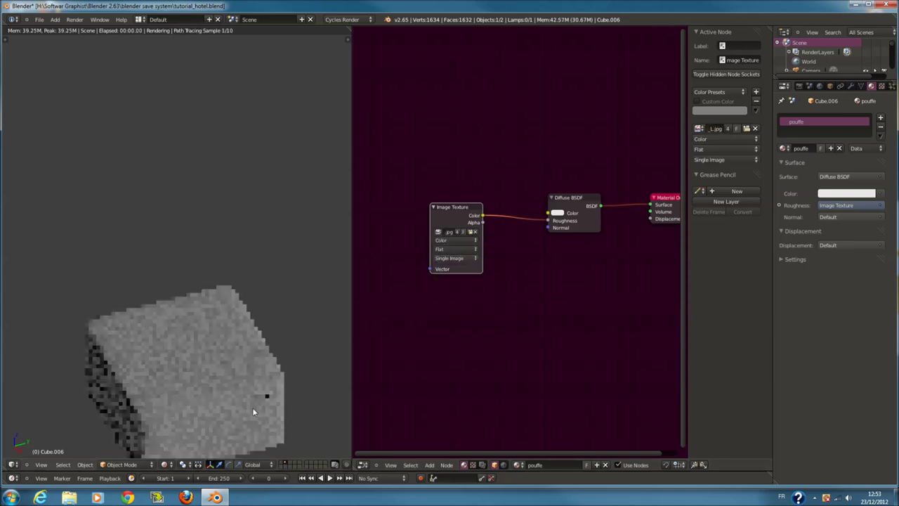
{"action": "left_click", "coordinate": [167, 465]}
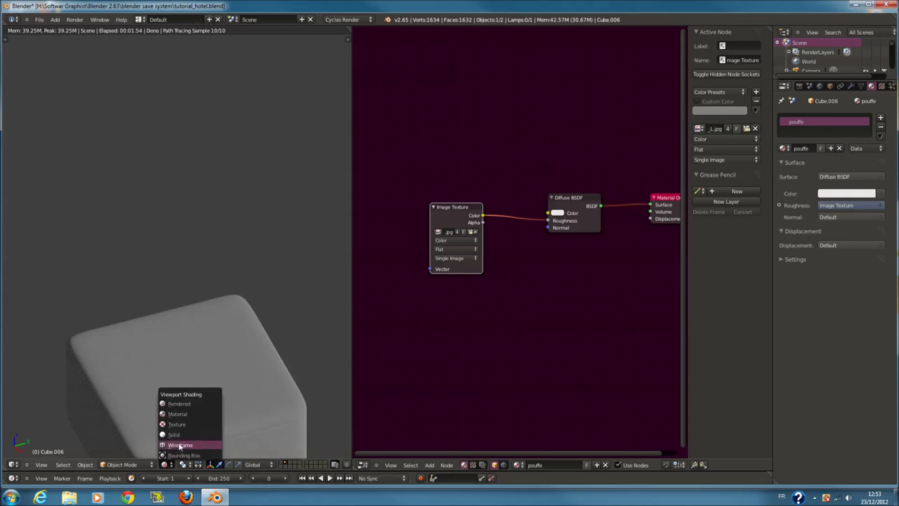
{"action": "left_click", "coordinate": [179, 434]}
Select the whole pouffe mesh from top view, then preview rendered and open the Diffuse colour picker
{"action": "key", "text": "KP_7"}
{"action": "key", "text": "Tab"}
{"action": "key", "text": "a"}
{"action": "middle_click_drag", "start_coordinate": [267, 345], "coordinate": [167, 472]}
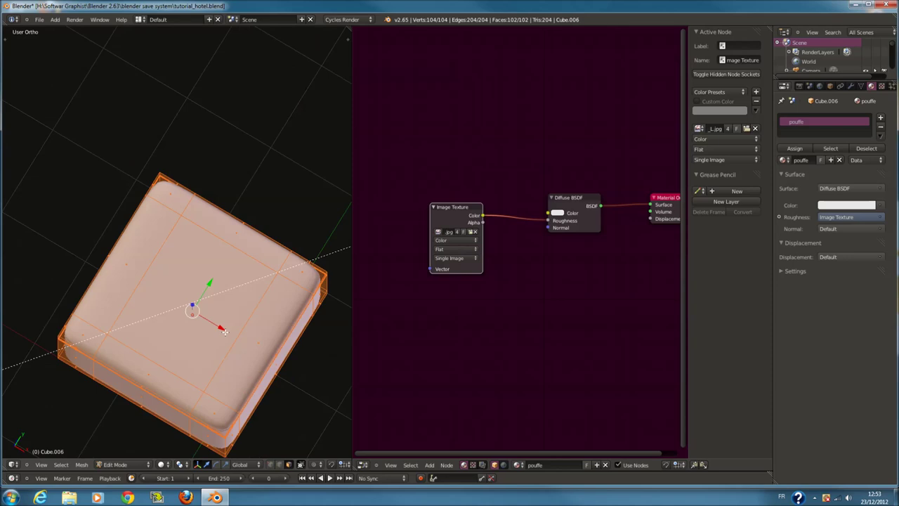
{"action": "key", "text": "Tab"}
{"action": "left_click", "coordinate": [165, 464]}
{"action": "left_click", "coordinate": [218, 410]}
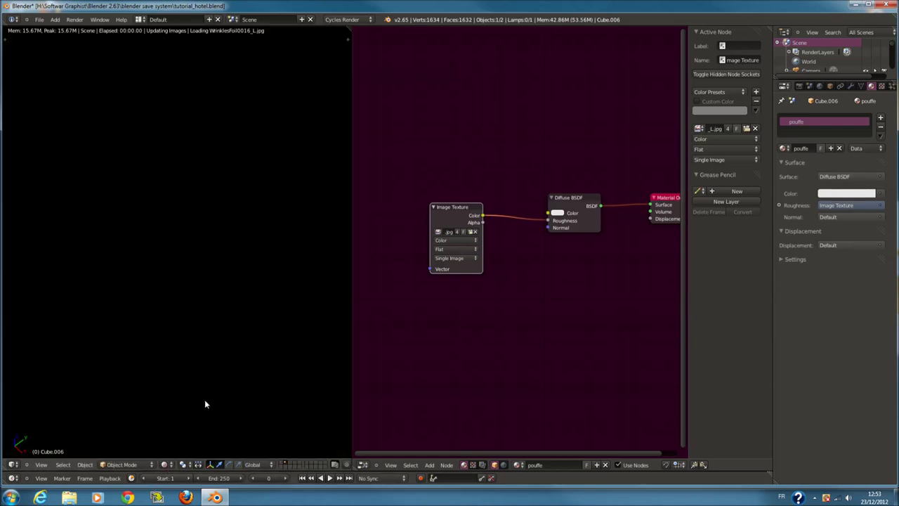
{"action": "middle_click_drag", "start_coordinate": [259, 413], "coordinate": [253, 381]}
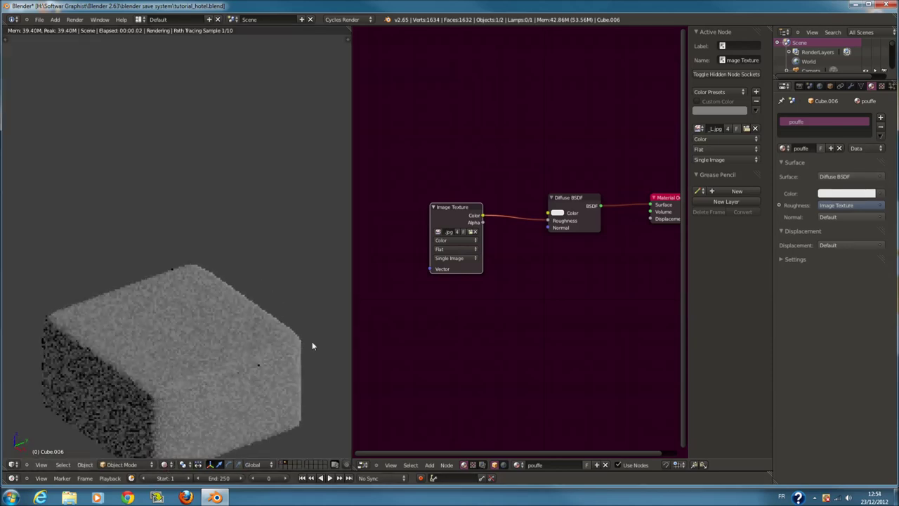
{"action": "scroll", "coordinate": [513, 238], "scroll_direction": "up", "scroll_amount": 1}
{"action": "left_click", "coordinate": [568, 206]}
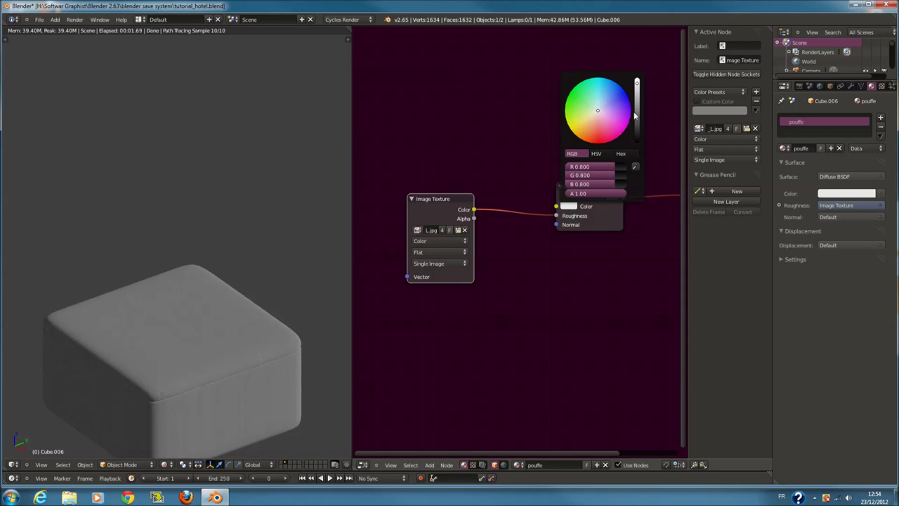
Darken the pouffe's Diffuse colour to a dark brown
{"action": "left_click", "coordinate": [636, 126]}
{"action": "left_click_drag", "start_coordinate": [583, 125], "coordinate": [586, 142]}
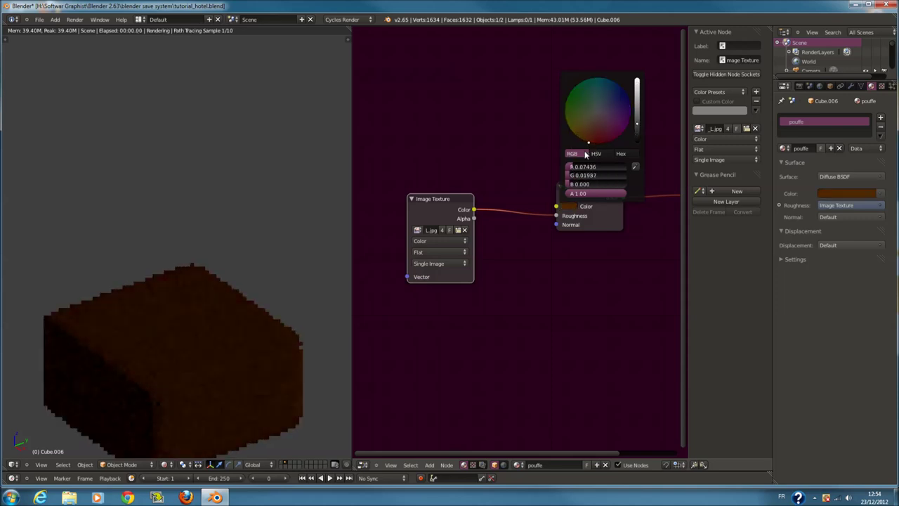
{"action": "left_click", "coordinate": [639, 131]}
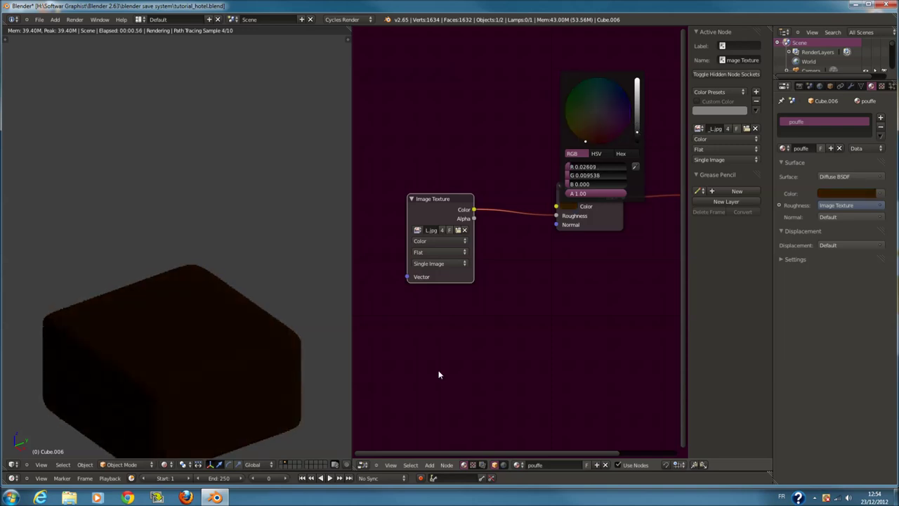
Add a Mix node taking the texture Color into Color2 and feeding the output Displacement
{"action": "middle_click_drag", "start_coordinate": [522, 301], "coordinate": [431, 290]}
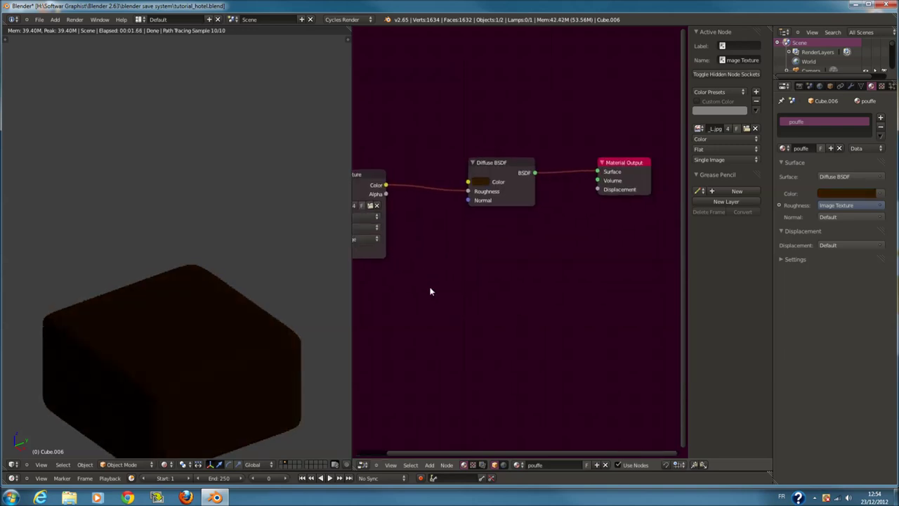
{"action": "key", "text": "shift+a"}
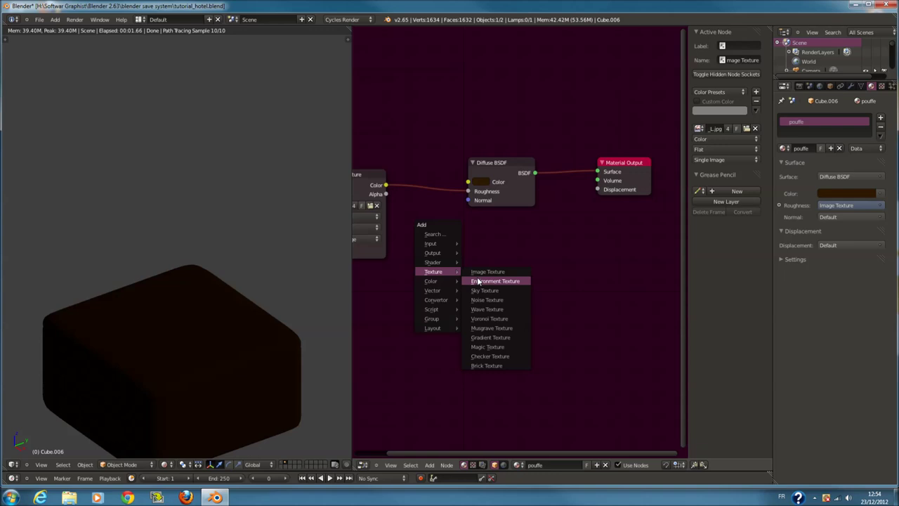
{"action": "mouse_move", "coordinate": [432, 281]}
{"action": "left_click", "coordinate": [495, 297]}
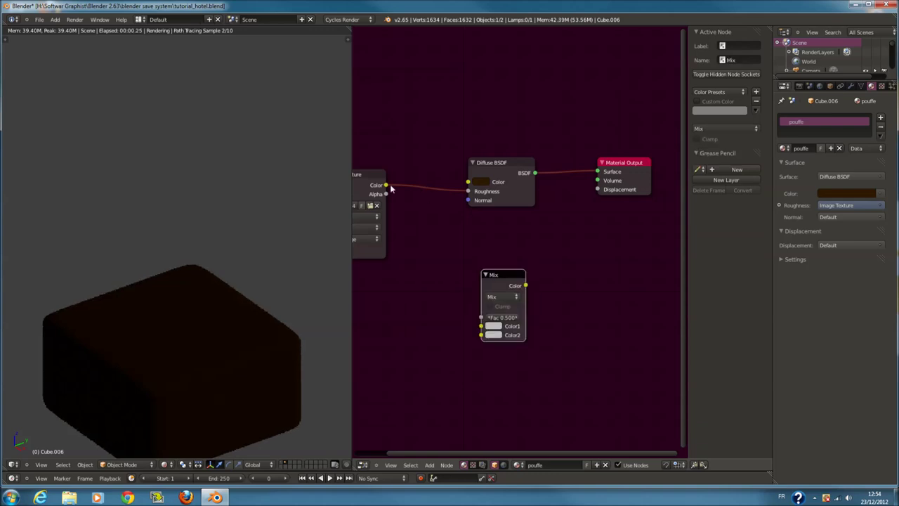
{"action": "left_click_drag", "start_coordinate": [414, 237], "coordinate": [481, 335]}
{"action": "left_click_drag", "start_coordinate": [526, 285], "coordinate": [599, 190]}
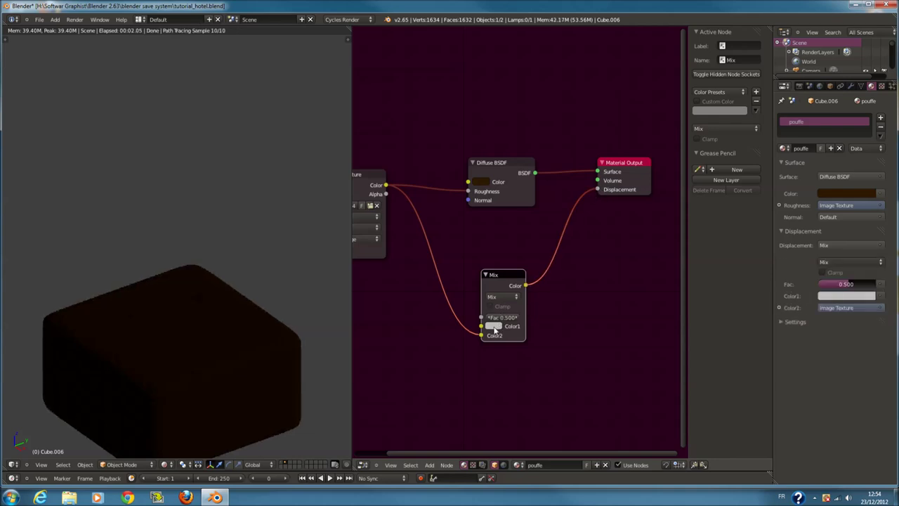
{"action": "key", "text": "KP_1"}
{"action": "key", "text": "Tab"}
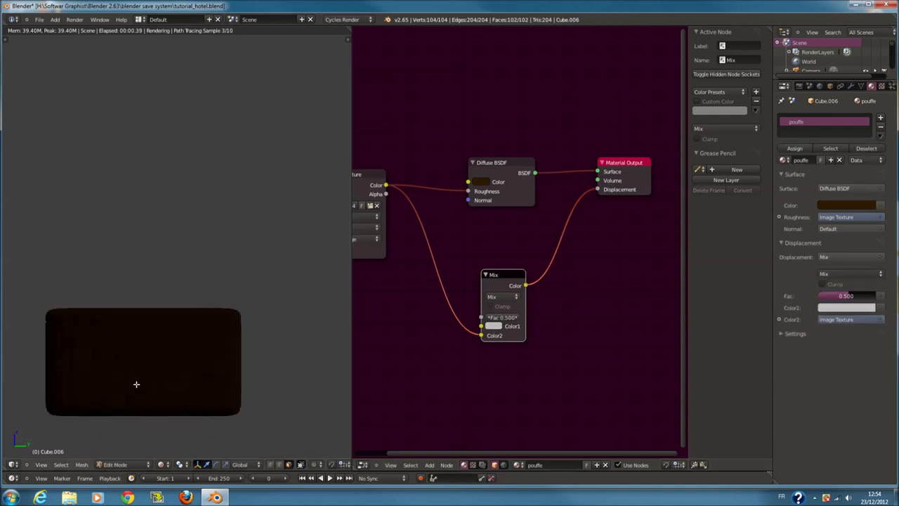
Select the first side's vertices and UV-project them from view
{"action": "left_click", "coordinate": [163, 464]}
{"action": "left_click", "coordinate": [172, 436]}
{"action": "key", "text": "a"}
{"action": "key", "text": "z"}
{"action": "key", "text": "c"}
{"action": "key", "text": "z"}
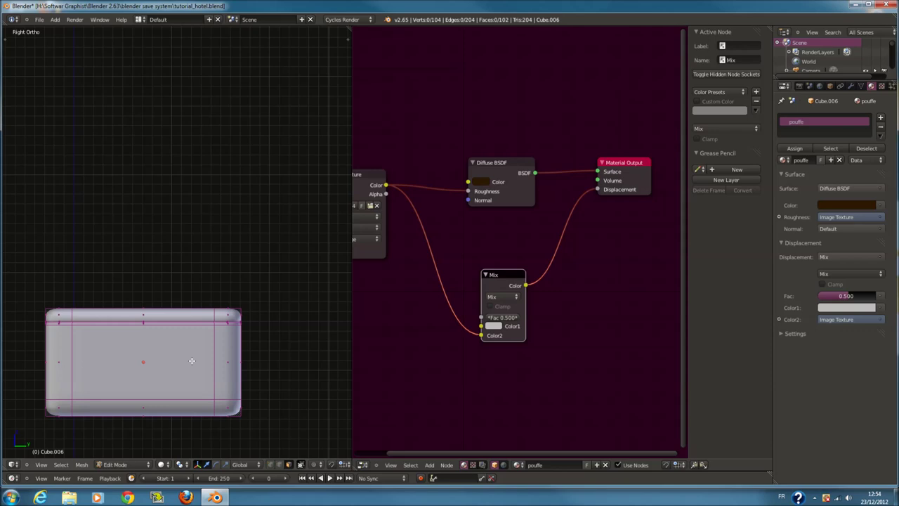
{"action": "scroll", "coordinate": [141, 365], "scroll_direction": "down", "scroll_amount": 6}
{"action": "scroll", "coordinate": [139, 379], "scroll_direction": "up", "scroll_amount": 2}
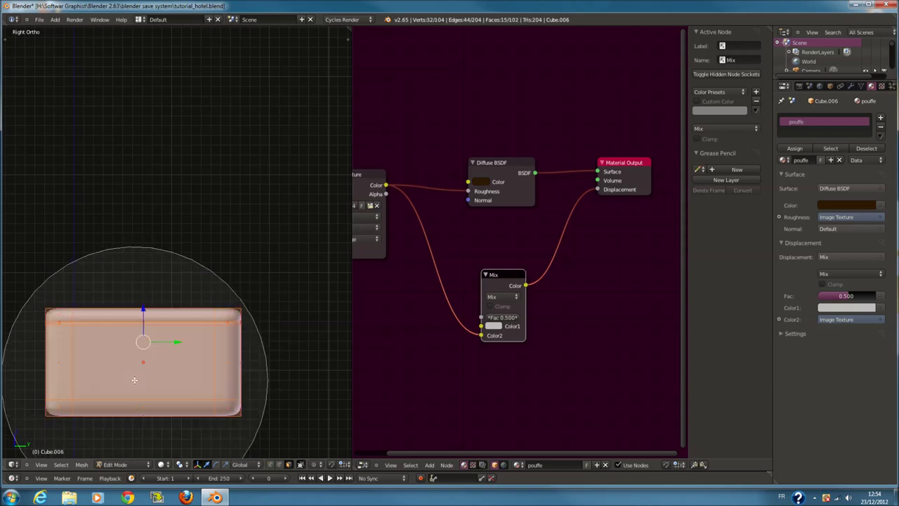
{"action": "left_click", "coordinate": [138, 387]}
{"action": "right_click", "coordinate": [138, 385]}
{"action": "key", "text": "w"}
{"action": "left_click", "coordinate": [134, 380]}
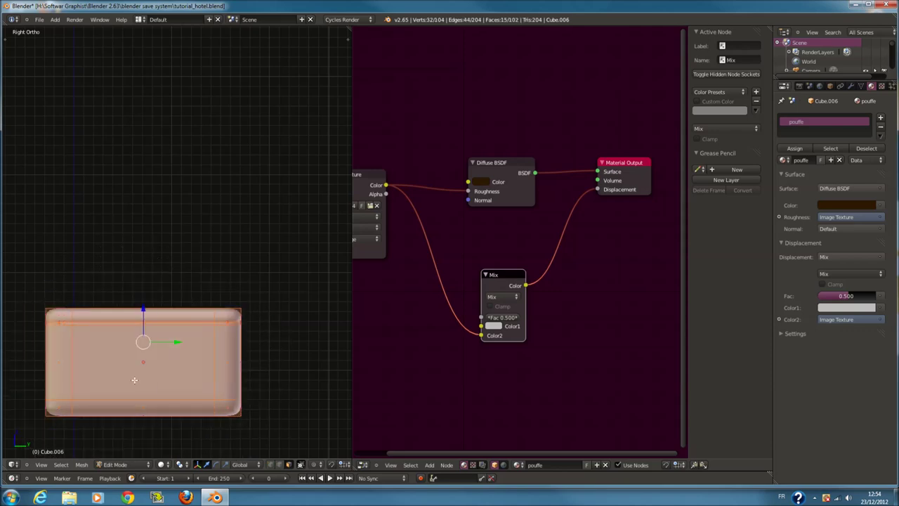
Select the front-facing and then back-facing vertices from their orthographic views
{"action": "key", "text": "KP_1"}
{"action": "key", "text": "a"}
{"action": "key", "text": "c"}
{"action": "left_click", "coordinate": [219, 374]}
{"action": "right_click", "coordinate": [219, 374]}
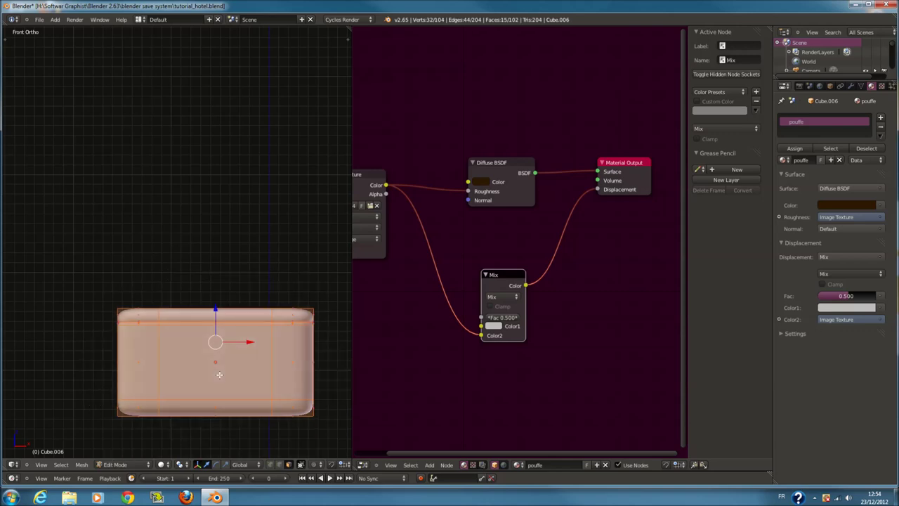
{"action": "key", "text": "ctrl+KP_1"}
{"action": "key", "text": "a"}
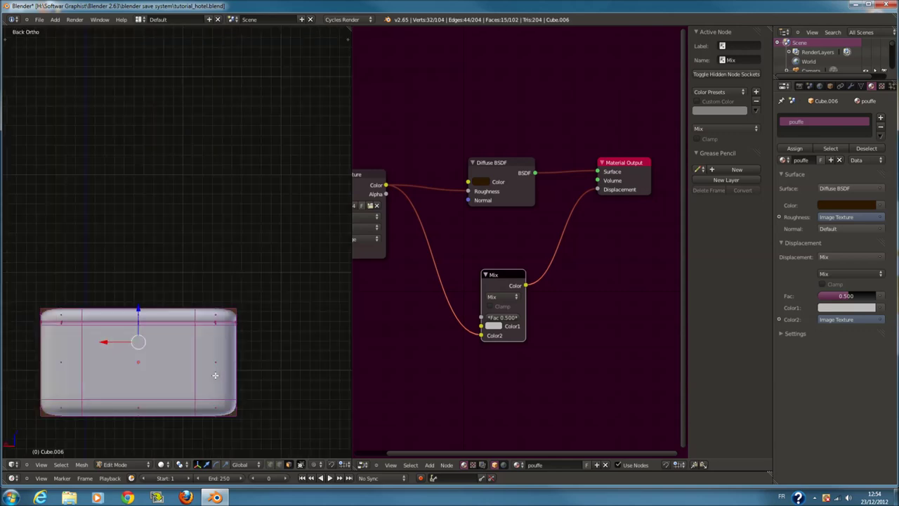
{"action": "key", "text": "c"}
{"action": "left_click", "coordinate": [135, 342]}
{"action": "right_click", "coordinate": [133, 343]}
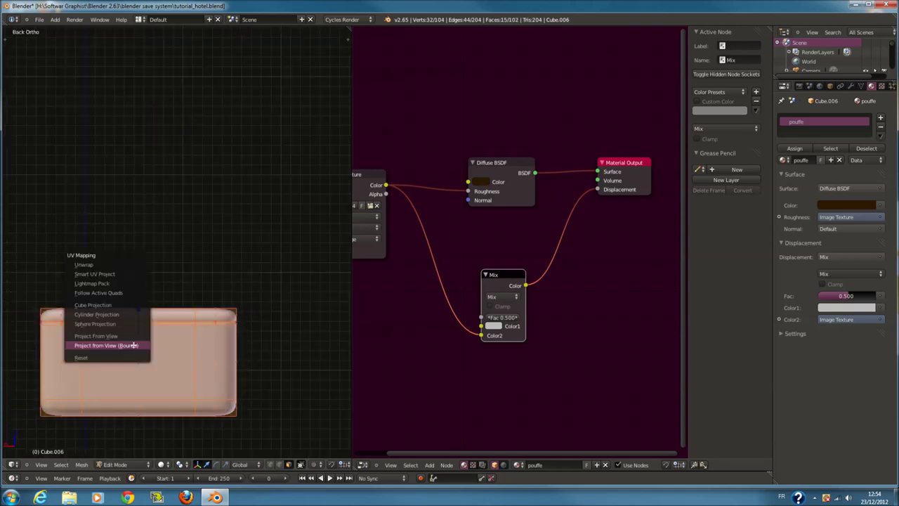
UV-project the left side's vertices from view fitted to bounds, then return to object mode
{"action": "key", "text": "ctrl+KP_3"}
{"action": "key", "text": "a"}
{"action": "key", "text": "c"}
{"action": "left_click_drag", "start_coordinate": [184, 348], "coordinate": [201, 342]}
{"action": "right_click", "coordinate": [201, 343]}
{"action": "key", "text": "w"}
{"action": "left_click", "coordinate": [201, 347]}
{"action": "key", "text": "Tab"}
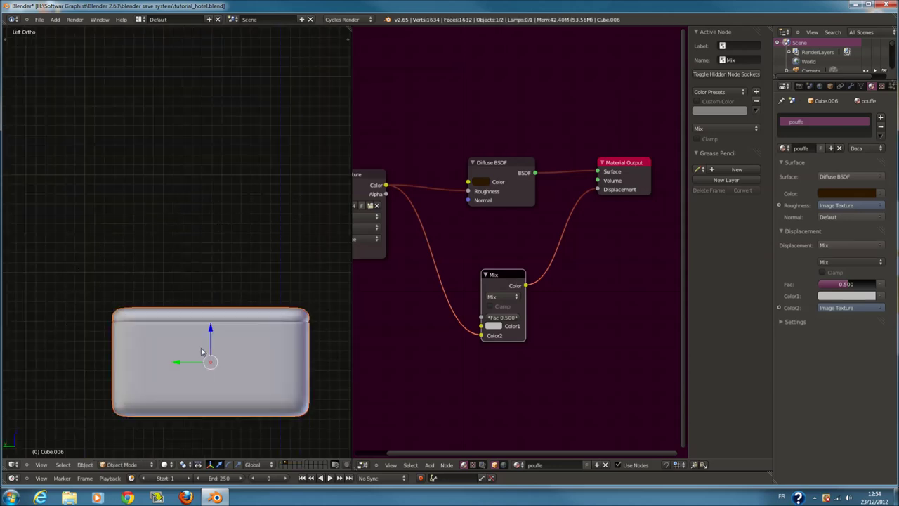
In rendered preview, set the Mix node to Multiply with a dark grey Color1 of 0.200
{"action": "left_click", "coordinate": [166, 464]}
{"action": "left_click", "coordinate": [195, 402]}
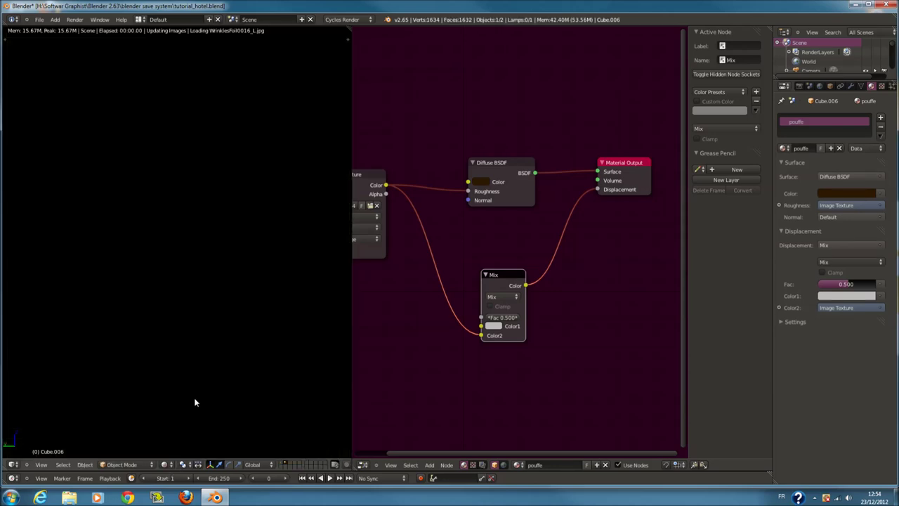
{"action": "mouse_move", "coordinate": [265, 412]}
{"action": "middle_mouse_down"}
{"action": "mouse_move", "coordinate": [323, 423]}
{"action": "mouse_move", "coordinate": [396, 413]}
{"action": "mouse_move", "coordinate": [287, 423]}
{"action": "middle_mouse_up"}
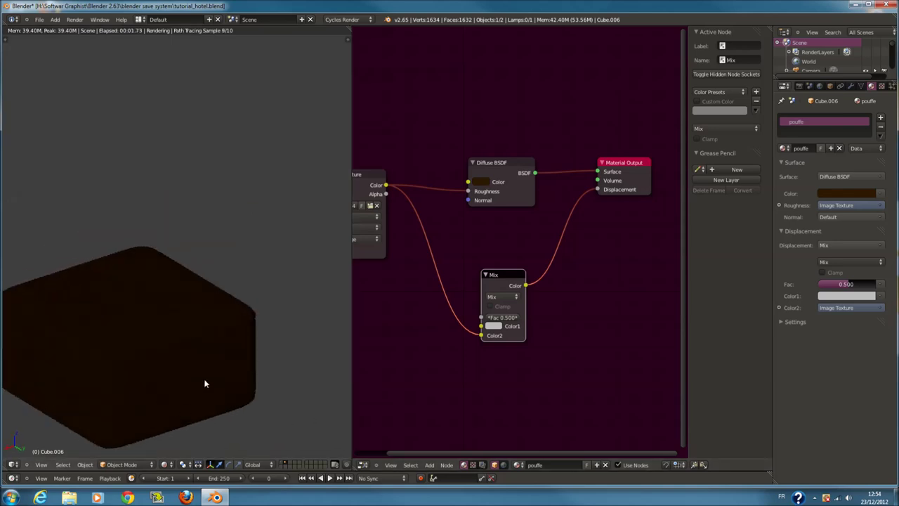
{"action": "left_click", "coordinate": [494, 326]}
{"action": "left_click_drag", "start_coordinate": [562, 244], "coordinate": [562, 262]}
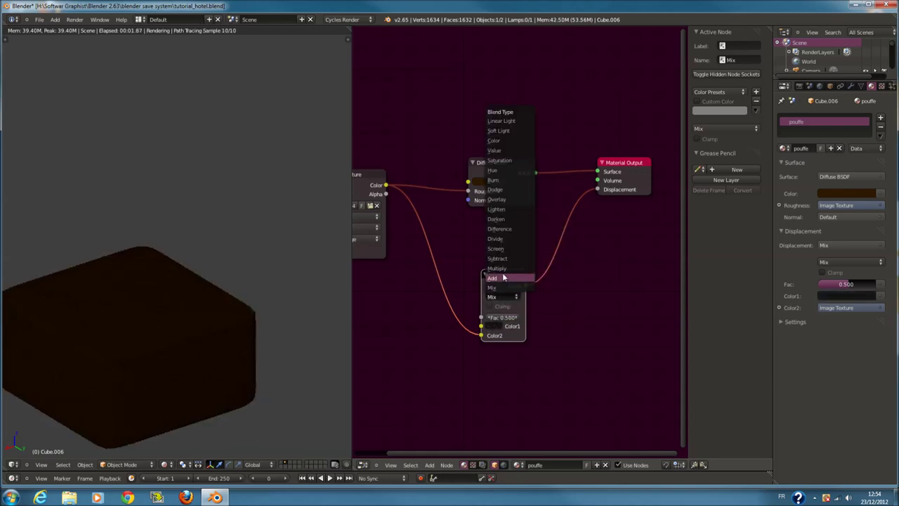
{"action": "left_click", "coordinate": [500, 268]}
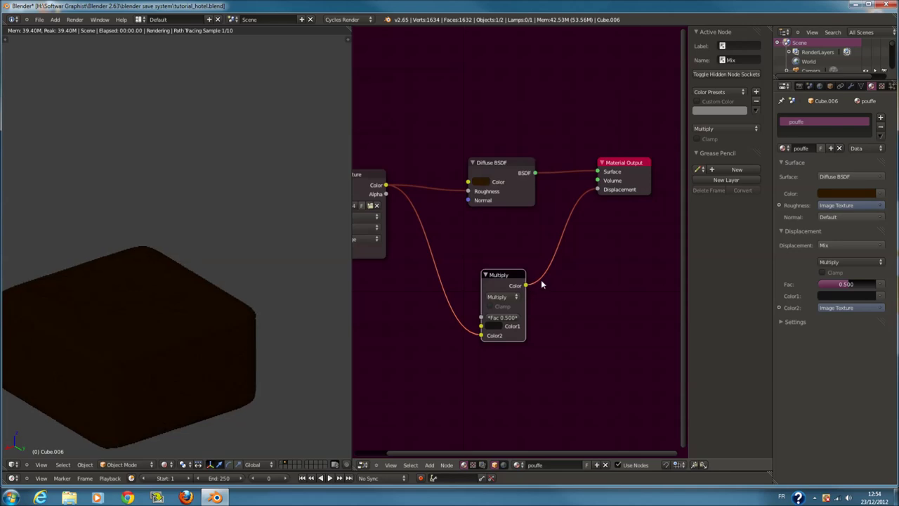
{"action": "left_click", "coordinate": [494, 326]}
{"action": "mouse_move", "coordinate": [563, 256]}
{"action": "left_mouse_down"}
{"action": "mouse_move", "coordinate": [561, 201]}
{"action": "mouse_move", "coordinate": [562, 239]}
{"action": "left_mouse_up"}
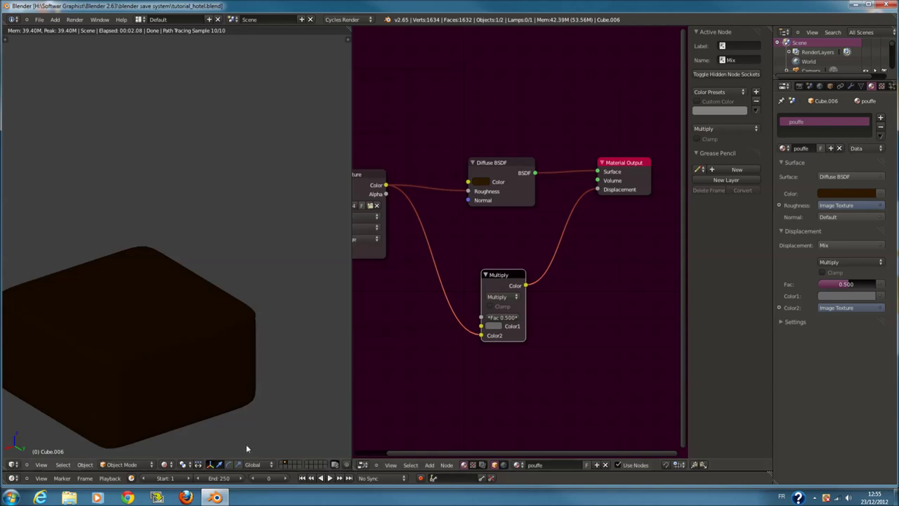
{"action": "left_click", "coordinate": [172, 466]}
{"action": "left_click", "coordinate": [184, 435]}
Move the pouffe to layer 2 and show all scene layers through the camera
{"action": "scroll", "coordinate": [235, 351], "scroll_direction": "down", "scroll_amount": 2}
{"action": "key", "text": "m"}
{"action": "key", "text": "2"}
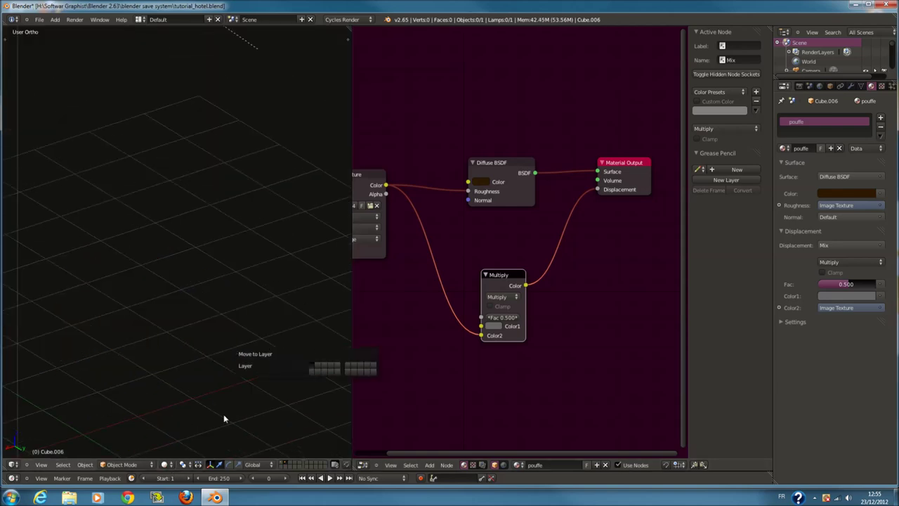
{"action": "left_click", "coordinate": [283, 464]}
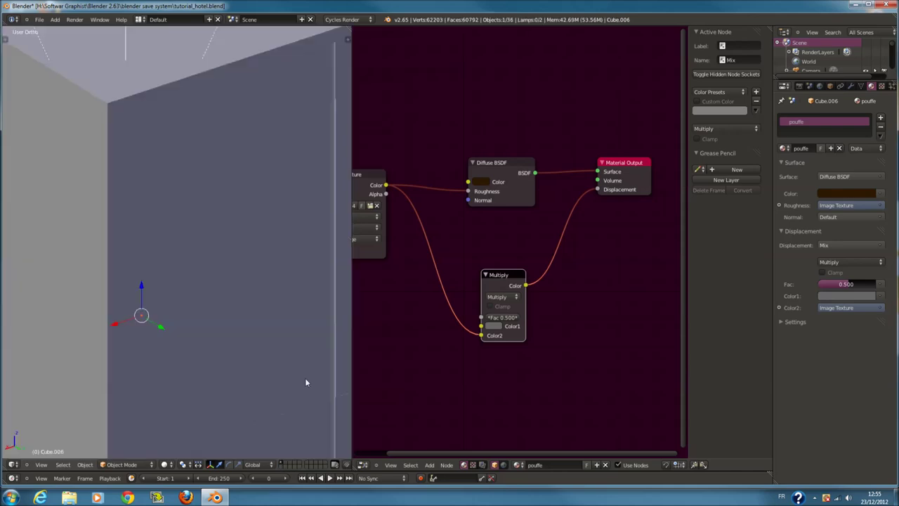
{"action": "key", "text": "KP_0"}
{"action": "key", "text": "z"}
{"action": "key", "text": "z"}
{"action": "scroll", "coordinate": [283, 295], "scroll_direction": "up", "scroll_amount": 1}
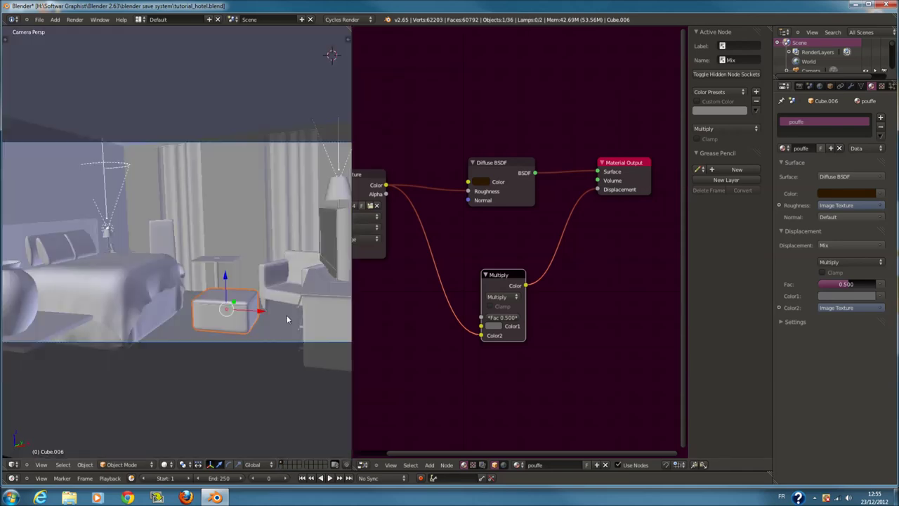
Put the TV and its stand on a separate layer and show that layer alone
{"action": "right_click", "coordinate": [328, 247]}
{"action": "scroll", "coordinate": [324, 258], "scroll_direction": "down", "scroll_amount": 2}
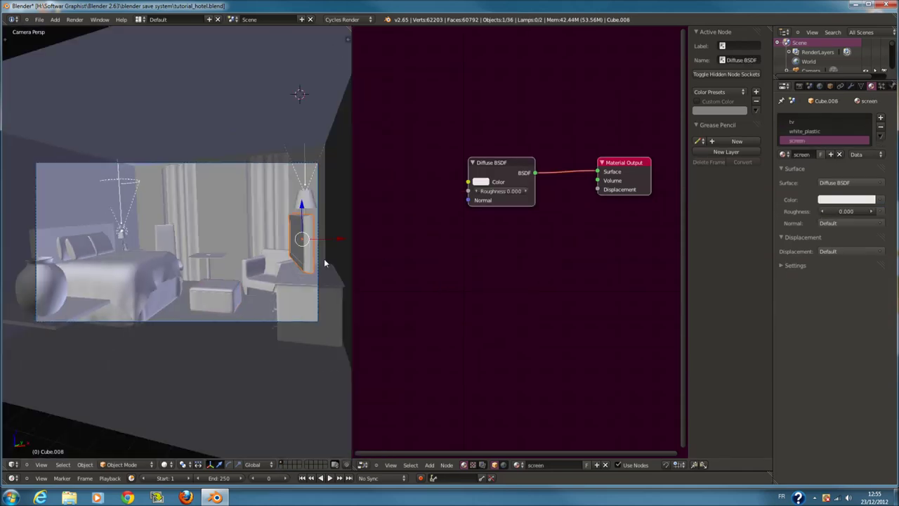
{"action": "key", "text": "KP_Decimal"}
{"action": "key", "text": "z"}
{"action": "middle_click_drag", "start_coordinate": [223, 295], "coordinate": [204, 346]}
{"action": "key", "text": "z"}
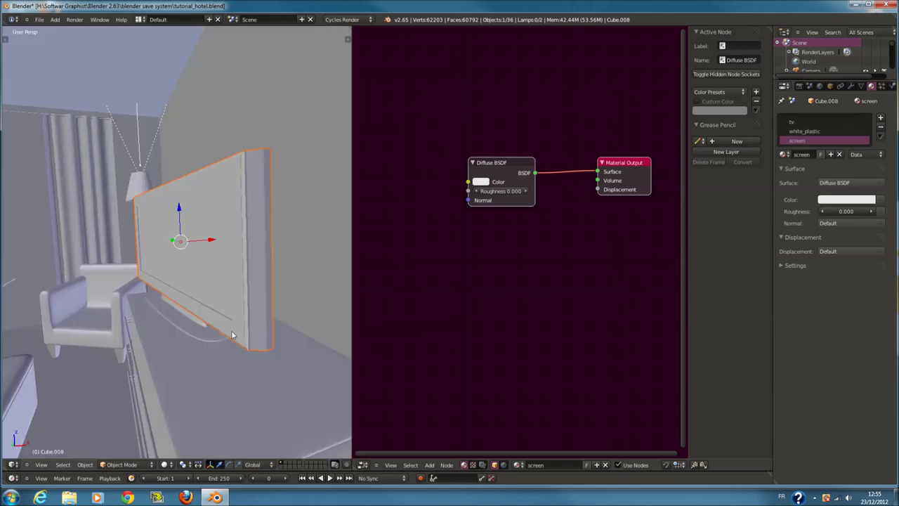
{"action": "right_click", "coordinate": [216, 335]}
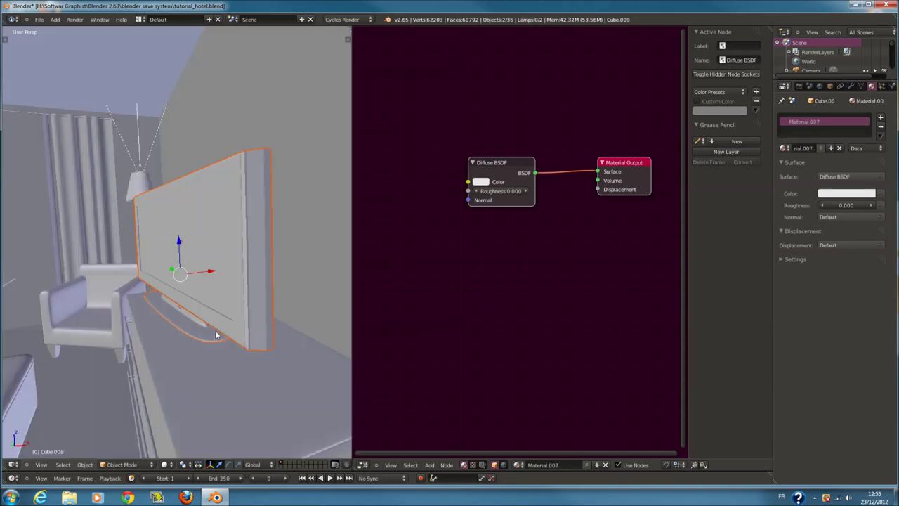
{"action": "key", "text": "ctrl+z"}
{"action": "key", "text": "ctrl+shift+z"}
{"action": "key", "text": "m"}
{"action": "left_click", "coordinate": [350, 317]}
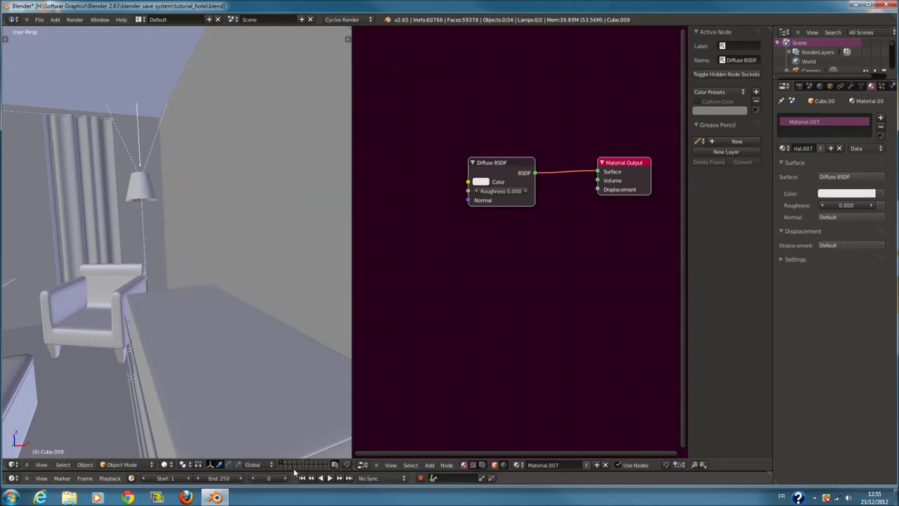
{"action": "left_click", "coordinate": [284, 464]}
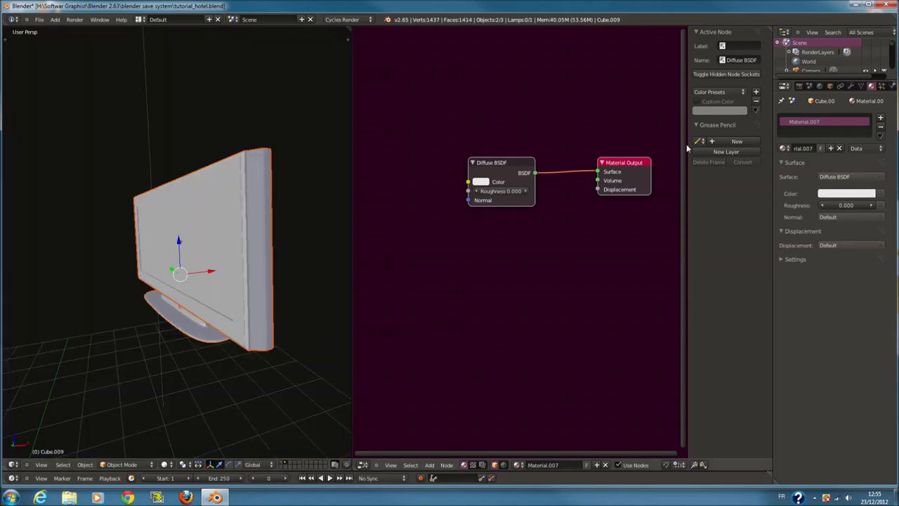
Rename the TV stand's material to 'support'
{"action": "right_click", "coordinate": [257, 233]}
{"action": "right_click", "coordinate": [200, 336]}
{"action": "type", "text": "suppo"}
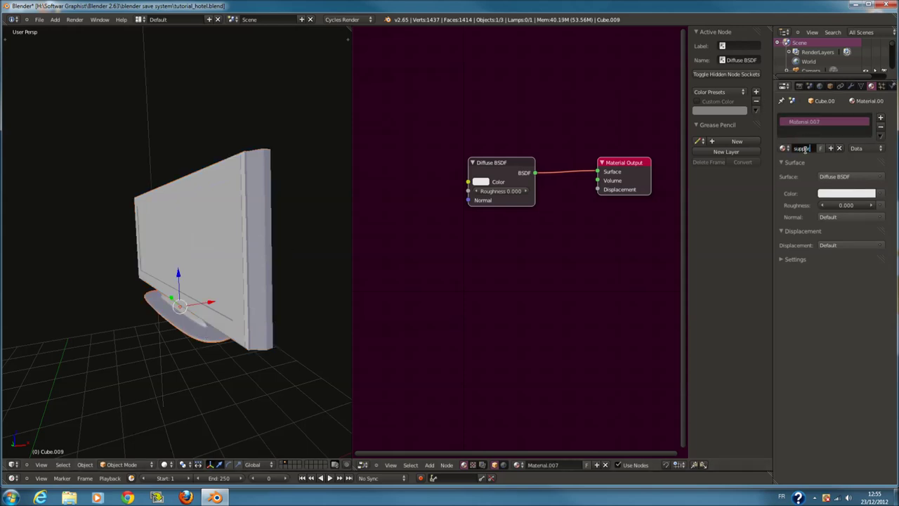
{"action": "type", "text": "rt"}
{"action": "key", "text": "Return"}
Darken the TV panel's colour to grey and select the white_plastic material
{"action": "right_click", "coordinate": [161, 238]}
{"action": "mouse_move", "coordinate": [161, 239]}
{"action": "middle_mouse_down"}
{"action": "mouse_move", "coordinate": [248, 252]}
{"action": "mouse_move", "coordinate": [304, 245]}
{"action": "middle_mouse_up"}
{"action": "key", "text": "Tab"}
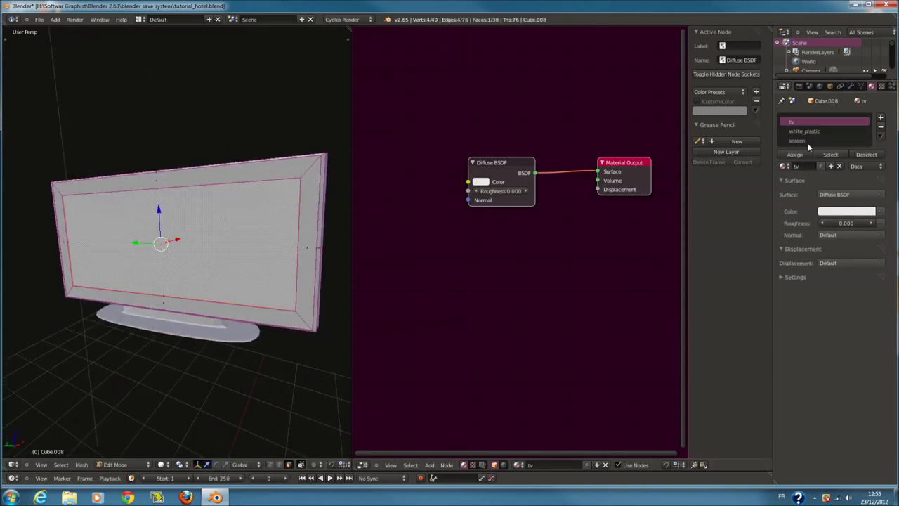
{"action": "key", "text": "Tab"}
{"action": "left_click", "coordinate": [864, 200]}
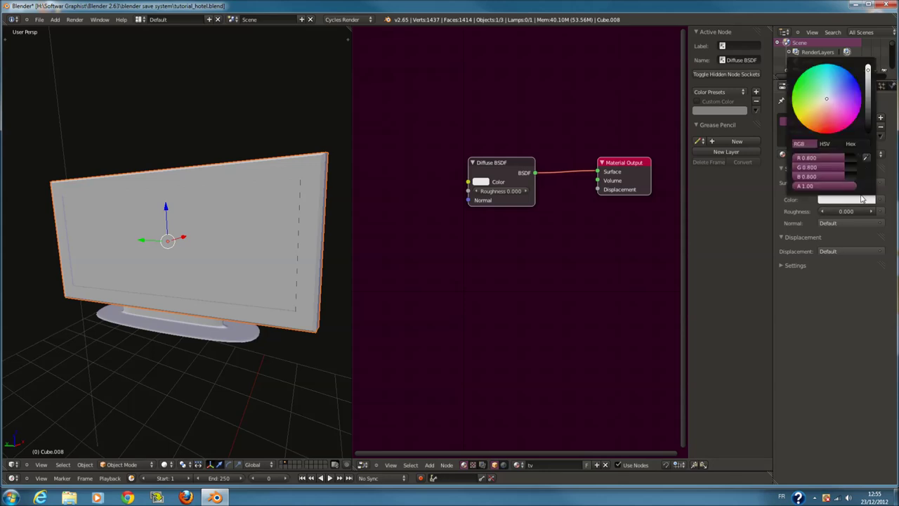
{"action": "left_click_drag", "start_coordinate": [869, 97], "coordinate": [870, 89]}
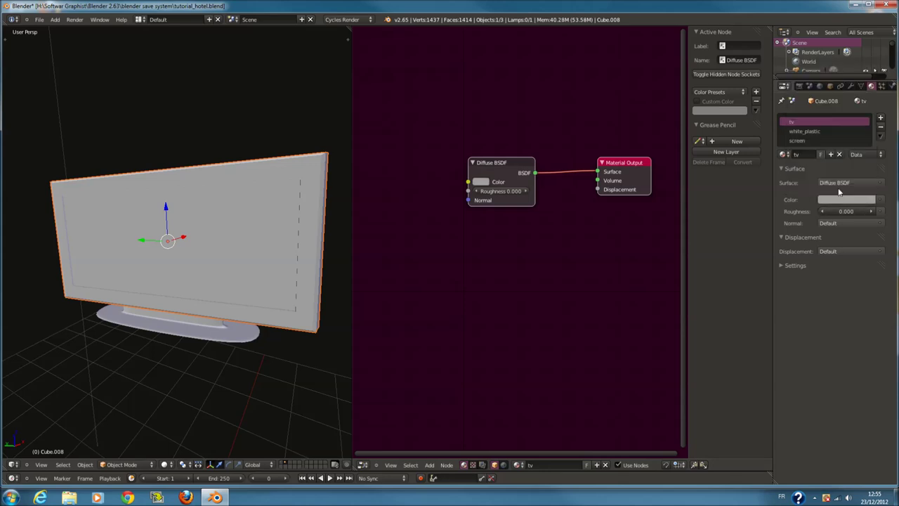
{"action": "left_click", "coordinate": [818, 132]}
In Edit Mode from a side view, darken the tv material's colour
{"action": "key", "text": "Tab"}
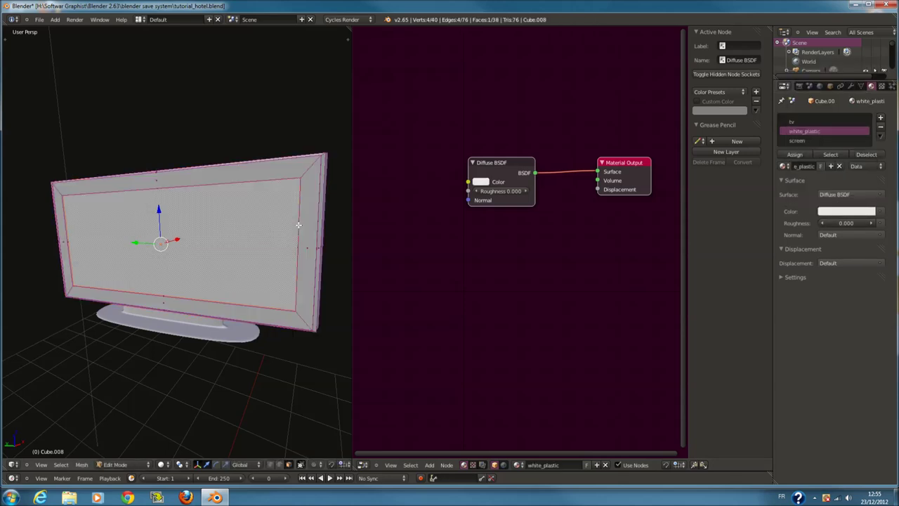
{"action": "key", "text": "a"}
{"action": "key", "text": "KP_4"}
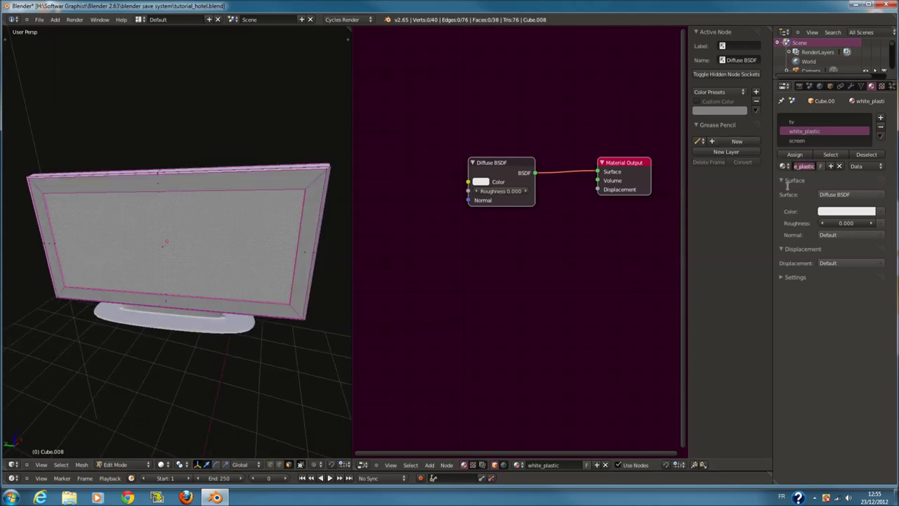
{"action": "left_click", "coordinate": [792, 122]}
{"action": "left_click", "coordinate": [846, 210]}
{"action": "left_click_drag", "start_coordinate": [868, 91], "coordinate": [873, 143]}
{"action": "left_click", "coordinate": [804, 130]}
Select the TV's four frame faces and set white_plastic's colour to grey
{"action": "middle_click_drag", "start_coordinate": [227, 185], "coordinate": [220, 178]}
{"action": "right_click", "coordinate": [220, 177]}
{"action": "right_click", "coordinate": [316, 211], "text": "shift"}
{"action": "right_click", "coordinate": [268, 314], "text": "shift"}
{"action": "right_click", "coordinate": [69, 254], "text": "shift"}
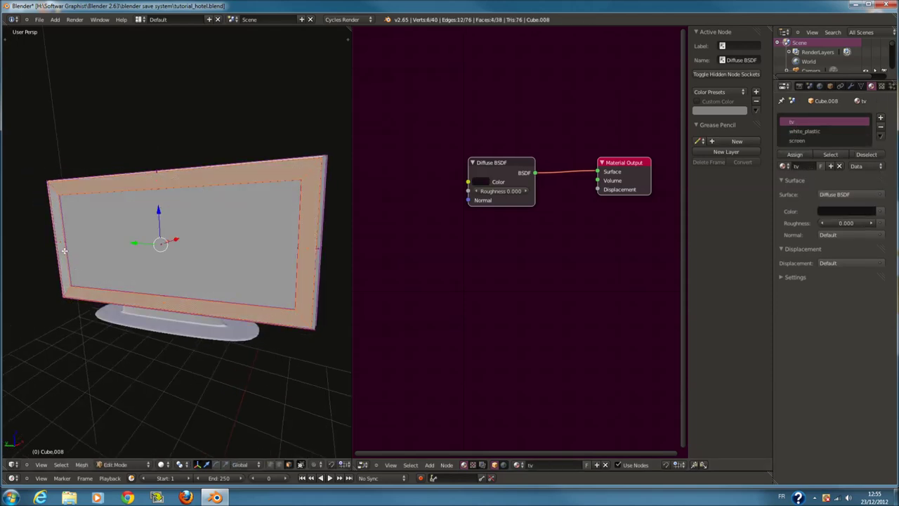
{"action": "left_click", "coordinate": [813, 132]}
{"action": "left_click", "coordinate": [836, 211]}
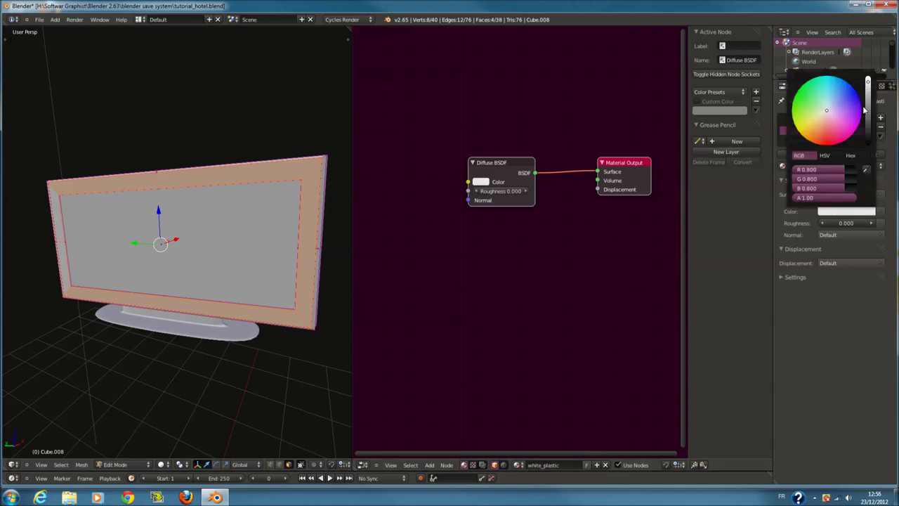
{"action": "left_click_drag", "start_coordinate": [866, 111], "coordinate": [868, 125]}
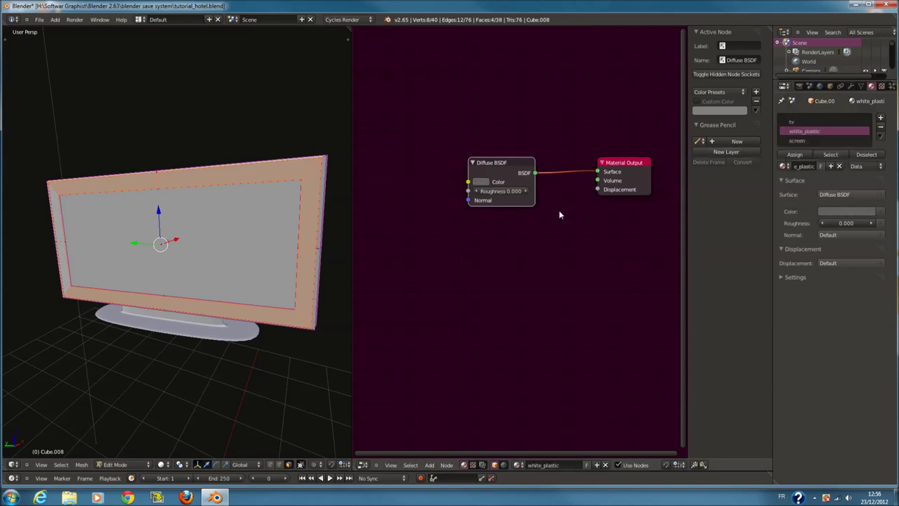
Select the TV screen face and set the screen material's colour to black
{"action": "key", "text": "a"}
{"action": "right_click", "coordinate": [263, 217]}
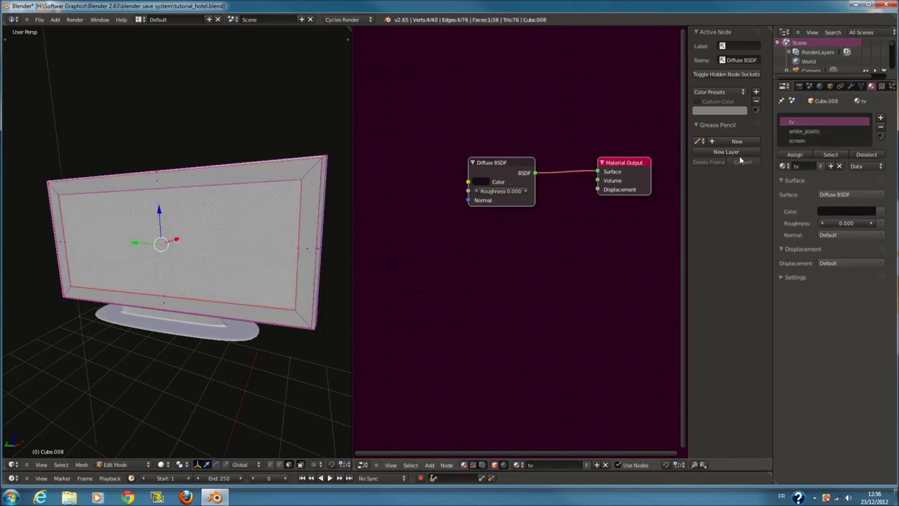
{"action": "left_click", "coordinate": [804, 132]}
{"action": "left_click", "coordinate": [800, 141]}
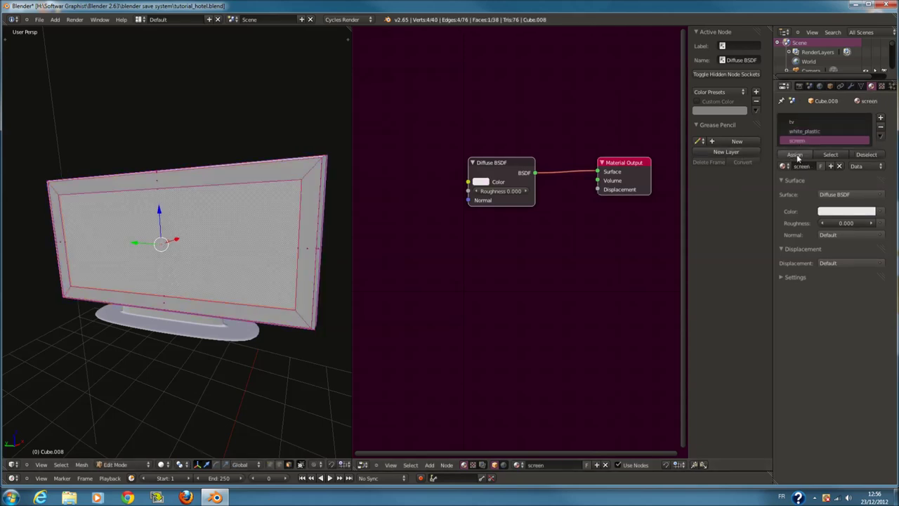
{"action": "left_click", "coordinate": [845, 215]}
{"action": "left_click_drag", "start_coordinate": [868, 76], "coordinate": [868, 144]}
{"action": "middle_click_drag", "start_coordinate": [431, 287], "coordinate": [517, 299]}
{"action": "key", "text": "shift+a"}
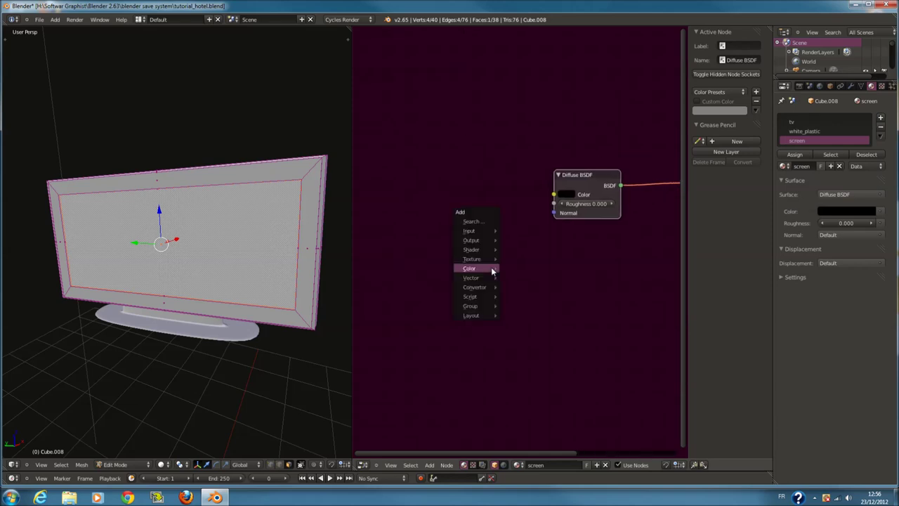
{"action": "mouse_move", "coordinate": [471, 250]}
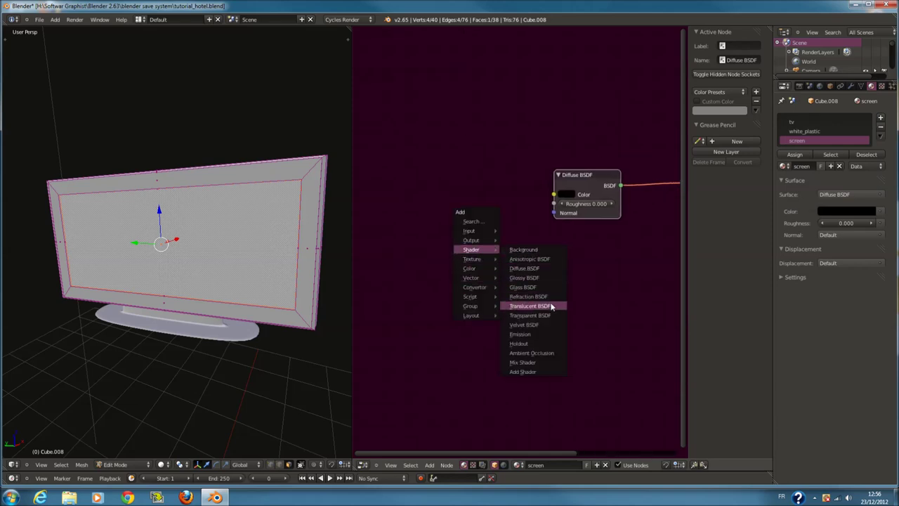
Insert a Mix Shader after the screen's Diffuse and mix in a Glossy BSDF with Roughness 0
{"action": "left_click", "coordinate": [548, 362]}
{"action": "key", "text": "Home"}
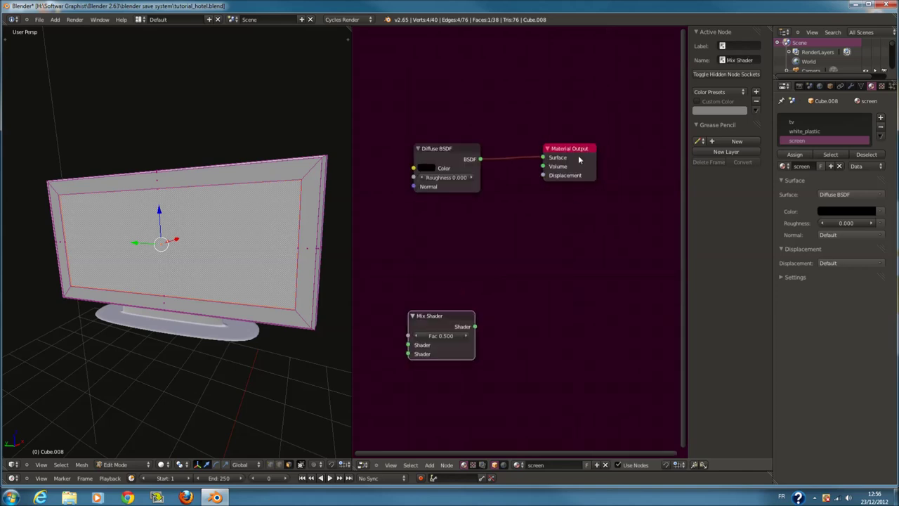
{"action": "left_click_drag", "start_coordinate": [580, 160], "coordinate": [685, 166]}
{"action": "left_click_drag", "start_coordinate": [436, 319], "coordinate": [595, 156]}
{"action": "key", "text": "shift+a"}
{"action": "mouse_move", "coordinate": [475, 220]}
{"action": "left_click", "coordinate": [528, 248]}
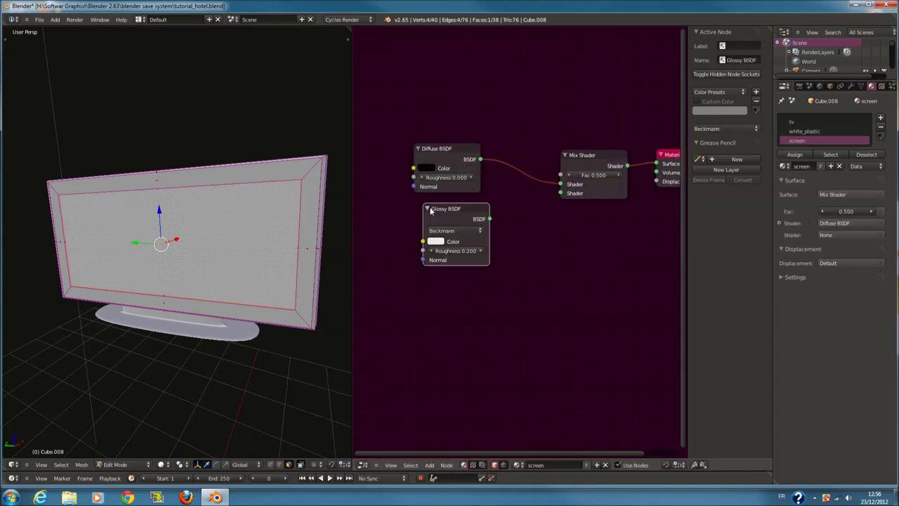
{"action": "left_click_drag", "start_coordinate": [460, 251], "coordinate": [297, 250]}
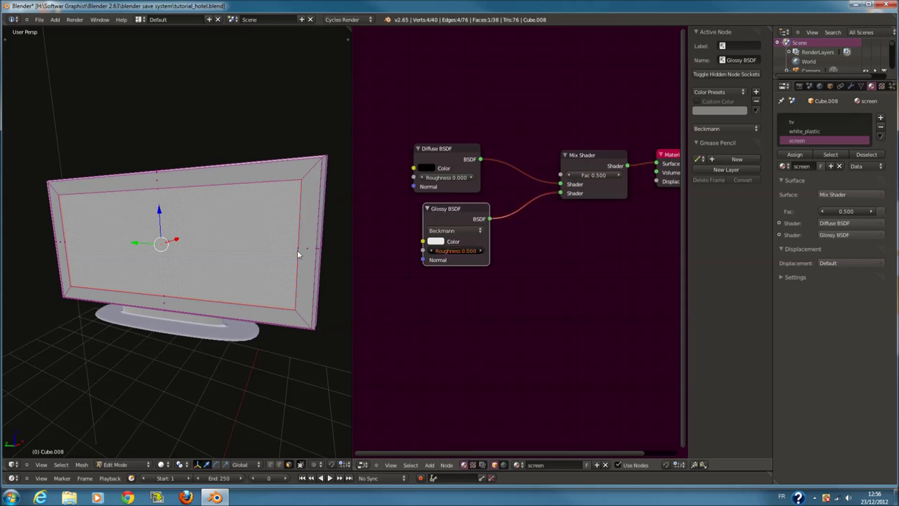
Preview the TV side-on in Rendered viewport shading
{"action": "key", "text": "Tab"}
{"action": "middle_click_drag", "start_coordinate": [204, 325], "coordinate": [147, 381]}
{"action": "left_click", "coordinate": [166, 464]}
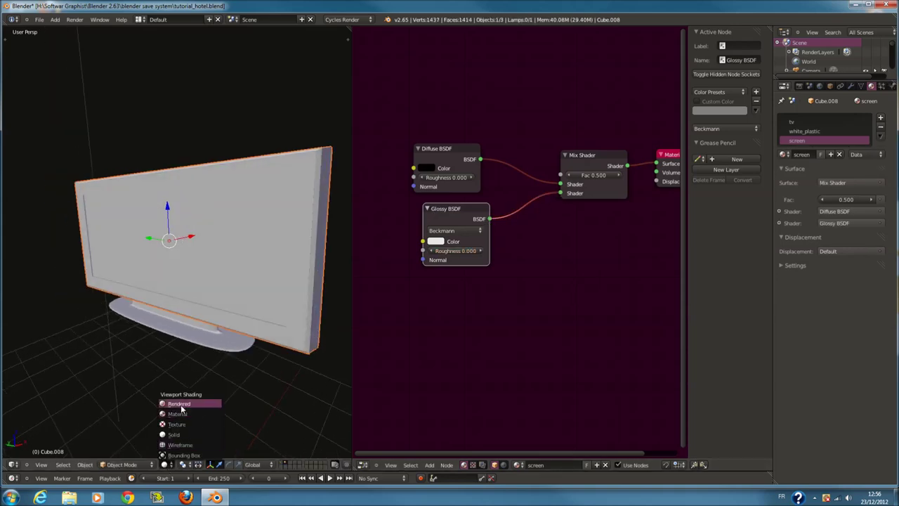
{"action": "left_click", "coordinate": [181, 408]}
{"action": "mouse_move", "coordinate": [249, 310]}
{"action": "middle_mouse_down"}
{"action": "mouse_move", "coordinate": [225, 302]}
{"action": "mouse_move", "coordinate": [208, 341]}
{"action": "mouse_move", "coordinate": [261, 325]}
{"action": "mouse_move", "coordinate": [237, 304]}
{"action": "middle_mouse_up"}
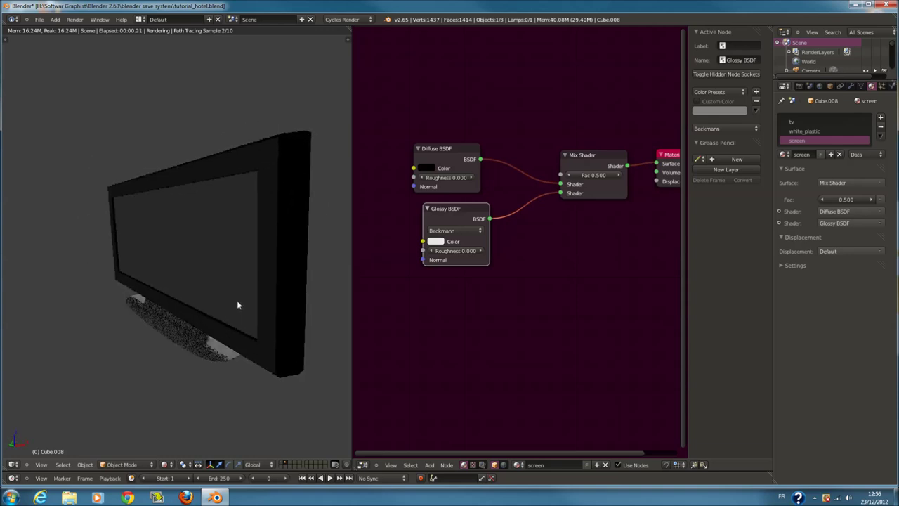
Darken the stand's support colour to about 0.091, then return to Solid shading
{"action": "right_click", "coordinate": [218, 361]}
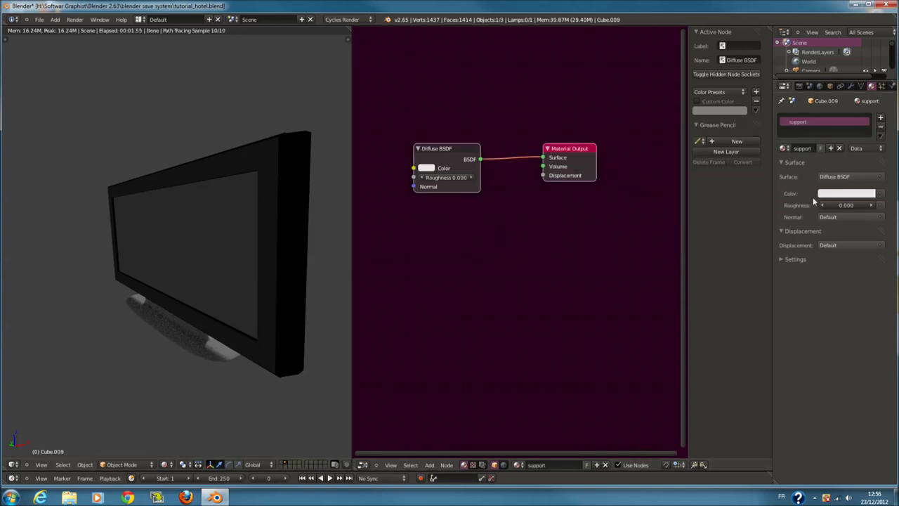
{"action": "left_click", "coordinate": [843, 194]}
{"action": "left_click", "coordinate": [871, 107]}
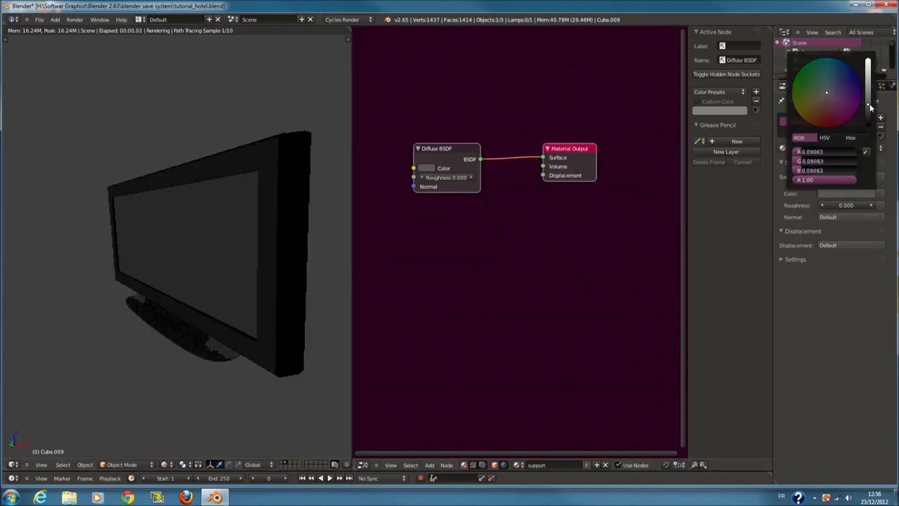
{"action": "mouse_move", "coordinate": [293, 255]}
{"action": "middle_mouse_down"}
{"action": "mouse_move", "coordinate": [228, 240]}
{"action": "mouse_move", "coordinate": [202, 245]}
{"action": "mouse_move", "coordinate": [194, 271]}
{"action": "middle_mouse_up"}
{"action": "left_click", "coordinate": [166, 464]}
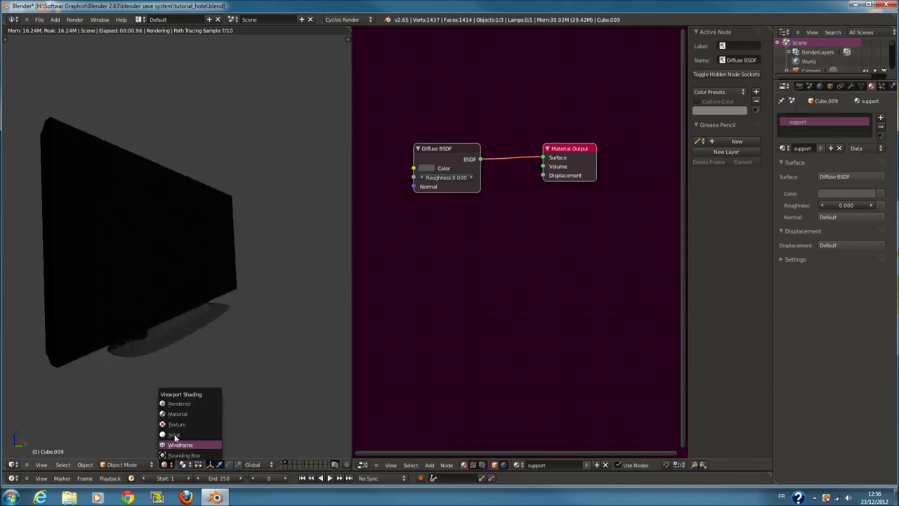
{"action": "left_click", "coordinate": [174, 435]}
{"action": "mouse_move", "coordinate": [210, 340]}
{"action": "middle_mouse_down"}
{"action": "mouse_move", "coordinate": [245, 297]}
{"action": "mouse_move", "coordinate": [199, 254]}
{"action": "mouse_move", "coordinate": [281, 269]}
{"action": "middle_mouse_up"}
Move the TV to another layer and view the room scene through the camera
{"action": "key", "text": "m"}
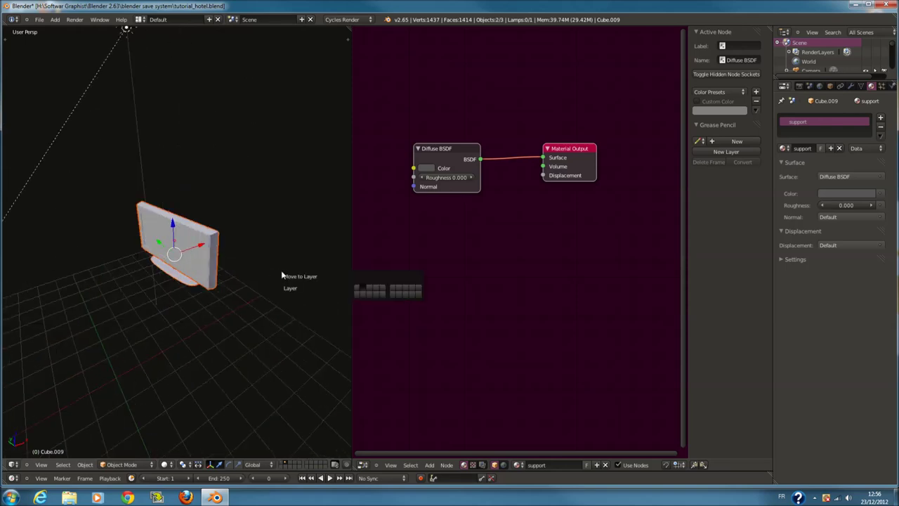
{"action": "left_click", "coordinate": [356, 293]}
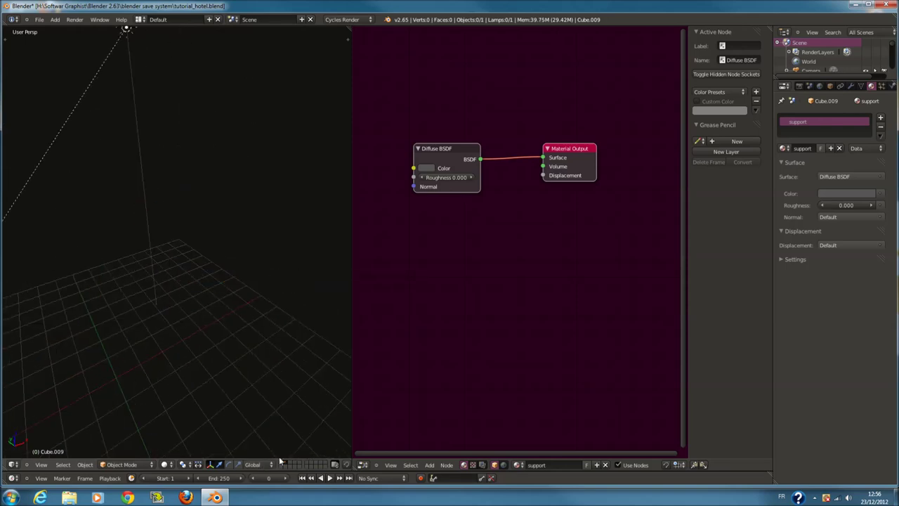
{"action": "left_click", "coordinate": [284, 465]}
{"action": "key", "text": "KP_0"}
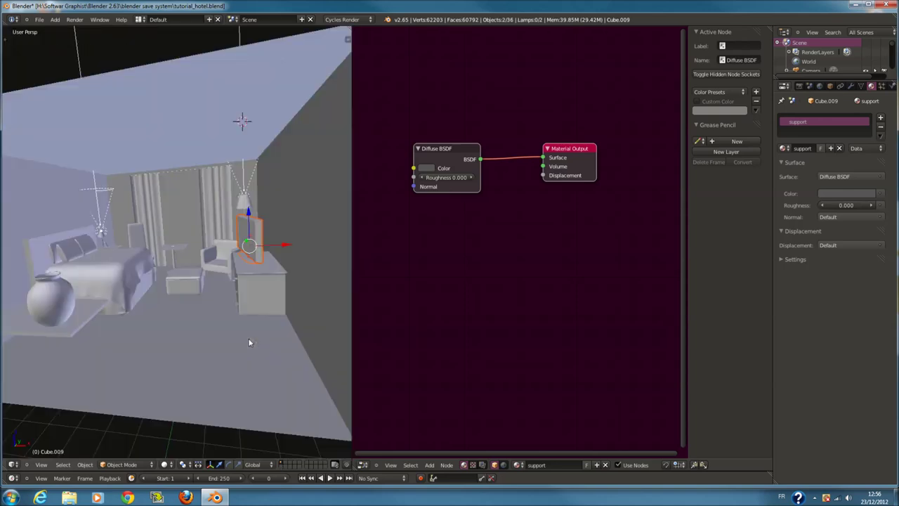
{"action": "scroll", "coordinate": [295, 265], "scroll_direction": "up", "scroll_amount": 3}
{"action": "scroll", "coordinate": [314, 250], "scroll_direction": "down", "scroll_amount": 1}
{"action": "key", "text": "a"}
{"action": "scroll", "coordinate": [281, 285], "scroll_direction": "up", "scroll_amount": 2}
{"action": "scroll", "coordinate": [246, 271], "scroll_direction": "down", "scroll_amount": 1}
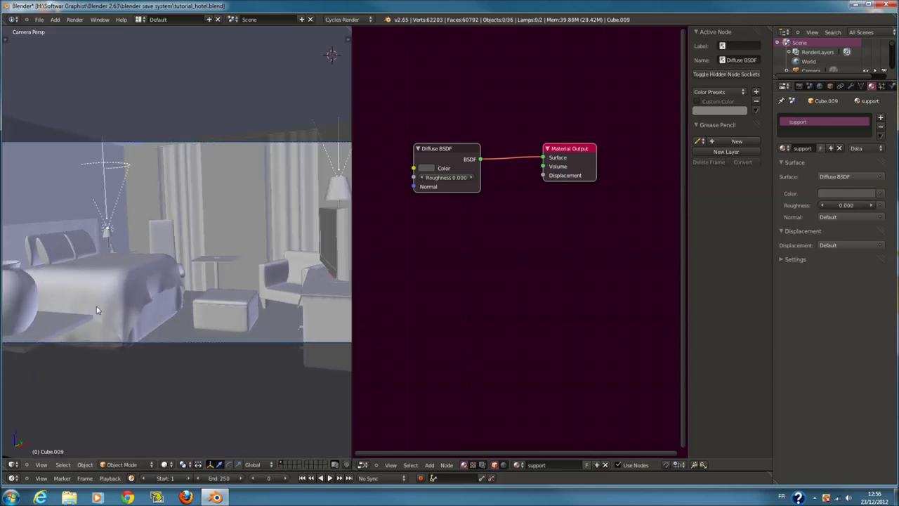
Move the vase onto its own layer and centre the view on it
{"action": "right_click", "coordinate": [31, 317]}
{"action": "key", "text": "m"}
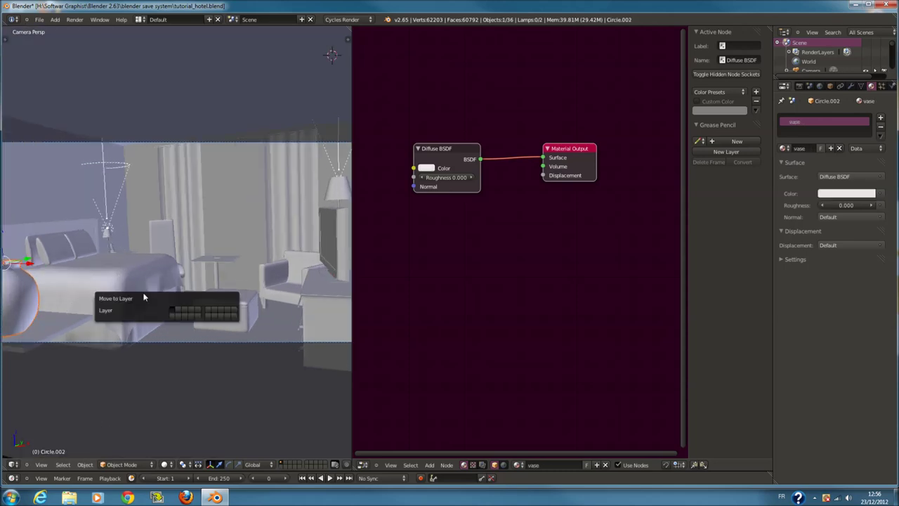
{"action": "left_click", "coordinate": [178, 312]}
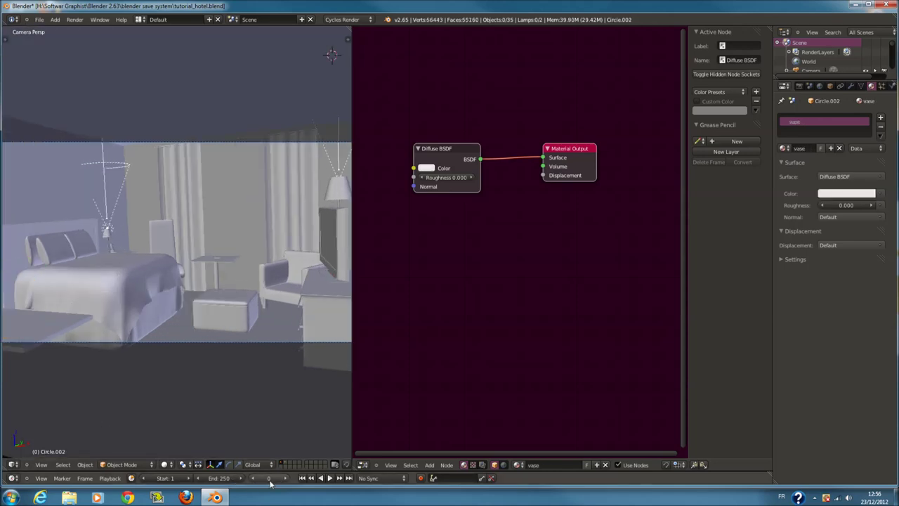
{"action": "left_click", "coordinate": [285, 465]}
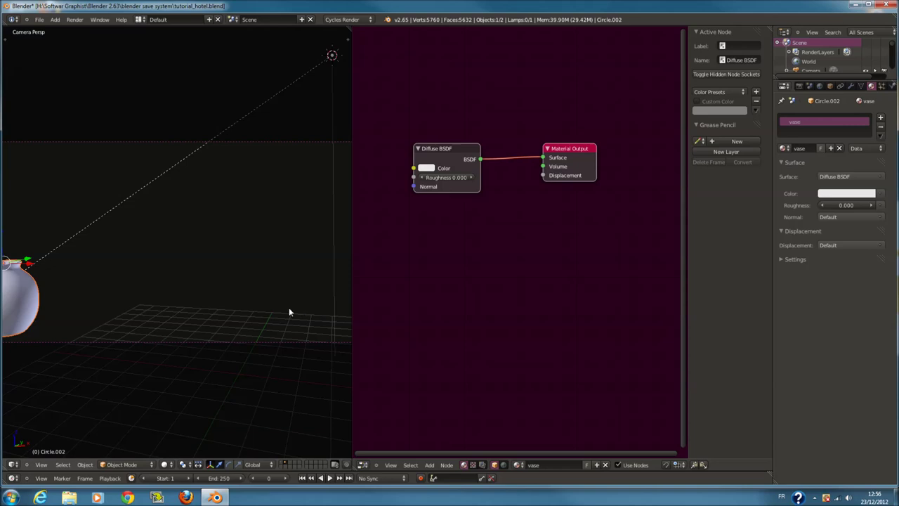
{"action": "key", "text": "KP_Decimal"}
Unwrap the vase mesh with Cylinder Projection
{"action": "key", "text": "Tab"}
{"action": "scroll", "coordinate": [239, 290], "scroll_direction": "down", "scroll_amount": 2}
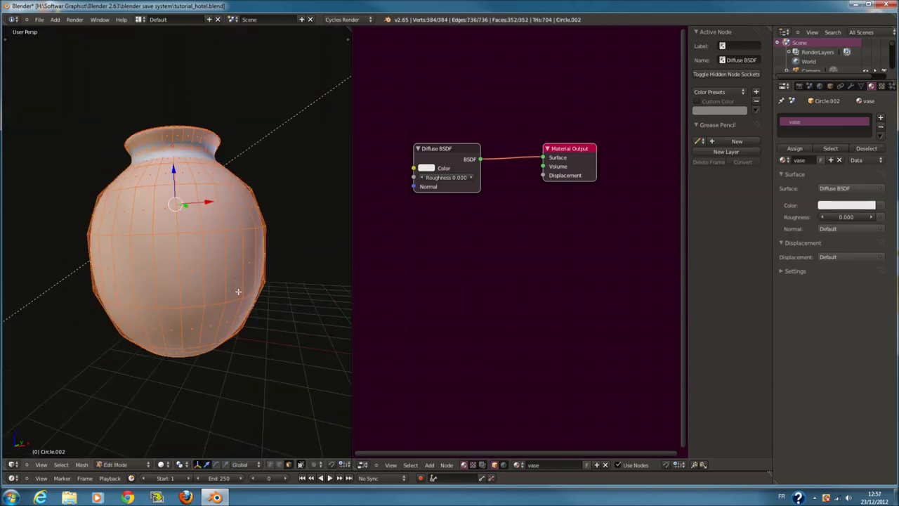
{"action": "key", "text": "u"}
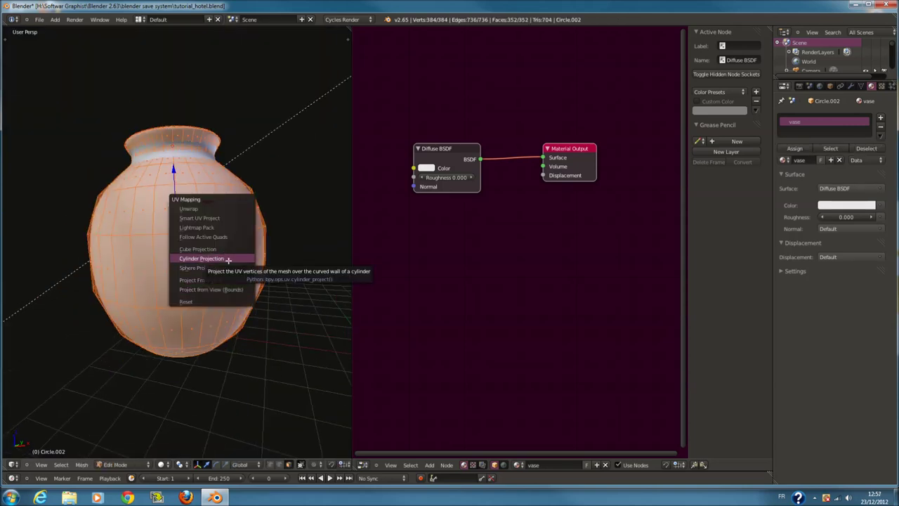
{"action": "left_click", "coordinate": [230, 257]}
{"action": "key", "text": "Tab"}
{"action": "middle_click_drag", "start_coordinate": [354, 222], "coordinate": [564, 217]}
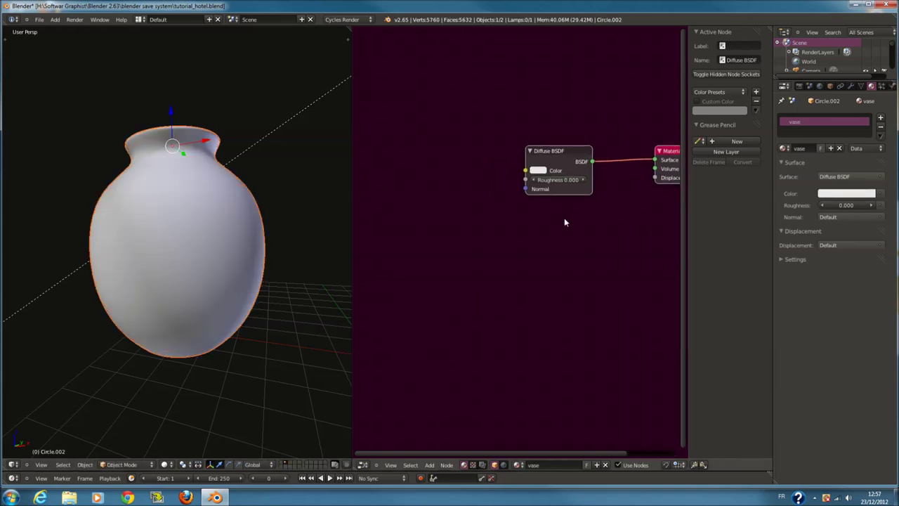
{"action": "scroll", "coordinate": [564, 218], "scroll_direction": "down", "scroll_amount": 1}
{"action": "key", "text": "shift+a"}
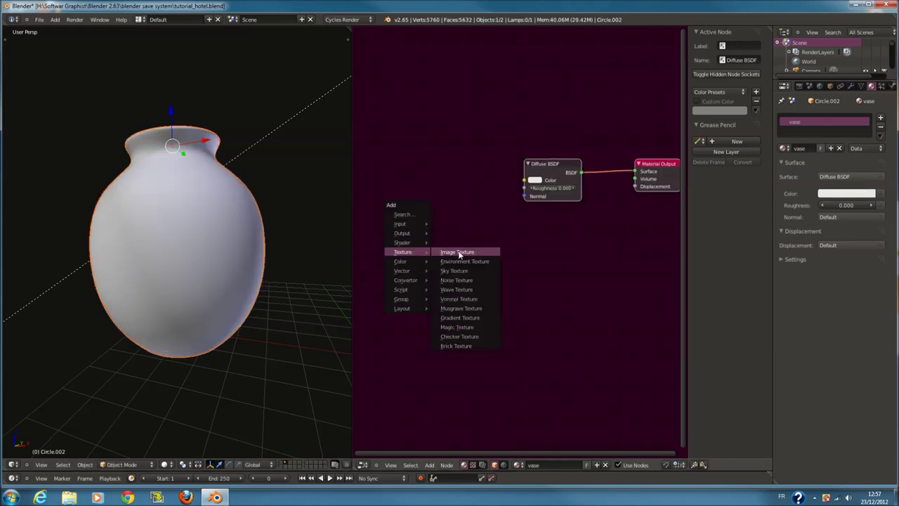
Add an Image Texture node feeding the vase's Diffuse BSDF Color
{"action": "mouse_move", "coordinate": [403, 251]}
{"action": "left_click", "coordinate": [457, 252]}
{"action": "left_click", "coordinate": [408, 169]}
{"action": "left_click_drag", "start_coordinate": [515, 184], "coordinate": [524, 180]}
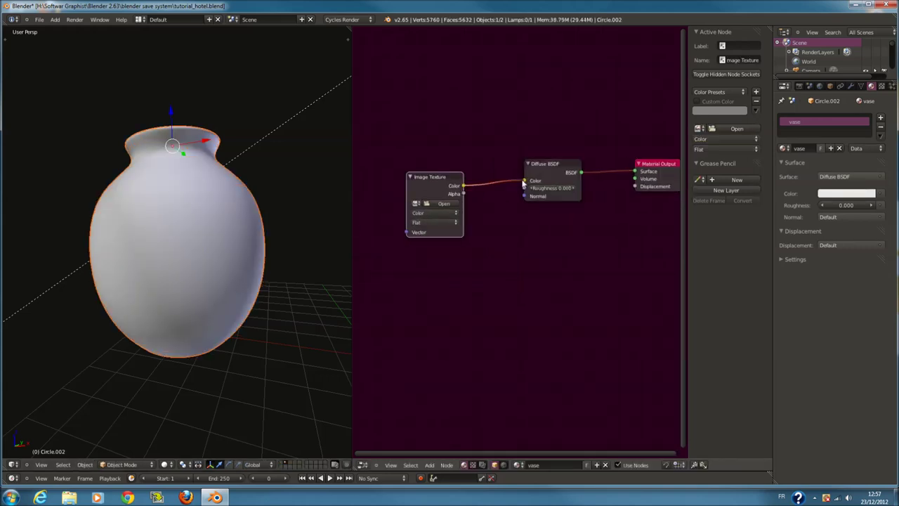
Browse the recent texture folder's images as thumbnails
{"action": "left_click", "coordinate": [444, 203]}
{"action": "left_click", "coordinate": [26, 217]}
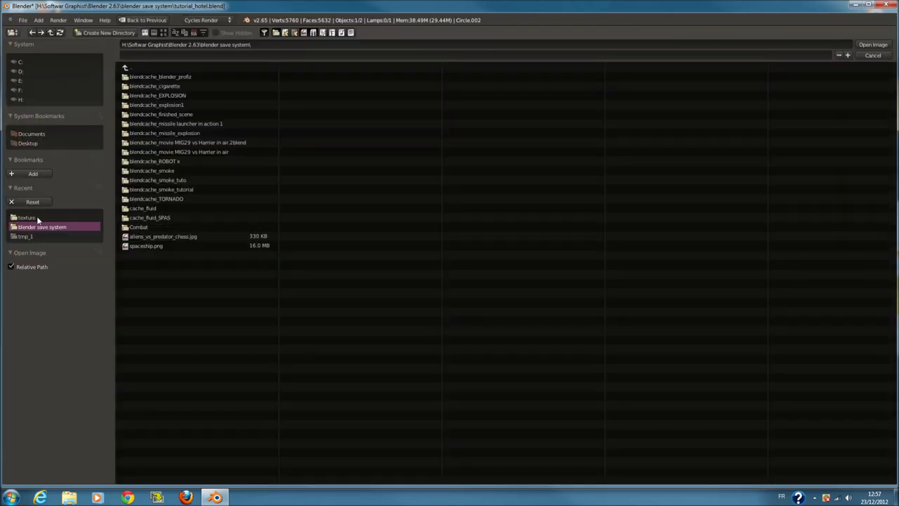
{"action": "left_click", "coordinate": [163, 33]}
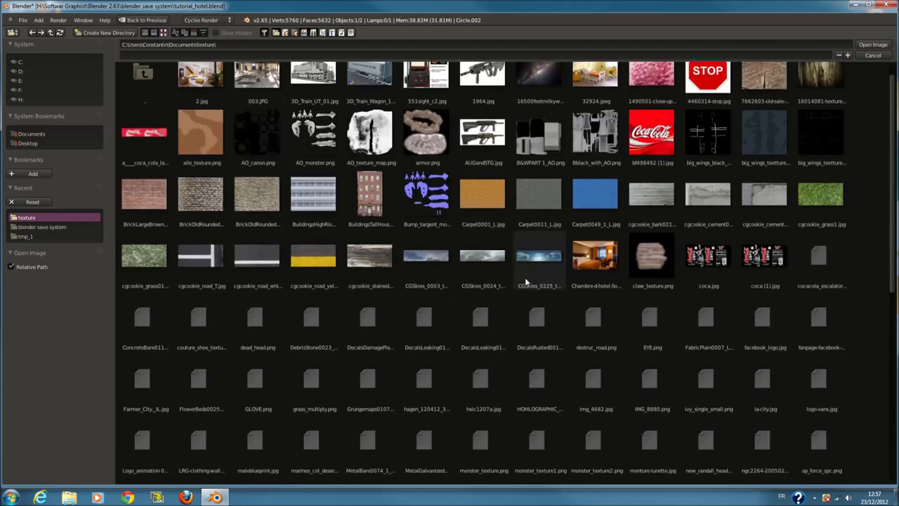
{"action": "scroll", "coordinate": [523, 285], "scroll_direction": "down", "scroll_amount": 2}
{"action": "scroll", "coordinate": [515, 290], "scroll_direction": "down", "scroll_amount": 1}
{"action": "scroll", "coordinate": [513, 286], "scroll_direction": "down", "scroll_amount": 1}
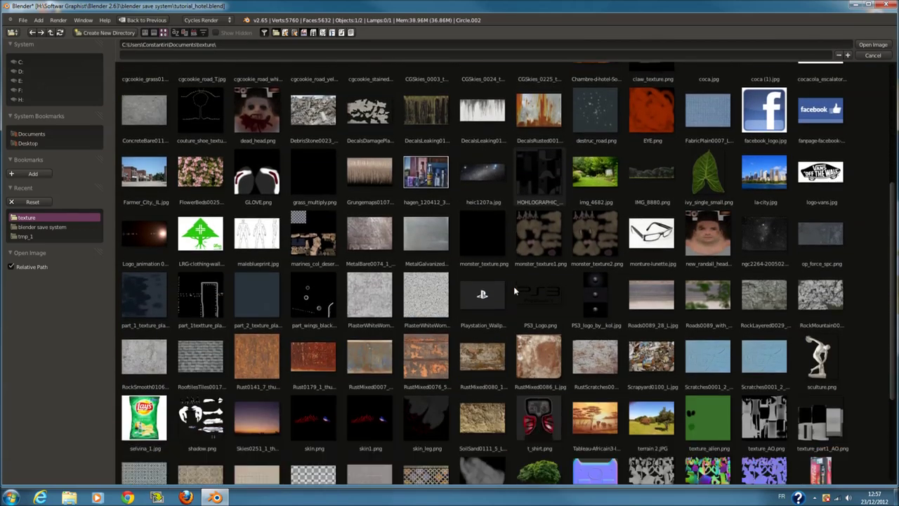
{"action": "scroll", "coordinate": [513, 286], "scroll_direction": "down", "scroll_amount": 1}
{"action": "scroll", "coordinate": [513, 288], "scroll_direction": "down", "scroll_amount": 1}
{"action": "scroll", "coordinate": [513, 286], "scroll_direction": "down", "scroll_amount": 1}
{"action": "scroll", "coordinate": [513, 285], "scroll_direction": "up", "scroll_amount": 2}
{"action": "scroll", "coordinate": [515, 290], "scroll_direction": "up", "scroll_amount": 1}
{"action": "scroll", "coordinate": [514, 286], "scroll_direction": "up", "scroll_amount": 2}
{"action": "scroll", "coordinate": [513, 286], "scroll_direction": "up", "scroll_amount": 1}
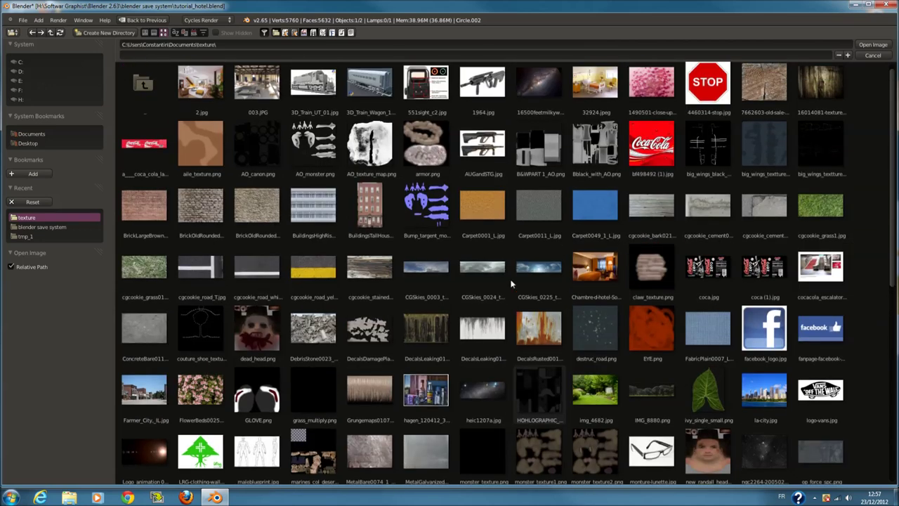
Load SplatterCircle0014 from H:\texture\spaltter into the Image Texture node
{"action": "left_click", "coordinate": [23, 100]}
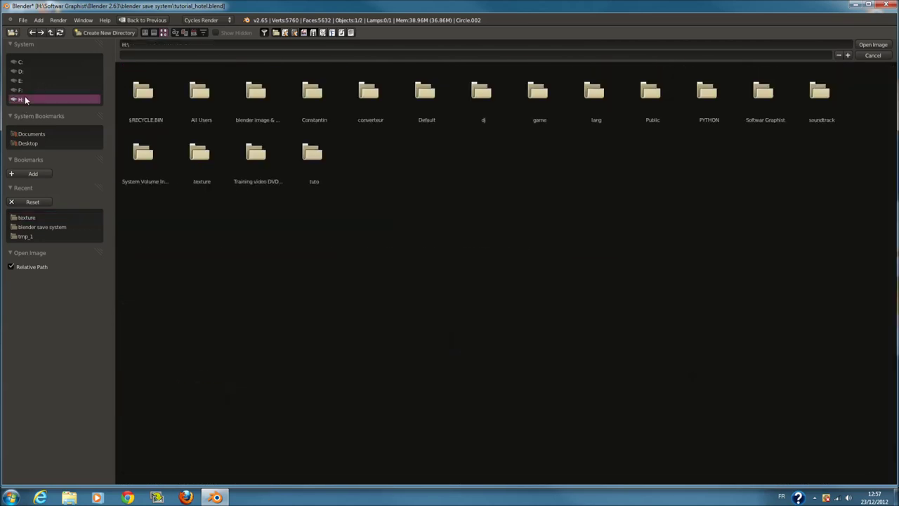
{"action": "left_click", "coordinate": [224, 168]}
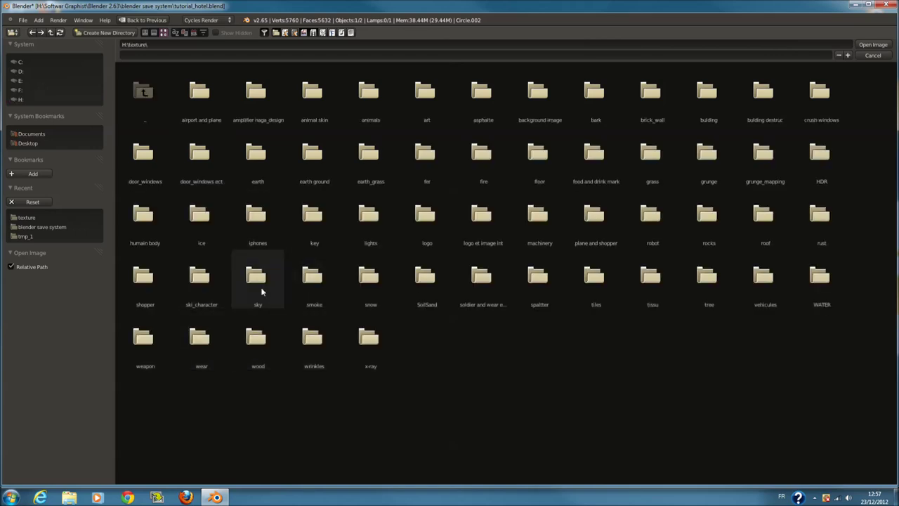
{"action": "left_click", "coordinate": [522, 284]}
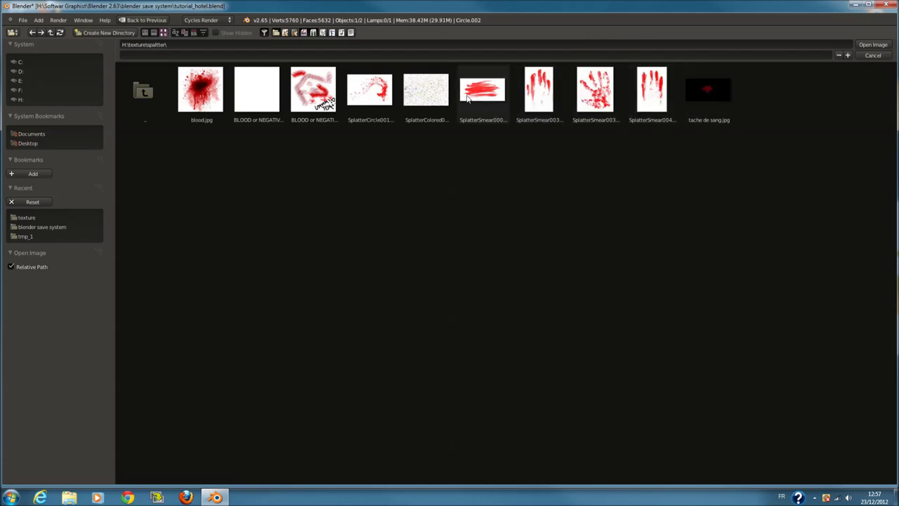
{"action": "left_click", "coordinate": [369, 89]}
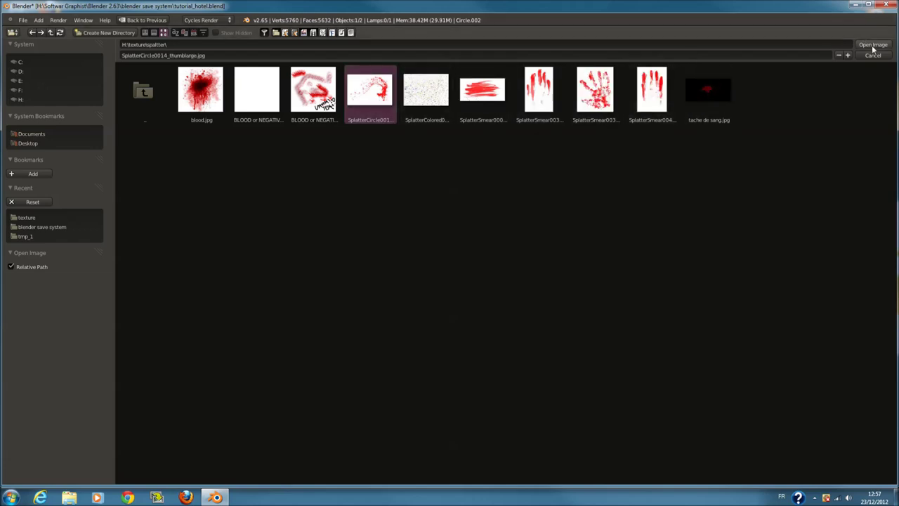
{"action": "left_click", "coordinate": [873, 44]}
{"action": "left_click", "coordinate": [171, 464]}
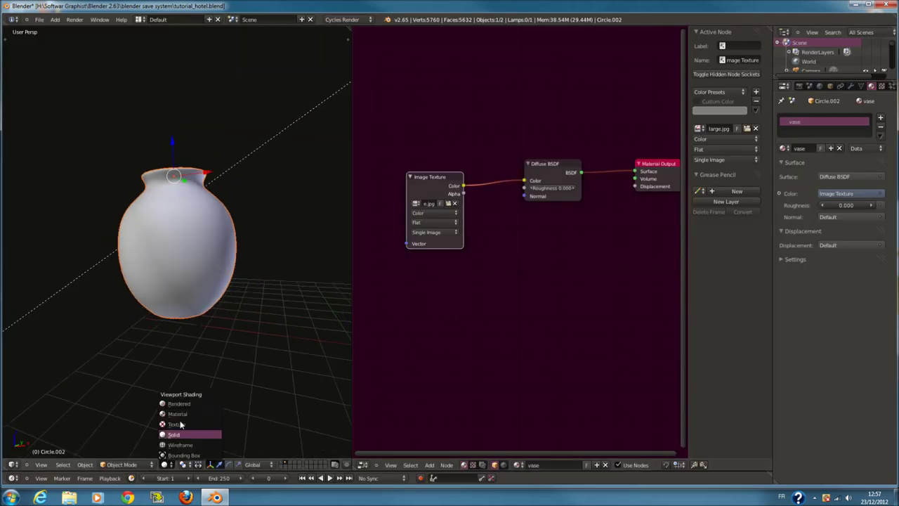
Orbit the Rendered preview to inspect the vase's red splatter, then return to Solid shading
{"action": "left_click", "coordinate": [189, 405]}
{"action": "middle_click_drag", "start_coordinate": [210, 285], "coordinate": [38, 297]}
{"action": "middle_click_drag", "start_coordinate": [179, 303], "coordinate": [177, 316]}
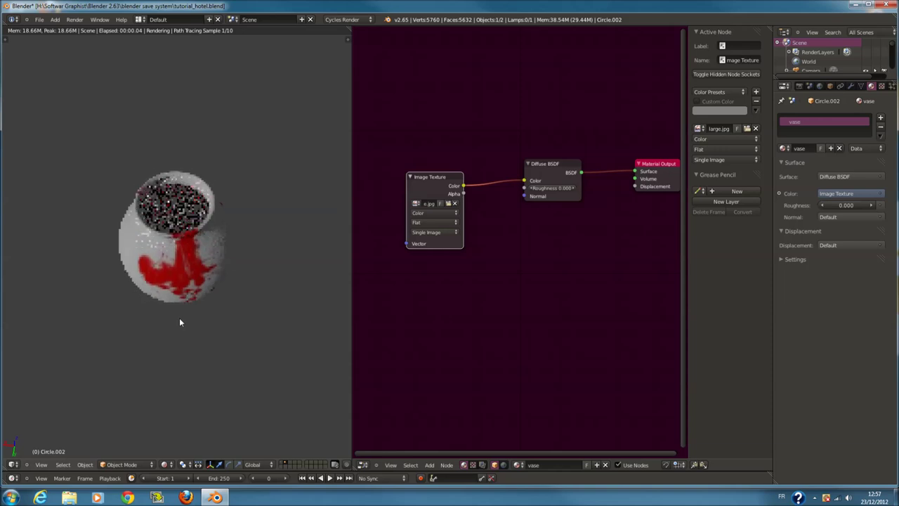
{"action": "middle_click_drag", "start_coordinate": [178, 417], "coordinate": [189, 312]}
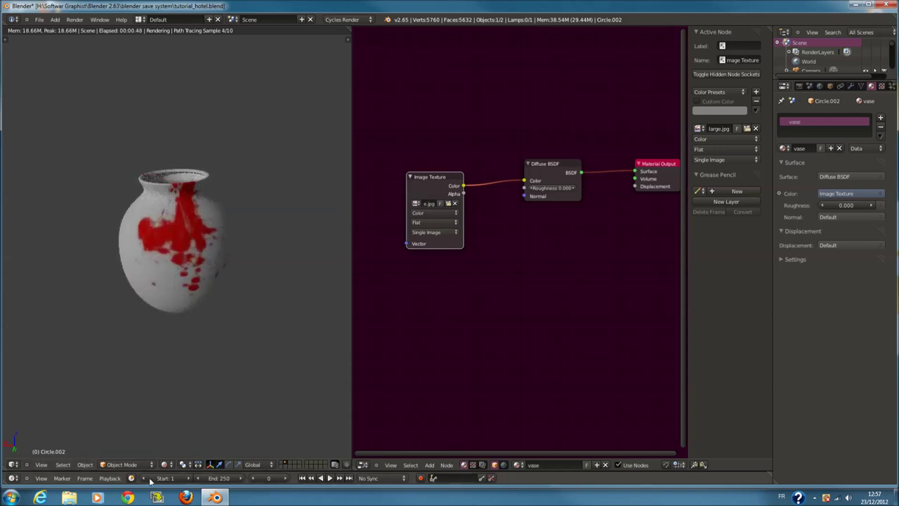
{"action": "left_click", "coordinate": [166, 464]}
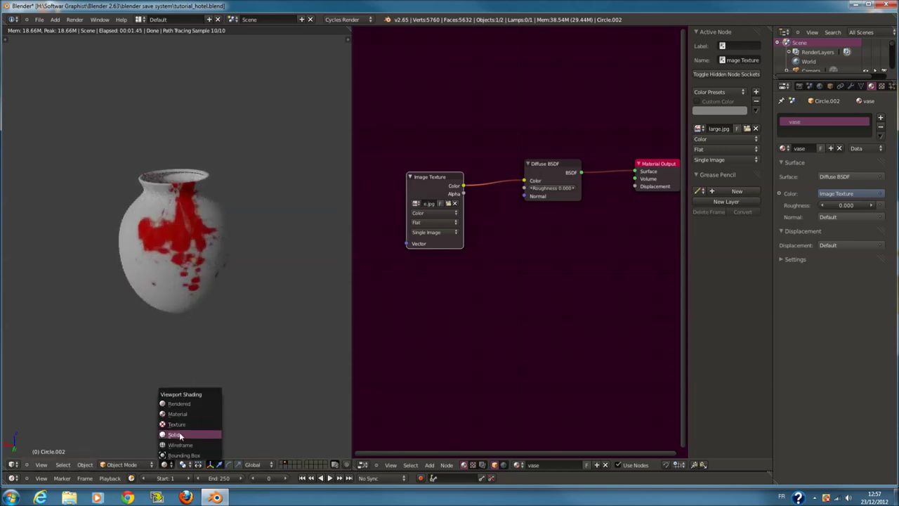
{"action": "left_click", "coordinate": [174, 435]}
{"action": "key", "text": "Tab"}
Set an orthographic front view and turn the right area into the UV/Image Editor
{"action": "key", "text": "KP_1"}
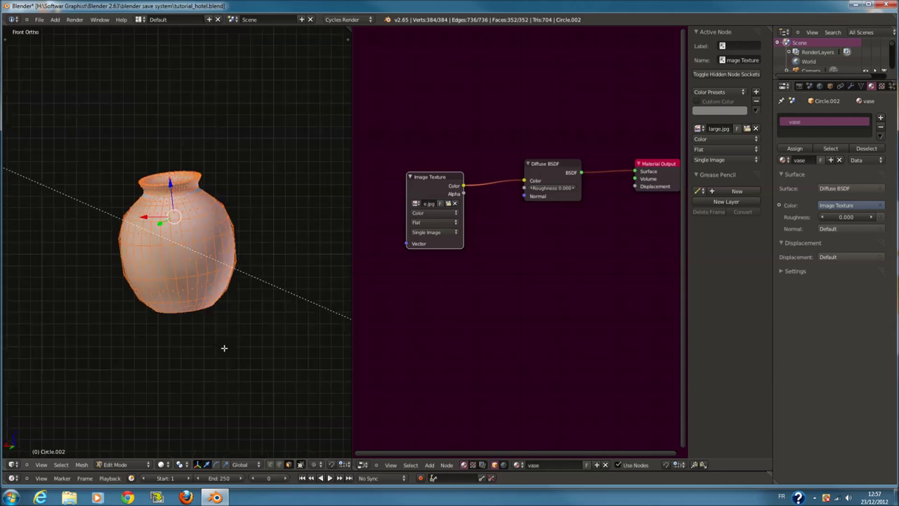
{"action": "key", "text": "KP_5"}
{"action": "key", "text": "KP_5"}
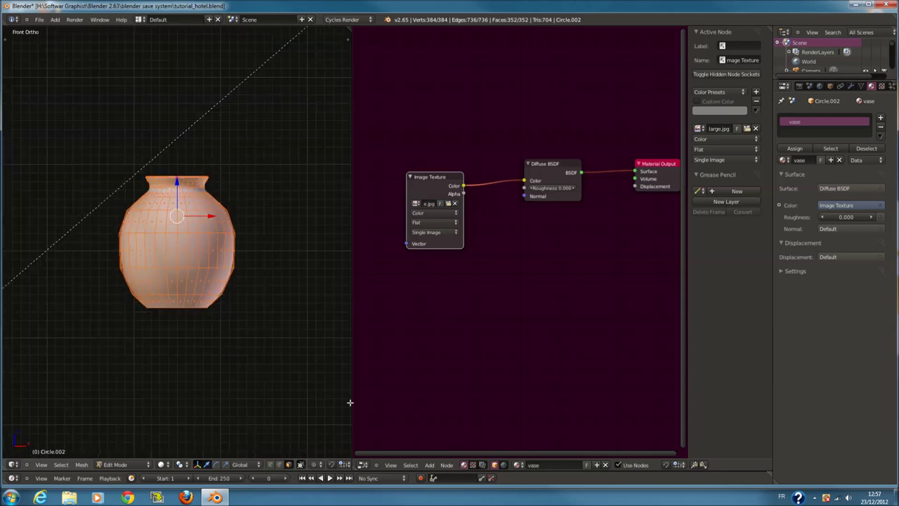
{"action": "left_click", "coordinate": [363, 464]}
{"action": "left_click", "coordinate": [376, 406]}
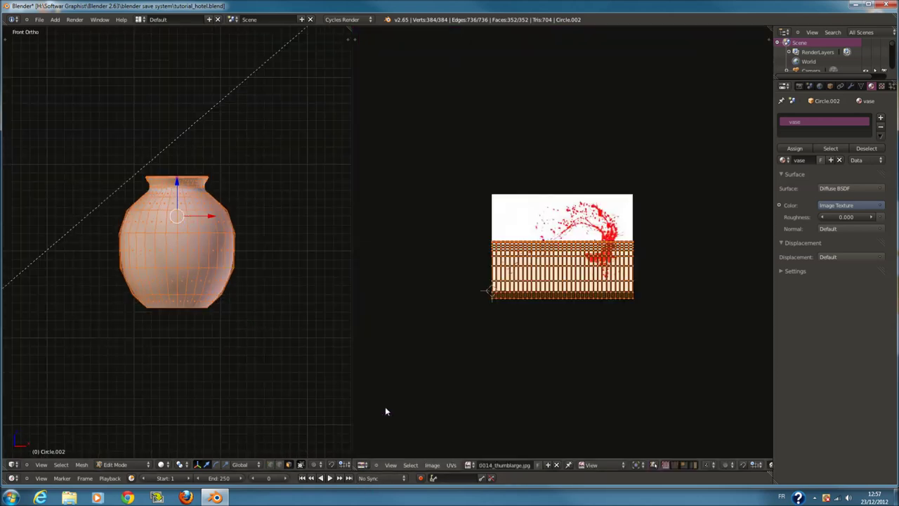
{"action": "scroll", "coordinate": [590, 323], "scroll_direction": "up", "scroll_amount": 1}
{"action": "scroll", "coordinate": [590, 323], "scroll_direction": "up", "scroll_amount": 1}
{"action": "scroll", "coordinate": [596, 324], "scroll_direction": "down", "scroll_amount": 1}
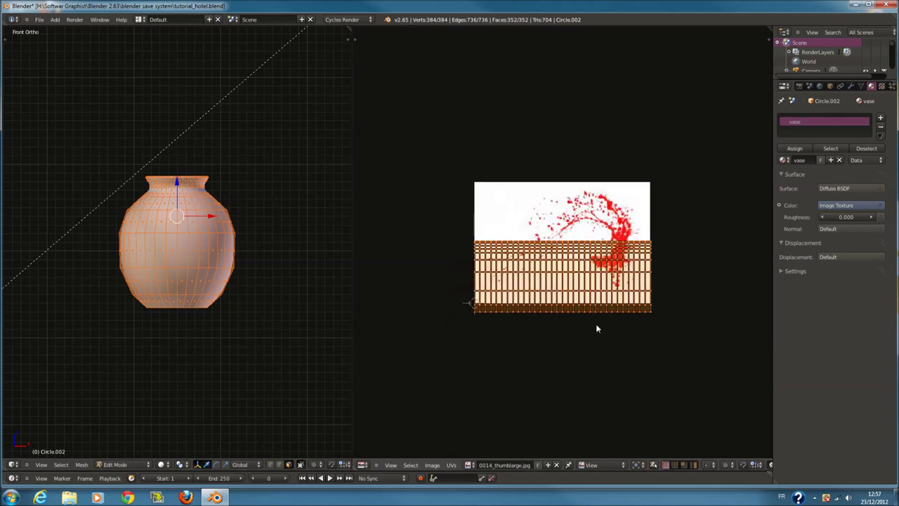
Stretch the vase UVs vertically and move them over the splatter image
{"action": "key", "text": "s"}
{"action": "key", "text": "y"}
{"action": "left_click", "coordinate": [608, 412]}
{"action": "key", "text": "g"}
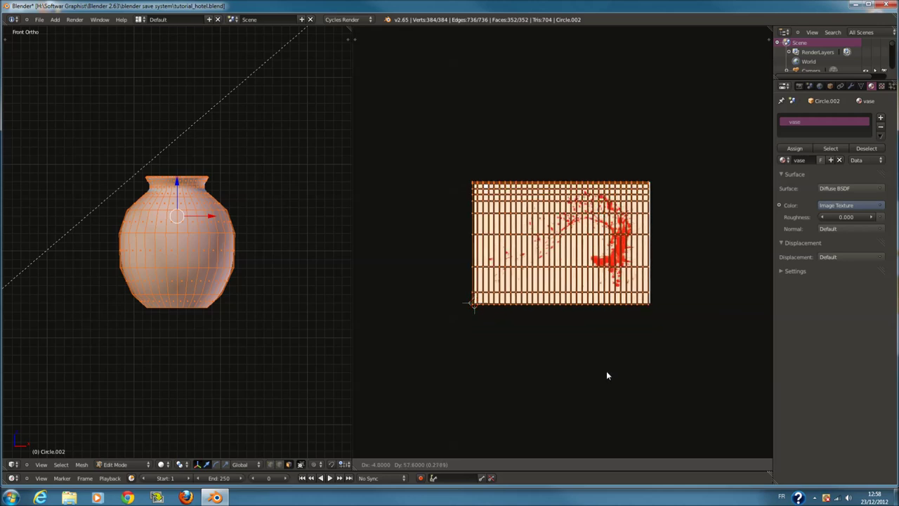
{"action": "left_click", "coordinate": [609, 373]}
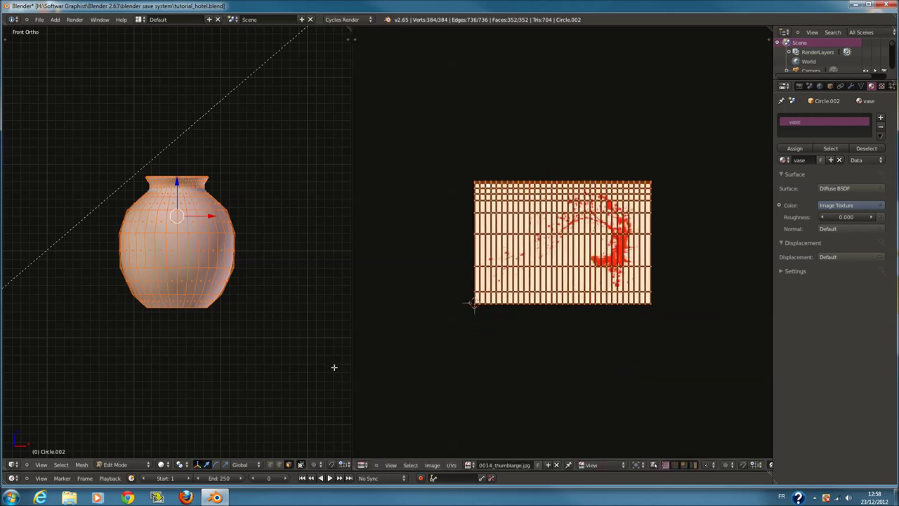
Preview the textured vase in Rendered shading from an angled view
{"action": "key", "text": "Tab"}
{"action": "left_click", "coordinate": [164, 464]}
{"action": "left_click", "coordinate": [183, 402]}
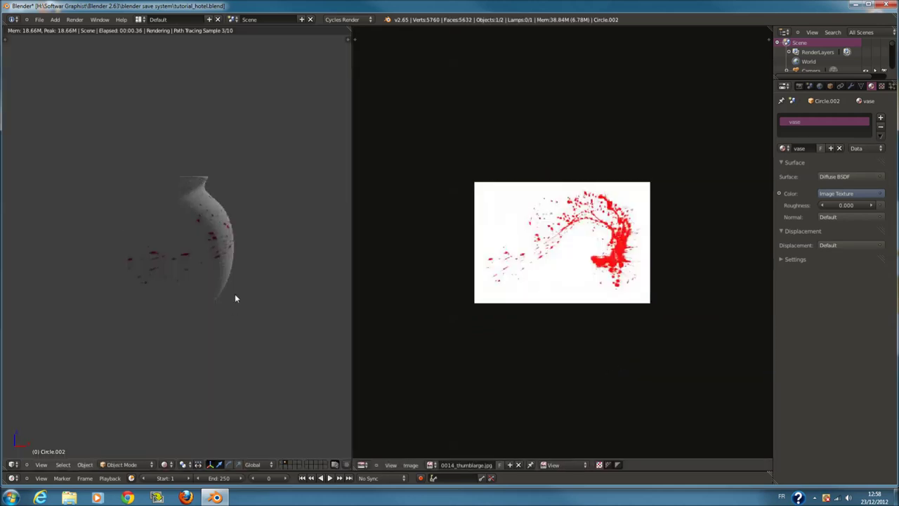
{"action": "middle_click_drag", "start_coordinate": [295, 277], "coordinate": [202, 276]}
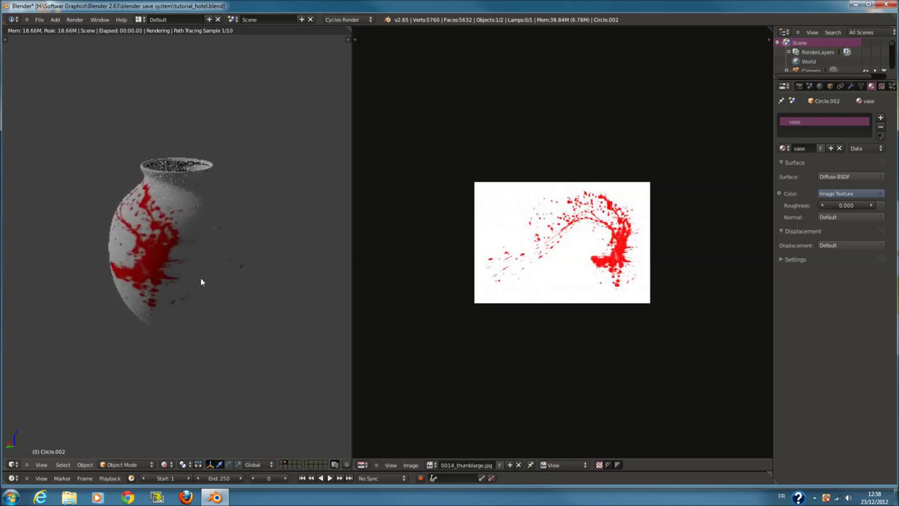
{"action": "left_click", "coordinate": [362, 465]}
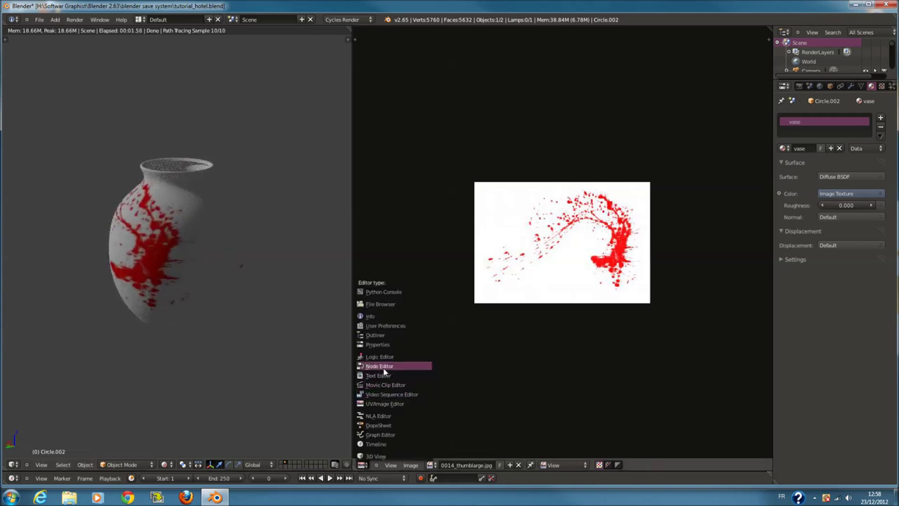
Return to the vase's material nodes and move the Image Texture node far left
{"action": "left_click", "coordinate": [383, 366]}
{"action": "scroll", "coordinate": [404, 344], "scroll_direction": "down", "scroll_amount": 1}
{"action": "scroll", "coordinate": [390, 302], "scroll_direction": "down", "scroll_amount": 1}
{"action": "mouse_move", "coordinate": [263, 269]}
{"action": "middle_mouse_down"}
{"action": "mouse_move", "coordinate": [291, 275]}
{"action": "mouse_move", "coordinate": [287, 281]}
{"action": "middle_mouse_up"}
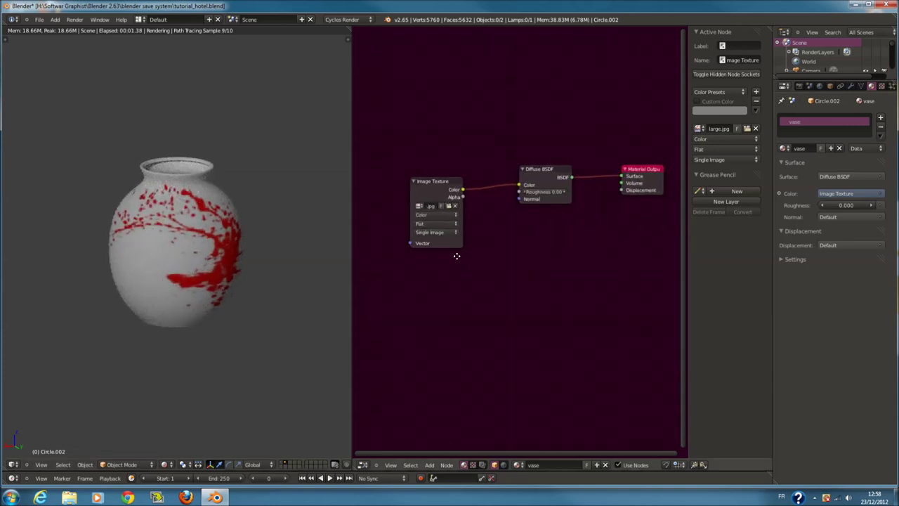
{"action": "scroll", "coordinate": [456, 255], "scroll_direction": "up", "scroll_amount": 1}
{"action": "middle_click_drag", "start_coordinate": [545, 190], "coordinate": [582, 245]}
{"action": "left_click_drag", "start_coordinate": [514, 215], "coordinate": [355, 208]}
Insert a ColorRamp node on the link between the Image Texture and Diffuse shader
{"action": "key", "text": "shift+a"}
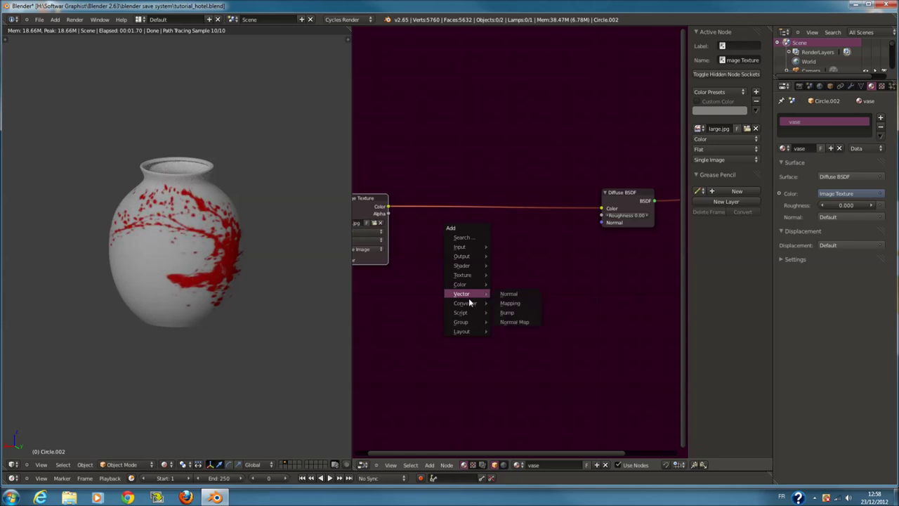
{"action": "left_click", "coordinate": [507, 304]}
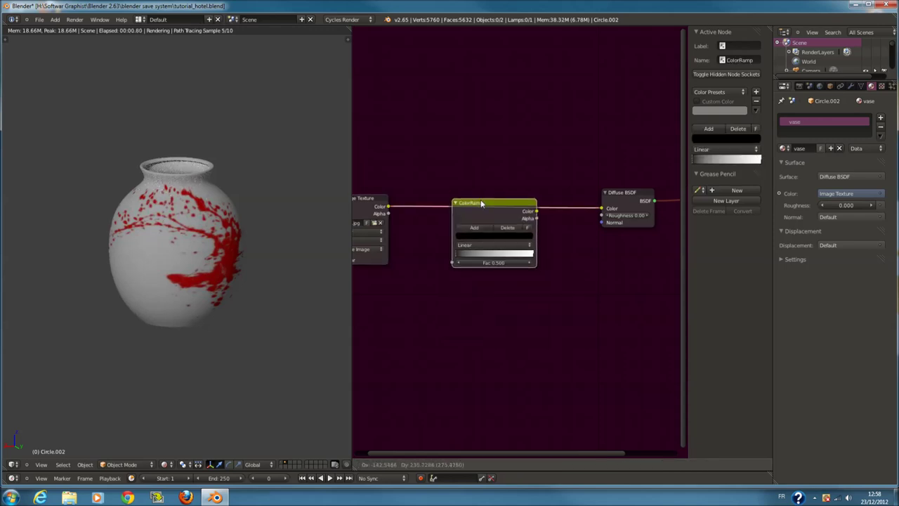
{"action": "left_click", "coordinate": [481, 200]}
{"action": "scroll", "coordinate": [480, 259], "scroll_direction": "up", "scroll_amount": 3}
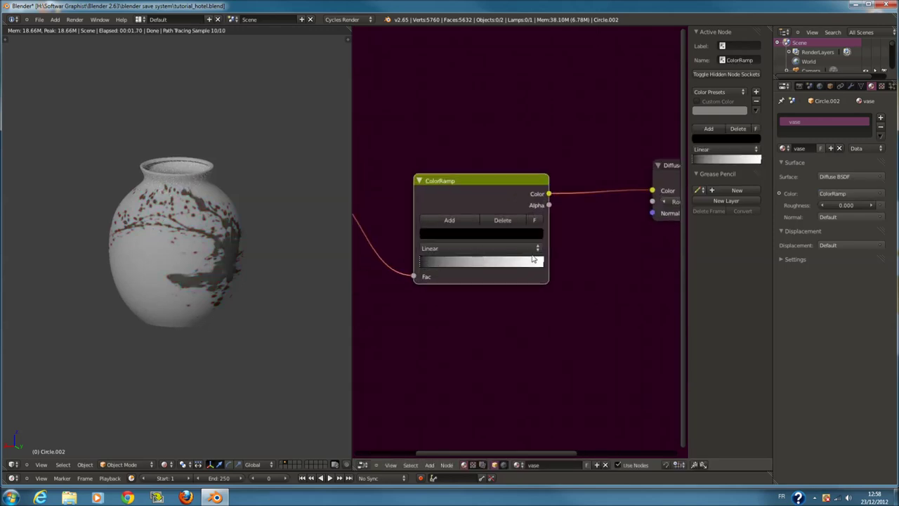
{"action": "left_click_drag", "start_coordinate": [420, 261], "coordinate": [554, 271]}
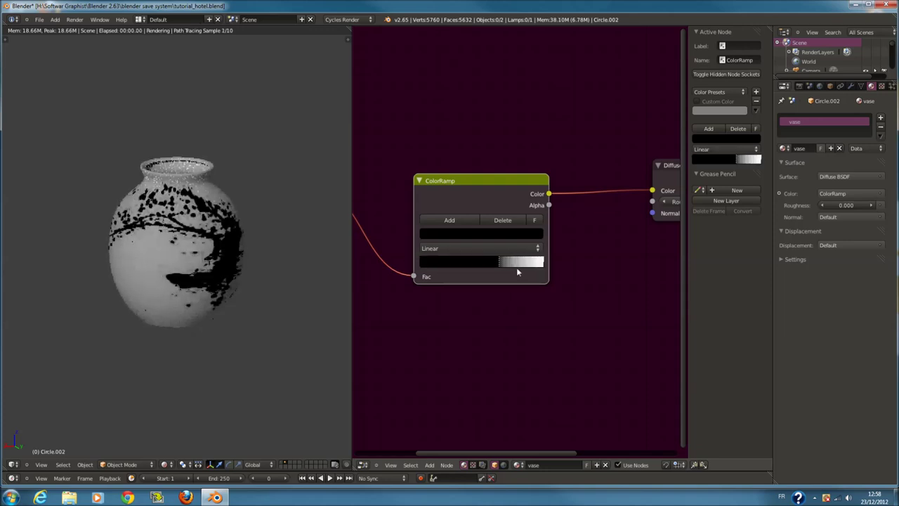
{"action": "left_click_drag", "start_coordinate": [554, 272], "coordinate": [407, 269]}
{"action": "mouse_move", "coordinate": [543, 260]}
{"action": "left_mouse_down"}
{"action": "mouse_move", "coordinate": [528, 259]}
{"action": "mouse_move", "coordinate": [564, 260]}
{"action": "mouse_move", "coordinate": [476, 261]}
{"action": "mouse_move", "coordinate": [583, 275]}
{"action": "left_mouse_up"}
Make the ramp's left stop light blue, move both stops inward, then return to Solid shading
{"action": "left_click", "coordinate": [556, 269]}
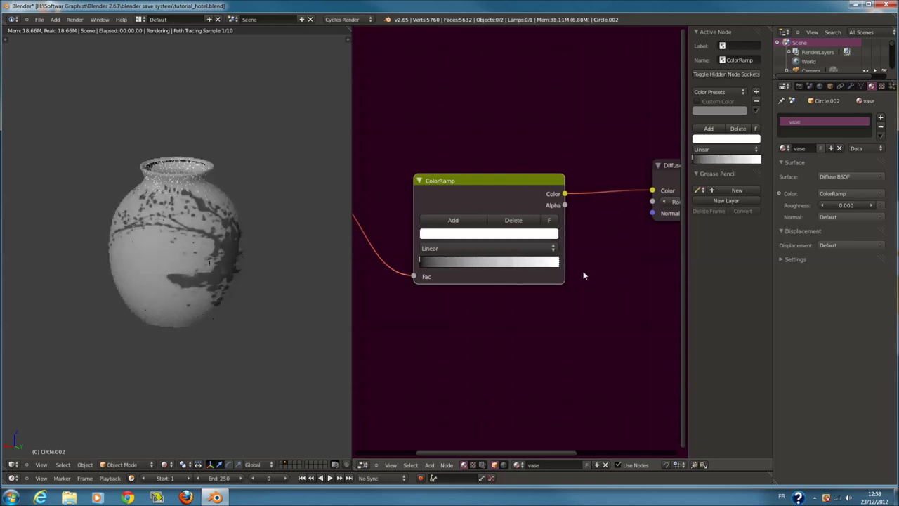
{"action": "left_click", "coordinate": [421, 261]}
{"action": "left_click", "coordinate": [441, 233]}
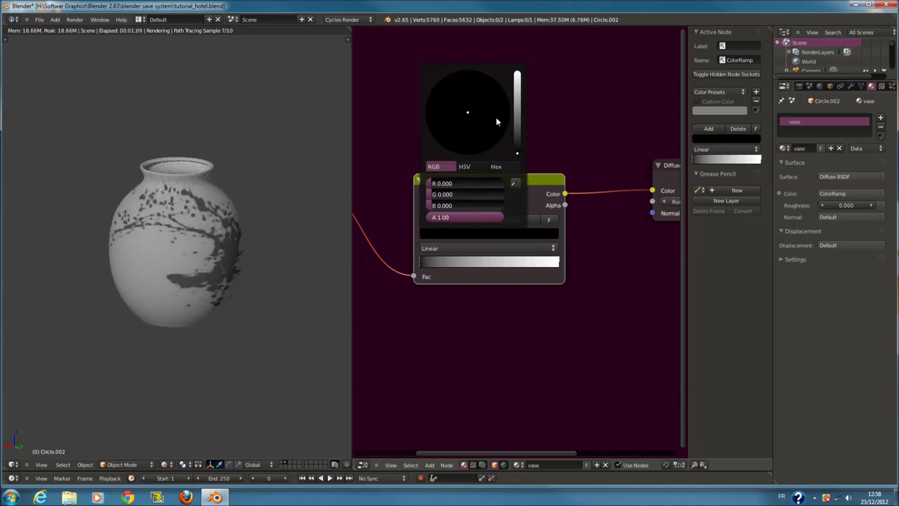
{"action": "left_click", "coordinate": [517, 112]}
{"action": "mouse_move", "coordinate": [423, 144]}
{"action": "left_mouse_down"}
{"action": "mouse_move", "coordinate": [571, 60]}
{"action": "mouse_move", "coordinate": [558, 42]}
{"action": "left_mouse_up"}
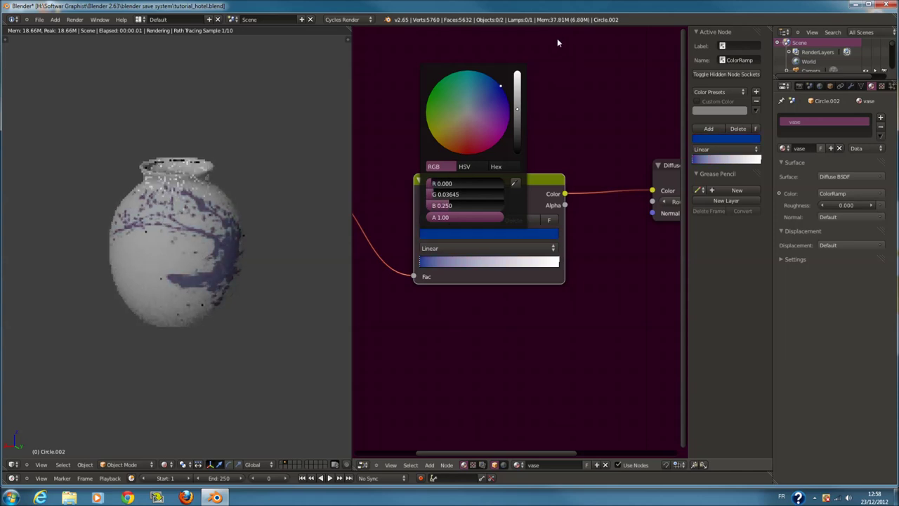
{"action": "left_click", "coordinate": [480, 231]}
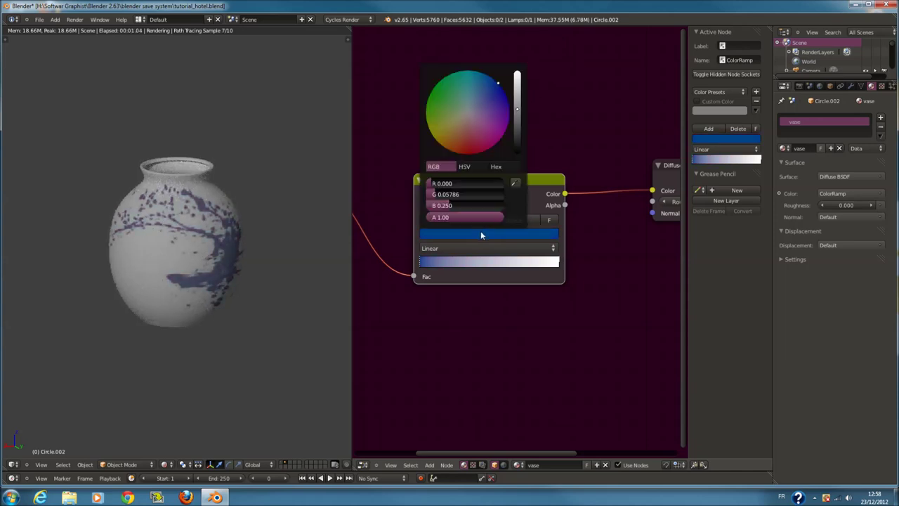
{"action": "left_click_drag", "start_coordinate": [513, 110], "coordinate": [517, 75]}
{"action": "mouse_move", "coordinate": [556, 263]}
{"action": "left_mouse_down"}
{"action": "mouse_move", "coordinate": [490, 266]}
{"action": "mouse_move", "coordinate": [581, 270]}
{"action": "left_mouse_up"}
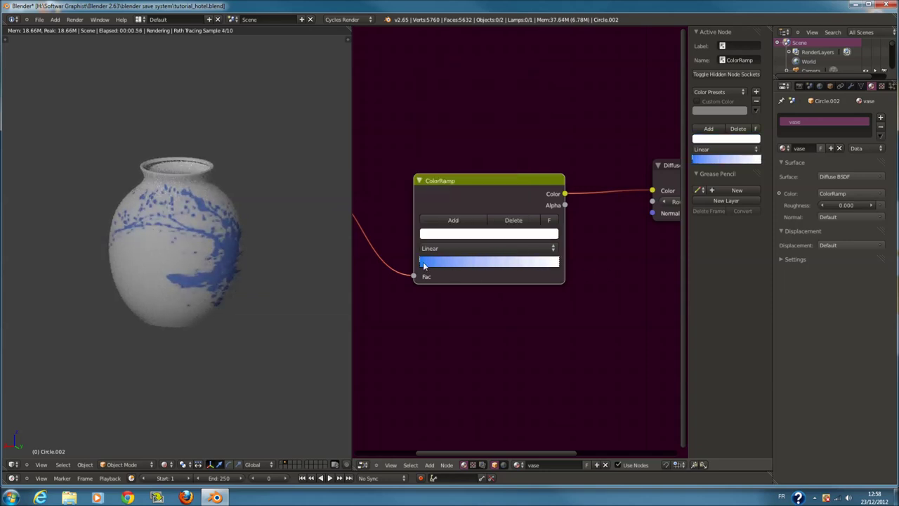
{"action": "left_click_drag", "start_coordinate": [423, 261], "coordinate": [456, 261]}
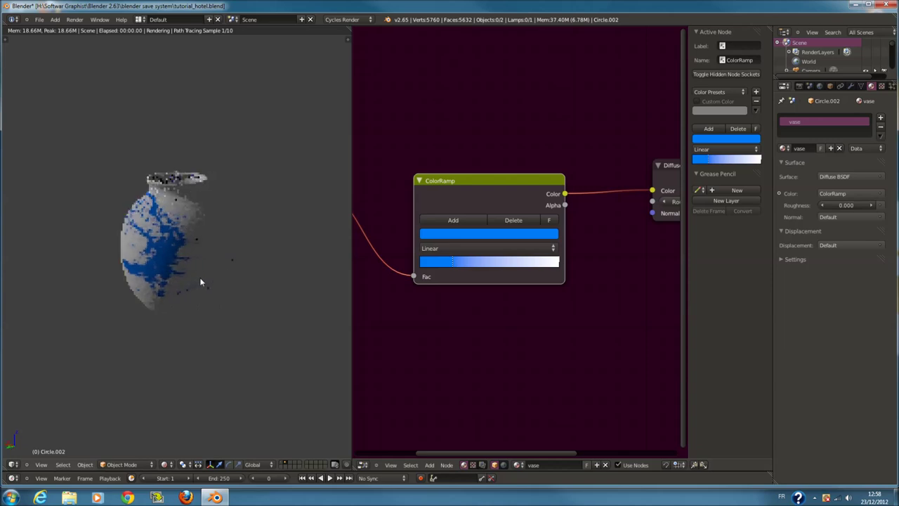
{"action": "left_click", "coordinate": [165, 465]}
{"action": "left_click", "coordinate": [179, 434]}
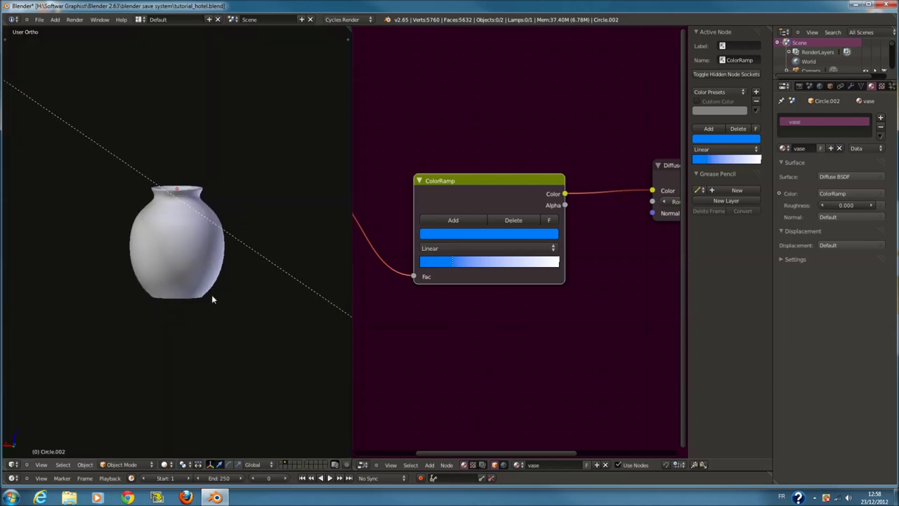
Select the vase in camera view, widen the 3D view, and preview it in Rendered shading
{"action": "right_click", "coordinate": [205, 236]}
{"action": "key", "text": "KP_0"}
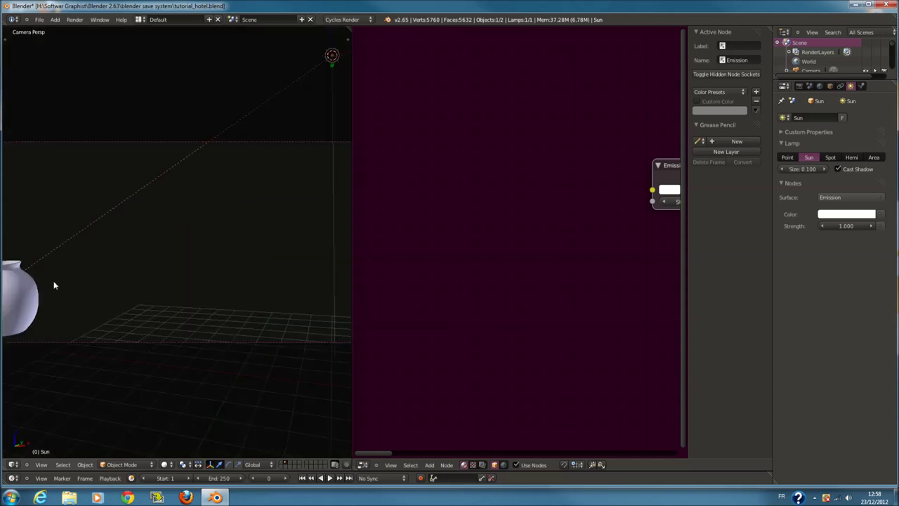
{"action": "right_click", "coordinate": [38, 288]}
{"action": "scroll", "coordinate": [179, 330], "scroll_direction": "up", "scroll_amount": 1}
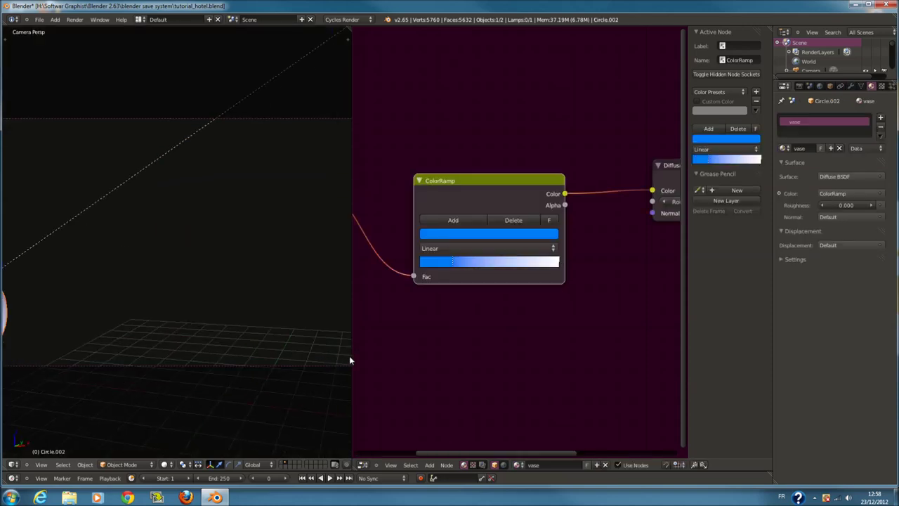
{"action": "left_click_drag", "start_coordinate": [352, 356], "coordinate": [489, 356]}
{"action": "scroll", "coordinate": [242, 338], "scroll_direction": "down", "scroll_amount": 3}
{"action": "scroll", "coordinate": [241, 337], "scroll_direction": "up", "scroll_amount": 1}
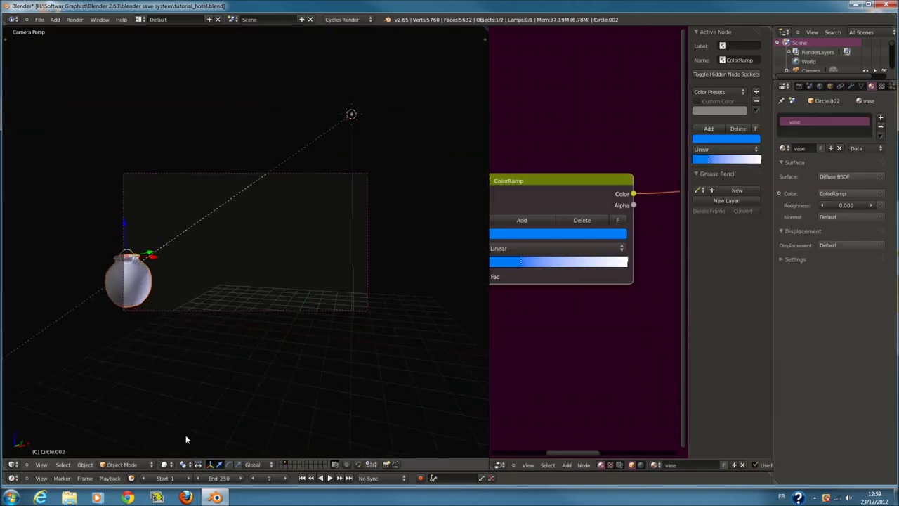
{"action": "left_click", "coordinate": [169, 465]}
{"action": "left_click", "coordinate": [180, 404]}
{"action": "scroll", "coordinate": [239, 320], "scroll_direction": "up", "scroll_amount": 1}
Rotate the vase around Z, move it to the room layer, and show that layer in Solid
{"action": "key", "text": "r"}
{"action": "key", "text": "z"}
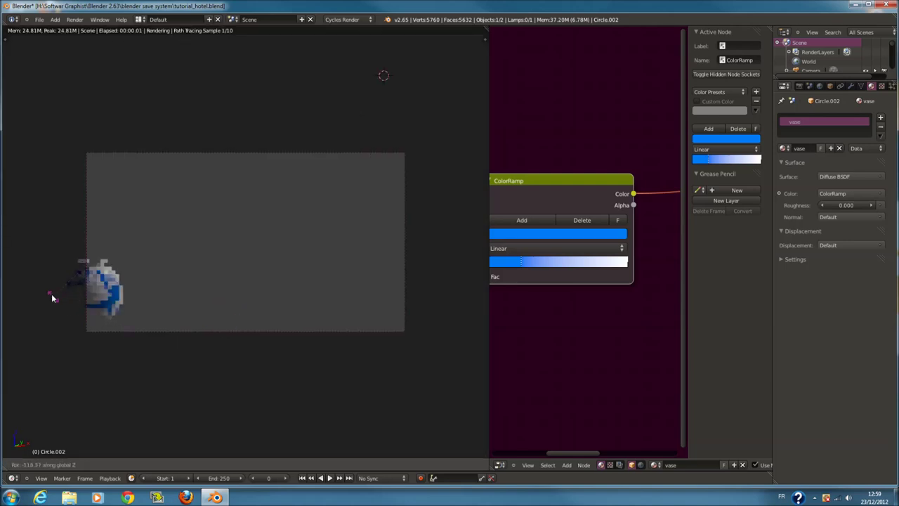
{"action": "left_click", "coordinate": [56, 299]}
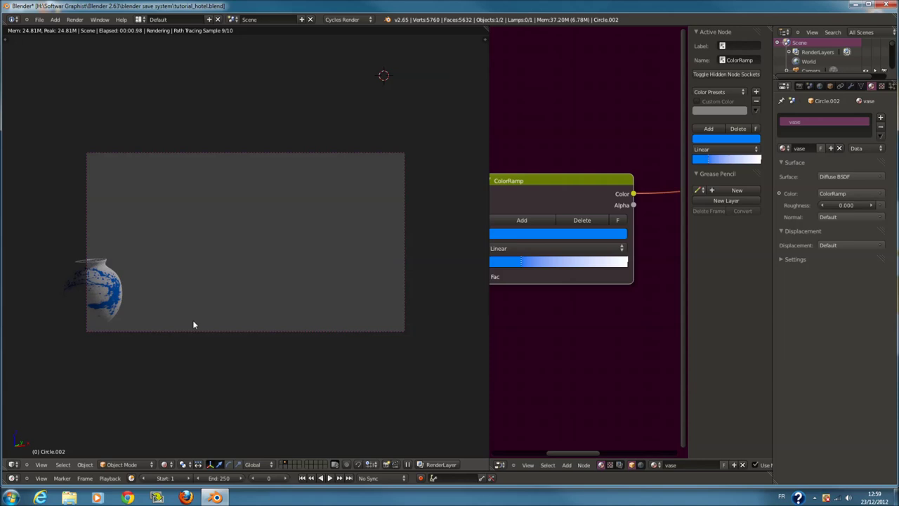
{"action": "key", "text": "m"}
{"action": "left_click", "coordinate": [269, 336]}
{"action": "left_click", "coordinate": [166, 465]}
{"action": "left_click", "coordinate": [186, 425]}
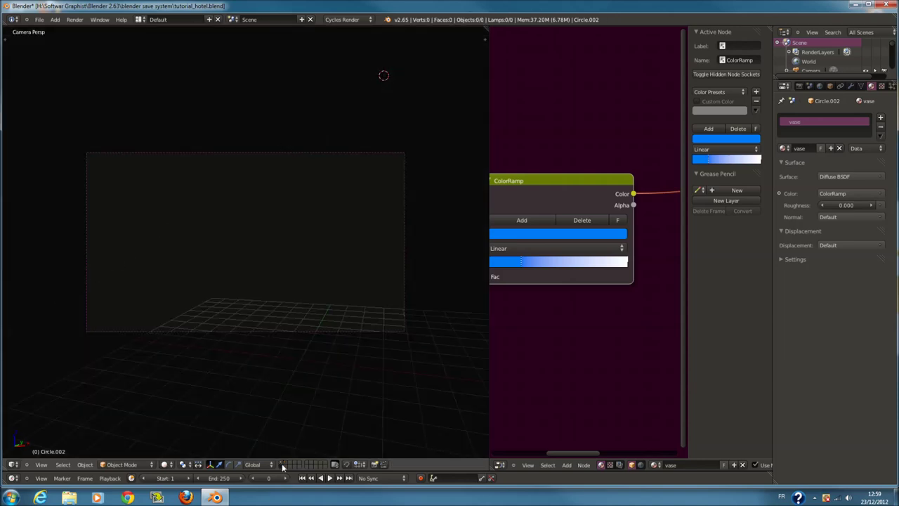
{"action": "left_click", "coordinate": [283, 465]}
{"action": "middle_click_drag", "start_coordinate": [314, 401], "coordinate": [361, 382]}
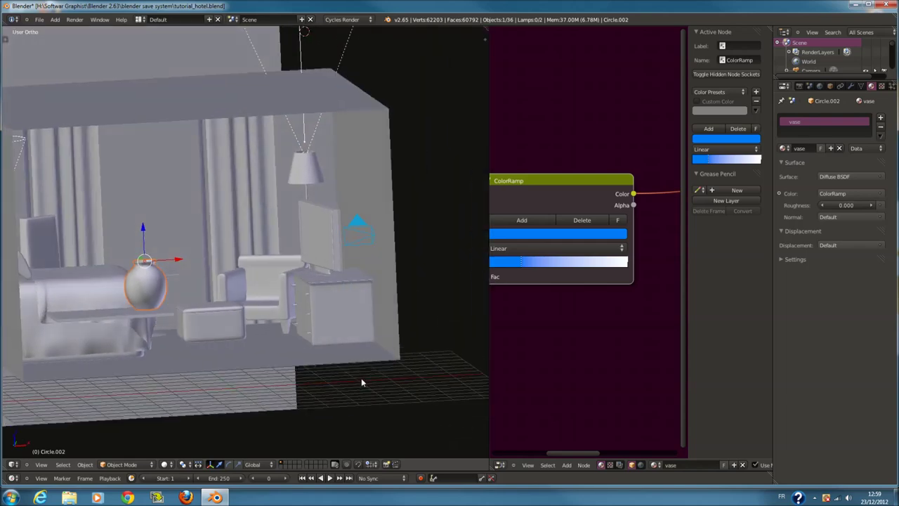
Select the cabinet and a handle and move them onto an empty layer
{"action": "scroll", "coordinate": [361, 382], "scroll_direction": "up", "scroll_amount": 2}
{"action": "right_click", "coordinate": [369, 321]}
{"action": "key", "text": "z"}
{"action": "scroll", "coordinate": [379, 320], "scroll_direction": "up", "scroll_amount": 2}
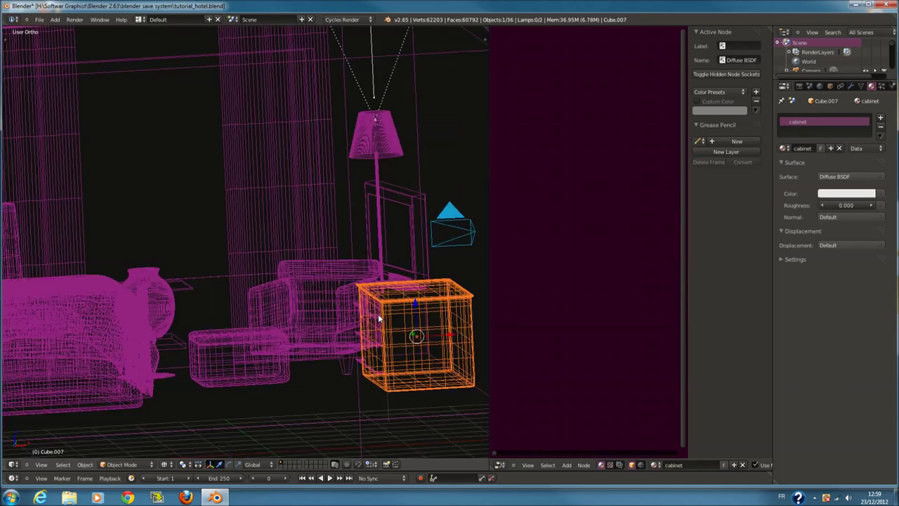
{"action": "key", "text": "z"}
{"action": "right_click", "coordinate": [377, 320], "text": "shift"}
{"action": "key", "text": "m"}
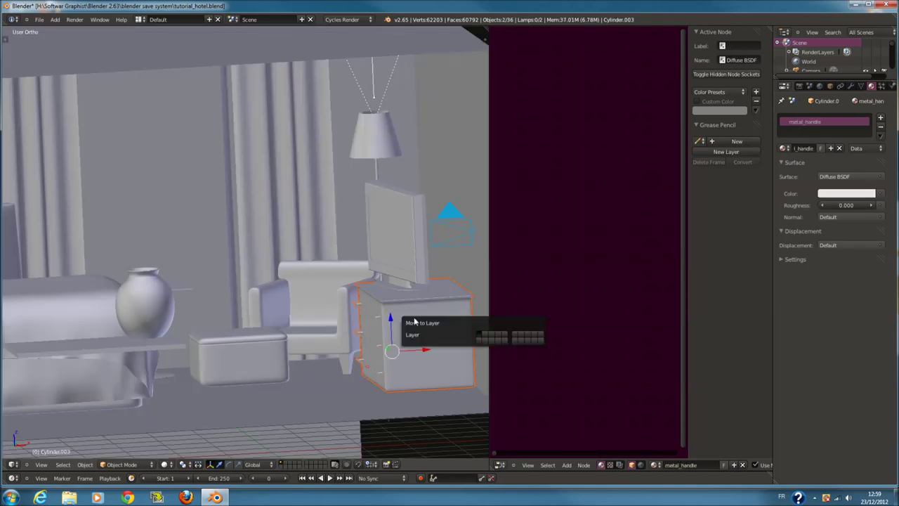
{"action": "left_click", "coordinate": [490, 338]}
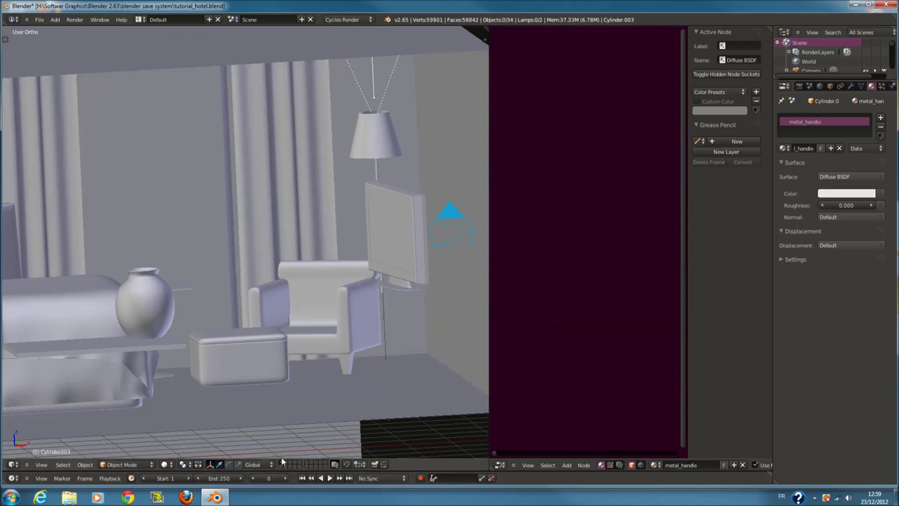
Display only that layer, framed from the front, with just the handles selected
{"action": "left_click", "coordinate": [286, 464]}
{"action": "key", "text": "KP_1"}
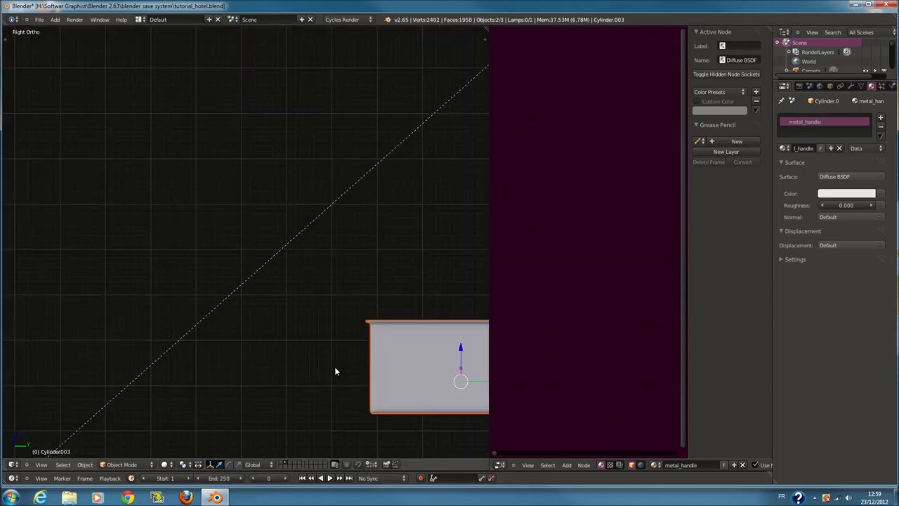
{"action": "key", "text": "KP_Decimal"}
{"action": "scroll", "coordinate": [114, 200], "scroll_direction": "up", "scroll_amount": 2}
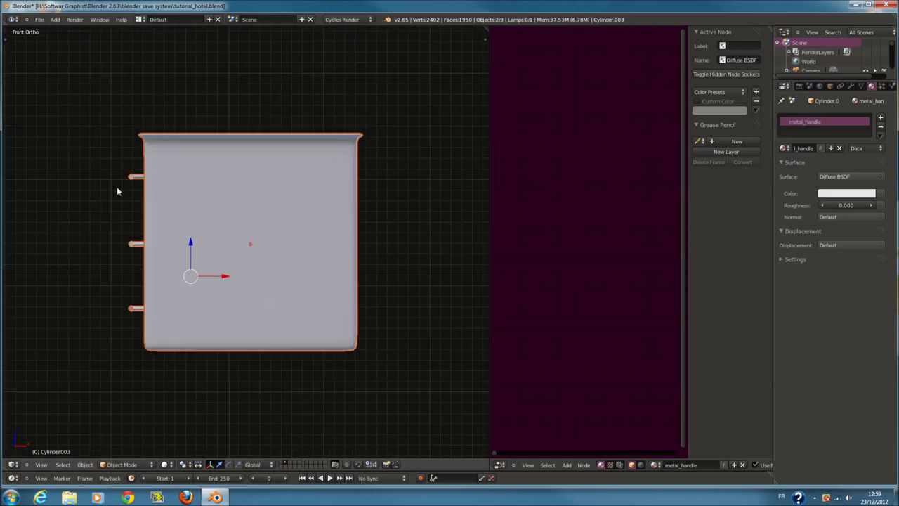
{"action": "right_click", "coordinate": [155, 179], "text": "shift"}
{"action": "key", "text": "ctrl+KP_4"}
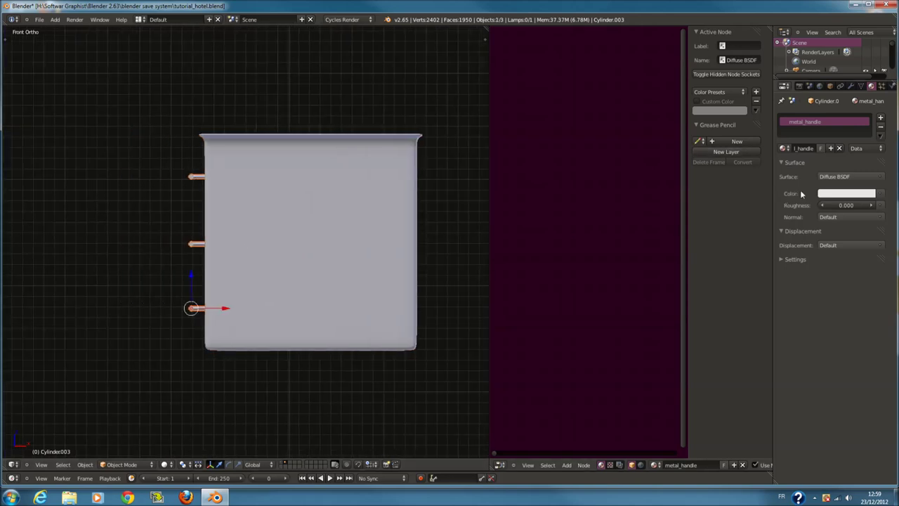
Darken the handle material's Diffuse colour to 0.253 grey and make room in the node editor
{"action": "left_click", "coordinate": [844, 194]}
{"action": "left_click_drag", "start_coordinate": [871, 86], "coordinate": [869, 92]}
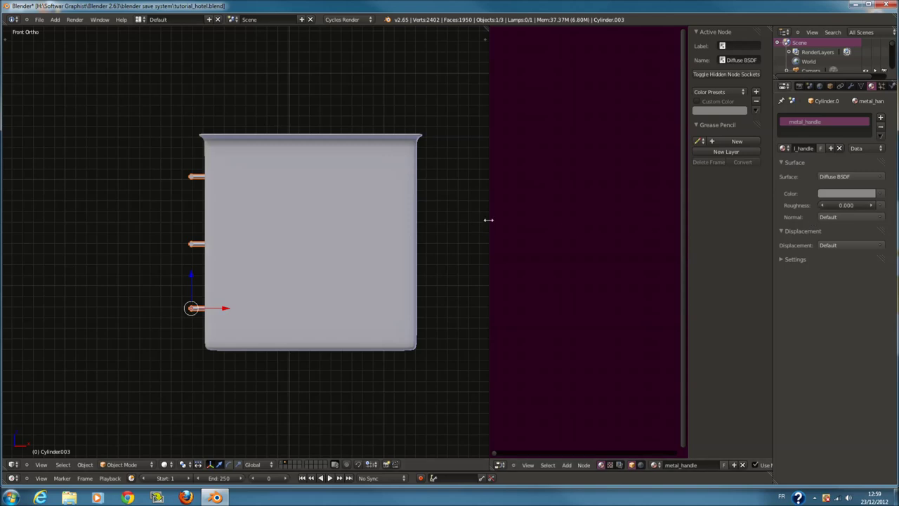
{"action": "left_click_drag", "start_coordinate": [488, 219], "coordinate": [307, 219]}
{"action": "mouse_move", "coordinate": [457, 217]}
{"action": "middle_mouse_down"}
{"action": "mouse_move", "coordinate": [467, 228]}
{"action": "mouse_move", "coordinate": [408, 228]}
{"action": "middle_mouse_up"}
{"action": "left_click_drag", "start_coordinate": [474, 195], "coordinate": [618, 205]}
Add a Mix Shader on the Diffuse link and feed a Glossy BSDF into its second input
{"action": "key", "text": "shift+a"}
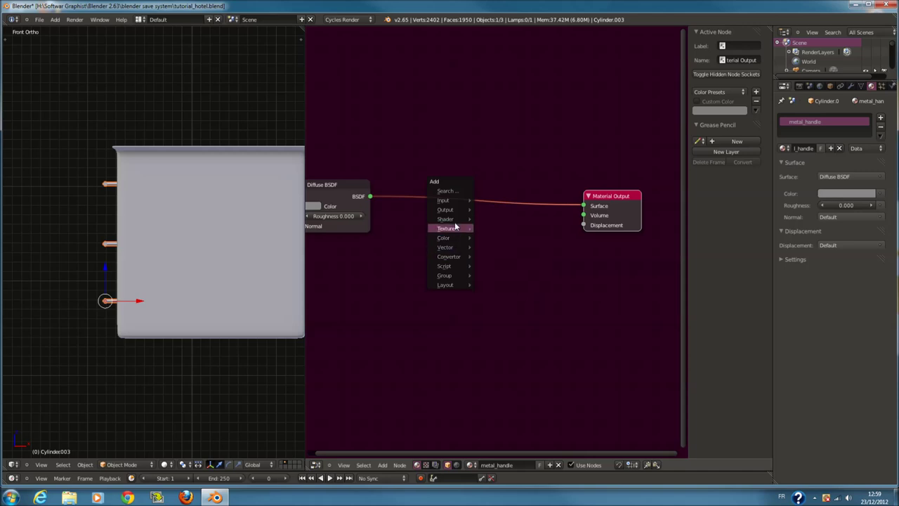
{"action": "left_click", "coordinate": [525, 332]}
{"action": "left_click", "coordinate": [491, 231]}
{"action": "middle_click_drag", "start_coordinate": [404, 279], "coordinate": [507, 286]}
{"action": "key", "text": "shift+a"}
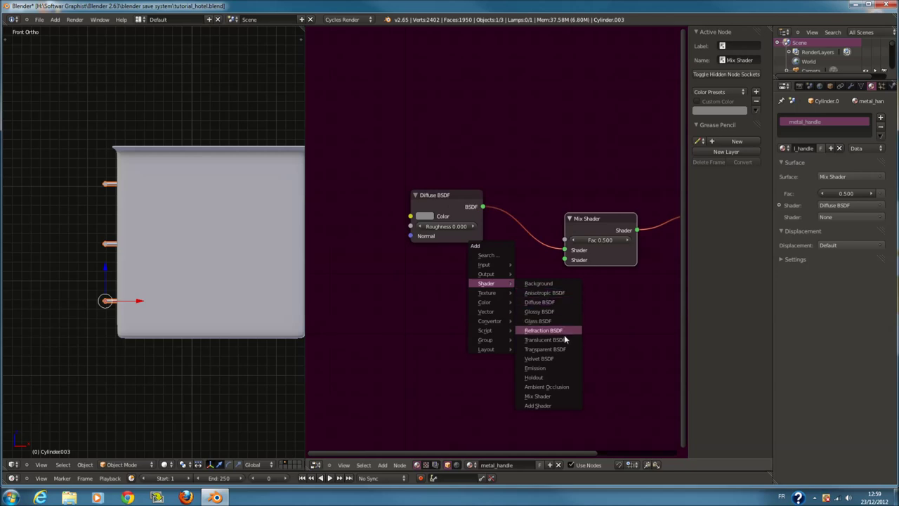
{"action": "left_click", "coordinate": [555, 311]}
{"action": "left_click", "coordinate": [440, 282]}
{"action": "left_click_drag", "start_coordinate": [485, 289], "coordinate": [565, 260]}
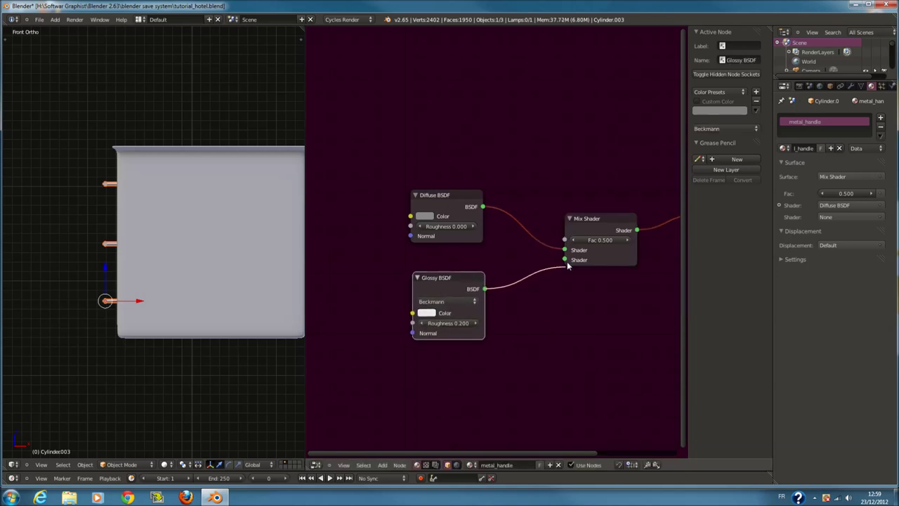
Preview the glossy handles in Rendered shading, then return to Solid display
{"action": "middle_click_drag", "start_coordinate": [213, 335], "coordinate": [199, 345]}
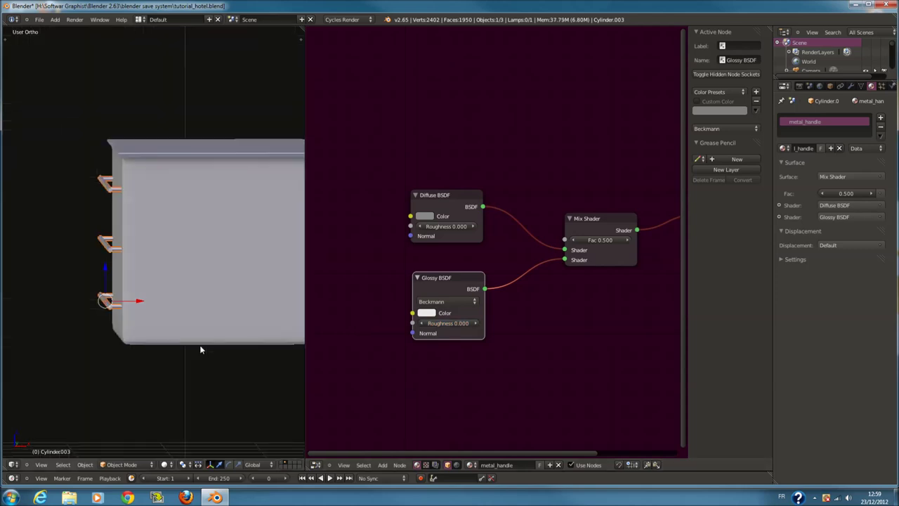
{"action": "left_click", "coordinate": [165, 464]}
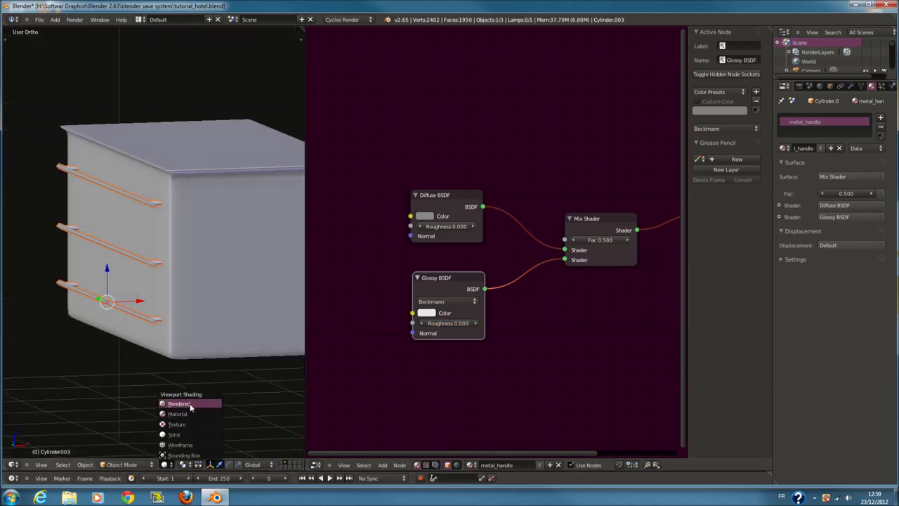
{"action": "left_click", "coordinate": [189, 403]}
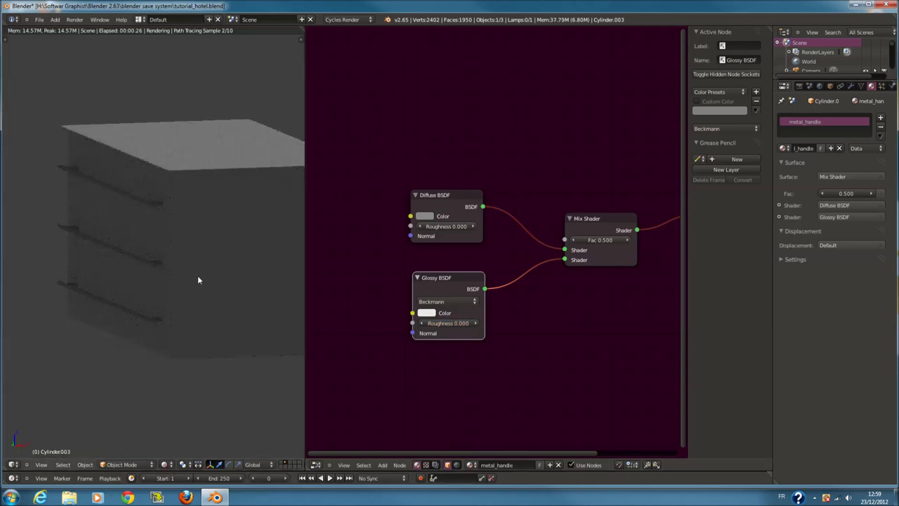
{"action": "left_click", "coordinate": [163, 465]}
{"action": "left_click", "coordinate": [182, 436]}
{"action": "right_click", "coordinate": [256, 254]}
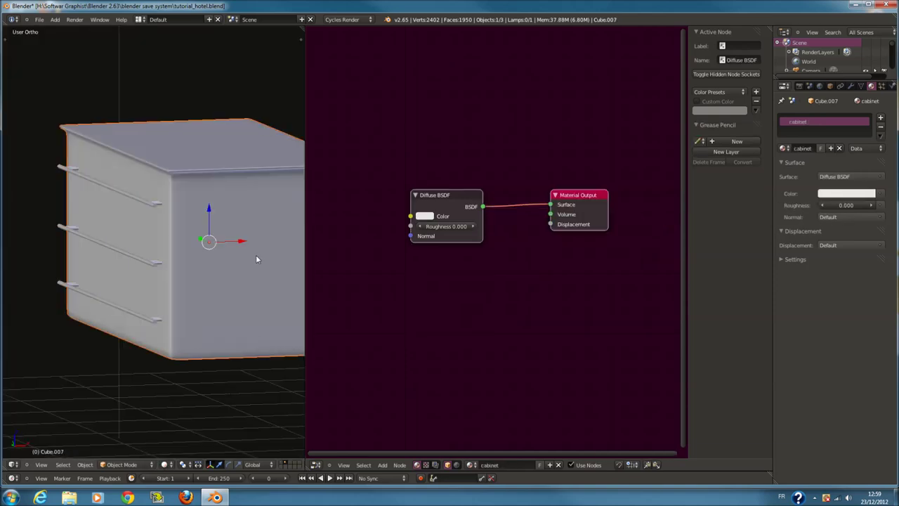
Project the whole cabinet mesh's UVs from the front view, fitted to bounds
{"action": "key", "text": "KP_1"}
{"action": "scroll", "coordinate": [255, 260], "scroll_direction": "down", "scroll_amount": 3}
{"action": "key", "text": "Tab"}
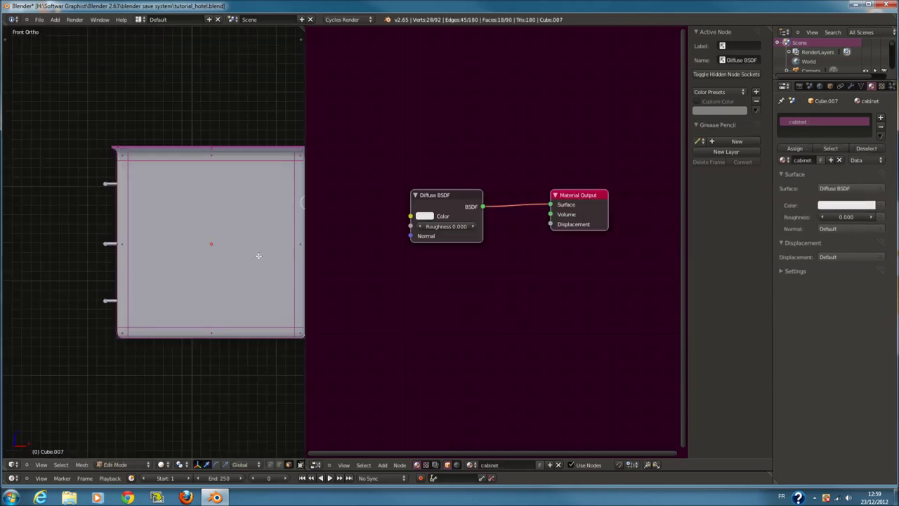
{"action": "key", "text": "a"}
{"action": "key", "text": "u"}
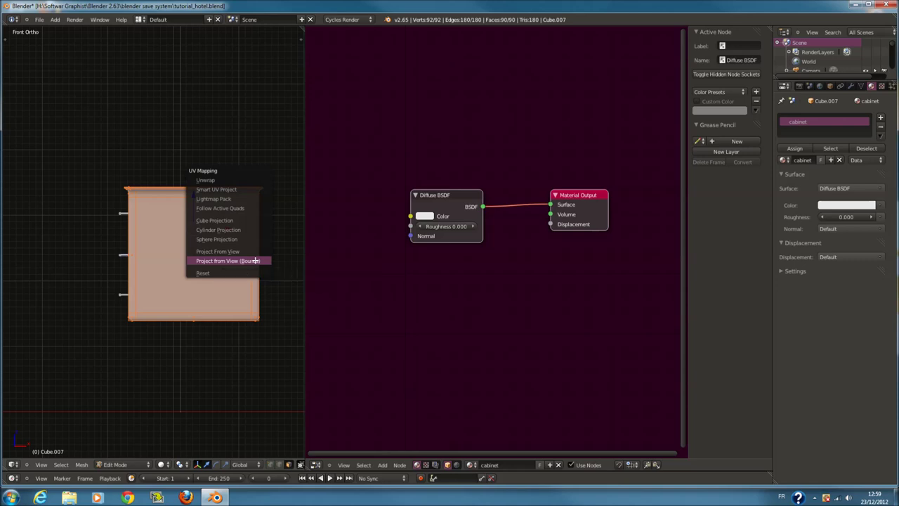
{"action": "left_click", "coordinate": [256, 260]}
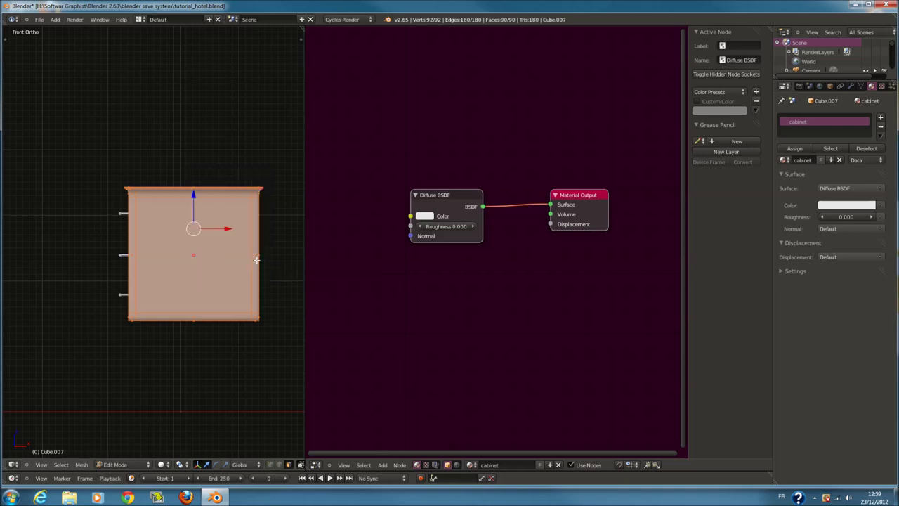
{"action": "key", "text": "Tab"}
Add an Image Texture node to the left of the cabinet's Diffuse shader
{"action": "scroll", "coordinate": [500, 245], "scroll_direction": "down", "scroll_amount": 2}
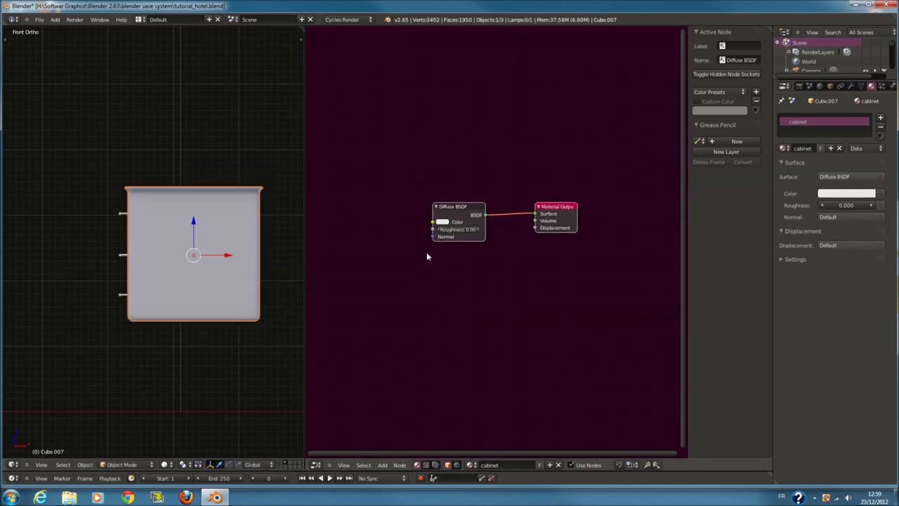
{"action": "middle_click_drag", "start_coordinate": [428, 255], "coordinate": [483, 263]}
{"action": "key", "text": "shift+a"}
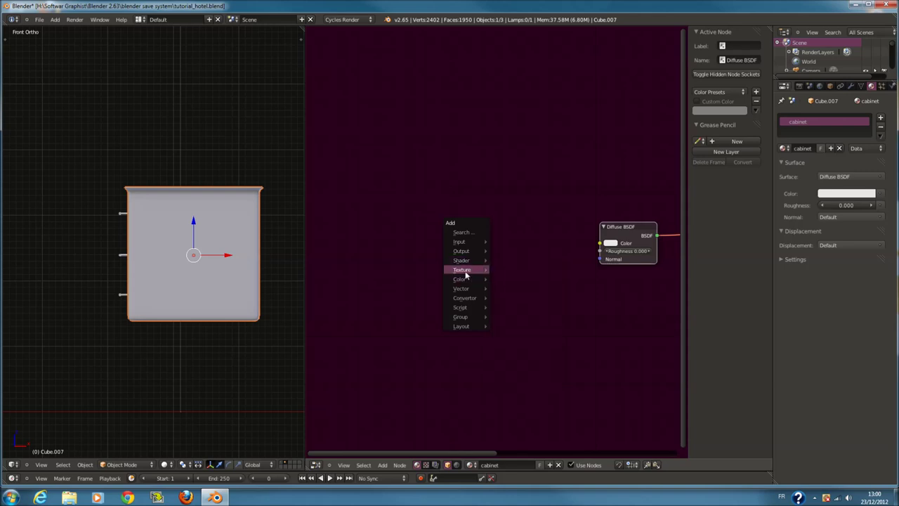
{"action": "left_click", "coordinate": [522, 274]}
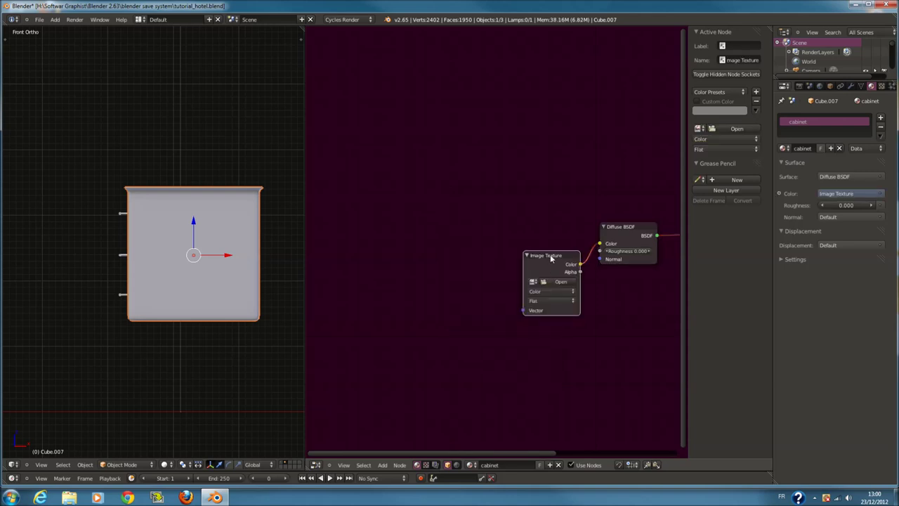
{"action": "left_click_drag", "start_coordinate": [551, 259], "coordinate": [459, 227]}
Load WoodFine0039_2_L.jpg from the texture folder into the Image Texture node
{"action": "left_click", "coordinate": [467, 252]}
{"action": "left_click", "coordinate": [26, 227]}
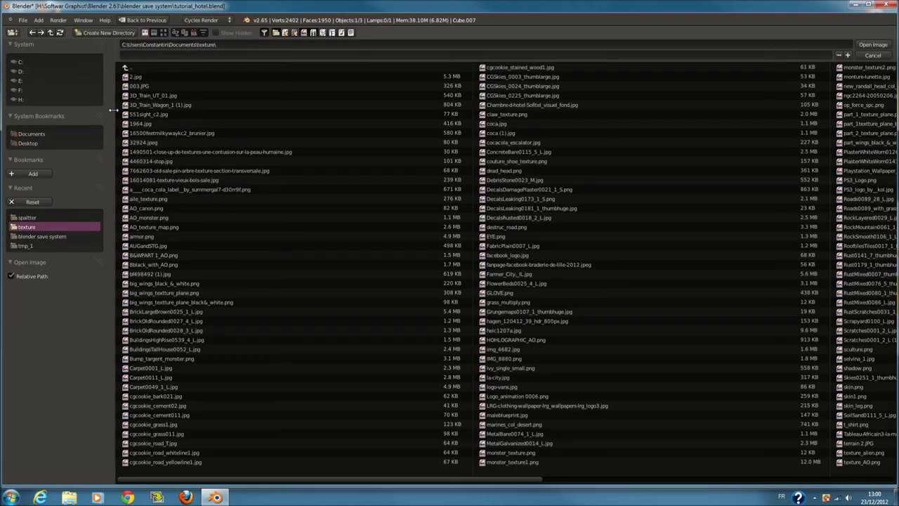
{"action": "left_click", "coordinate": [164, 32]}
{"action": "scroll", "coordinate": [486, 339], "scroll_direction": "down", "scroll_amount": 2}
{"action": "scroll", "coordinate": [491, 352], "scroll_direction": "down", "scroll_amount": 3}
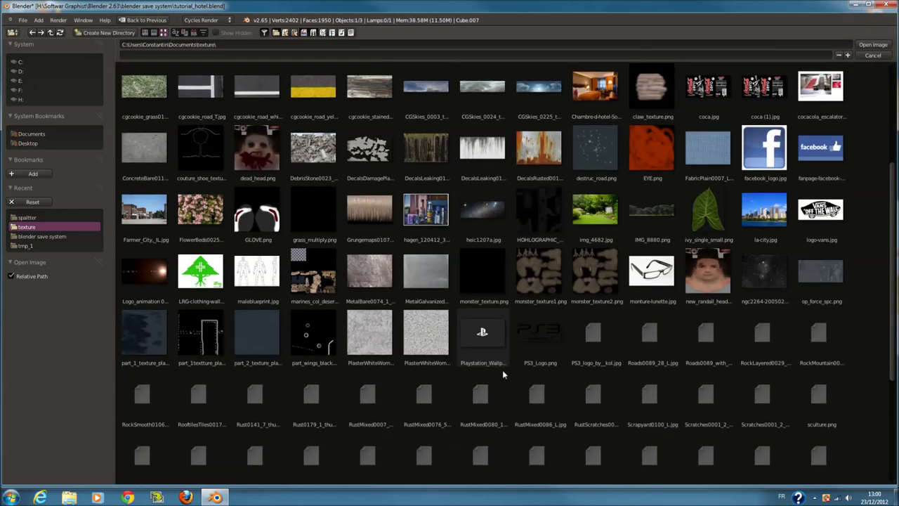
{"action": "scroll", "coordinate": [520, 379], "scroll_direction": "down", "scroll_amount": 2}
{"action": "scroll", "coordinate": [544, 399], "scroll_direction": "down", "scroll_amount": 1}
{"action": "left_click", "coordinate": [585, 395]}
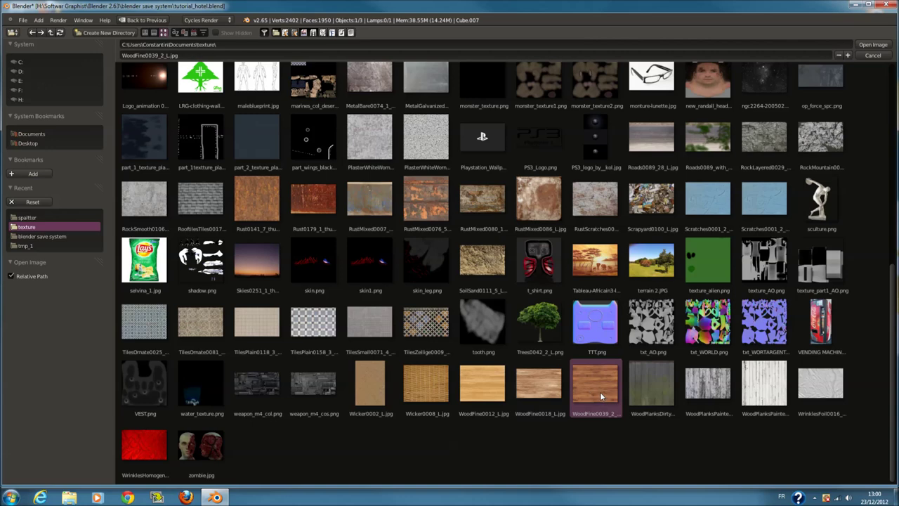
{"action": "left_click", "coordinate": [873, 44]}
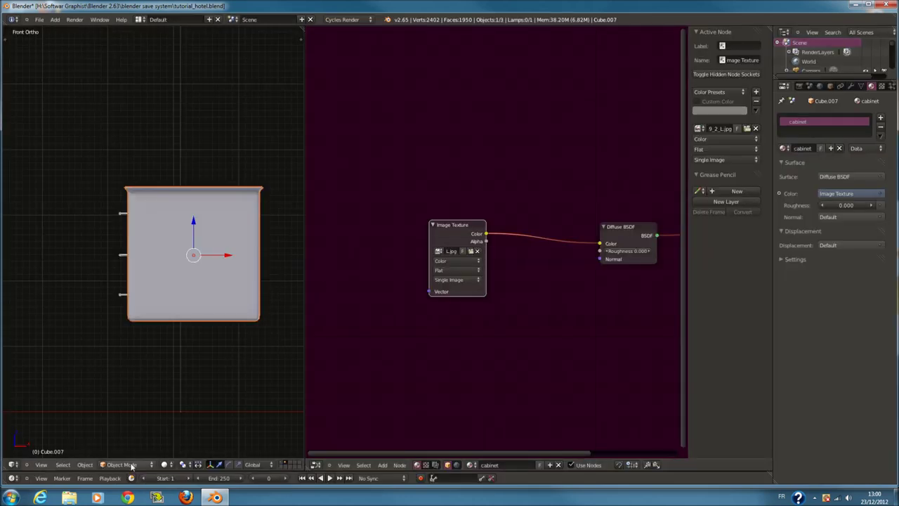
{"action": "left_click", "coordinate": [164, 464]}
Preview the wood in Rendered shading and re-project the cabinet's UVs from top view
{"action": "left_click", "coordinate": [180, 403]}
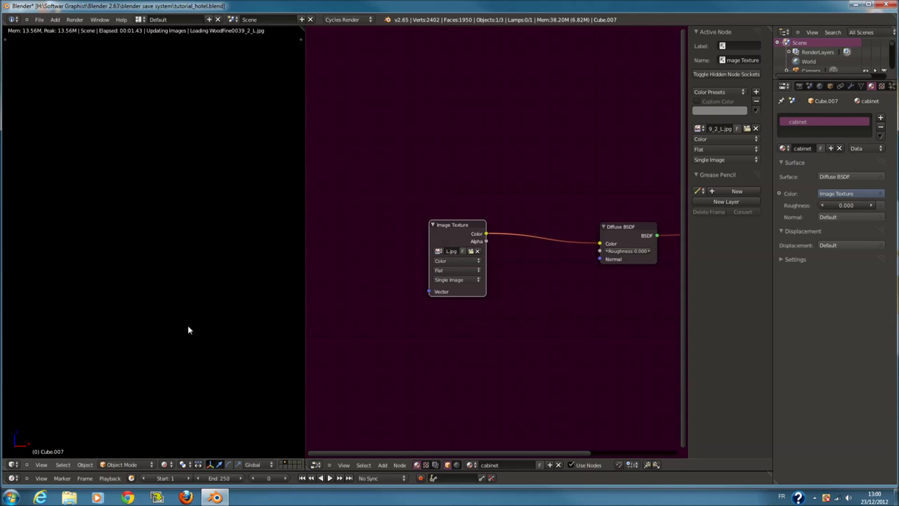
{"action": "mouse_move", "coordinate": [188, 319]}
{"action": "middle_mouse_down"}
{"action": "mouse_move", "coordinate": [258, 349]}
{"action": "mouse_move", "coordinate": [263, 365]}
{"action": "mouse_move", "coordinate": [387, 353]}
{"action": "mouse_move", "coordinate": [276, 353]}
{"action": "middle_mouse_up"}
{"action": "key", "text": "Tab"}
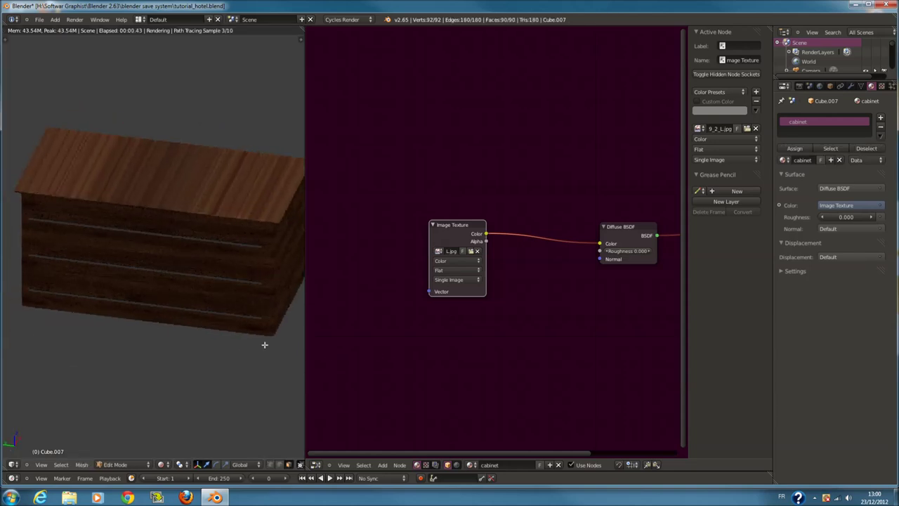
{"action": "key", "text": "KP_7"}
{"action": "key", "text": "u"}
{"action": "left_click", "coordinate": [213, 250]}
{"action": "key", "text": "Tab"}
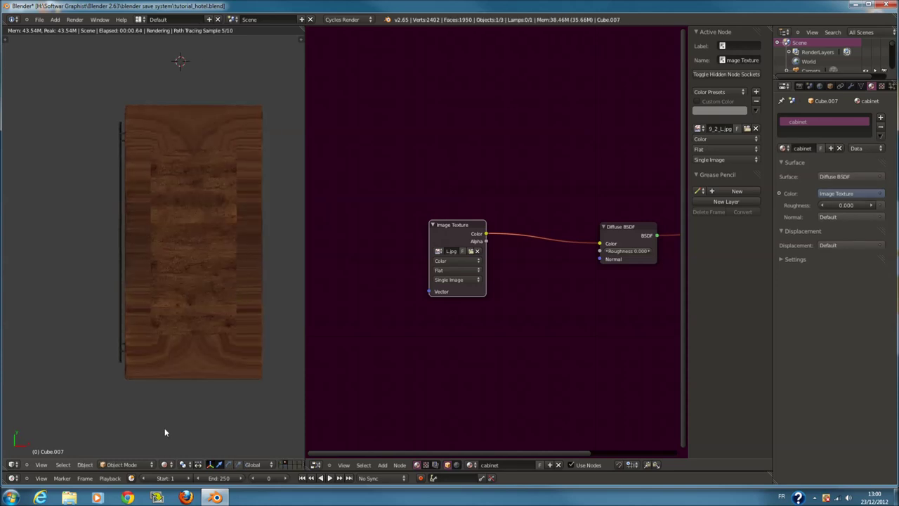
{"action": "left_click", "coordinate": [166, 466]}
{"action": "left_click", "coordinate": [177, 437]}
Circle-select the cabinet's front face in Edit Mode, then return to Object Mode
{"action": "key", "text": "Tab"}
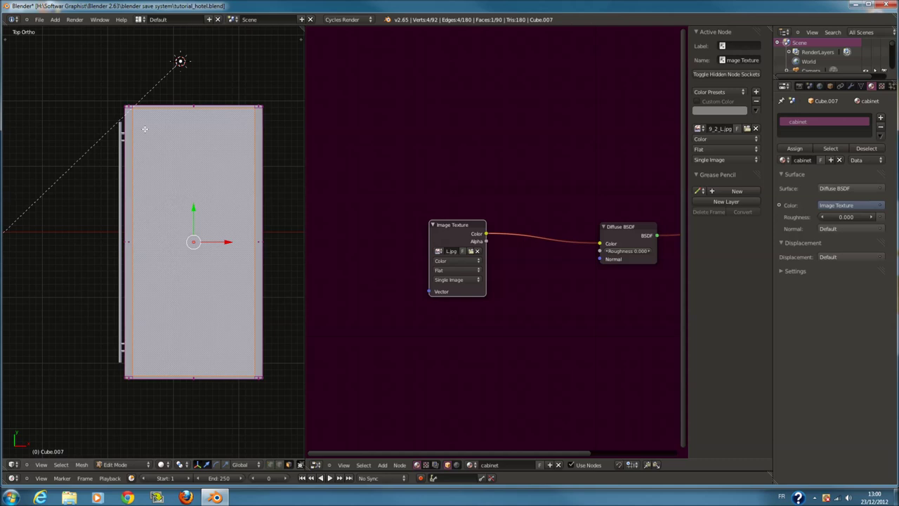
{"action": "key", "text": "c"}
{"action": "left_click", "coordinate": [201, 190]}
{"action": "key", "text": "Escape"}
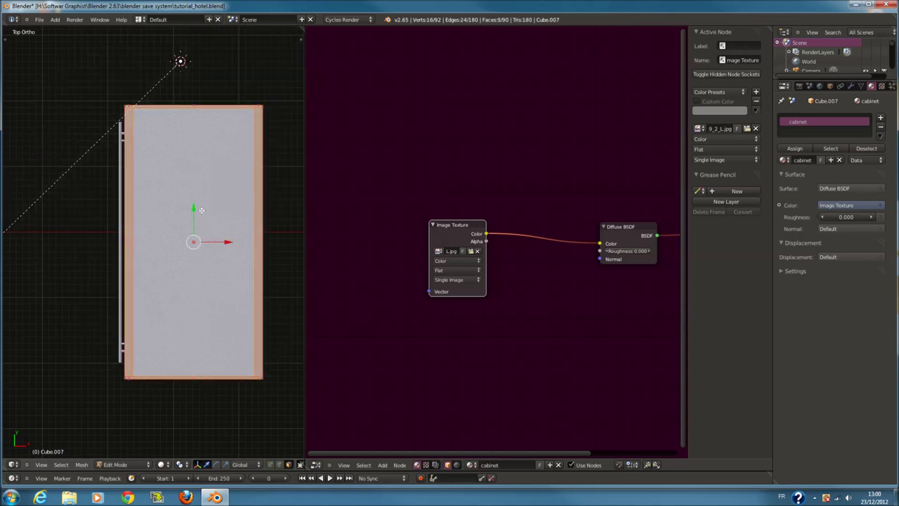
{"action": "key", "text": "Tab"}
Move the cabinet and handle to another layer and view the hotel room through the camera
{"action": "scroll", "coordinate": [201, 216], "scroll_direction": "down", "scroll_amount": 2}
{"action": "key", "text": "c"}
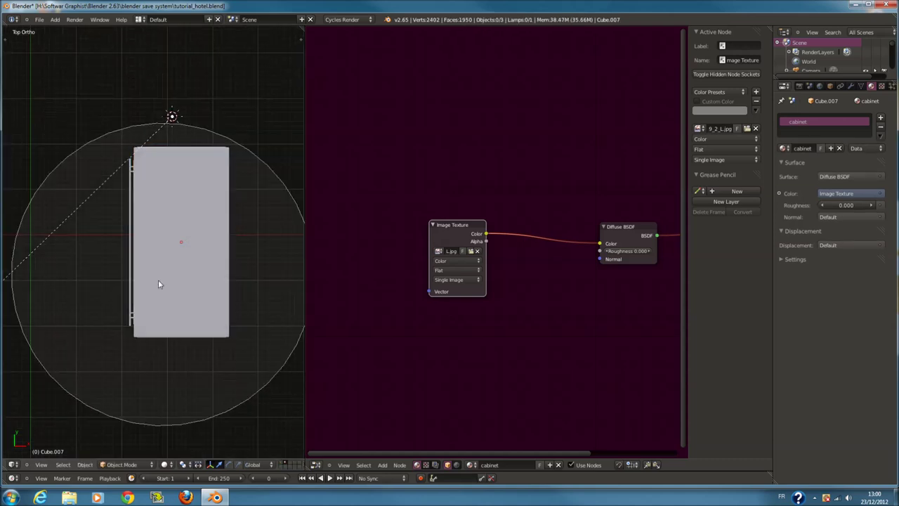
{"action": "left_click", "coordinate": [155, 283]}
{"action": "key", "text": "Escape"}
{"action": "key", "text": "m"}
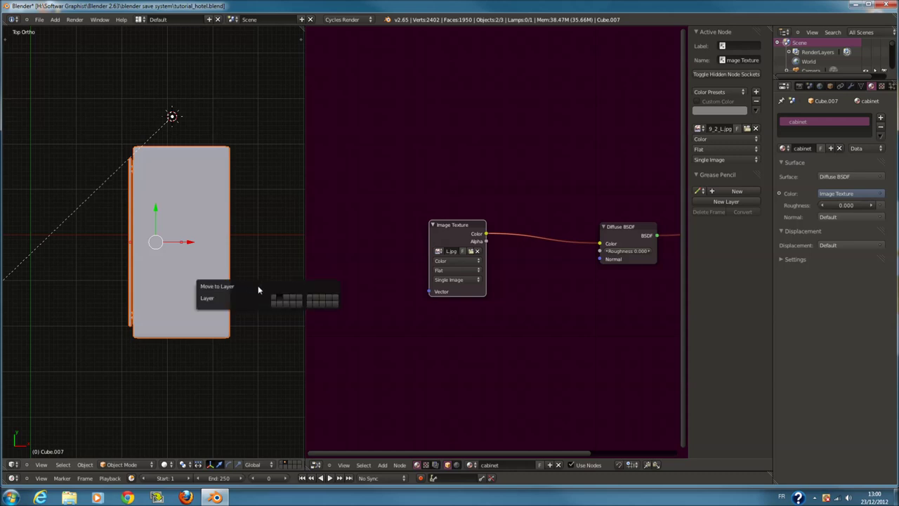
{"action": "left_click", "coordinate": [281, 297]}
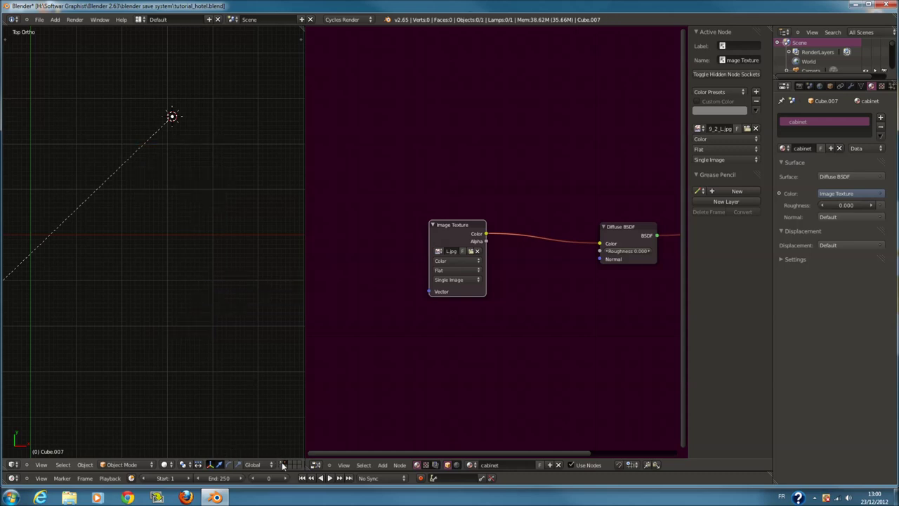
{"action": "left_click", "coordinate": [283, 464]}
{"action": "key", "text": "KP_0"}
Return to Solid shading and widen the 3D view over the node editor
{"action": "key", "text": "z"}
{"action": "key", "text": "z"}
{"action": "scroll", "coordinate": [254, 320], "scroll_direction": "up", "scroll_amount": 2}
{"action": "right_click", "coordinate": [229, 307]}
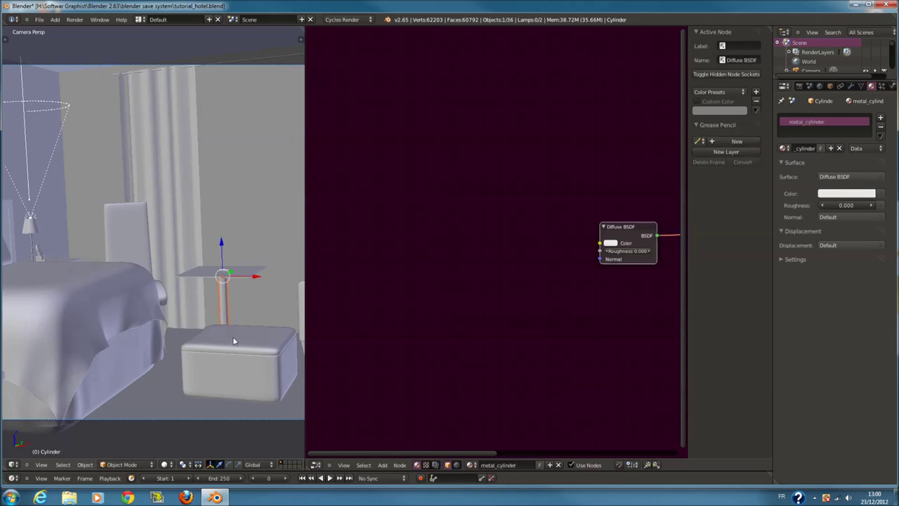
{"action": "right_click", "coordinate": [233, 340]}
{"action": "scroll", "coordinate": [233, 338], "scroll_direction": "down", "scroll_amount": 1}
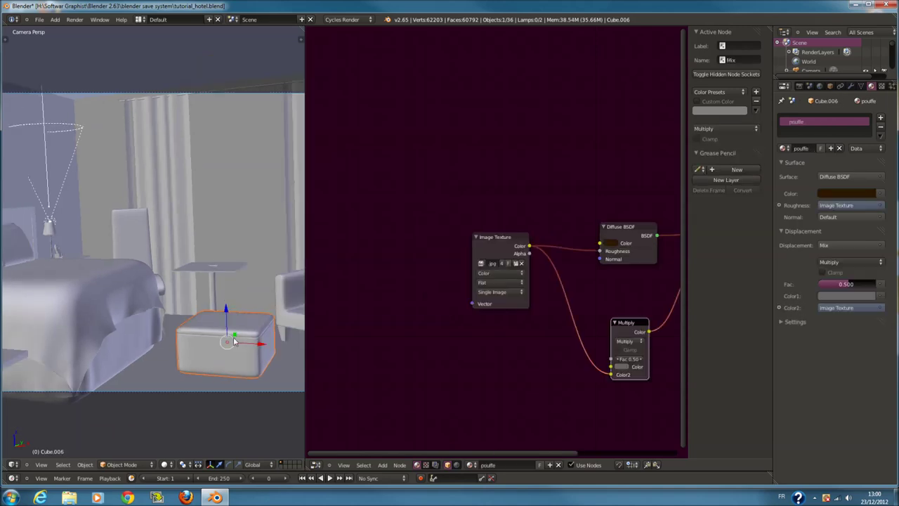
{"action": "scroll", "coordinate": [233, 337], "scroll_direction": "down", "scroll_amount": 1}
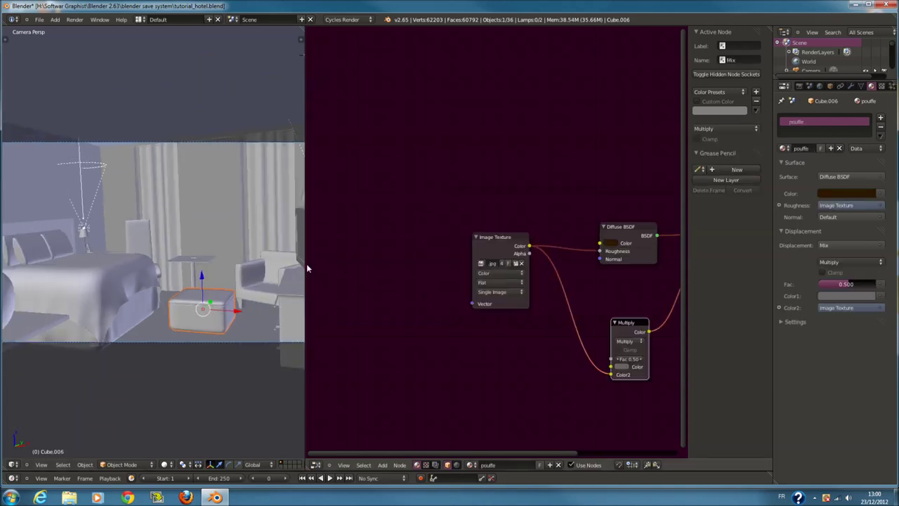
{"action": "left_click_drag", "start_coordinate": [305, 267], "coordinate": [597, 277]}
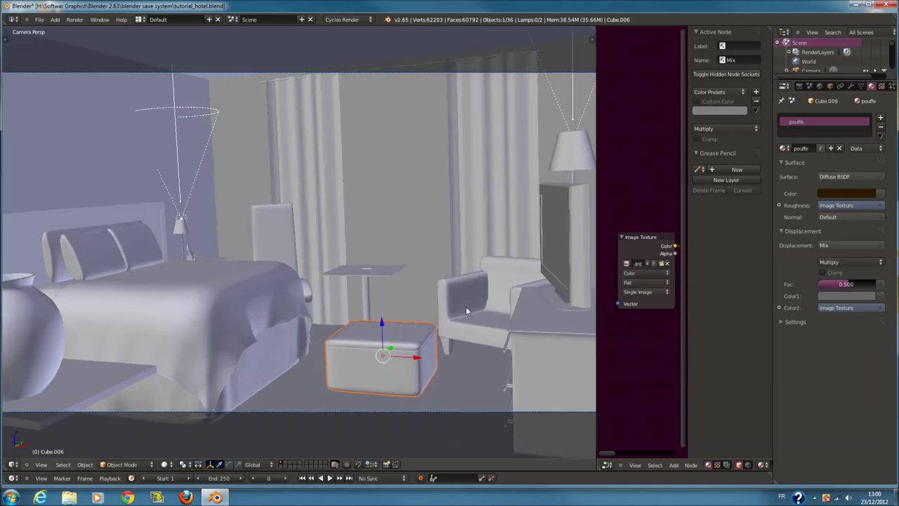
Slide the square pouffe forward across the floor toward the desk
{"action": "right_click", "coordinate": [466, 306]}
{"action": "scroll", "coordinate": [470, 307], "scroll_direction": "down", "scroll_amount": 1}
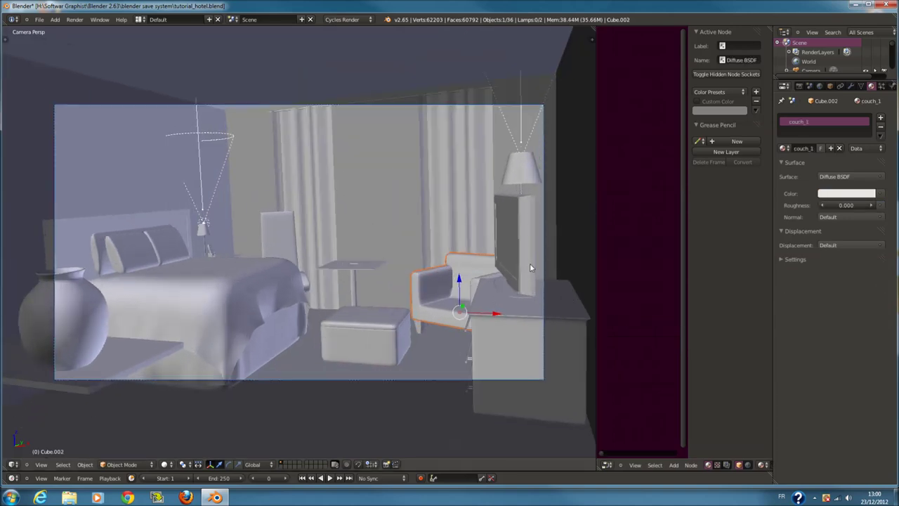
{"action": "right_click", "coordinate": [368, 273]}
{"action": "right_click", "coordinate": [373, 336]}
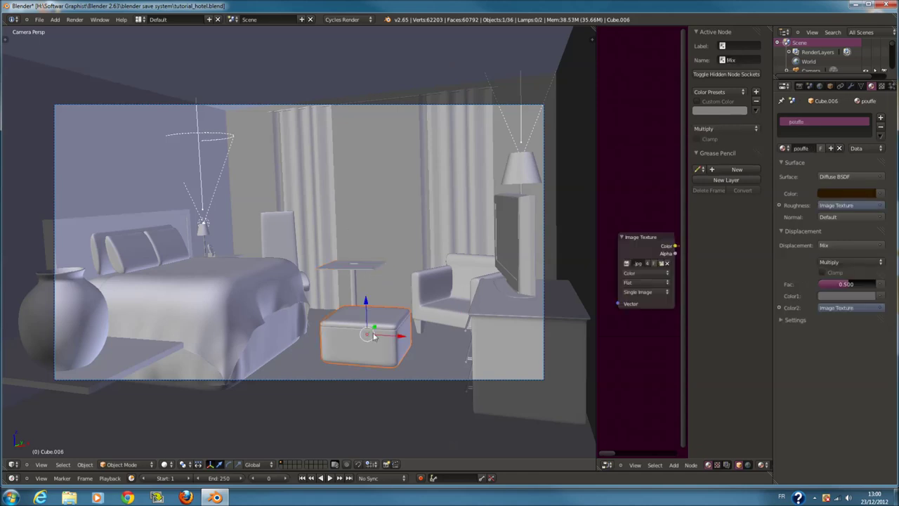
{"action": "key", "text": "g"}
{"action": "left_click", "coordinate": [433, 356]}
{"action": "mouse_move", "coordinate": [414, 332]}
{"action": "left_mouse_down"}
{"action": "mouse_move", "coordinate": [425, 355]}
{"action": "mouse_move", "coordinate": [441, 337]}
{"action": "mouse_move", "coordinate": [375, 350]}
{"action": "left_mouse_up"}
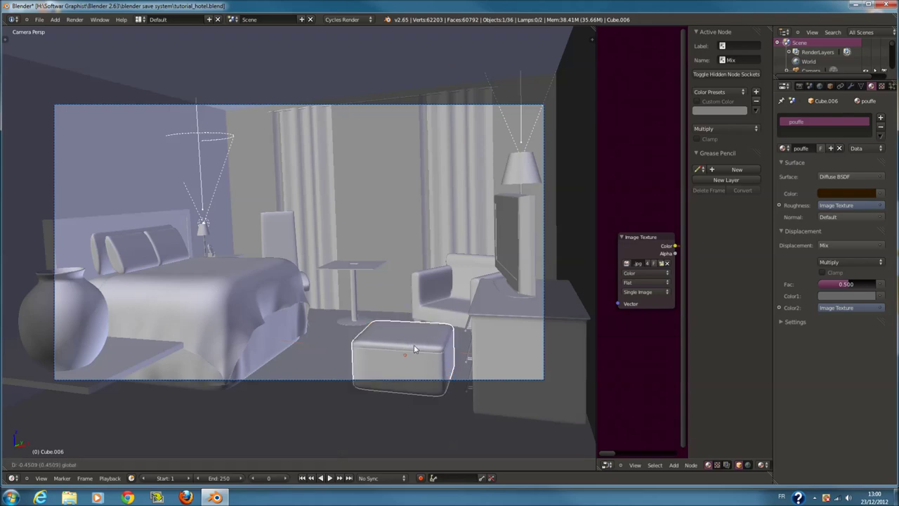
{"action": "key", "text": "KP_7"}
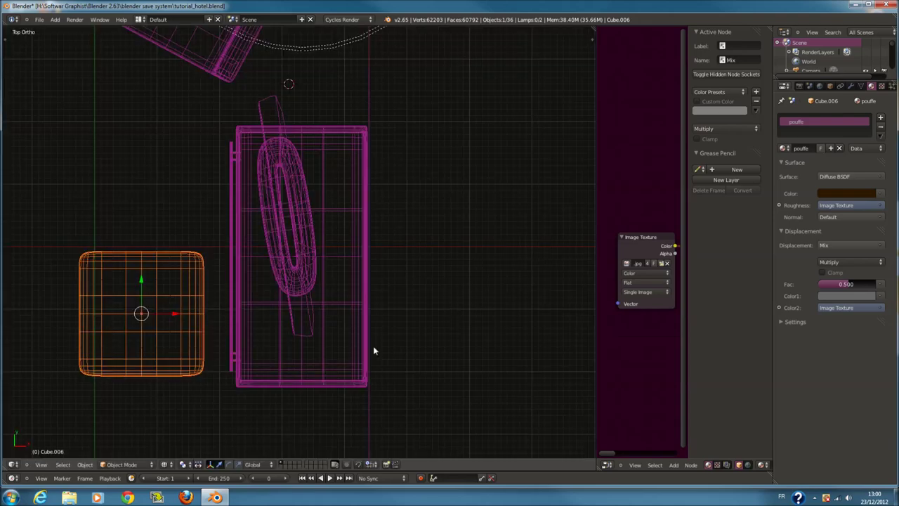
Slide the round lamp to the right along the X axis
{"action": "scroll", "coordinate": [377, 295], "scroll_direction": "down", "scroll_amount": 3}
{"action": "scroll", "coordinate": [381, 251], "scroll_direction": "down", "scroll_amount": 3}
{"action": "scroll", "coordinate": [374, 247], "scroll_direction": "up", "scroll_amount": 5}
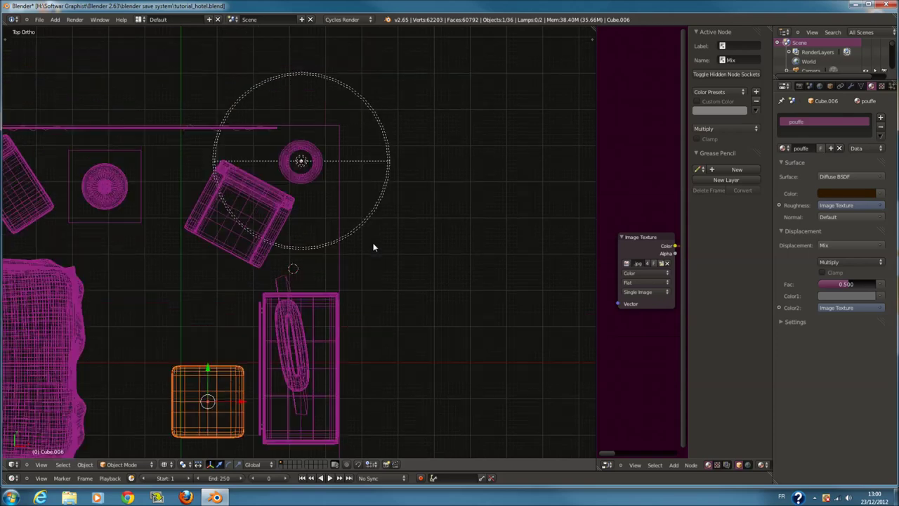
{"action": "scroll", "coordinate": [391, 274], "scroll_direction": "down", "scroll_amount": 4}
{"action": "scroll", "coordinate": [386, 288], "scroll_direction": "up", "scroll_amount": 2}
{"action": "scroll", "coordinate": [355, 293], "scroll_direction": "up", "scroll_amount": 2}
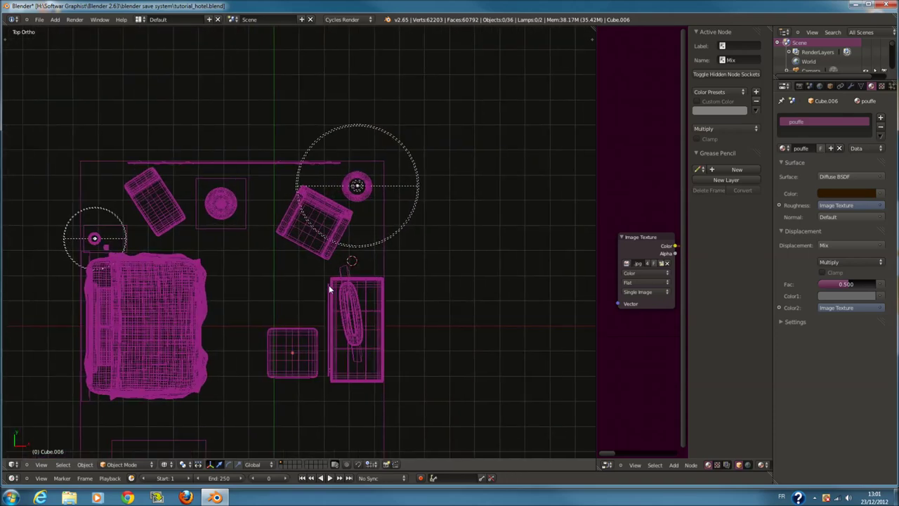
{"action": "key", "text": "a"}
{"action": "key", "text": "c"}
{"action": "left_click", "coordinate": [241, 194]}
{"action": "key", "text": "Escape"}
{"action": "key", "text": "g"}
{"action": "key", "text": "x"}
{"action": "left_click", "coordinate": [291, 203]}
Shift the square pouffe along X, then reposition it further left in camera view
{"action": "key", "text": "c"}
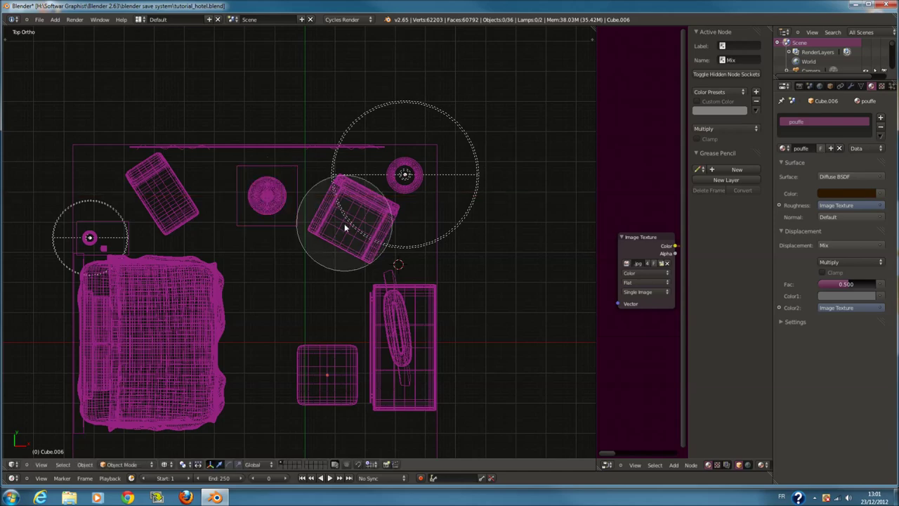
{"action": "left_click", "coordinate": [319, 383]}
{"action": "key", "text": "Escape"}
{"action": "key", "text": "g"}
{"action": "key", "text": "x"}
{"action": "left_click", "coordinate": [347, 380]}
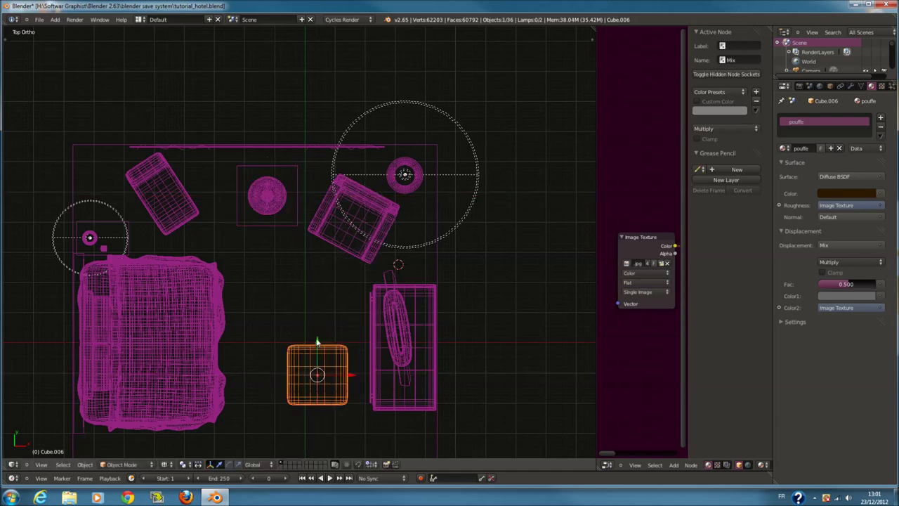
{"action": "key", "text": "KP_0"}
{"action": "key", "text": "g"}
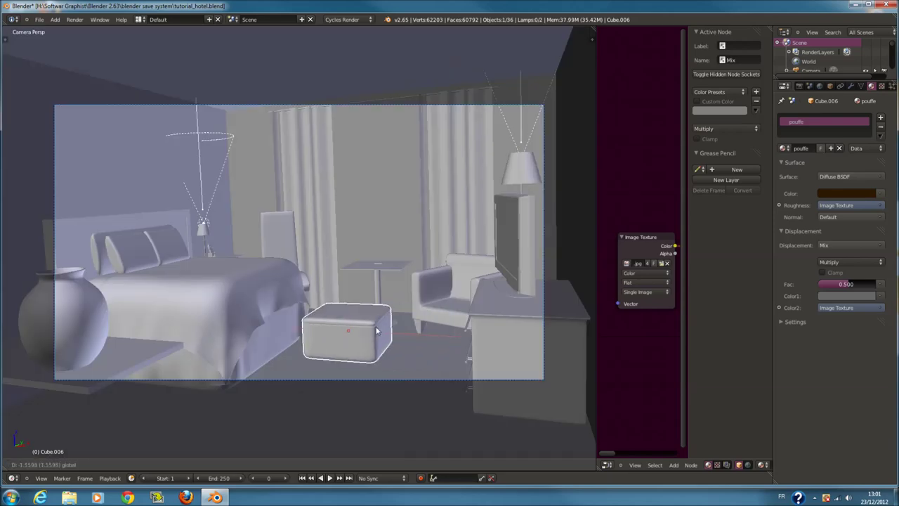
{"action": "left_click", "coordinate": [415, 339]}
In wireframe top view, move the round lamp up and to the right
{"action": "key", "text": "KP_7"}
{"action": "key", "text": "z"}
{"action": "scroll", "coordinate": [394, 225], "scroll_direction": "up", "scroll_amount": 3}
{"action": "right_click", "coordinate": [484, 128]}
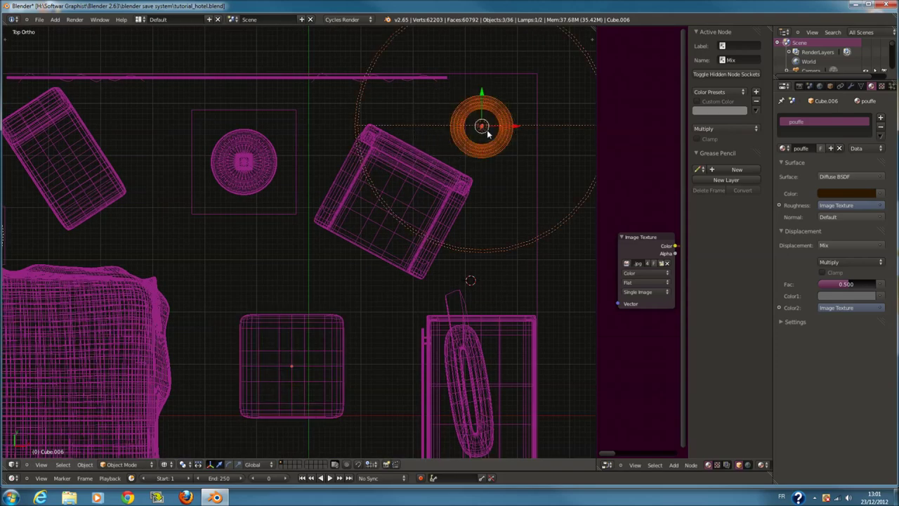
{"action": "key", "text": "g"}
{"action": "left_click", "coordinate": [517, 144]}
Move the armchair up and to the right
{"action": "right_click", "coordinate": [388, 191]}
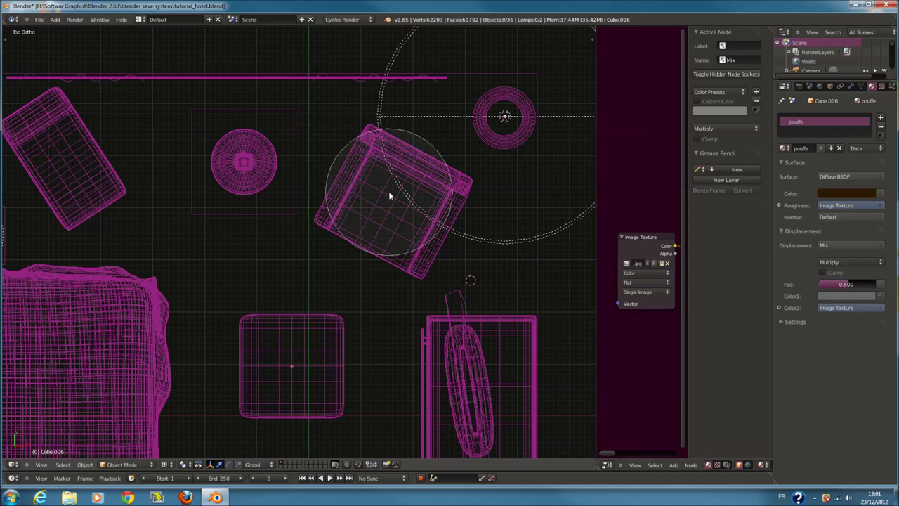
{"action": "key", "text": "g"}
{"action": "right_click", "coordinate": [414, 258]}
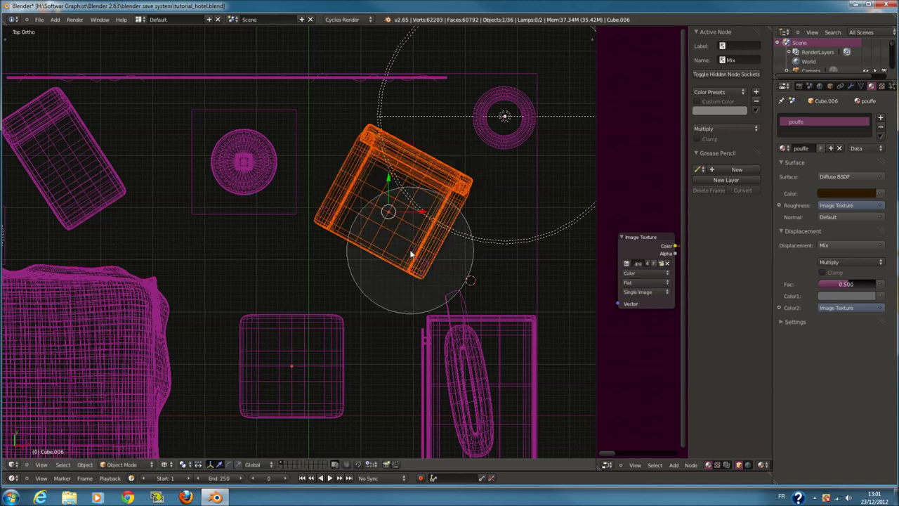
{"action": "right_click", "coordinate": [395, 221]}
{"action": "key", "text": "c"}
{"action": "right_click", "coordinate": [374, 232]}
{"action": "key", "text": "g"}
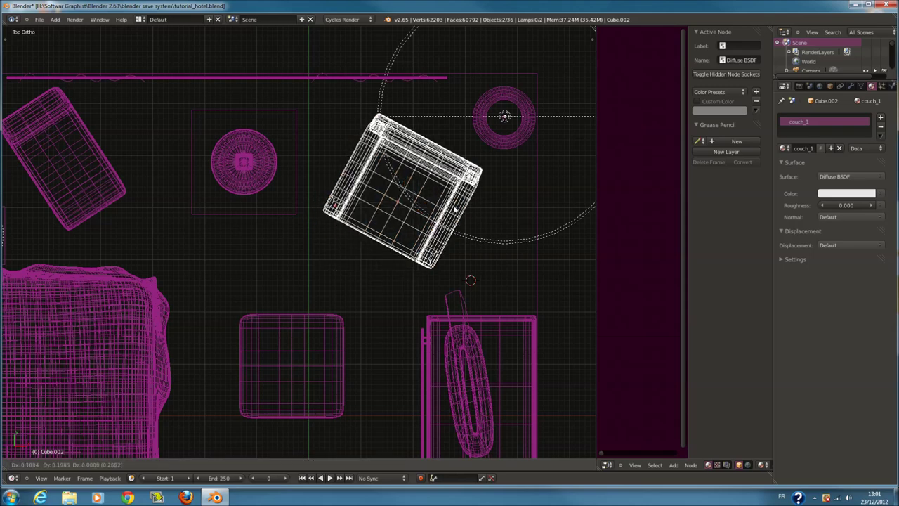
{"action": "left_click", "coordinate": [475, 236]}
Rotate the square pouffe about 32° and move it to its new angled position
{"action": "key", "text": "a"}
{"action": "right_click", "coordinate": [315, 355]}
{"action": "key", "text": "r"}
{"action": "left_click", "coordinate": [392, 385]}
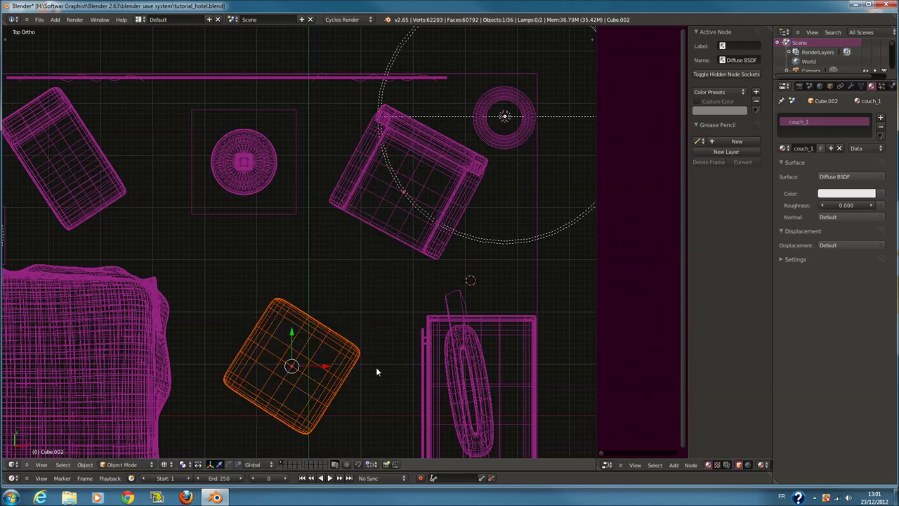
{"action": "key", "text": "g"}
{"action": "key", "text": "r"}
{"action": "left_click", "coordinate": [466, 294]}
Check the layout through the camera and select the small table
{"action": "key", "text": "KP_0"}
{"action": "key", "text": "z"}
{"action": "key", "text": "z"}
{"action": "key", "text": "c"}
{"action": "left_click", "coordinate": [377, 272]}
{"action": "key", "text": "z"}
Nudge the small table slightly left and save over tutorial_hotel.blend
{"action": "key", "text": "g"}
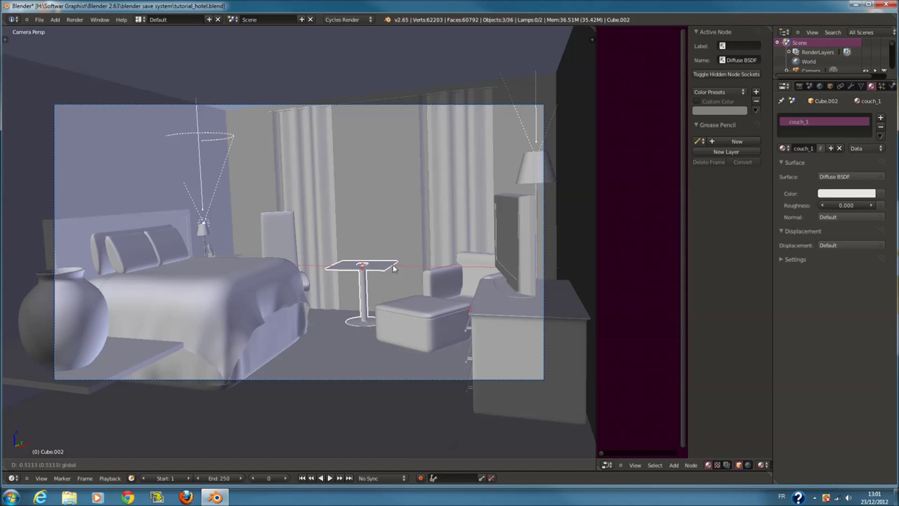
{"action": "left_click", "coordinate": [383, 269]}
{"action": "key", "text": "ctrl+s"}
{"action": "left_click", "coordinate": [409, 281]}
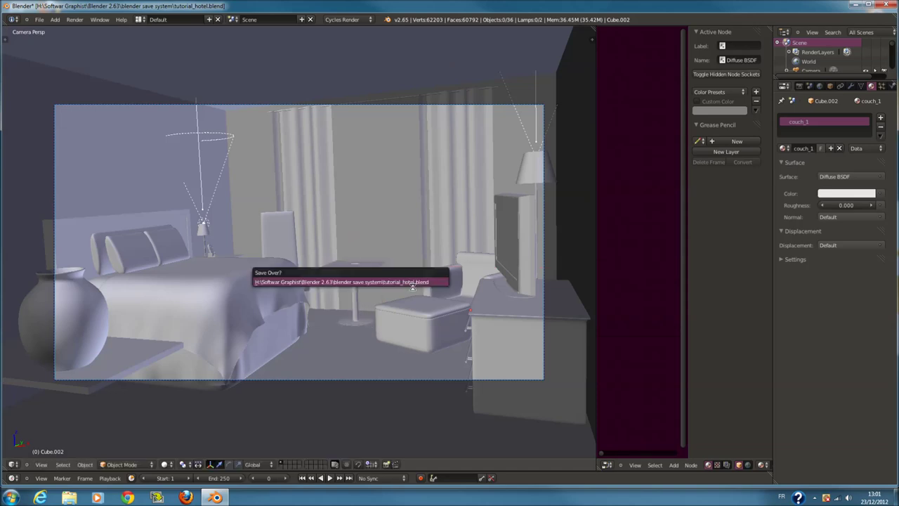
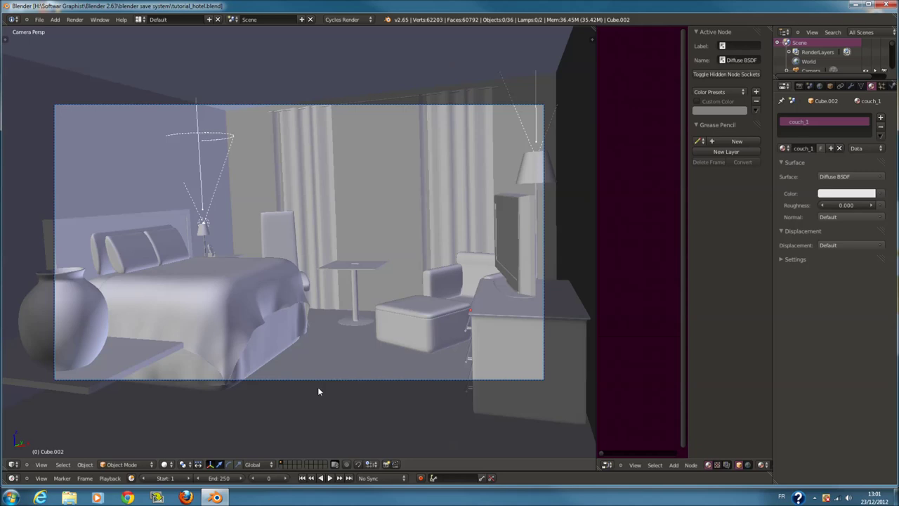
Select the table's stem cylinder and move it onto an empty layer
{"action": "scroll", "coordinate": [409, 312], "scroll_direction": "up", "scroll_amount": 2}
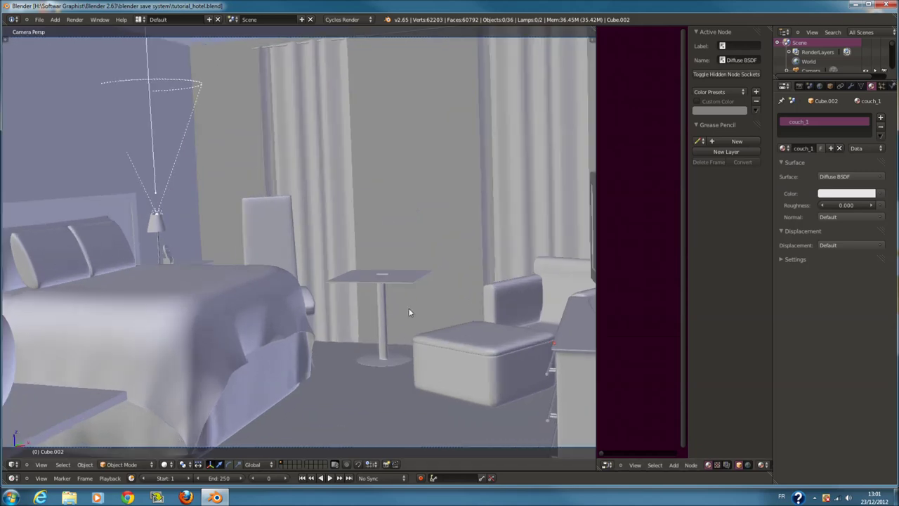
{"action": "right_click", "coordinate": [387, 306]}
{"action": "key", "text": "Tab"}
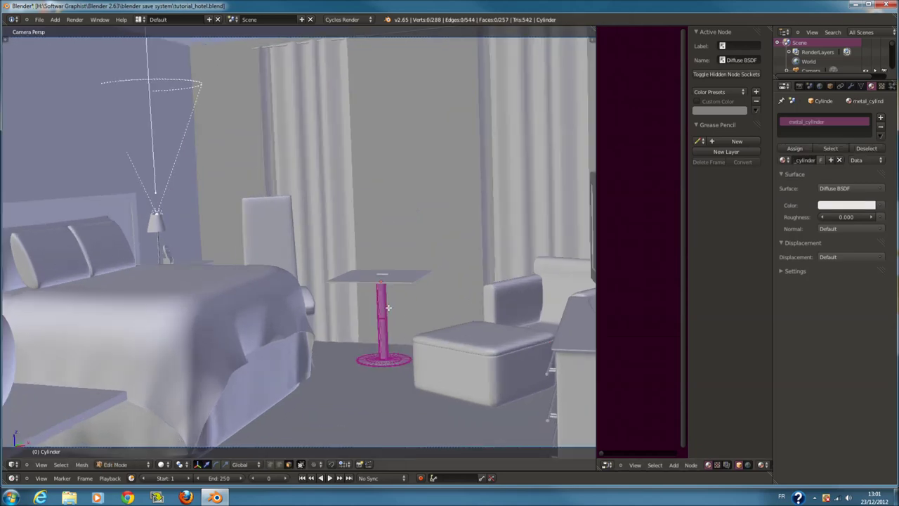
{"action": "key", "text": "a"}
{"action": "key", "text": "Tab"}
{"action": "scroll", "coordinate": [389, 307], "scroll_direction": "down", "scroll_amount": 2}
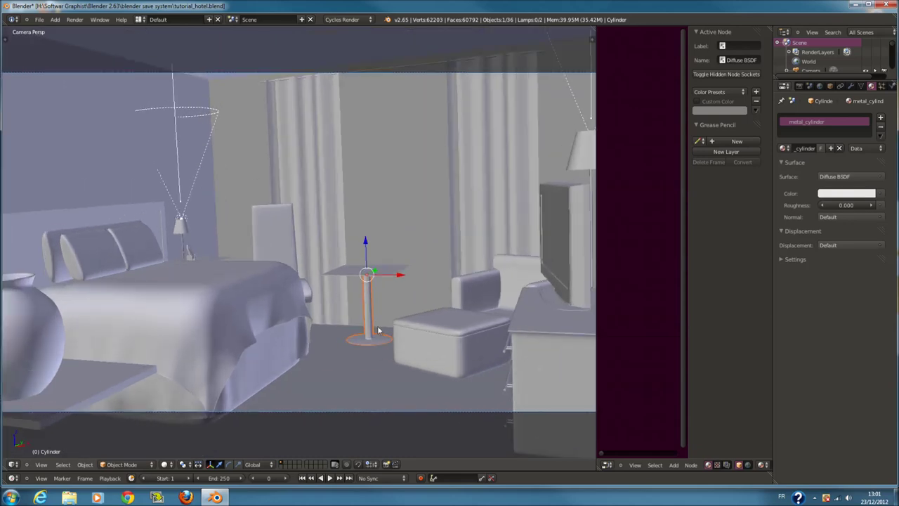
{"action": "key", "text": "m"}
{"action": "left_click", "coordinate": [466, 347]}
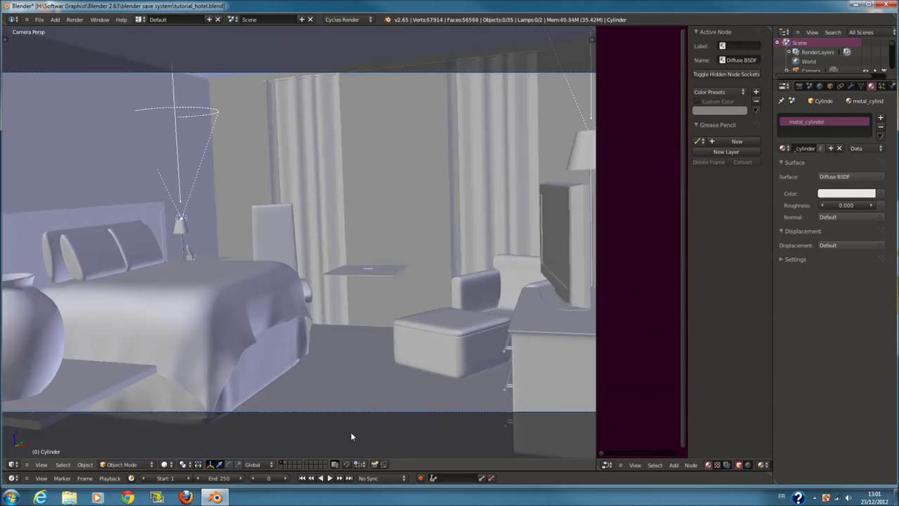
Show only the stem's layer from the front in Edit Mode, with a wider node editor
{"action": "left_click", "coordinate": [285, 464]}
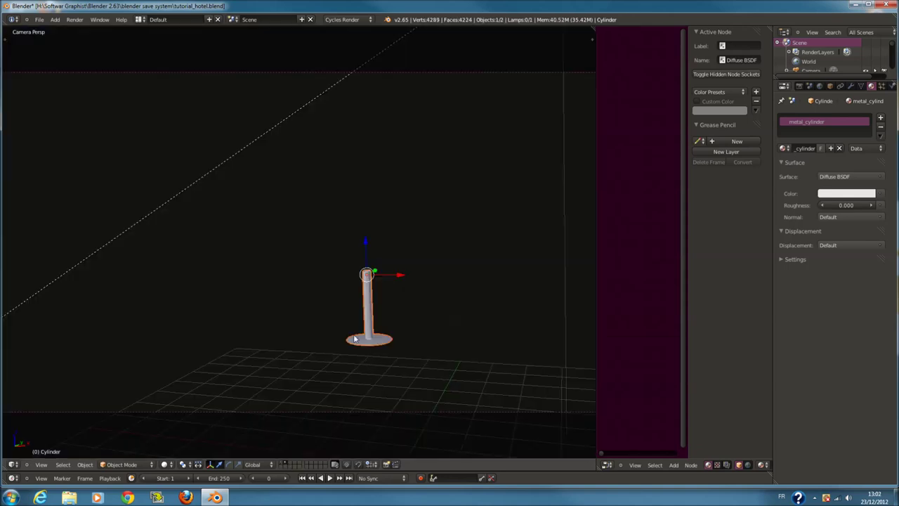
{"action": "key", "text": "KP_1"}
{"action": "key", "text": "Tab"}
{"action": "key", "text": "ctrl+KP_4"}
{"action": "scroll", "coordinate": [364, 302], "scroll_direction": "up", "scroll_amount": 2}
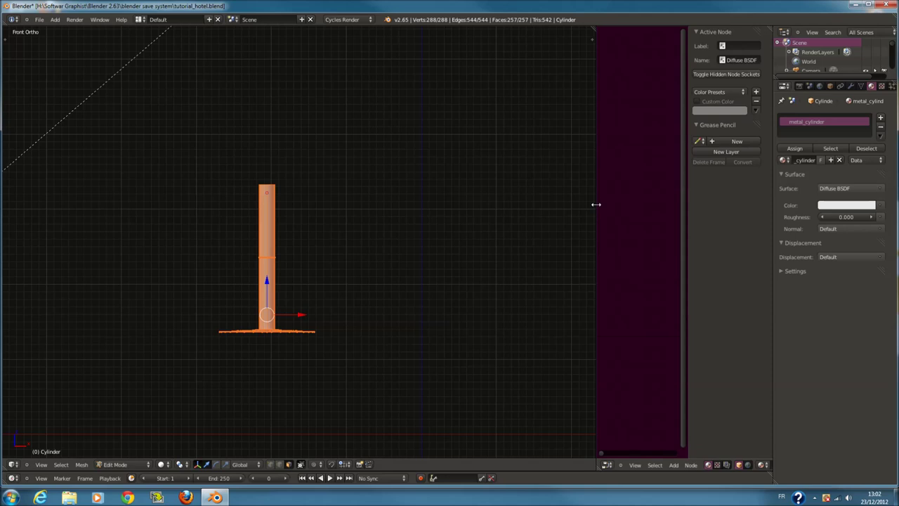
{"action": "left_click_drag", "start_coordinate": [595, 205], "coordinate": [218, 211]}
Insert a Mix Shader into metal_cylinder's Diffuse-to-Material Output link
{"action": "key", "text": "Home"}
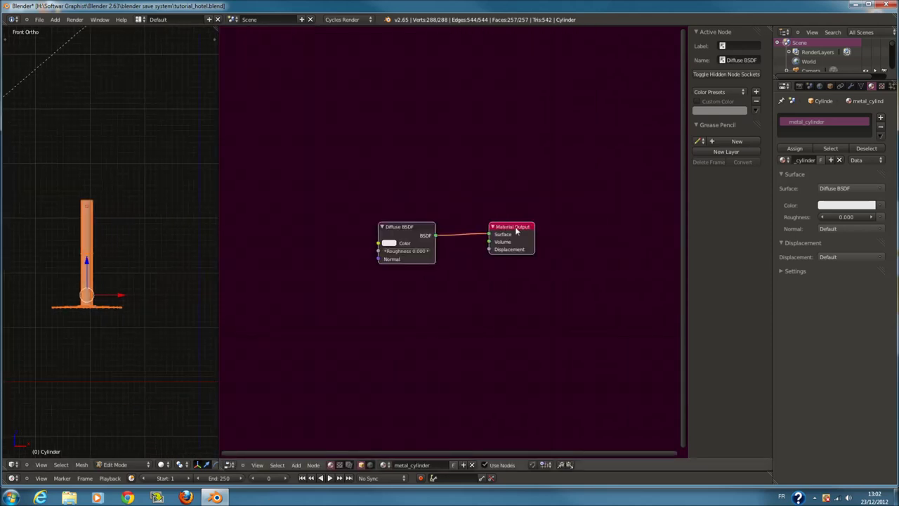
{"action": "left_click_drag", "start_coordinate": [517, 232], "coordinate": [600, 231]}
{"action": "key", "text": "shift+a"}
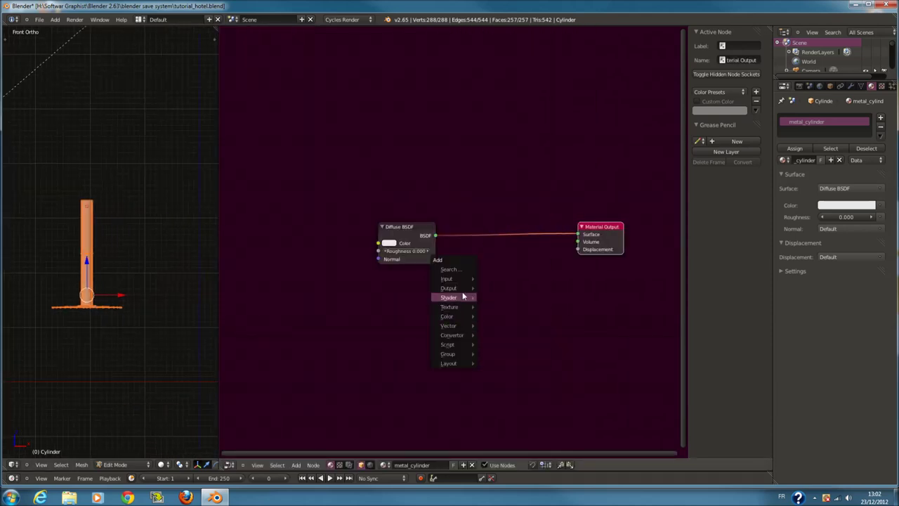
{"action": "mouse_move", "coordinate": [449, 297]}
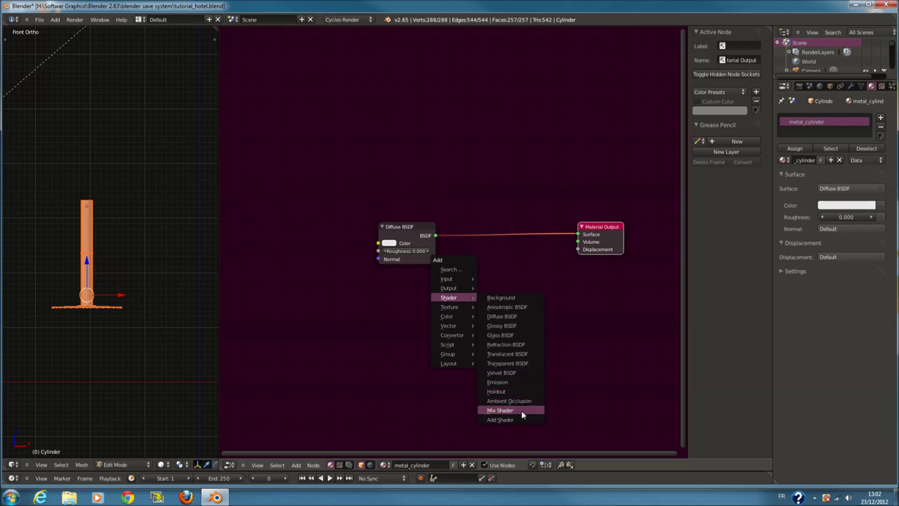
{"action": "left_click", "coordinate": [521, 410]}
{"action": "left_click", "coordinate": [512, 228]}
Add an Anisotropic BSDF feeding the output Surface and preview it in rendered shading
{"action": "scroll", "coordinate": [430, 298], "scroll_direction": "up", "scroll_amount": 2}
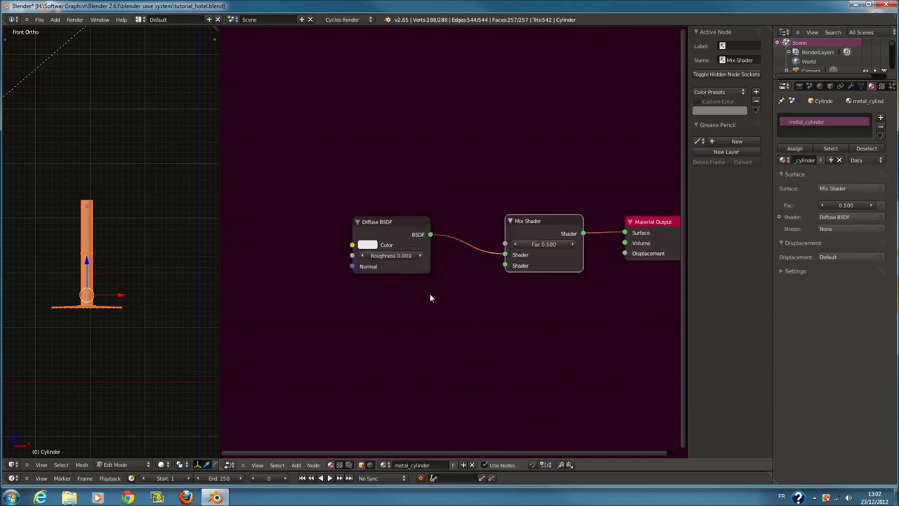
{"action": "key", "text": "shift+a"}
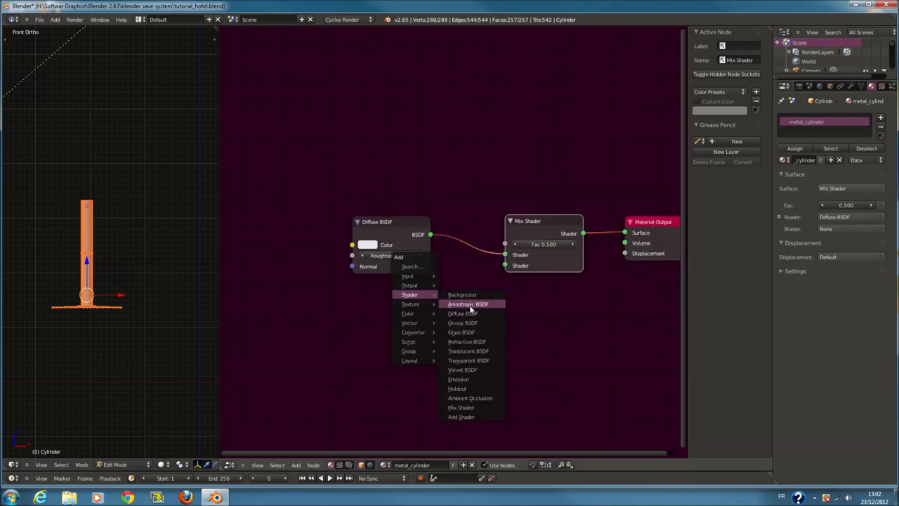
{"action": "left_click", "coordinate": [469, 304]}
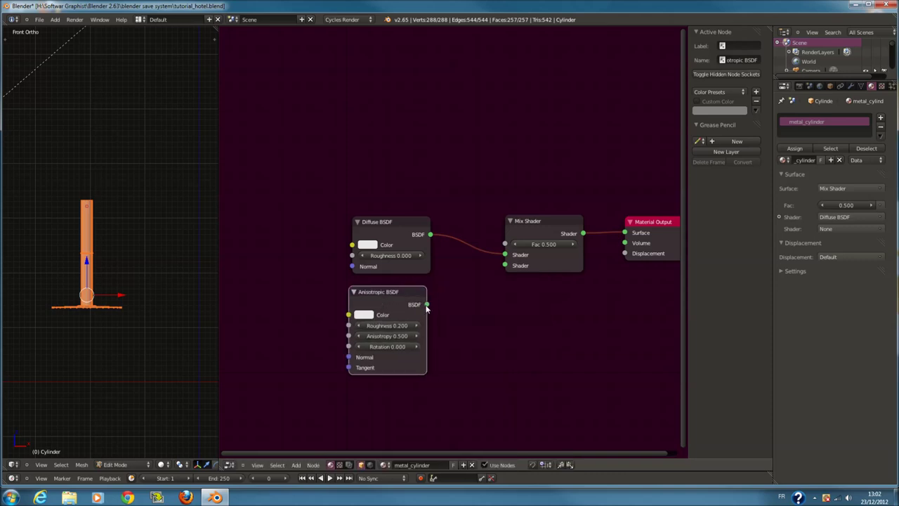
{"action": "left_click_drag", "start_coordinate": [504, 265], "coordinate": [624, 233]}
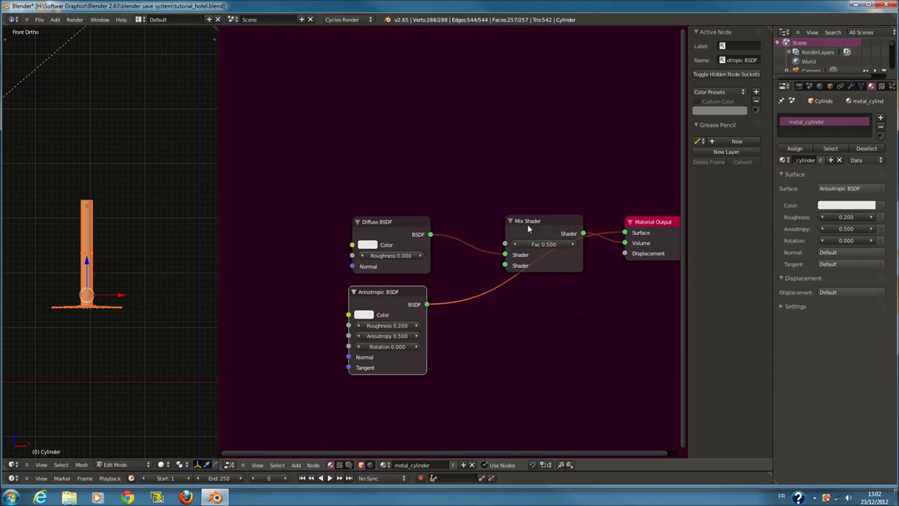
{"action": "left_click_drag", "start_coordinate": [534, 220], "coordinate": [482, 170]}
{"action": "left_click", "coordinate": [179, 465]}
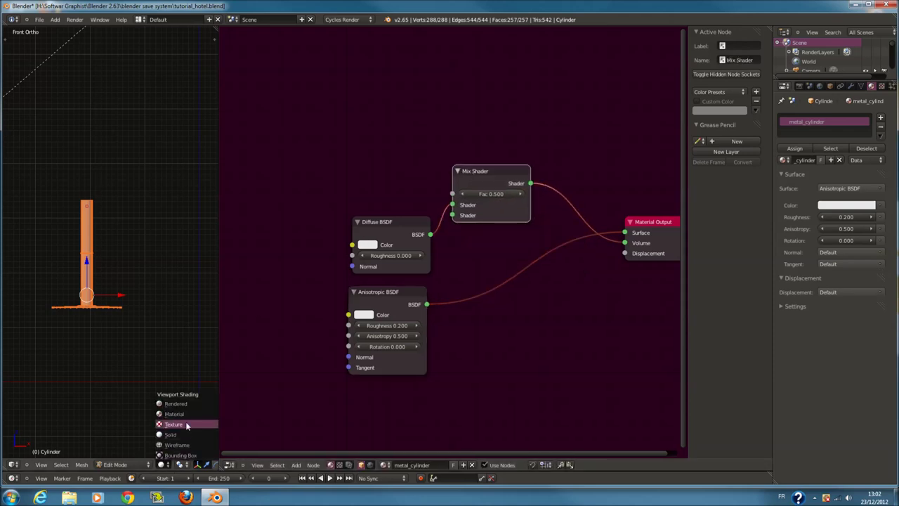
{"action": "left_click", "coordinate": [175, 402]}
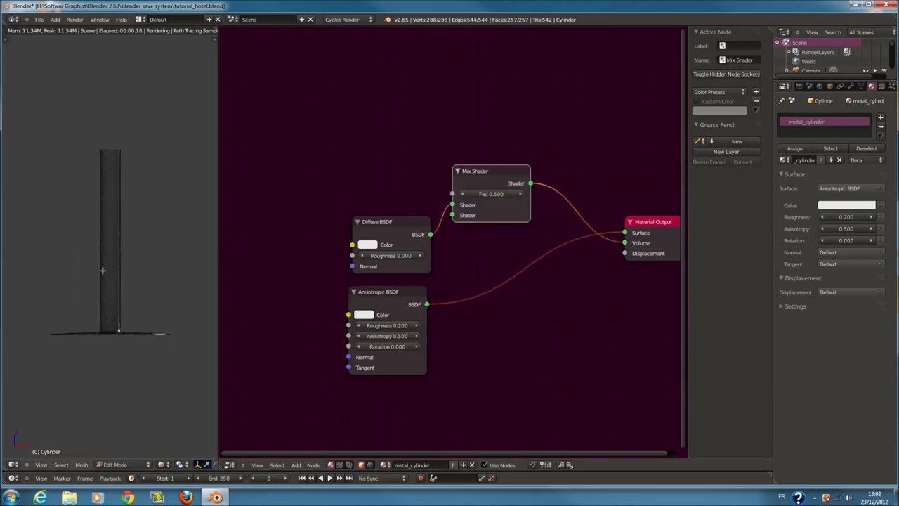
Orbit the rendered cylinder while stepping Anisotropic Roughness from 0.000 up to 0.800
{"action": "middle_click_drag", "start_coordinate": [171, 343], "coordinate": [134, 333]}
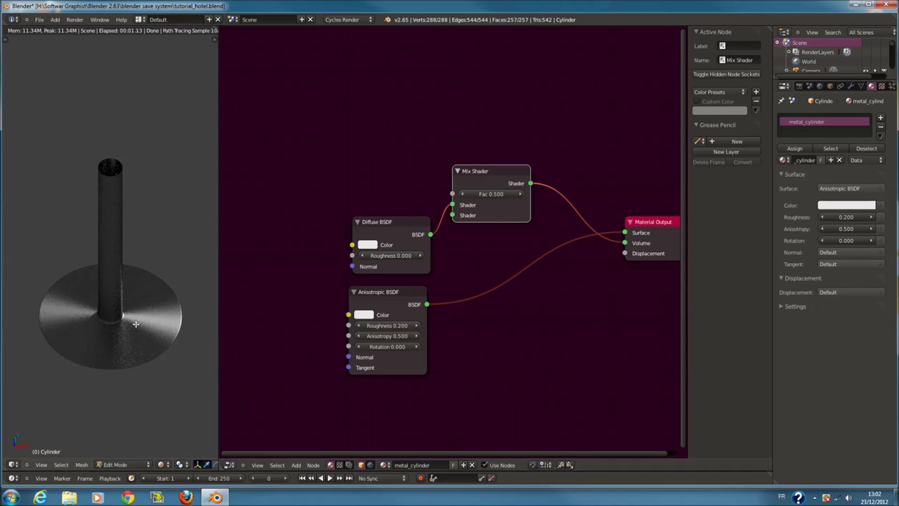
{"action": "middle_click_drag", "start_coordinate": [113, 321], "coordinate": [127, 361]}
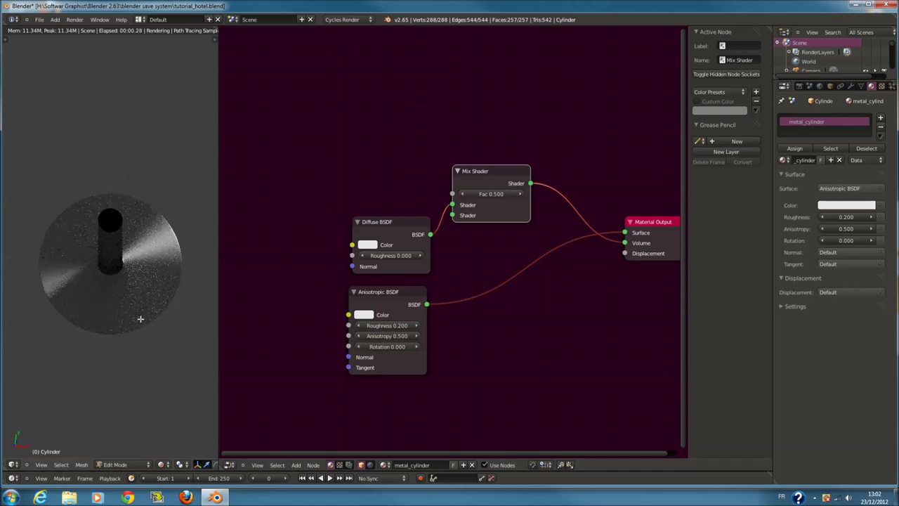
{"action": "middle_click_drag", "start_coordinate": [140, 319], "coordinate": [200, 293]}
{"action": "left_click_drag", "start_coordinate": [393, 325], "coordinate": [331, 330]}
{"action": "mouse_move", "coordinate": [54, 335]}
{"action": "middle_mouse_down"}
{"action": "mouse_move", "coordinate": [70, 373]}
{"action": "mouse_move", "coordinate": [118, 340]}
{"action": "middle_mouse_up"}
{"action": "left_click", "coordinate": [416, 325]}
{"action": "left_click", "coordinate": [416, 325]}
{"action": "left_click", "coordinate": [416, 325]}
{"action": "left_click", "coordinate": [416, 325]}
{"action": "left_click", "coordinate": [416, 325]}
{"action": "left_click", "coordinate": [416, 325]}
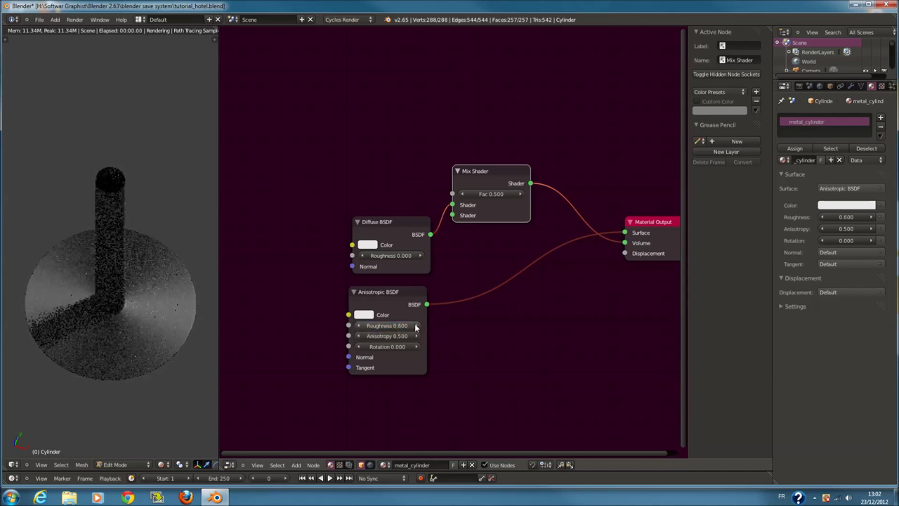
{"action": "left_click", "coordinate": [416, 325]}
{"action": "left_click", "coordinate": [416, 325]}
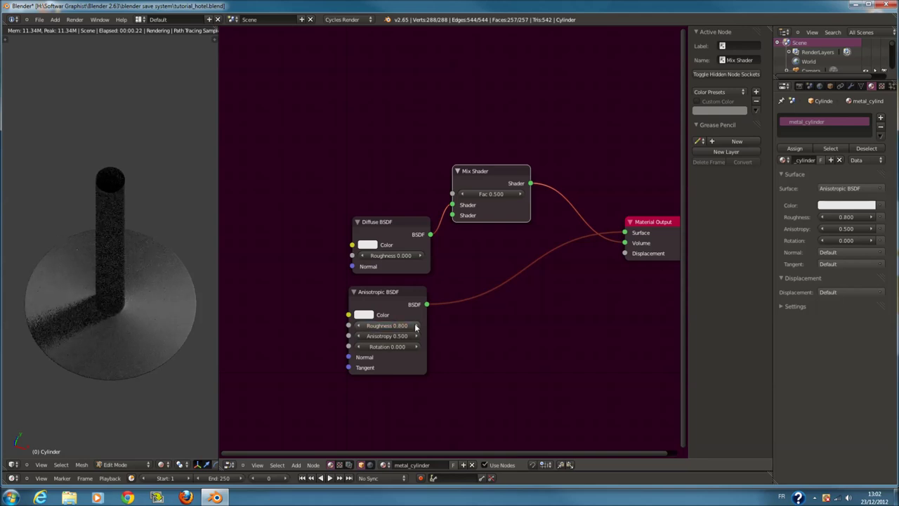
{"action": "middle_click_drag", "start_coordinate": [162, 281], "coordinate": [187, 311]}
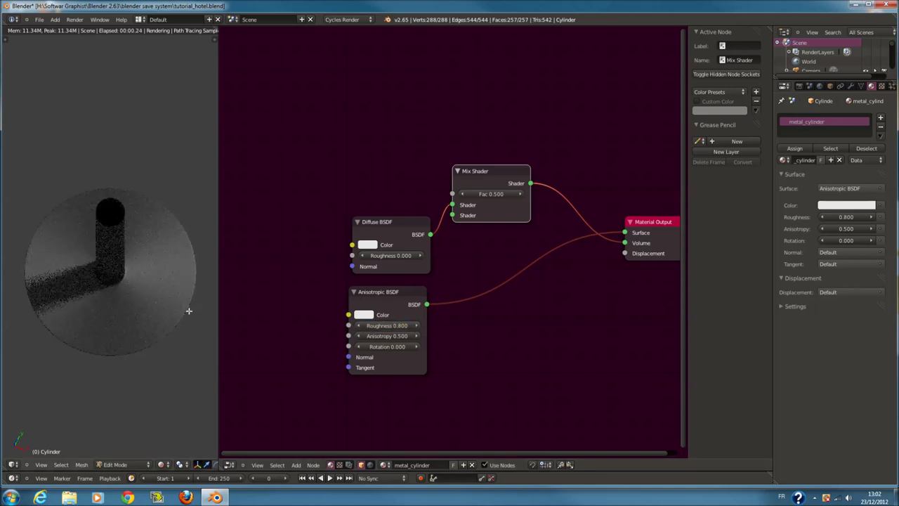
Try Roughness values from 0.200 to 1.000 and Anisotropy between 0.404 and 0.900
{"action": "left_click", "coordinate": [372, 326]}
{"action": "type", "text": "0.2"}
{"action": "key", "text": "Return"}
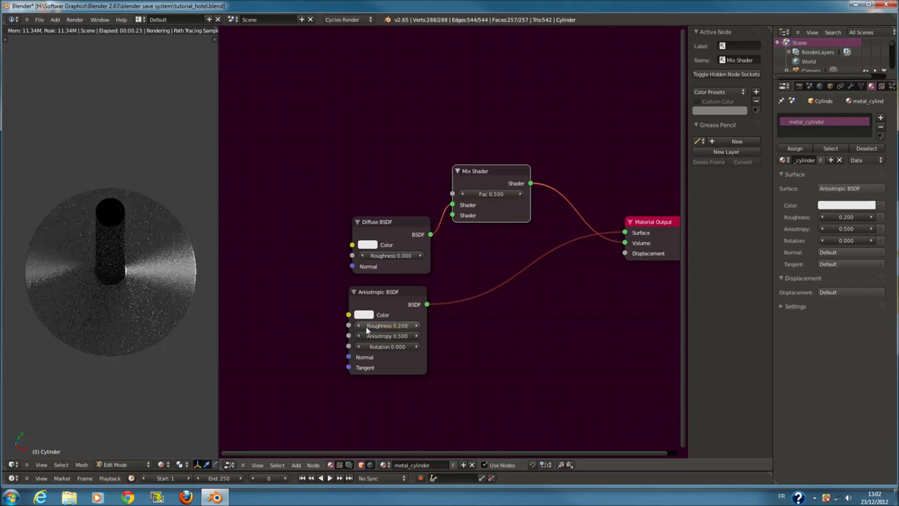
{"action": "left_click", "coordinate": [415, 336]}
{"action": "left_click", "coordinate": [416, 336]}
{"action": "left_click", "coordinate": [416, 336]}
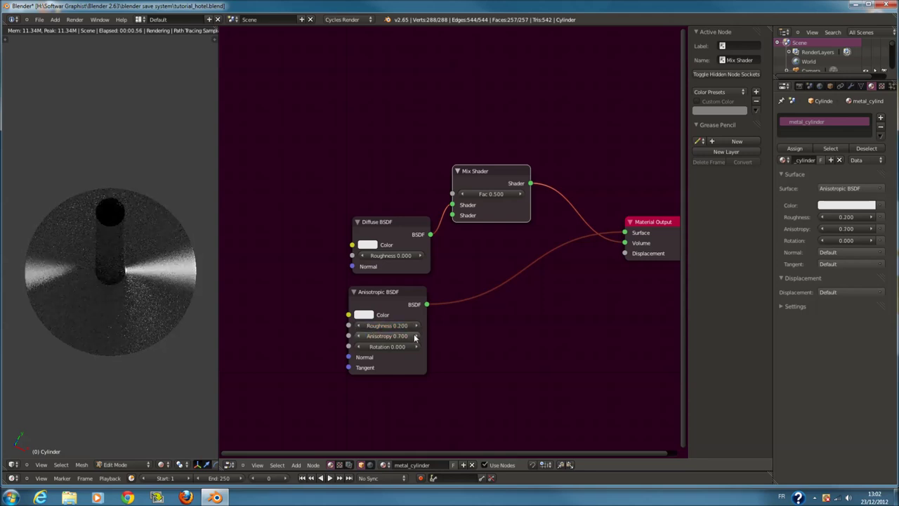
{"action": "left_click", "coordinate": [416, 337]}
{"action": "middle_click_drag", "start_coordinate": [185, 363], "coordinate": [185, 323]}
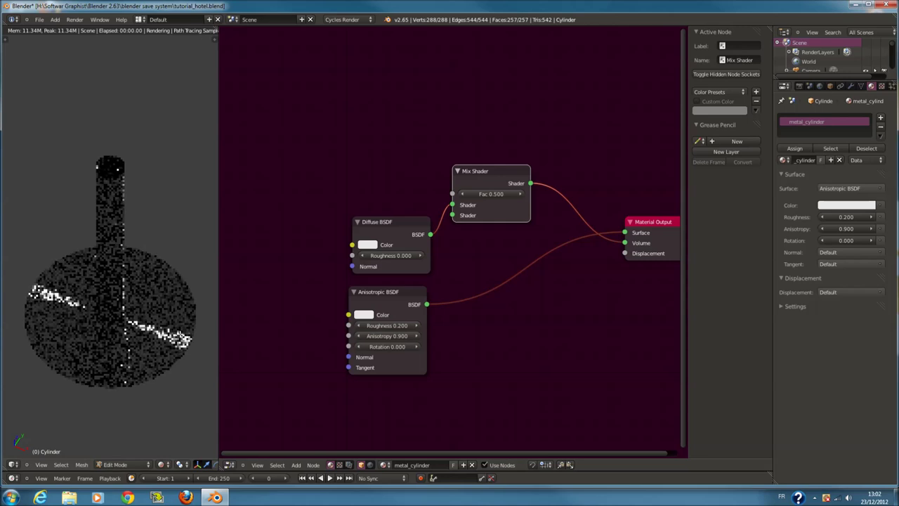
{"action": "left_click", "coordinate": [416, 326]}
{"action": "left_click", "coordinate": [416, 325]}
{"action": "left_click", "coordinate": [416, 325]}
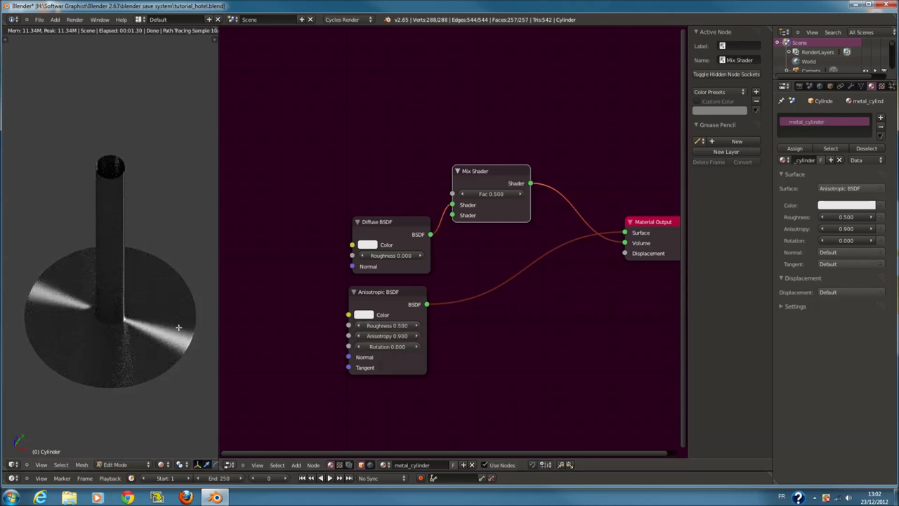
{"action": "left_click", "coordinate": [359, 335]}
{"action": "left_click", "coordinate": [416, 325]}
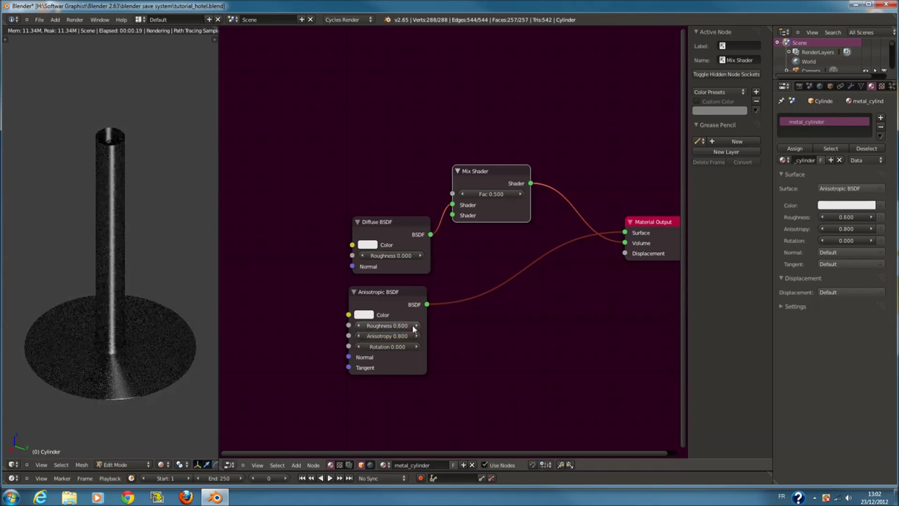
{"action": "left_click_drag", "start_coordinate": [387, 325], "coordinate": [411, 325]}
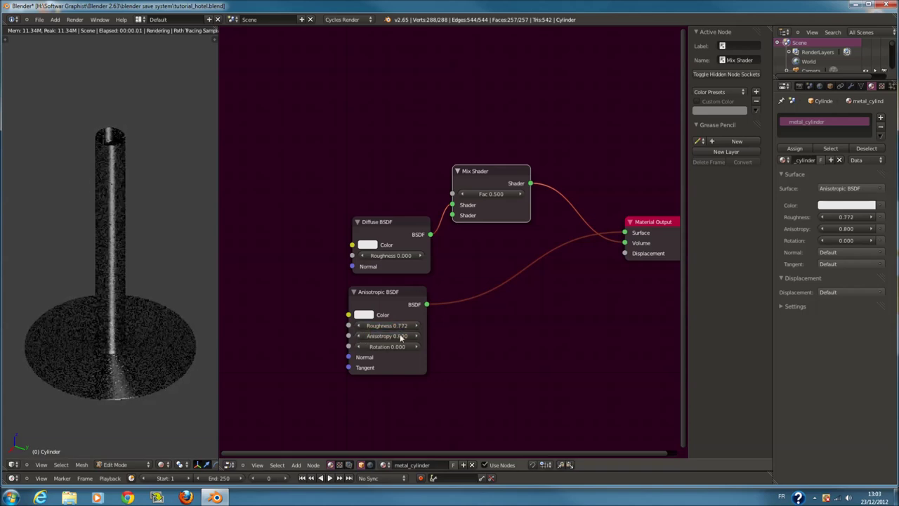
{"action": "left_click_drag", "start_coordinate": [390, 325], "coordinate": [505, 330]}
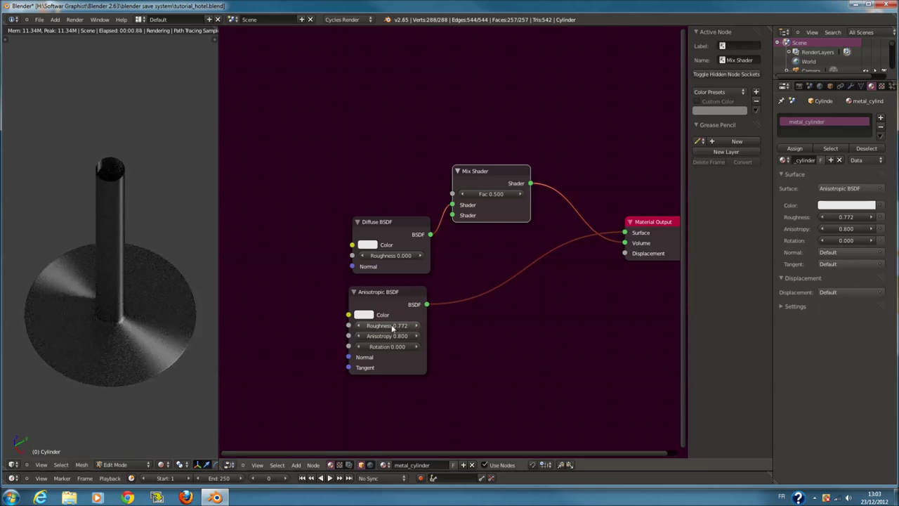
{"action": "mouse_move", "coordinate": [387, 335]}
{"action": "left_mouse_down"}
{"action": "mouse_move", "coordinate": [252, 340]}
{"action": "mouse_move", "coordinate": [413, 337]}
{"action": "left_mouse_up"}
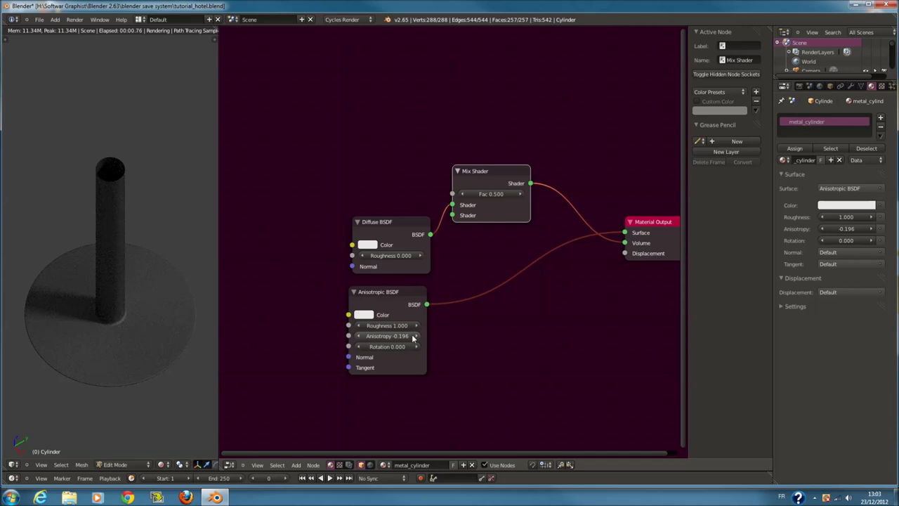
{"action": "left_click", "coordinate": [388, 337]}
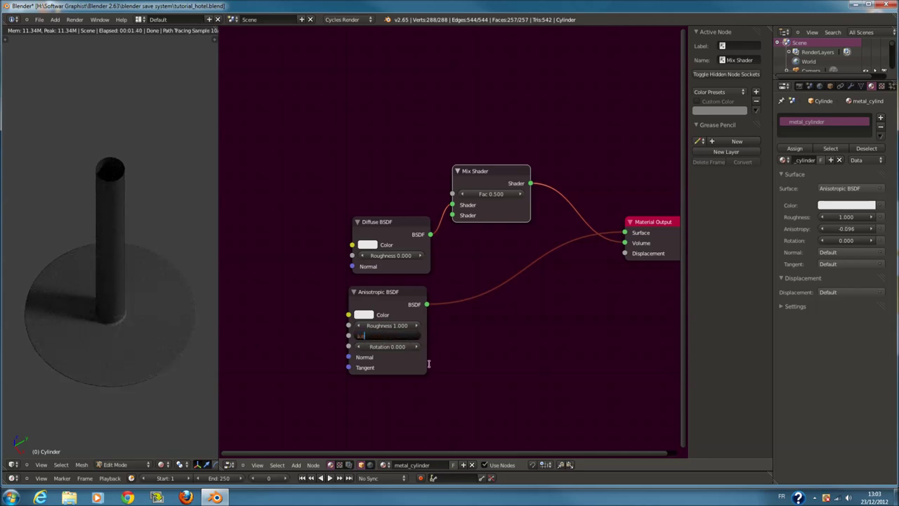
{"action": "key", "text": "Return"}
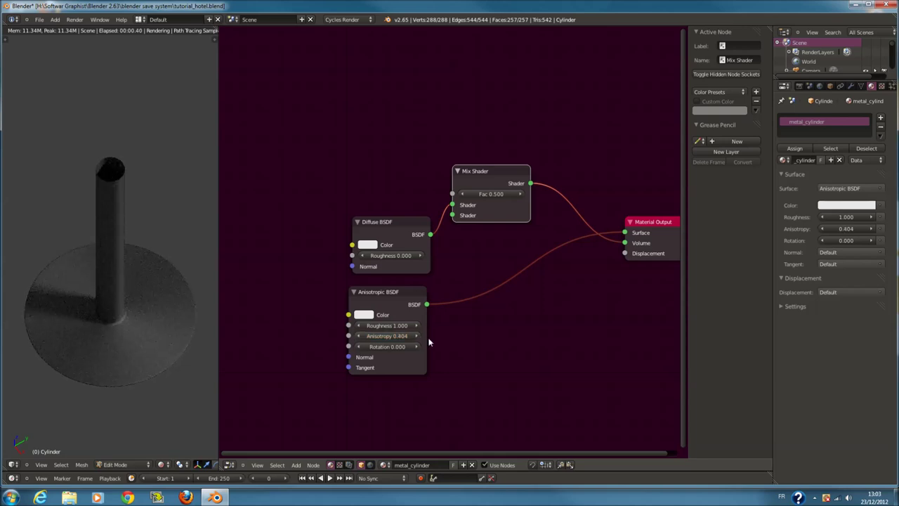
Settle the Anisotropic BSDF at Roughness 0.700 and Anisotropy 0.900
{"action": "left_click_drag", "start_coordinate": [387, 345], "coordinate": [313, 350]}
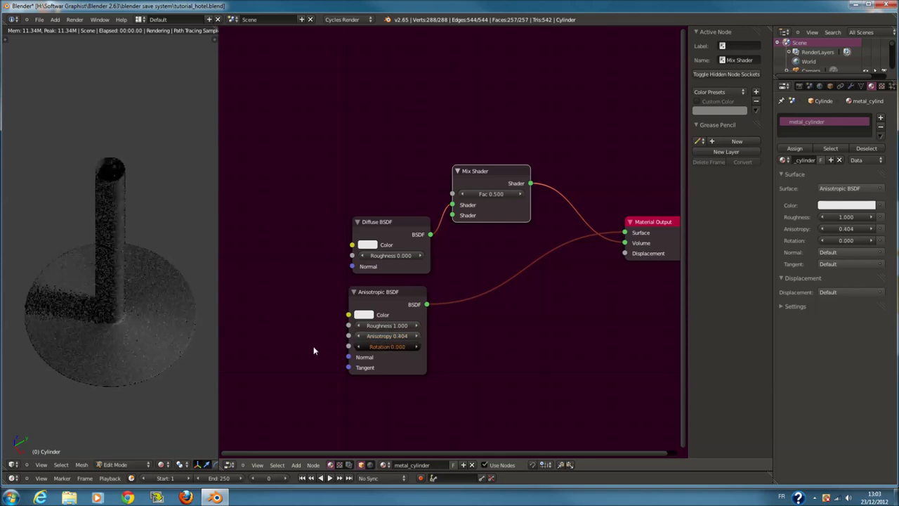
{"action": "left_click_drag", "start_coordinate": [386, 336], "coordinate": [416, 337]}
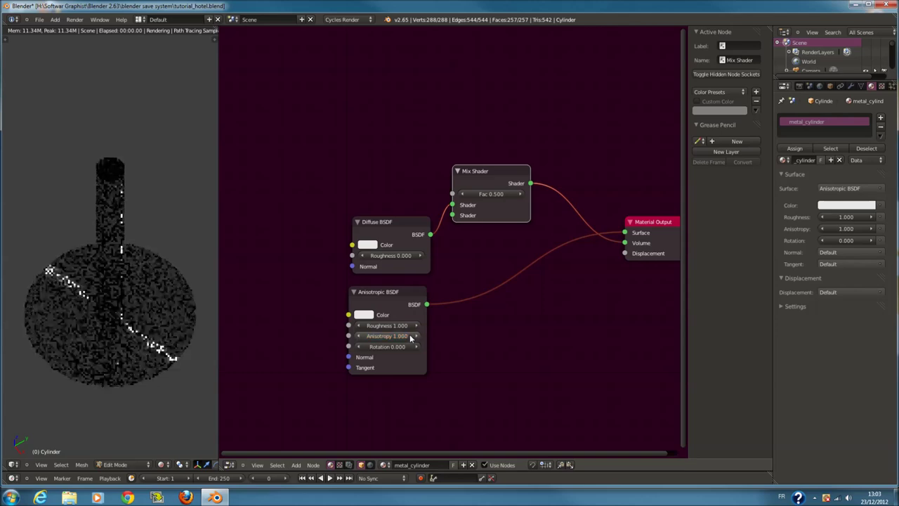
{"action": "left_click", "coordinate": [358, 335]}
{"action": "left_click", "coordinate": [359, 326]}
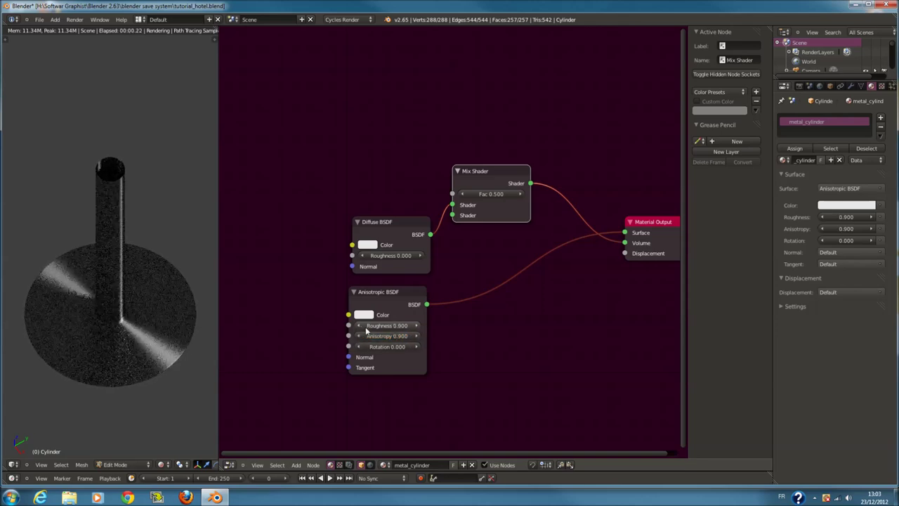
{"action": "left_click", "coordinate": [358, 326]}
{"action": "left_click", "coordinate": [358, 325]}
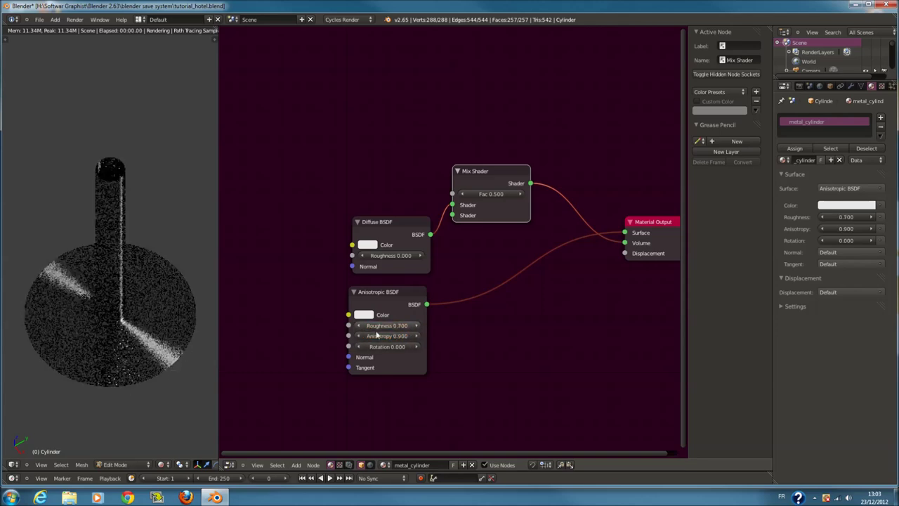
{"action": "left_click", "coordinate": [416, 337]}
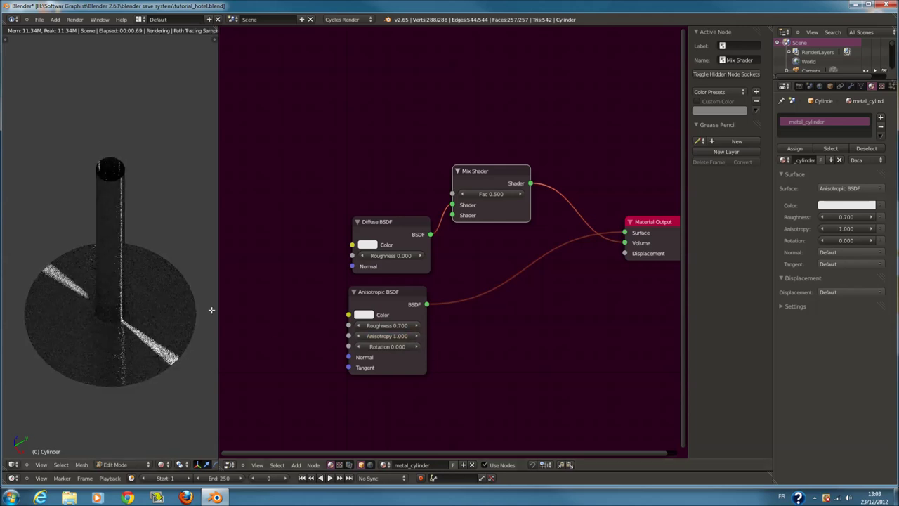
{"action": "left_click", "coordinate": [362, 336]}
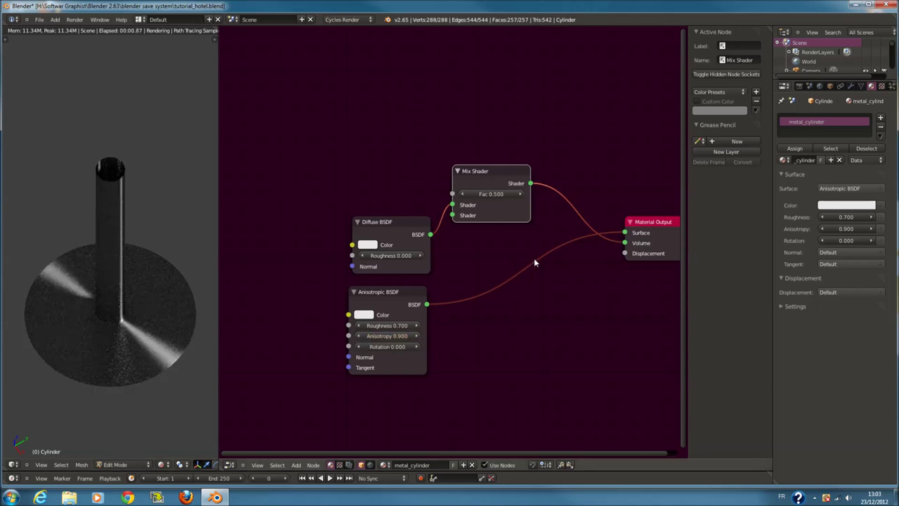
{"action": "scroll", "coordinate": [533, 262], "scroll_direction": "down", "scroll_amount": 1}
Delete the Mix Shader and Diffuse BSDF nodes and return the viewport to solid shading
{"action": "key", "text": "x"}
{"action": "right_click", "coordinate": [415, 253]}
{"action": "key", "text": "x"}
{"action": "right_click_drag", "start_coordinate": [412, 301], "coordinate": [447, 251]}
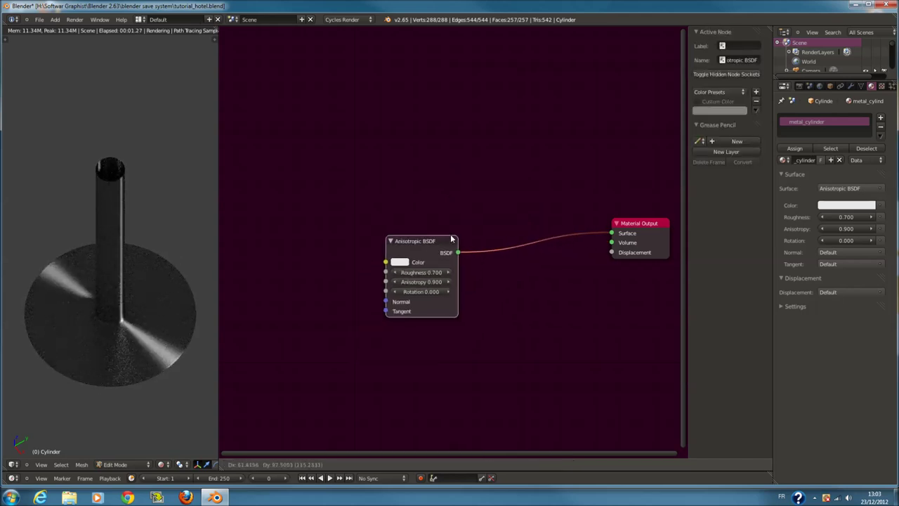
{"action": "left_click", "coordinate": [166, 465]}
{"action": "left_click", "coordinate": [178, 437]}
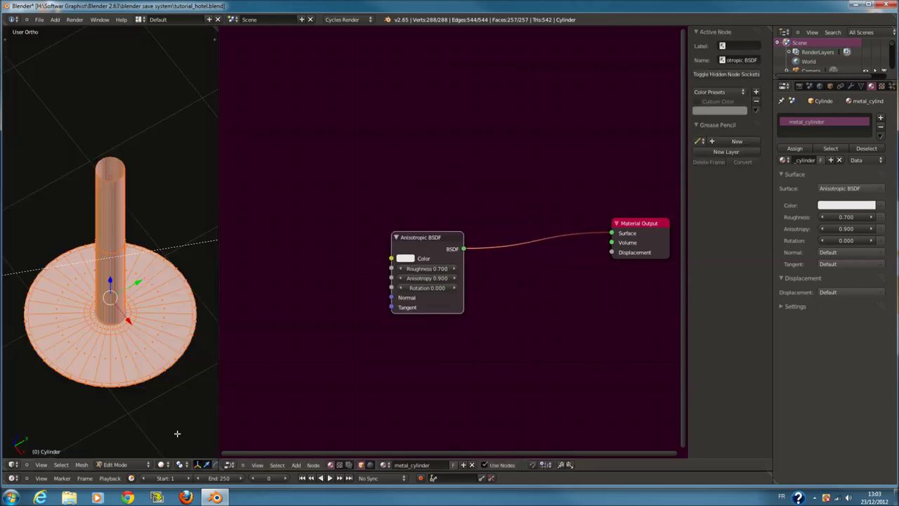
Move the test cylinder to another layer and bring back the hotel room layer
{"action": "key", "text": "Tab"}
{"action": "key", "text": "m"}
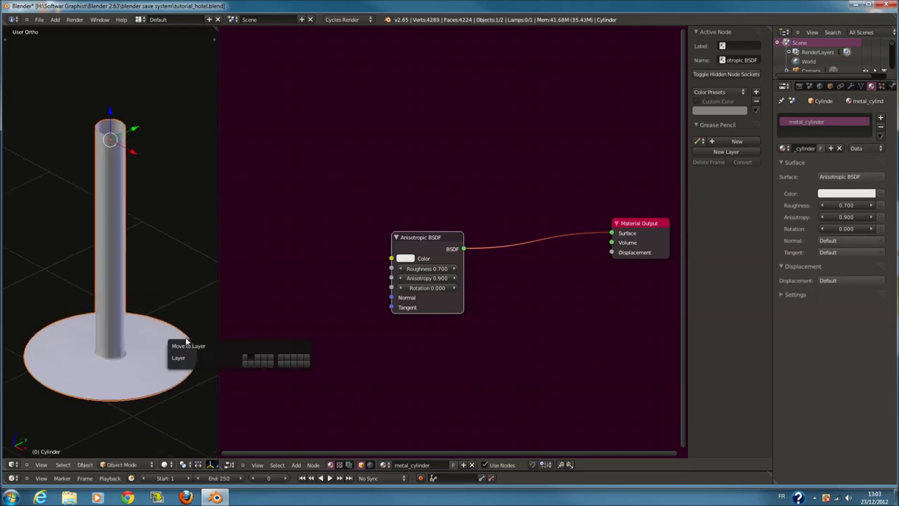
{"action": "left_click", "coordinate": [246, 359]}
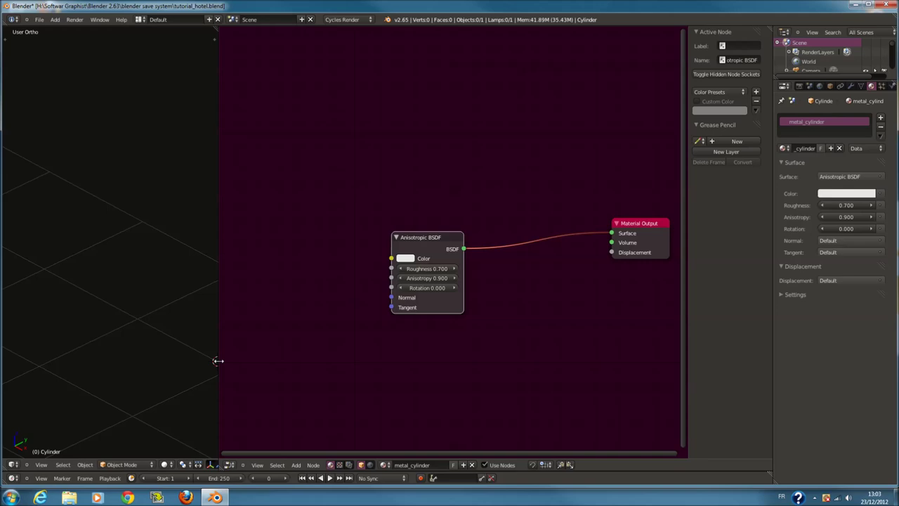
{"action": "left_click_drag", "start_coordinate": [218, 360], "coordinate": [434, 347]}
{"action": "left_click", "coordinate": [284, 464]}
{"action": "key", "text": "z"}
Select the table top, frame it in front view and edit its Material.017
{"action": "key", "text": "z"}
{"action": "key", "text": "KP_0"}
{"action": "scroll", "coordinate": [193, 285], "scroll_direction": "up", "scroll_amount": 3}
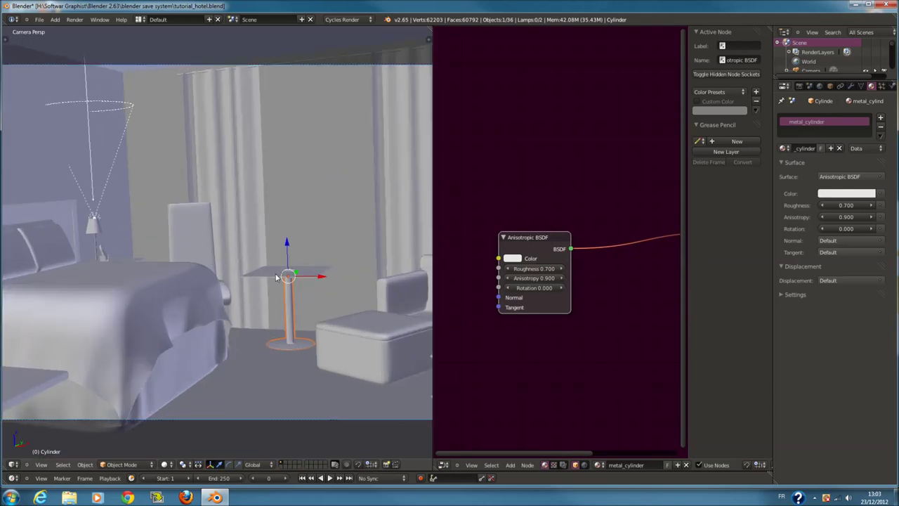
{"action": "right_click", "coordinate": [275, 270]}
{"action": "key", "text": "KP_1"}
{"action": "key", "text": "KP_Decimal"}
{"action": "key", "text": "z"}
{"action": "key", "text": "Tab"}
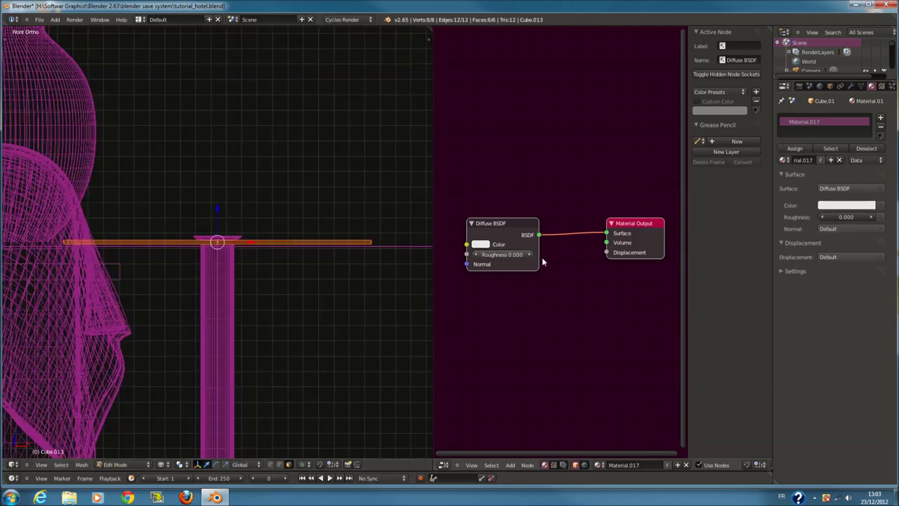
{"action": "middle_click_drag", "start_coordinate": [487, 304], "coordinate": [611, 287]}
{"action": "key", "text": "shift+a"}
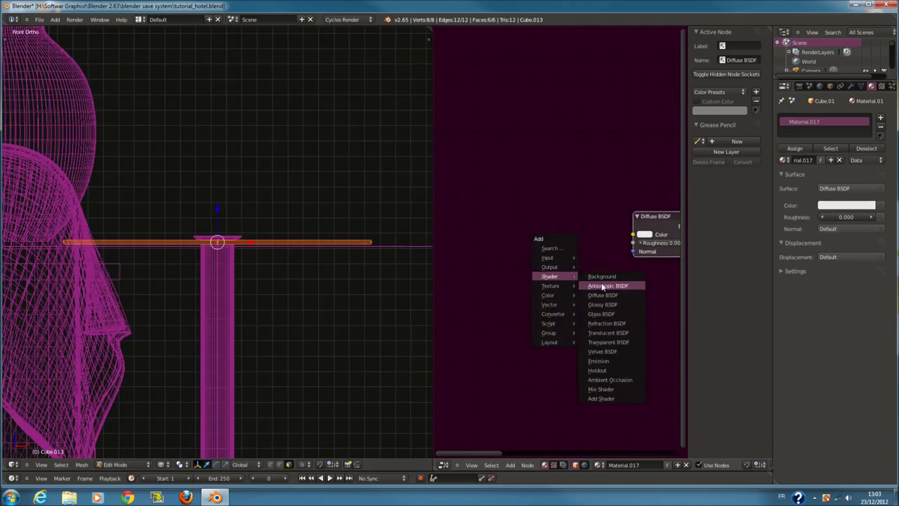
Add an Image Texture loaded with the wood image, feeding the Diffuse BSDF Color
{"action": "mouse_move", "coordinate": [551, 286]}
{"action": "left_click", "coordinate": [614, 286]}
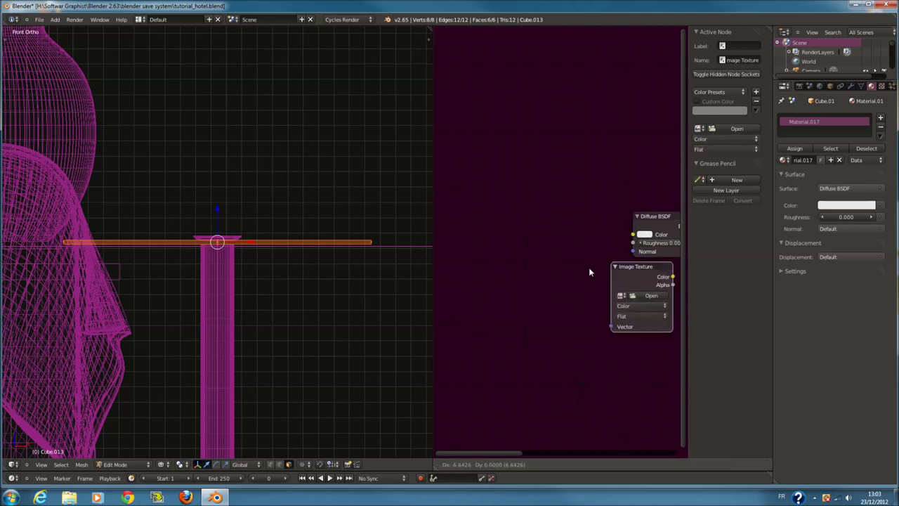
{"action": "left_click_drag", "start_coordinate": [649, 233], "coordinate": [634, 235]}
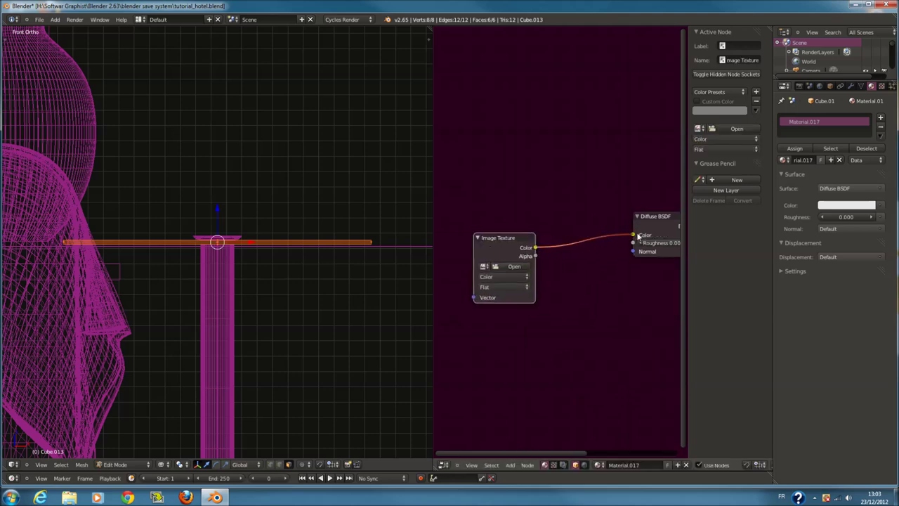
{"action": "left_click", "coordinate": [484, 266]}
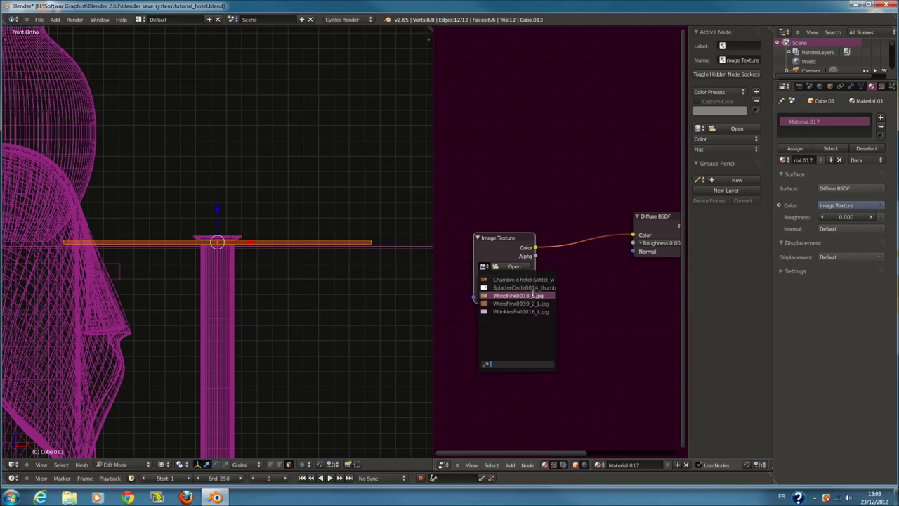
{"action": "left_click", "coordinate": [534, 295]}
Leave Edit Mode in solid shading and select the small dish on the table
{"action": "middle_click_drag", "start_coordinate": [301, 263], "coordinate": [297, 285]}
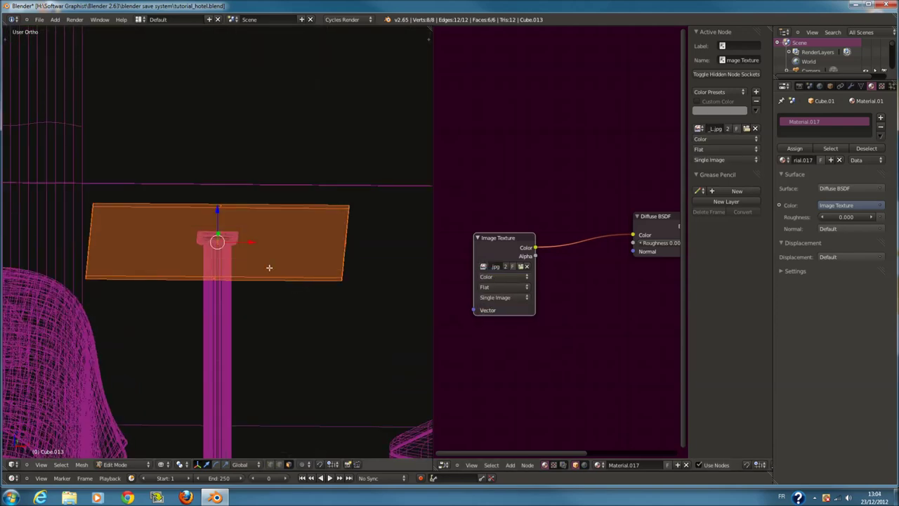
{"action": "key", "text": "Tab"}
{"action": "key", "text": "z"}
{"action": "right_click", "coordinate": [253, 242]}
Move the small white dish alone onto an empty layer and show that layer
{"action": "right_click", "coordinate": [254, 241]}
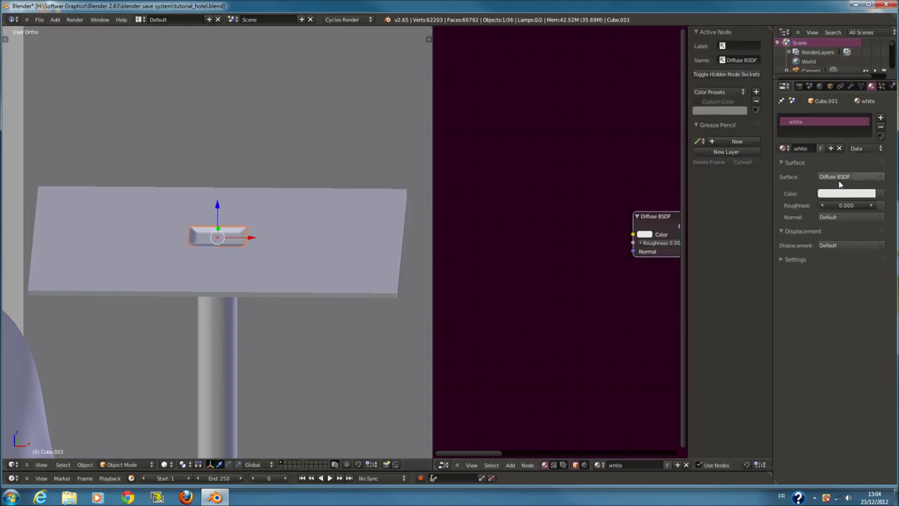
{"action": "scroll", "coordinate": [538, 270], "scroll_direction": "down", "scroll_amount": 3, "text": "ctrl"}
{"action": "scroll", "coordinate": [509, 260], "scroll_direction": "down", "scroll_amount": 2, "text": "ctrl"}
{"action": "left_click", "coordinate": [857, 193]}
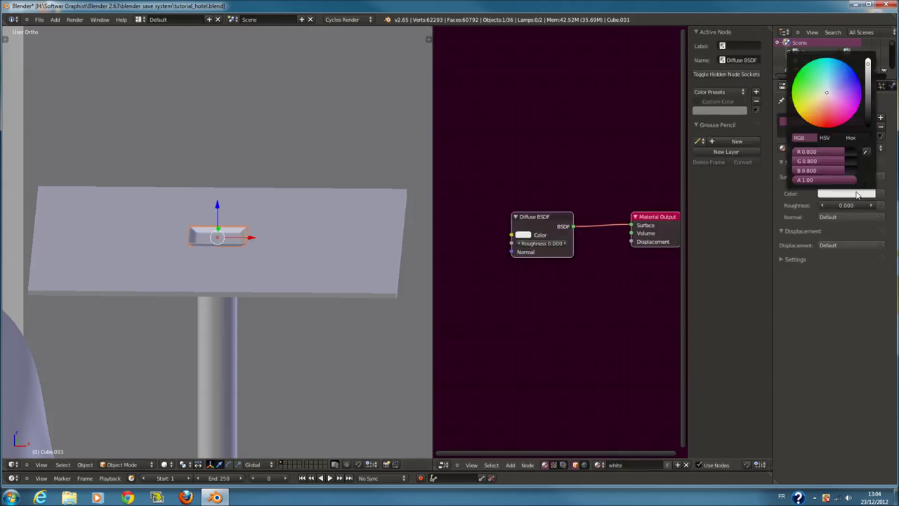
{"action": "key", "text": "m"}
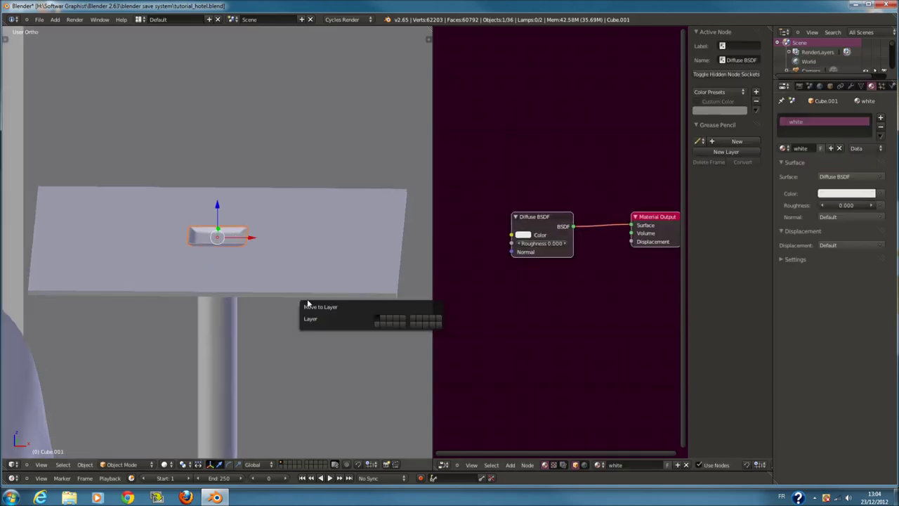
{"action": "left_click", "coordinate": [381, 318]}
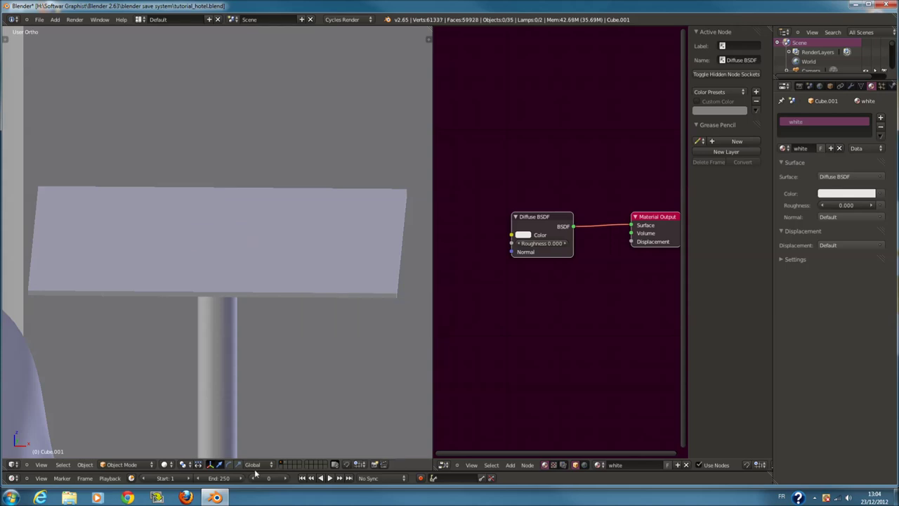
{"action": "left_click", "coordinate": [287, 464]}
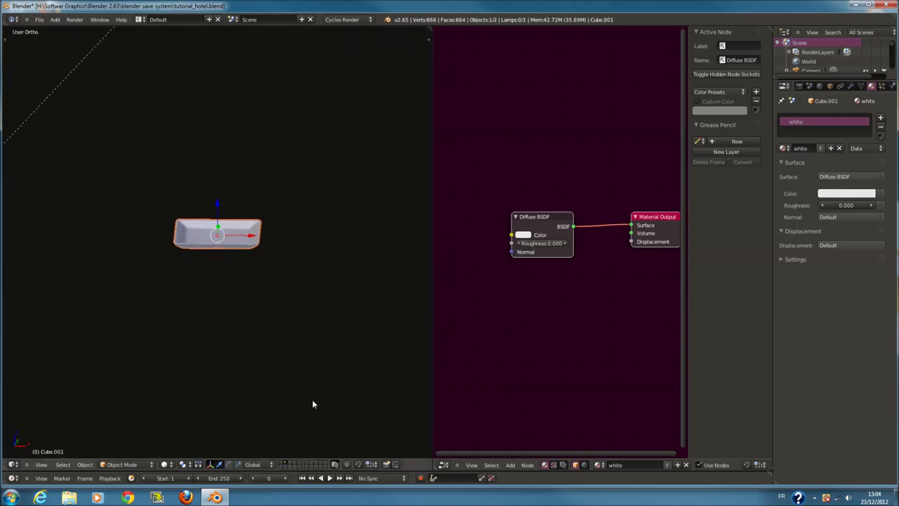
Preview the dish in Cycles rendered shading from a perspective angle, shifting its Diffuse BSDF node left
{"action": "left_click", "coordinate": [166, 465]}
{"action": "left_click", "coordinate": [176, 404]}
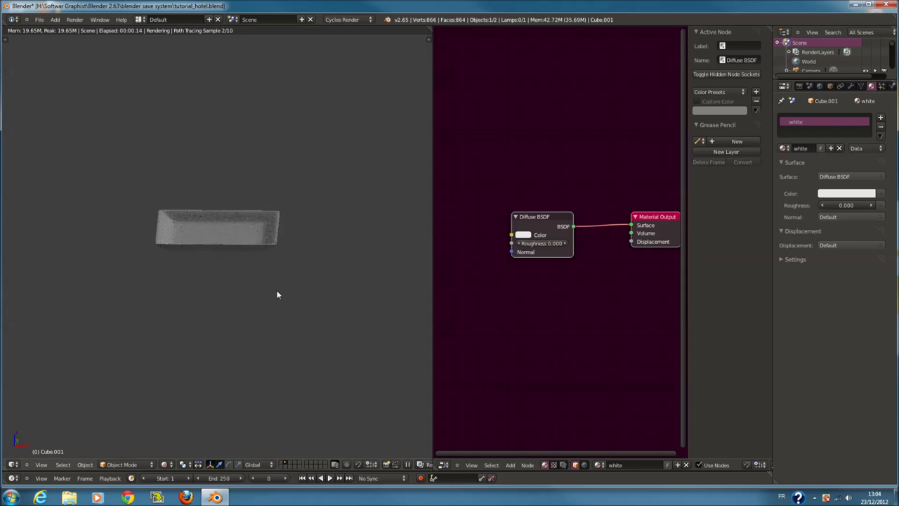
{"action": "middle_click_drag", "start_coordinate": [270, 340], "coordinate": [246, 315]}
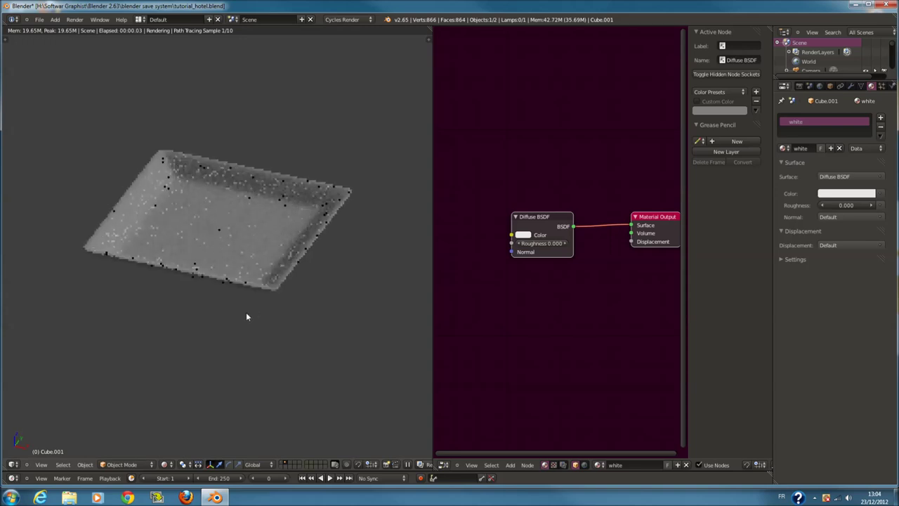
{"action": "left_click", "coordinate": [846, 193]}
{"action": "scroll", "coordinate": [541, 291], "scroll_direction": "down", "scroll_amount": 2}
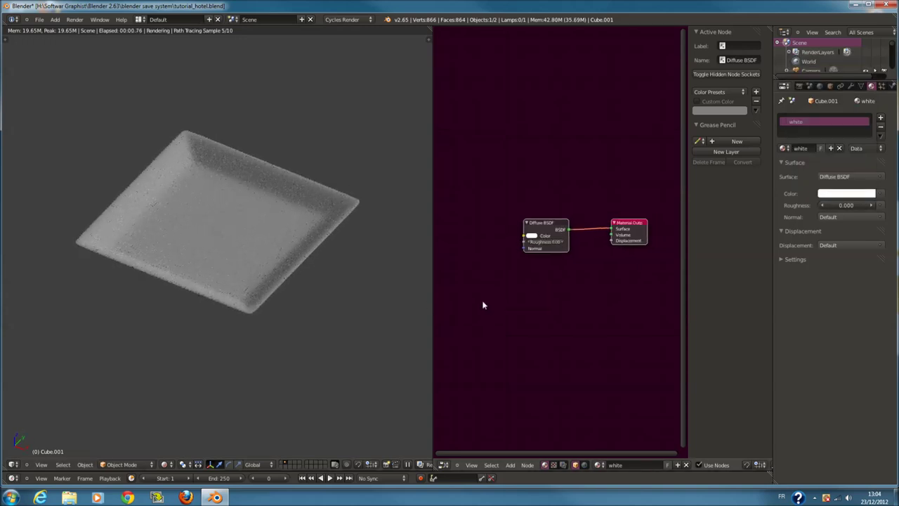
{"action": "key", "text": "shift+a"}
{"action": "left_click_drag", "start_coordinate": [545, 235], "coordinate": [480, 235]}
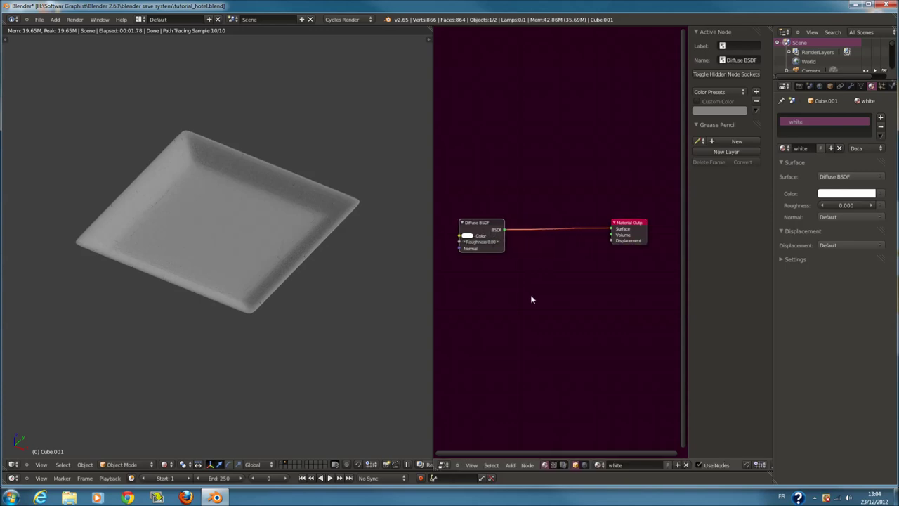
{"action": "key", "text": "shift+a"}
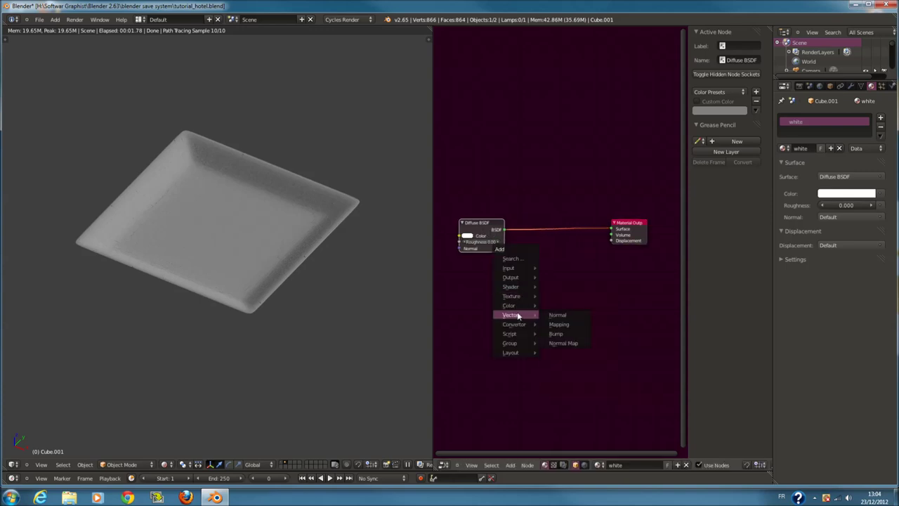
{"action": "mouse_move", "coordinate": [512, 287]}
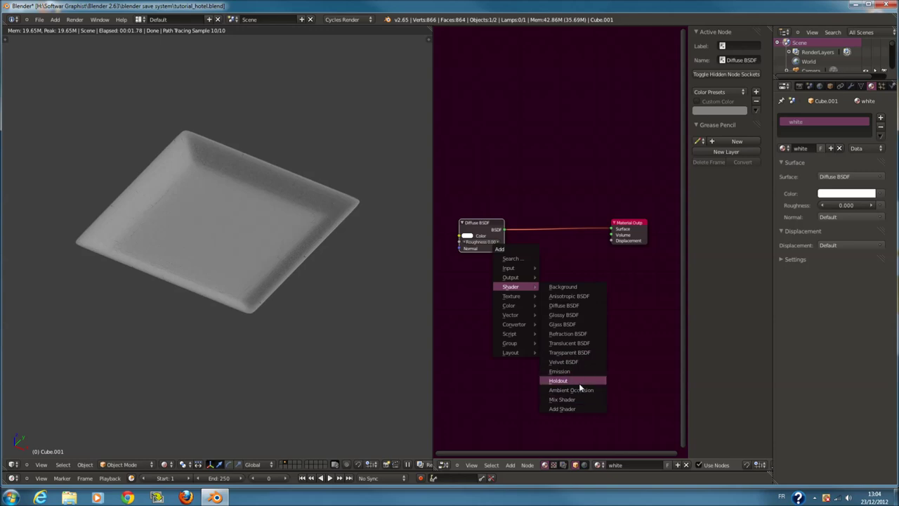
Add an Ambient Occlusion node and insert a Mix Shader between Diffuse BSDF and output
{"action": "left_click", "coordinate": [579, 390]}
{"action": "left_click", "coordinate": [460, 196]}
{"action": "key", "text": "shift+a"}
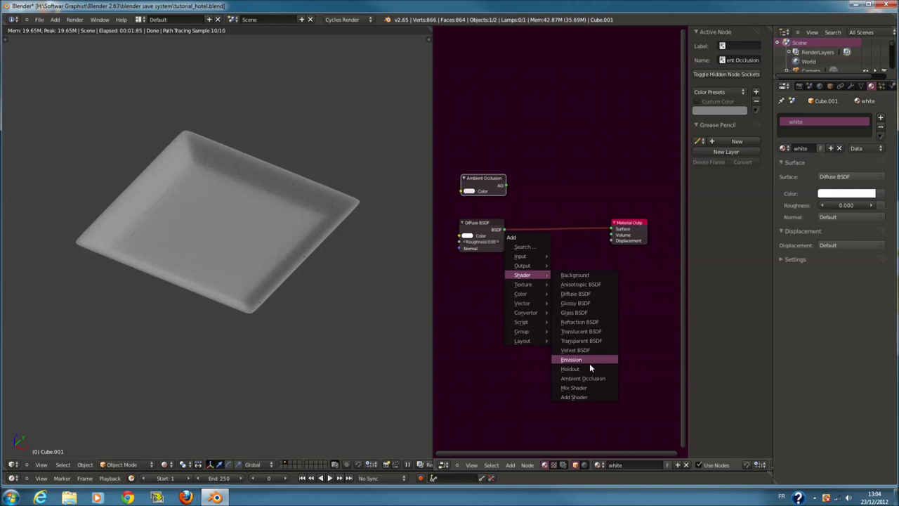
{"action": "left_click", "coordinate": [592, 388]}
{"action": "left_click", "coordinate": [549, 210]}
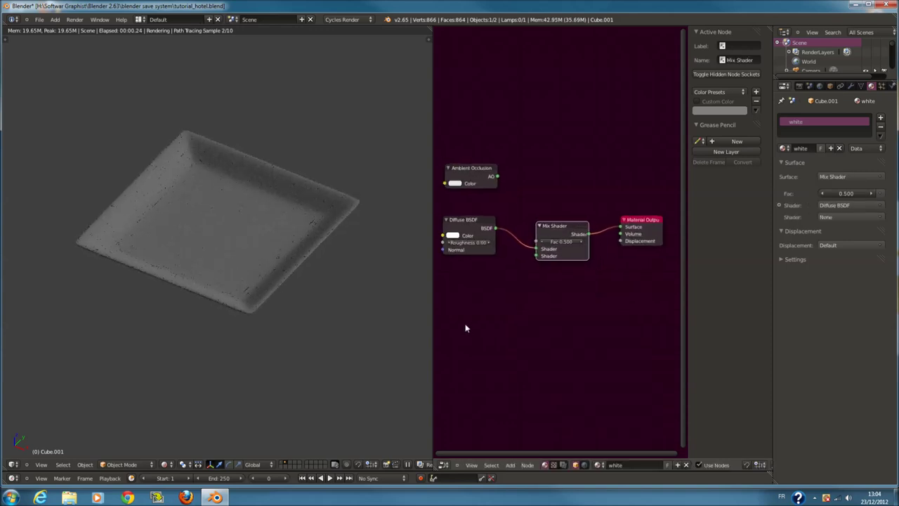
{"action": "scroll", "coordinate": [465, 323], "scroll_direction": "up", "scroll_amount": 2}
Add a Fresnel node beside the Diffuse BSDF and orbit the rendered tray
{"action": "key", "text": "shift+a"}
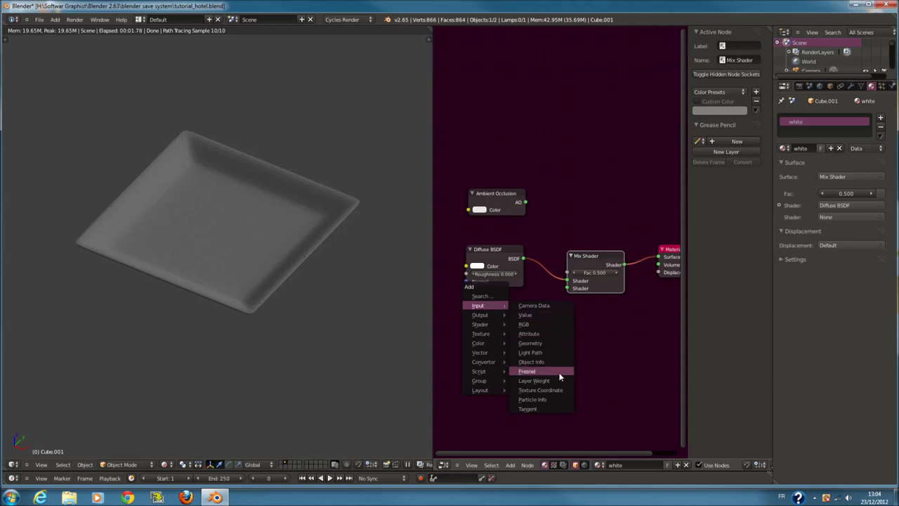
{"action": "left_click", "coordinate": [547, 368]}
{"action": "mouse_move", "coordinate": [579, 357]}
{"action": "left_mouse_down"}
{"action": "mouse_move", "coordinate": [478, 325]}
{"action": "mouse_move", "coordinate": [574, 288]}
{"action": "left_mouse_up"}
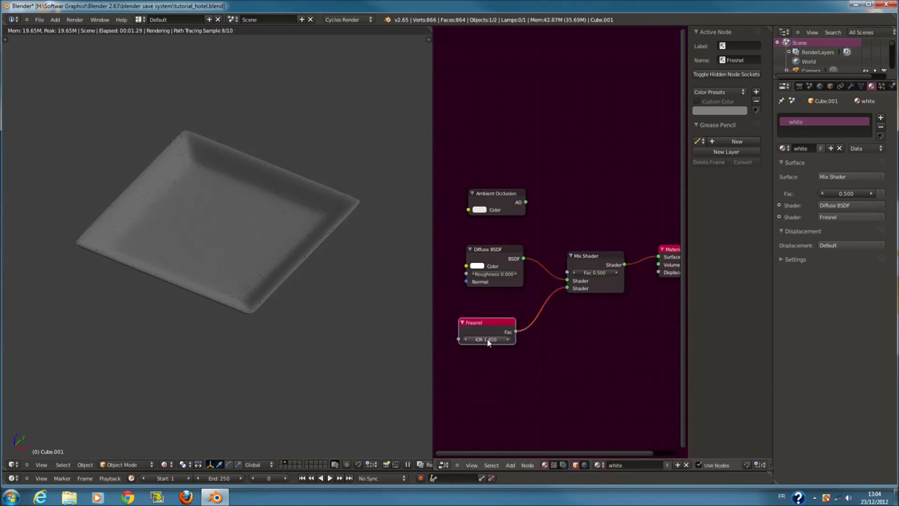
{"action": "scroll", "coordinate": [358, 316], "scroll_direction": "up", "scroll_amount": 1}
{"action": "scroll", "coordinate": [358, 316], "scroll_direction": "up", "scroll_amount": 1}
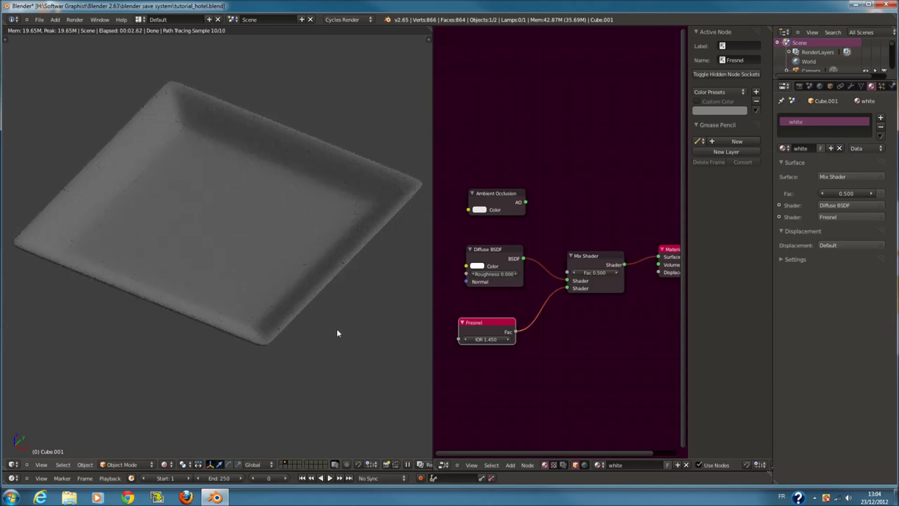
{"action": "middle_click_drag", "start_coordinate": [336, 328], "coordinate": [287, 307]}
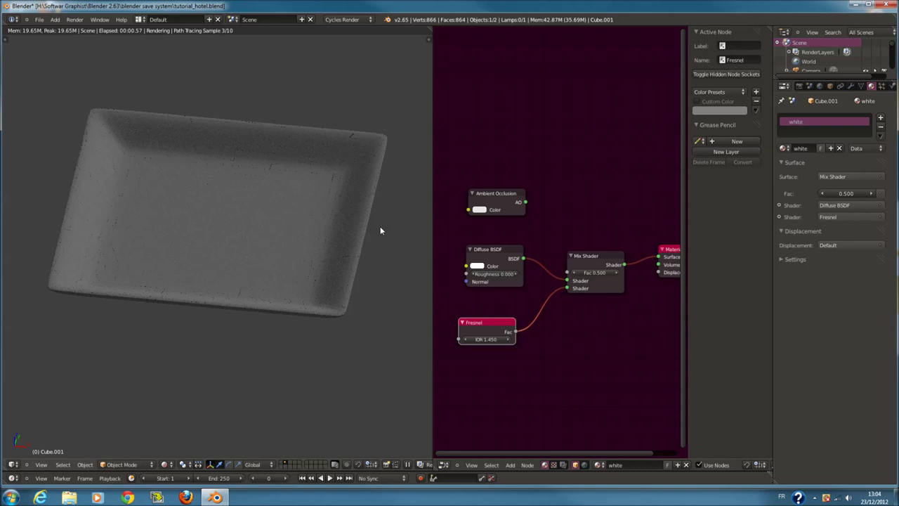
{"action": "middle_click_drag", "start_coordinate": [330, 308], "coordinate": [295, 219]}
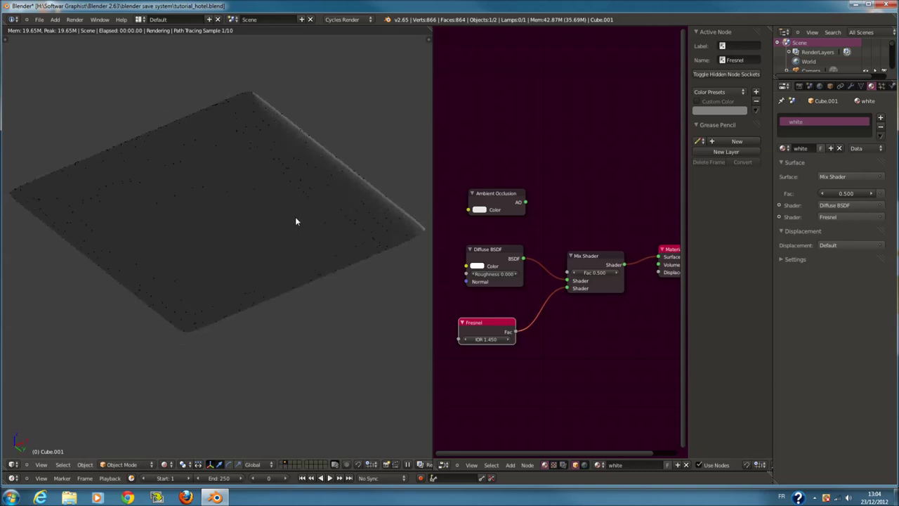
{"action": "middle_click_drag", "start_coordinate": [300, 249], "coordinate": [307, 282]}
{"action": "scroll", "coordinate": [518, 375], "scroll_direction": "up", "scroll_amount": 1}
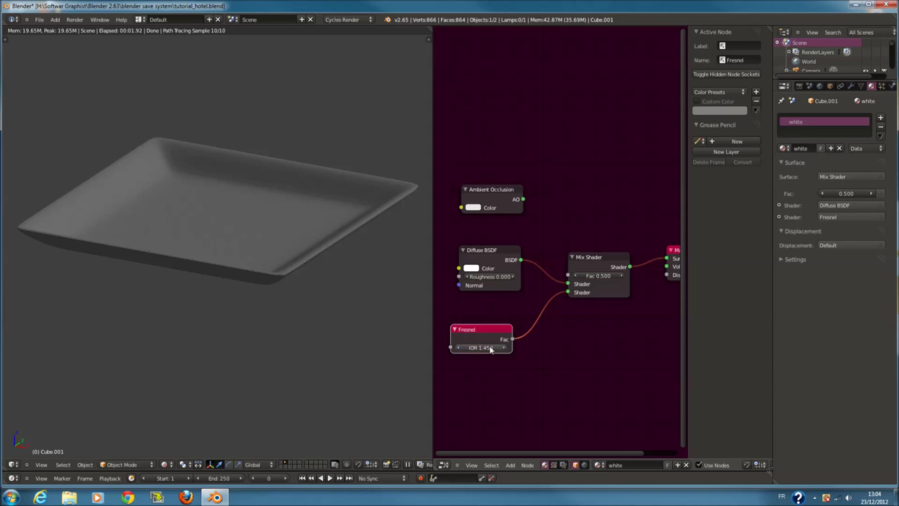
Set the Fresnel IOR to 100 and link Ambient Occlusion to the Mix factor
{"action": "type", "text": "00"}
{"action": "key", "text": "Return"}
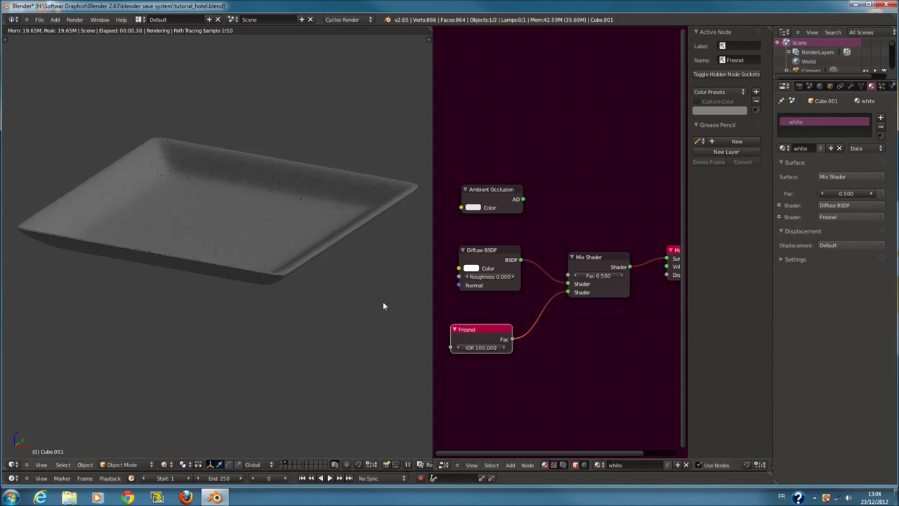
{"action": "mouse_move", "coordinate": [370, 296]}
{"action": "middle_mouse_down"}
{"action": "mouse_move", "coordinate": [359, 316]}
{"action": "mouse_move", "coordinate": [330, 319]}
{"action": "middle_mouse_up"}
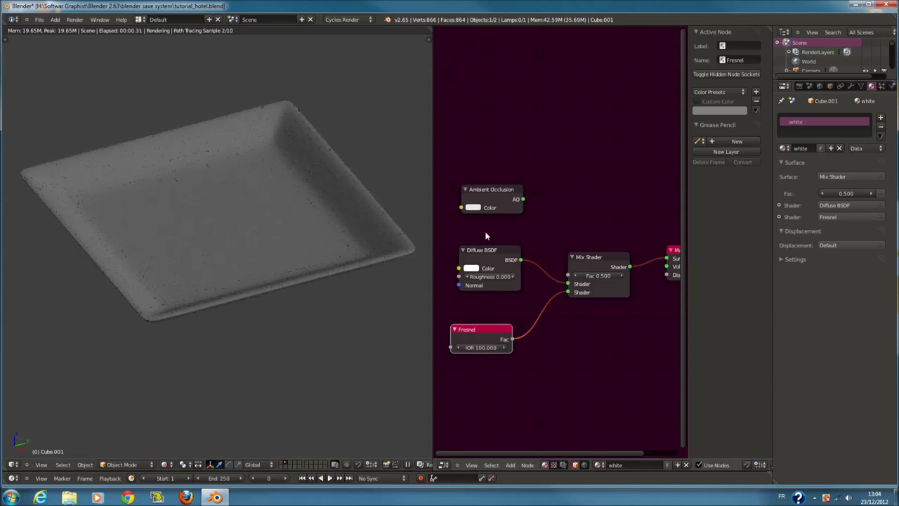
{"action": "scroll", "coordinate": [485, 236], "scroll_direction": "down", "scroll_amount": 1}
{"action": "left_click_drag", "start_coordinate": [527, 206], "coordinate": [567, 271]}
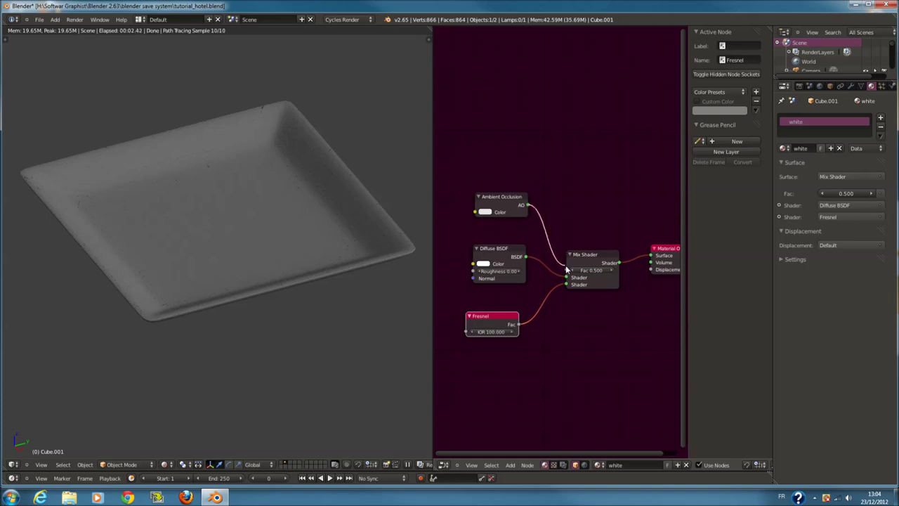
Delete the Ambient Occlusion node and plug Fresnel into the Mix Shader factor
{"action": "left_click", "coordinate": [512, 208]}
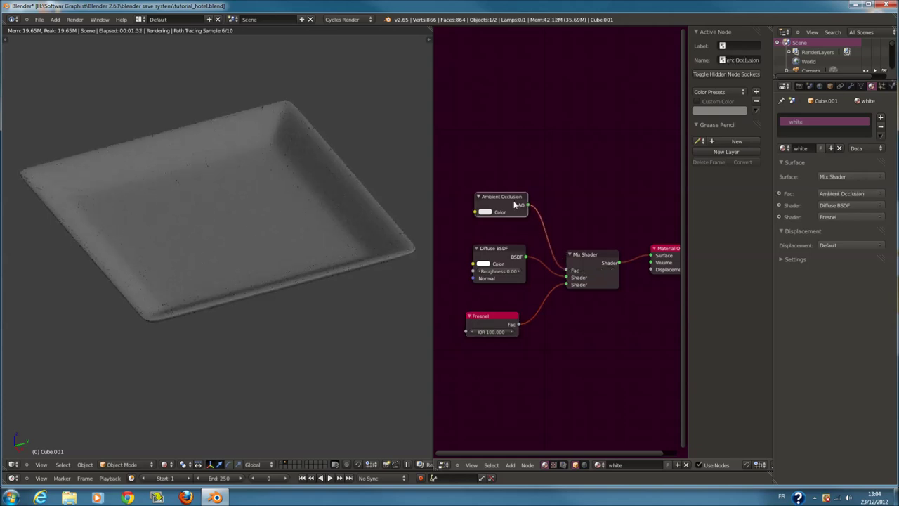
{"action": "key", "text": "x"}
{"action": "key", "text": "shift+a"}
{"action": "key", "text": "Escape"}
{"action": "left_click_drag", "start_coordinate": [566, 283], "coordinate": [566, 270]}
{"action": "left_click_drag", "start_coordinate": [491, 315], "coordinate": [512, 211]}
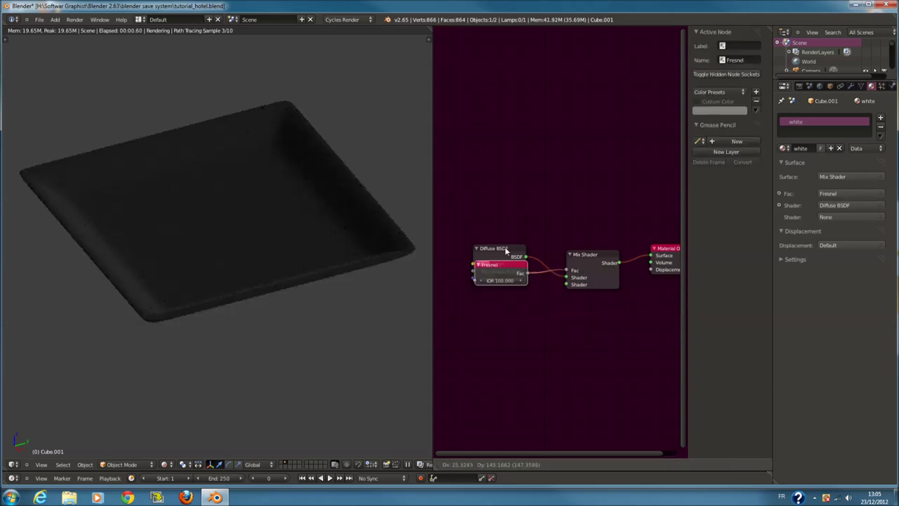
Lower the Fresnel IOR to 1.000 while orbiting the rendered tray
{"action": "scroll", "coordinate": [510, 222], "scroll_direction": "up", "scroll_amount": 1}
{"action": "middle_click_drag", "start_coordinate": [341, 258], "coordinate": [444, 246]}
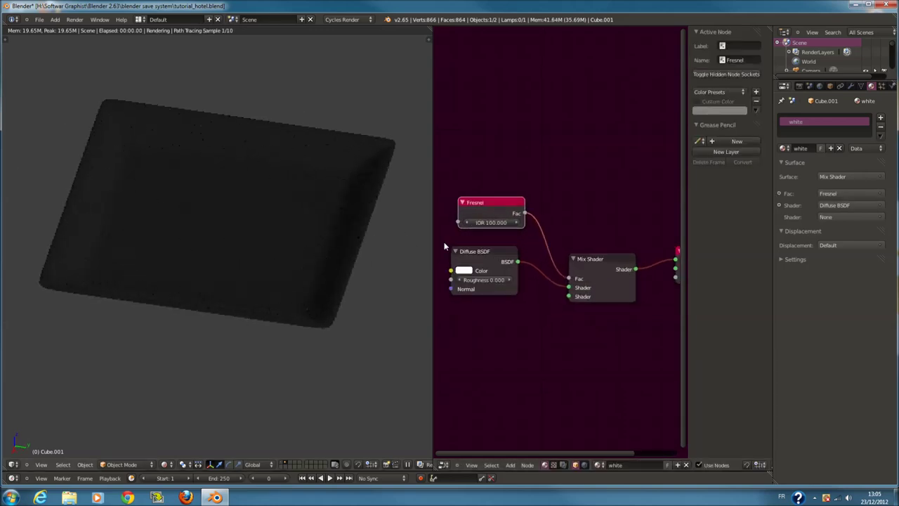
{"action": "left_click_drag", "start_coordinate": [495, 223], "coordinate": [473, 230]}
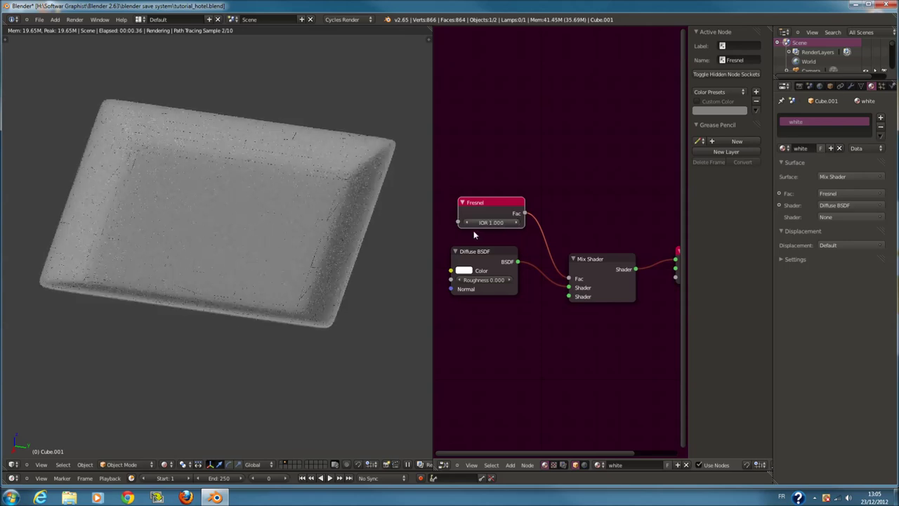
{"action": "key", "text": "shift+a"}
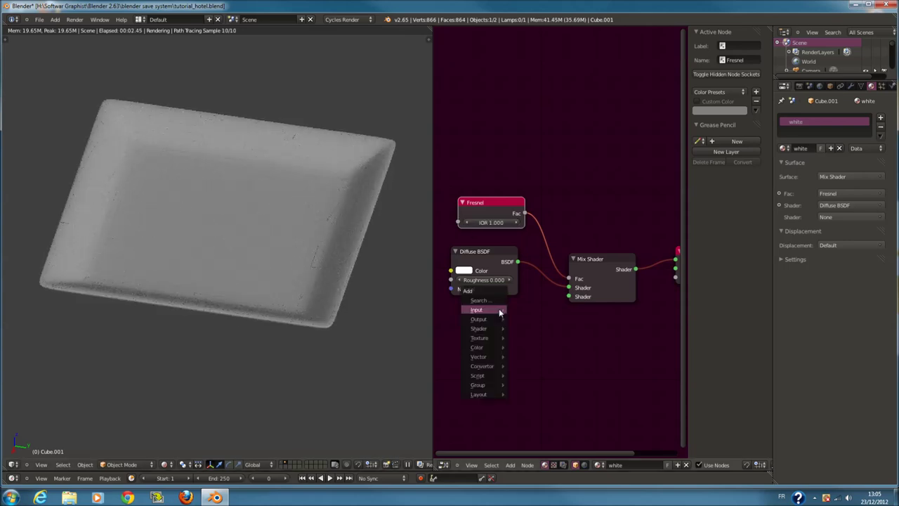
{"action": "mouse_move", "coordinate": [480, 328]}
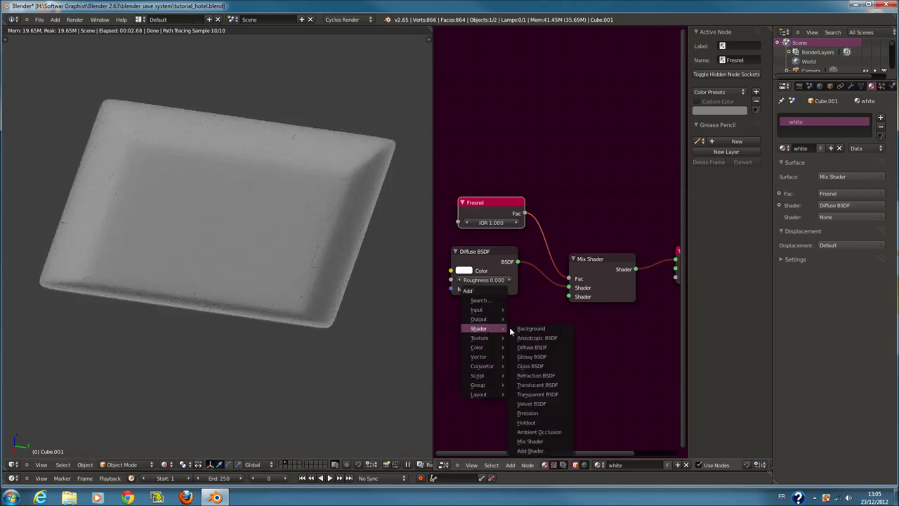
Add a Glossy BSDF below the Diffuse BSDF and plug it into the Mix Shader's second shader input
{"action": "left_click", "coordinate": [542, 356]}
{"action": "left_click", "coordinate": [539, 339]}
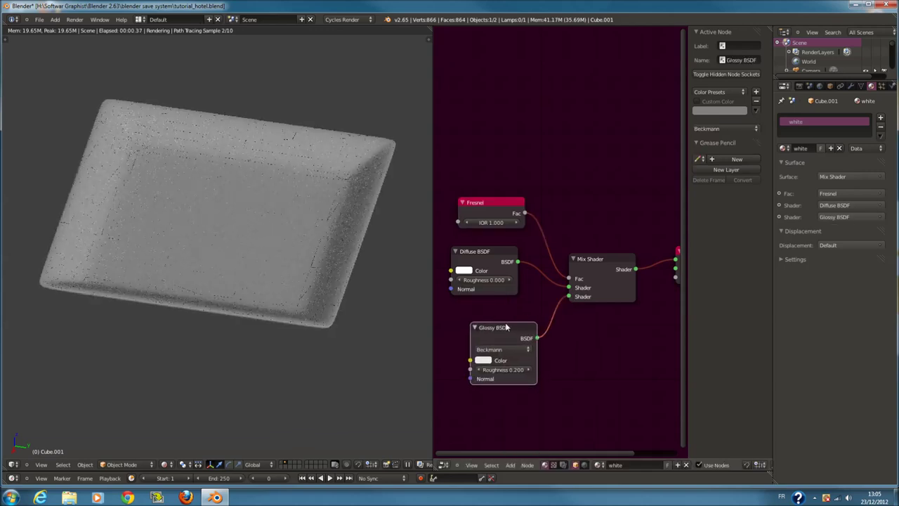
{"action": "left_click_drag", "start_coordinate": [527, 325], "coordinate": [517, 312]}
{"action": "middle_click_drag", "start_coordinate": [526, 338], "coordinate": [532, 323]}
{"action": "middle_click_drag", "start_coordinate": [403, 324], "coordinate": [421, 307]}
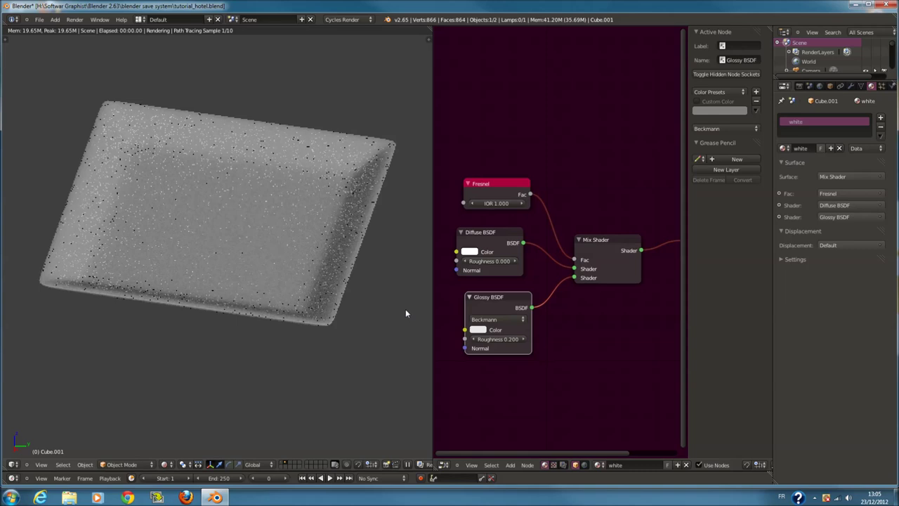
Set the Fresnel node's IOR to 10
{"action": "left_click", "coordinate": [496, 203]}
{"action": "type", "text": "12"}
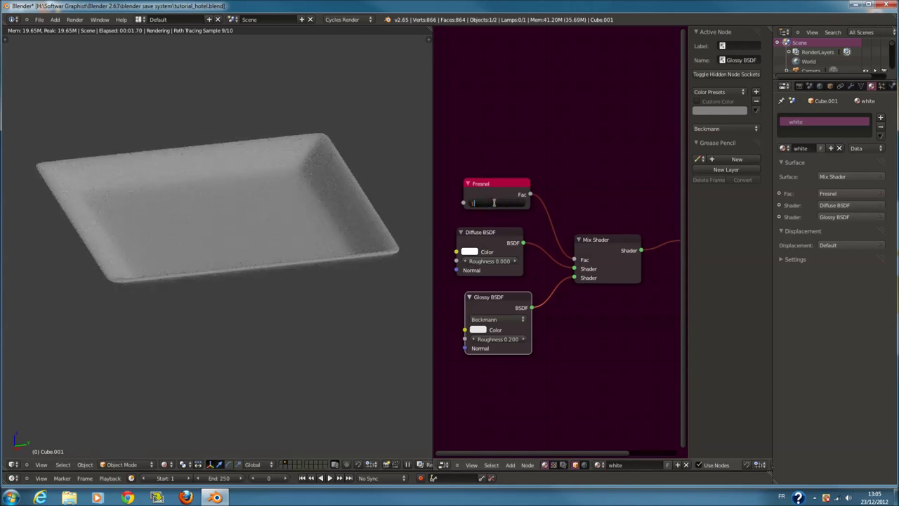
{"action": "key", "text": "Return"}
{"action": "left_click", "coordinate": [496, 204]}
{"action": "type", "text": "1"}
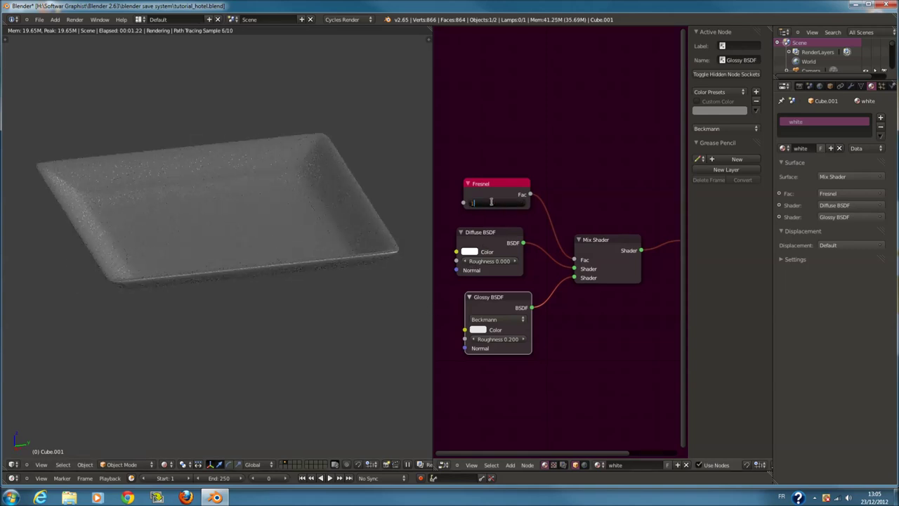
{"action": "type", "text": "000"}
{"action": "key", "text": "Return"}
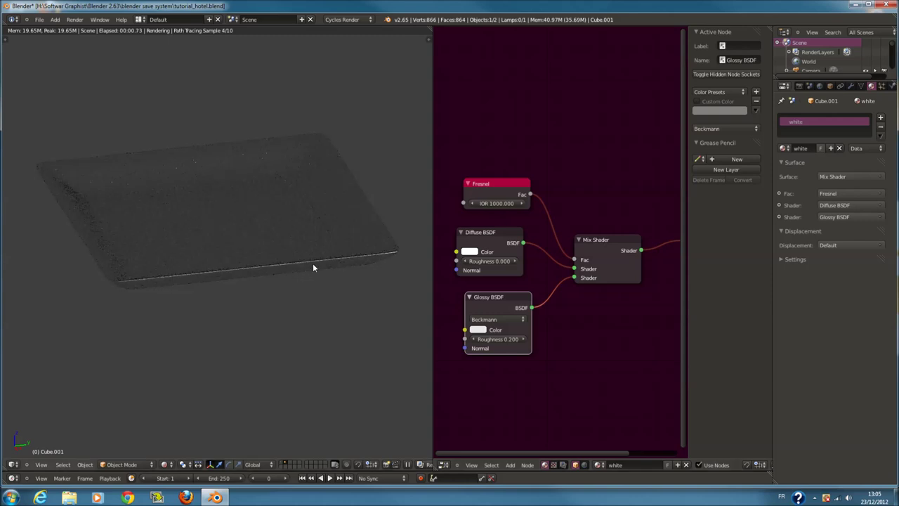
{"action": "middle_click_drag", "start_coordinate": [312, 263], "coordinate": [310, 268]}
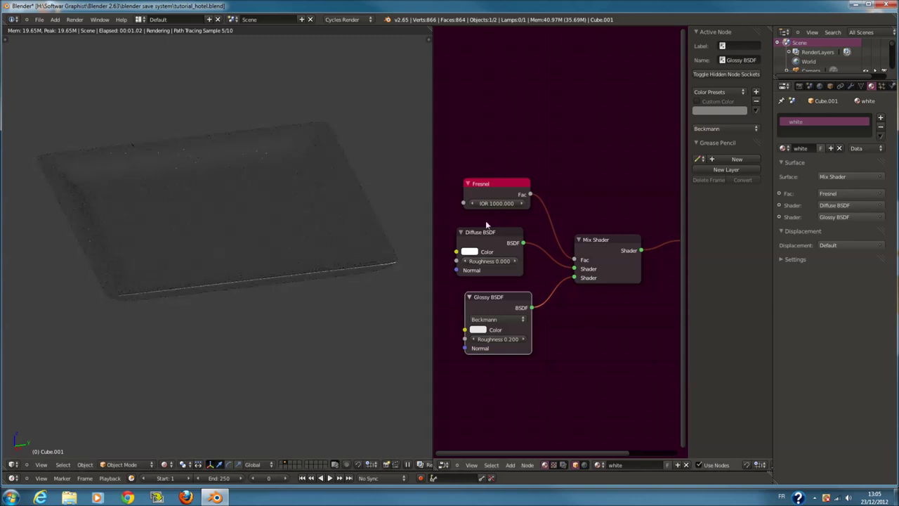
{"action": "mouse_move", "coordinate": [340, 300]}
{"action": "middle_mouse_down"}
{"action": "mouse_move", "coordinate": [318, 348]}
{"action": "mouse_move", "coordinate": [327, 331]}
{"action": "mouse_move", "coordinate": [330, 353]}
{"action": "mouse_move", "coordinate": [337, 330]}
{"action": "middle_mouse_up"}
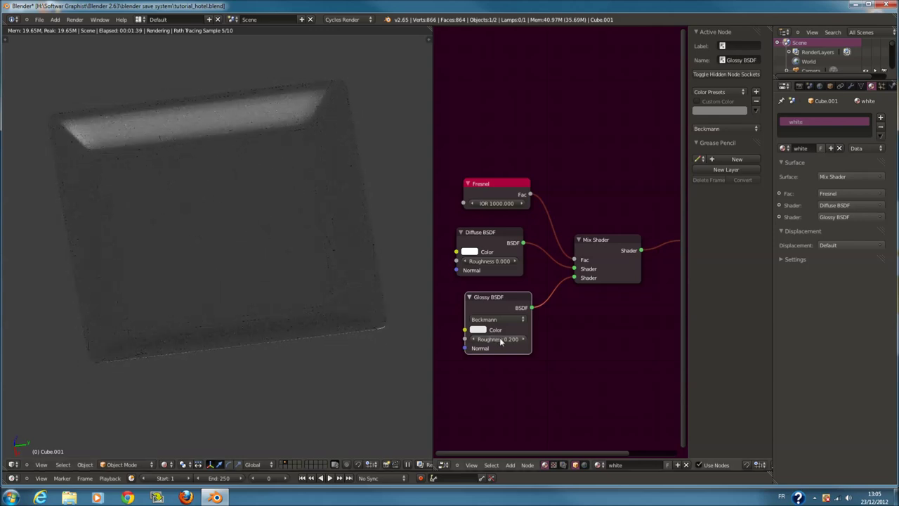
{"action": "left_click", "coordinate": [496, 204]}
{"action": "type", "text": "10"}
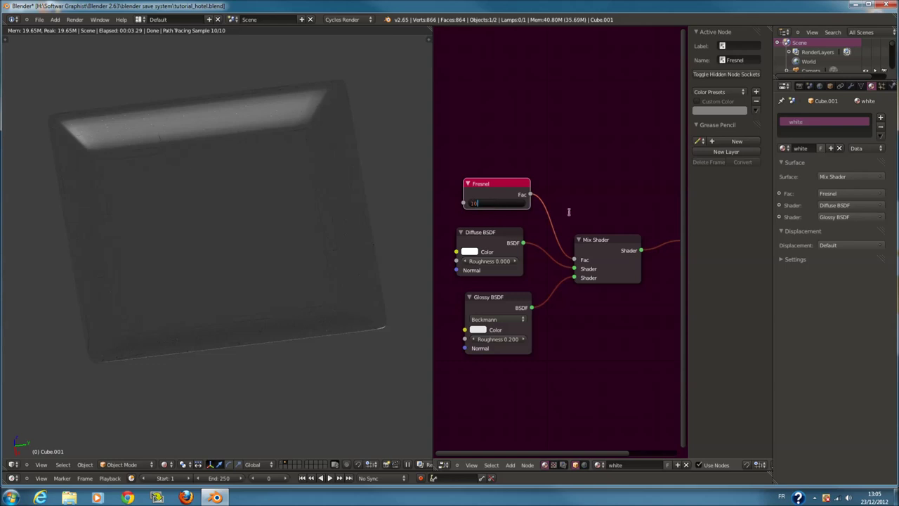
{"action": "key", "text": "Return"}
{"action": "middle_click_drag", "start_coordinate": [325, 314], "coordinate": [334, 300]}
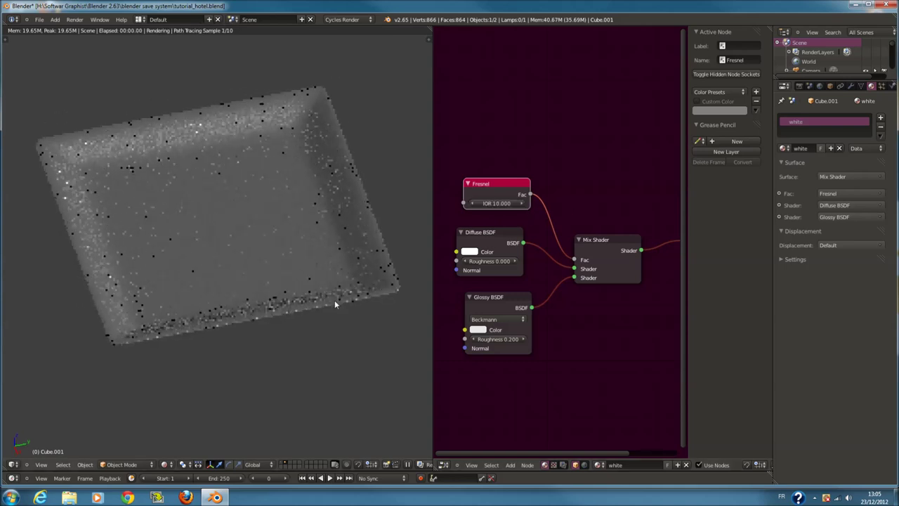
Set both the Glossy BSDF and Diffuse BSDF colours to full white
{"action": "left_click", "coordinate": [476, 330]}
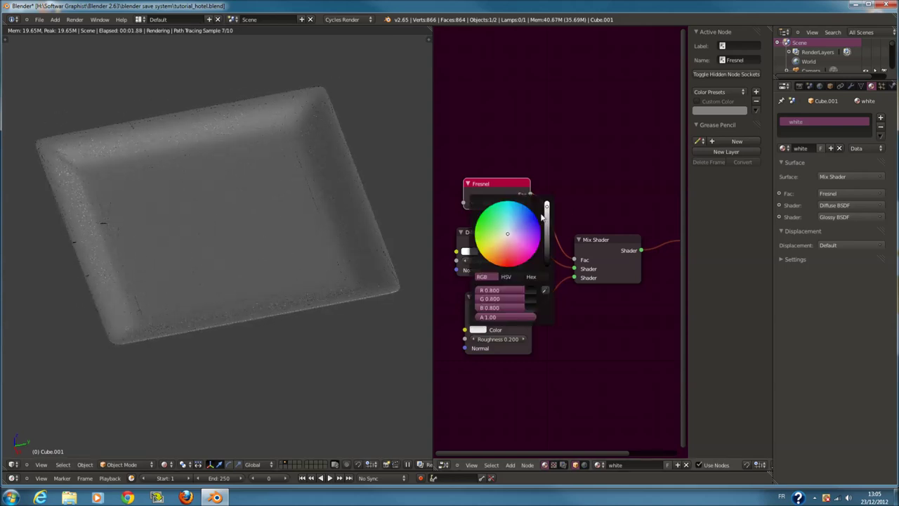
{"action": "left_click_drag", "start_coordinate": [547, 208], "coordinate": [546, 201]}
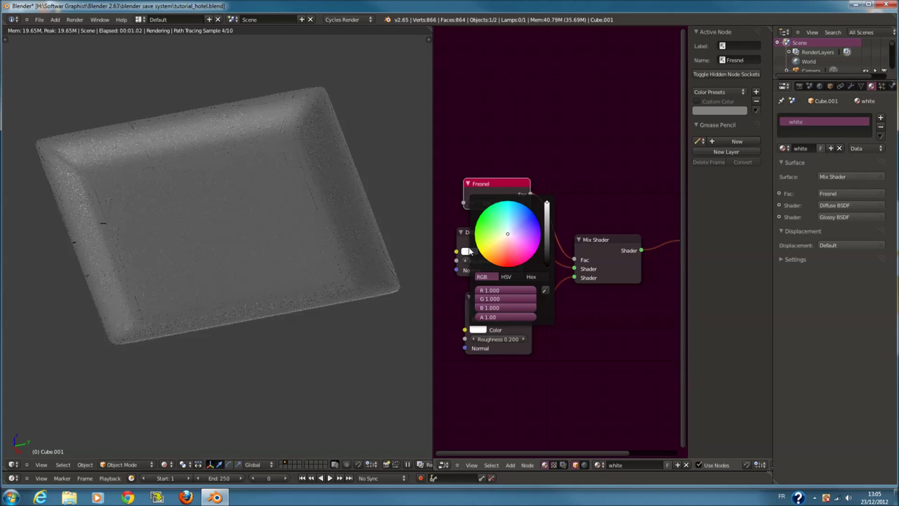
{"action": "left_click", "coordinate": [466, 251]}
{"action": "left_click_drag", "start_coordinate": [539, 176], "coordinate": [549, 140]}
{"action": "scroll", "coordinate": [548, 140], "scroll_direction": "down", "scroll_amount": 1}
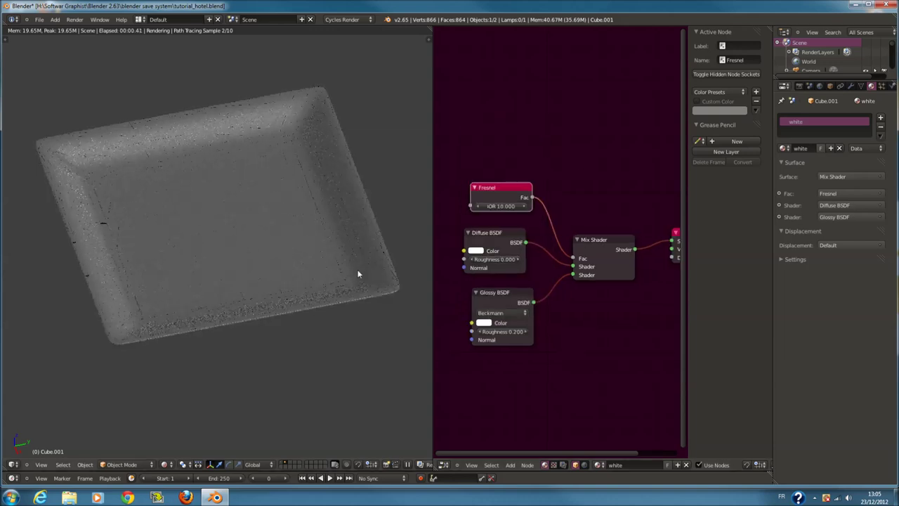
Move the tray onto an empty layer
{"action": "middle_click_drag", "start_coordinate": [357, 269], "coordinate": [333, 273]}
{"action": "key", "text": "m"}
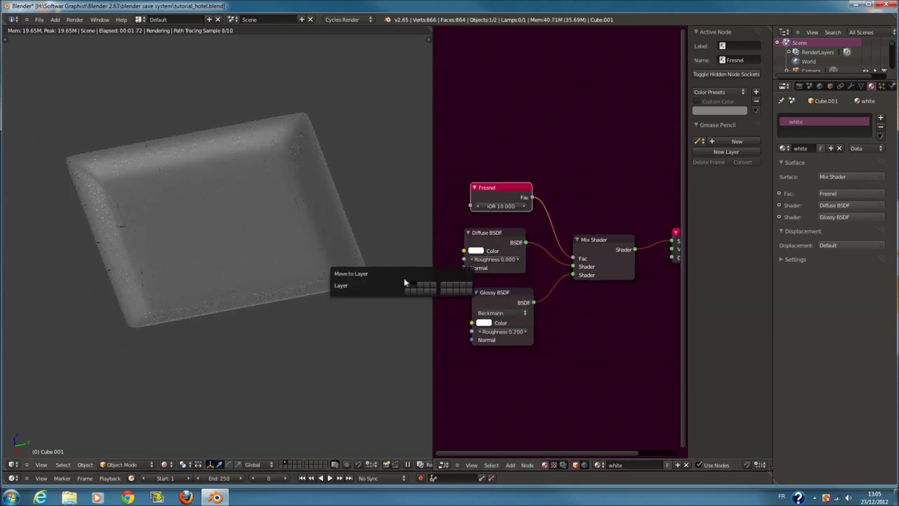
{"action": "left_click", "coordinate": [407, 284]}
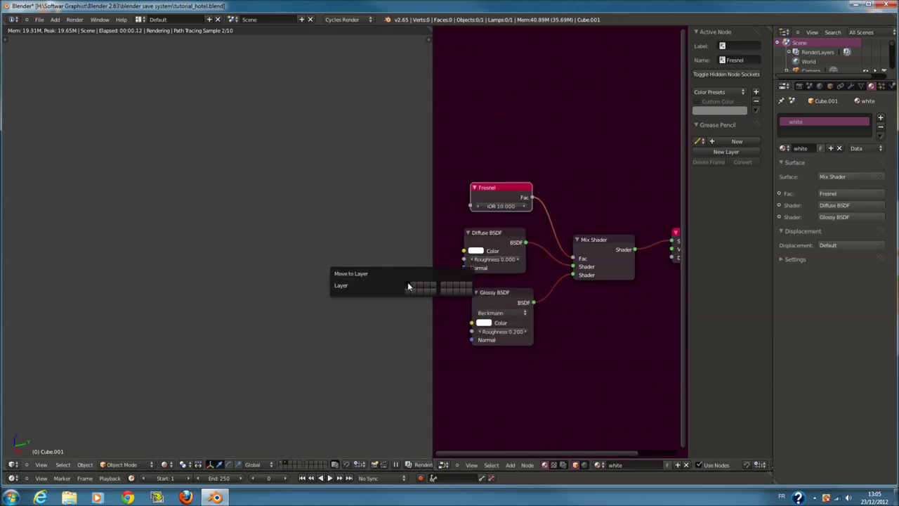
Switch to solid shading, view through the camera, show the room layer and select the chair
{"action": "left_click", "coordinate": [167, 465]}
{"action": "left_click", "coordinate": [177, 445]}
{"action": "left_click", "coordinate": [166, 465]}
{"action": "left_click", "coordinate": [180, 435]}
{"action": "key", "text": "KP_0"}
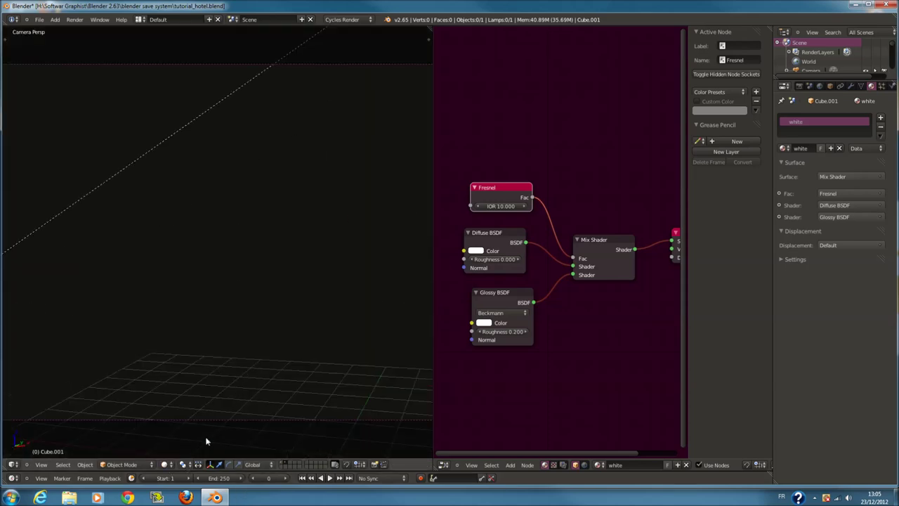
{"action": "left_click", "coordinate": [283, 462]}
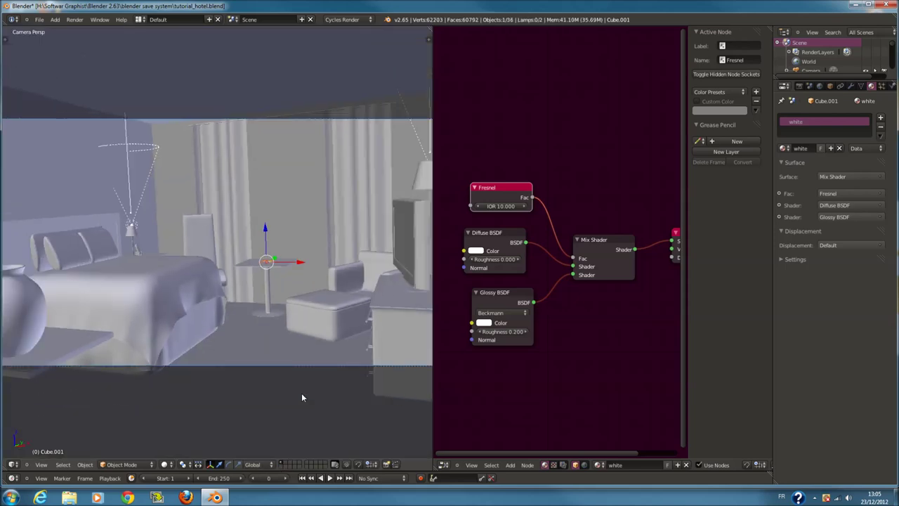
{"action": "right_click", "coordinate": [206, 252]}
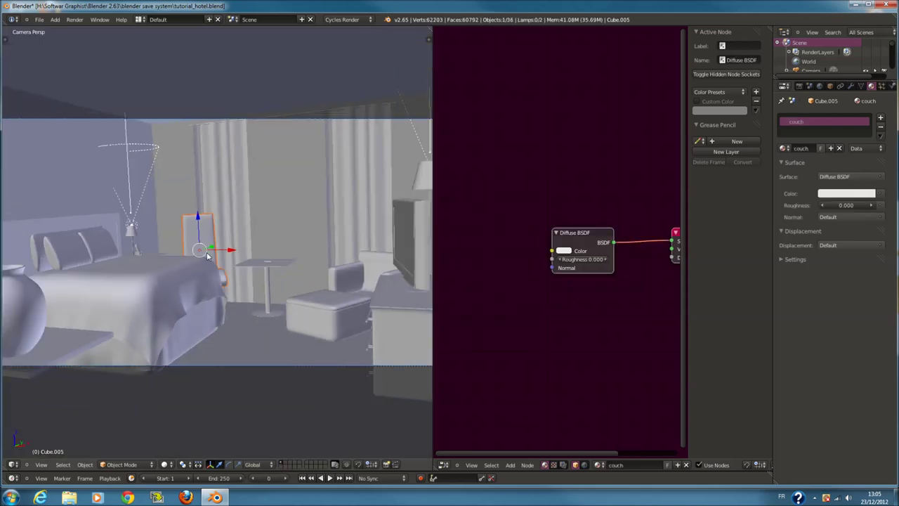
Add an Image Texture with a loaded image and link it into the couch's Diffuse BSDF
{"action": "scroll", "coordinate": [206, 254], "scroll_direction": "down", "scroll_amount": 1}
{"action": "key", "text": "shift+a"}
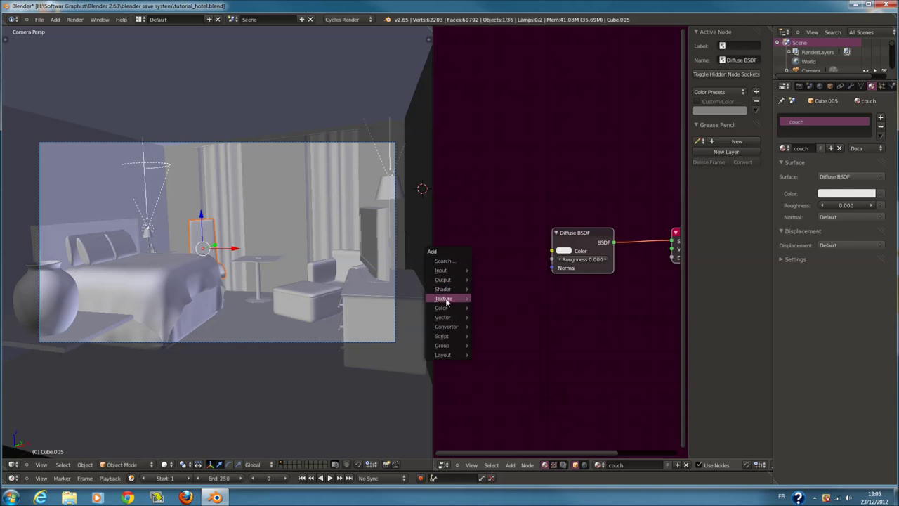
{"action": "left_click", "coordinate": [492, 298]}
{"action": "left_click", "coordinate": [465, 270]}
{"action": "left_click", "coordinate": [455, 256]}
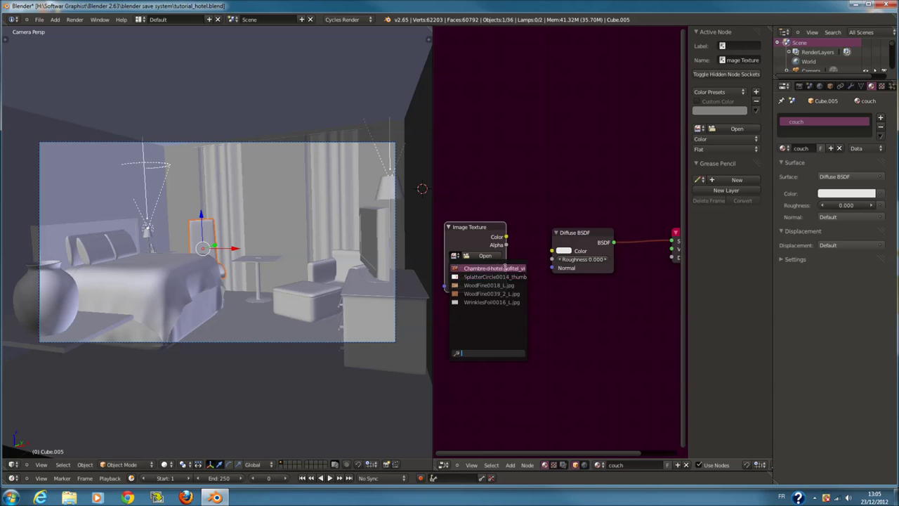
{"action": "left_click", "coordinate": [504, 302]}
{"action": "left_click_drag", "start_coordinate": [505, 237], "coordinate": [552, 259]}
Darken the couch's diffuse colour to dark brown, then select the armchair
{"action": "left_click", "coordinate": [564, 251]}
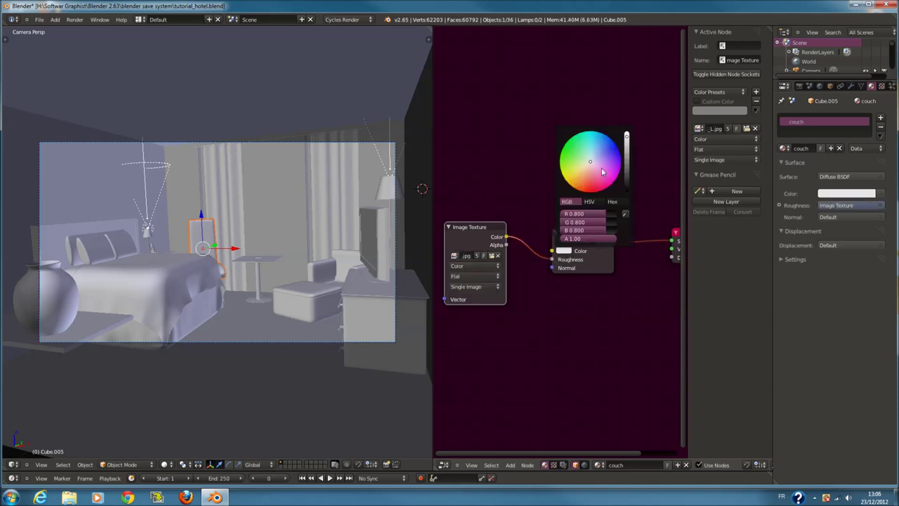
{"action": "left_click_drag", "start_coordinate": [590, 164], "coordinate": [573, 212]}
{"action": "left_click_drag", "start_coordinate": [627, 135], "coordinate": [626, 179]}
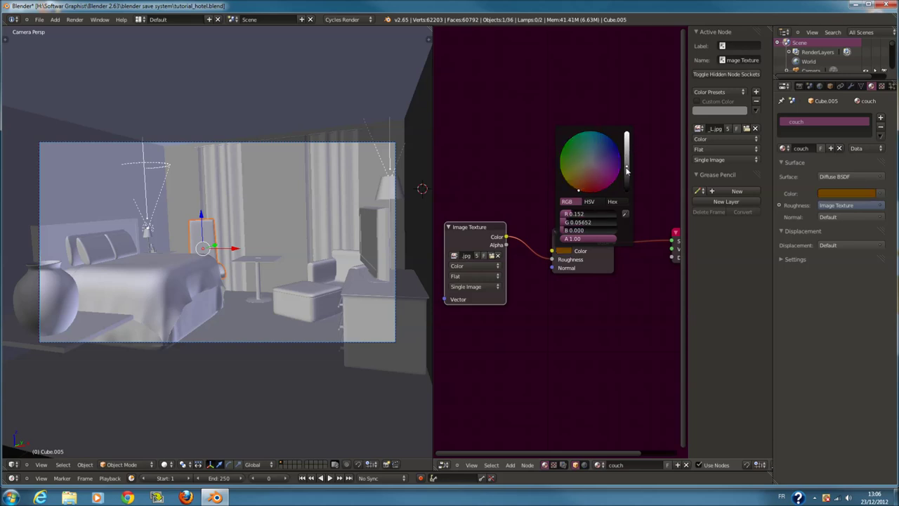
{"action": "left_click_drag", "start_coordinate": [572, 187], "coordinate": [583, 179]}
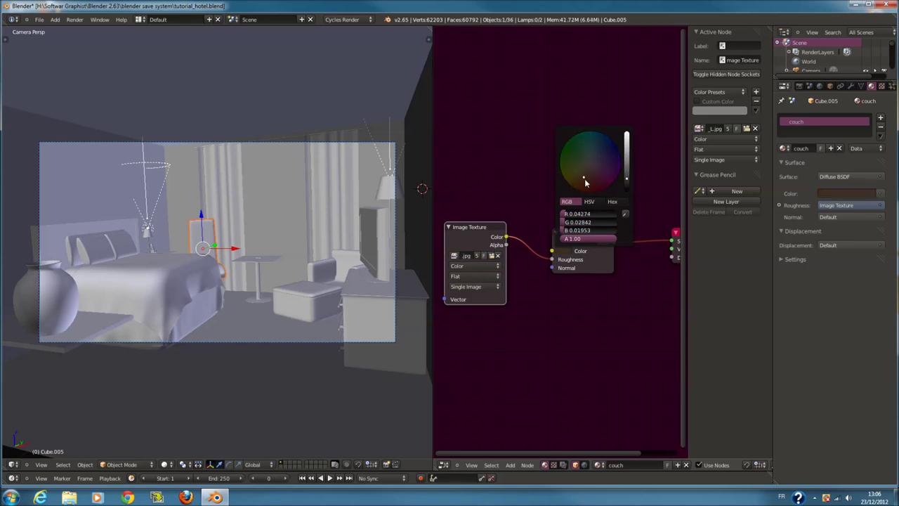
{"action": "right_click", "coordinate": [327, 271]}
{"action": "scroll", "coordinate": [495, 267], "scroll_direction": "up", "scroll_amount": 3, "text": "ctrl"}
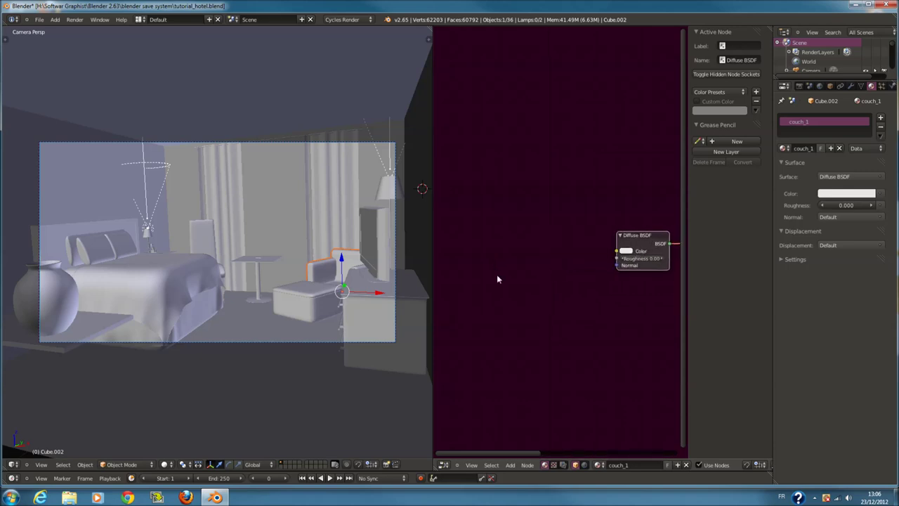
Add an Image Texture node to the armchair material and link it to the Diffuse BSDF
{"action": "key", "text": "shift+a"}
{"action": "left_click", "coordinate": [538, 278]}
{"action": "left_click_drag", "start_coordinate": [587, 267], "coordinate": [623, 253]}
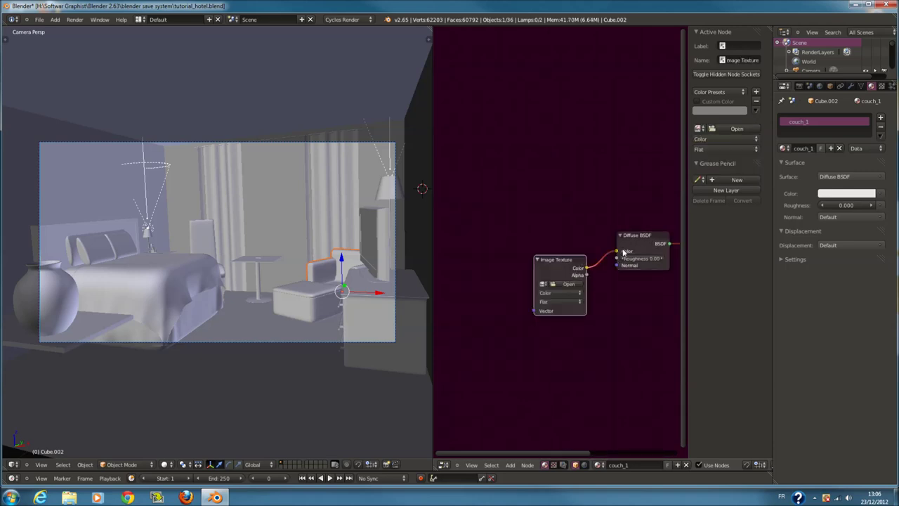
Darken the couch's diffuse colour further, then reselect the armchair
{"action": "right_click", "coordinate": [199, 242]}
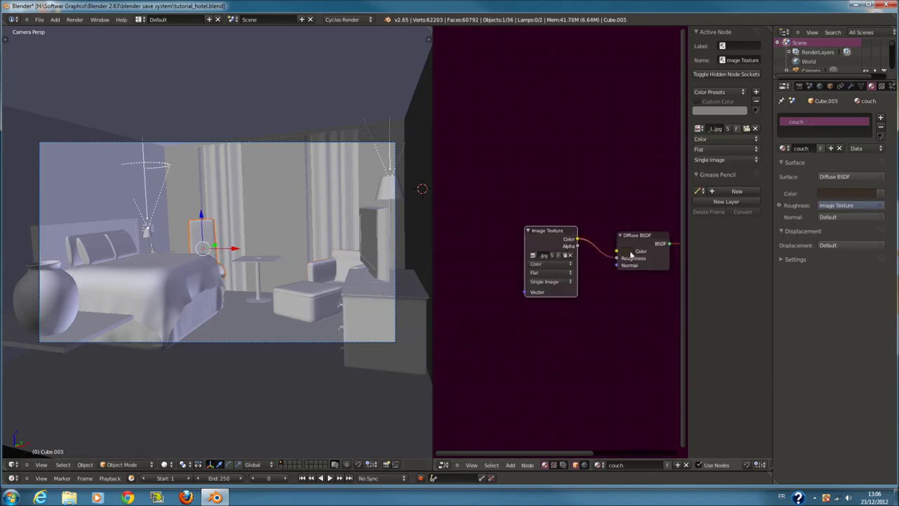
{"action": "left_click", "coordinate": [631, 254]}
{"action": "left_click_drag", "start_coordinate": [681, 195], "coordinate": [681, 200]}
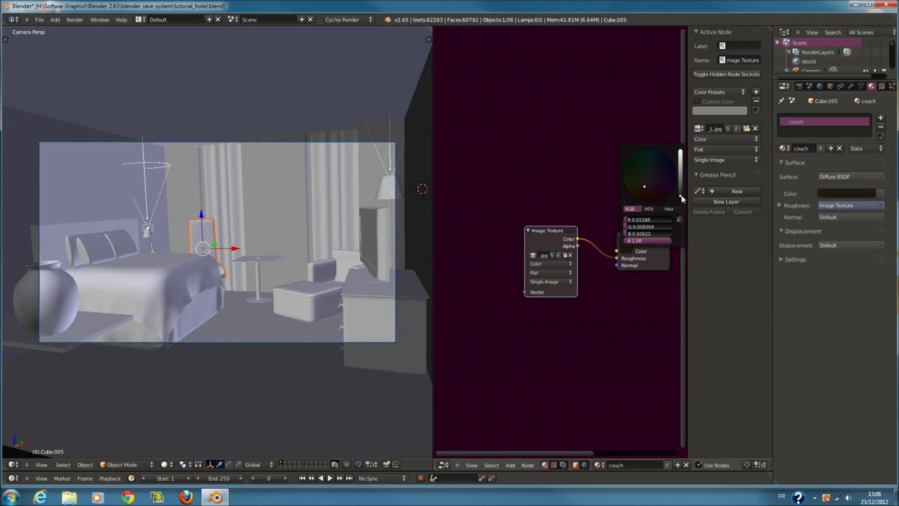
{"action": "right_click", "coordinate": [345, 254]}
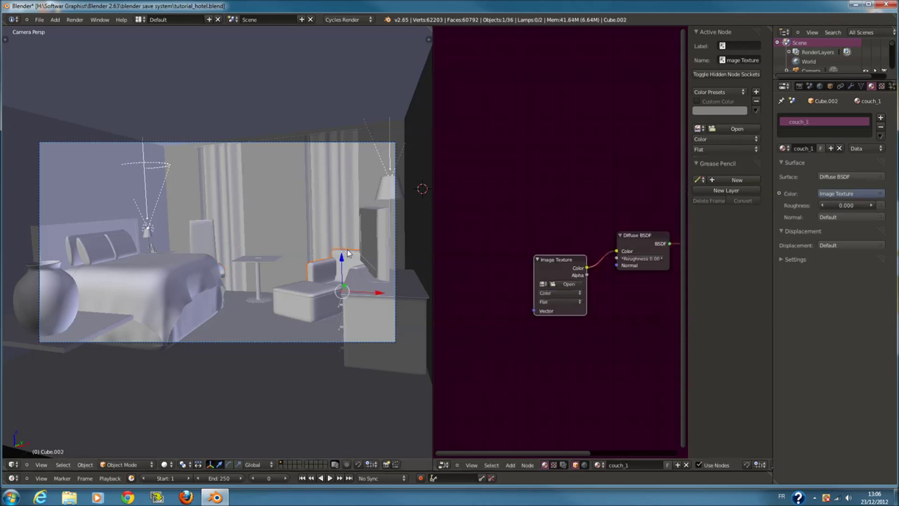
Load WoodFine0039_2_L.jpg into the armchair's texture and connect it to Roughness
{"action": "left_click", "coordinate": [543, 284]}
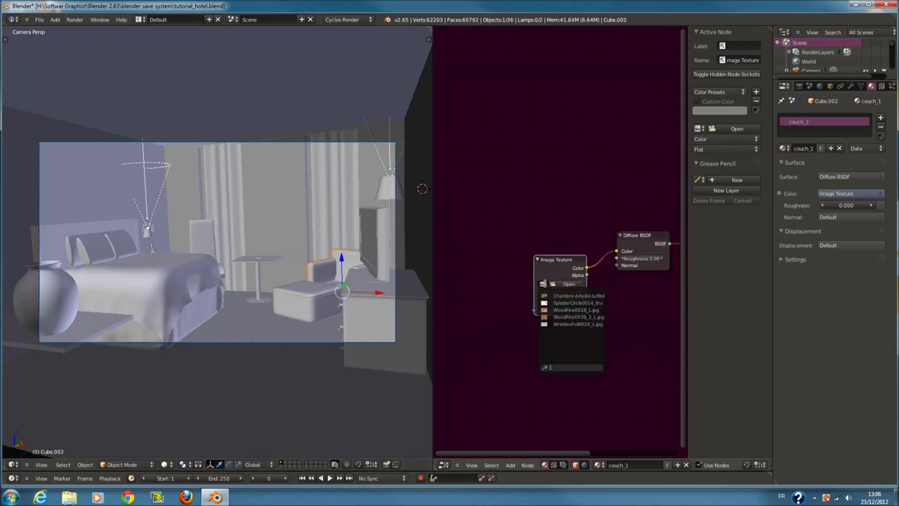
{"action": "left_click", "coordinate": [577, 318]}
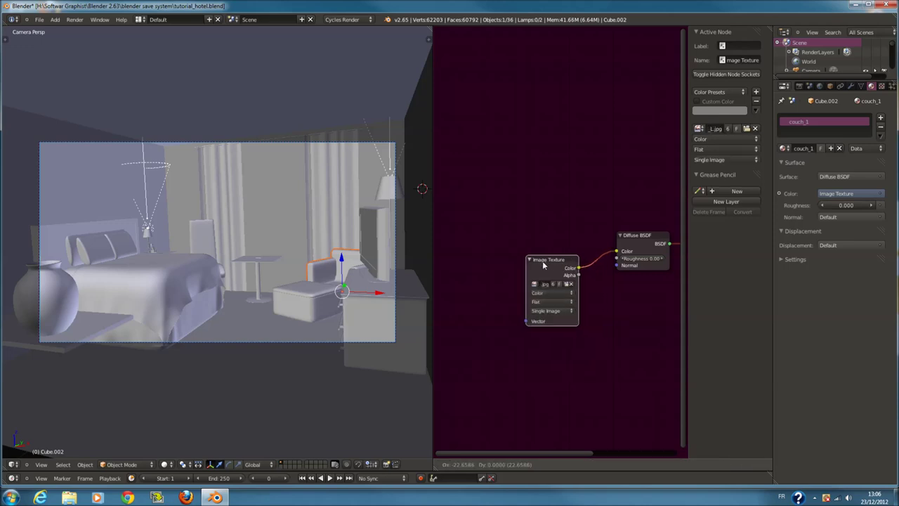
{"action": "left_click_drag", "start_coordinate": [570, 264], "coordinate": [513, 267]}
{"action": "middle_click_drag", "start_coordinate": [572, 275], "coordinate": [548, 276]}
{"action": "left_click_drag", "start_coordinate": [596, 246], "coordinate": [597, 254]}
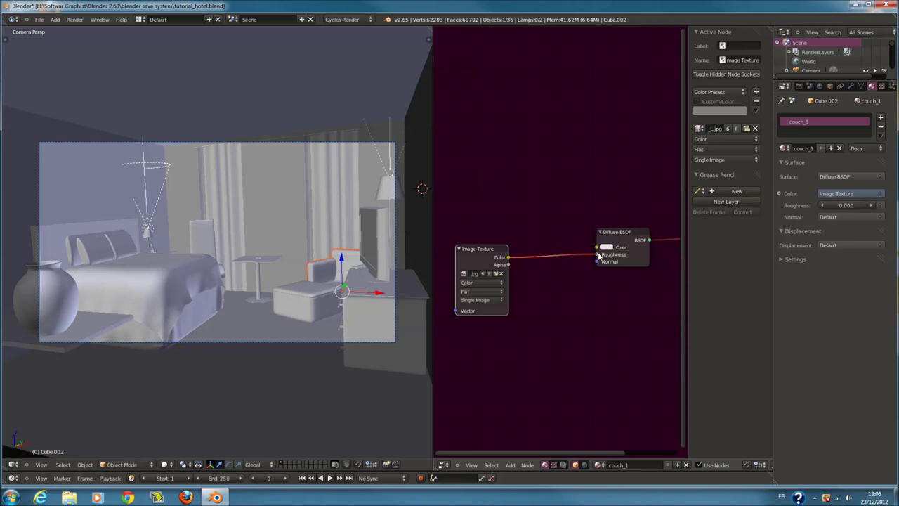
Darken the armchair's diffuse colour to brown and save tutorial_hotel.blend
{"action": "left_click", "coordinate": [613, 247]}
{"action": "mouse_move", "coordinate": [659, 172]}
{"action": "left_mouse_down"}
{"action": "mouse_move", "coordinate": [661, 198]}
{"action": "mouse_move", "coordinate": [609, 222]}
{"action": "left_mouse_up"}
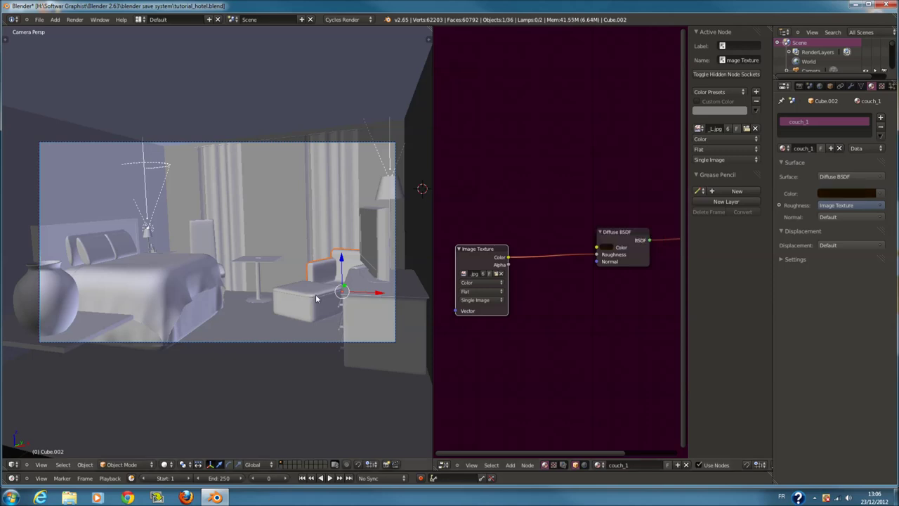
{"action": "key", "text": "ctrl+s"}
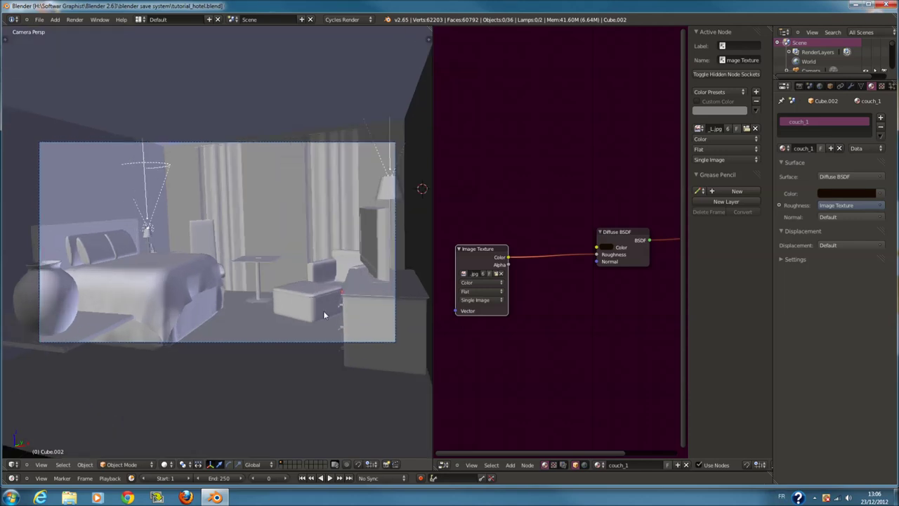
{"action": "right_click", "coordinate": [394, 174]}
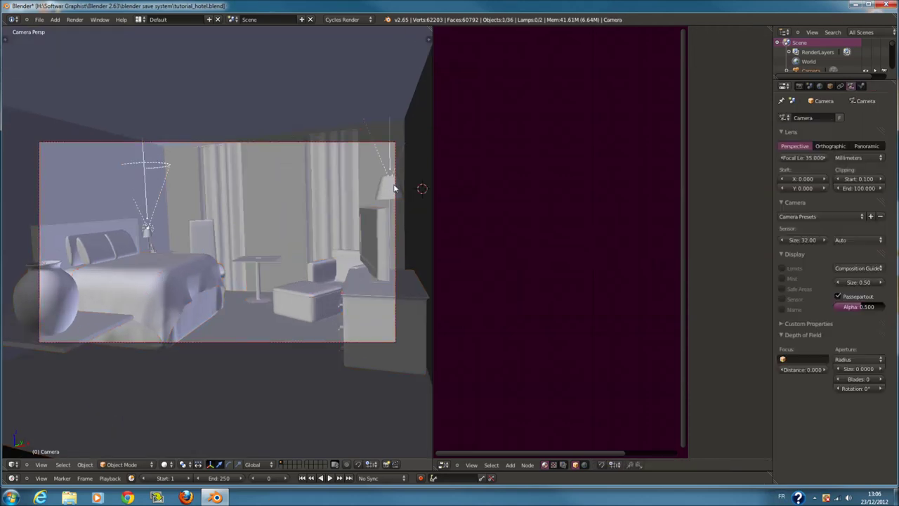
Select the lamp stand and set its metal_bar material colour to grey
{"action": "left_click_drag", "start_coordinate": [432, 231], "coordinate": [568, 232]}
{"action": "scroll", "coordinate": [196, 237], "scroll_direction": "up", "scroll_amount": 5}
{"action": "right_click", "coordinate": [149, 239]}
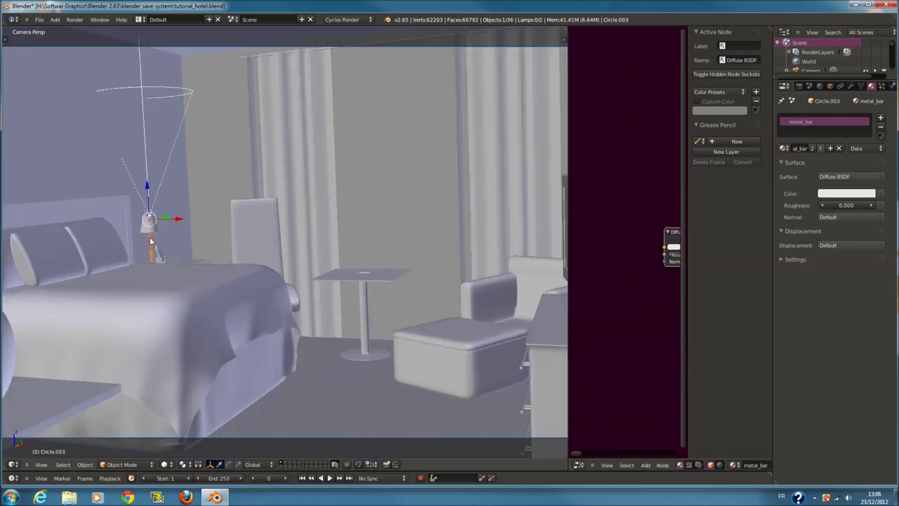
{"action": "scroll", "coordinate": [436, 247], "scroll_direction": "down", "scroll_amount": 3}
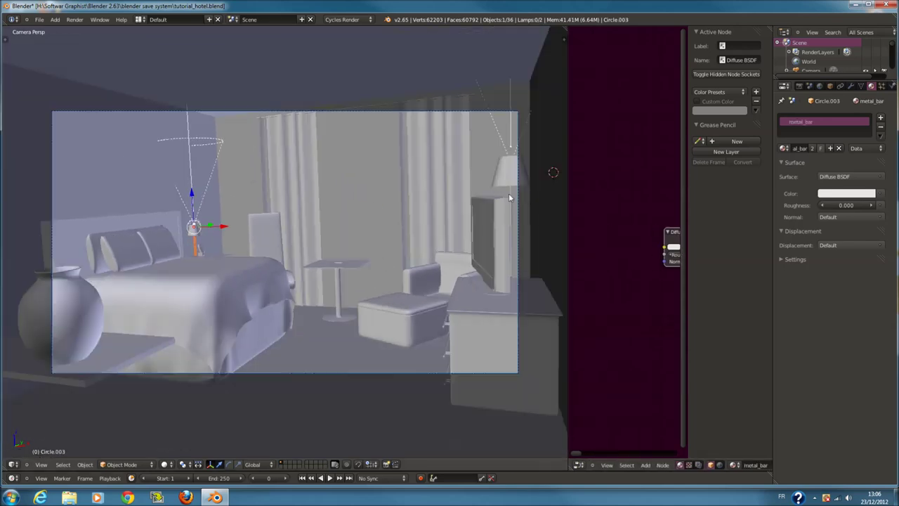
{"action": "right_click", "coordinate": [510, 199]}
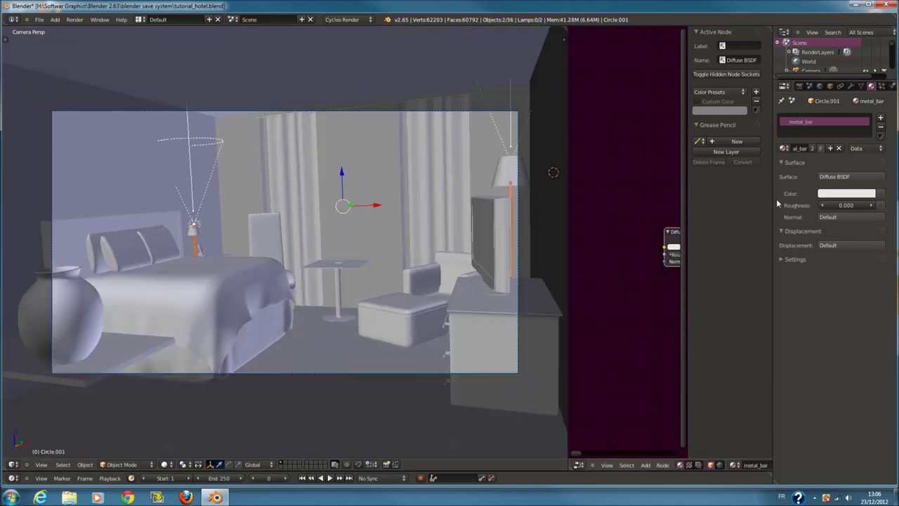
{"action": "left_click", "coordinate": [831, 193]}
{"action": "left_click_drag", "start_coordinate": [869, 64], "coordinate": [869, 88]}
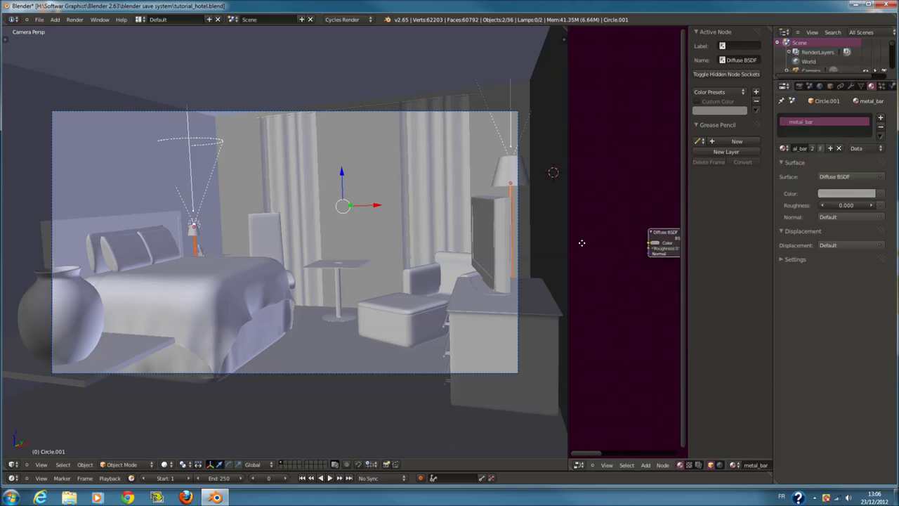
Insert a Mix Shader between the Diffuse BSDF and the Material Output
{"action": "scroll", "coordinate": [583, 243], "scroll_direction": "down", "scroll_amount": 1}
{"action": "scroll", "coordinate": [555, 252], "scroll_direction": "up", "scroll_amount": 1}
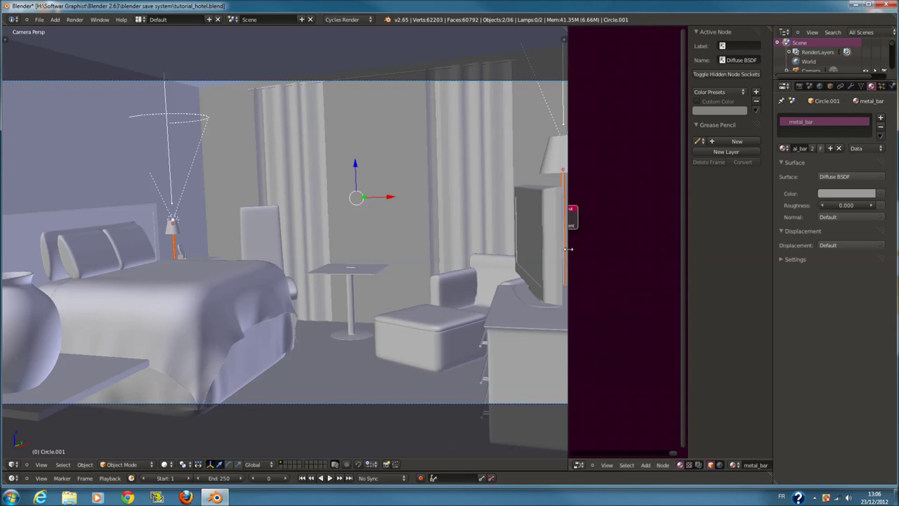
{"action": "left_click_drag", "start_coordinate": [569, 256], "coordinate": [414, 260]}
{"action": "key", "text": "Home"}
{"action": "left_click_drag", "start_coordinate": [542, 208], "coordinate": [469, 226]}
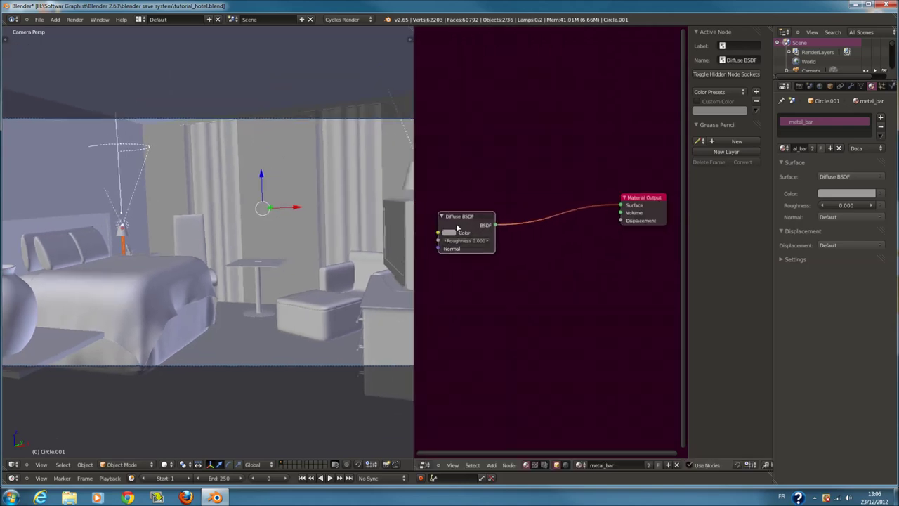
{"action": "key", "text": "shift+a"}
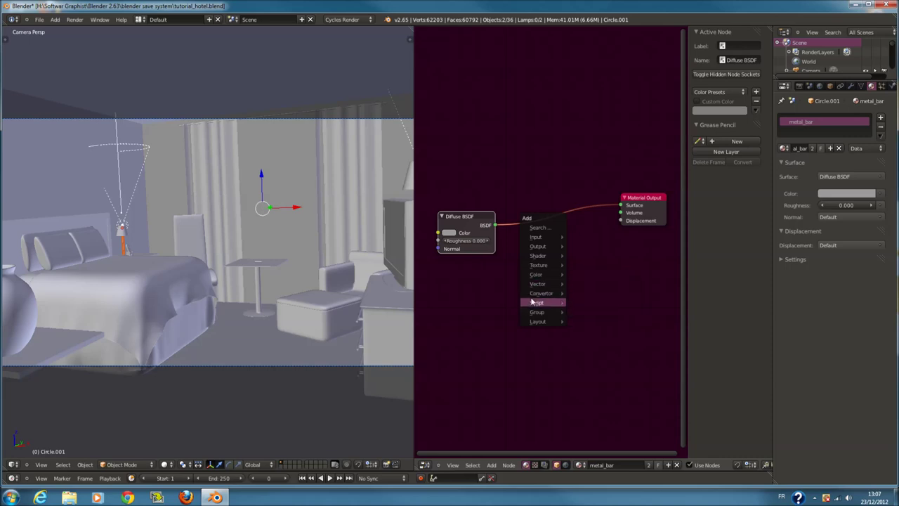
{"action": "mouse_move", "coordinate": [538, 256]}
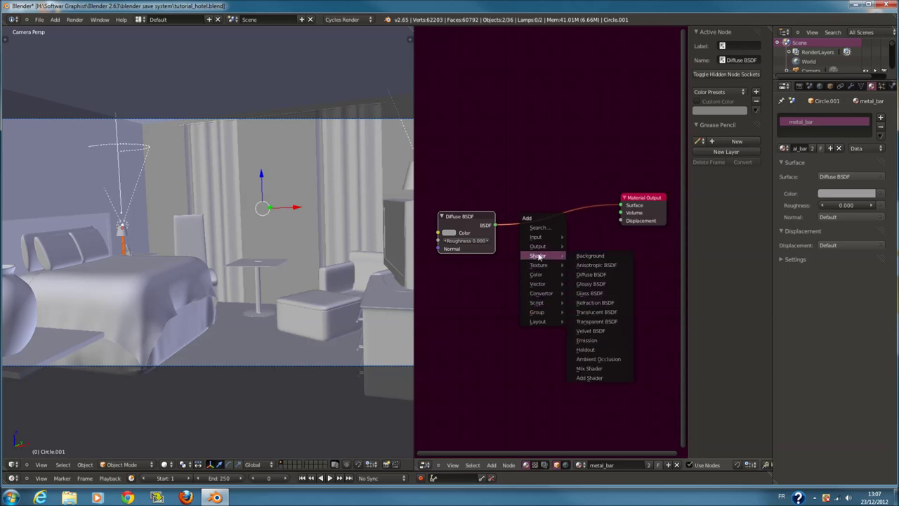
{"action": "left_click", "coordinate": [594, 368]}
{"action": "left_click", "coordinate": [553, 224]}
Feed a Glossy BSDF with roughness 0 into the Mix Shader, then select the table
{"action": "key", "text": "shift+a"}
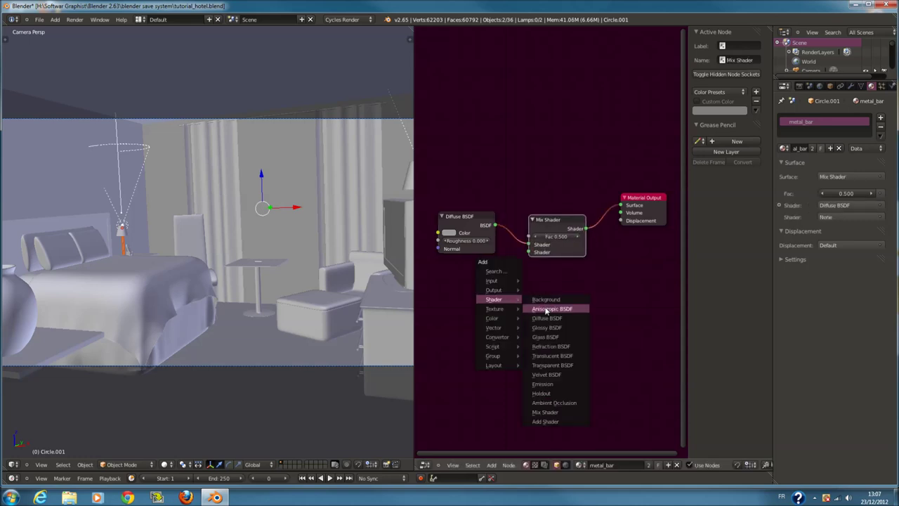
{"action": "left_click", "coordinate": [560, 327]}
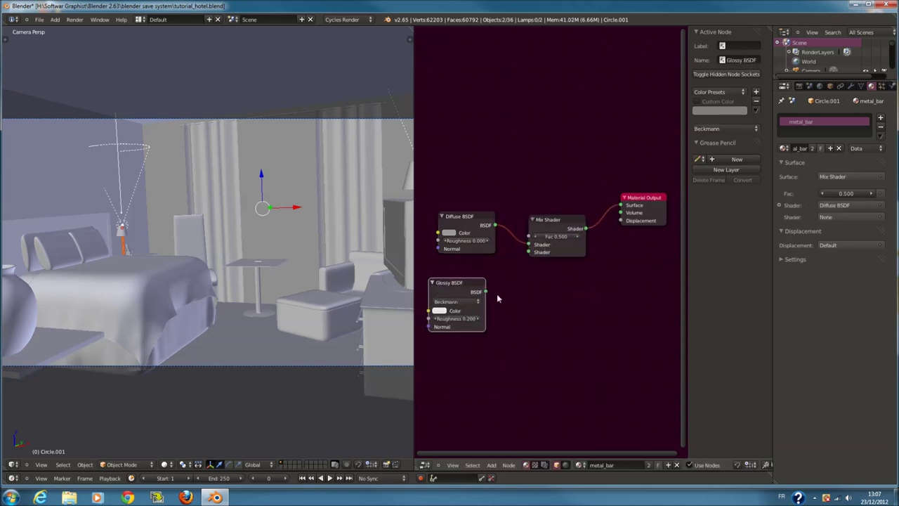
{"action": "left_click", "coordinate": [497, 275]}
{"action": "left_click_drag", "start_coordinate": [487, 279], "coordinate": [528, 251]}
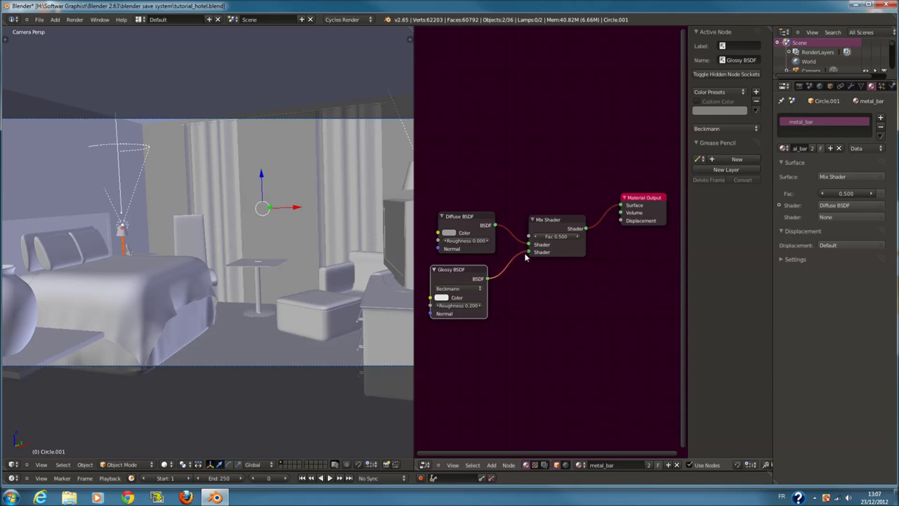
{"action": "scroll", "coordinate": [498, 295], "scroll_direction": "down", "scroll_amount": 1}
{"action": "left_click_drag", "start_coordinate": [500, 304], "coordinate": [477, 304]}
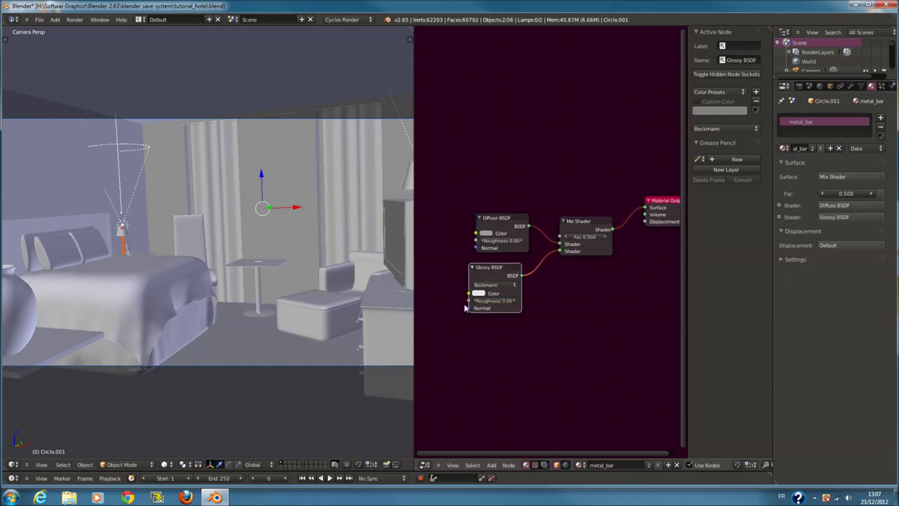
{"action": "key", "text": "a"}
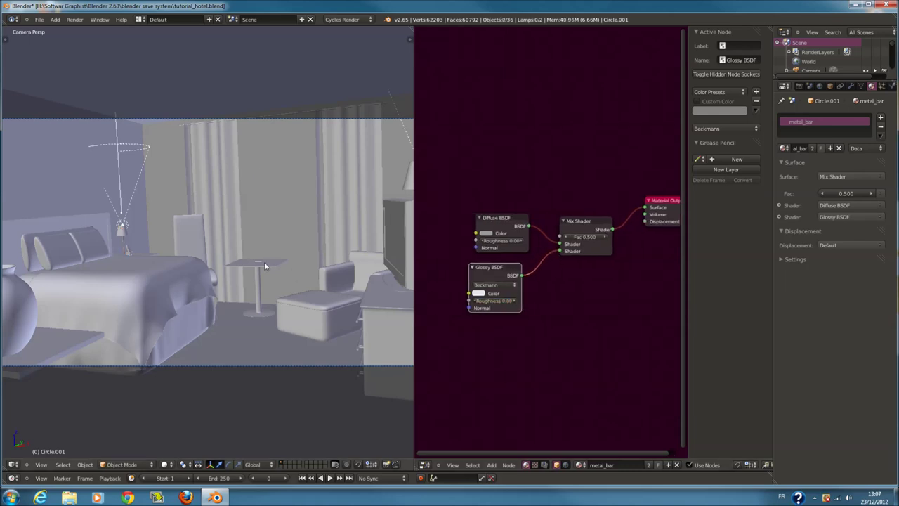
{"action": "scroll", "coordinate": [268, 264], "scroll_direction": "down", "scroll_amount": 1}
{"action": "right_click", "coordinate": [110, 320]}
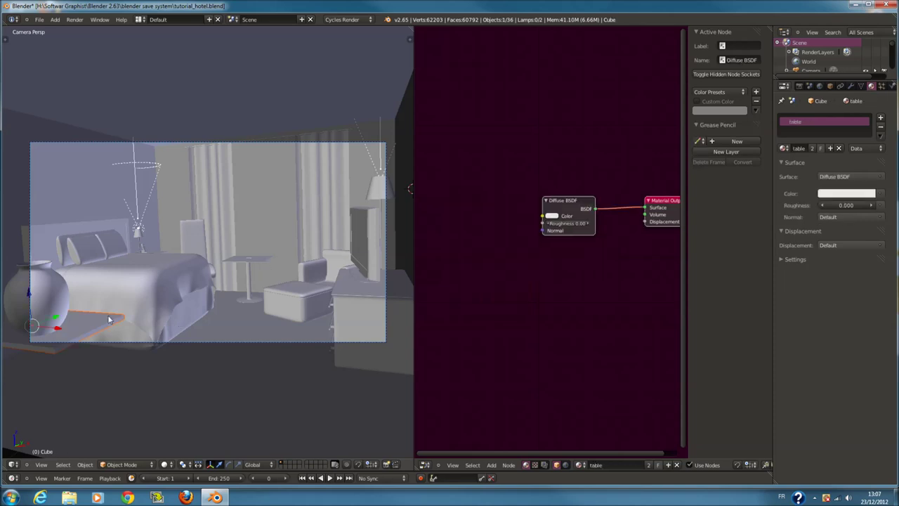
Feed the table's Diffuse colour from a WoodFine0039_2_L.jpg Image Texture, then select the curtain
{"action": "key", "text": "shift+a"}
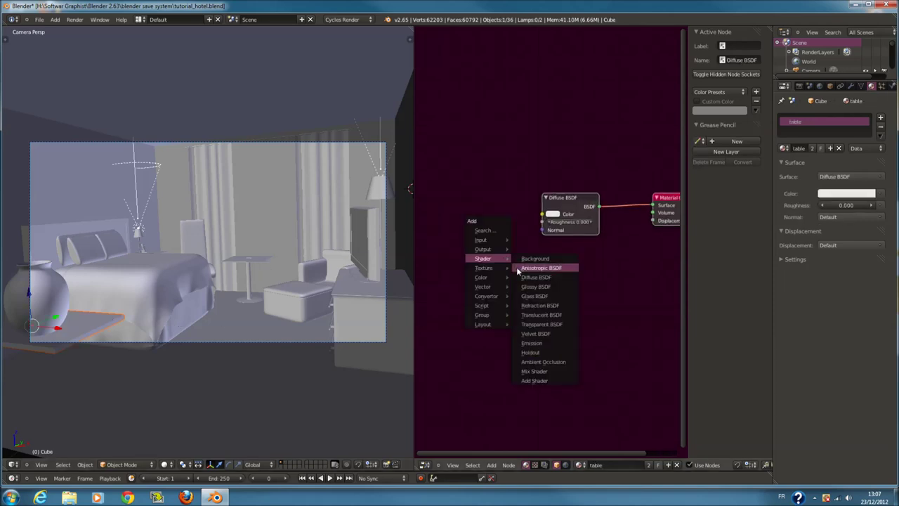
{"action": "mouse_move", "coordinate": [484, 267]}
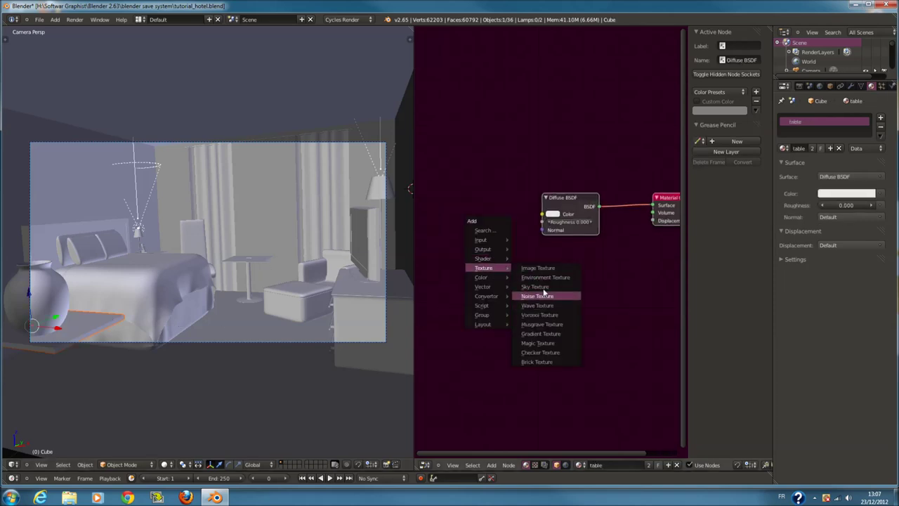
{"action": "left_click", "coordinate": [538, 267]}
{"action": "left_click_drag", "start_coordinate": [513, 229], "coordinate": [542, 214]}
{"action": "left_click", "coordinate": [466, 245]}
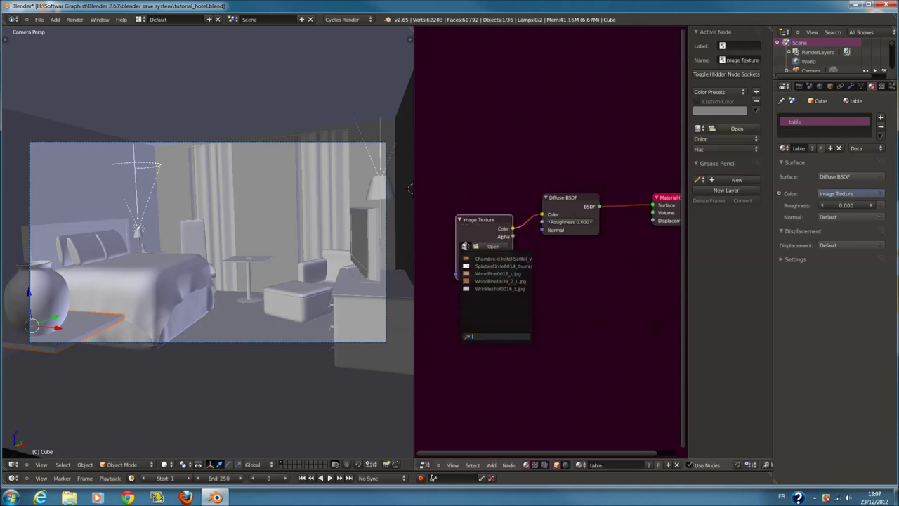
{"action": "left_click", "coordinate": [502, 281]}
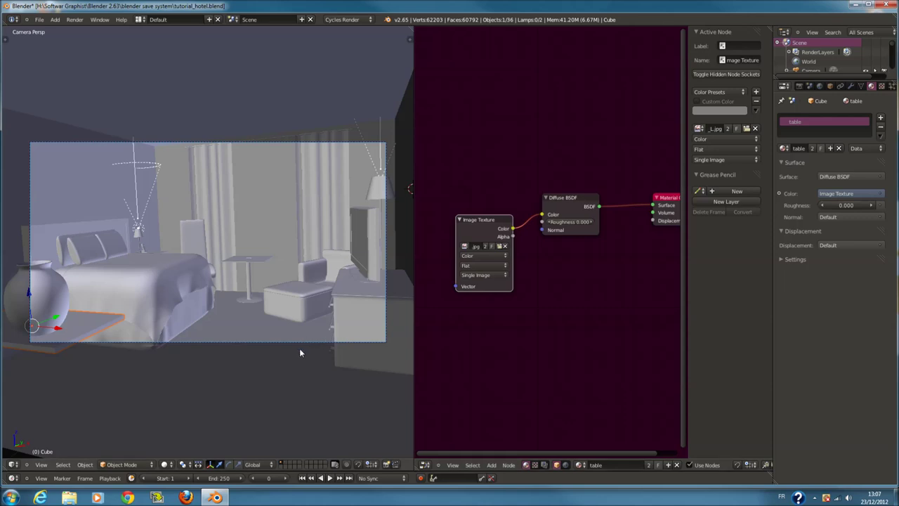
{"action": "right_click", "coordinate": [325, 189]}
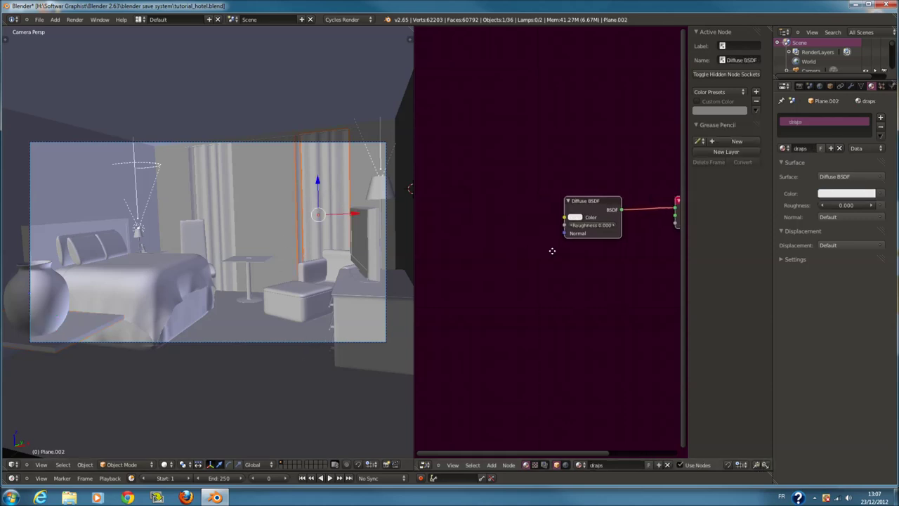
Drive the curtain's roughness with the wrinkles image texture and make its colour dark orange
{"action": "key", "text": "shift+a"}
{"action": "left_click", "coordinate": [498, 257]}
{"action": "left_click", "coordinate": [520, 230]}
{"action": "left_click_drag", "start_coordinate": [518, 225], "coordinate": [574, 217]}
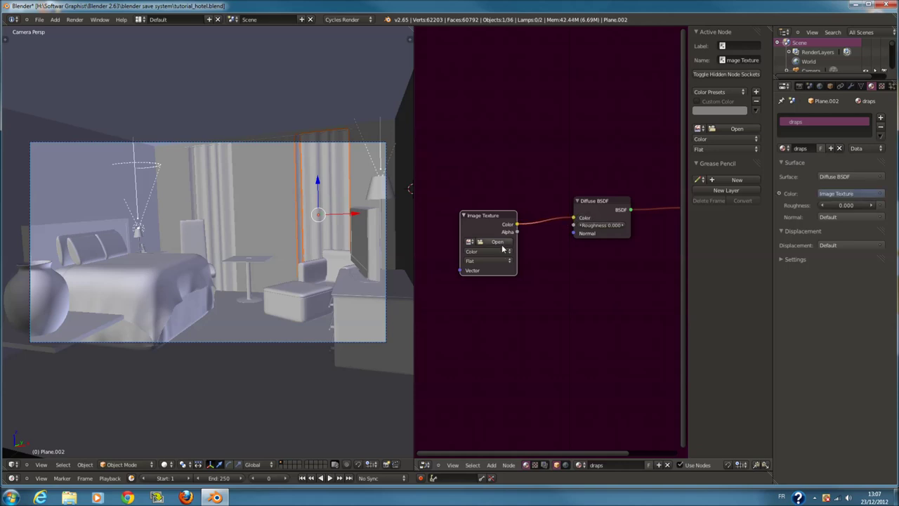
{"action": "left_click", "coordinate": [472, 242]}
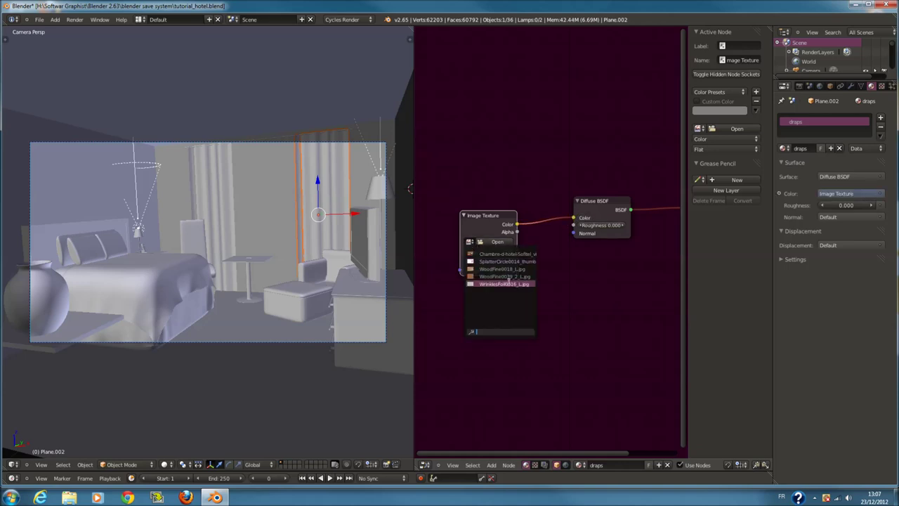
{"action": "left_click", "coordinate": [504, 278]}
{"action": "mouse_move", "coordinate": [573, 217]}
{"action": "left_mouse_down"}
{"action": "mouse_move", "coordinate": [581, 231]}
{"action": "mouse_move", "coordinate": [574, 225]}
{"action": "left_mouse_up"}
{"action": "left_click", "coordinate": [584, 217]}
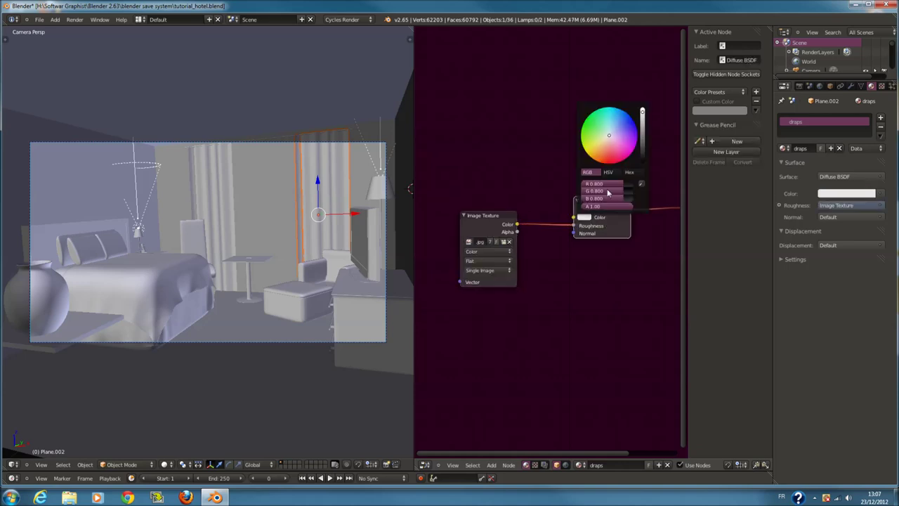
{"action": "mouse_move", "coordinate": [642, 130]}
{"action": "left_mouse_down"}
{"action": "mouse_move", "coordinate": [596, 161]}
{"action": "mouse_move", "coordinate": [598, 169]}
{"action": "left_mouse_up"}
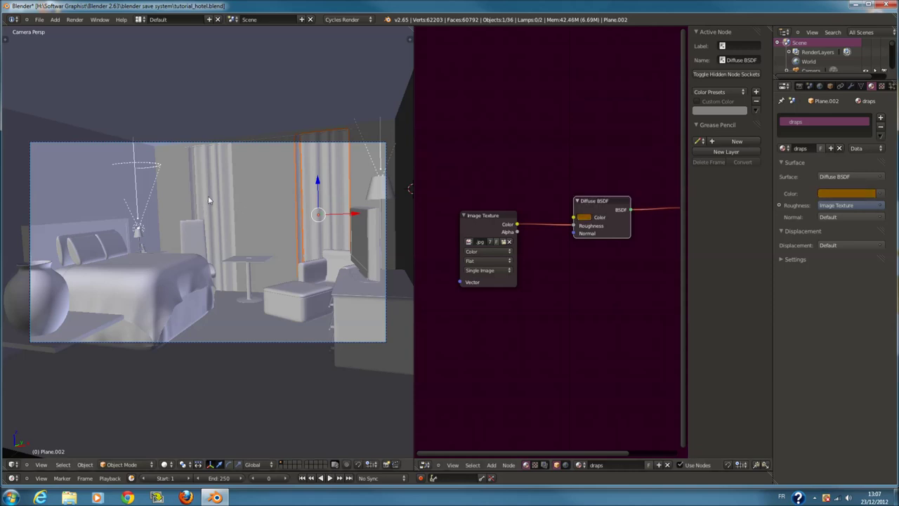
Join the left and right curtains into one object
{"action": "right_click", "coordinate": [208, 200], "text": "shift"}
{"action": "right_click", "coordinate": [330, 165], "text": "shift"}
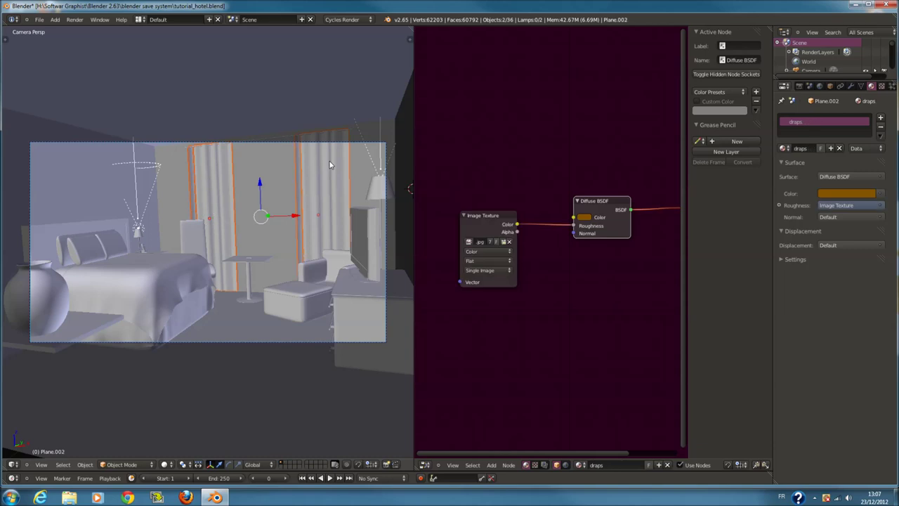
{"action": "key", "text": "ctrl+j"}
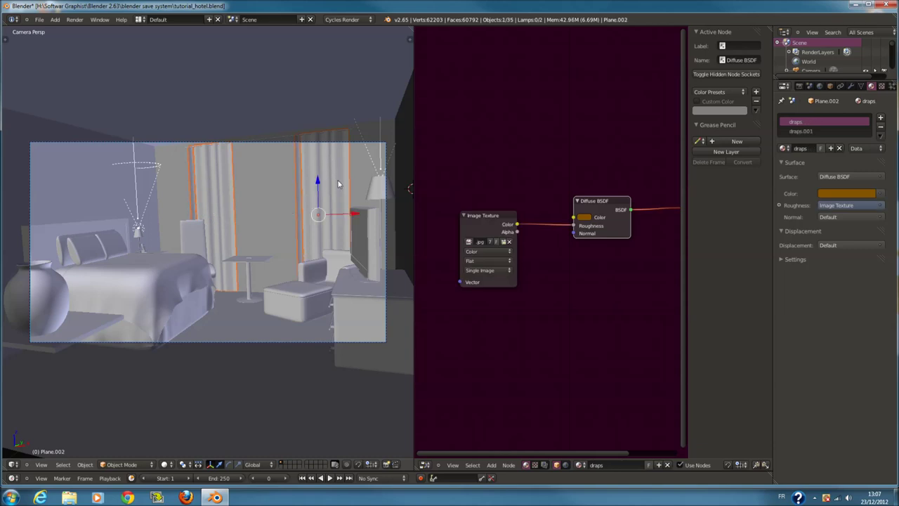
Set the curtain rod's material colour to grey, then select the room cube
{"action": "right_click", "coordinate": [267, 168]}
{"action": "right_click", "coordinate": [194, 168]}
{"action": "right_click", "coordinate": [266, 142]}
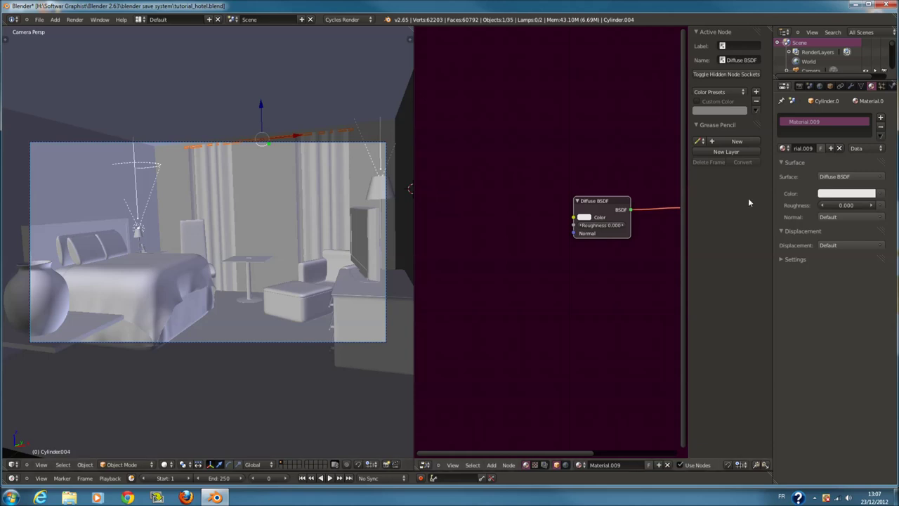
{"action": "left_click", "coordinate": [833, 194]}
{"action": "left_click_drag", "start_coordinate": [868, 83], "coordinate": [868, 95]}
{"action": "mouse_move", "coordinate": [354, 232]}
{"action": "middle_mouse_down"}
{"action": "mouse_move", "coordinate": [296, 310]}
{"action": "mouse_move", "coordinate": [251, 335]}
{"action": "middle_mouse_up"}
{"action": "right_click", "coordinate": [248, 310]}
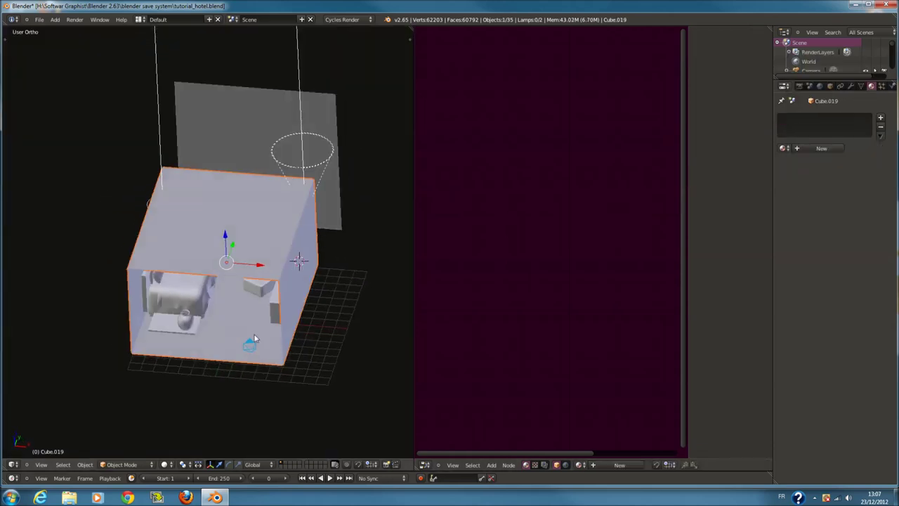
Select all of the room's faces in Edit Mode and give them a new material named floor
{"action": "key", "text": "Tab"}
{"action": "key", "text": "KP_7"}
{"action": "key", "text": "z"}
{"action": "key", "text": "a"}
{"action": "key", "text": "a"}
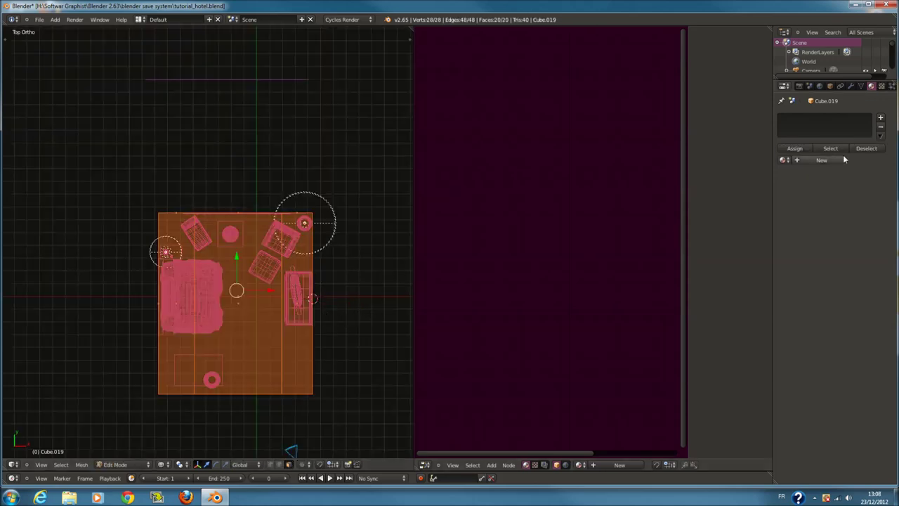
{"action": "left_click", "coordinate": [816, 161]}
{"action": "type", "text": "WA"}
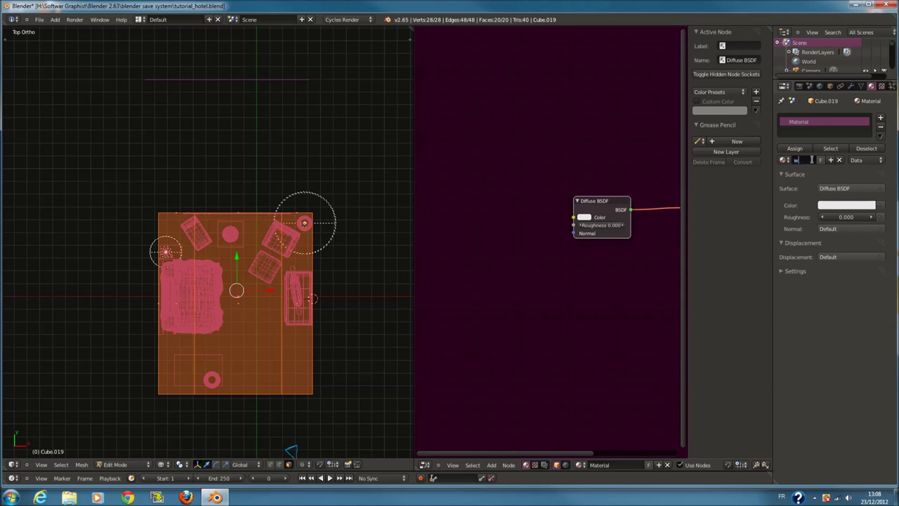
{"action": "key", "text": "Return"}
{"action": "left_click", "coordinate": [799, 162]}
{"action": "type", "text": "a"}
{"action": "key", "text": "Return"}
Add a second material slot named wall_1 and leave Edit Mode
{"action": "left_click", "coordinate": [880, 119]}
{"action": "left_click", "coordinate": [804, 161]}
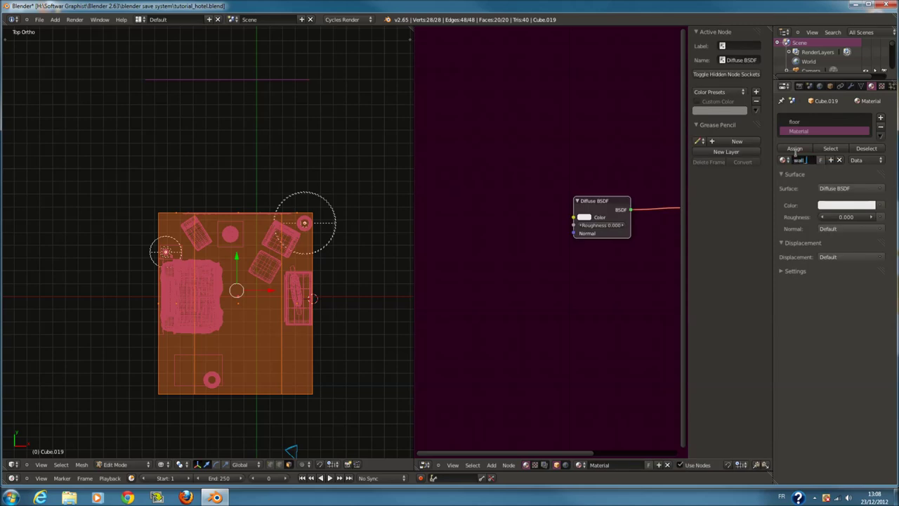
{"action": "type", "text": "1"}
{"action": "key", "text": "Return"}
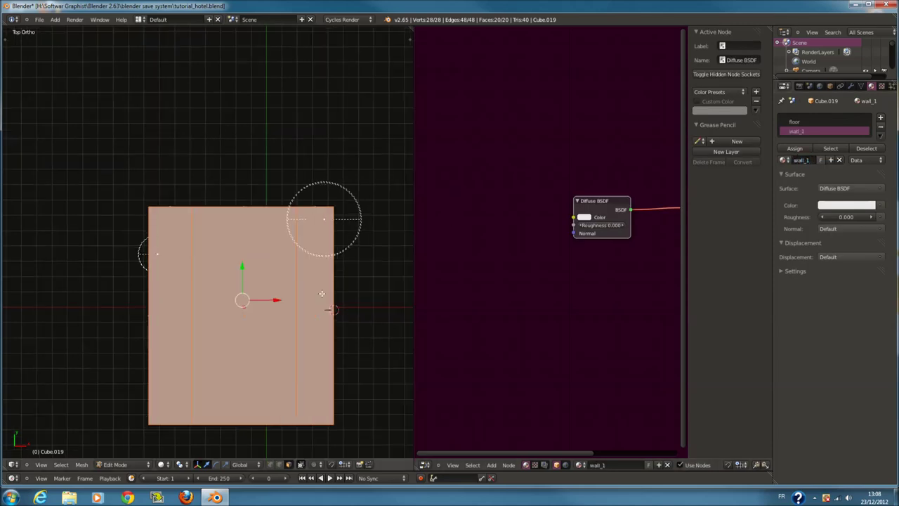
{"action": "key", "text": "KP_0"}
{"action": "key", "text": "a"}
{"action": "scroll", "coordinate": [316, 340], "scroll_direction": "down", "scroll_amount": 1}
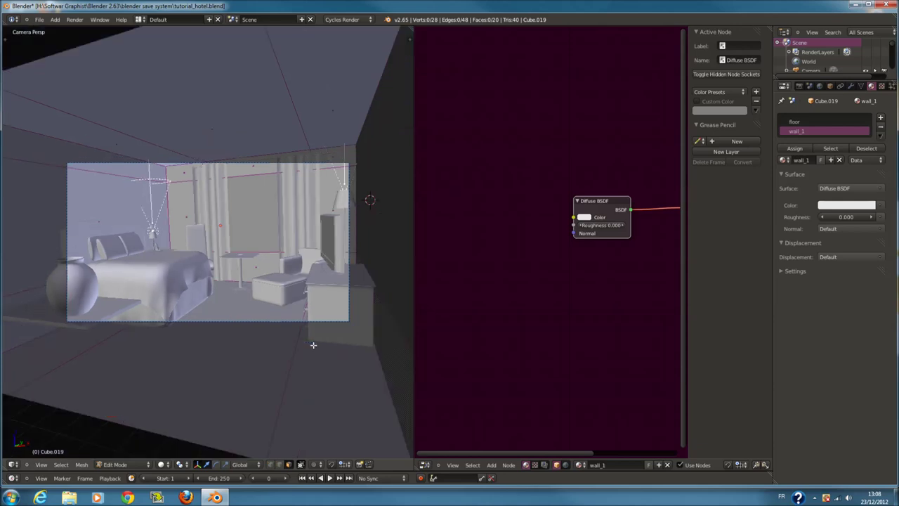
{"action": "key", "text": "Tab"}
Set the floor material's diffuse colour to tan
{"action": "left_click", "coordinate": [818, 120]}
{"action": "left_click", "coordinate": [847, 193]}
{"action": "left_click_drag", "start_coordinate": [867, 82], "coordinate": [867, 92]}
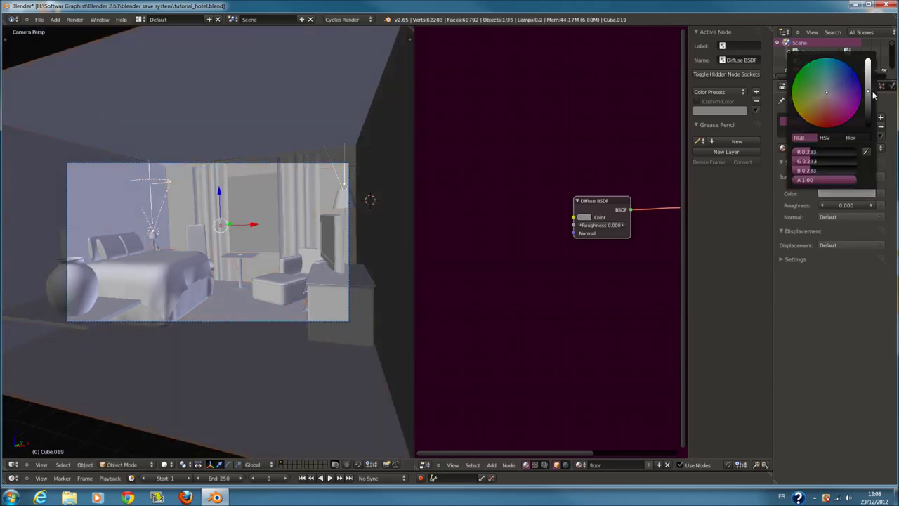
{"action": "left_click", "coordinate": [810, 123]}
{"action": "left_click_drag", "start_coordinate": [810, 124], "coordinate": [819, 102]}
{"action": "left_click_drag", "start_coordinate": [871, 92], "coordinate": [869, 73]}
{"action": "left_click_drag", "start_coordinate": [826, 102], "coordinate": [810, 111]}
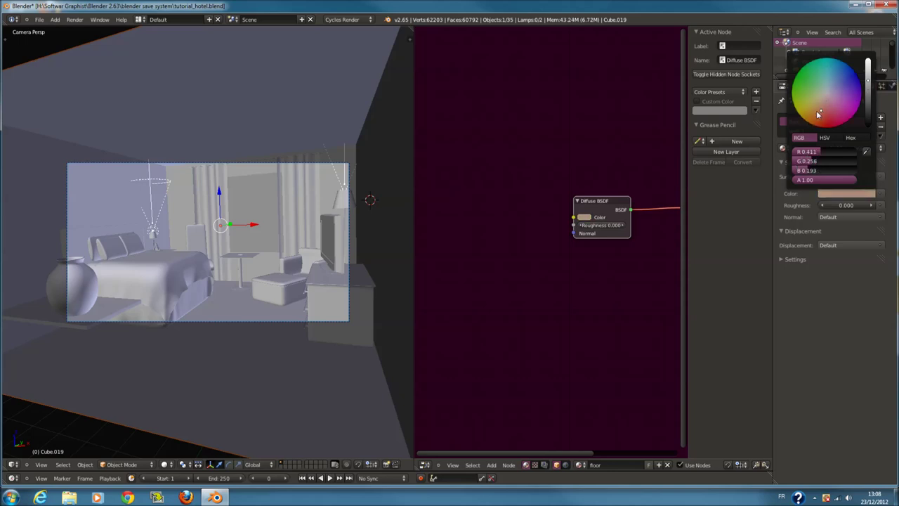
{"action": "left_click_drag", "start_coordinate": [868, 93], "coordinate": [869, 100]}
{"action": "left_click_drag", "start_coordinate": [813, 108], "coordinate": [820, 115]}
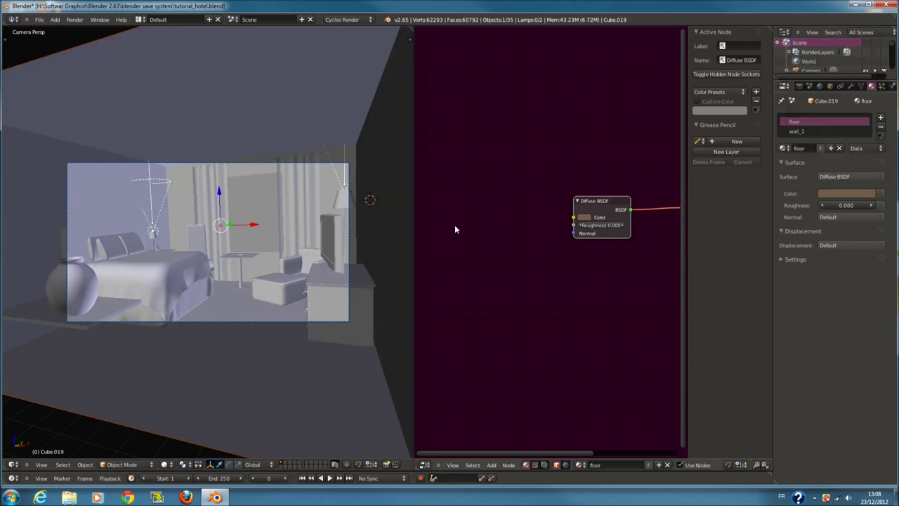
{"action": "scroll", "coordinate": [353, 194], "scroll_direction": "down", "scroll_amount": 2}
{"action": "key", "text": "Tab"}
{"action": "key", "text": "KP_3"}
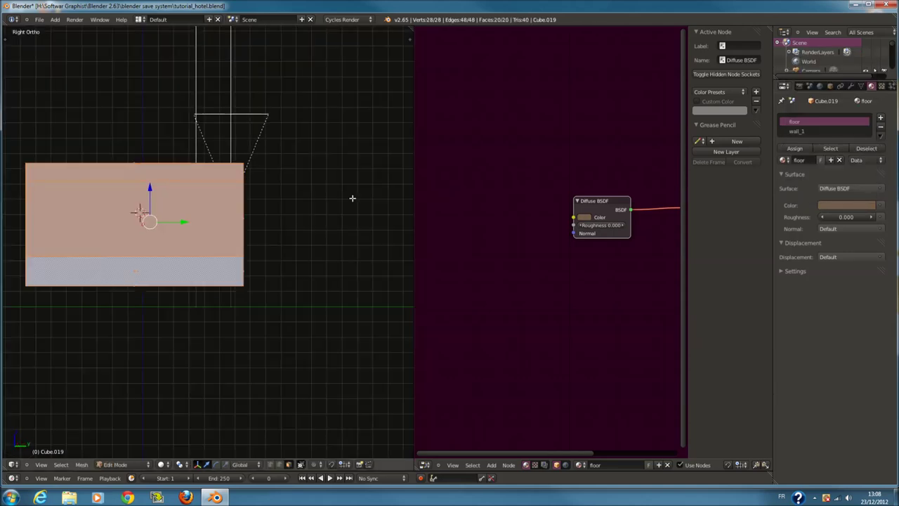
Circle-select the room's floor vertices in wireframe, then return to the solid camera view
{"action": "key", "text": "z"}
{"action": "key", "text": "a"}
{"action": "scroll", "coordinate": [118, 170], "scroll_direction": "up", "scroll_amount": 1}
{"action": "key", "text": "c"}
{"action": "mouse_move", "coordinate": [74, 181]}
{"action": "left_mouse_down"}
{"action": "mouse_move", "coordinate": [163, 178]}
{"action": "mouse_move", "coordinate": [251, 154]}
{"action": "left_mouse_up"}
{"action": "key", "text": "Escape"}
{"action": "middle_click_drag", "start_coordinate": [280, 205], "coordinate": [257, 217]}
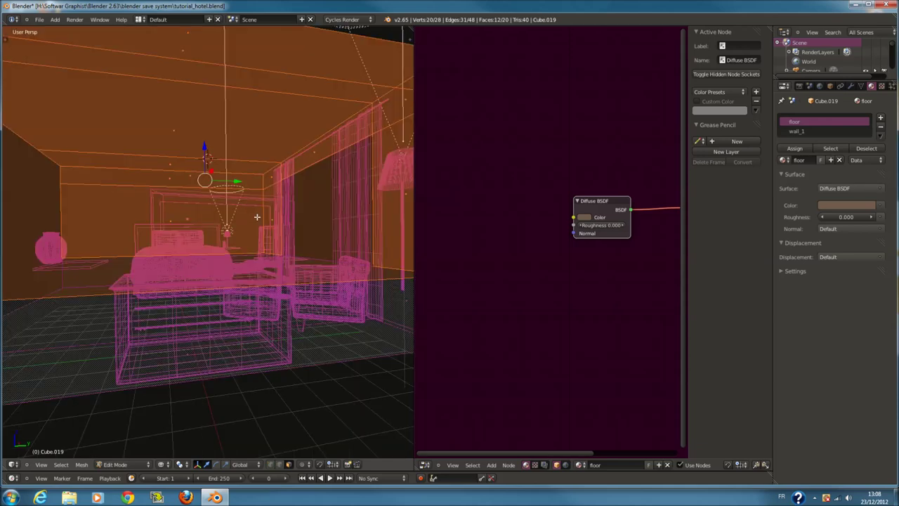
{"action": "key", "text": "KP_0"}
{"action": "key", "text": "z"}
{"action": "scroll", "coordinate": [277, 237], "scroll_direction": "up", "scroll_amount": 2}
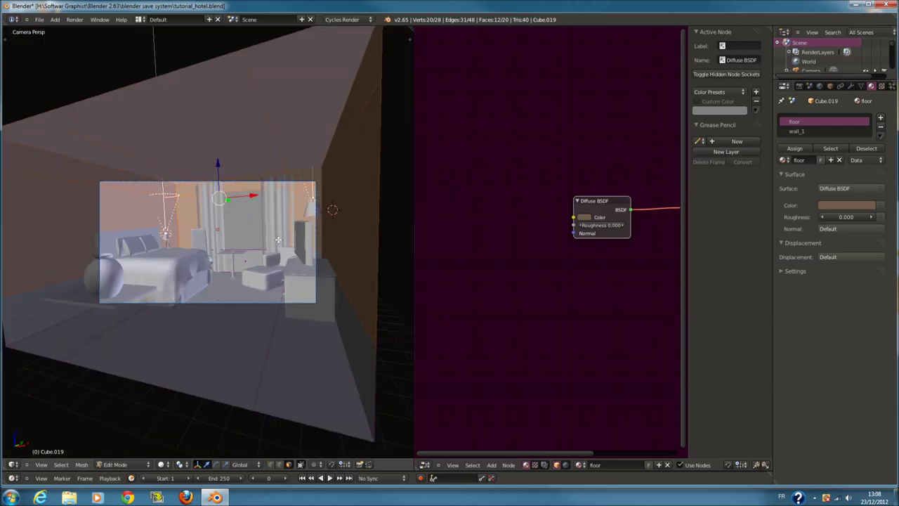
Make wall_1 the active material and change its Diffuse colour to a light tan beige
{"action": "left_click", "coordinate": [826, 130]}
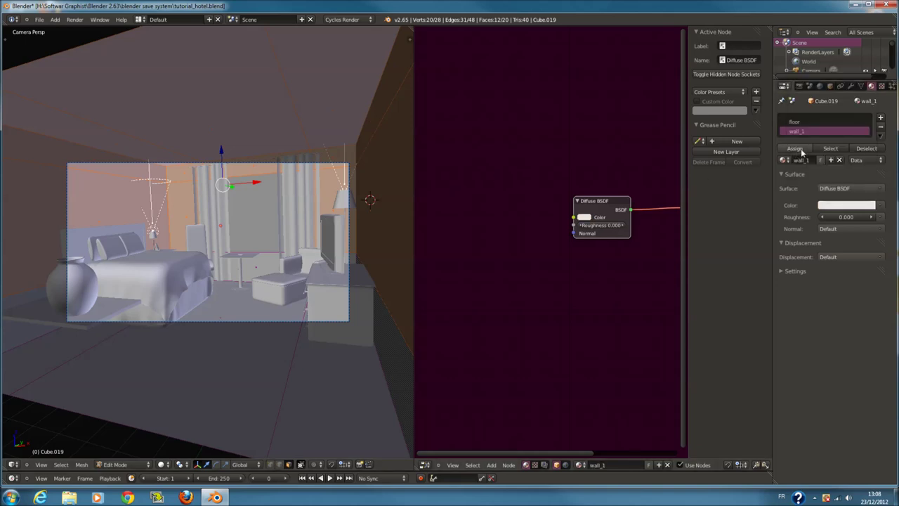
{"action": "left_click", "coordinate": [836, 208]}
{"action": "left_click_drag", "start_coordinate": [827, 103], "coordinate": [817, 121]}
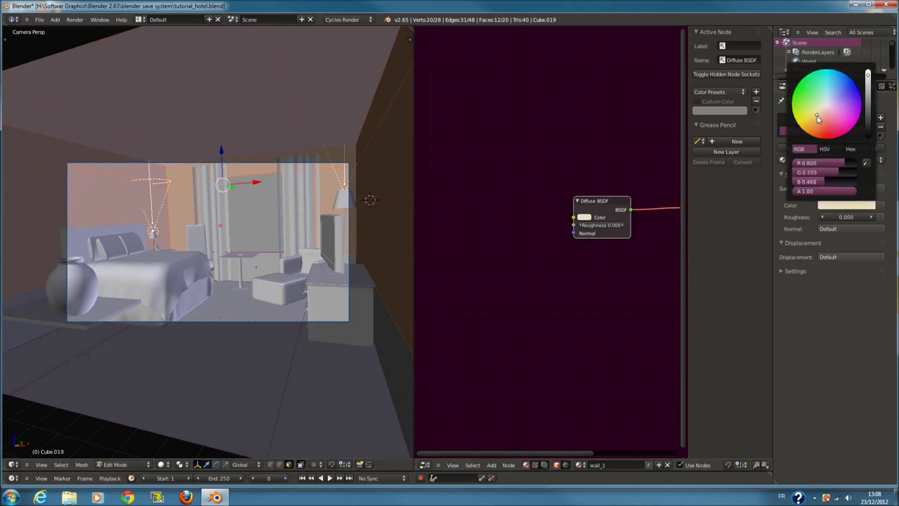
{"action": "left_click", "coordinate": [871, 93]}
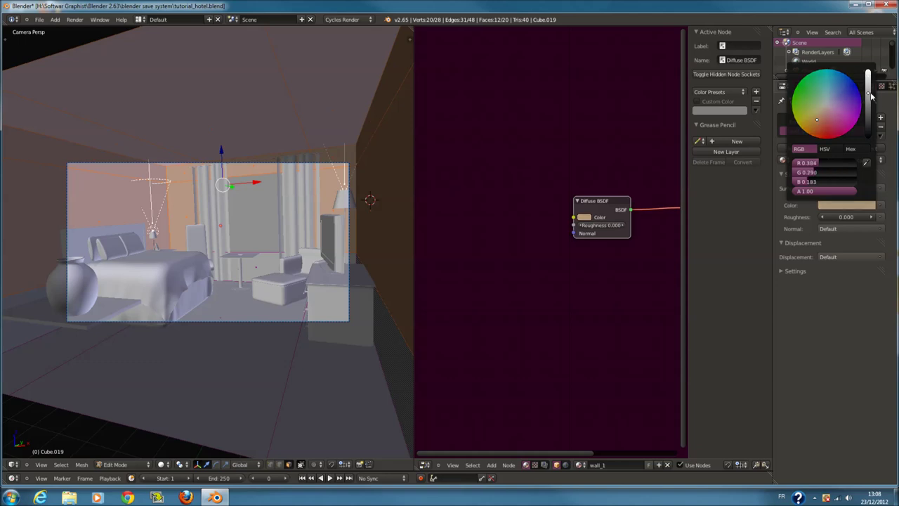
{"action": "scroll", "coordinate": [361, 289], "scroll_direction": "down", "scroll_amount": 2}
{"action": "scroll", "coordinate": [361, 290], "scroll_direction": "up", "scroll_amount": 2}
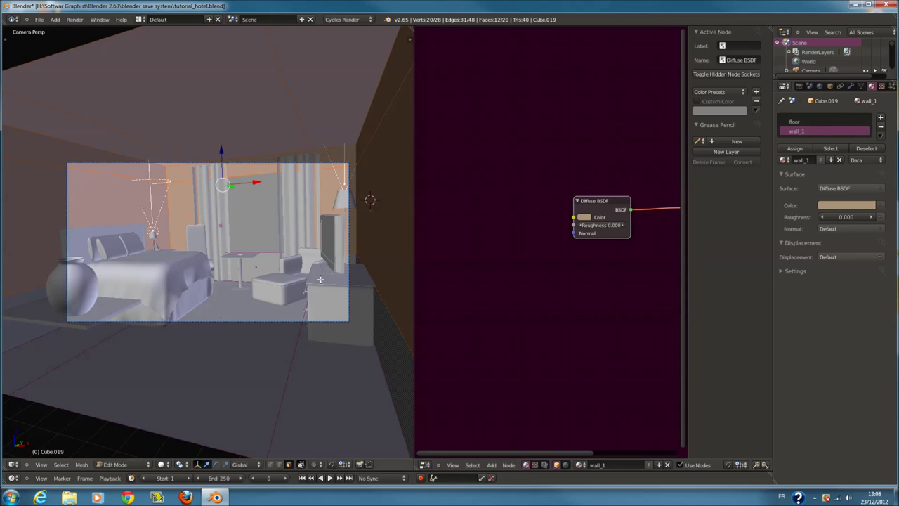
{"action": "key", "text": "Tab"}
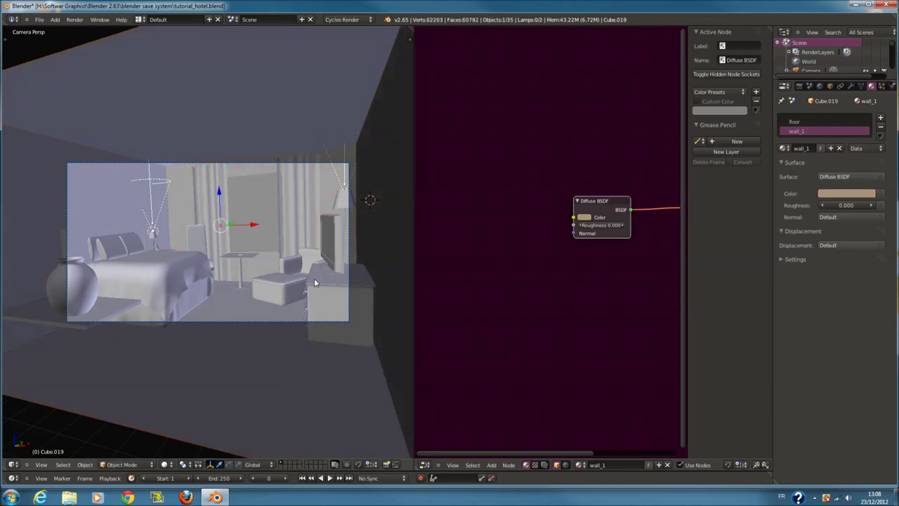
{"action": "key", "text": "Tab"}
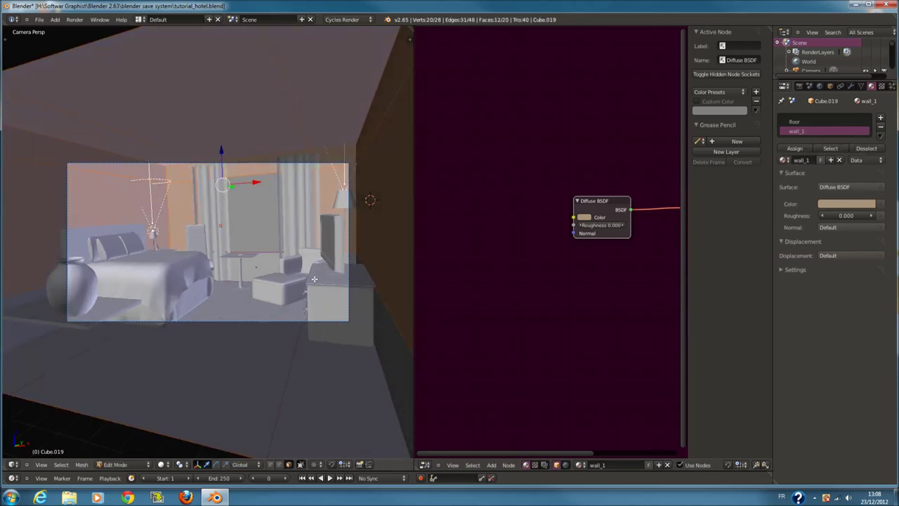
{"action": "key", "text": "KP_3"}
Circle-select the room's floor faces in wireframe, then return to the solid camera view
{"action": "key", "text": "z"}
{"action": "key", "text": "a"}
{"action": "key", "text": "c"}
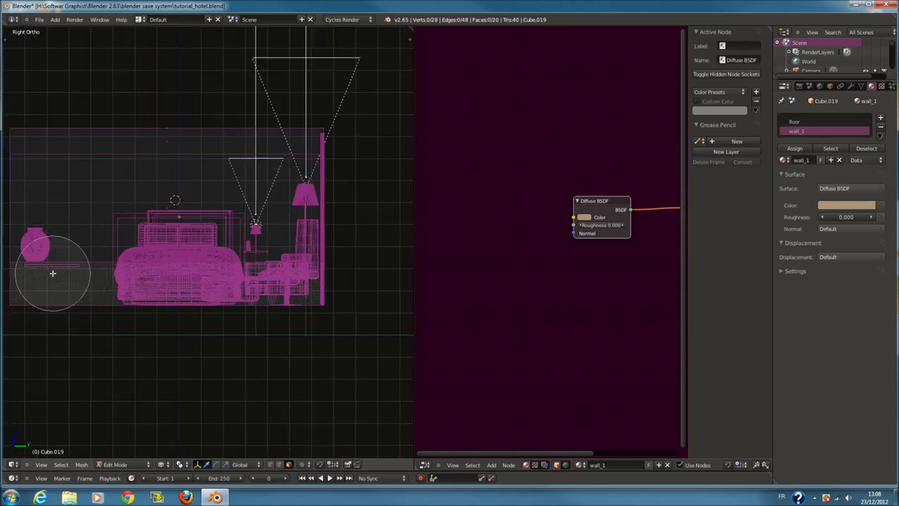
{"action": "left_click_drag", "start_coordinate": [52, 278], "coordinate": [331, 274]}
{"action": "right_click", "coordinate": [359, 274]}
{"action": "key", "text": "KP_0"}
{"action": "key", "text": "z"}
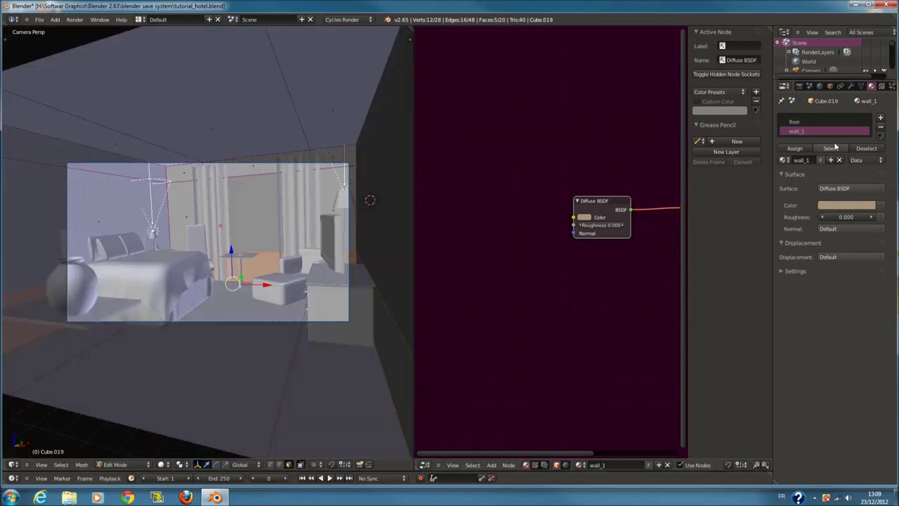
Add a third material slot with a new material named wall_2, coloured near-black
{"action": "left_click", "coordinate": [880, 118]}
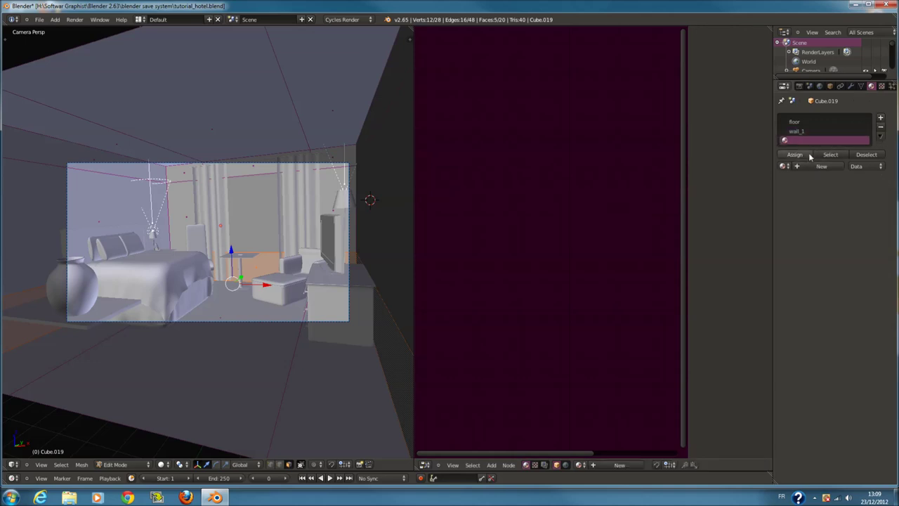
{"action": "left_click", "coordinate": [809, 166]}
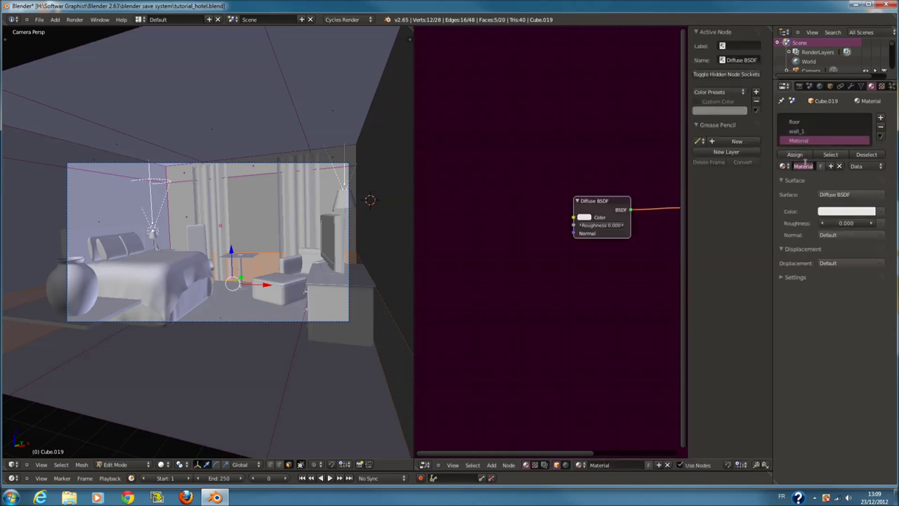
{"action": "type", "text": "2"}
{"action": "key", "text": "Return"}
{"action": "left_click", "coordinate": [846, 211]}
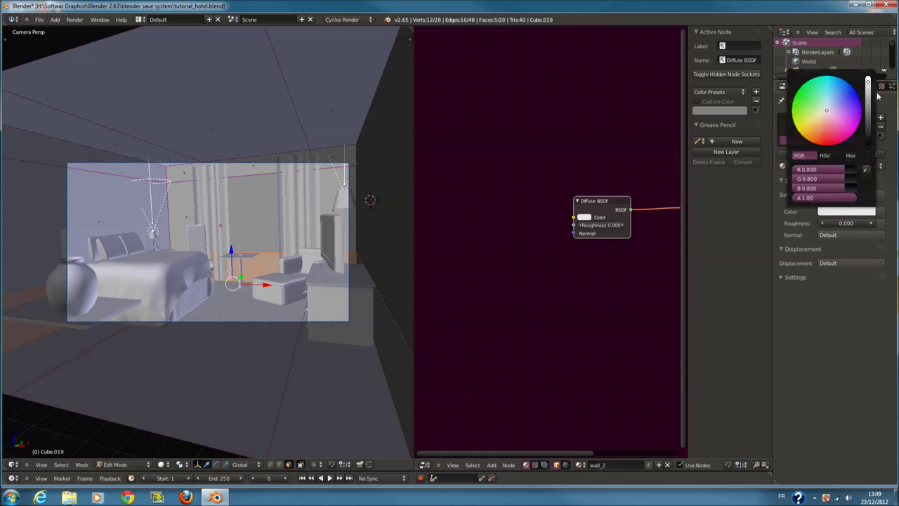
{"action": "left_click", "coordinate": [863, 218]}
{"action": "left_click_drag", "start_coordinate": [868, 128], "coordinate": [874, 144]}
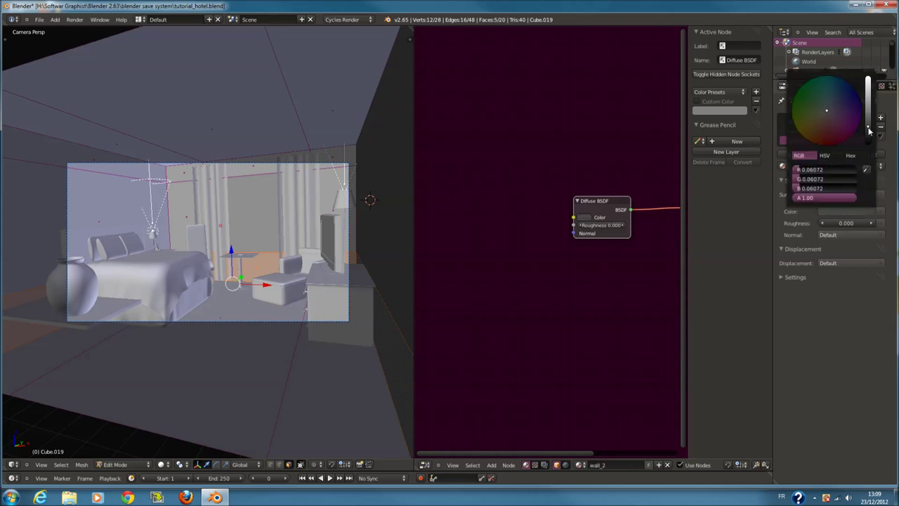
Leave Edit Mode and preview the scene with Cycles rendered shading
{"action": "key", "text": "Tab"}
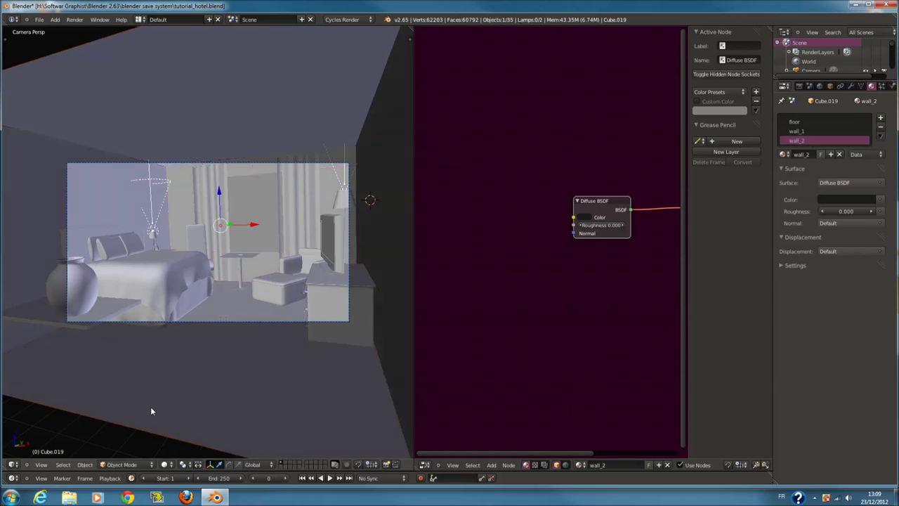
{"action": "left_click", "coordinate": [167, 464]}
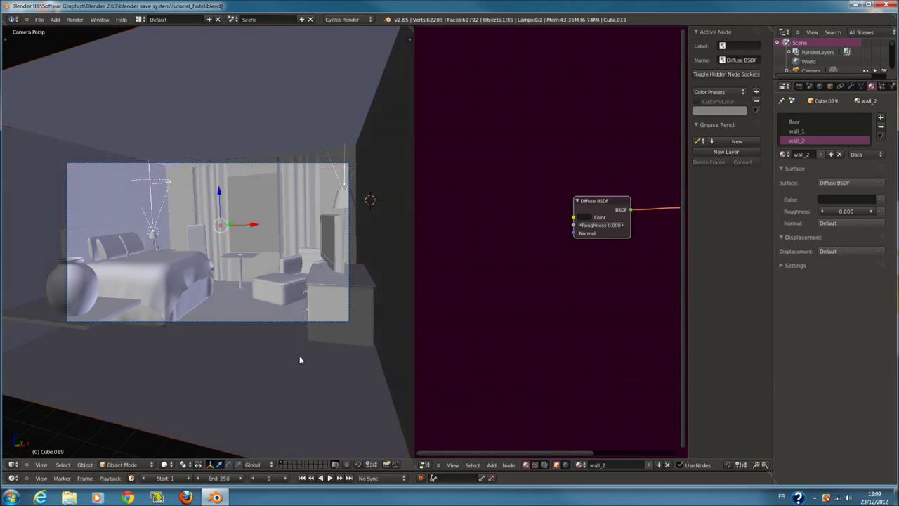
{"action": "left_click", "coordinate": [166, 464]}
{"action": "left_click", "coordinate": [184, 406]}
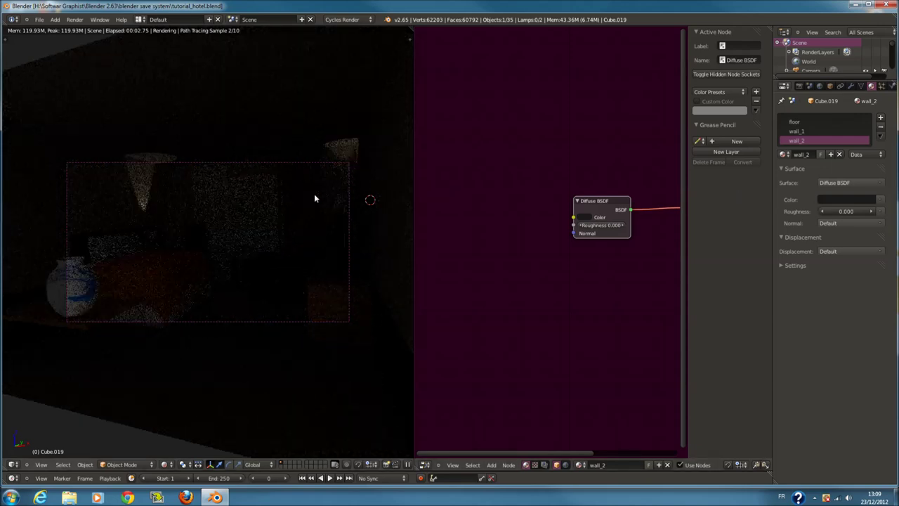
Switch the viewport from rendered to solid, then select the coverlet in wireframe to show its material nodes
{"action": "left_click", "coordinate": [167, 465]}
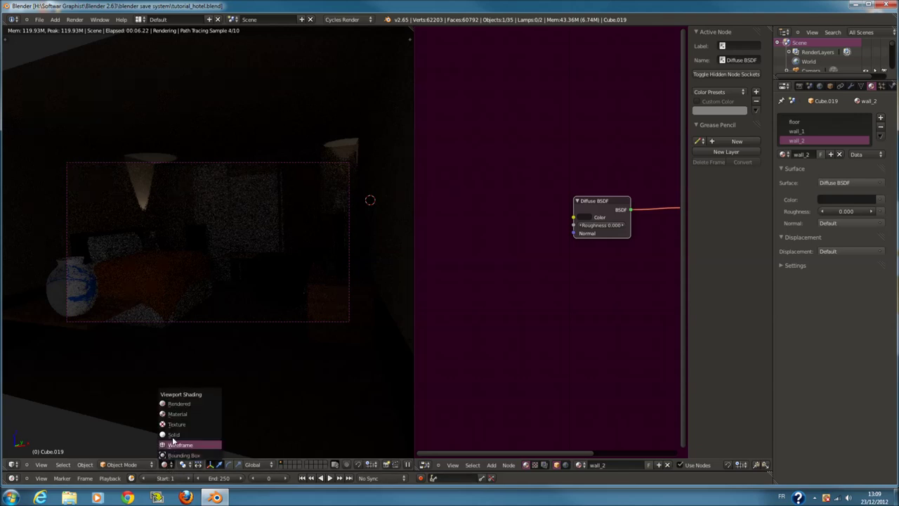
{"action": "left_click", "coordinate": [168, 434]}
{"action": "right_click", "coordinate": [179, 328]}
{"action": "scroll", "coordinate": [534, 250], "scroll_direction": "down", "scroll_amount": 2}
{"action": "scroll", "coordinate": [520, 253], "scroll_direction": "up", "scroll_amount": 1}
{"action": "key", "text": "z"}
{"action": "key", "text": "z"}
{"action": "key", "text": "z"}
{"action": "right_click", "coordinate": [133, 322]}
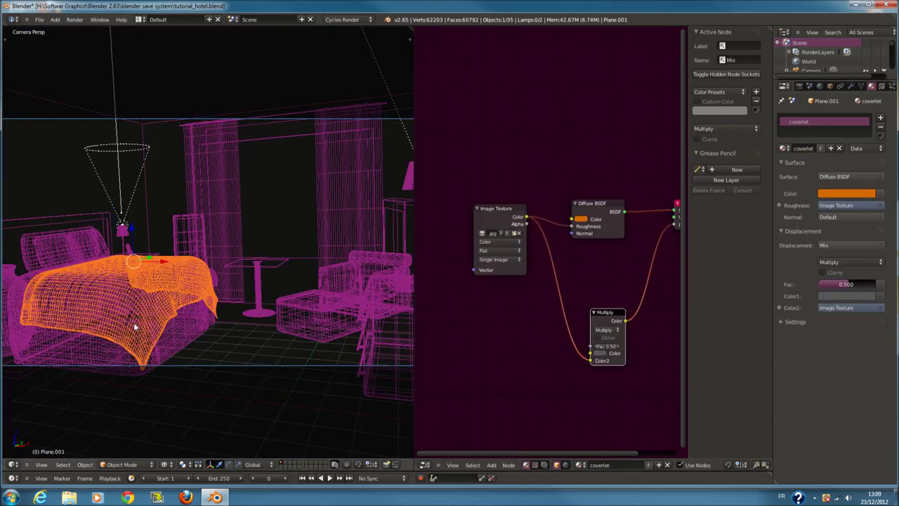
Add an Image Texture with a .jpg image to the coverlet_1 material, driving Diffuse roughness
{"action": "right_click", "coordinate": [149, 335]}
{"action": "right_click", "coordinate": [166, 325]}
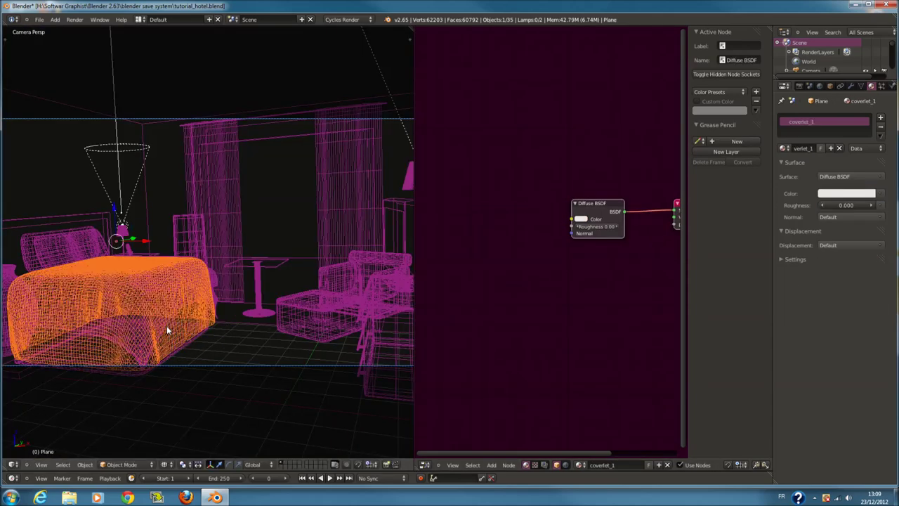
{"action": "key", "text": "z"}
{"action": "key", "text": "shift+a"}
{"action": "left_click", "coordinate": [548, 258]}
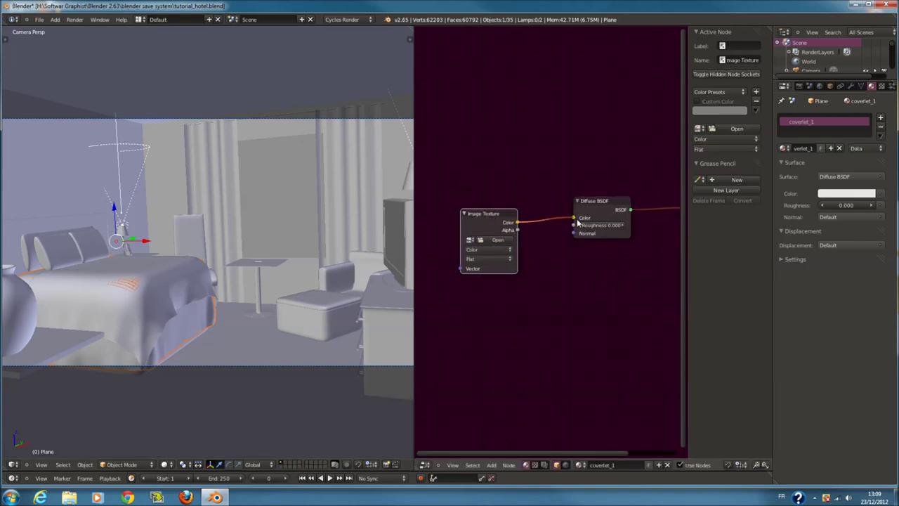
{"action": "left_click_drag", "start_coordinate": [541, 226], "coordinate": [574, 225]}
{"action": "left_click", "coordinate": [470, 240]}
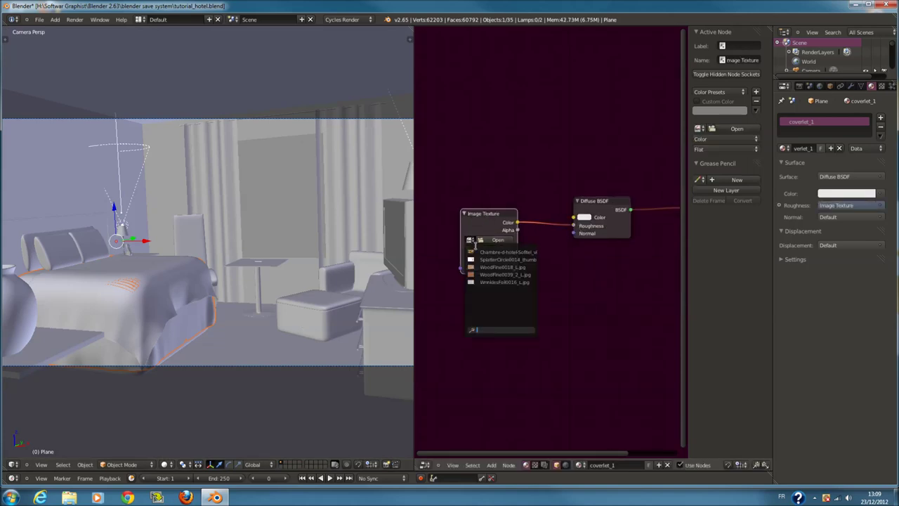
{"action": "left_click", "coordinate": [500, 281]}
Darken the coverlet Diffuse colour to about 0.6 grey, then edit the headboard mesh
{"action": "left_click", "coordinate": [587, 217]}
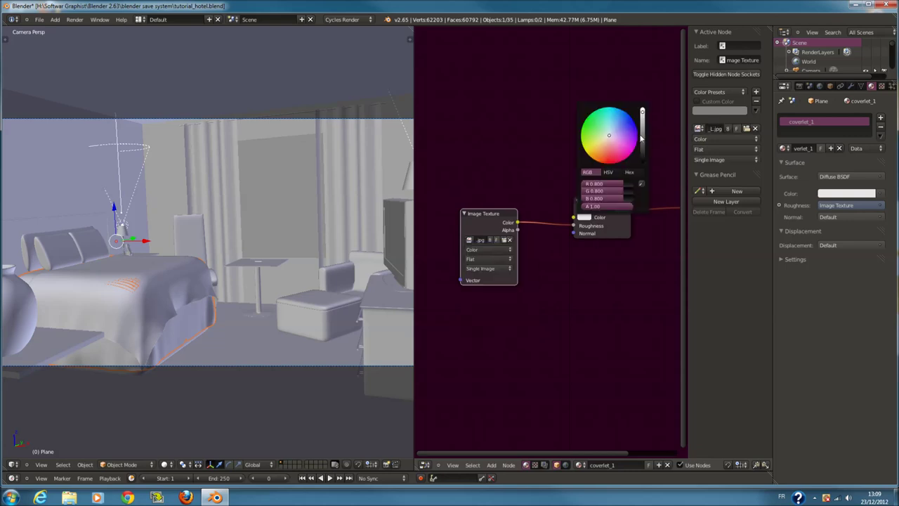
{"action": "left_click_drag", "start_coordinate": [642, 116], "coordinate": [642, 120]}
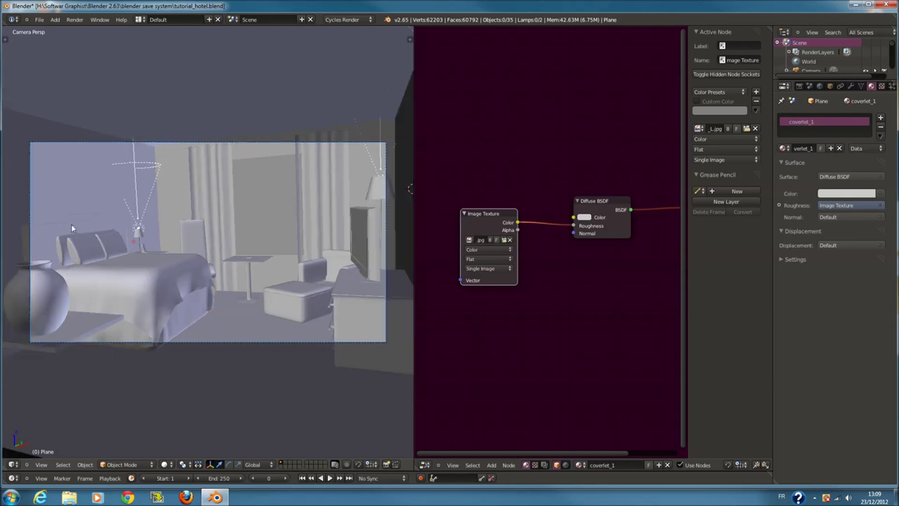
{"action": "right_click", "coordinate": [71, 226]}
{"action": "key", "text": "Tab"}
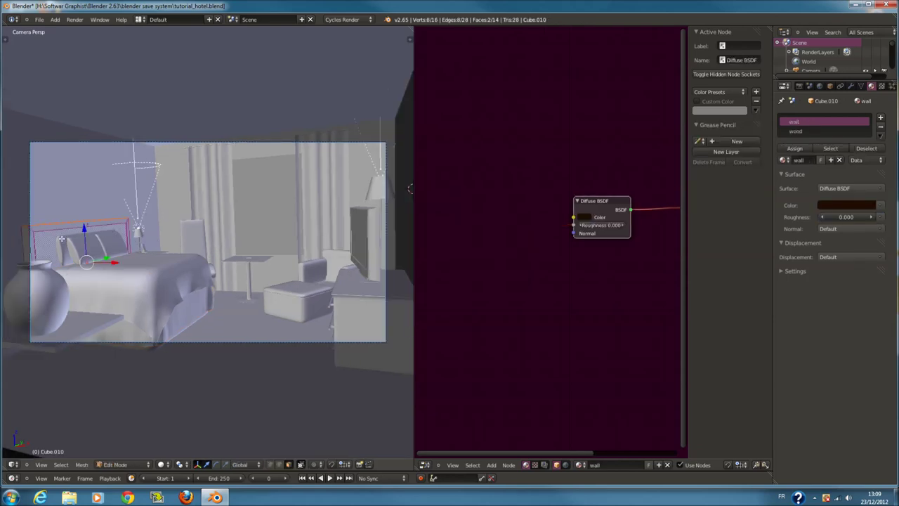
Return to Object Mode and select the window plane from the camera view
{"action": "key", "text": "Tab"}
{"action": "key", "text": "a"}
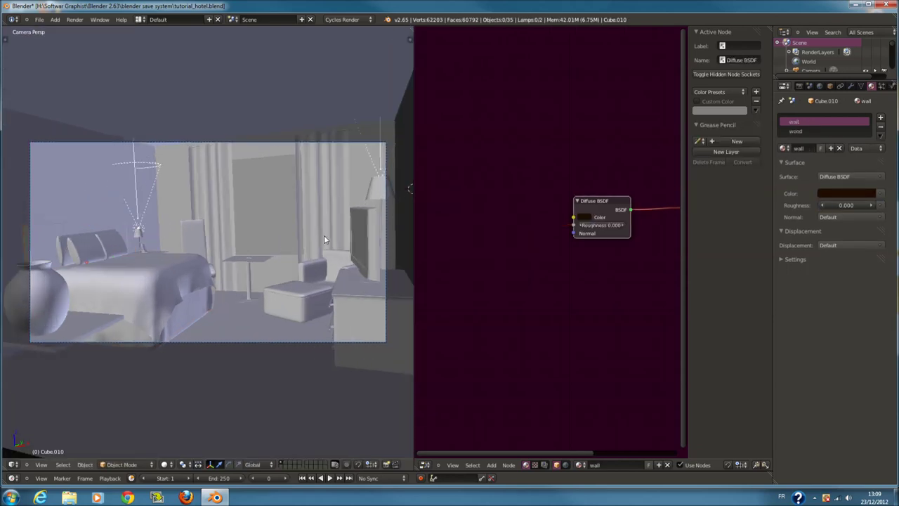
{"action": "key", "text": "KP_7"}
{"action": "scroll", "coordinate": [327, 236], "scroll_direction": "down", "scroll_amount": 3}
{"action": "key", "text": "z"}
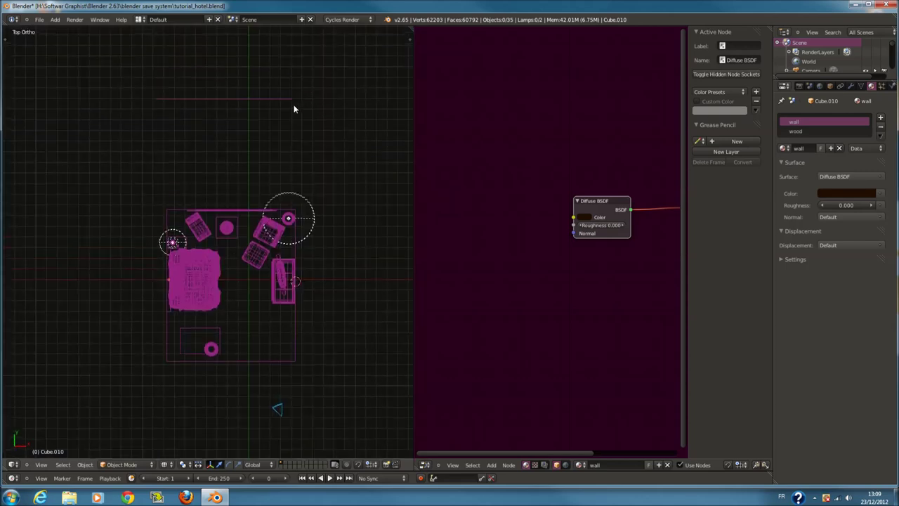
{"action": "key", "text": "KP_0"}
{"action": "key", "text": "z"}
{"action": "right_click", "coordinate": [260, 211]}
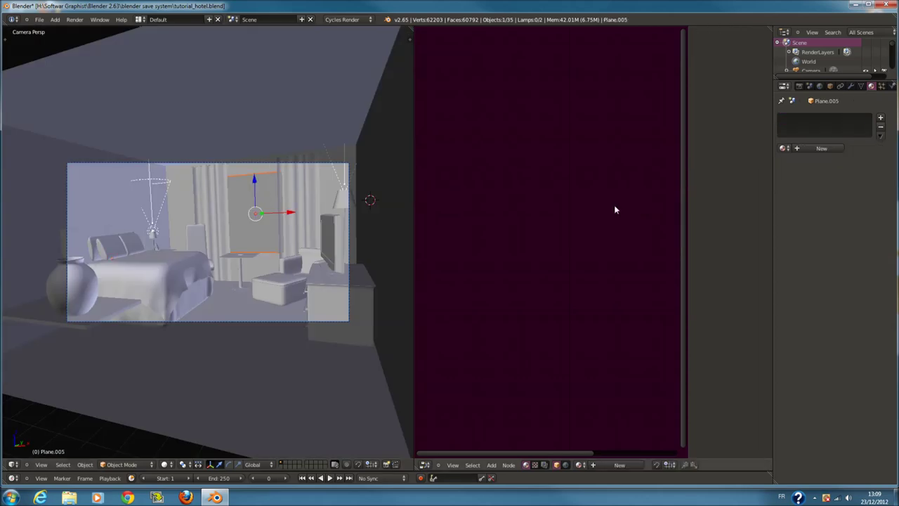
Give the window plane a new material and insert a Mix Shader on its Diffuse-to-output link
{"action": "left_click", "coordinate": [821, 148]}
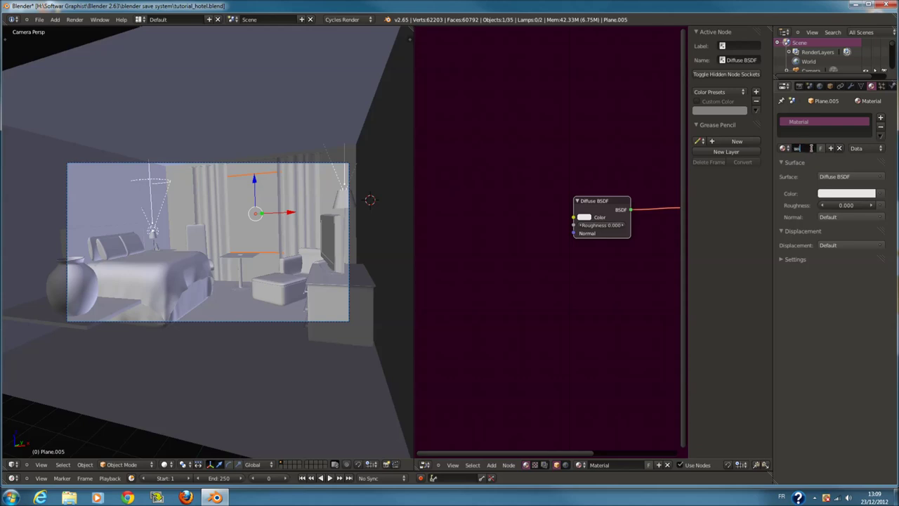
{"action": "middle_click_drag", "start_coordinate": [531, 231], "coordinate": [358, 236]}
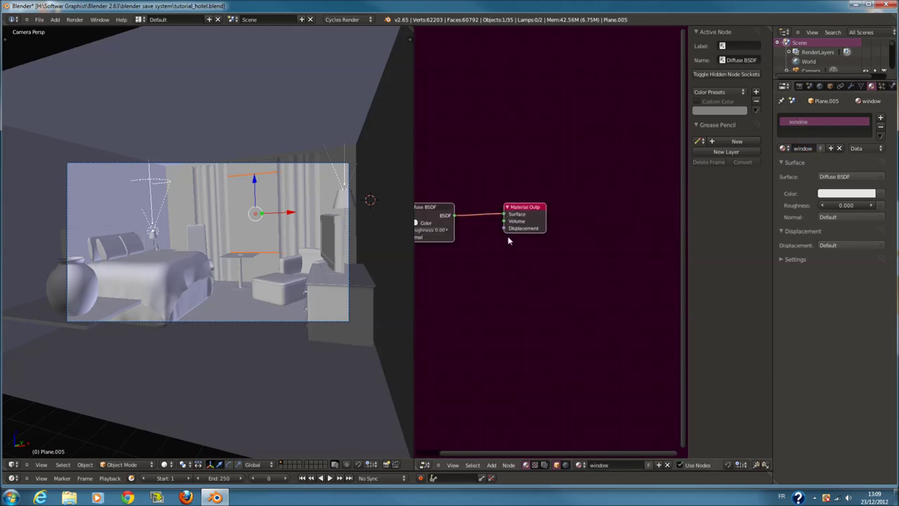
{"action": "left_click_drag", "start_coordinate": [527, 218], "coordinate": [597, 205]}
{"action": "key", "text": "shift+a"}
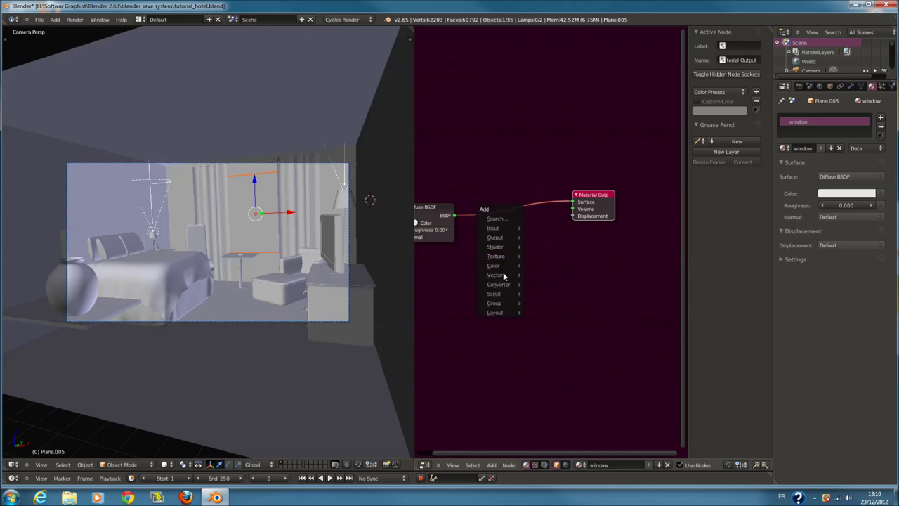
{"action": "mouse_move", "coordinate": [496, 256]}
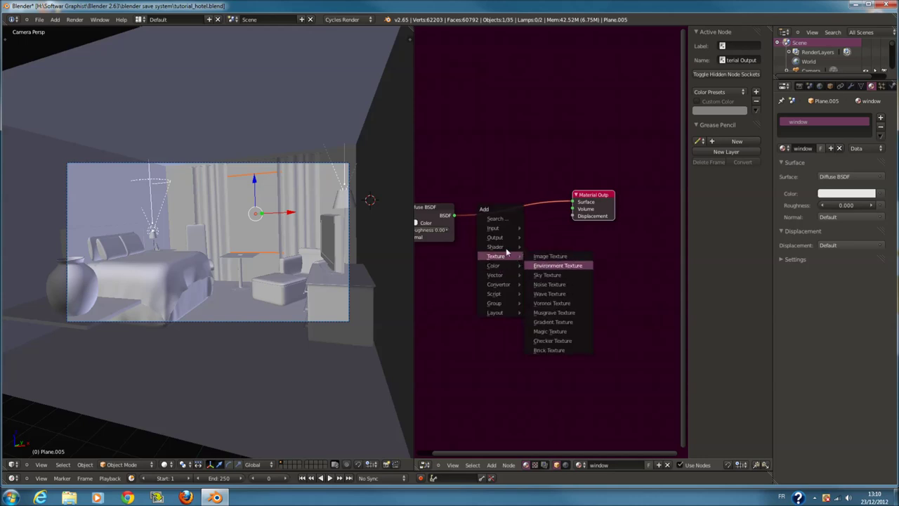
{"action": "left_click", "coordinate": [571, 360]}
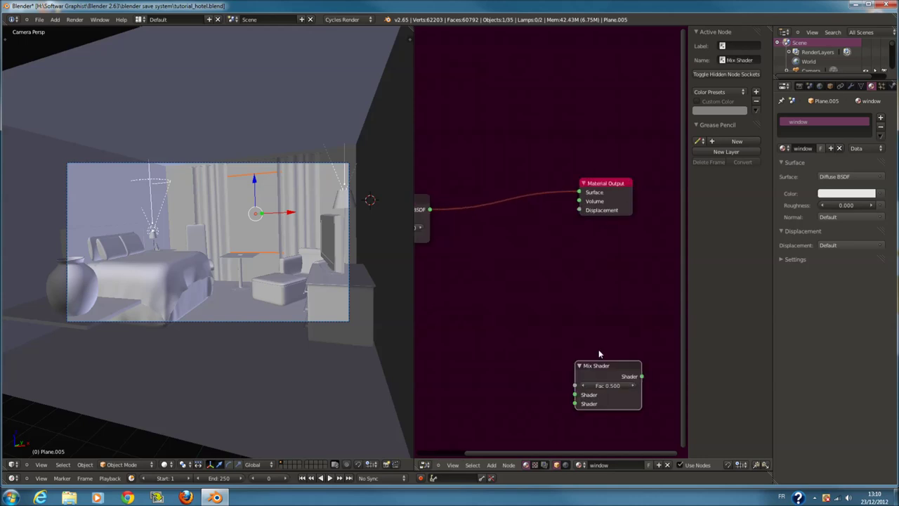
{"action": "left_click", "coordinate": [492, 193]}
{"action": "middle_click_drag", "start_coordinate": [422, 244], "coordinate": [569, 251]}
Add a Refraction BSDF, delete the Diffuse BSDF, and connect Refraction directly to the output Surface
{"action": "key", "text": "shift+a"}
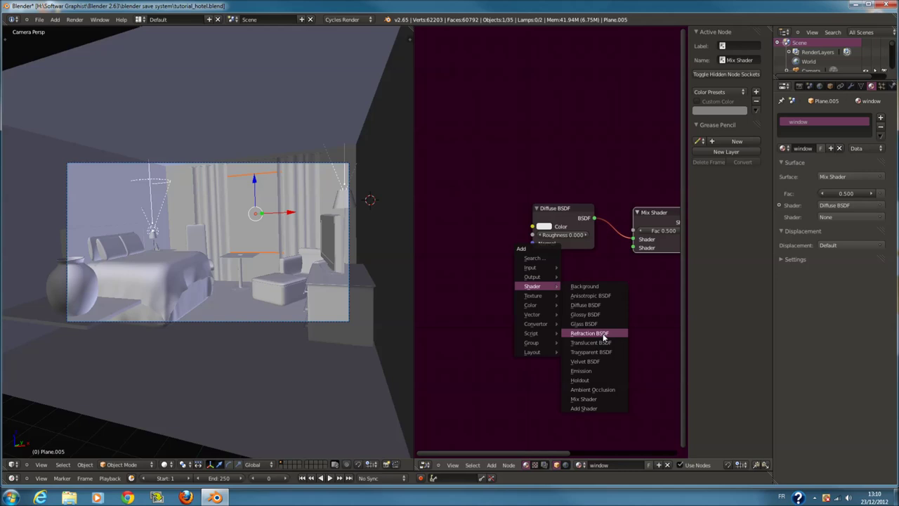
{"action": "left_click", "coordinate": [603, 332]}
{"action": "left_click", "coordinate": [604, 336]}
{"action": "left_click_drag", "start_coordinate": [570, 220], "coordinate": [500, 218]}
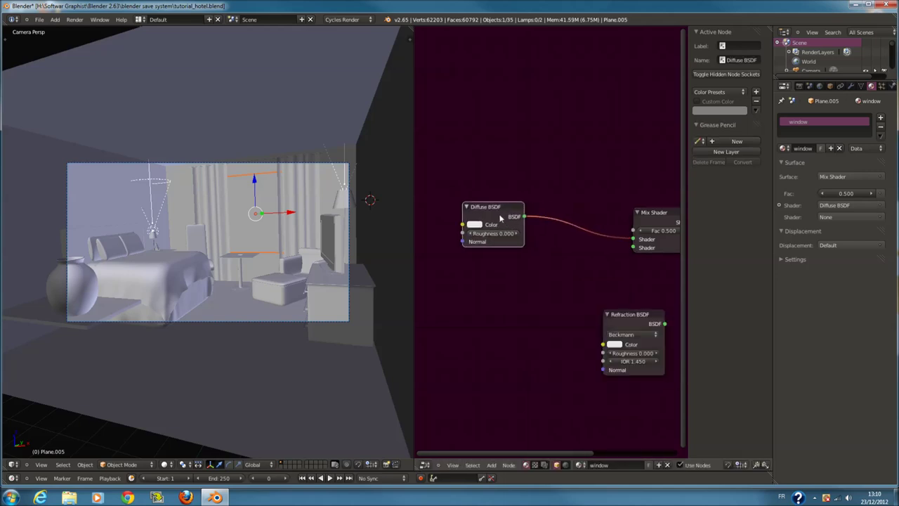
{"action": "key", "text": "x"}
{"action": "left_click_drag", "start_coordinate": [635, 329], "coordinate": [541, 242]}
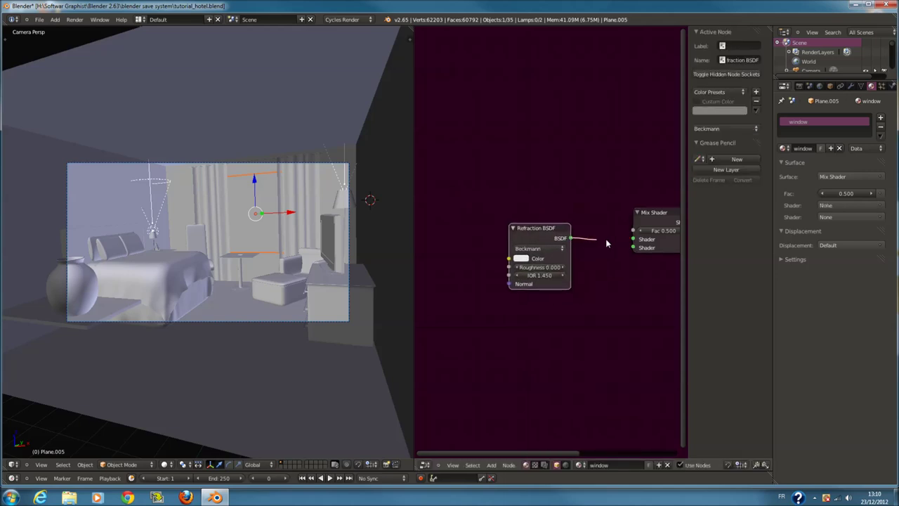
{"action": "left_click_drag", "start_coordinate": [636, 242], "coordinate": [635, 241]}
{"action": "middle_click_drag", "start_coordinate": [635, 241], "coordinate": [524, 264]}
{"action": "left_click_drag", "start_coordinate": [525, 254], "coordinate": [617, 221]}
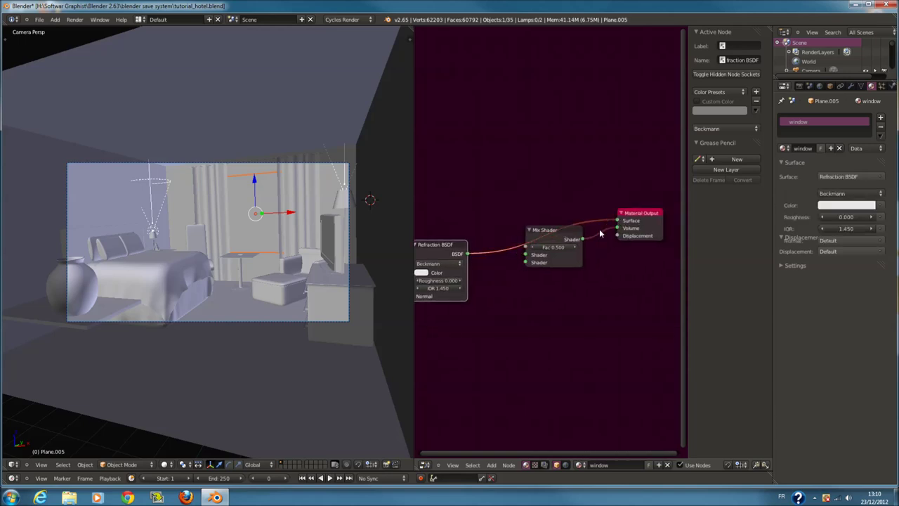
{"action": "left_click", "coordinate": [547, 229]}
Delete the Mix Shader and move the window plane to its own layer, viewed in rendered shading
{"action": "key", "text": "x"}
{"action": "key", "text": "m"}
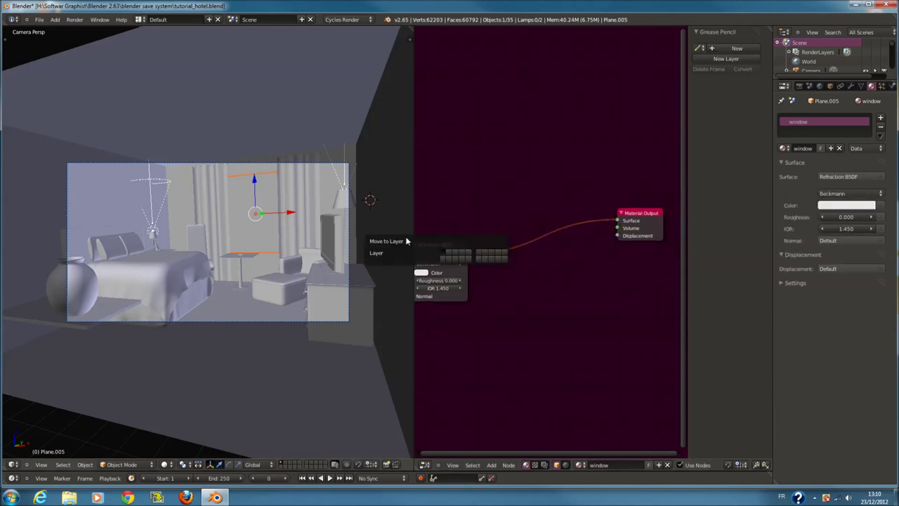
{"action": "left_click", "coordinate": [450, 255]}
{"action": "left_click", "coordinate": [287, 463]}
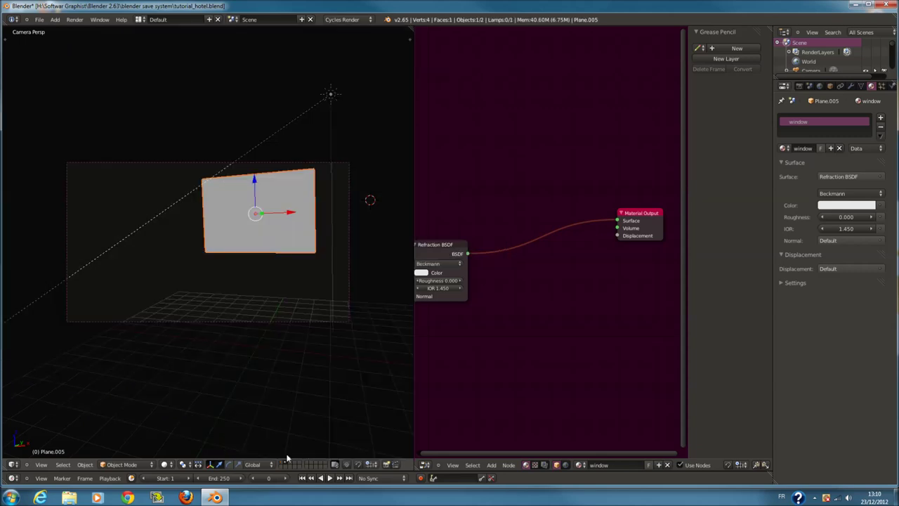
{"action": "middle_click_drag", "start_coordinate": [280, 457], "coordinate": [280, 311]}
{"action": "left_click", "coordinate": [164, 464]}
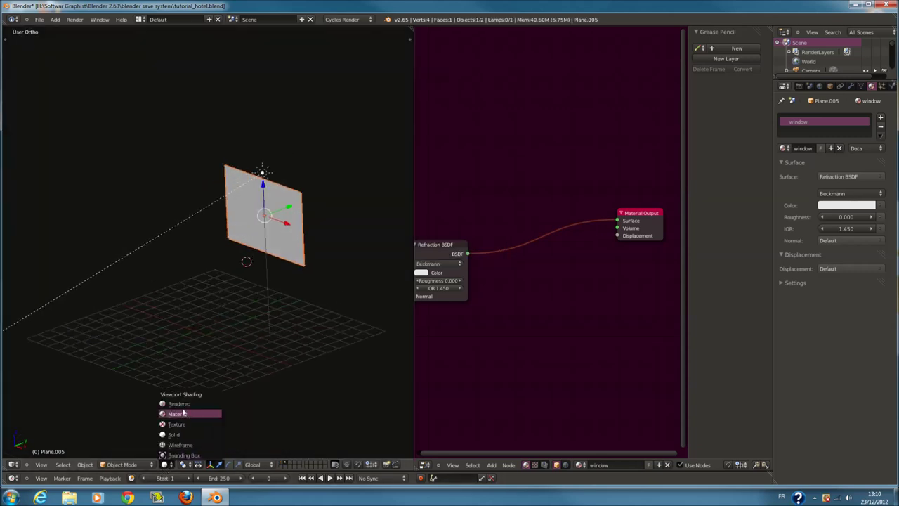
{"action": "left_click", "coordinate": [186, 413]}
Set the refraction IOR to 1.000 and add a test cube behind the glass
{"action": "middle_click_drag", "start_coordinate": [318, 246], "coordinate": [297, 251]}
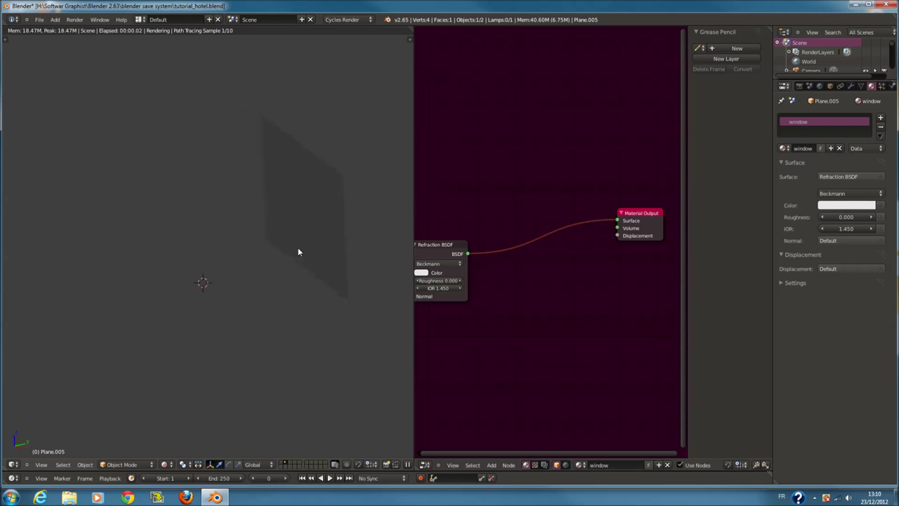
{"action": "scroll", "coordinate": [506, 303], "scroll_direction": "up", "scroll_amount": 2, "text": "ctrl"}
{"action": "scroll", "coordinate": [491, 291], "scroll_direction": "up", "scroll_amount": 1, "text": "ctrl"}
{"action": "left_click_drag", "start_coordinate": [492, 293], "coordinate": [305, 292]}
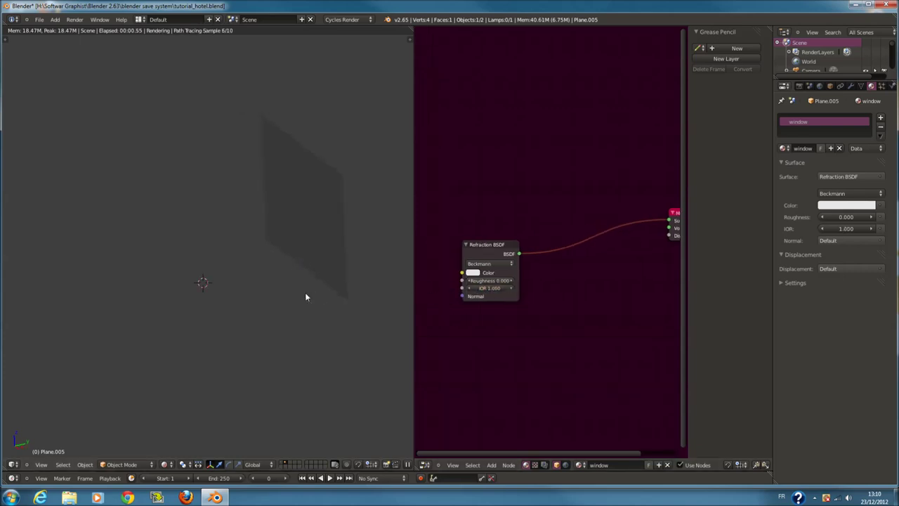
{"action": "mouse_move", "coordinate": [308, 293]}
{"action": "middle_mouse_down"}
{"action": "mouse_move", "coordinate": [338, 288]}
{"action": "mouse_move", "coordinate": [174, 247]}
{"action": "middle_mouse_up"}
{"action": "key", "text": "shift+a"}
{"action": "left_click", "coordinate": [372, 295]}
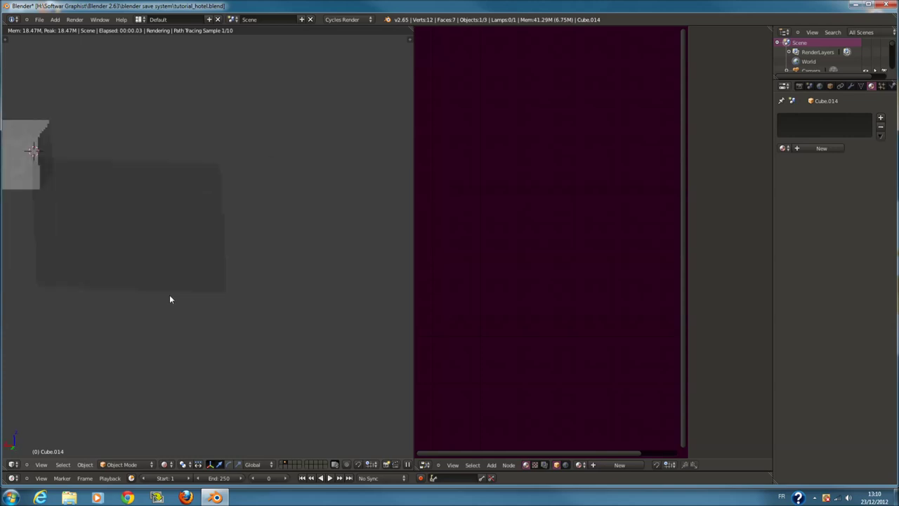
Make the refraction colour full white and leave roughness at 0.000
{"action": "right_click", "coordinate": [174, 248]}
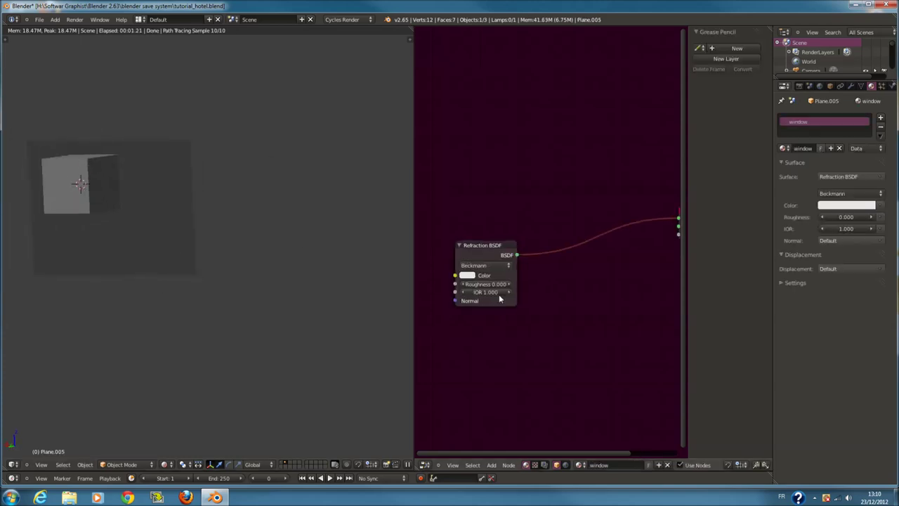
{"action": "left_click", "coordinate": [461, 278]}
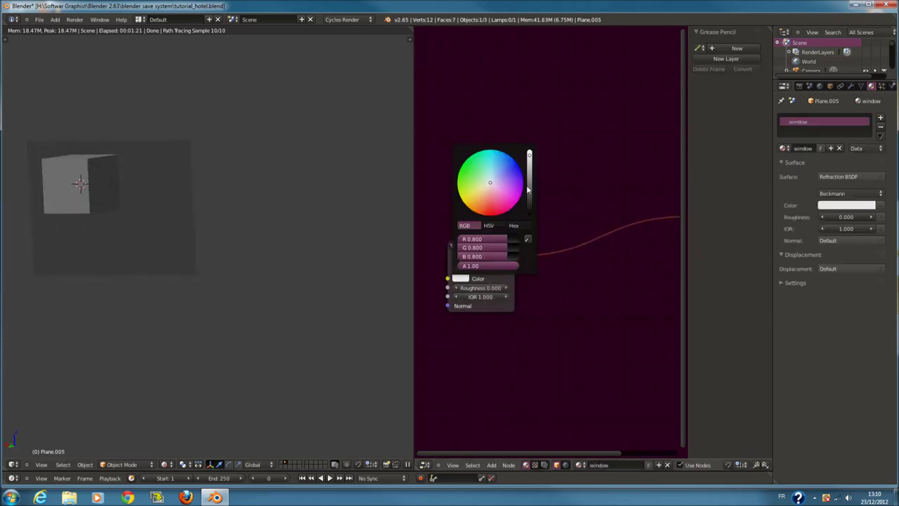
{"action": "mouse_move", "coordinate": [529, 171]}
{"action": "left_mouse_down"}
{"action": "mouse_move", "coordinate": [529, 212]}
{"action": "mouse_move", "coordinate": [529, 150]}
{"action": "left_mouse_up"}
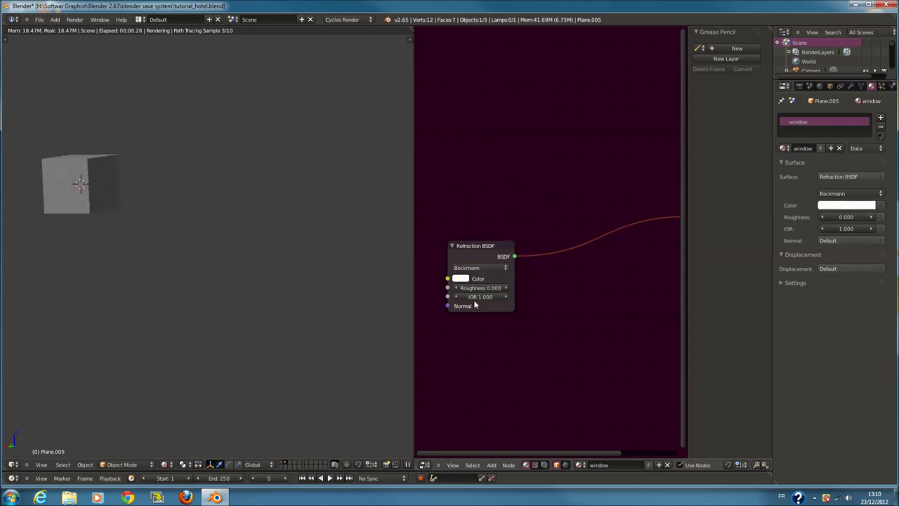
{"action": "left_click", "coordinate": [505, 288]}
{"action": "left_click_drag", "start_coordinate": [467, 289], "coordinate": [392, 291]}
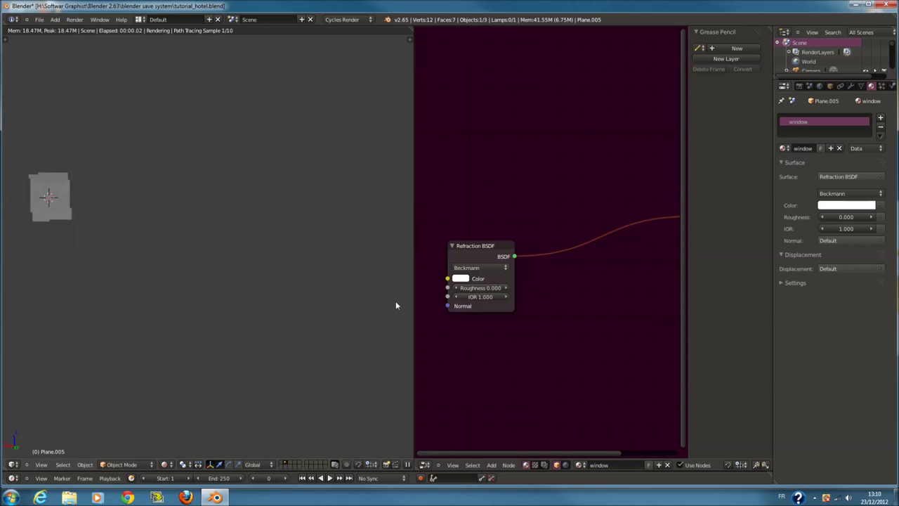
Reorient the view and switch the viewport back to the Cycles rendered preview
{"action": "key", "text": "shift+z"}
{"action": "key", "text": "z"}
{"action": "middle_click_drag", "start_coordinate": [309, 290], "coordinate": [259, 291]}
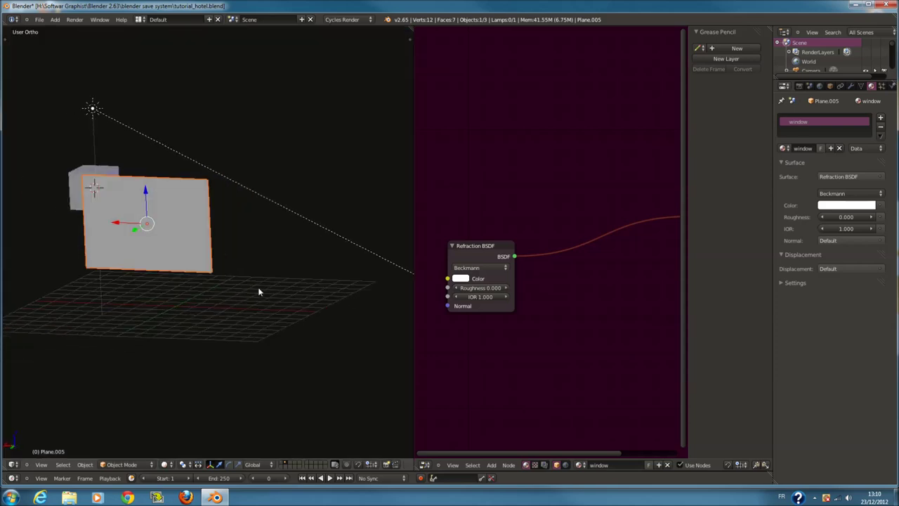
{"action": "left_click", "coordinate": [170, 463]}
{"action": "left_click", "coordinate": [188, 405]}
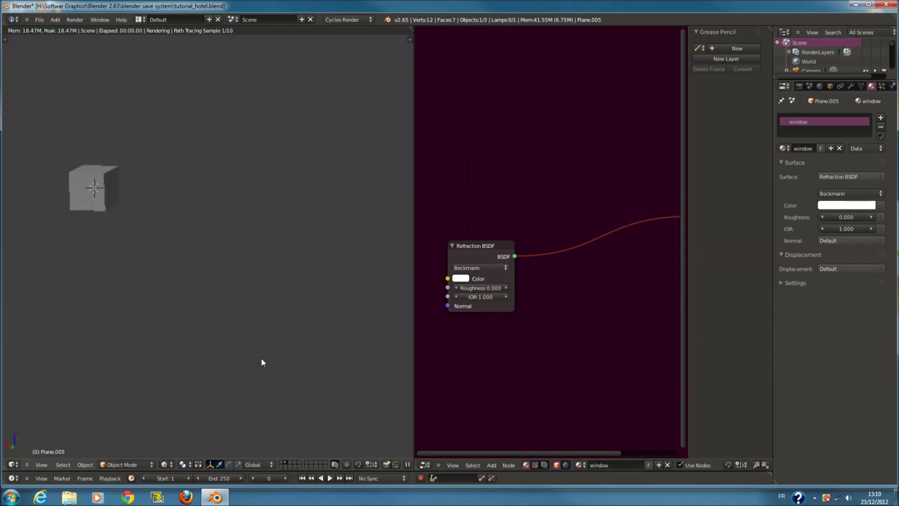
Test the window glass IOR at 1.400, then lower it to 1.100
{"action": "left_click", "coordinate": [505, 297]}
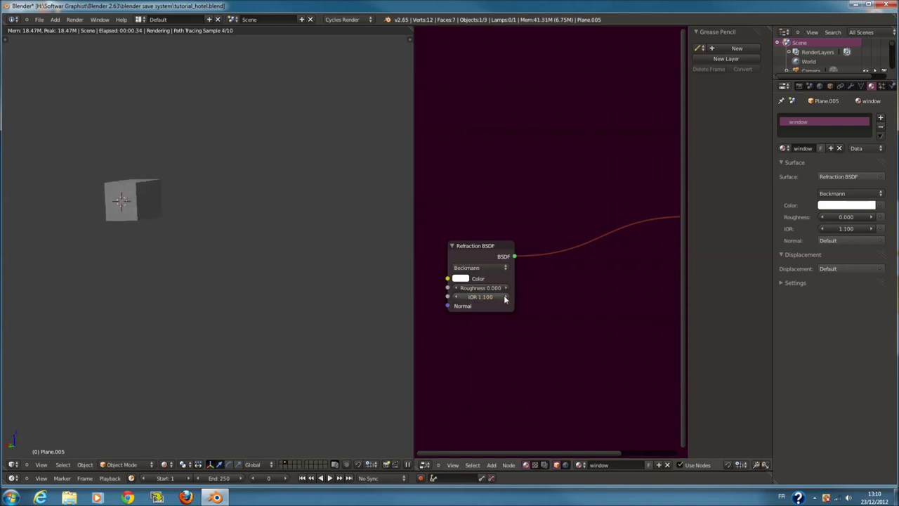
{"action": "left_click", "coordinate": [504, 297]}
{"action": "left_click", "coordinate": [504, 296]}
{"action": "left_click", "coordinate": [505, 296]}
{"action": "mouse_move", "coordinate": [336, 278]}
{"action": "middle_mouse_down"}
{"action": "mouse_move", "coordinate": [330, 284]}
{"action": "mouse_move", "coordinate": [357, 294]}
{"action": "mouse_move", "coordinate": [359, 287]}
{"action": "middle_mouse_up"}
{"action": "left_click", "coordinate": [455, 296]}
{"action": "left_click", "coordinate": [456, 297]}
{"action": "left_click", "coordinate": [456, 296]}
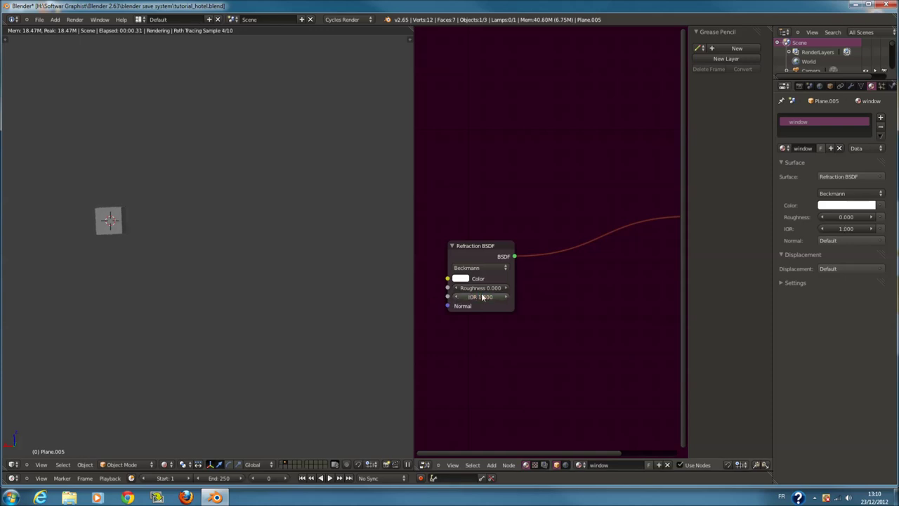
Settle the refraction roughness at 0.900 and the IOR back at 1.000
{"action": "left_click", "coordinate": [505, 288]}
{"action": "left_click", "coordinate": [505, 288]}
{"action": "left_click", "coordinate": [505, 288]}
{"action": "left_click", "coordinate": [505, 288]}
{"action": "left_click", "coordinate": [484, 288]}
{"action": "type", "text": "0"}
{"action": "key", "text": "Escape"}
{"action": "left_click", "coordinate": [484, 287]}
{"action": "type", "text": "1"}
{"action": "key", "text": "Return"}
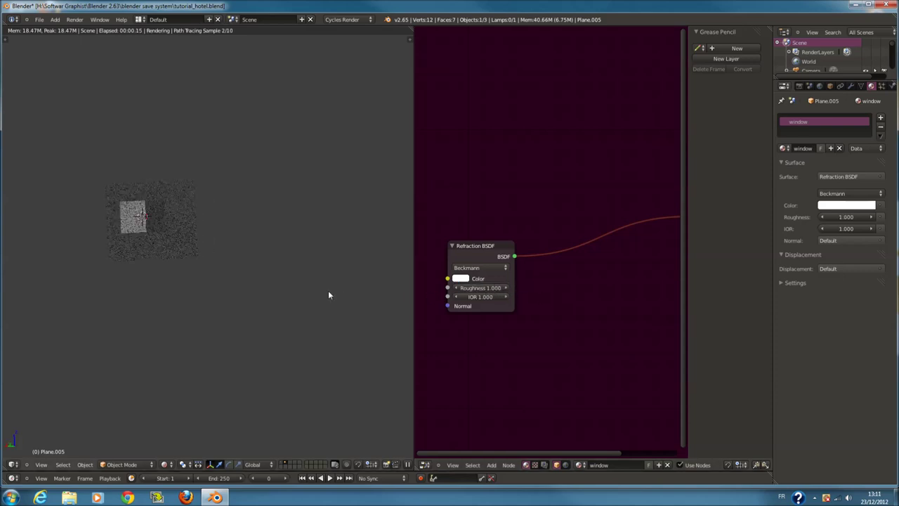
{"action": "left_click", "coordinate": [456, 288]}
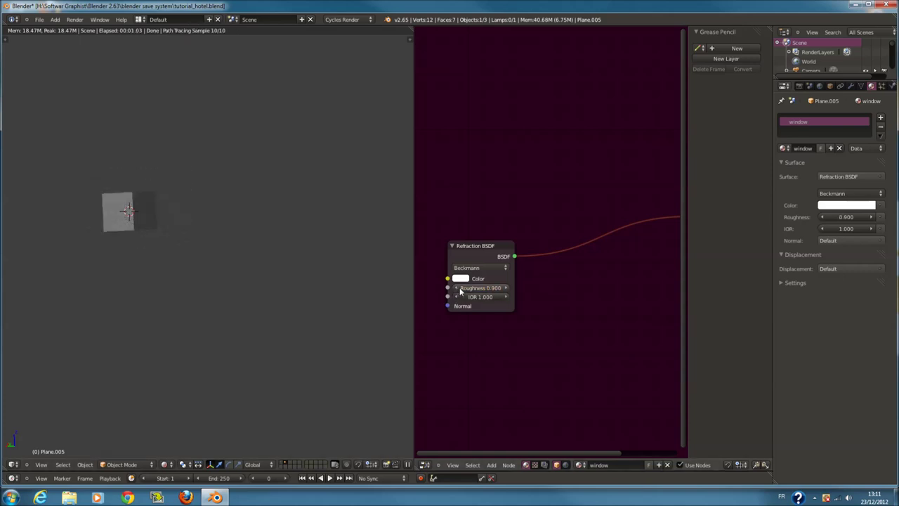
{"action": "left_click", "coordinate": [505, 299]}
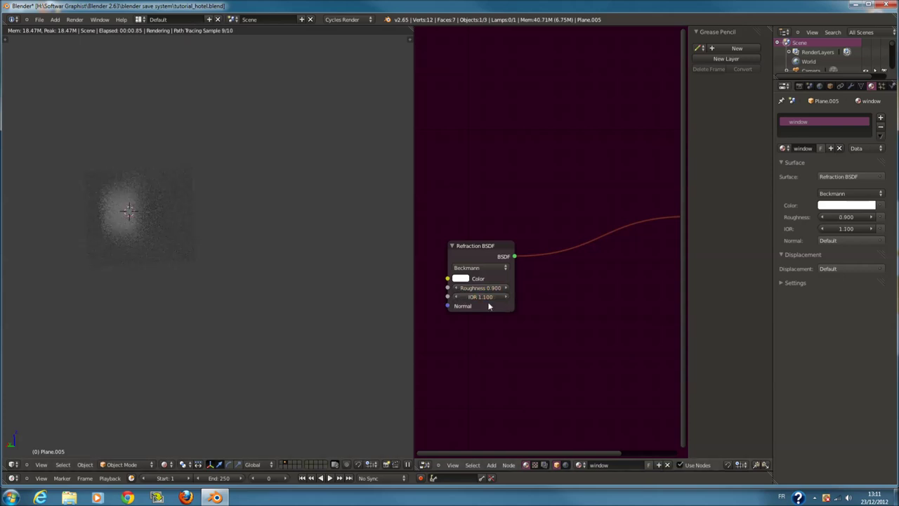
{"action": "left_click", "coordinate": [456, 297]}
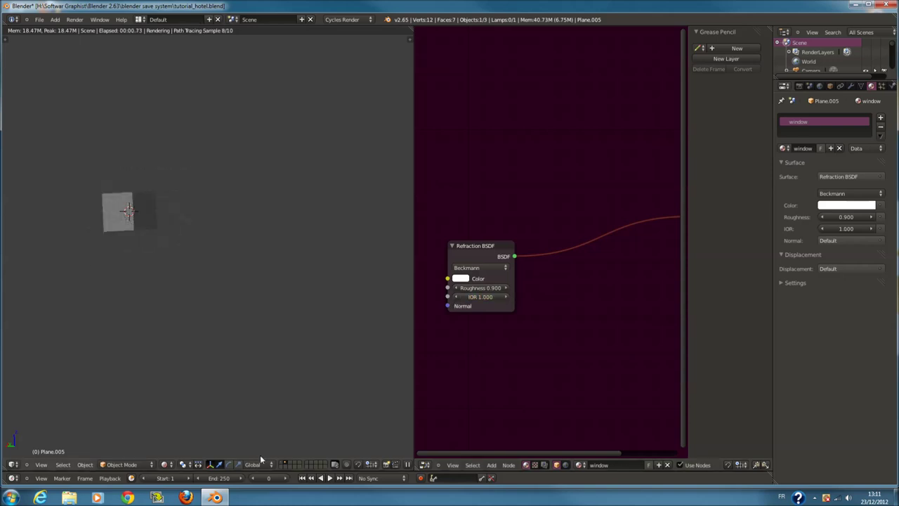
Return to solid shading, send the window plane to another layer, and delete the test cube
{"action": "left_click", "coordinate": [166, 464]}
{"action": "left_click", "coordinate": [194, 437]}
{"action": "middle_click_drag", "start_coordinate": [190, 367], "coordinate": [355, 383]}
{"action": "scroll", "coordinate": [355, 384], "scroll_direction": "up", "scroll_amount": 2}
{"action": "key", "text": "m"}
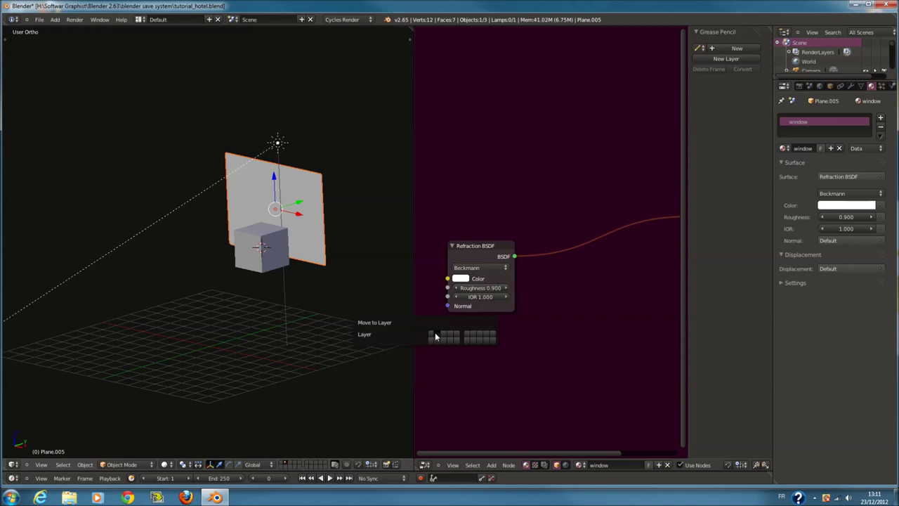
{"action": "left_click", "coordinate": [435, 337]}
{"action": "right_click", "coordinate": [261, 247]}
{"action": "key", "text": "x"}
{"action": "left_click", "coordinate": [265, 268]}
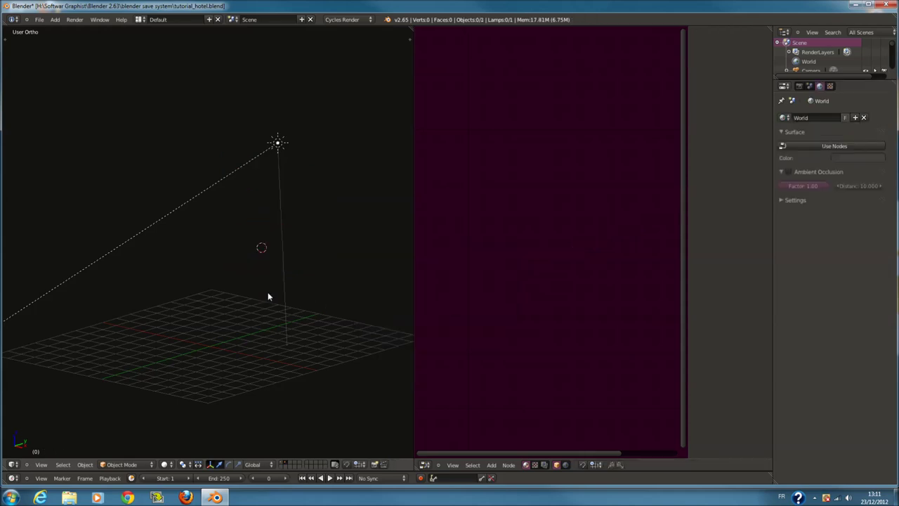
Select the backdrop plane Plane.004 and UV-unwrap it from a front wireframe view
{"action": "left_click", "coordinate": [283, 464]}
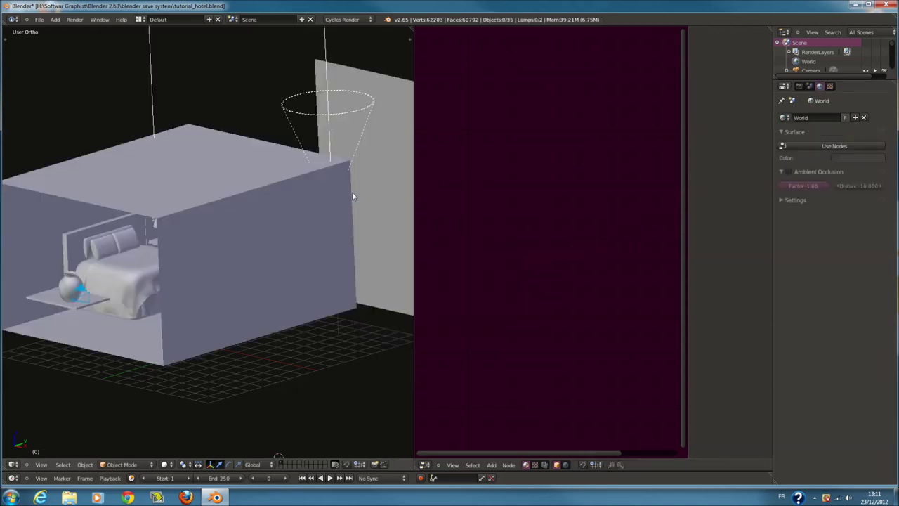
{"action": "right_click", "coordinate": [374, 184]}
{"action": "scroll", "coordinate": [376, 183], "scroll_direction": "down", "scroll_amount": 3}
{"action": "key", "text": "KP_1"}
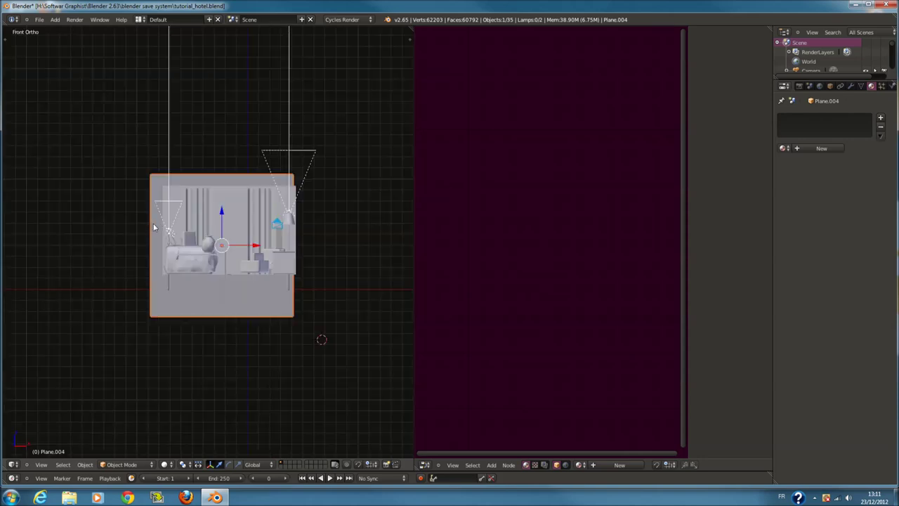
{"action": "key", "text": "z"}
{"action": "scroll", "coordinate": [239, 245], "scroll_direction": "up", "scroll_amount": 2}
{"action": "key", "text": "Tab"}
{"action": "key", "text": "u"}
{"action": "left_click", "coordinate": [273, 288]}
{"action": "key", "text": "Tab"}
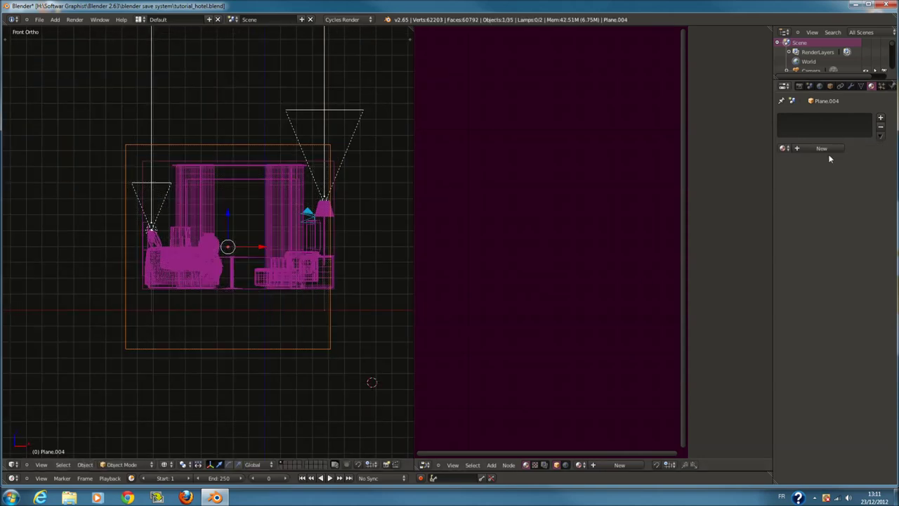
Give Plane.004 a new renamed material with an Image Texture driving Diffuse Color
{"action": "left_click", "coordinate": [822, 148]}
{"action": "left_click", "coordinate": [808, 149]}
{"action": "type", "text": "building"}
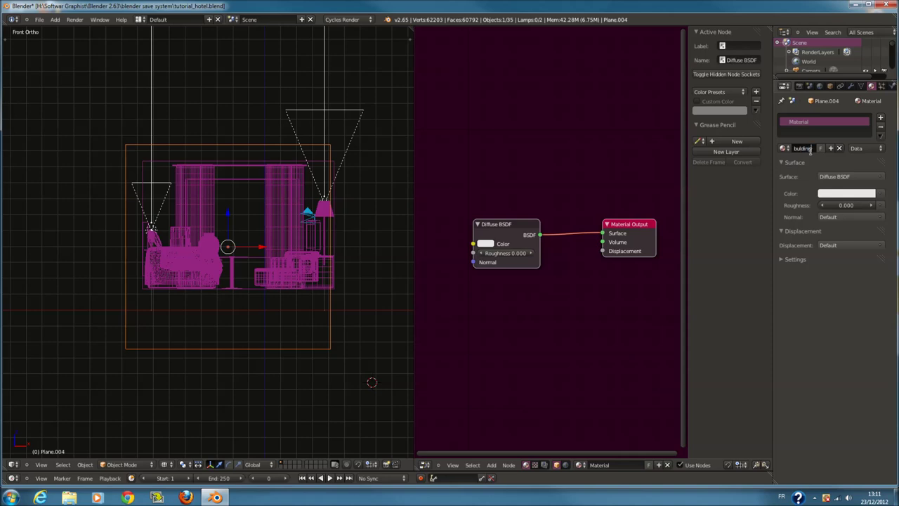
{"action": "key", "text": "Return"}
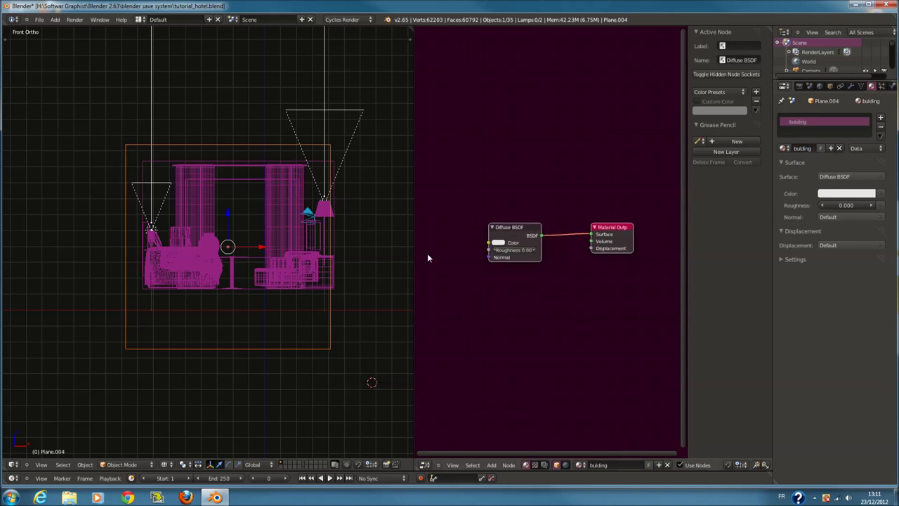
{"action": "middle_click_drag", "start_coordinate": [423, 261], "coordinate": [503, 248]}
{"action": "key", "text": "shift+a"}
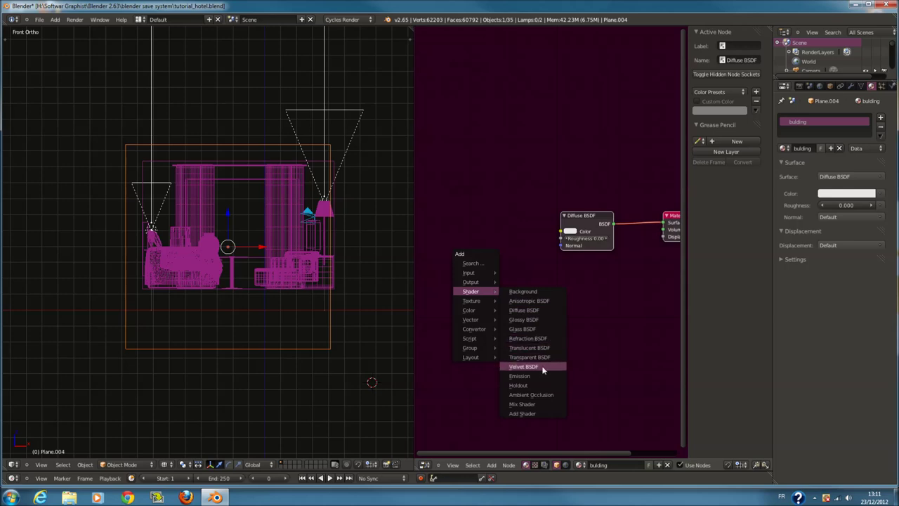
{"action": "mouse_move", "coordinate": [471, 300]}
{"action": "left_click", "coordinate": [532, 301]}
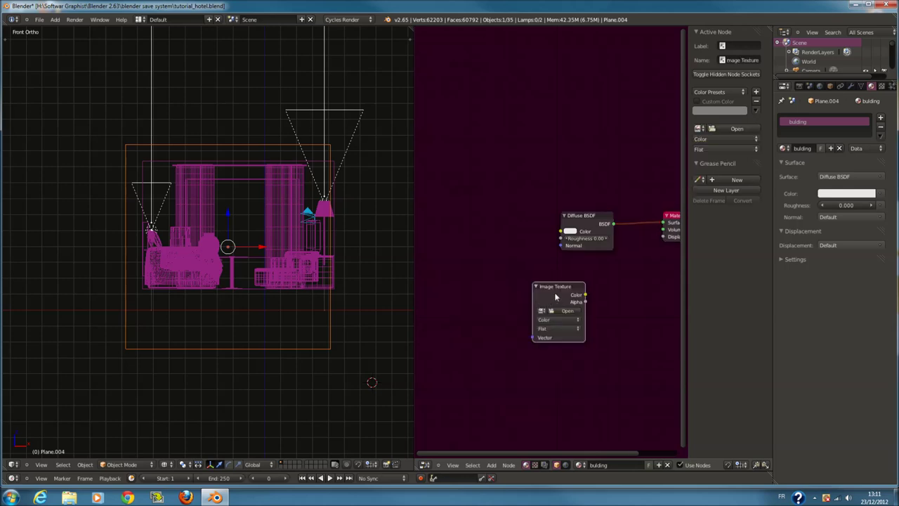
{"action": "left_click", "coordinate": [520, 244]}
{"action": "left_click_drag", "start_coordinate": [516, 236], "coordinate": [567, 233]}
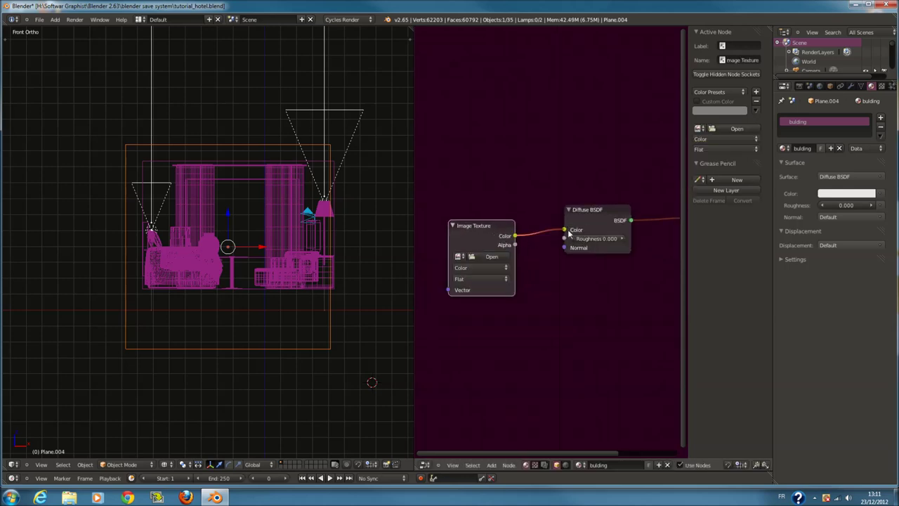
{"action": "left_click", "coordinate": [492, 257]}
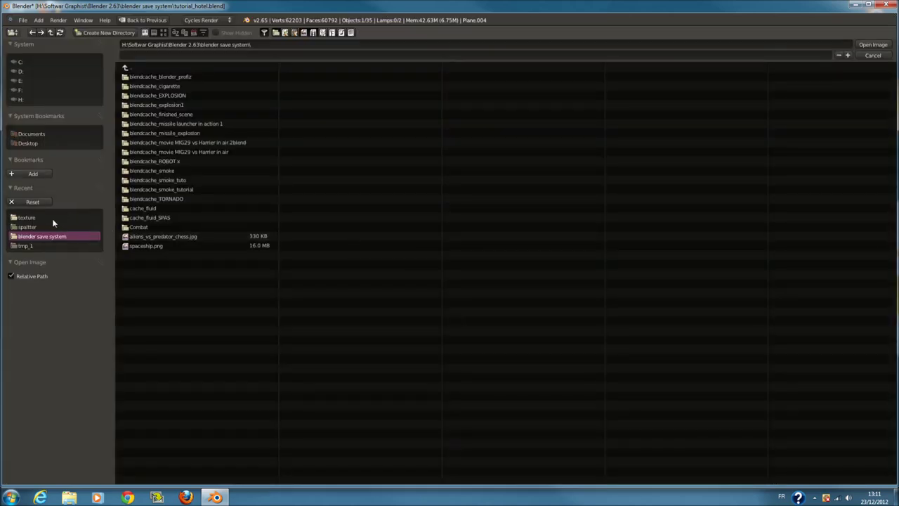
Load BuildingsHighRise0539_4_L.jpg from the texture folder, browsed as thumbnails, into the Image Texture
{"action": "left_click", "coordinate": [57, 218]}
{"action": "left_click", "coordinate": [163, 32]}
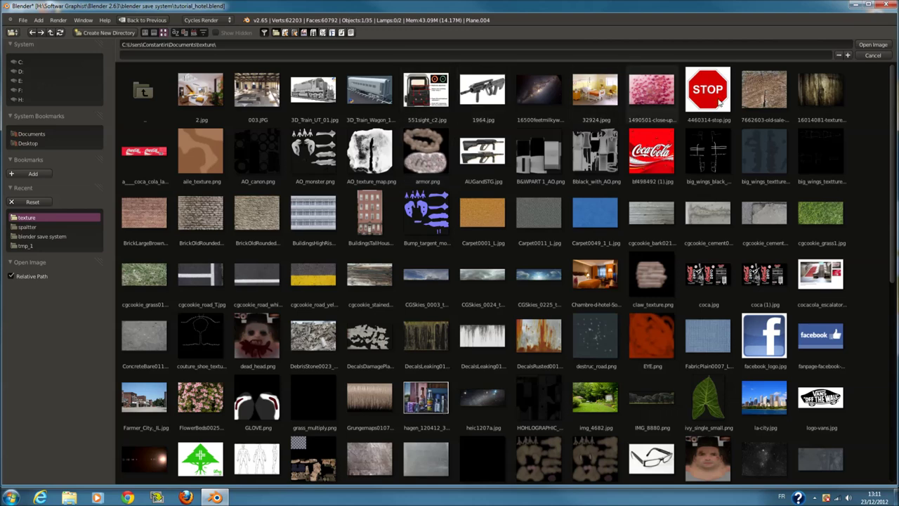
{"action": "scroll", "coordinate": [772, 218], "scroll_direction": "down", "scroll_amount": 3}
{"action": "scroll", "coordinate": [702, 312], "scroll_direction": "down", "scroll_amount": 1}
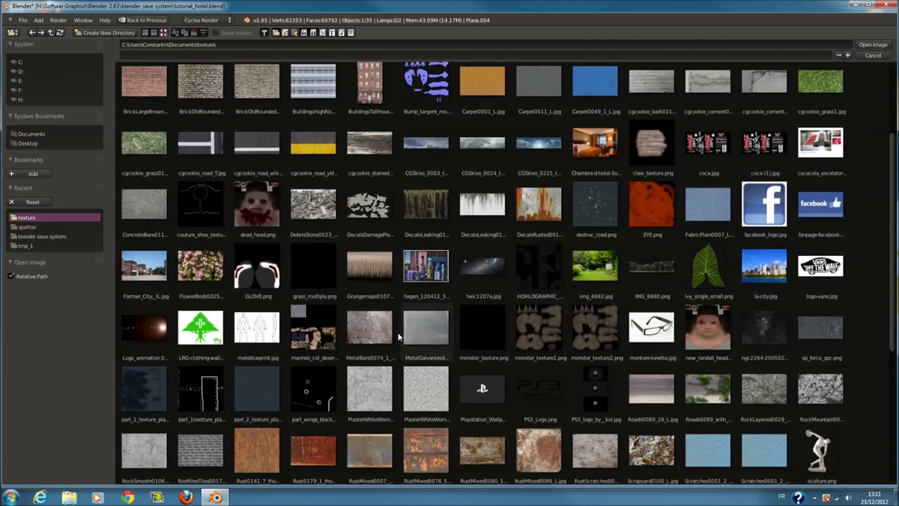
{"action": "scroll", "coordinate": [492, 351], "scroll_direction": "down", "scroll_amount": 2}
{"action": "scroll", "coordinate": [370, 376], "scroll_direction": "down", "scroll_amount": 3}
{"action": "scroll", "coordinate": [369, 374], "scroll_direction": "down", "scroll_amount": 2}
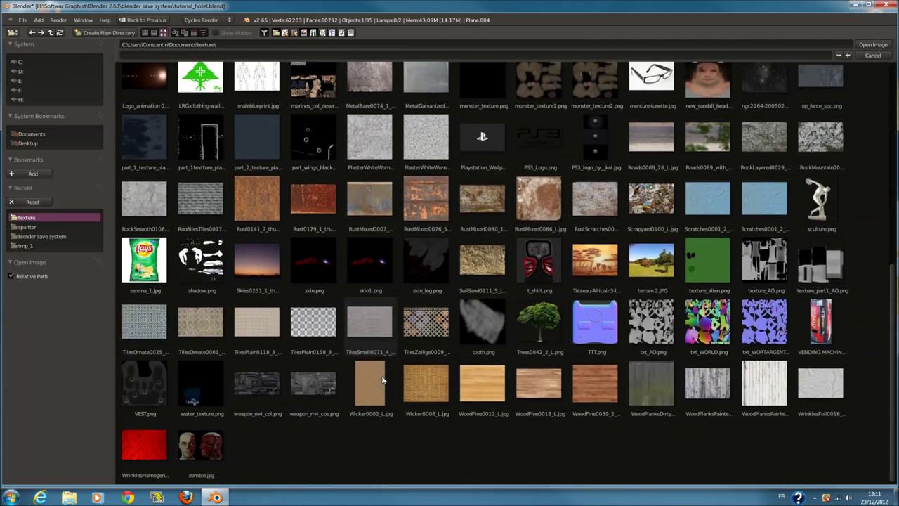
{"action": "scroll", "coordinate": [407, 365], "scroll_direction": "up", "scroll_amount": 1}
{"action": "scroll", "coordinate": [414, 330], "scroll_direction": "up", "scroll_amount": 1}
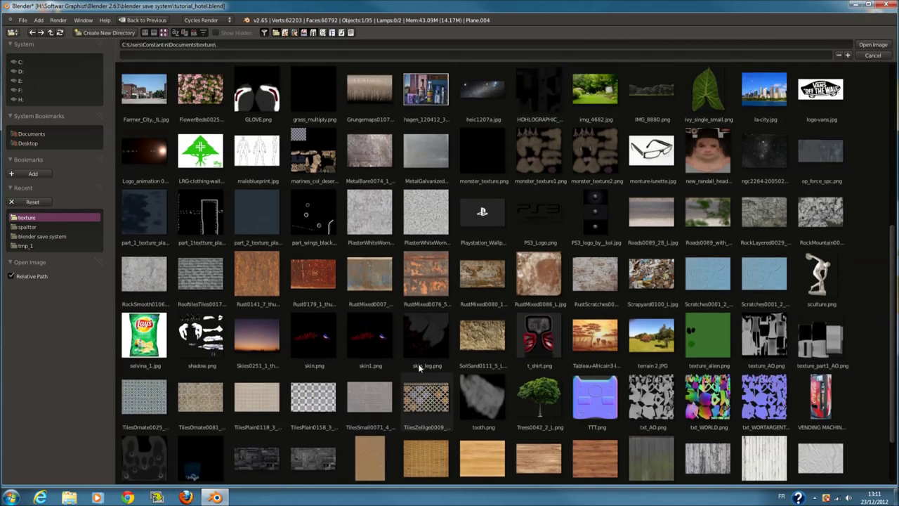
{"action": "scroll", "coordinate": [421, 309], "scroll_direction": "up", "scroll_amount": 1}
{"action": "scroll", "coordinate": [667, 197], "scroll_direction": "up", "scroll_amount": 2}
{"action": "scroll", "coordinate": [716, 182], "scroll_direction": "up", "scroll_amount": 3}
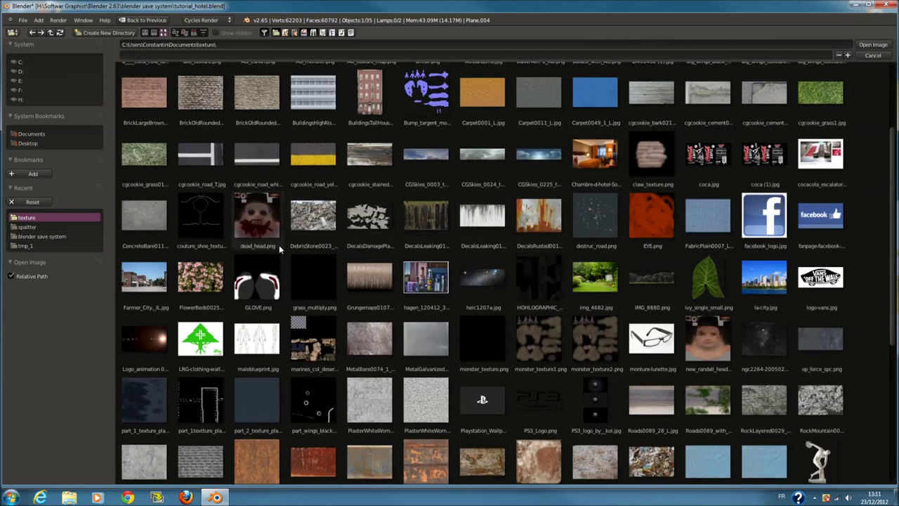
{"action": "scroll", "coordinate": [344, 231], "scroll_direction": "up", "scroll_amount": 2}
{"action": "scroll", "coordinate": [335, 238], "scroll_direction": "up", "scroll_amount": 1}
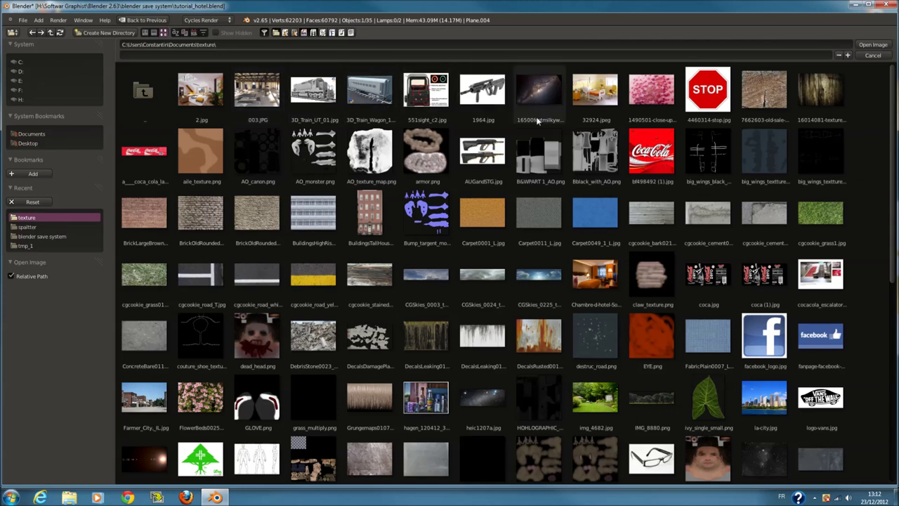
{"action": "left_click", "coordinate": [313, 212]}
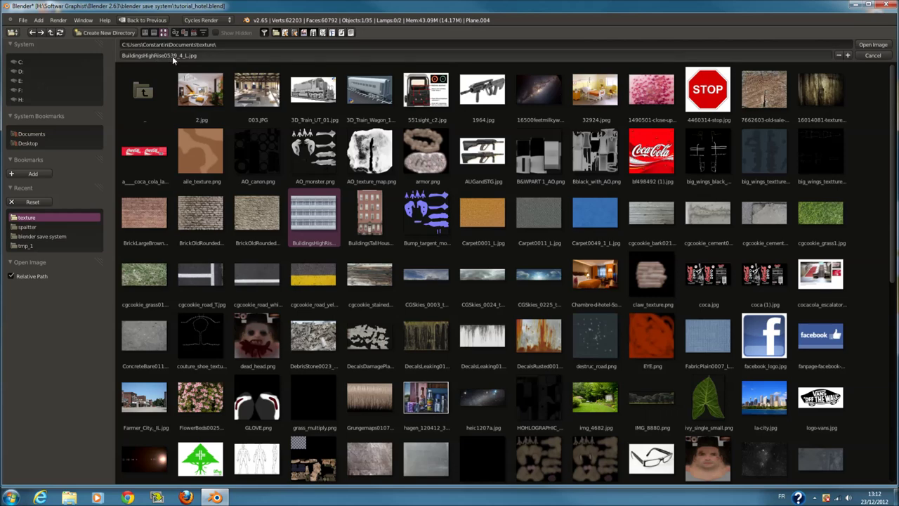
{"action": "left_click", "coordinate": [873, 44]}
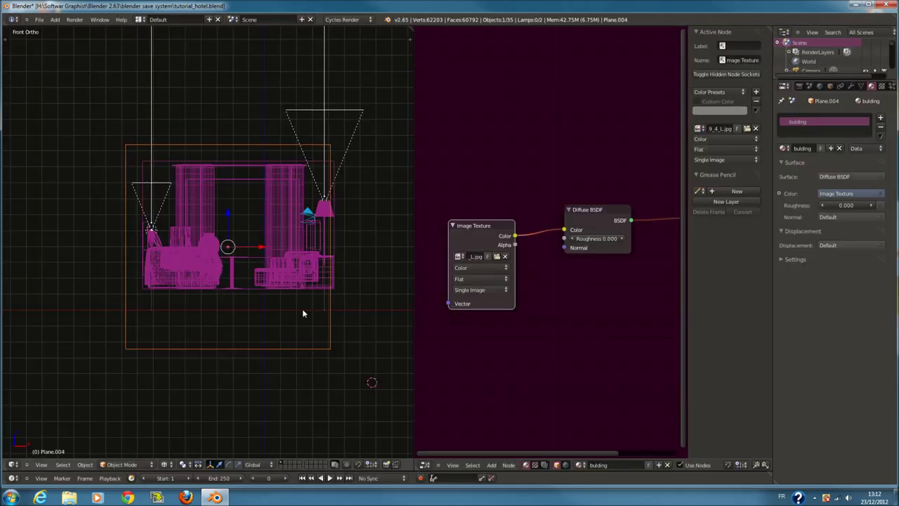
{"action": "mouse_move", "coordinate": [311, 283]}
{"action": "middle_mouse_down"}
{"action": "mouse_move", "coordinate": [350, 295]}
{"action": "mouse_move", "coordinate": [311, 315]}
{"action": "middle_mouse_up"}
{"action": "key", "text": "z"}
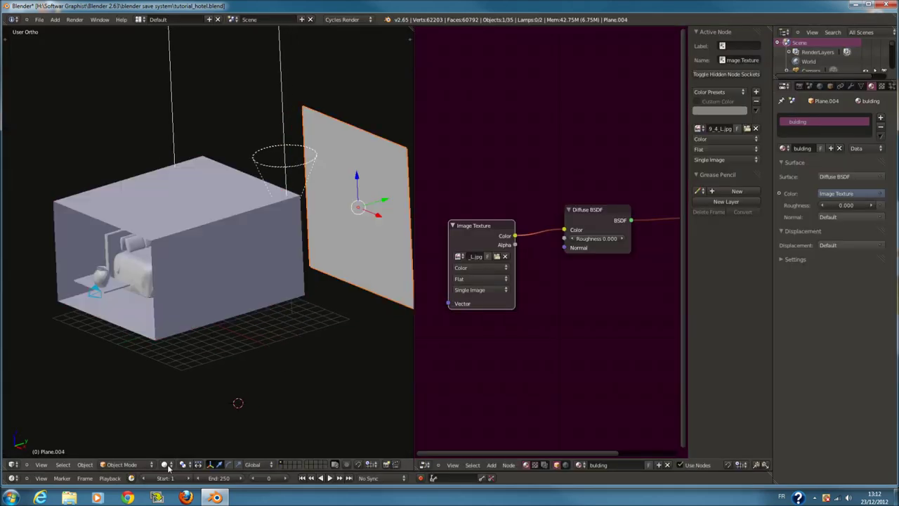
{"action": "left_click", "coordinate": [170, 466]}
{"action": "left_click", "coordinate": [192, 404]}
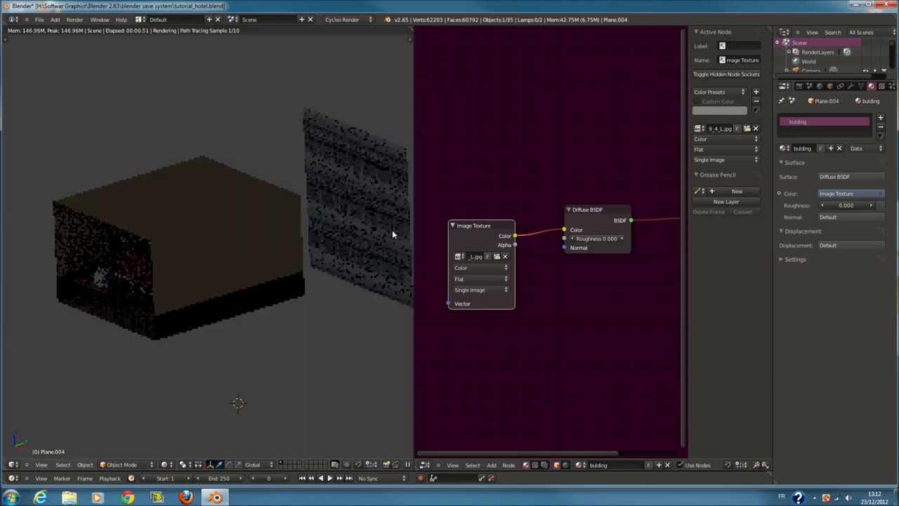
{"action": "key", "text": "KP_0"}
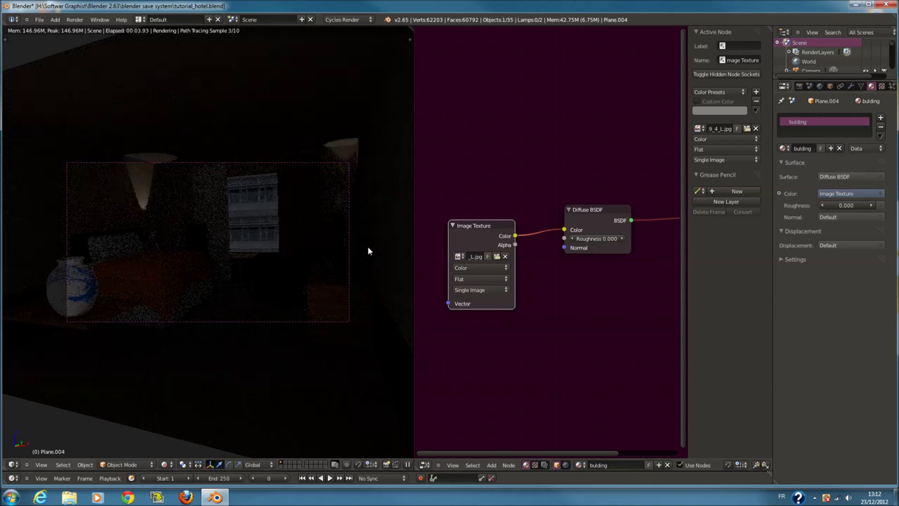
{"action": "left_click", "coordinate": [166, 466]}
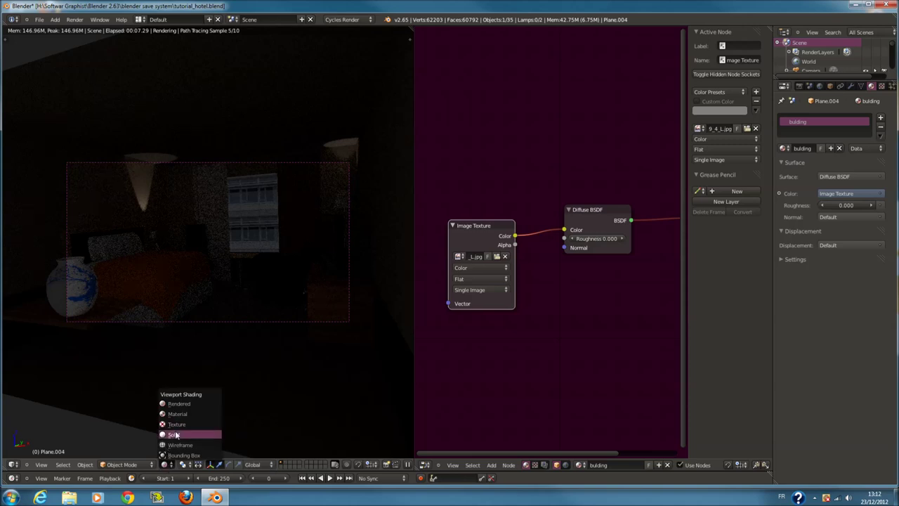
{"action": "left_click", "coordinate": [175, 435]}
{"action": "key", "text": "KP_7"}
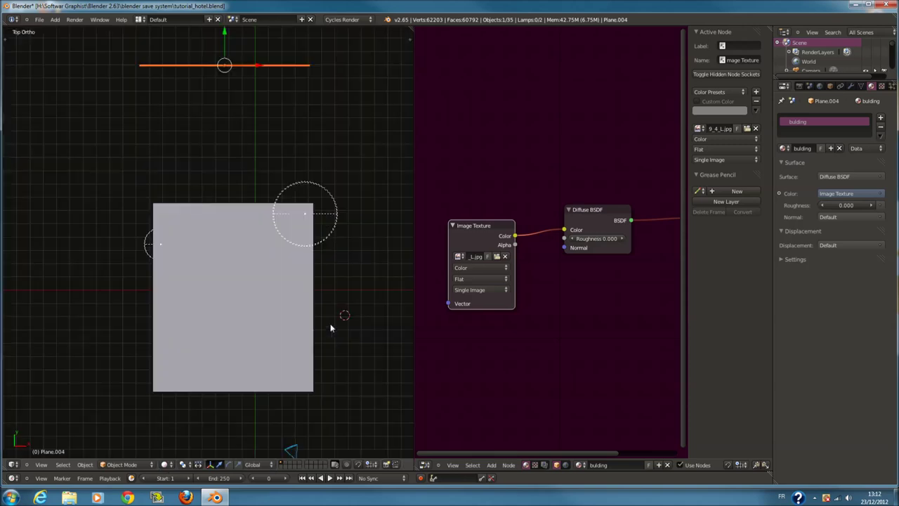
Hide the ceiling and delete the old light plane
{"action": "key", "text": "h"}
{"action": "scroll", "coordinate": [265, 321], "scroll_direction": "down", "scroll_amount": 2, "text": "shift"}
{"action": "key", "text": "shift+a"}
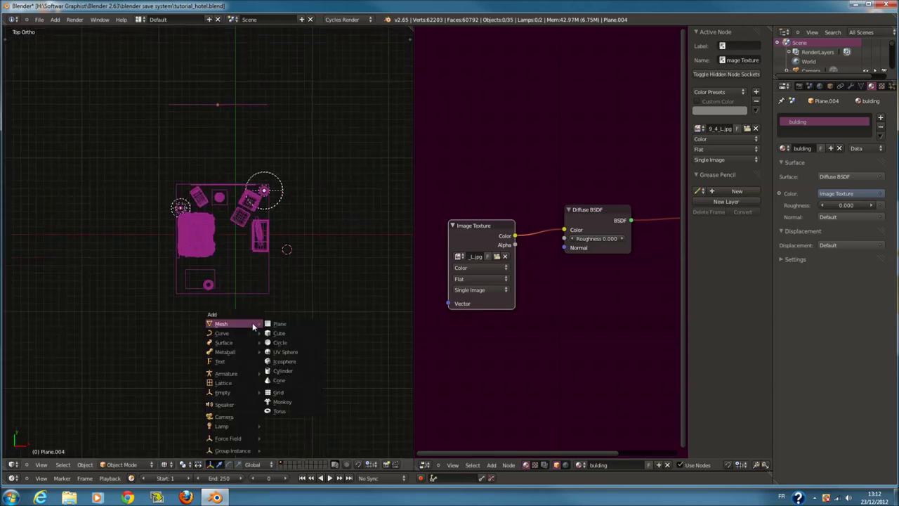
{"action": "left_click", "coordinate": [289, 328]}
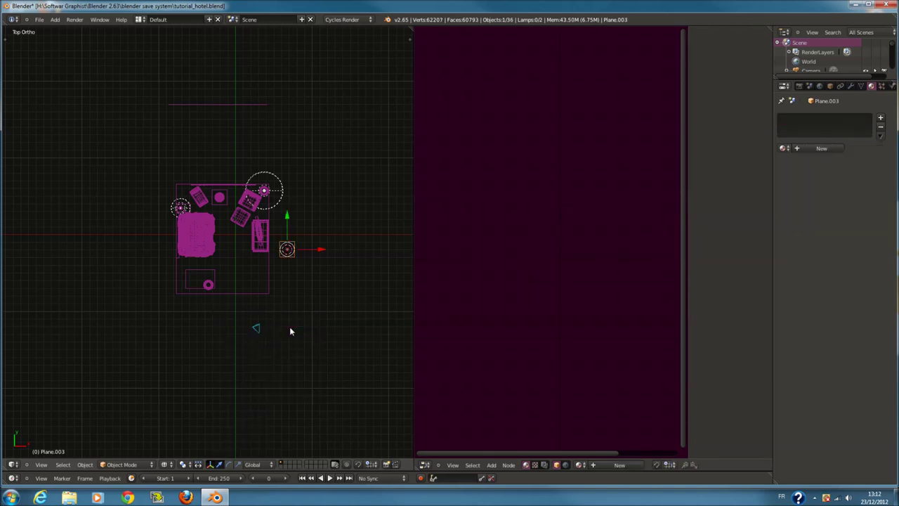
{"action": "key", "text": "x"}
{"action": "left_click", "coordinate": [328, 267]}
From top view, add a scaled plane below the room and stand it upright with R X 90
{"action": "middle_click_drag", "start_coordinate": [328, 267], "coordinate": [326, 267]}
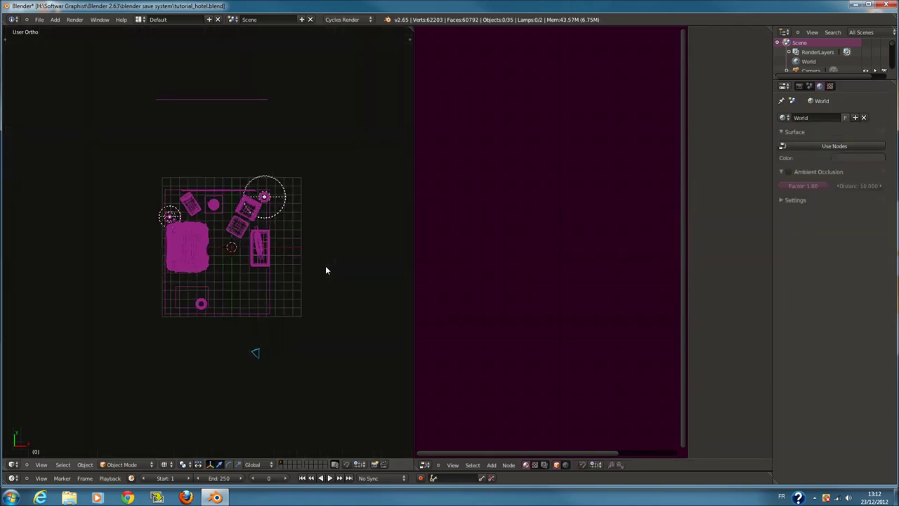
{"action": "key", "text": "KP_7"}
{"action": "key", "text": "shift+a"}
{"action": "left_click", "coordinate": [317, 279]}
{"action": "key", "text": "s"}
{"action": "left_click", "coordinate": [476, 274]}
{"action": "key", "text": "g"}
{"action": "key", "text": "y"}
{"action": "left_click", "coordinate": [259, 323]}
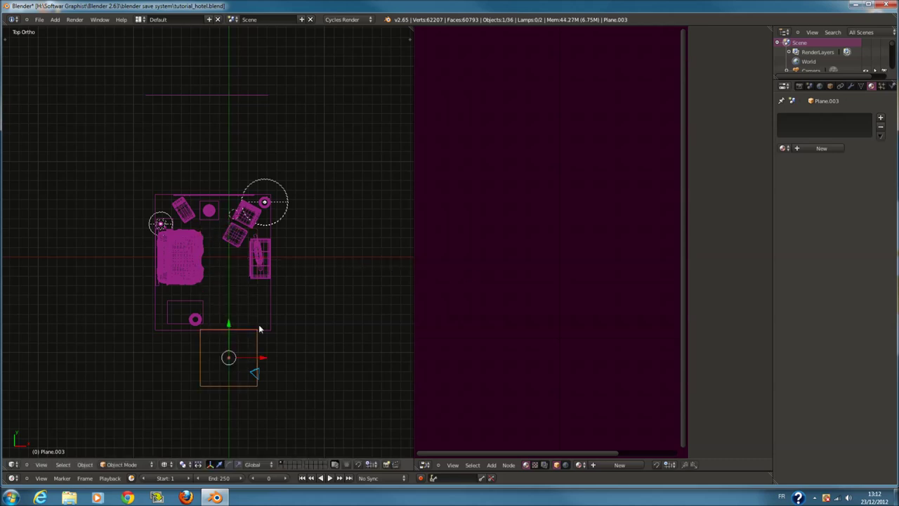
{"action": "type", "text": "rx90"}
{"action": "key", "text": "Return"}
Widen the upright plane and move it along Y in front of the room
{"action": "key", "text": "s"}
{"action": "left_click", "coordinate": [318, 355]}
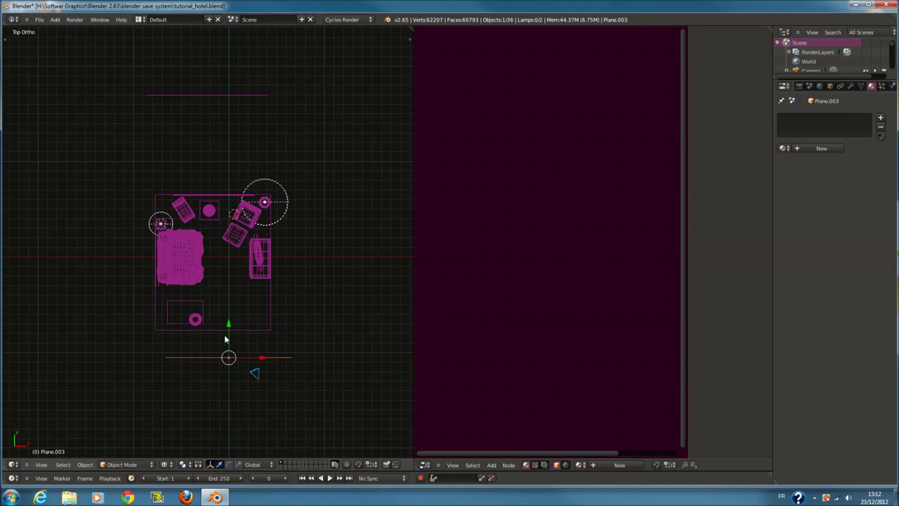
{"action": "key", "text": "g"}
{"action": "key", "text": "y"}
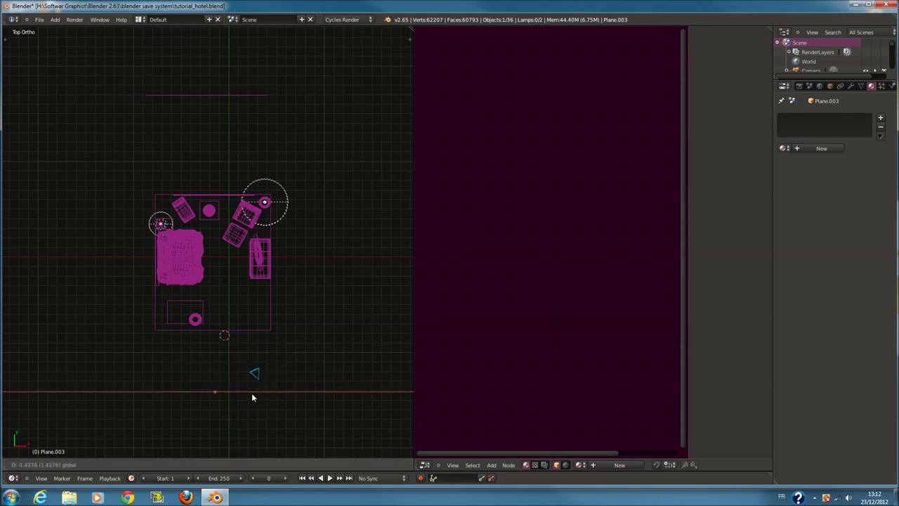
{"action": "left_click", "coordinate": [214, 365]}
Duplicate the plane beyond the room's far side and turn the copy diagonally
{"action": "key", "text": "shift+d"}
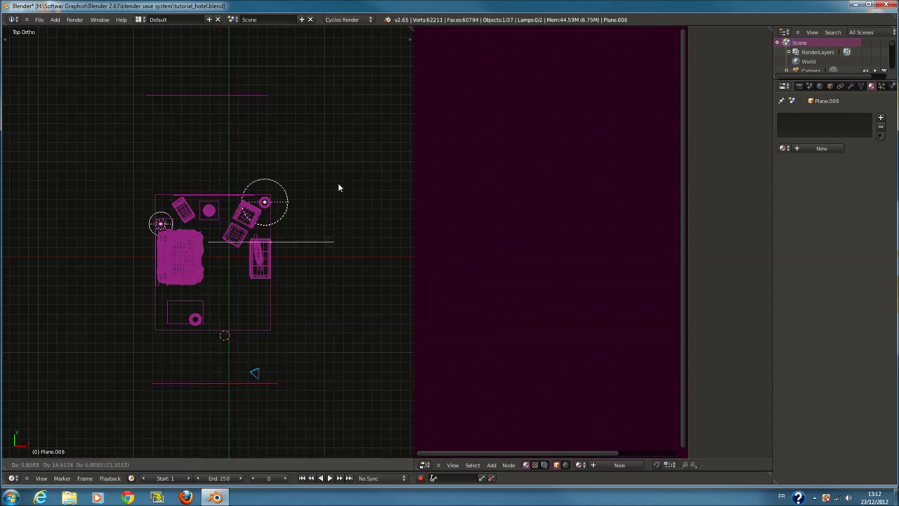
{"action": "left_click", "coordinate": [368, 91]}
{"action": "key", "text": "r"}
{"action": "left_click", "coordinate": [375, 151]}
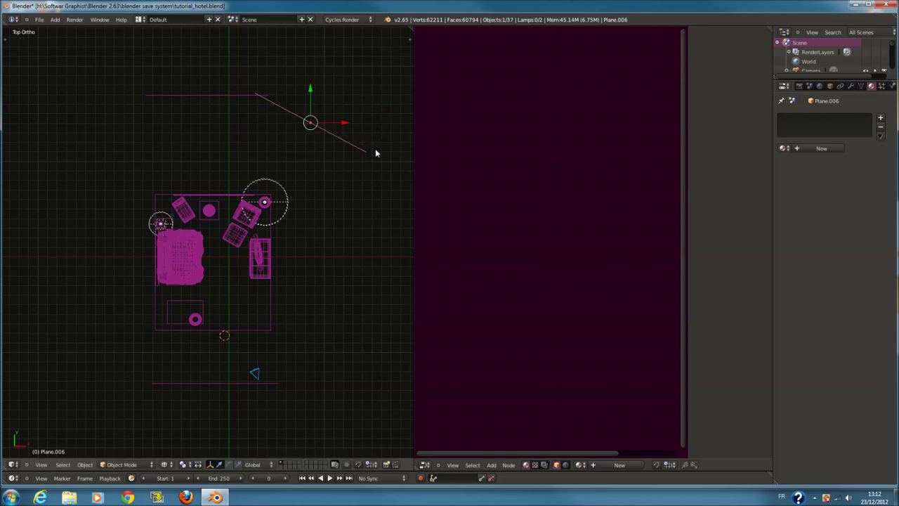
Tilt the copied plane further with free, X-axis and Z-axis rotations
{"action": "mouse_move", "coordinate": [367, 145]}
{"action": "middle_mouse_down"}
{"action": "mouse_move", "coordinate": [341, 89]}
{"action": "mouse_move", "coordinate": [338, 214]}
{"action": "mouse_move", "coordinate": [316, 242]}
{"action": "mouse_move", "coordinate": [295, 208]}
{"action": "middle_mouse_up"}
{"action": "key", "text": "r"}
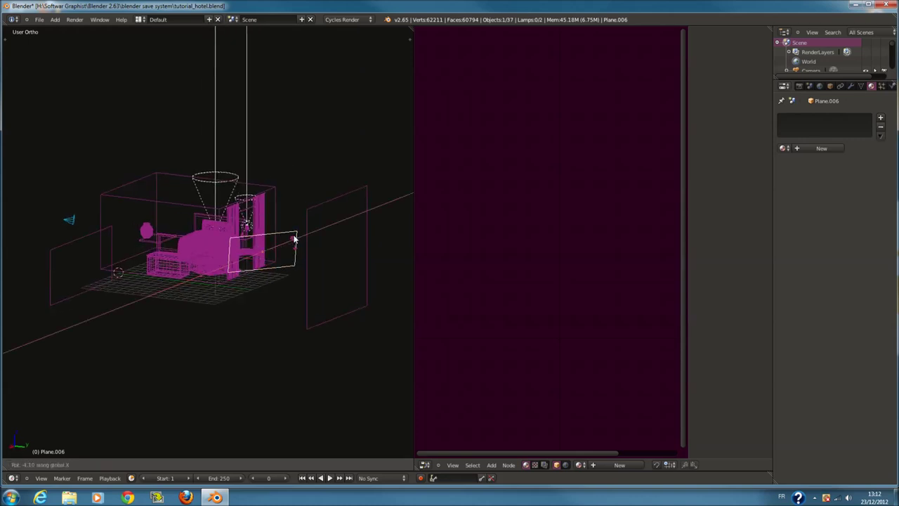
{"action": "left_click", "coordinate": [293, 226]}
{"action": "key", "text": "r"}
{"action": "key", "text": "x"}
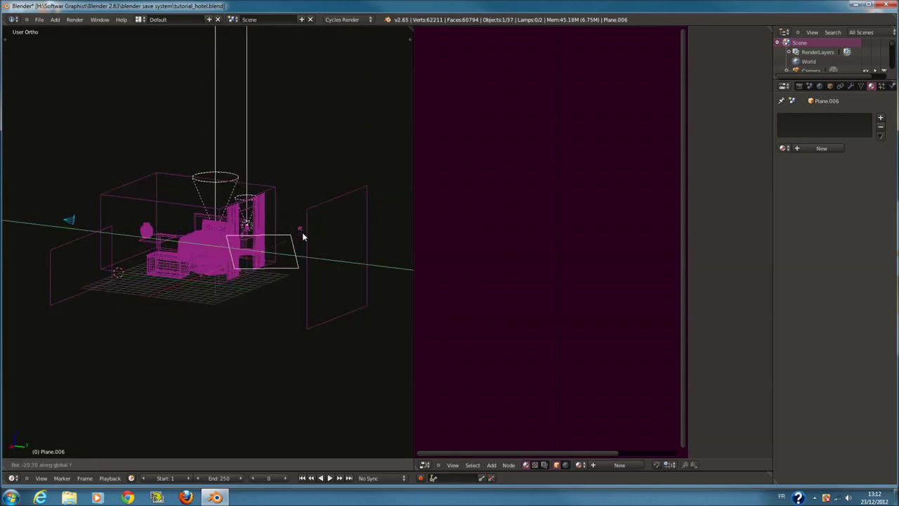
{"action": "left_click", "coordinate": [304, 246]}
{"action": "middle_click_drag", "start_coordinate": [323, 251], "coordinate": [377, 261]}
{"action": "middle_click_drag", "start_coordinate": [147, 209], "coordinate": [165, 259]}
{"action": "key", "text": "r"}
{"action": "key", "text": "z"}
{"action": "left_click", "coordinate": [347, 293]}
Check the copy through the camera in wireframe and adjust its X rotation
{"action": "key", "text": "KP_0"}
{"action": "key", "text": "z"}
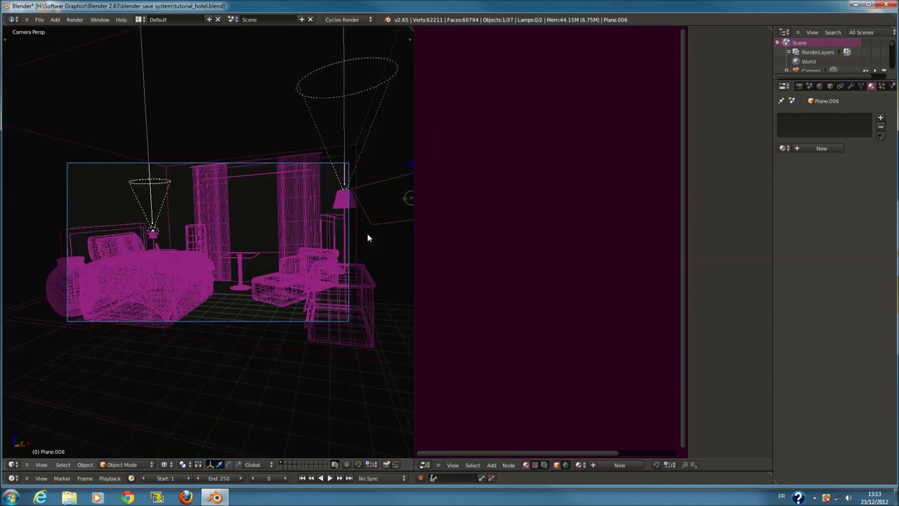
{"action": "scroll", "coordinate": [380, 222], "scroll_direction": "down", "scroll_amount": 2}
{"action": "key", "text": "r"}
{"action": "key", "text": "x"}
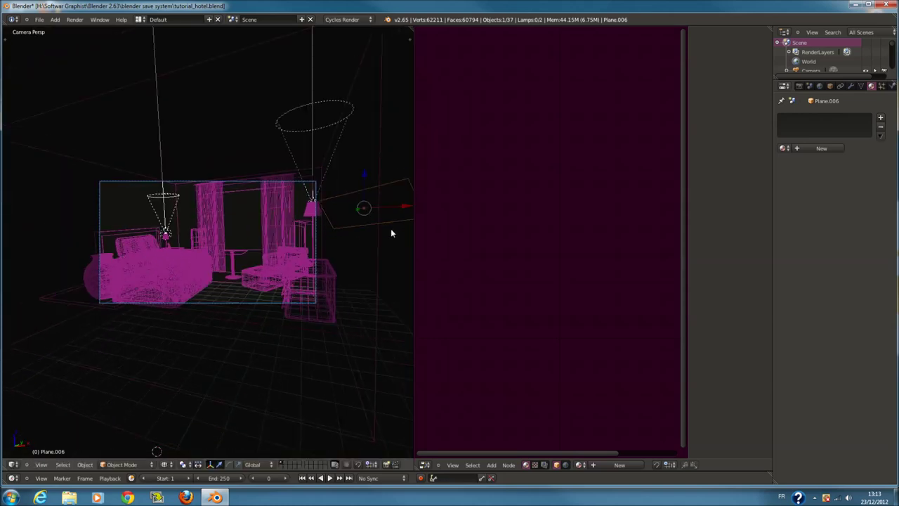
{"action": "left_click", "coordinate": [391, 243]}
Select Plane.003 and give it a new material with an Emission surface
{"action": "key", "text": "z"}
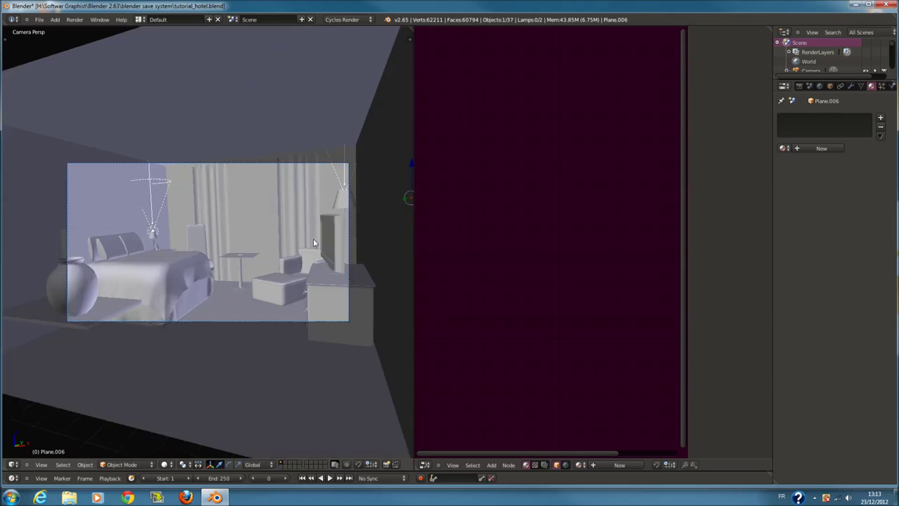
{"action": "middle_click_drag", "start_coordinate": [313, 238], "coordinate": [300, 265]}
{"action": "right_click", "coordinate": [236, 343]}
{"action": "key", "text": "KP_0"}
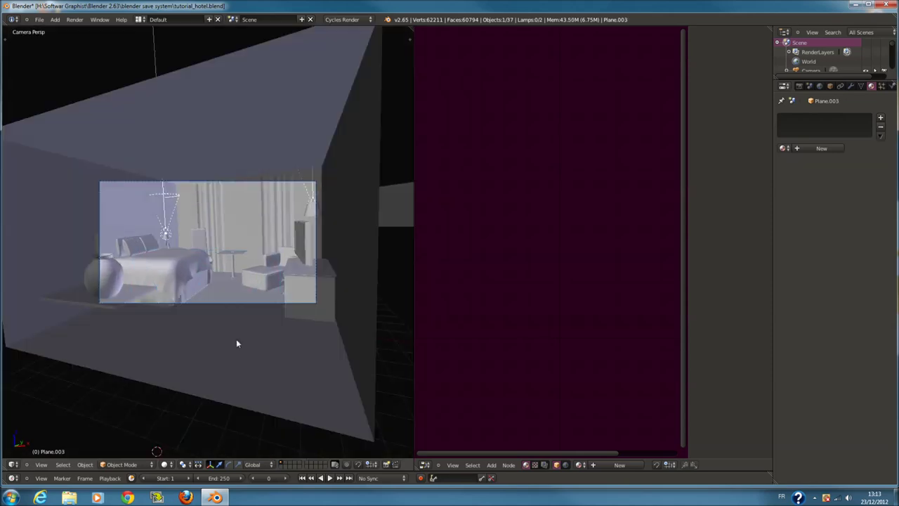
{"action": "left_click", "coordinate": [821, 148]}
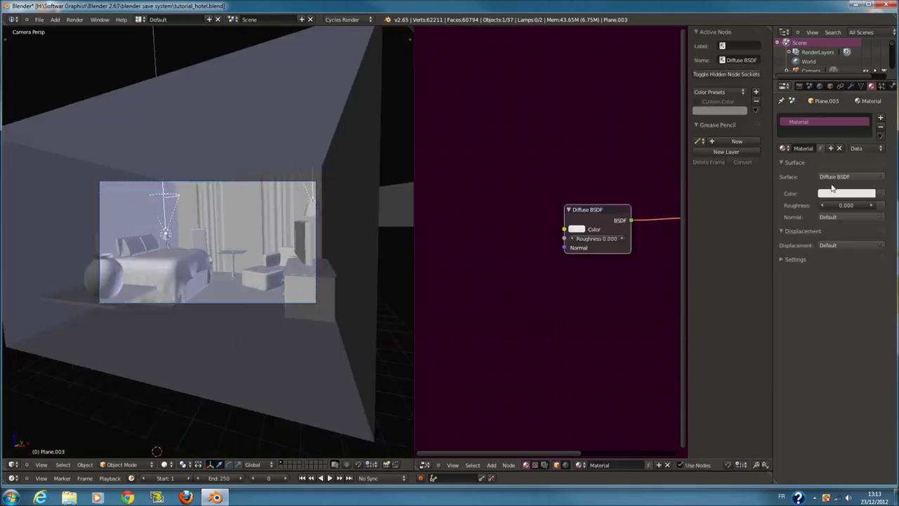
{"action": "left_click", "coordinate": [835, 177]}
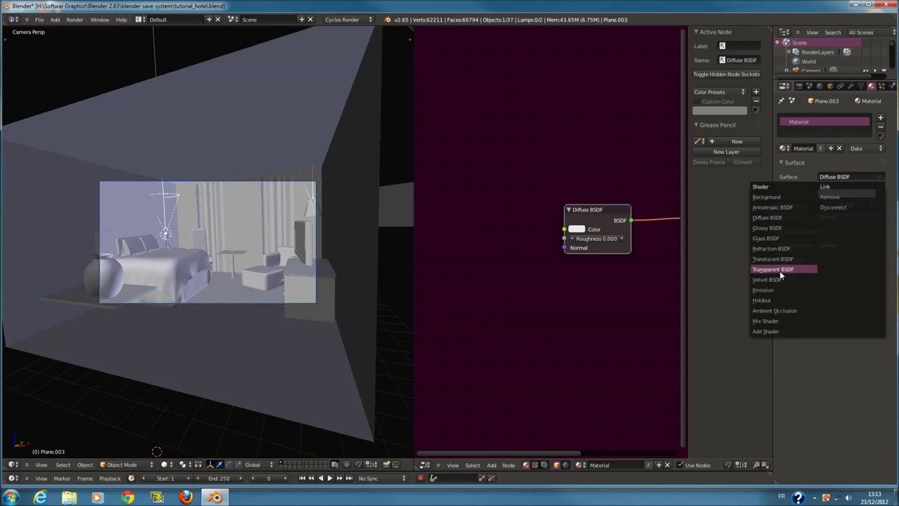
{"action": "left_click", "coordinate": [777, 288]}
Set the emission colour to near-white after trying a peach tint
{"action": "middle_click_drag", "start_coordinate": [564, 242], "coordinate": [512, 253]}
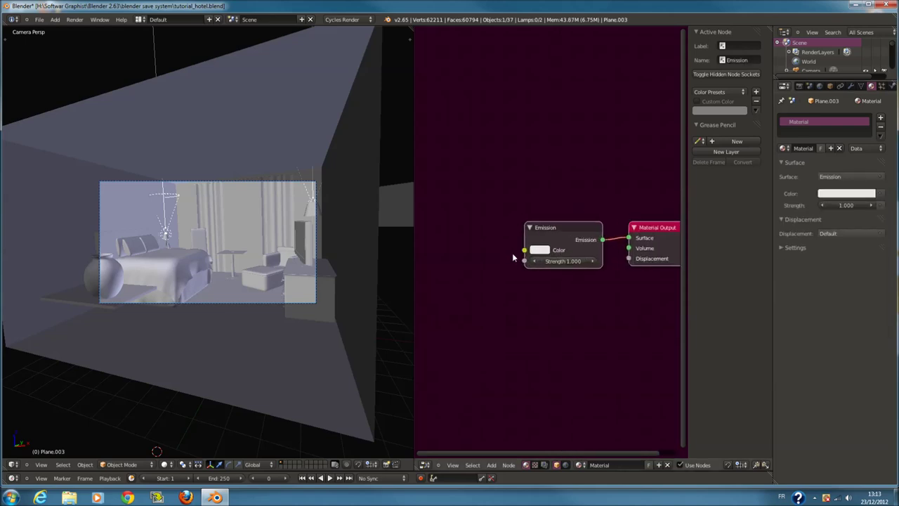
{"action": "left_click", "coordinate": [539, 250]}
{"action": "mouse_move", "coordinate": [578, 144]}
{"action": "left_mouse_down"}
{"action": "mouse_move", "coordinate": [567, 137]}
{"action": "mouse_move", "coordinate": [566, 163]}
{"action": "left_mouse_up"}
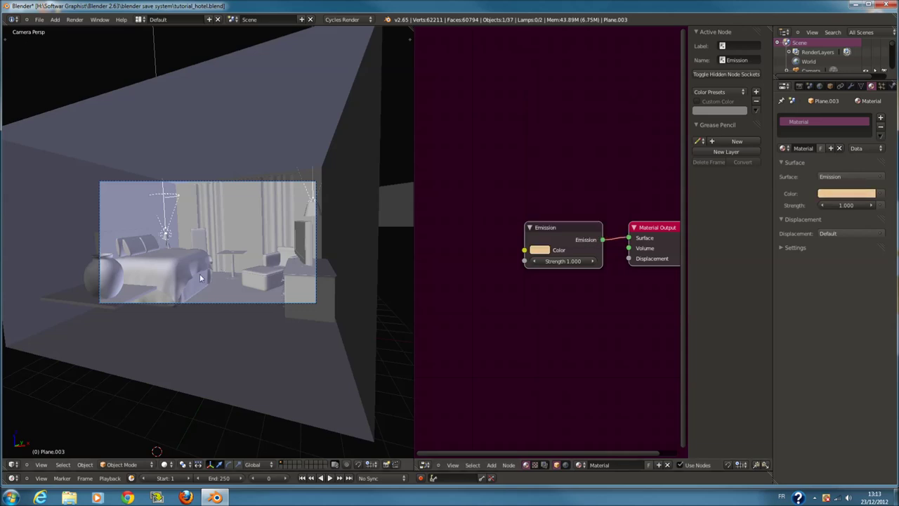
{"action": "middle_click_drag", "start_coordinate": [200, 278], "coordinate": [203, 285]}
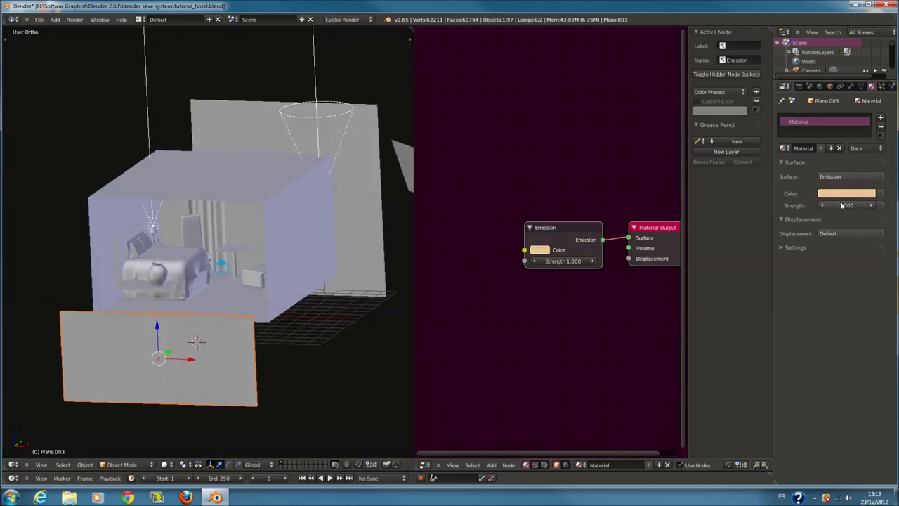
{"action": "left_click", "coordinate": [548, 250]}
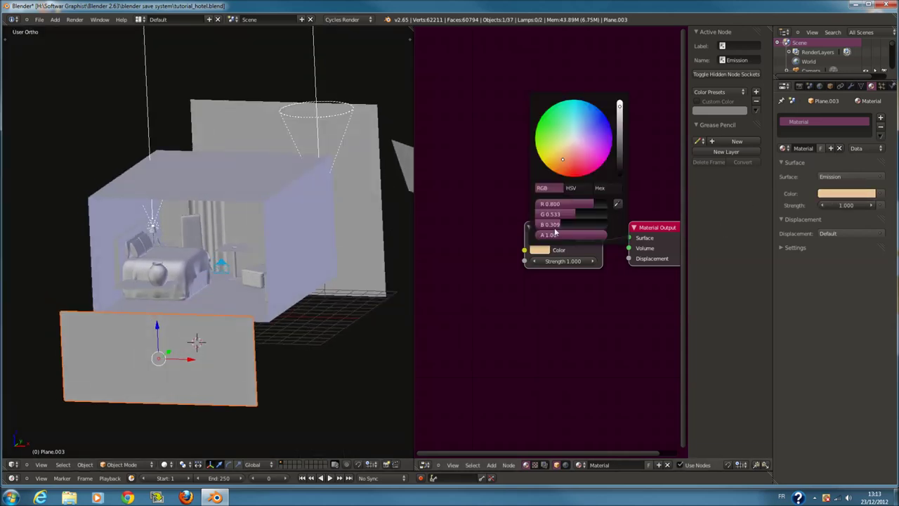
{"action": "left_click", "coordinate": [571, 146]}
{"action": "key", "text": "KP_0"}
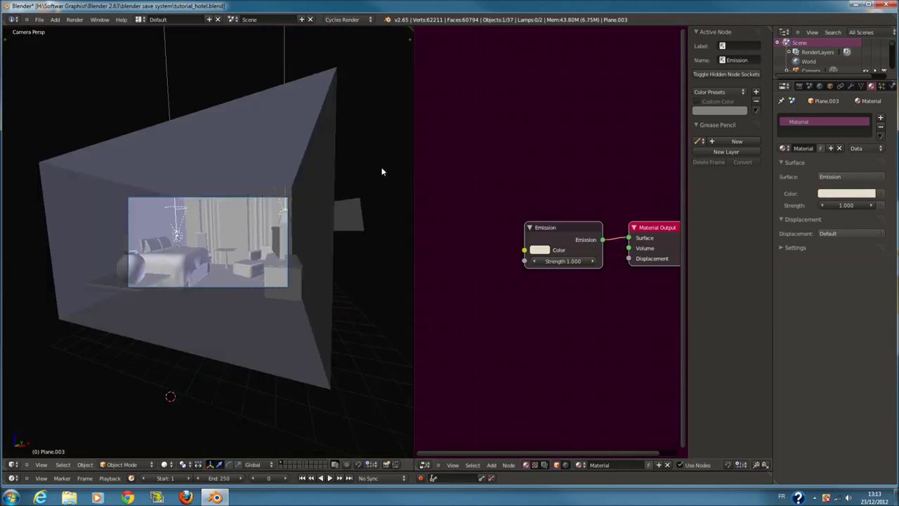
Confirm the emission strength at 1.000, then select Plane.006
{"action": "left_click", "coordinate": [847, 205]}
{"action": "key", "text": "Return"}
{"action": "left_click", "coordinate": [846, 205]}
{"action": "key", "text": "Return"}
{"action": "key", "text": "KP_0"}
{"action": "right_click", "coordinate": [360, 205]}
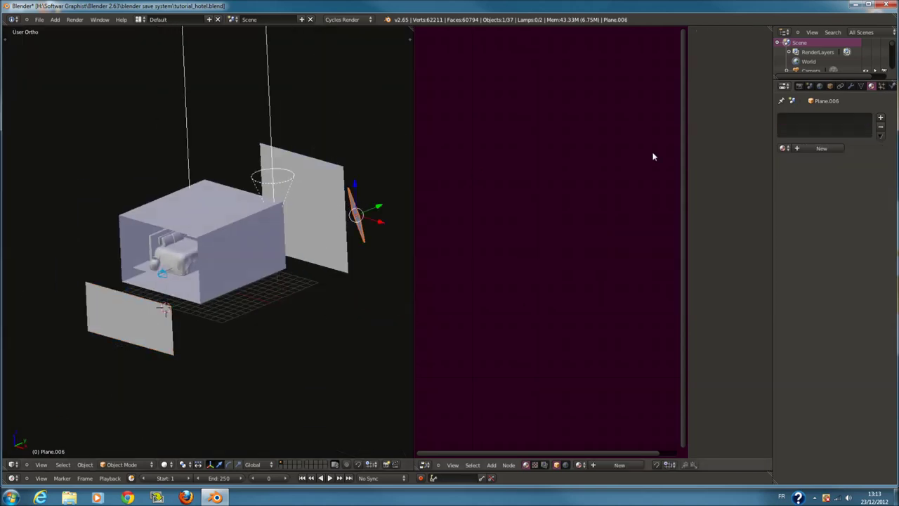
Give Plane.006 a new cream Emission material at strength 10
{"action": "left_click", "coordinate": [821, 148]}
{"action": "left_click", "coordinate": [837, 164]}
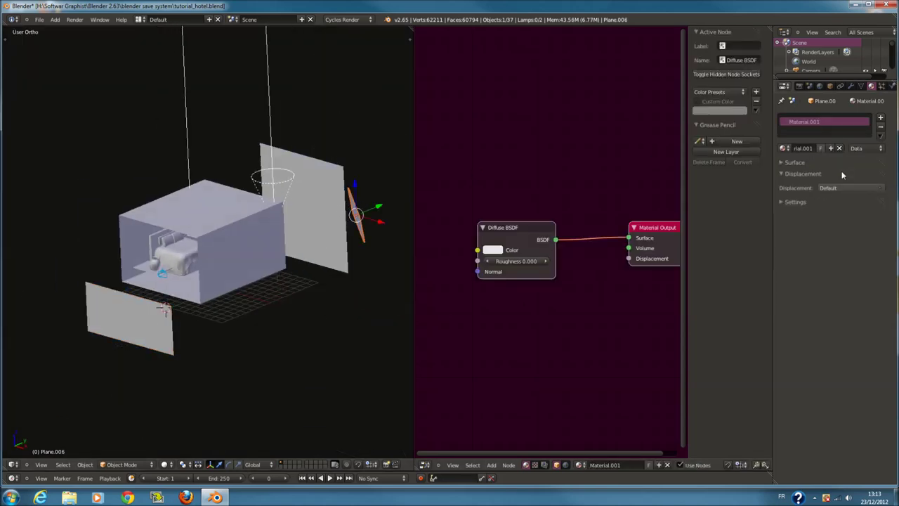
{"action": "left_click", "coordinate": [797, 163]}
{"action": "left_click", "coordinate": [841, 176]}
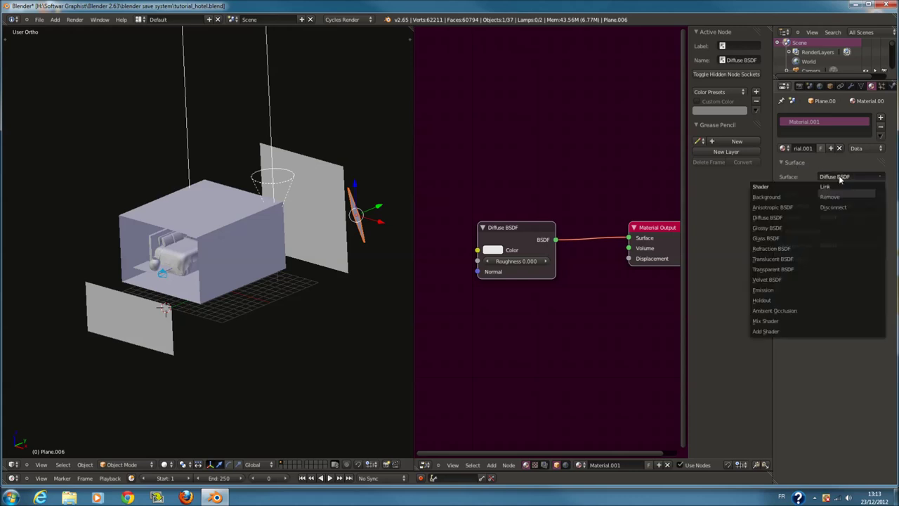
{"action": "left_click", "coordinate": [783, 289]}
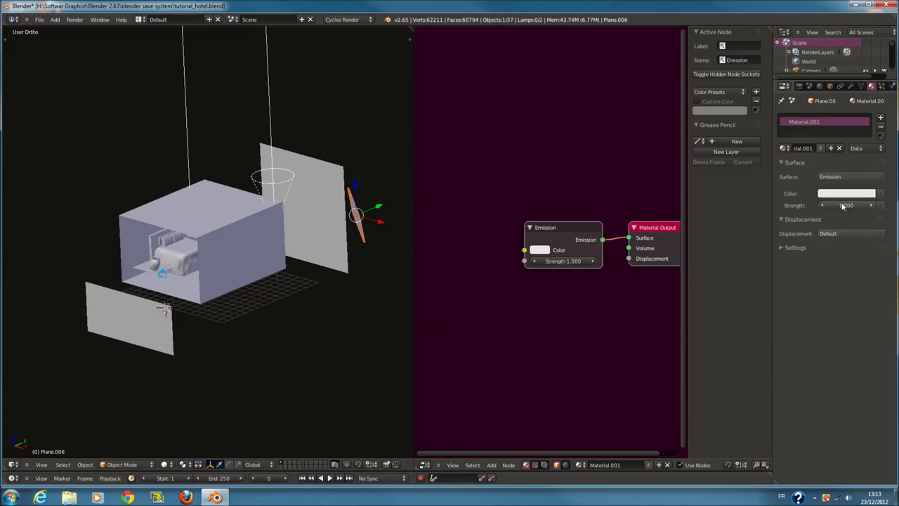
{"action": "left_click", "coordinate": [844, 196]}
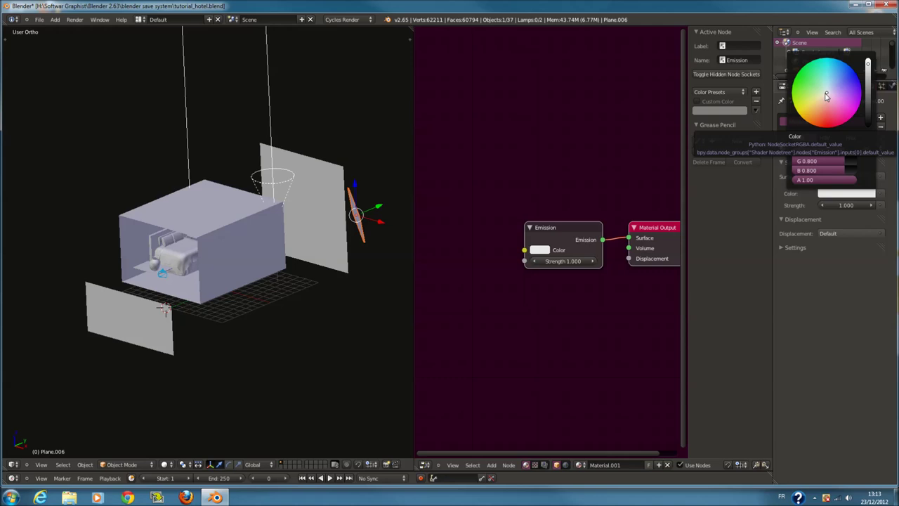
{"action": "left_click_drag", "start_coordinate": [827, 97], "coordinate": [817, 102]}
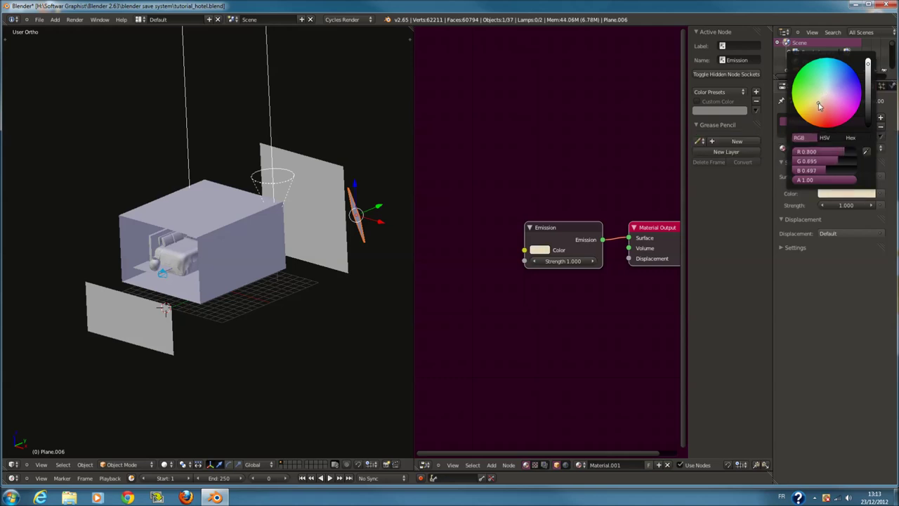
{"action": "left_click", "coordinate": [847, 205]}
{"action": "type", "text": "10"}
{"action": "key", "text": "Return"}
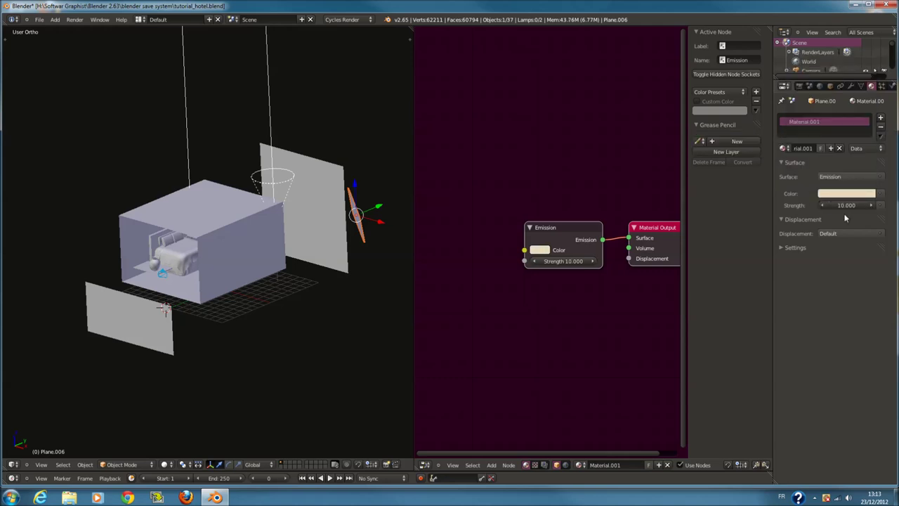
Reselect Plane.003 and preview the camera view in Rendered Cycles shading
{"action": "right_click", "coordinate": [111, 324]}
{"action": "left_click", "coordinate": [853, 193]}
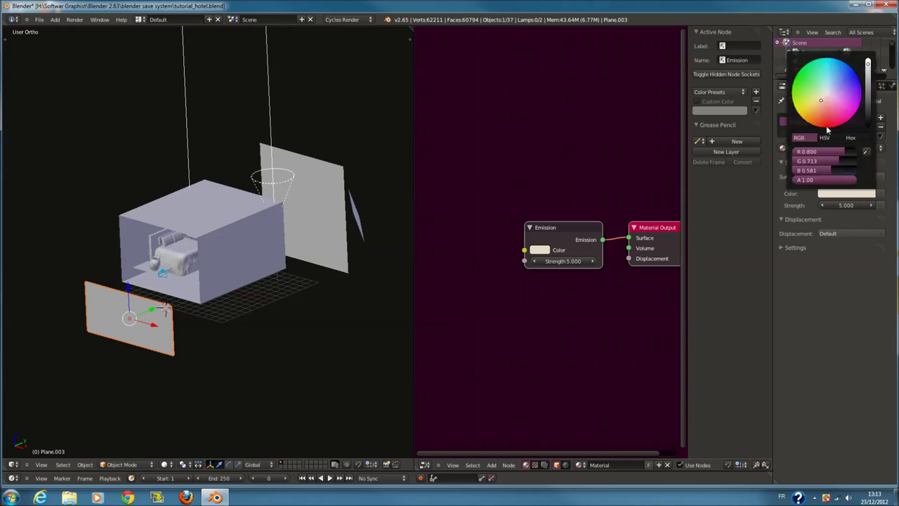
{"action": "key", "text": "KP_0"}
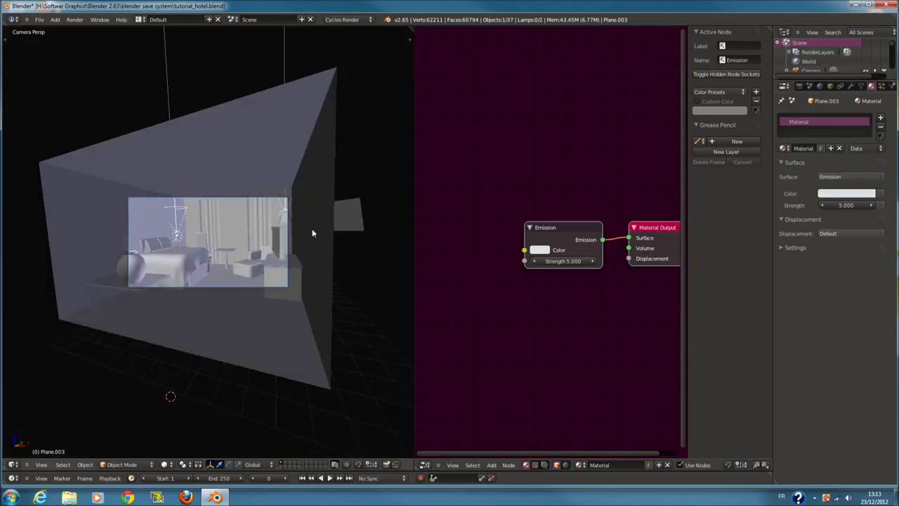
{"action": "left_click", "coordinate": [164, 464]}
{"action": "left_click", "coordinate": [172, 405]}
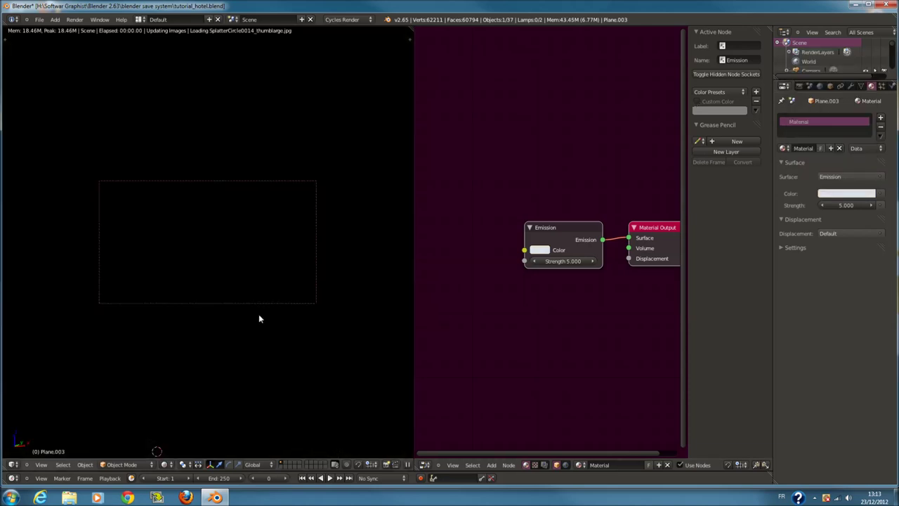
{"action": "scroll", "coordinate": [259, 318], "scroll_direction": "up", "scroll_amount": 1}
{"action": "scroll", "coordinate": [281, 295], "scroll_direction": "up", "scroll_amount": 1}
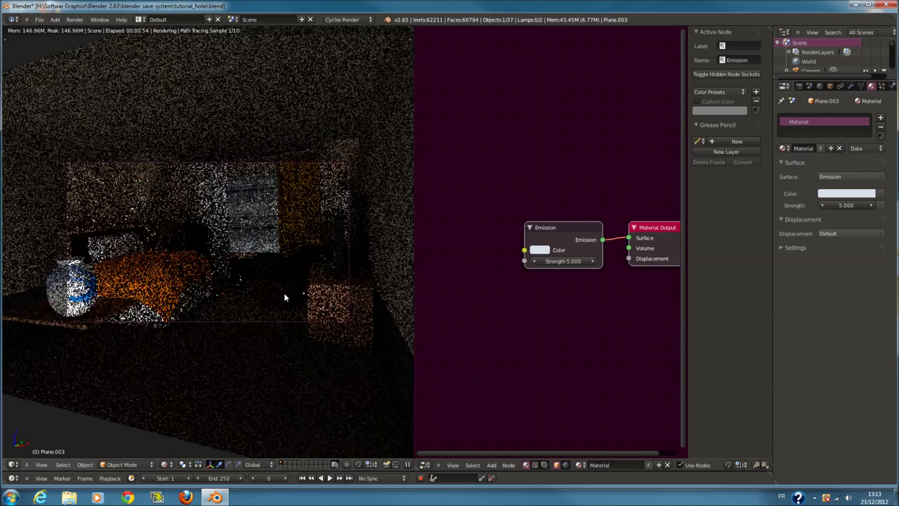
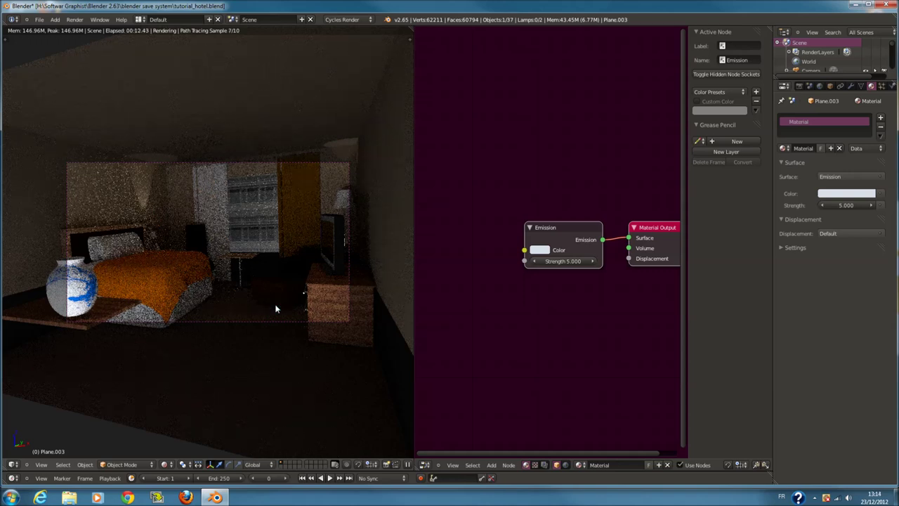
Leave the rendered preview and switch to wireframe to select the bedside spot lamp
{"action": "scroll", "coordinate": [380, 179], "scroll_direction": "up", "scroll_amount": 1}
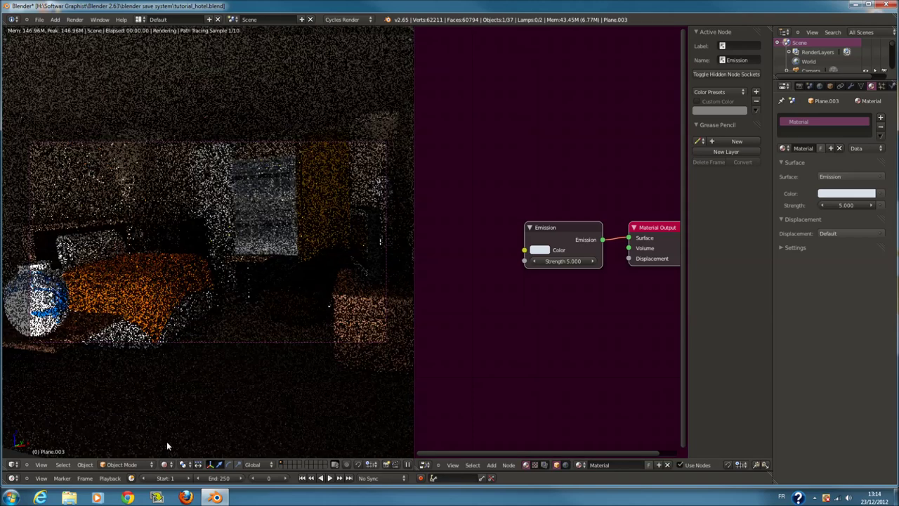
{"action": "left_click", "coordinate": [168, 464]}
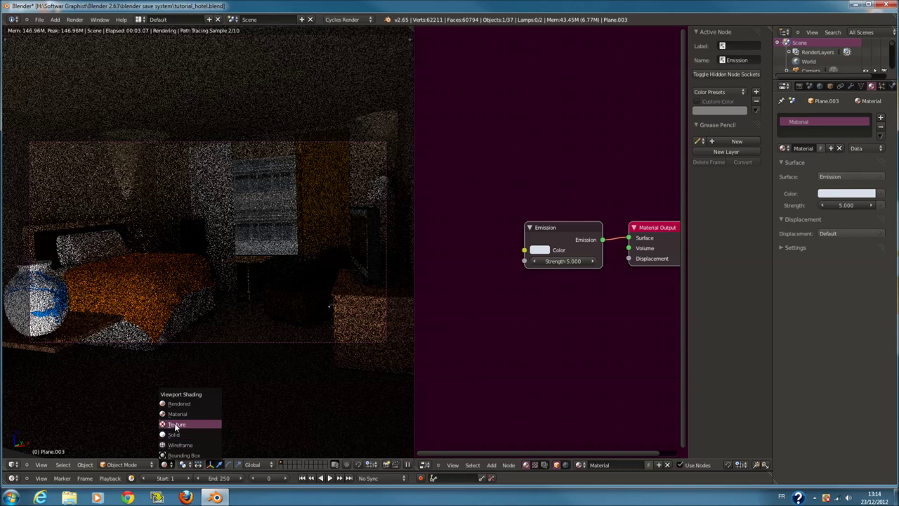
{"action": "left_click", "coordinate": [181, 436]}
{"action": "key", "text": "z"}
{"action": "left_click", "coordinate": [140, 233]}
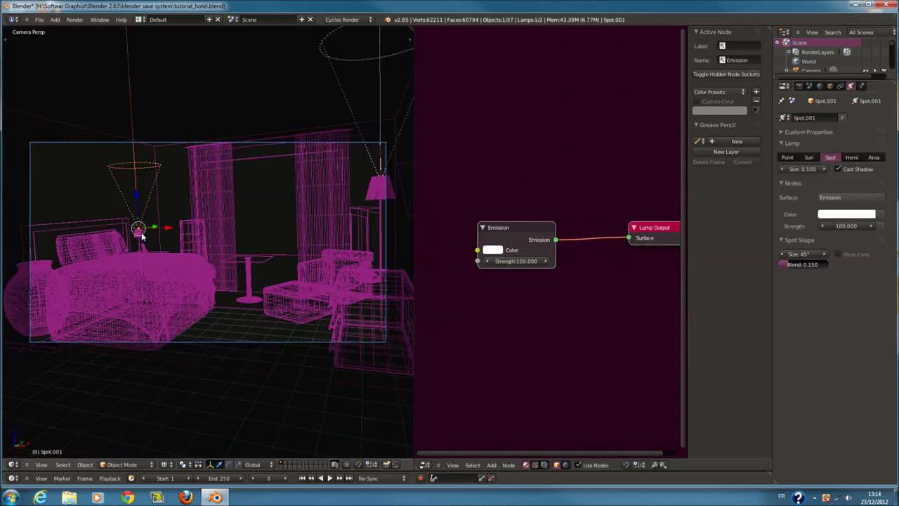
Make the lampshade material an Emission shader in pale cream
{"action": "right_click", "coordinate": [385, 195]}
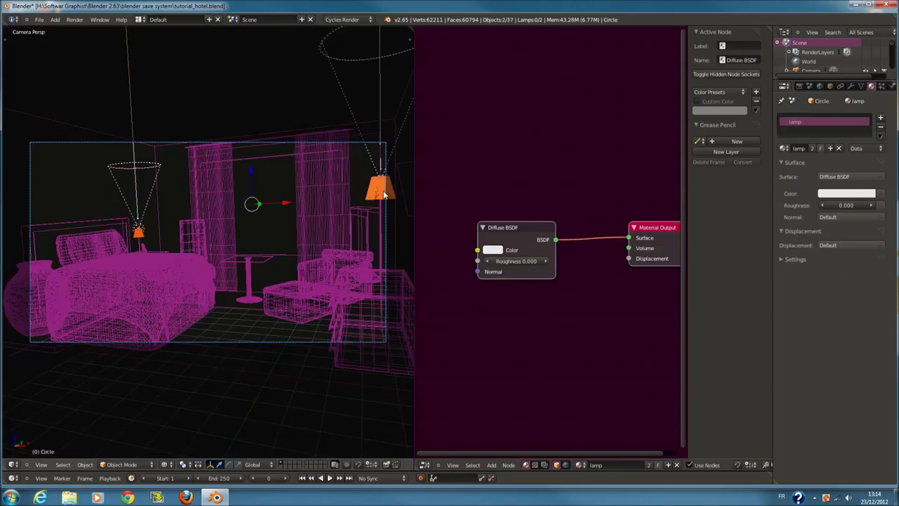
{"action": "left_click", "coordinate": [846, 193]}
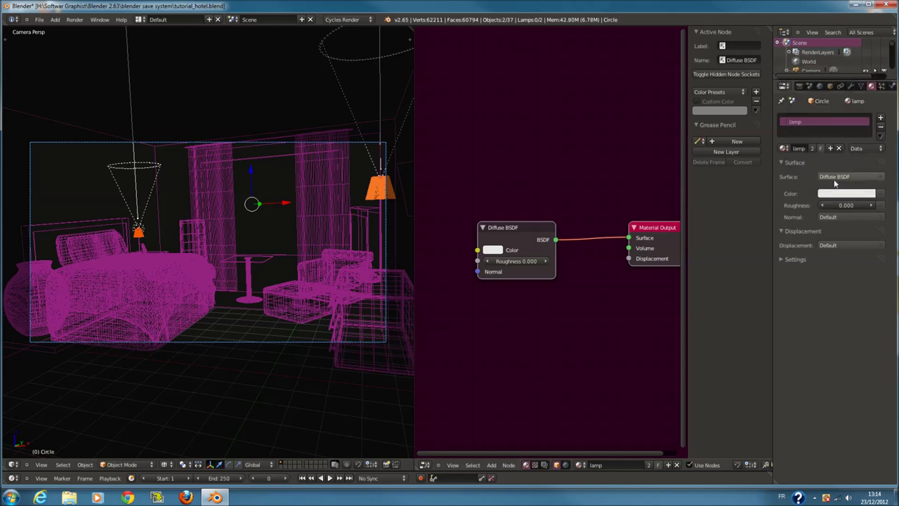
{"action": "left_click", "coordinate": [843, 176]}
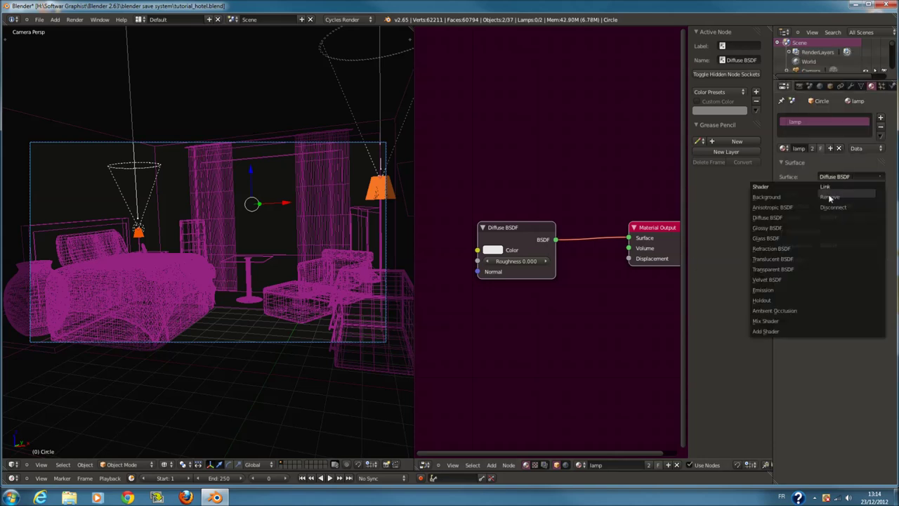
{"action": "left_click", "coordinate": [786, 289]}
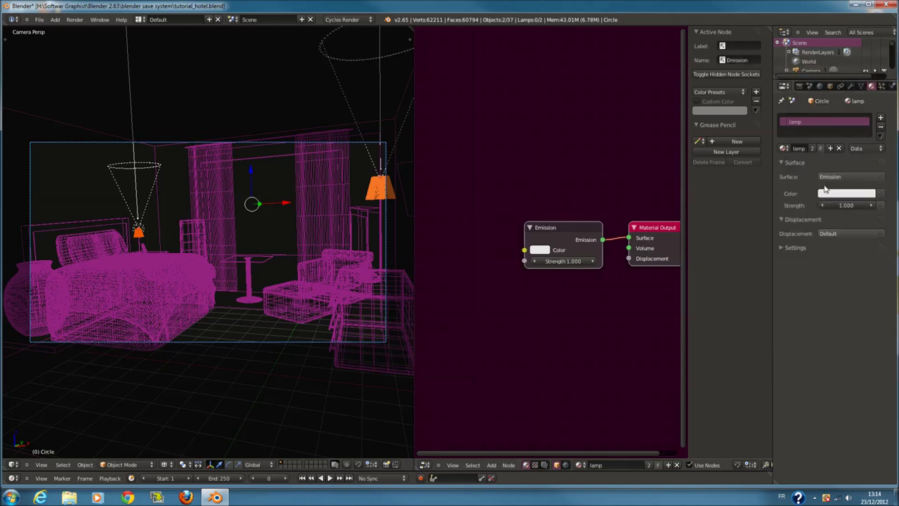
{"action": "left_click", "coordinate": [827, 192]}
{"action": "left_click", "coordinate": [829, 97]}
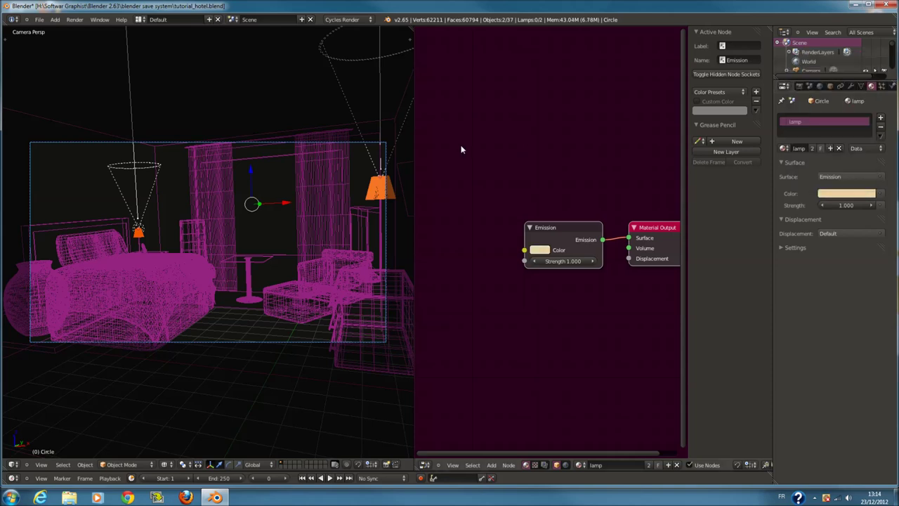
Tint the Spot.001 lamp's light colour pale cream
{"action": "right_click", "coordinate": [382, 184]}
{"action": "left_click", "coordinate": [839, 214]}
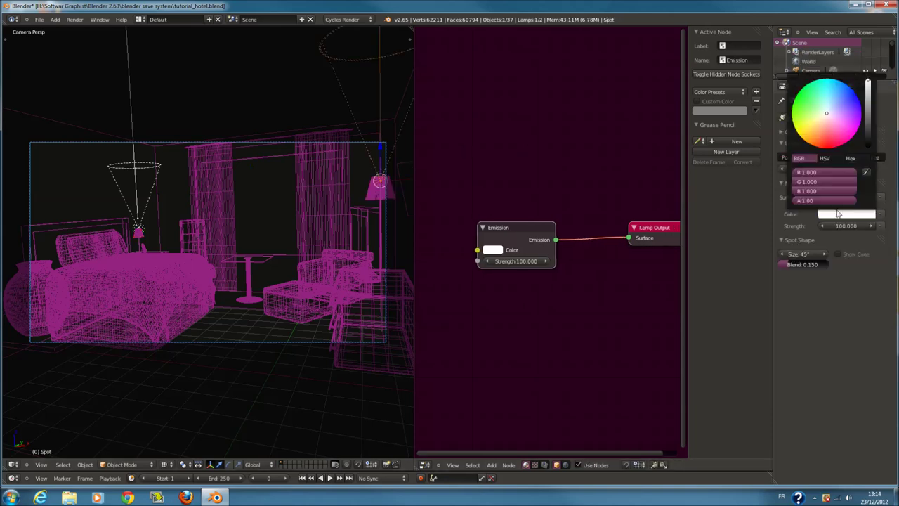
{"action": "right_click", "coordinate": [140, 229]}
{"action": "left_click", "coordinate": [846, 214]}
{"action": "left_click", "coordinate": [822, 127]}
{"action": "left_click", "coordinate": [163, 464]}
{"action": "left_click", "coordinate": [164, 465]}
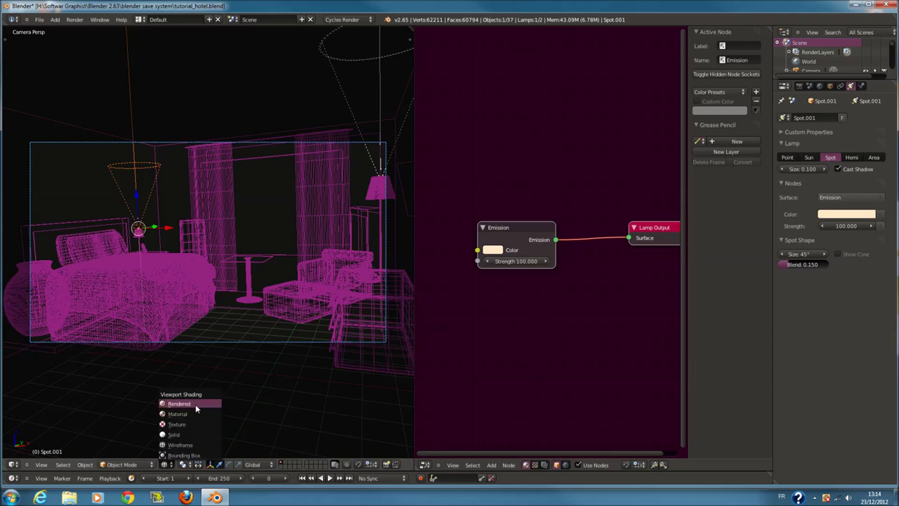
In rendered preview, set the lampshade's emission strength to 2.000
{"action": "left_click", "coordinate": [180, 403]}
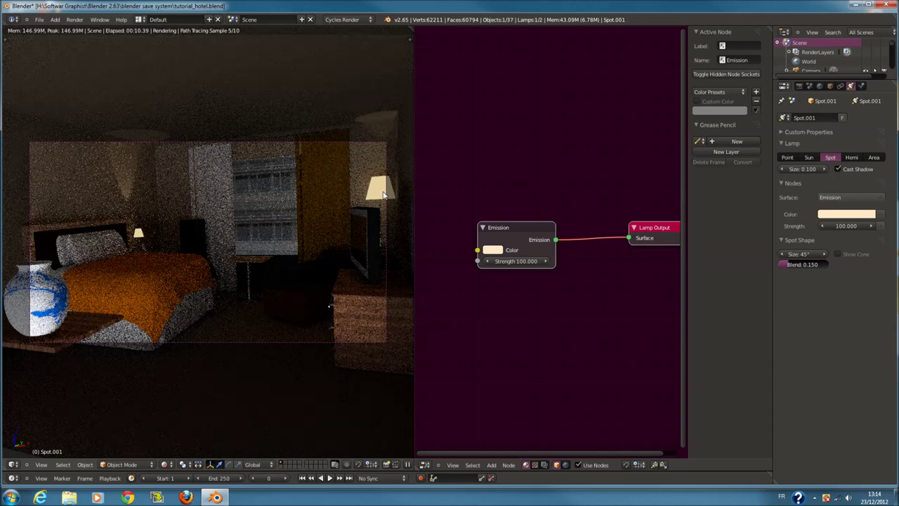
{"action": "right_click", "coordinate": [383, 194]}
{"action": "left_click", "coordinate": [851, 205]}
{"action": "type", "text": "2"}
{"action": "key", "text": "Return"}
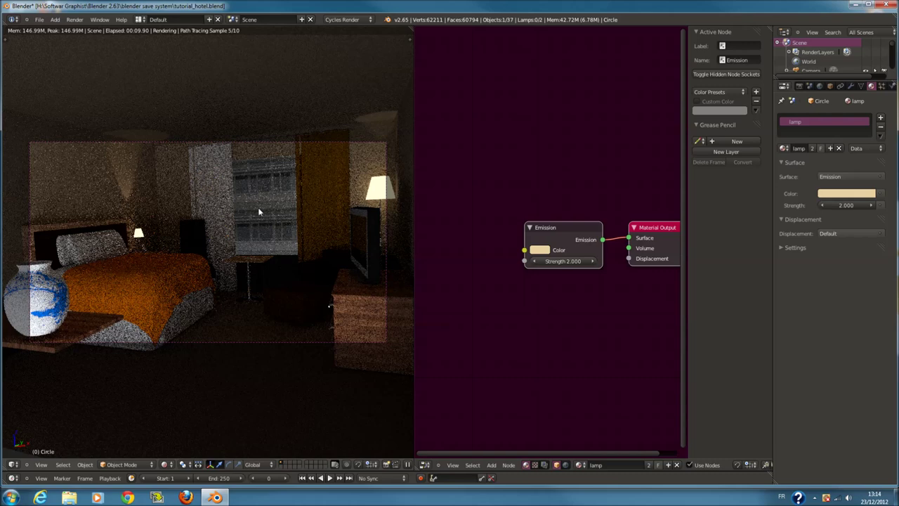
Remove the extra draps.001 material slot from the curtains
{"action": "right_click", "coordinate": [204, 191]}
{"action": "left_click", "coordinate": [809, 131]}
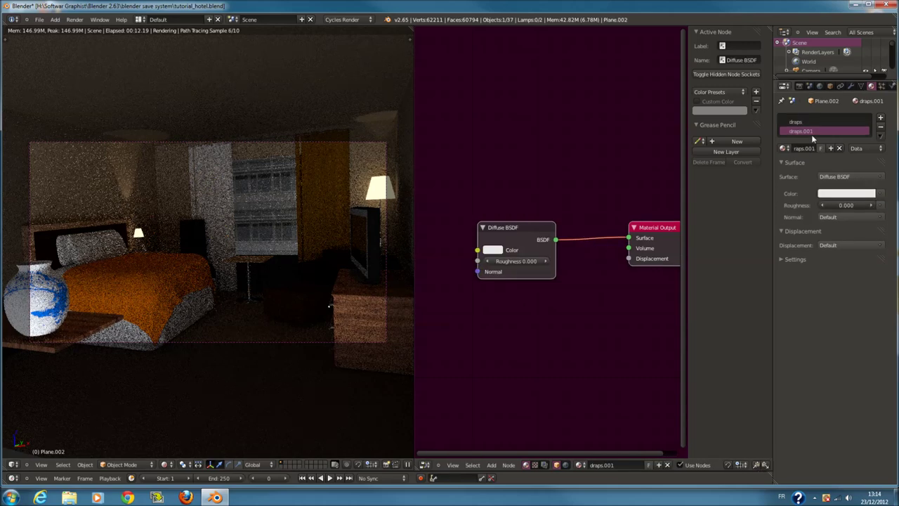
{"action": "left_click", "coordinate": [882, 130]}
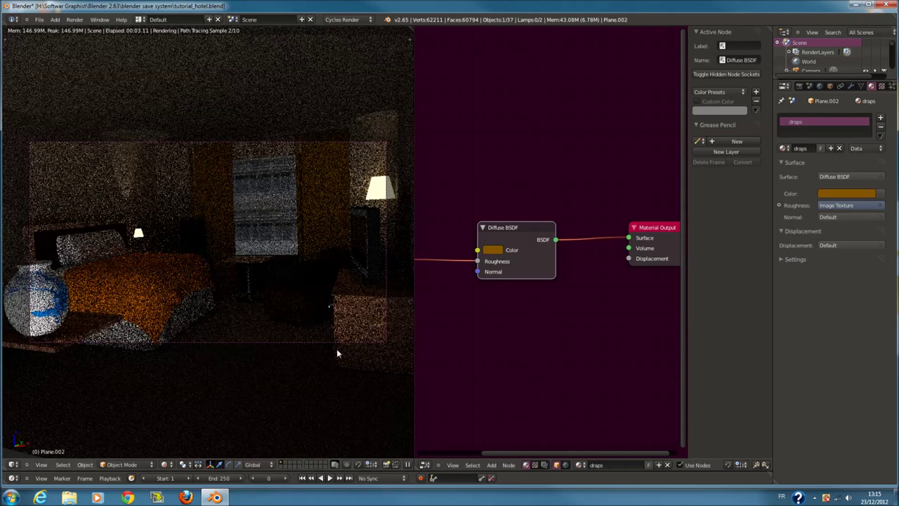
Return the viewport to Solid shading and save the blend file
{"action": "left_click", "coordinate": [167, 464]}
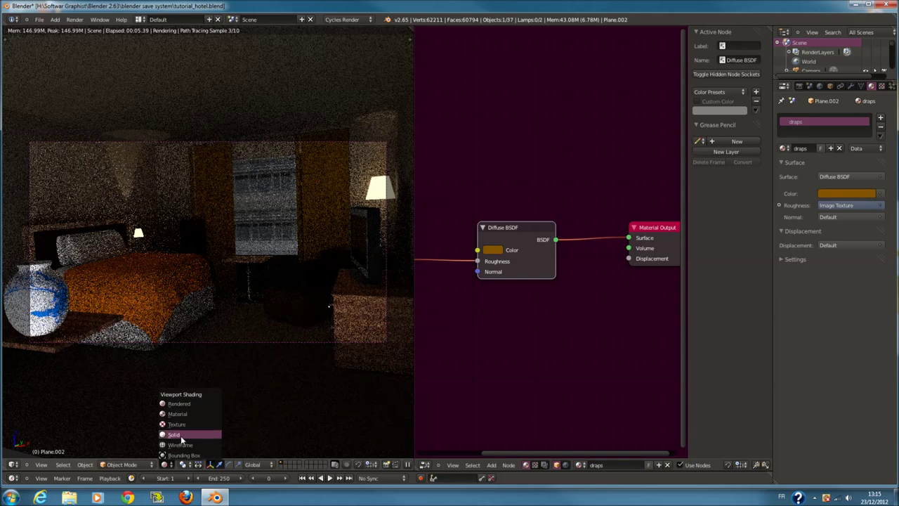
{"action": "left_click", "coordinate": [188, 425]}
{"action": "key", "text": "ctrl+s"}
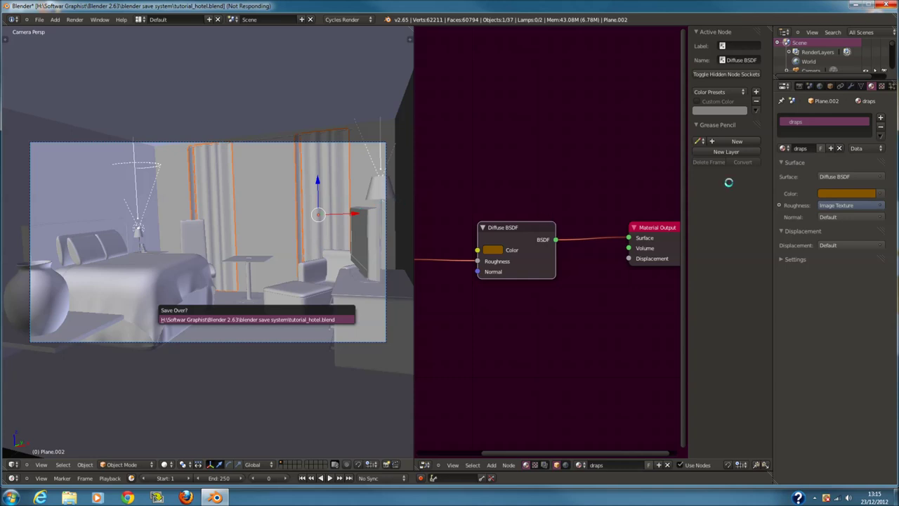
Set the render to 100% resolution with 50 samples, then minimize Blender
{"action": "left_click", "coordinate": [800, 86]}
{"action": "left_click", "coordinate": [803, 232]}
{"action": "type", "text": "100"}
{"action": "key", "text": "Return"}
{"action": "left_click", "coordinate": [818, 297]}
{"action": "left_click", "coordinate": [820, 308]}
{"action": "left_click", "coordinate": [853, 332]}
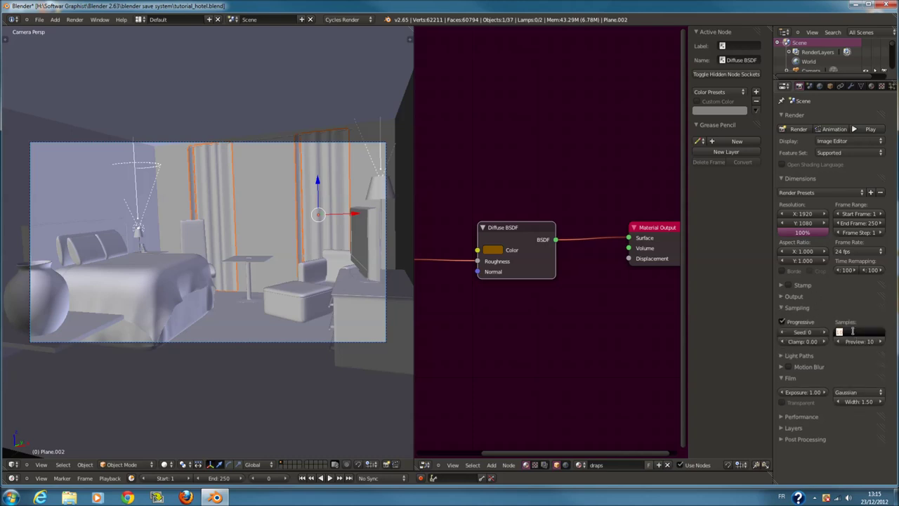
{"action": "type", "text": "50"}
{"action": "key", "text": "Return"}
{"action": "left_click", "coordinate": [859, 5]}
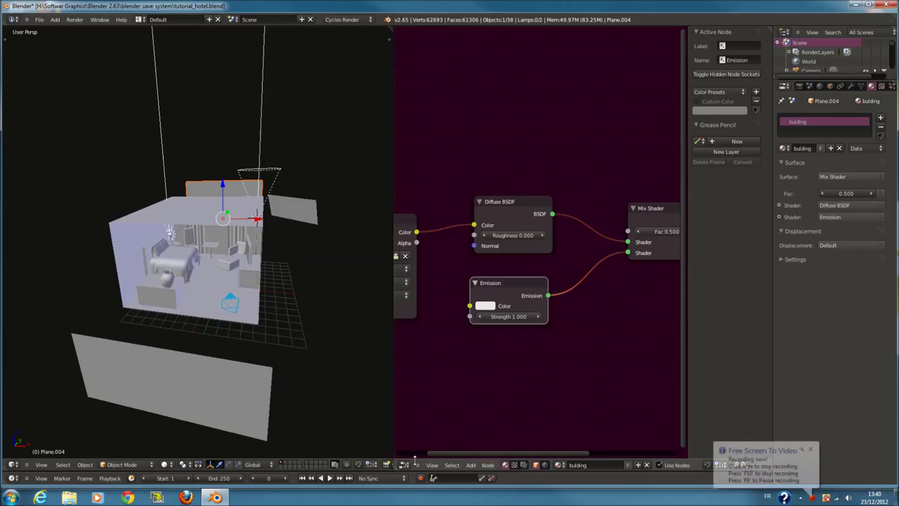
Turn the node area into an image viewer showing the render result
{"action": "left_click", "coordinate": [404, 464]}
{"action": "left_click", "coordinate": [429, 403]}
{"action": "scroll", "coordinate": [530, 300], "scroll_direction": "down", "scroll_amount": 4}
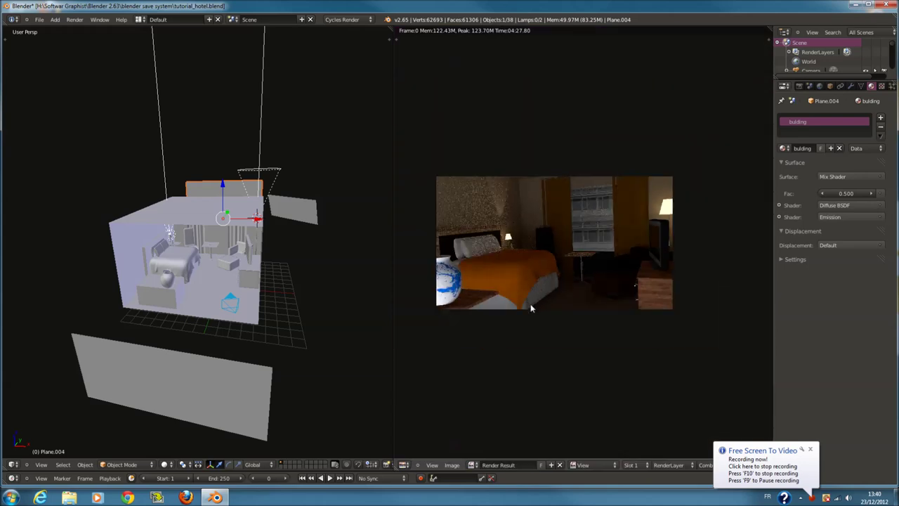
{"action": "scroll", "coordinate": [549, 274], "scroll_direction": "up", "scroll_amount": 1}
{"action": "scroll", "coordinate": [515, 267], "scroll_direction": "up", "scroll_amount": 1}
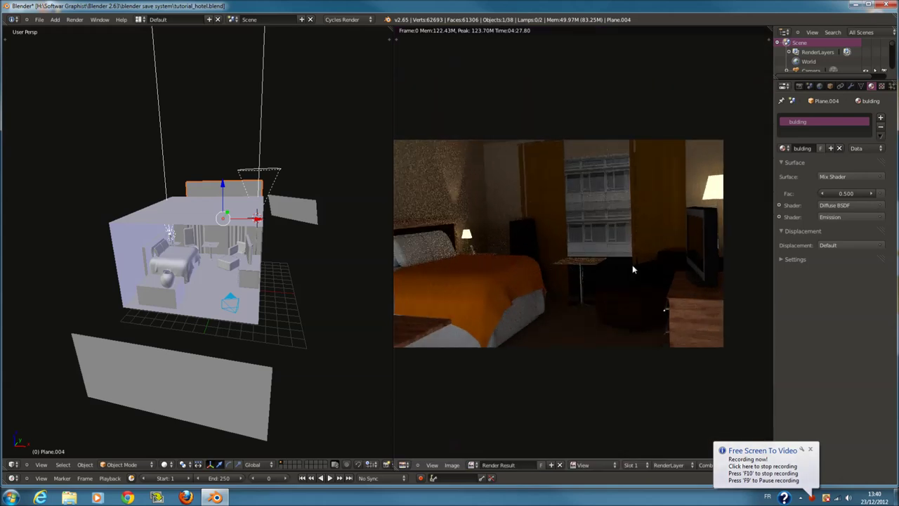
Select and frame the room's front wall, toggling edit mode on and off
{"action": "key", "text": "z"}
{"action": "scroll", "coordinate": [316, 281], "scroll_direction": "up", "scroll_amount": 2}
{"action": "right_click", "coordinate": [350, 249]}
{"action": "key", "text": "KP_Decimal"}
{"action": "key", "text": "z"}
{"action": "key", "text": "Tab"}
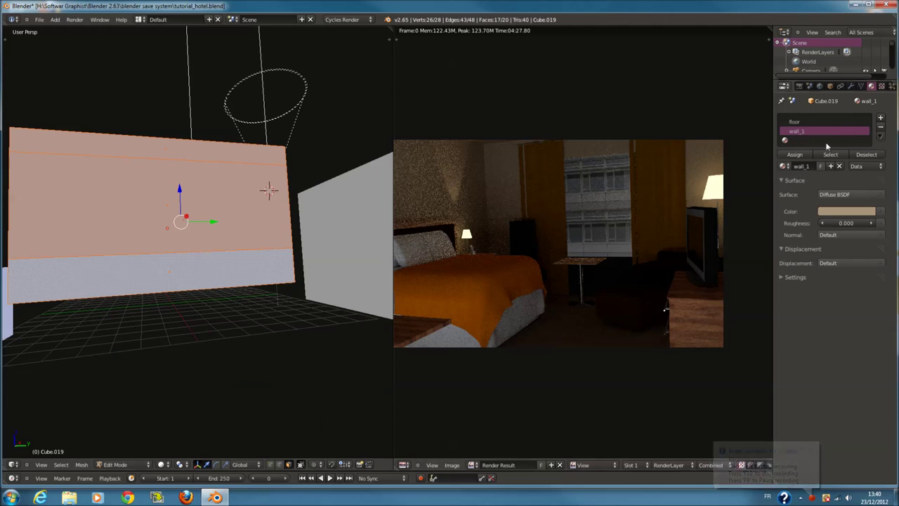
{"action": "key", "text": "Tab"}
Orbit into the room and select the couch to check its material colour
{"action": "middle_click_drag", "start_coordinate": [295, 281], "coordinate": [241, 281]}
{"action": "scroll", "coordinate": [241, 281], "scroll_direction": "up", "scroll_amount": 3}
{"action": "scroll", "coordinate": [181, 250], "scroll_direction": "up", "scroll_amount": 3}
{"action": "right_click", "coordinate": [181, 250]}
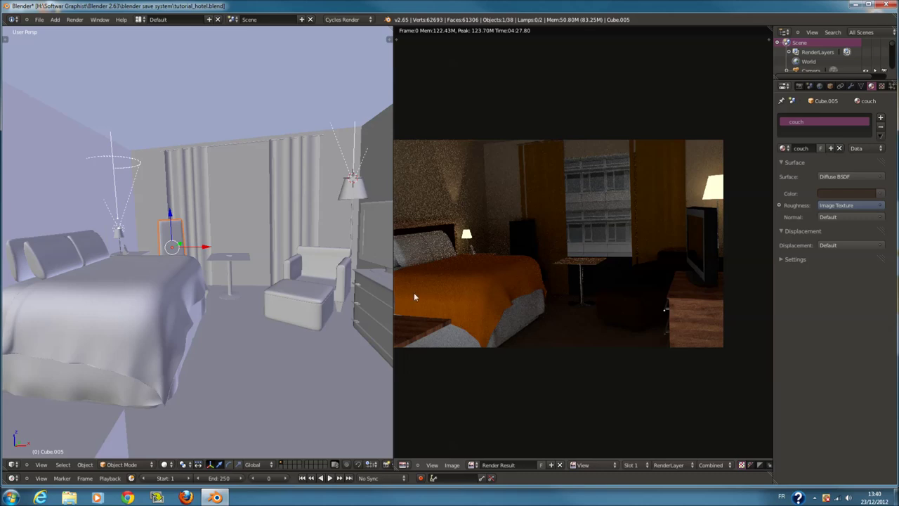
{"action": "left_click", "coordinate": [865, 195]}
{"action": "scroll", "coordinate": [334, 304], "scroll_direction": "up", "scroll_amount": 3}
Select the pouffe and armchair, then select the standing lamp's spot light
{"action": "right_click", "coordinate": [358, 293]}
{"action": "right_click", "coordinate": [358, 295]}
{"action": "middle_click_drag", "start_coordinate": [359, 295], "coordinate": [89, 254]}
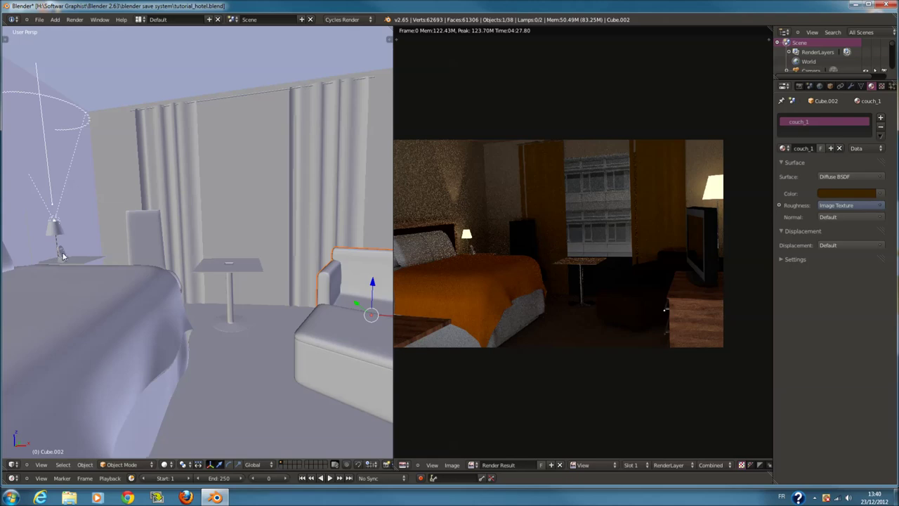
{"action": "middle_click_drag", "start_coordinate": [93, 233], "coordinate": [315, 210]}
{"action": "right_click", "coordinate": [344, 183]}
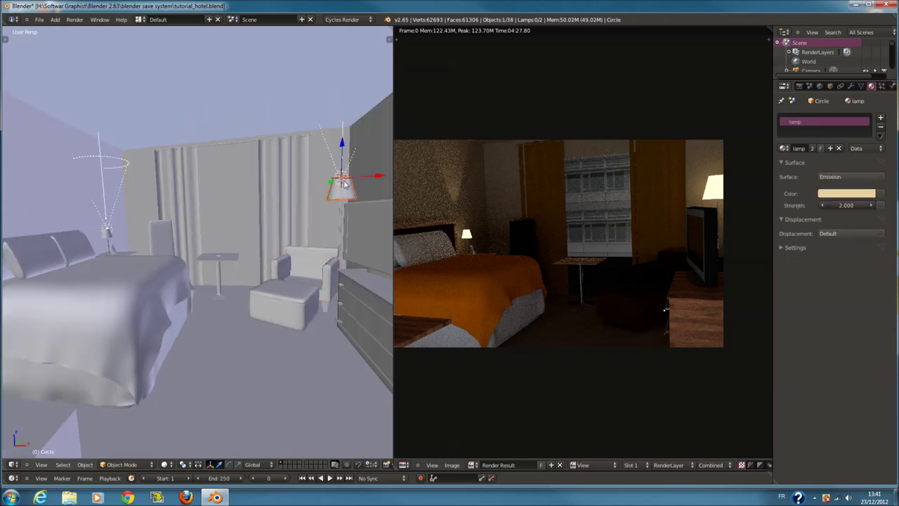
Select the sphere inside the standing lampshade and scale it larger
{"action": "key", "text": "z"}
{"action": "key", "text": "KP_Decimal"}
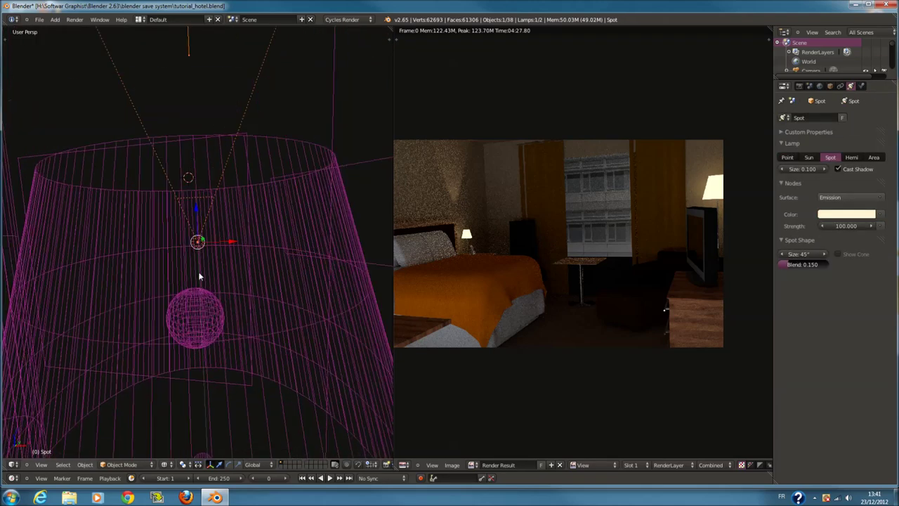
{"action": "right_click", "coordinate": [215, 340]}
{"action": "right_click", "coordinate": [204, 318]}
{"action": "scroll", "coordinate": [225, 316], "scroll_direction": "down", "scroll_amount": 2}
{"action": "key", "text": "s"}
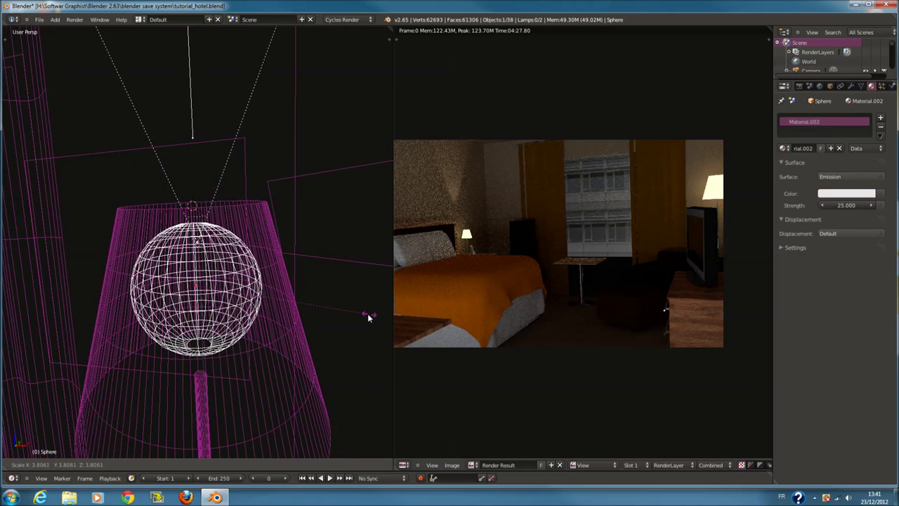
{"action": "left_click", "coordinate": [281, 266]}
{"action": "key", "text": "z"}
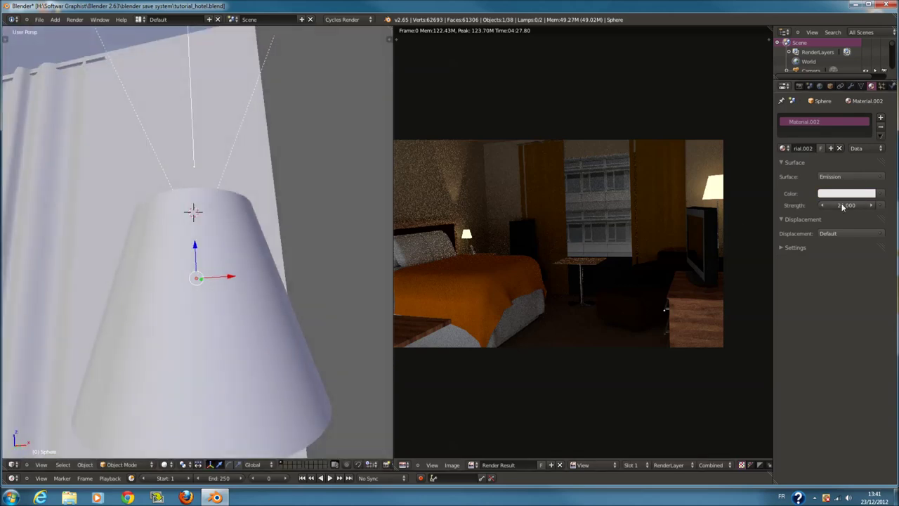
Tint the sphere's emission pale yellow and raise its strength to 50
{"action": "left_click", "coordinate": [849, 194]}
{"action": "left_click_drag", "start_coordinate": [811, 120], "coordinate": [816, 107]}
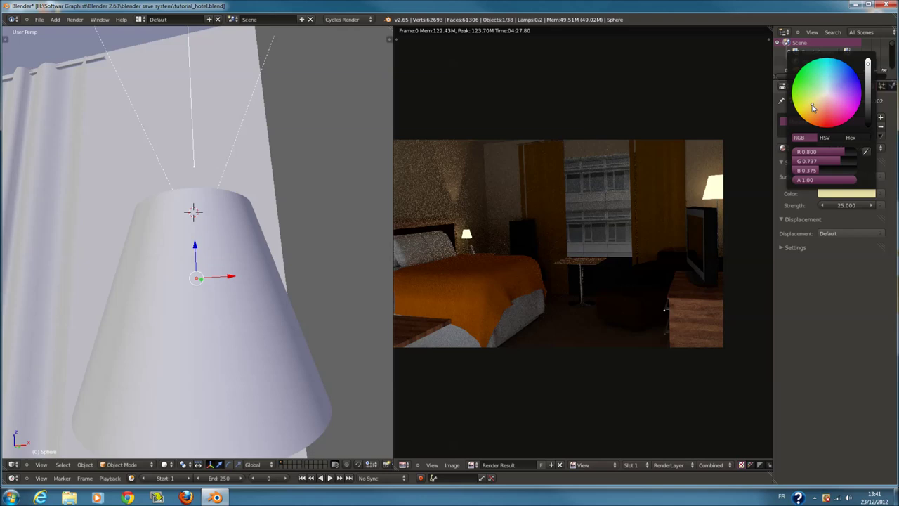
{"action": "left_click", "coordinate": [842, 205]}
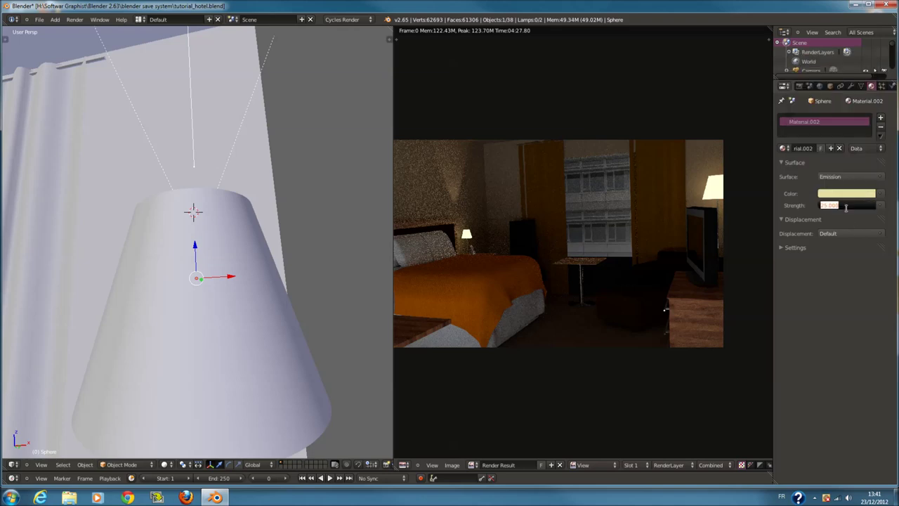
{"action": "type", "text": "50"}
{"action": "key", "text": "Return"}
Switch to top view and select the Plane.004 building plane outside the window
{"action": "middle_click_drag", "start_coordinate": [203, 204], "coordinate": [220, 195]}
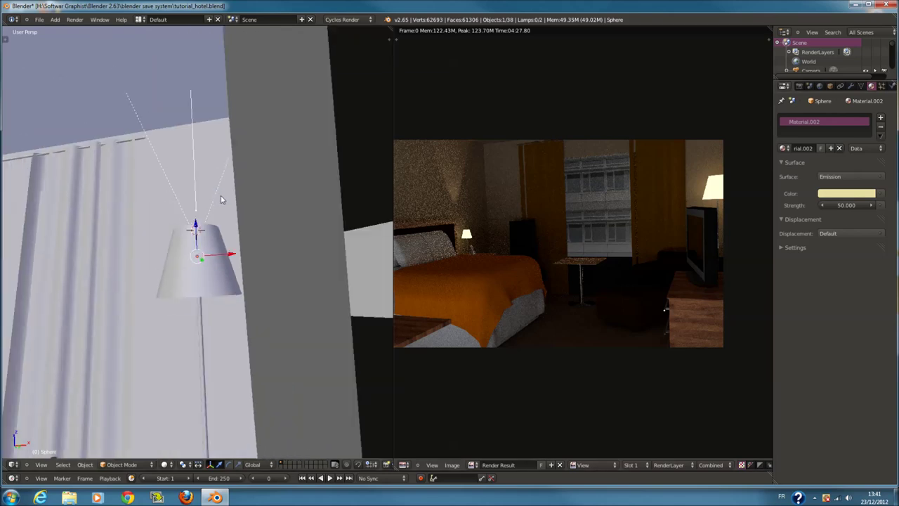
{"action": "scroll", "coordinate": [226, 215], "scroll_direction": "up", "scroll_amount": 3}
{"action": "key", "text": "KP_7"}
{"action": "scroll", "coordinate": [257, 205], "scroll_direction": "down", "scroll_amount": 5}
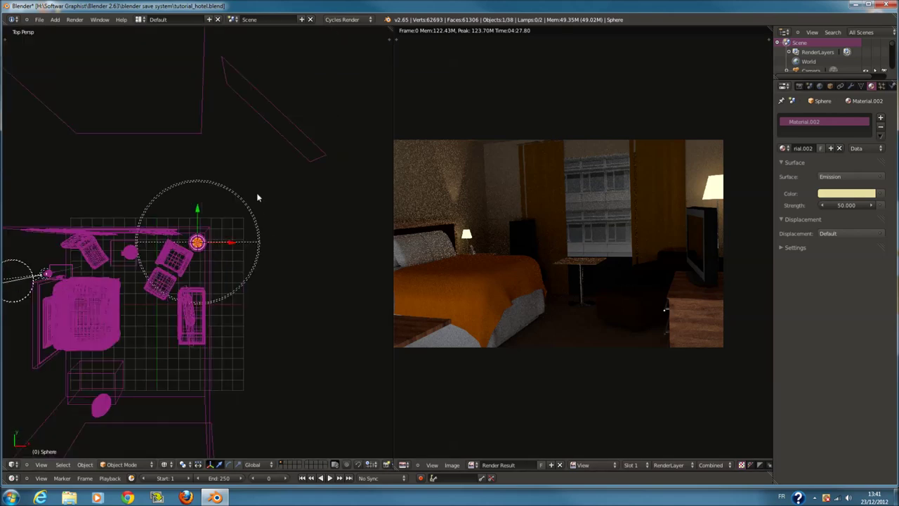
{"action": "right_click", "coordinate": [192, 132]}
{"action": "scroll", "coordinate": [254, 149], "scroll_direction": "down", "scroll_amount": 1}
{"action": "middle_click_drag", "start_coordinate": [254, 148], "coordinate": [324, 148], "text": "shift"}
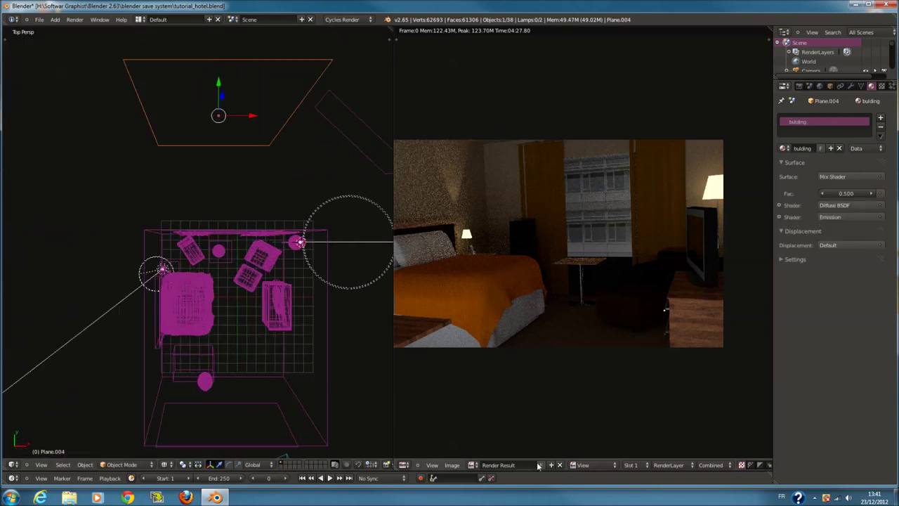
Turn the render area into a Node Editor and select the thin emissive plane
{"action": "left_click", "coordinate": [404, 465]}
{"action": "left_click", "coordinate": [423, 366]}
{"action": "mouse_move", "coordinate": [450, 288]}
{"action": "middle_mouse_down"}
{"action": "mouse_move", "coordinate": [576, 309]}
{"action": "mouse_move", "coordinate": [513, 297]}
{"action": "middle_mouse_up"}
{"action": "scroll", "coordinate": [314, 196], "scroll_direction": "down", "scroll_amount": 2}
{"action": "right_click", "coordinate": [315, 195]}
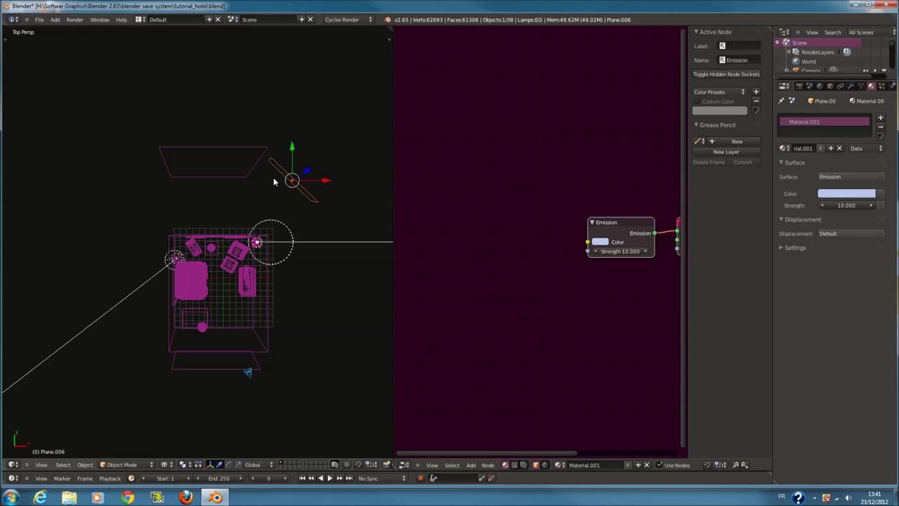
Switch to camera view and select the table to show its Image Texture and Diffuse nodes
{"action": "scroll", "coordinate": [253, 286], "scroll_direction": "down", "scroll_amount": 2, "text": "ctrl"}
{"action": "middle_click_drag", "start_coordinate": [308, 286], "coordinate": [266, 344]}
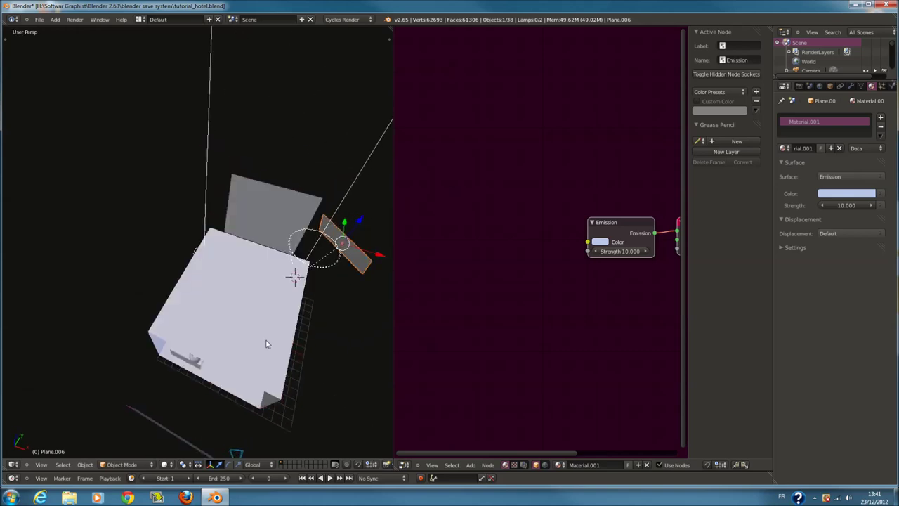
{"action": "key", "text": "KP_0"}
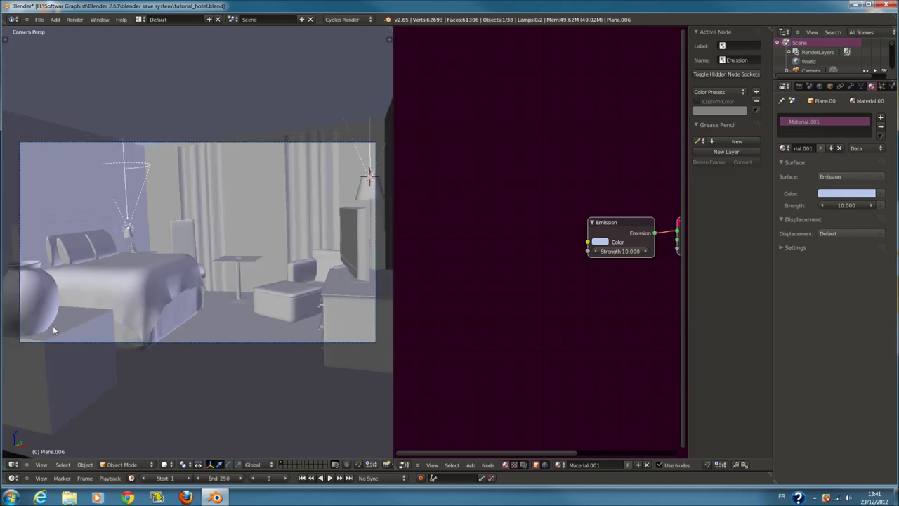
{"action": "right_click", "coordinate": [73, 347]}
{"action": "right_click", "coordinate": [84, 318]}
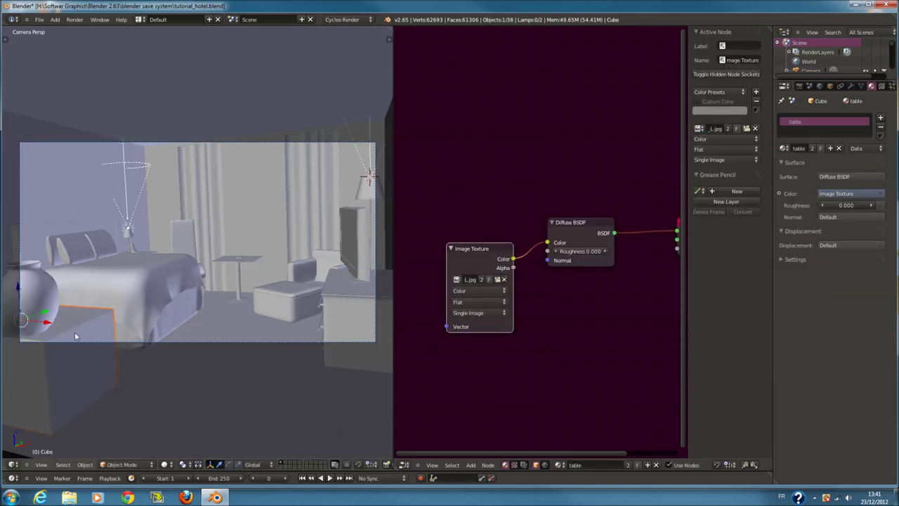
{"action": "scroll", "coordinate": [126, 363], "scroll_direction": "up", "scroll_amount": 1}
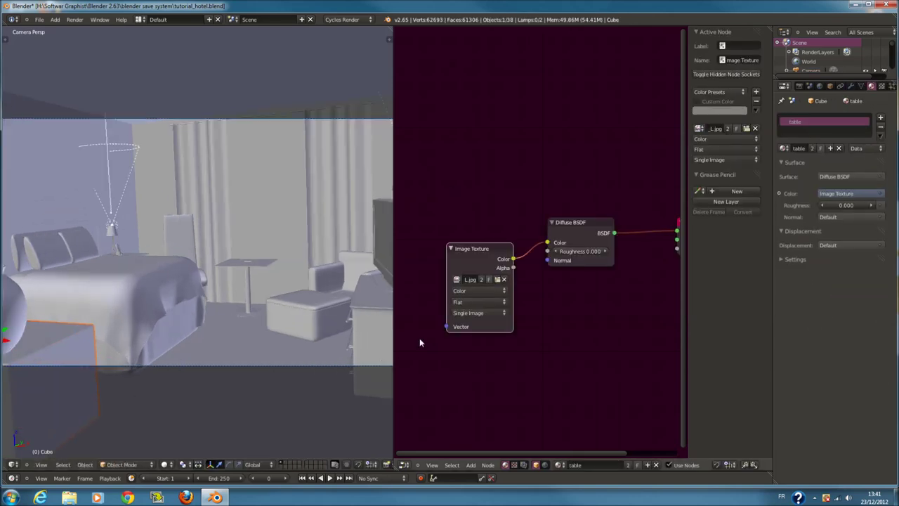
{"action": "left_click", "coordinate": [404, 464]}
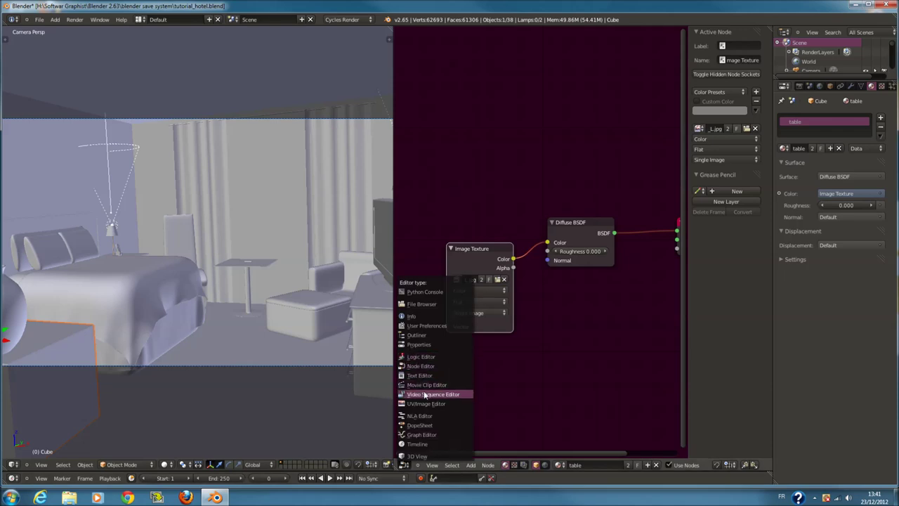
Show the render again, zoom in to check the table, then join areas to close it
{"action": "left_click", "coordinate": [432, 399]}
{"action": "scroll", "coordinate": [632, 298], "scroll_direction": "up", "scroll_amount": 2}
{"action": "scroll", "coordinate": [541, 302], "scroll_direction": "up", "scroll_amount": 1}
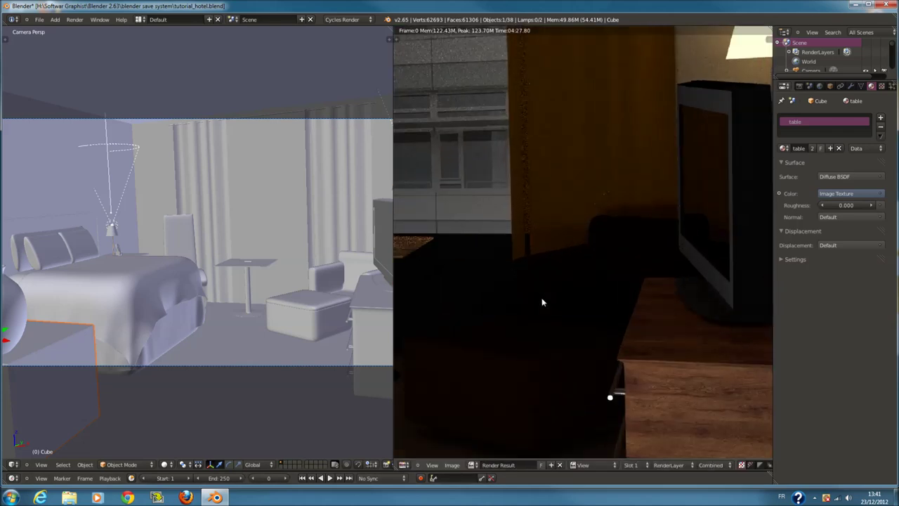
{"action": "scroll", "coordinate": [568, 281], "scroll_direction": "up", "scroll_amount": 1}
{"action": "scroll", "coordinate": [568, 355], "scroll_direction": "up", "scroll_amount": 2}
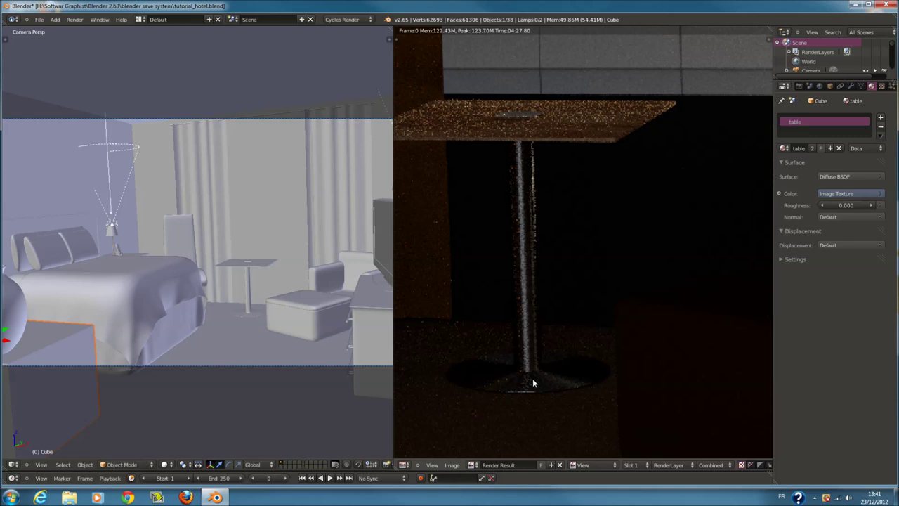
{"action": "scroll", "coordinate": [548, 365], "scroll_direction": "down", "scroll_amount": 1}
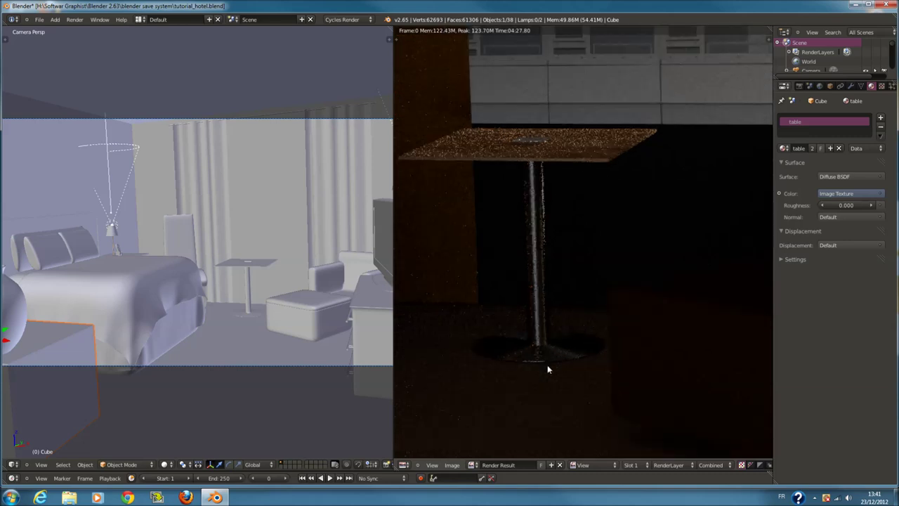
{"action": "middle_click_drag", "start_coordinate": [539, 357], "coordinate": [610, 347]}
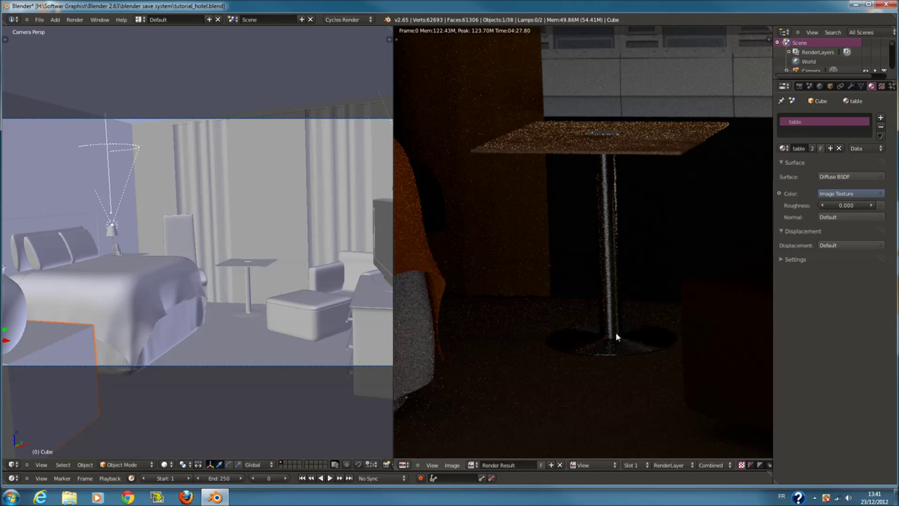
{"action": "scroll", "coordinate": [610, 331], "scroll_direction": "down", "scroll_amount": 2}
{"action": "scroll", "coordinate": [614, 323], "scroll_direction": "down", "scroll_amount": 2}
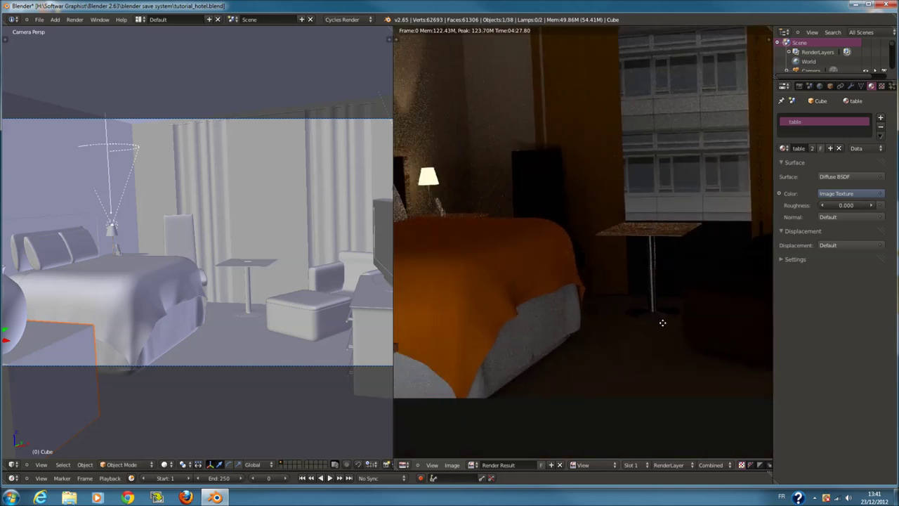
{"action": "scroll", "coordinate": [647, 278], "scroll_direction": "down", "scroll_amount": 1}
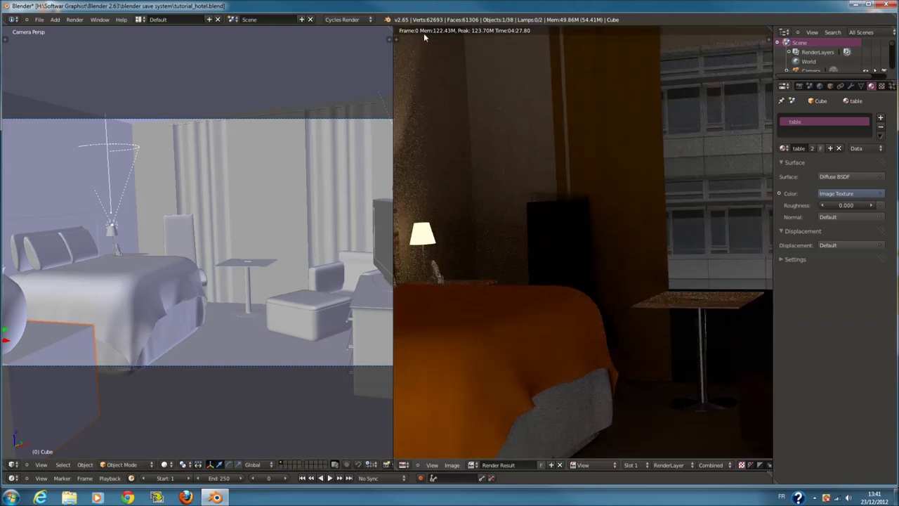
{"action": "left_click_drag", "start_coordinate": [391, 29], "coordinate": [505, 105]}
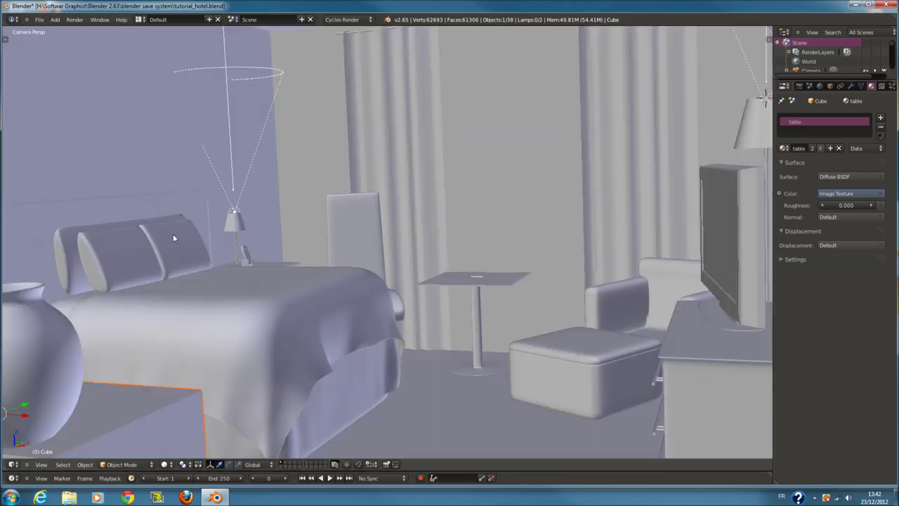
Rename the phone box's material BOX and darken it to grey 0.107
{"action": "right_click", "coordinate": [245, 259]}
{"action": "key", "text": "KP_Decimal"}
{"action": "right_click", "coordinate": [397, 331]}
{"action": "double_click", "coordinate": [802, 148]}
{"action": "type", "text": "BOX"}
{"action": "key", "text": "Return"}
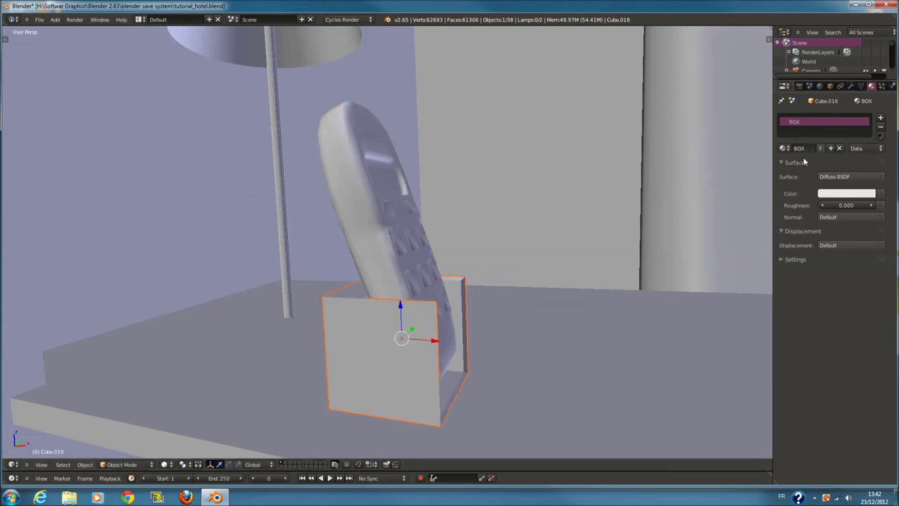
{"action": "left_click", "coordinate": [846, 193]}
{"action": "left_click_drag", "start_coordinate": [868, 77], "coordinate": [860, 105]}
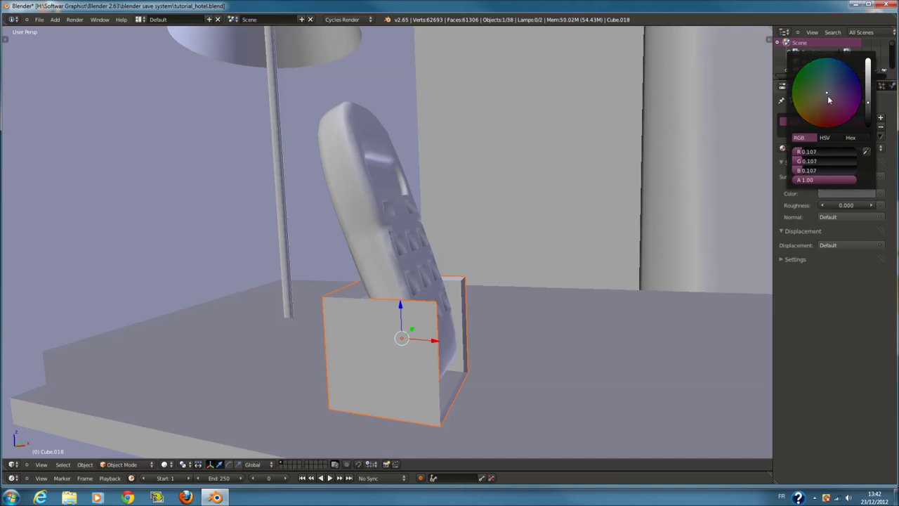
Orbit to the phone's front, select it, and enter edit mode
{"action": "middle_click_drag", "start_coordinate": [399, 289], "coordinate": [357, 218]}
{"action": "right_click", "coordinate": [356, 218]}
{"action": "key", "text": "Tab"}
{"action": "middle_click_drag", "start_coordinate": [523, 194], "coordinate": [495, 206]}
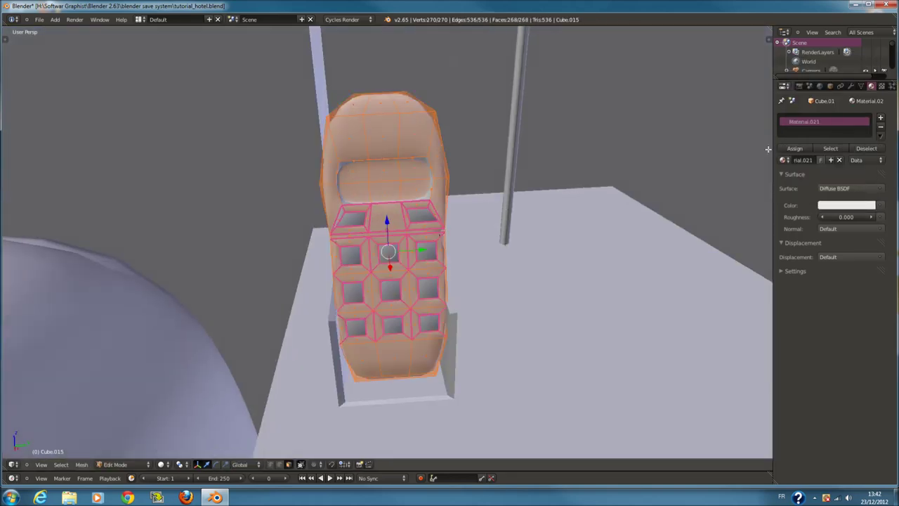
Rename the phone material PHONE and make its colour nearly black
{"action": "left_click", "coordinate": [801, 157]}
{"action": "type", "text": "HONE"}
{"action": "key", "text": "Return"}
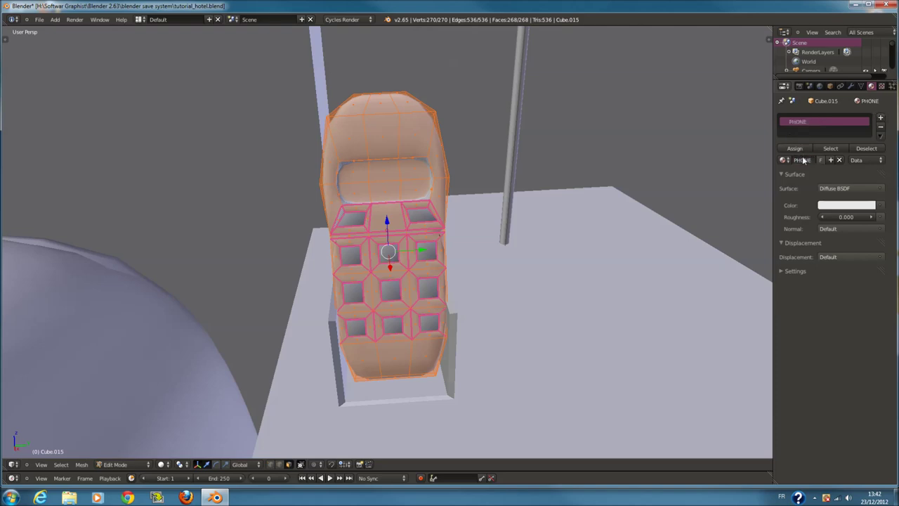
{"action": "left_click", "coordinate": [846, 205]}
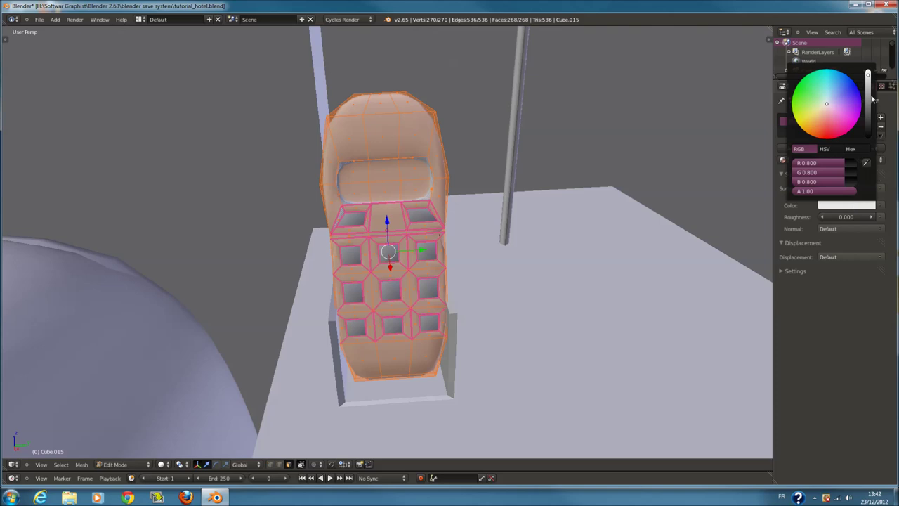
{"action": "left_click_drag", "start_coordinate": [871, 99], "coordinate": [869, 132]}
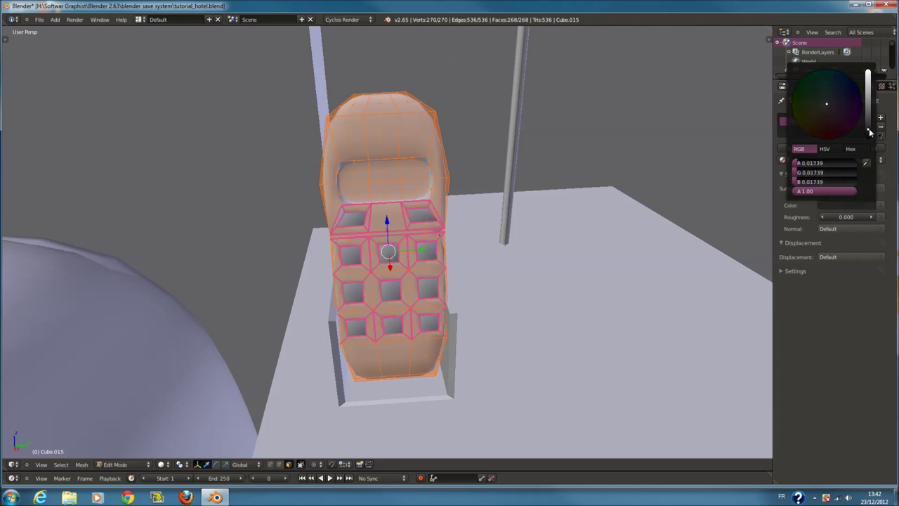
{"action": "scroll", "coordinate": [416, 172], "scroll_direction": "up", "scroll_amount": 2}
Give the phone's screen faces a new cyan Emission material
{"action": "key", "text": "a"}
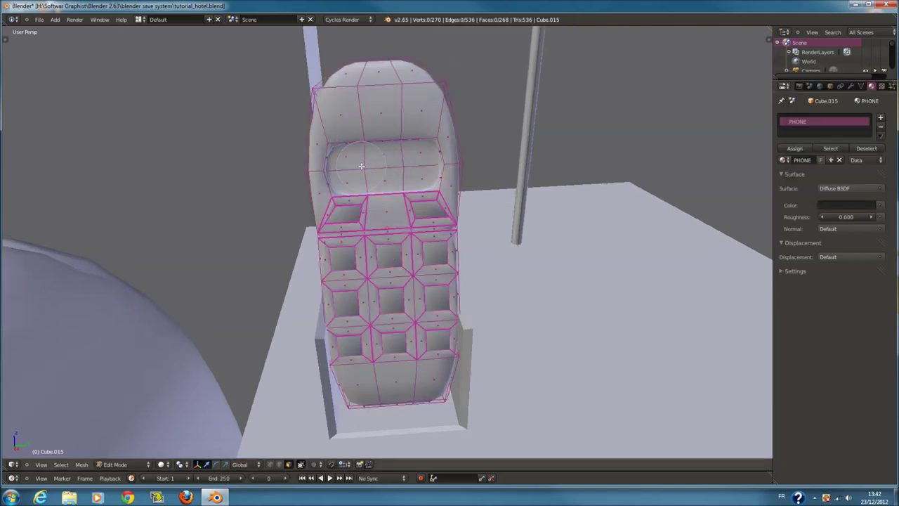
{"action": "key", "text": "l"}
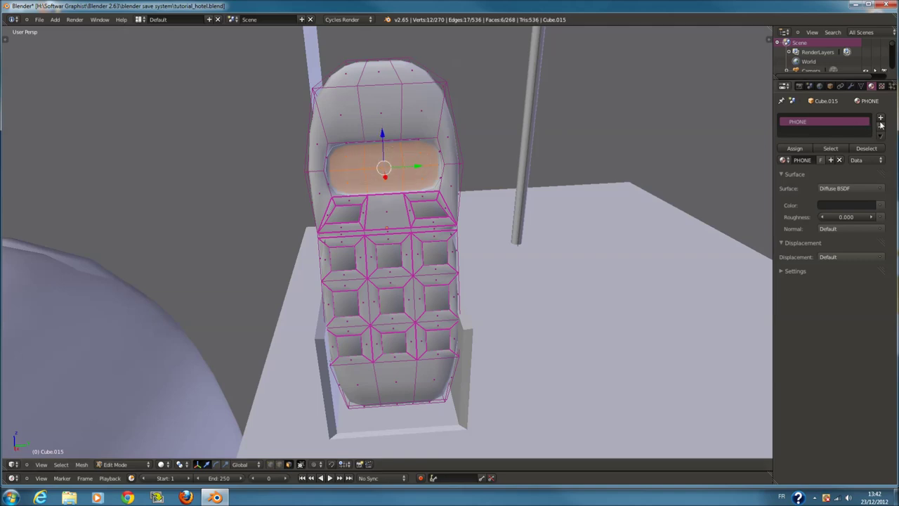
{"action": "left_click", "coordinate": [880, 118]}
{"action": "left_click", "coordinate": [814, 160]}
{"action": "left_click", "coordinate": [835, 204]}
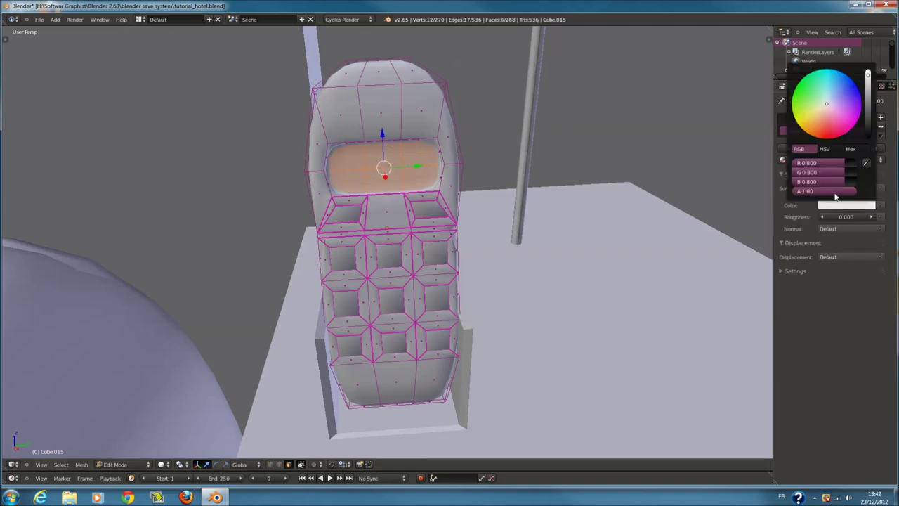
{"action": "left_click_drag", "start_coordinate": [834, 103], "coordinate": [838, 85]}
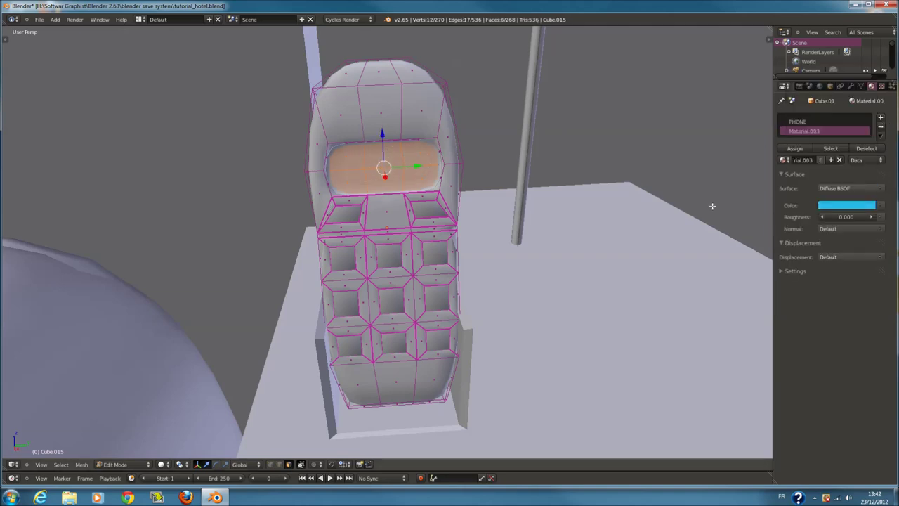
{"action": "left_click", "coordinate": [836, 189]}
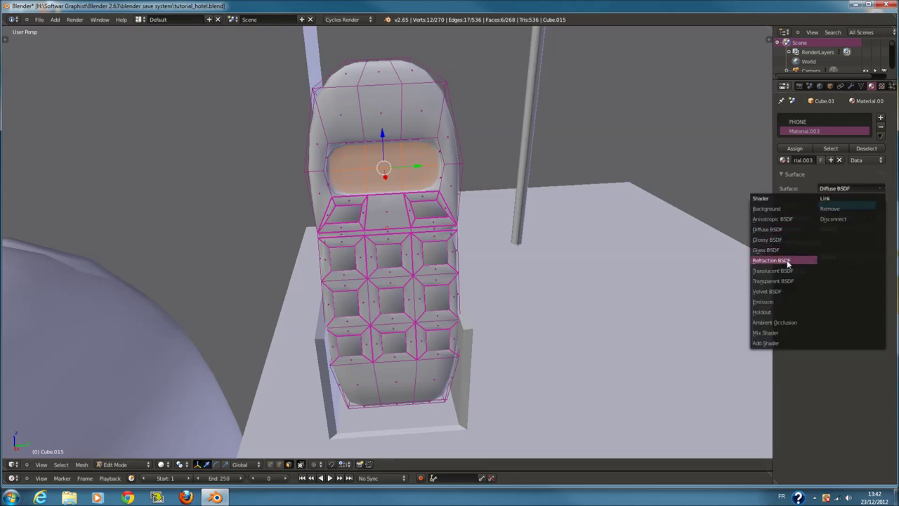
{"action": "left_click", "coordinate": [790, 300]}
Separate the keypad keys into their own object with P
{"action": "key", "text": "Tab"}
{"action": "key", "text": "Tab"}
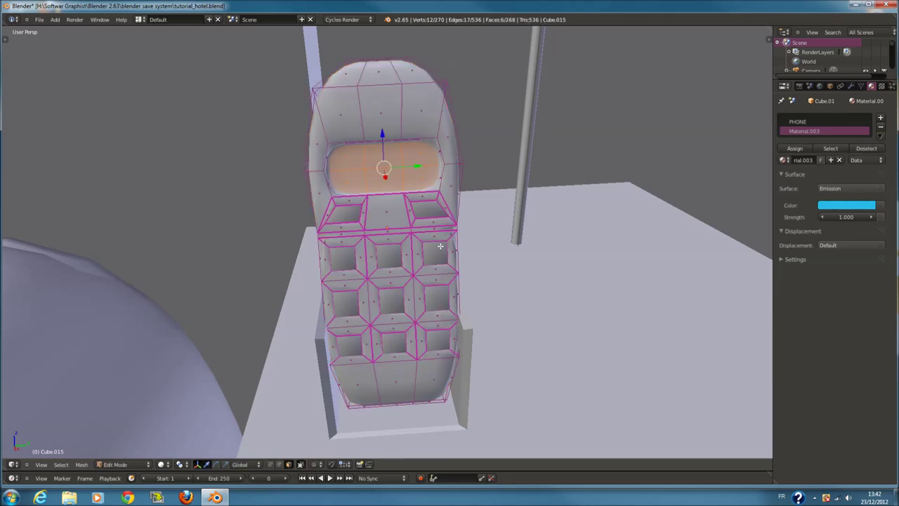
{"action": "right_click", "coordinate": [425, 249]}
{"action": "key", "text": "p"}
{"action": "left_click", "coordinate": [368, 259]}
{"action": "key", "text": "Tab"}
{"action": "right_click", "coordinate": [435, 252]}
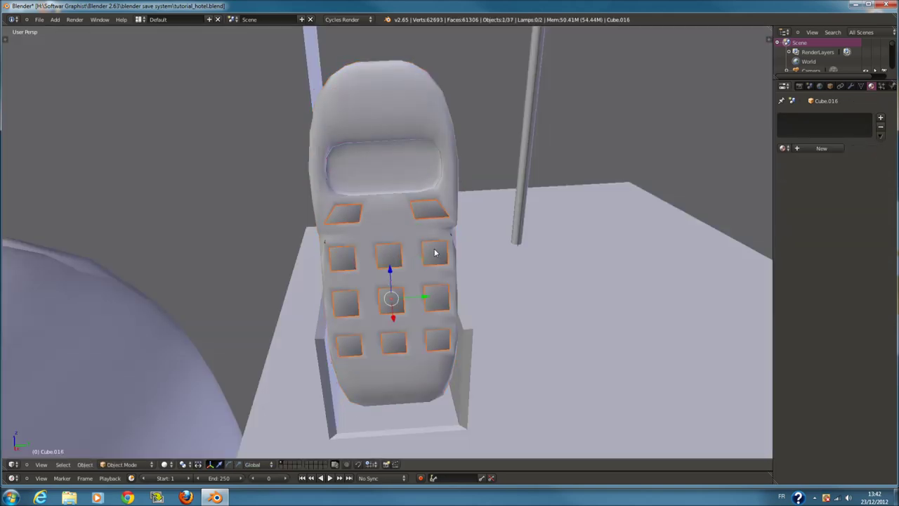
Give the keypad keys a new grey Diffuse material, Material.004
{"action": "key", "text": "Tab"}
{"action": "left_click", "coordinate": [806, 161]}
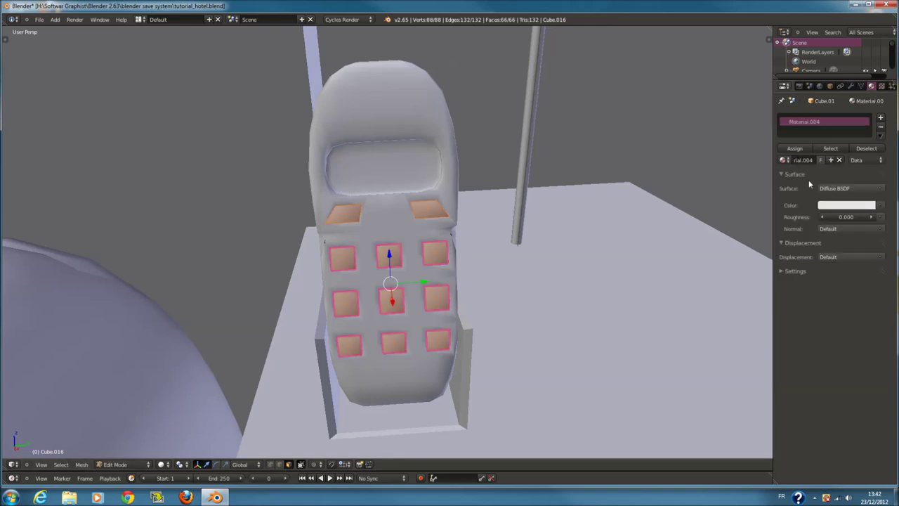
{"action": "left_click", "coordinate": [849, 206]}
{"action": "left_click", "coordinate": [870, 107]}
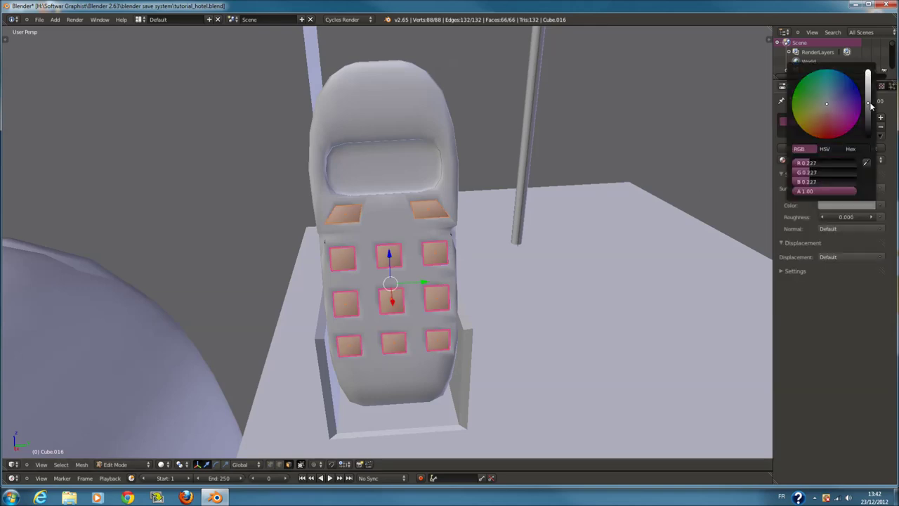
Return to object mode, view through the camera, and save tutorial_hotel.blend
{"action": "key", "text": "Tab"}
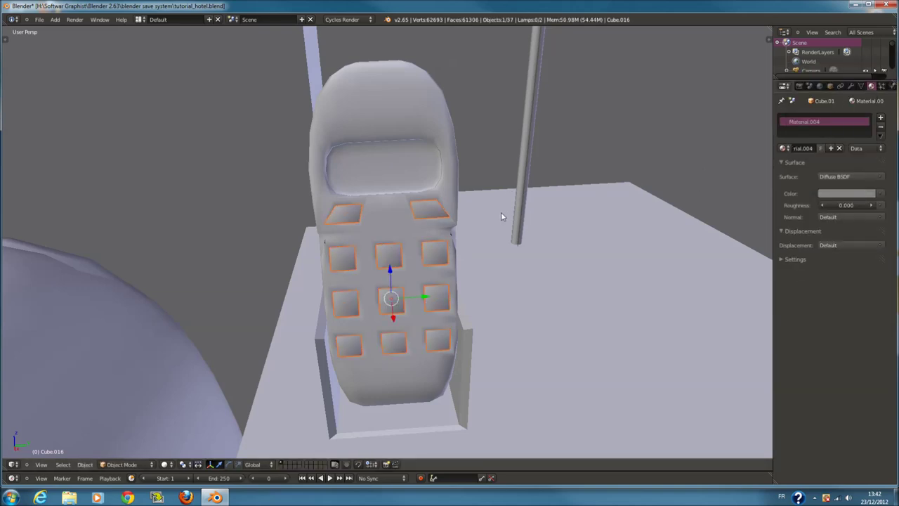
{"action": "key", "text": "KP_0"}
{"action": "key", "text": "ctrl+s"}
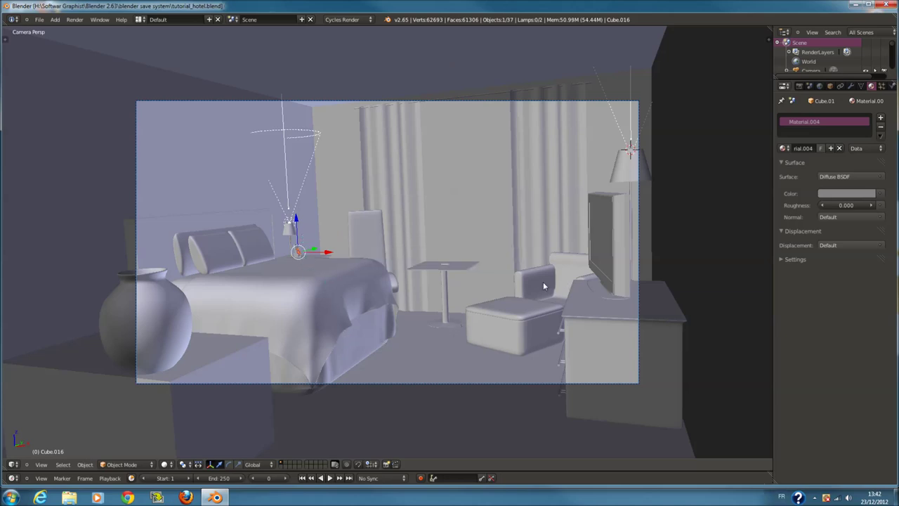
Select the curtains and then the building plane, orbiting the view to reach them
{"action": "right_click", "coordinate": [551, 143]}
{"action": "scroll", "coordinate": [527, 85], "scroll_direction": "up", "scroll_amount": 2}
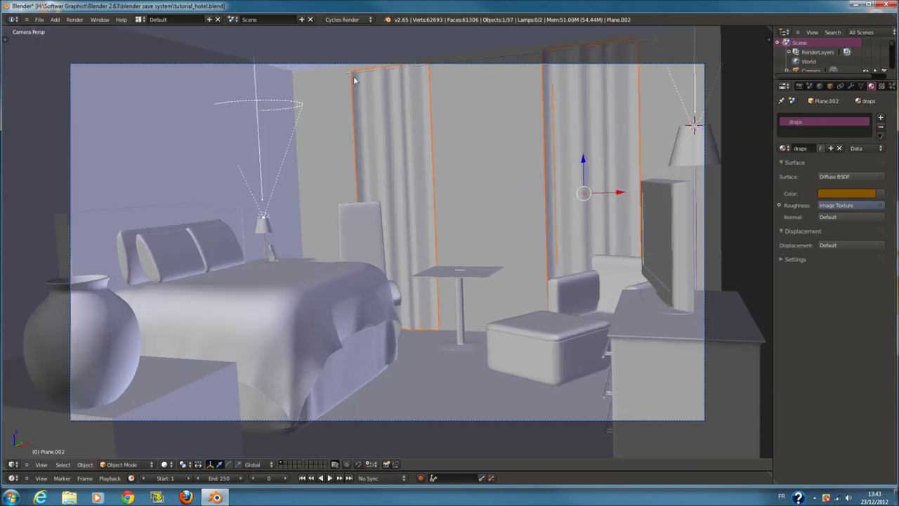
{"action": "scroll", "coordinate": [664, 105], "scroll_direction": "down", "scroll_amount": 2}
{"action": "middle_click_drag", "start_coordinate": [654, 127], "coordinate": [660, 141]}
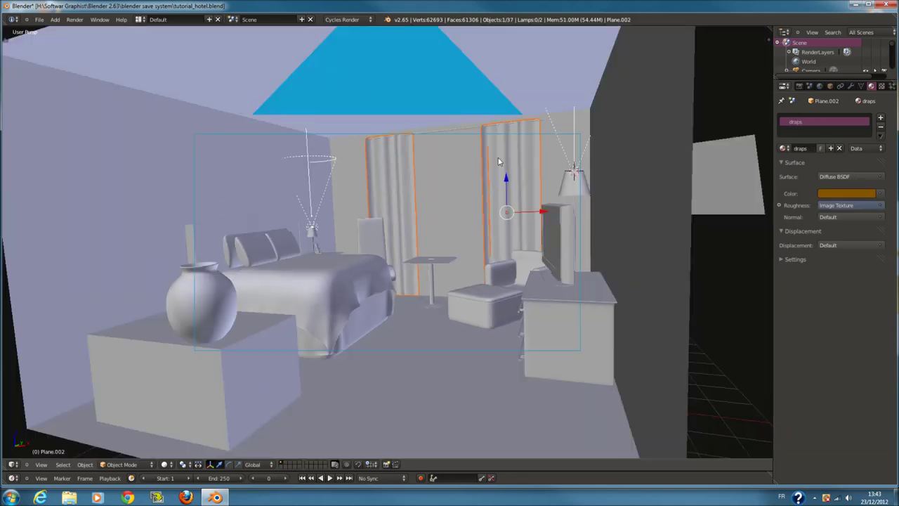
{"action": "scroll", "coordinate": [664, 147], "scroll_direction": "up", "scroll_amount": 5}
{"action": "right_click", "coordinate": [668, 161]}
{"action": "scroll", "coordinate": [664, 171], "scroll_direction": "down", "scroll_amount": 2}
Clear the selection and return to the camera view
{"action": "key", "text": "a"}
{"action": "key", "text": "a"}
{"action": "key", "text": "a"}
{"action": "scroll", "coordinate": [512, 250], "scroll_direction": "down", "scroll_amount": 2}
{"action": "key", "text": "KP_0"}
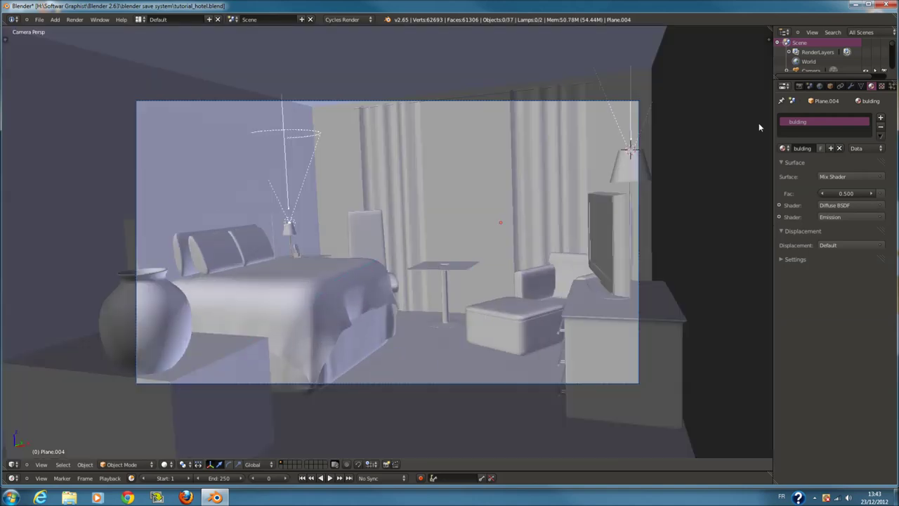
{"action": "left_click", "coordinate": [855, 5]}
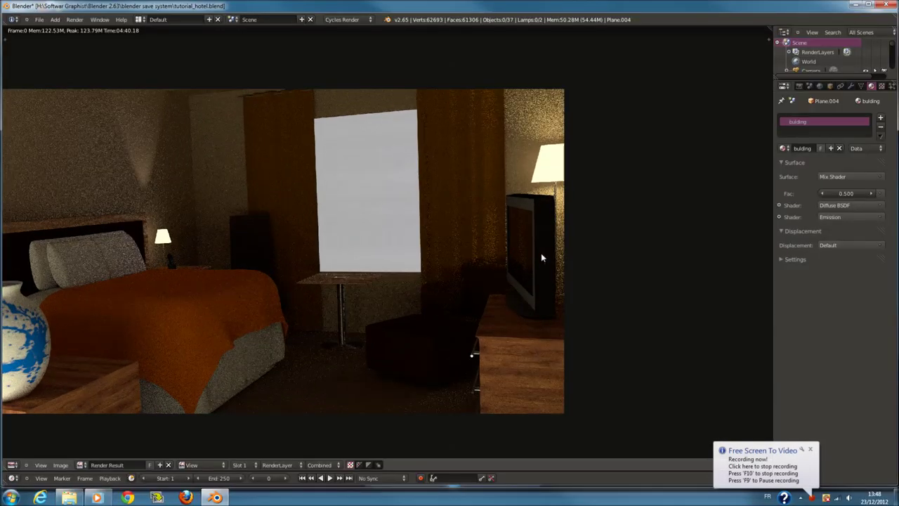
Zoom and pan around the Render Result, then restore the area to a 3D View
{"action": "scroll", "coordinate": [518, 177], "scroll_direction": "up", "scroll_amount": 1}
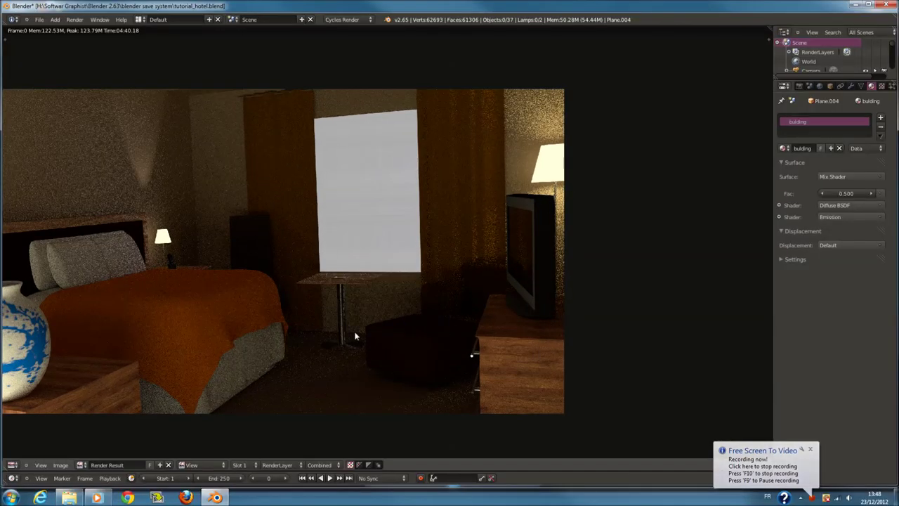
{"action": "scroll", "coordinate": [356, 333], "scroll_direction": "down", "scroll_amount": 1}
{"action": "middle_click_drag", "start_coordinate": [361, 327], "coordinate": [399, 342]}
{"action": "scroll", "coordinate": [398, 342], "scroll_direction": "up", "scroll_amount": 1}
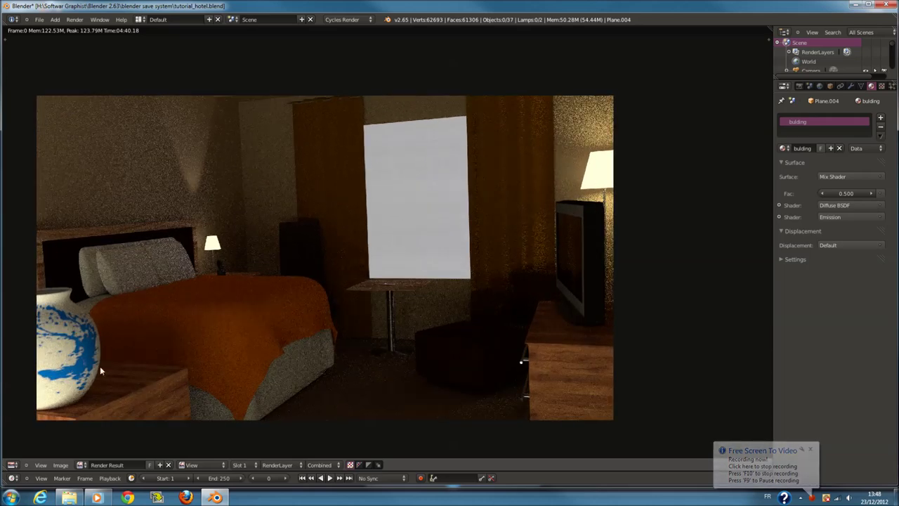
{"action": "scroll", "coordinate": [481, 330], "scroll_direction": "up", "scroll_amount": 1}
{"action": "scroll", "coordinate": [481, 330], "scroll_direction": "down", "scroll_amount": 1}
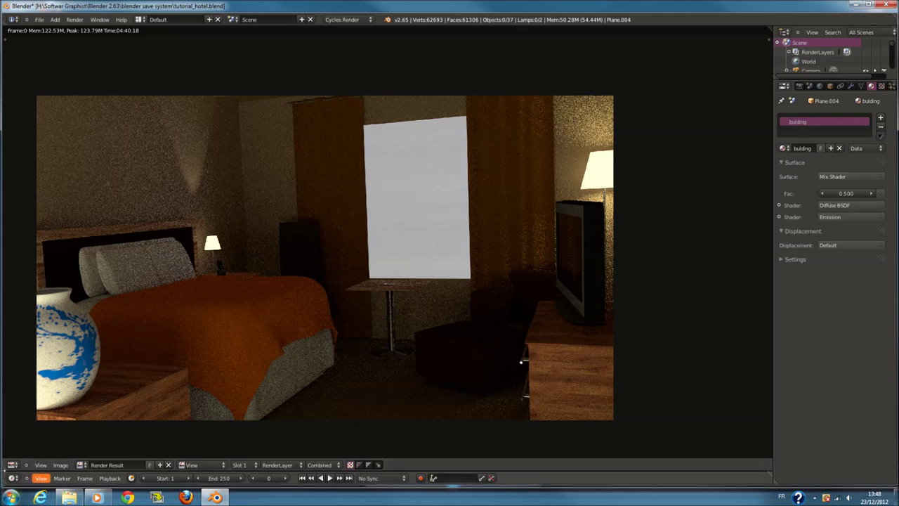
{"action": "left_click", "coordinate": [12, 464]}
{"action": "left_click", "coordinate": [35, 415]}
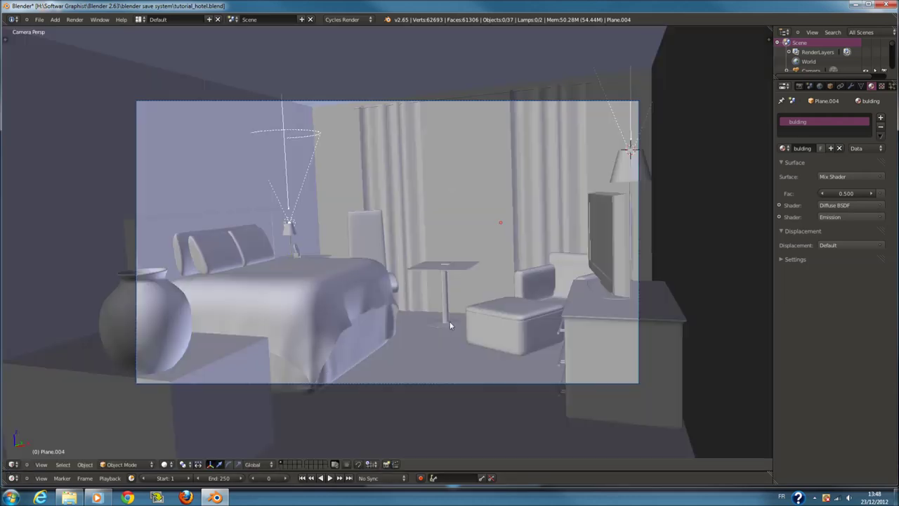
Show a wireframe orthographic top view beside a new Node Editor area
{"action": "key", "text": "z"}
{"action": "key", "text": "KP_7"}
{"action": "key", "text": "KP_5"}
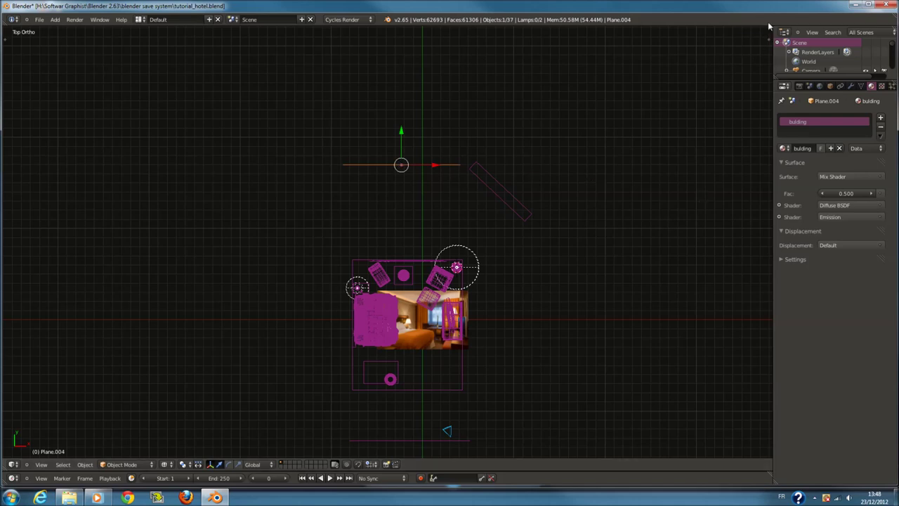
{"action": "left_click_drag", "start_coordinate": [766, 33], "coordinate": [502, 62]}
{"action": "left_click", "coordinate": [508, 464]}
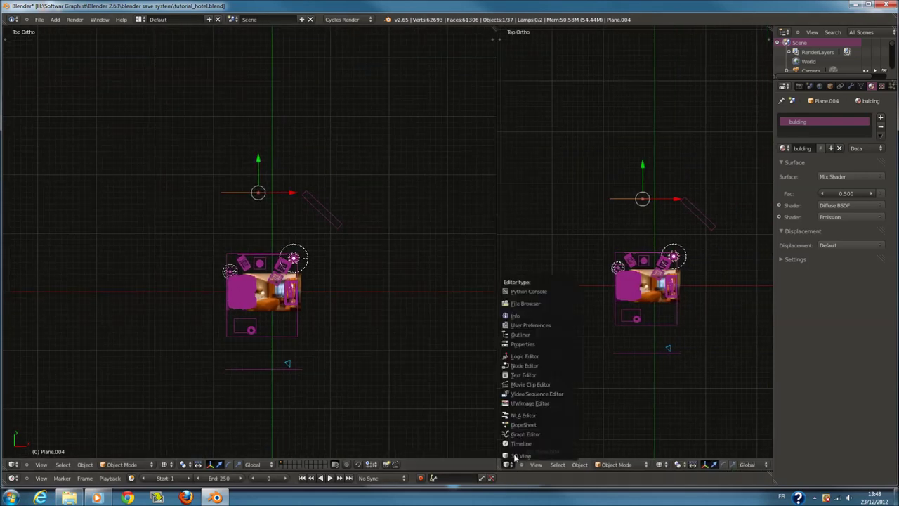
{"action": "left_click", "coordinate": [524, 365]}
Delete the Emission and Mix Shader nodes and link Diffuse BSDF to Material Output
{"action": "scroll", "coordinate": [606, 285], "scroll_direction": "up", "scroll_amount": 2}
{"action": "scroll", "coordinate": [562, 280], "scroll_direction": "up", "scroll_amount": 1}
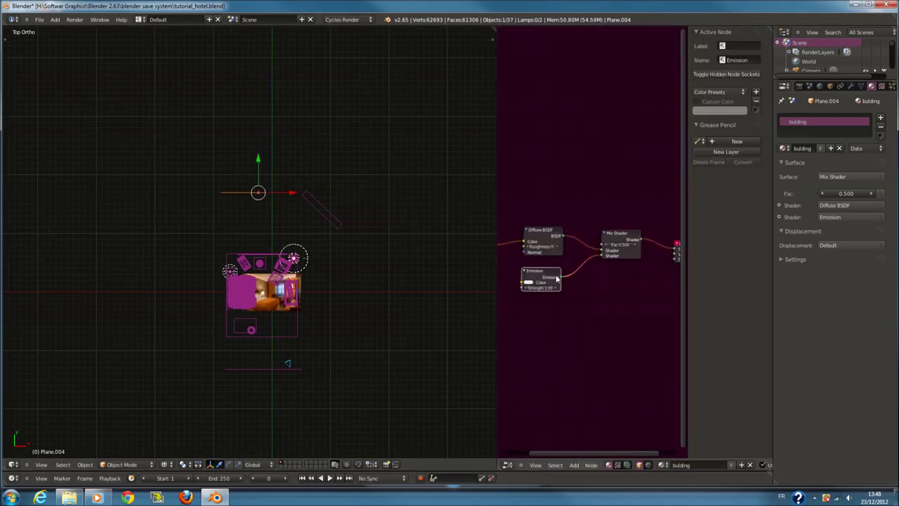
{"action": "key", "text": "x"}
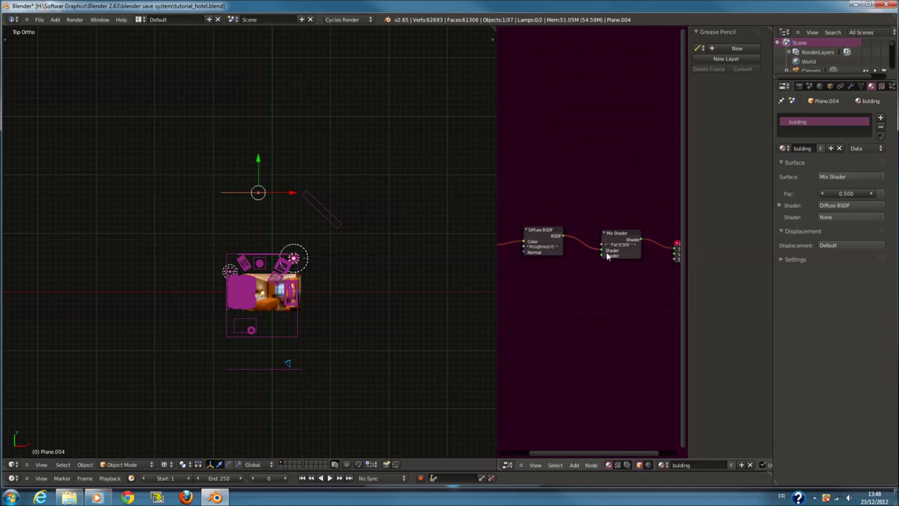
{"action": "left_click_drag", "start_coordinate": [600, 252], "coordinate": [675, 247]}
{"action": "left_click", "coordinate": [628, 239]}
{"action": "key", "text": "x"}
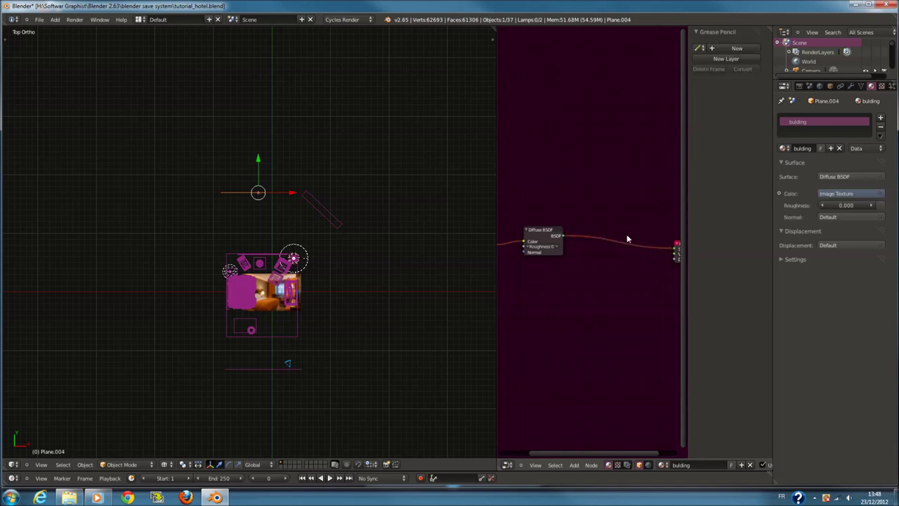
{"action": "scroll", "coordinate": [633, 253], "scroll_direction": "down", "scroll_amount": 1}
{"action": "left_click_drag", "start_coordinate": [674, 247], "coordinate": [597, 236]}
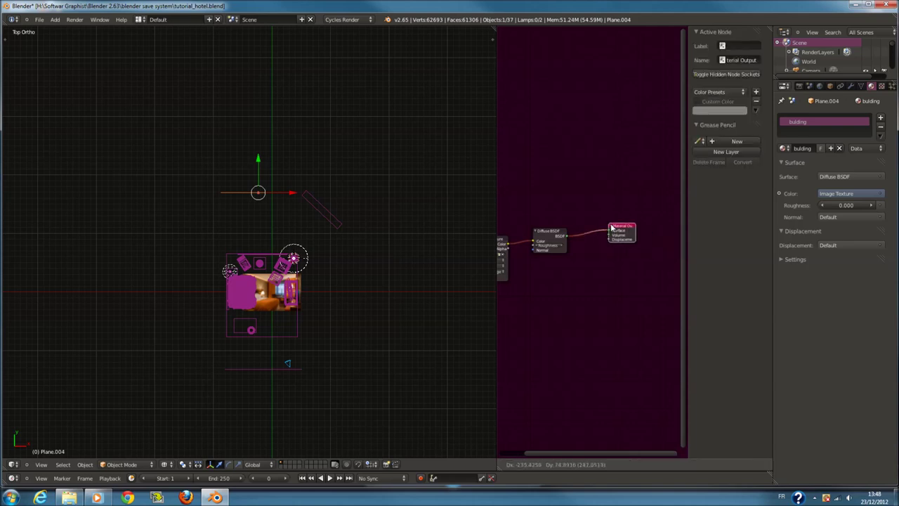
{"action": "scroll", "coordinate": [387, 270], "scroll_direction": "up", "scroll_amount": 4}
{"action": "scroll", "coordinate": [366, 271], "scroll_direction": "up", "scroll_amount": 2}
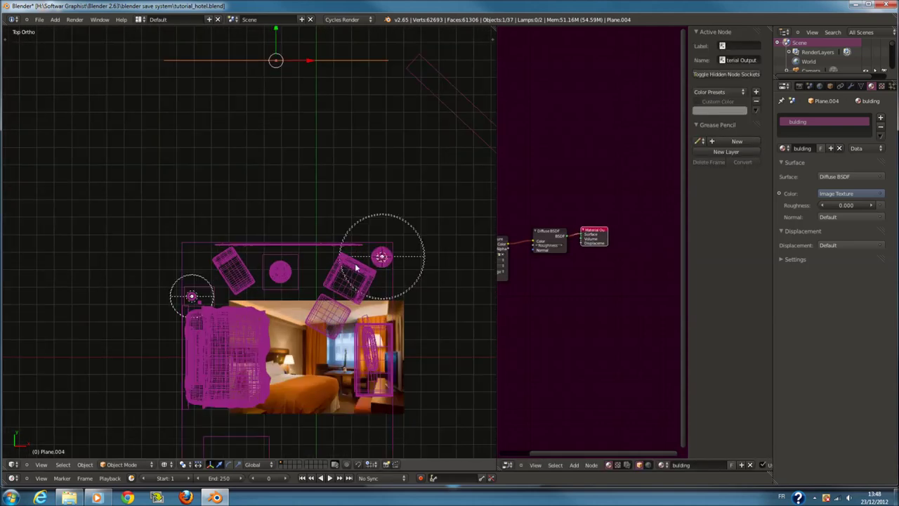
Duplicate the glowing Sphere bulb and place the copy at the left lamp
{"action": "scroll", "coordinate": [393, 264], "scroll_direction": "up", "scroll_amount": 1}
{"action": "right_click", "coordinate": [408, 261]}
{"action": "right_click", "coordinate": [413, 263]}
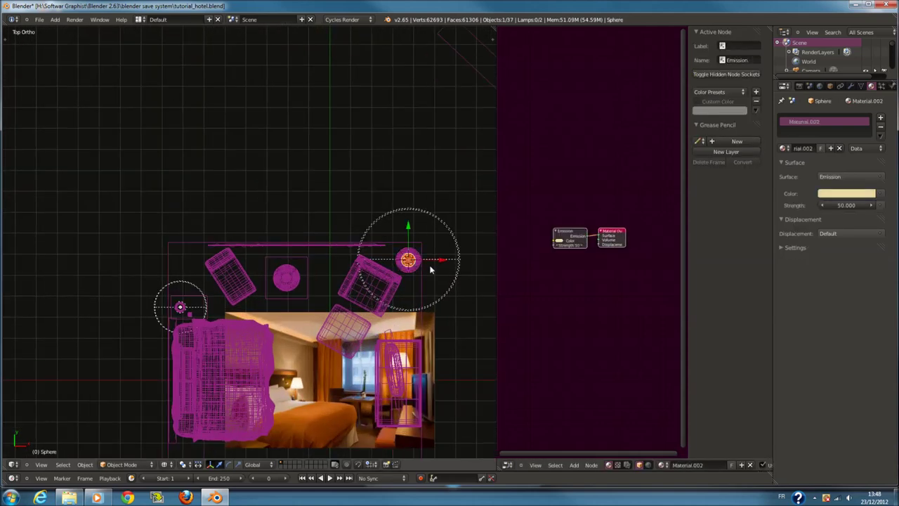
{"action": "scroll", "coordinate": [422, 267], "scroll_direction": "up", "scroll_amount": 1}
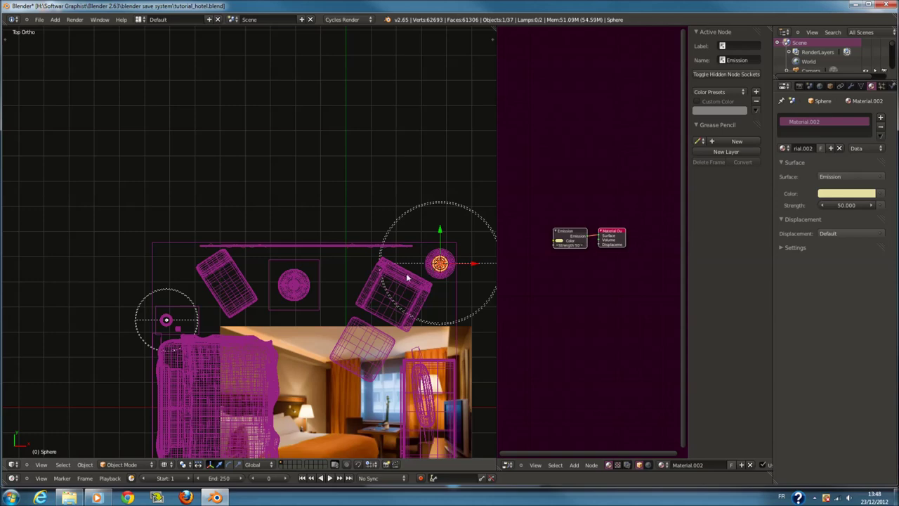
{"action": "key", "text": "shift+d"}
{"action": "left_click", "coordinate": [128, 331]}
Move the bulb copy vertically down onto the left lamp
{"action": "key", "text": "KP_Decimal"}
{"action": "scroll", "coordinate": [272, 309], "scroll_direction": "down", "scroll_amount": 3}
{"action": "scroll", "coordinate": [310, 316], "scroll_direction": "down", "scroll_amount": 3}
{"action": "key", "text": "z"}
{"action": "scroll", "coordinate": [288, 256], "scroll_direction": "down", "scroll_amount": 2}
{"action": "key", "text": "g"}
{"action": "key", "text": "z"}
{"action": "left_click", "coordinate": [277, 329]}
{"action": "key", "text": "g"}
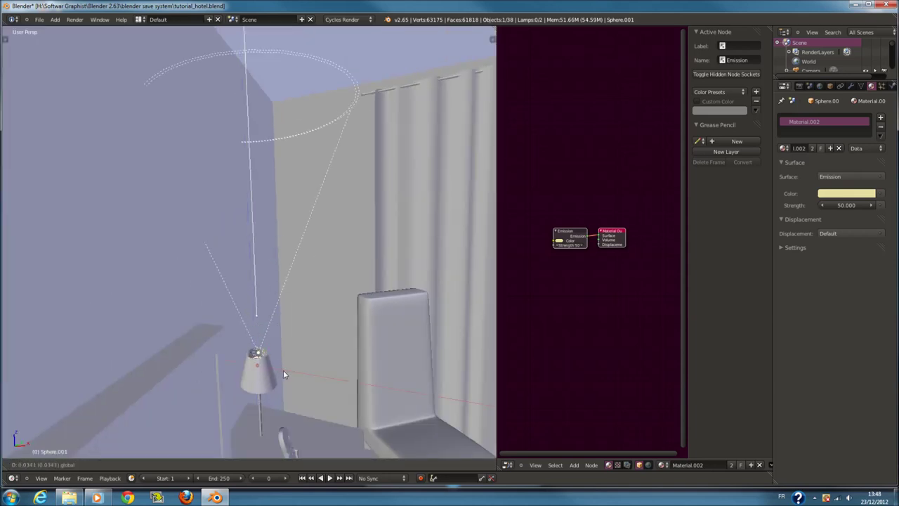
{"action": "left_click", "coordinate": [260, 344]}
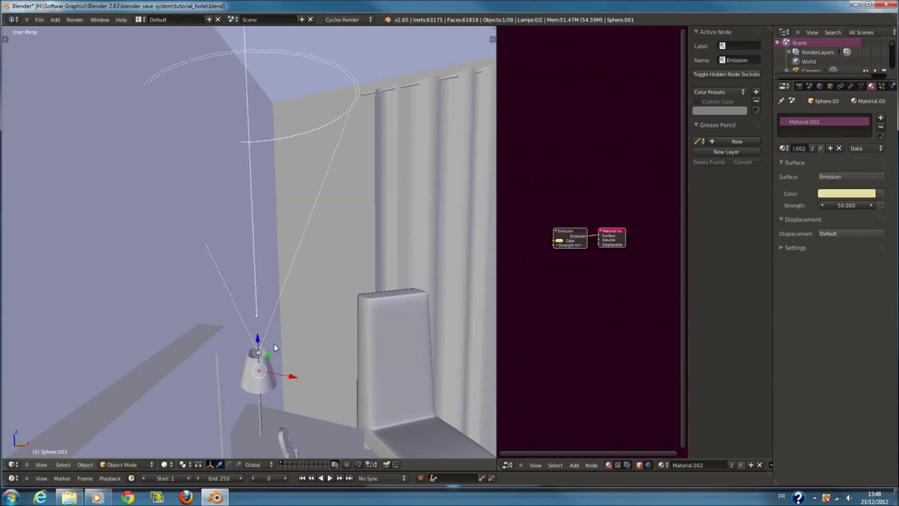
Fit the camera view and preview the scene in rendered shading
{"action": "key", "text": "KP_0"}
{"action": "key", "text": "Home"}
{"action": "key", "text": "shift+z"}
Lower the pouf vertically, checking it from a side view
{"action": "key", "text": "shift+z"}
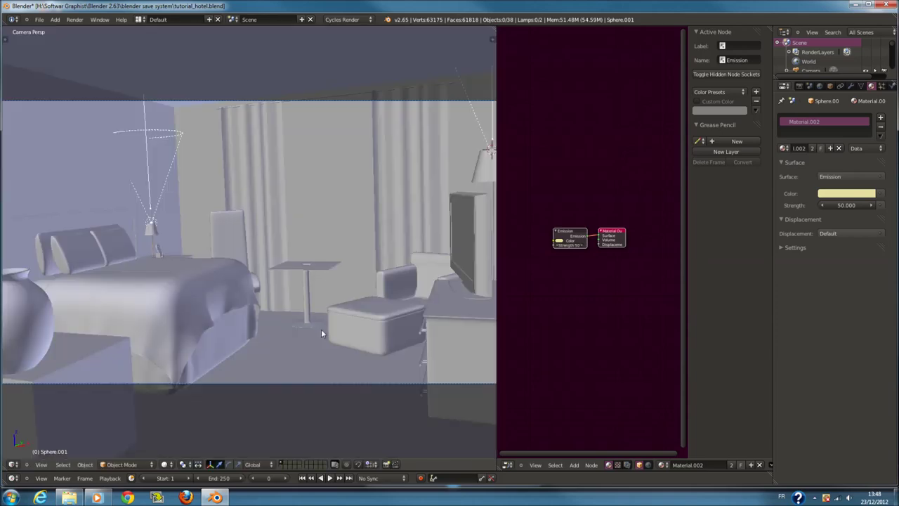
{"action": "scroll", "coordinate": [367, 332], "scroll_direction": "up", "scroll_amount": 1}
{"action": "right_click", "coordinate": [393, 340]}
{"action": "key", "text": "shift+z"}
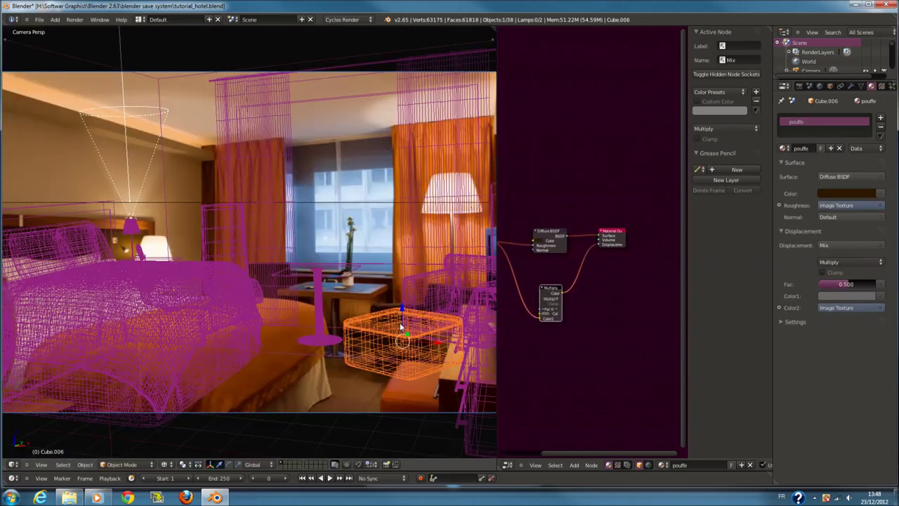
{"action": "key", "text": "shift+z"}
{"action": "key", "text": "KP_3"}
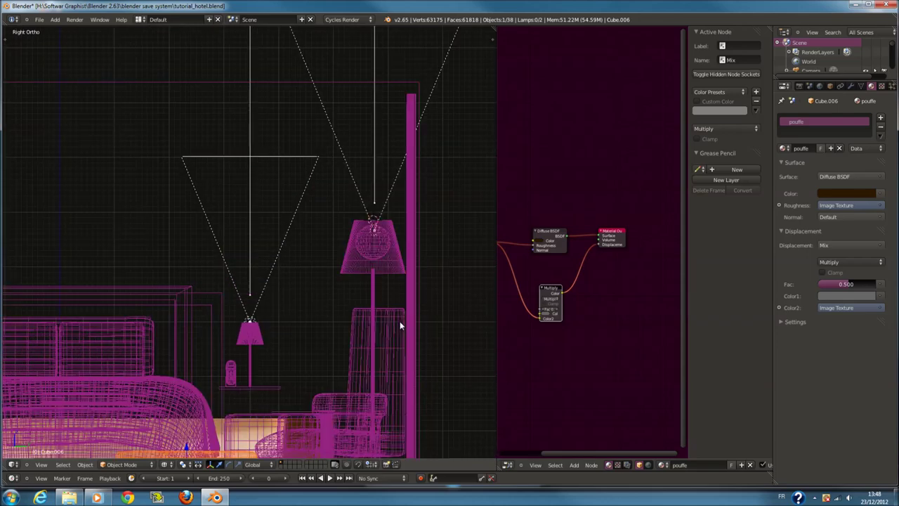
{"action": "scroll", "coordinate": [382, 313], "scroll_direction": "down", "scroll_amount": 5}
{"action": "scroll", "coordinate": [361, 327], "scroll_direction": "up", "scroll_amount": 2}
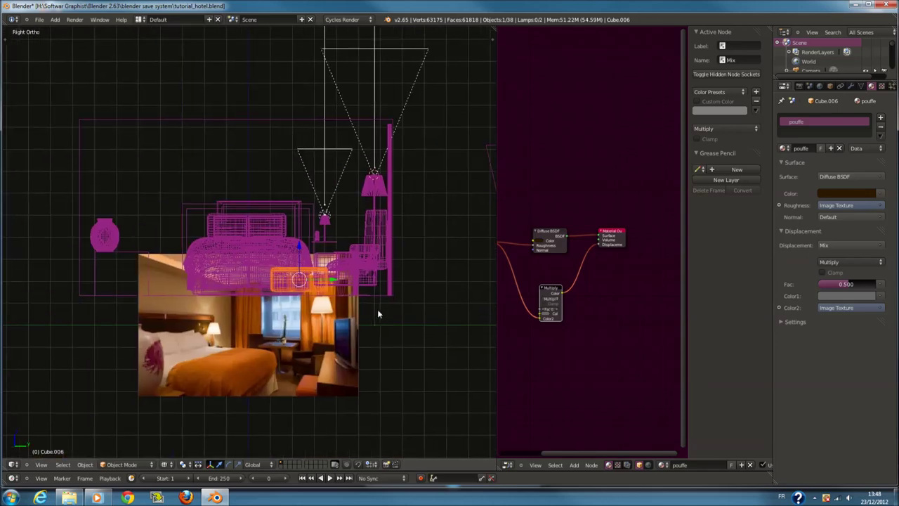
{"action": "scroll", "coordinate": [375, 311], "scroll_direction": "up", "scroll_amount": 3}
{"action": "key", "text": "g"}
{"action": "key", "text": "z"}
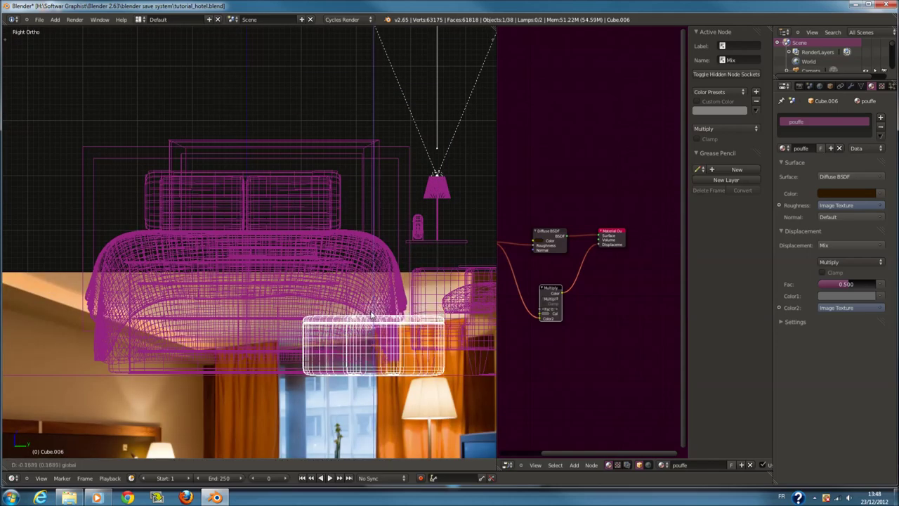
{"action": "left_click", "coordinate": [372, 314]}
Return to the solid camera view, deselect all, and merge the node editor pane away
{"action": "right_click", "coordinate": [264, 167]}
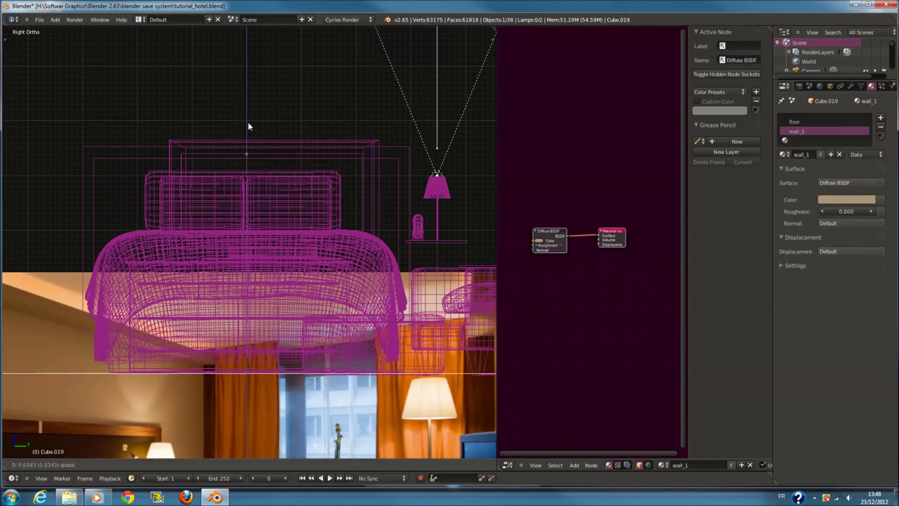
{"action": "key", "text": "z"}
{"action": "key", "text": "KP_0"}
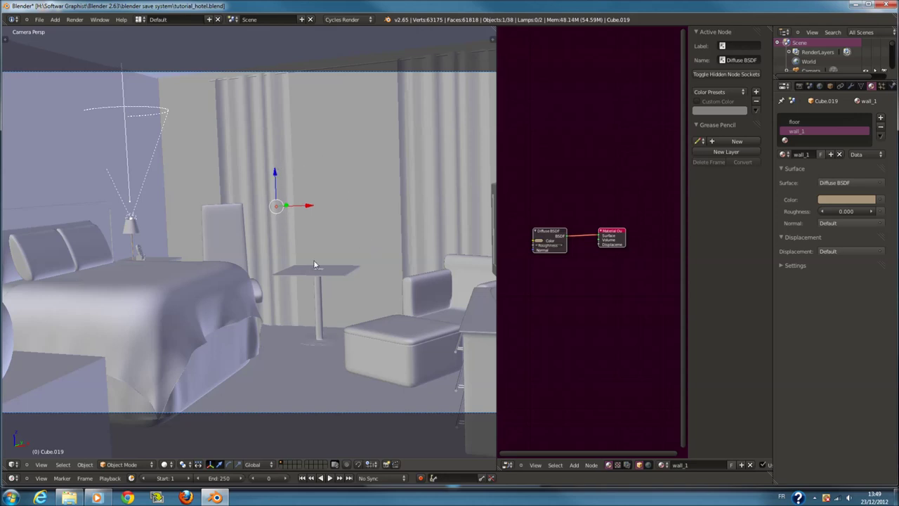
{"action": "scroll", "coordinate": [330, 309], "scroll_direction": "down", "scroll_amount": 2}
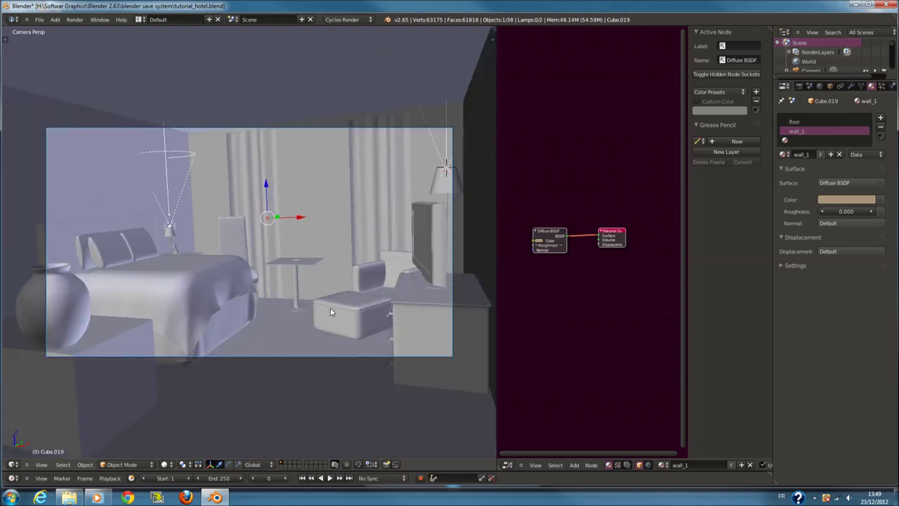
{"action": "key", "text": "a"}
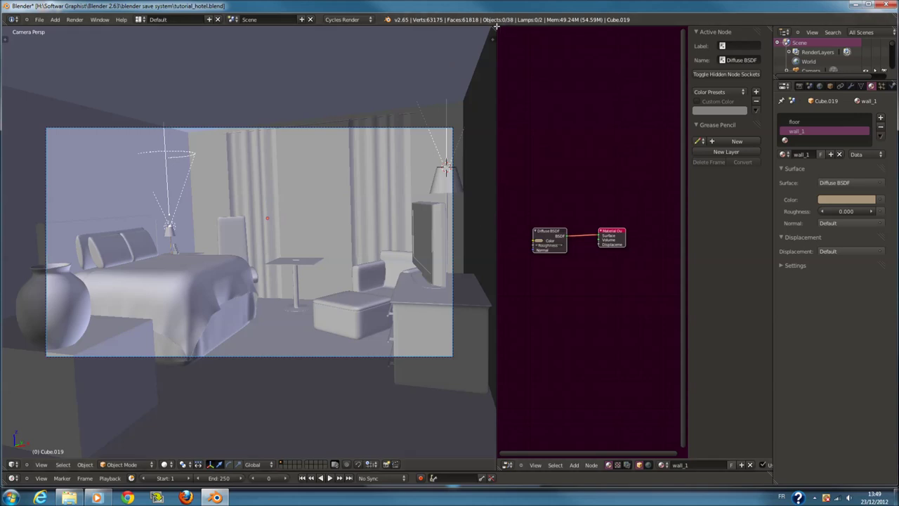
{"action": "left_click_drag", "start_coordinate": [496, 29], "coordinate": [555, 35]}
{"action": "left_click", "coordinate": [12, 464]}
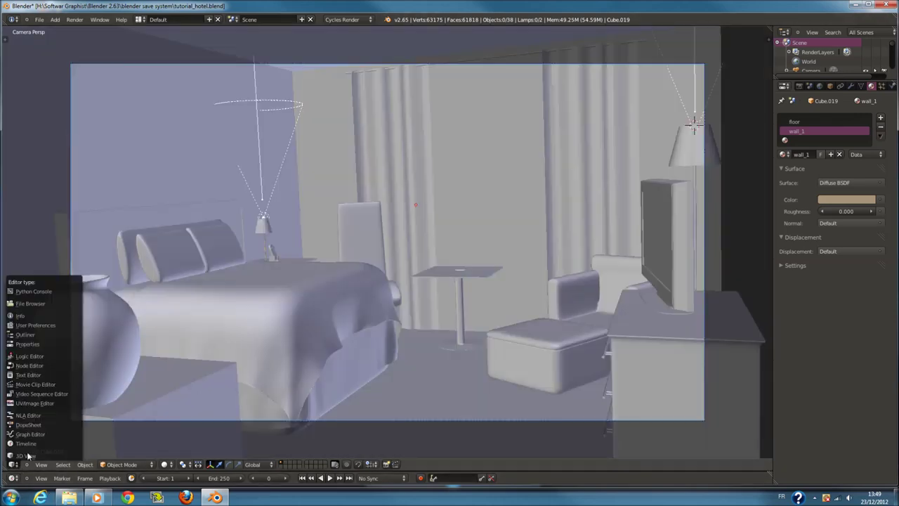
Turn the main area into a Compositing node editor with Use Nodes, Backdrop and Auto Render on
{"action": "left_click", "coordinate": [52, 365]}
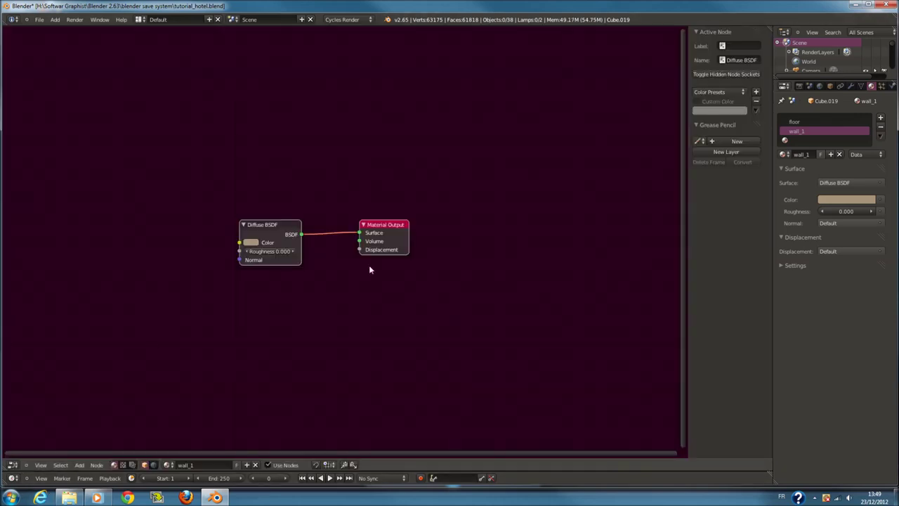
{"action": "left_click", "coordinate": [132, 464]}
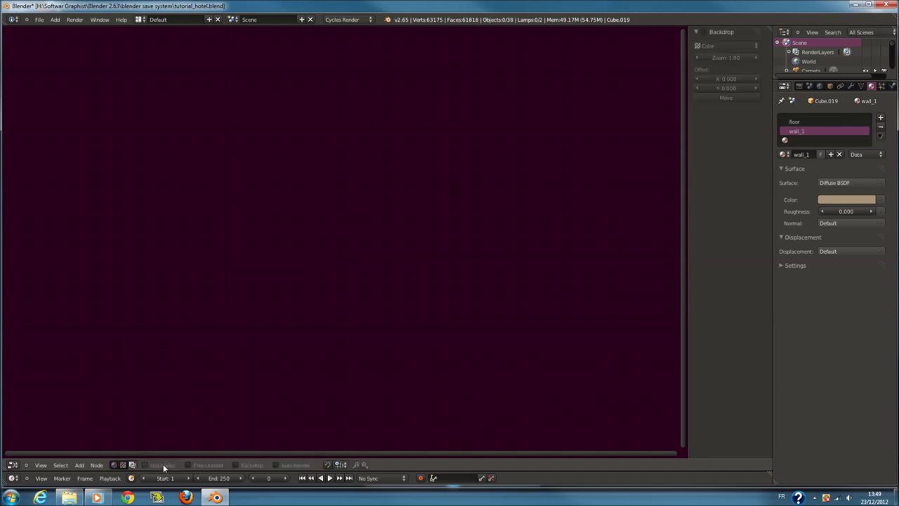
{"action": "left_click", "coordinate": [163, 466]}
{"action": "left_click", "coordinate": [244, 466]}
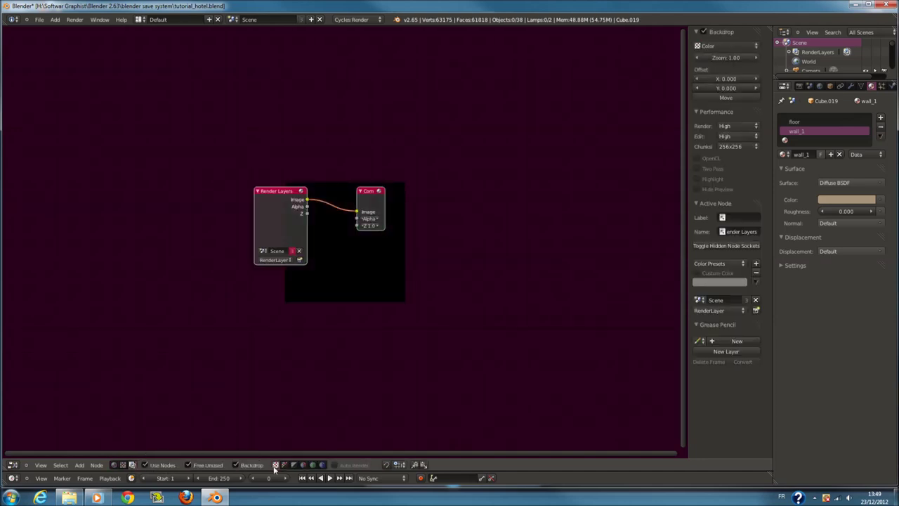
{"action": "left_click", "coordinate": [354, 465]}
Add a Viewer node fed by Render Layers and shrink the backdrop to 0.53 zoom
{"action": "scroll", "coordinate": [345, 315], "scroll_direction": "up", "scroll_amount": 2}
{"action": "key", "text": "shift+a"}
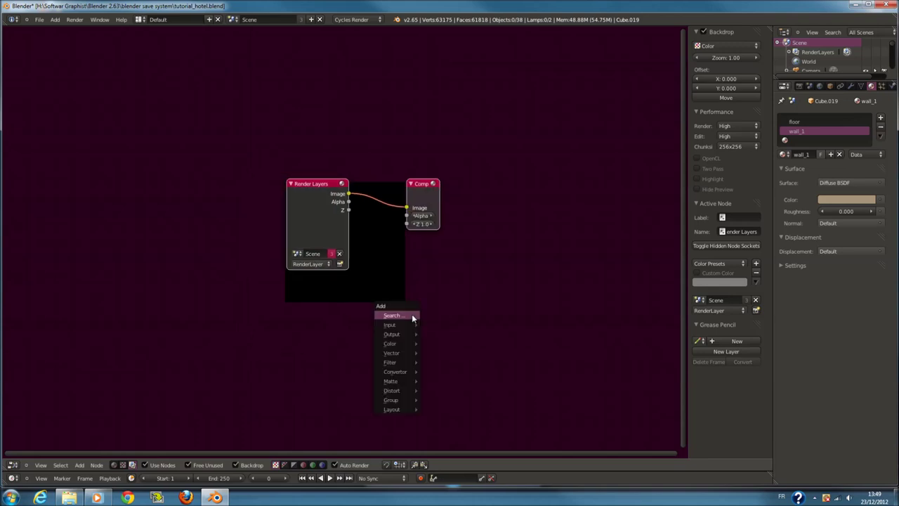
{"action": "left_click", "coordinate": [450, 344]}
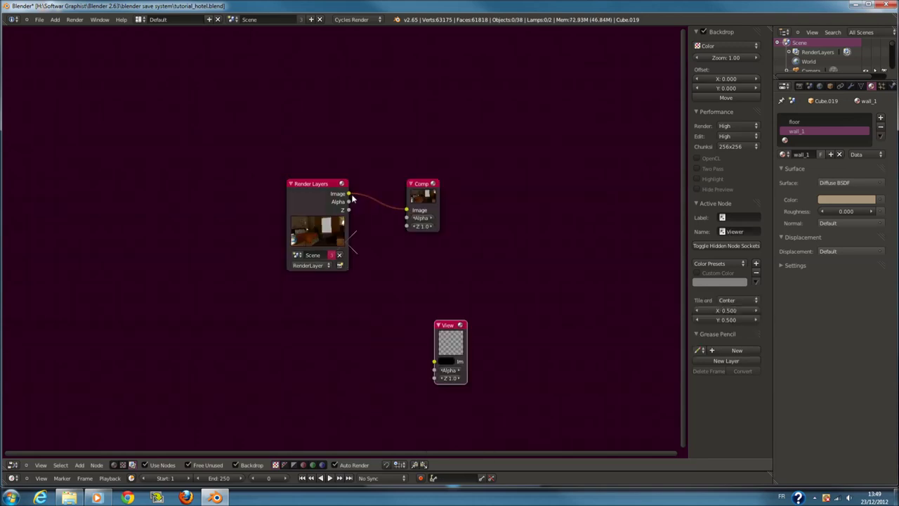
{"action": "mouse_move", "coordinate": [414, 335]}
{"action": "left_mouse_down"}
{"action": "mouse_move", "coordinate": [435, 360]}
{"action": "mouse_move", "coordinate": [535, 302]}
{"action": "left_mouse_up"}
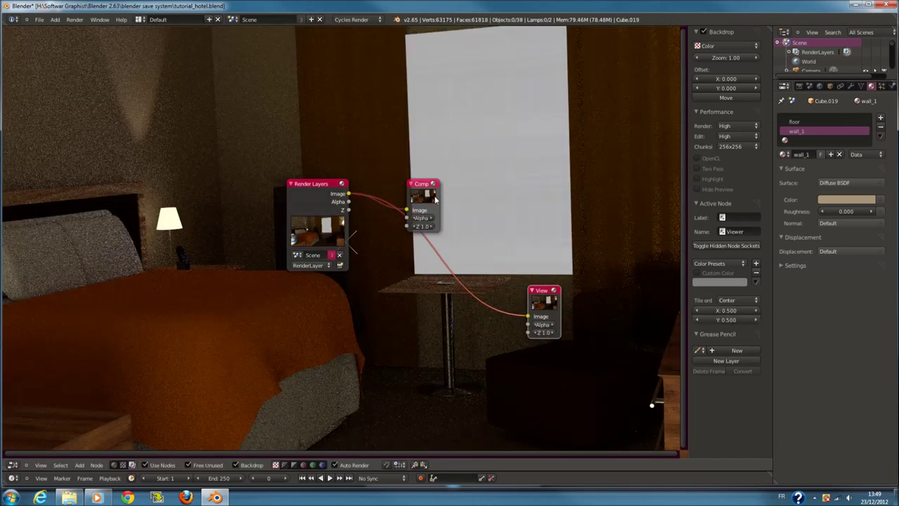
{"action": "left_click_drag", "start_coordinate": [422, 196], "coordinate": [550, 196]}
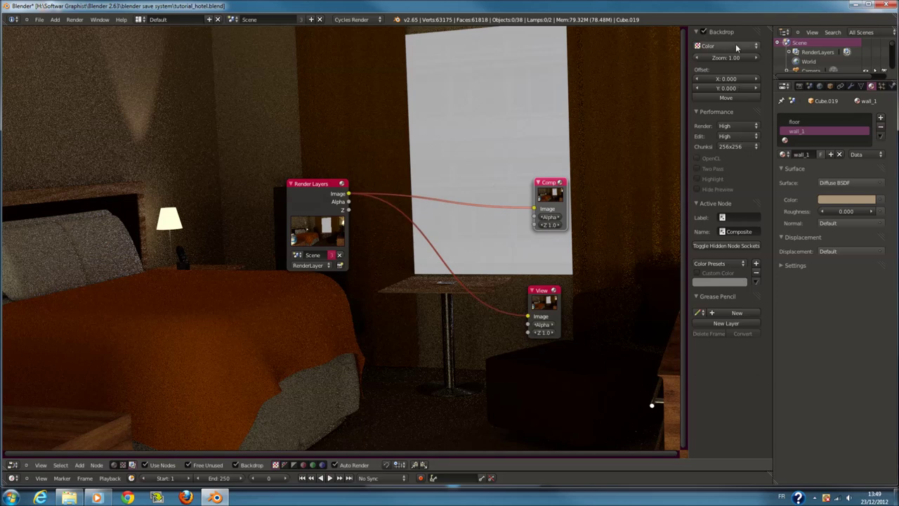
{"action": "left_click_drag", "start_coordinate": [727, 57], "coordinate": [572, 176]}
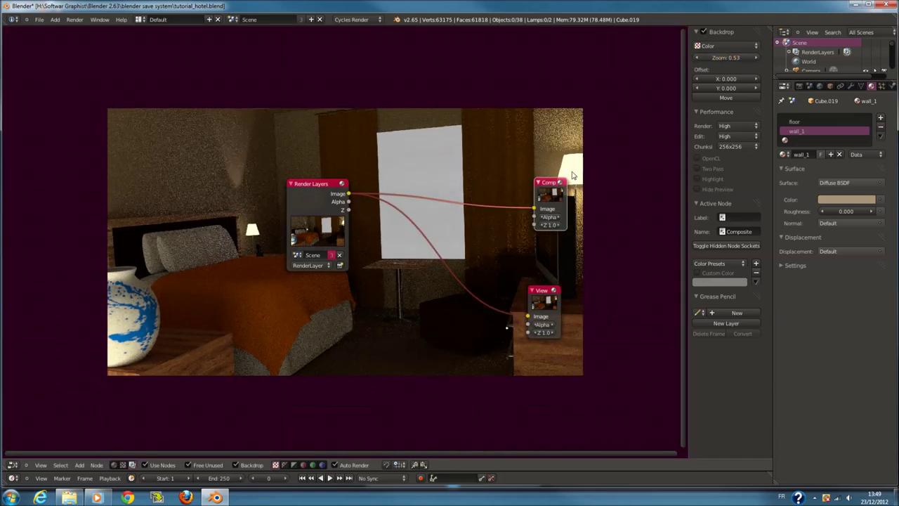
Preview the backdrop's individual channels and alpha, ending on plain colour
{"action": "left_click", "coordinate": [303, 465]}
{"action": "left_click", "coordinate": [313, 464]}
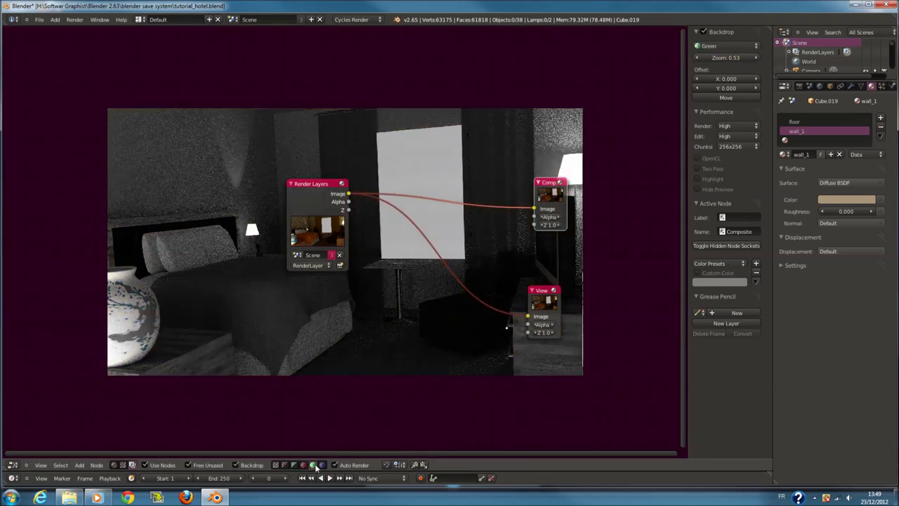
{"action": "left_click", "coordinate": [322, 465]}
{"action": "left_click", "coordinate": [294, 465]}
{"action": "left_click", "coordinate": [285, 464]}
{"action": "left_click", "coordinate": [274, 464]}
{"action": "left_click", "coordinate": [284, 464]}
{"action": "left_click", "coordinate": [294, 464]}
{"action": "left_click", "coordinate": [275, 464]}
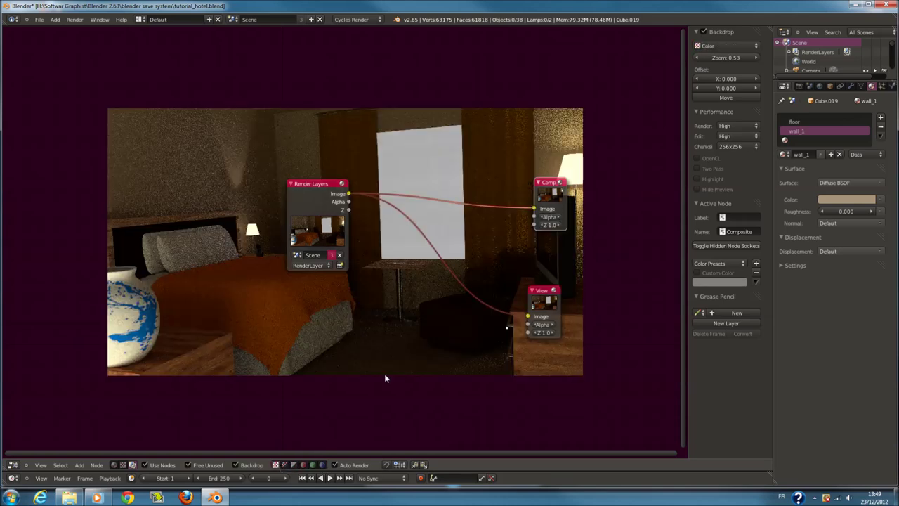
Move the Render Layers node to the left
{"action": "scroll", "coordinate": [365, 184], "scroll_direction": "up", "scroll_amount": 1}
{"action": "mouse_move", "coordinate": [302, 190]}
{"action": "left_mouse_down"}
{"action": "mouse_move", "coordinate": [196, 190]}
{"action": "mouse_move", "coordinate": [138, 179]}
{"action": "left_mouse_up"}
{"action": "scroll", "coordinate": [369, 321], "scroll_direction": "down", "scroll_amount": 1}
{"action": "key", "text": "shift+a"}
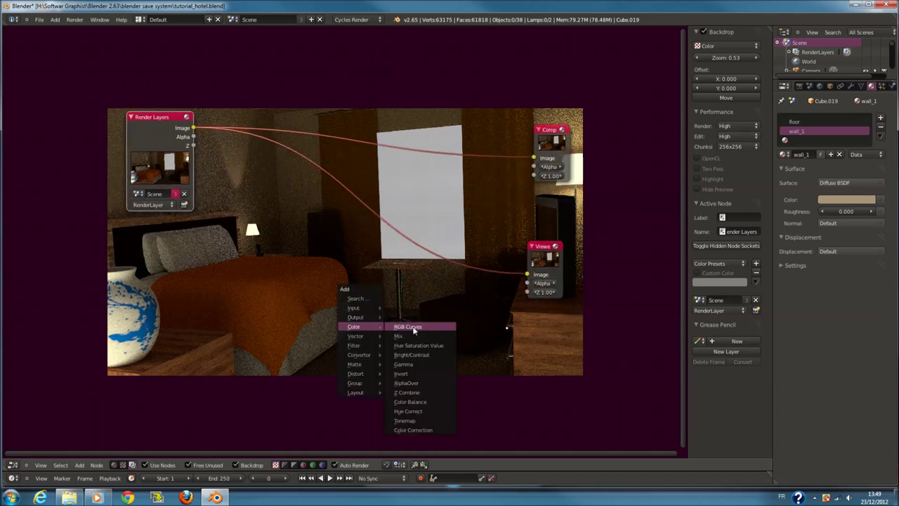
Insert an RGB Curves node on the Render Layers–Viewer link and shape an S-curve
{"action": "left_click", "coordinate": [415, 328]}
{"action": "left_click", "coordinate": [405, 258]}
{"action": "scroll", "coordinate": [419, 301], "scroll_direction": "up", "scroll_amount": 1}
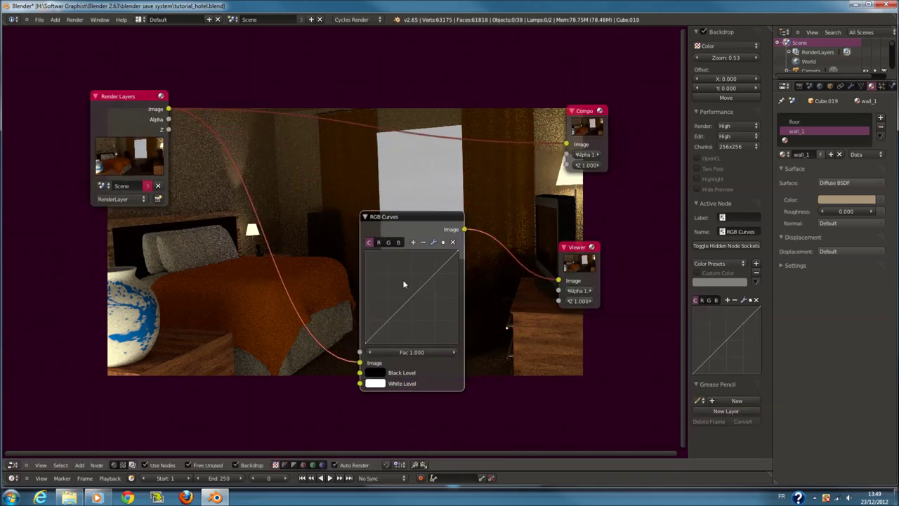
{"action": "mouse_move", "coordinate": [409, 298]}
{"action": "left_mouse_down"}
{"action": "mouse_move", "coordinate": [398, 287]}
{"action": "mouse_move", "coordinate": [394, 301]}
{"action": "left_mouse_up"}
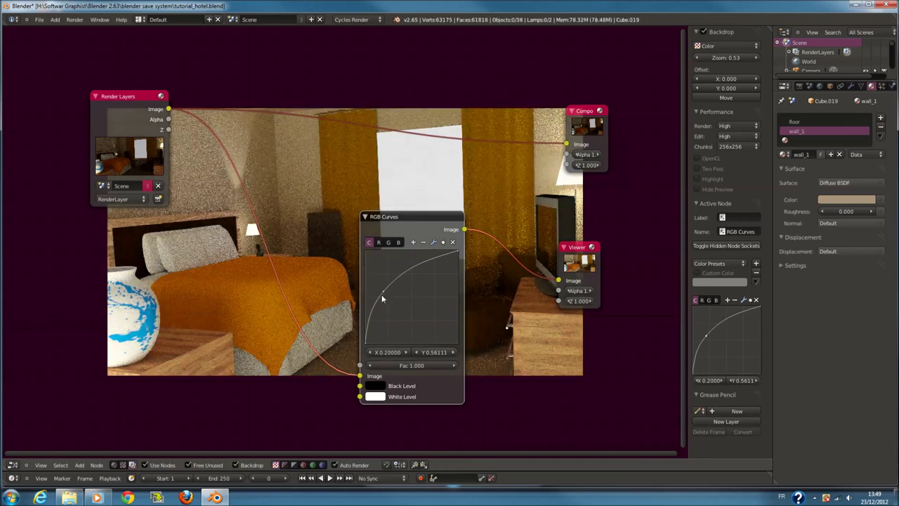
{"action": "left_click_drag", "start_coordinate": [394, 304], "coordinate": [396, 307]}
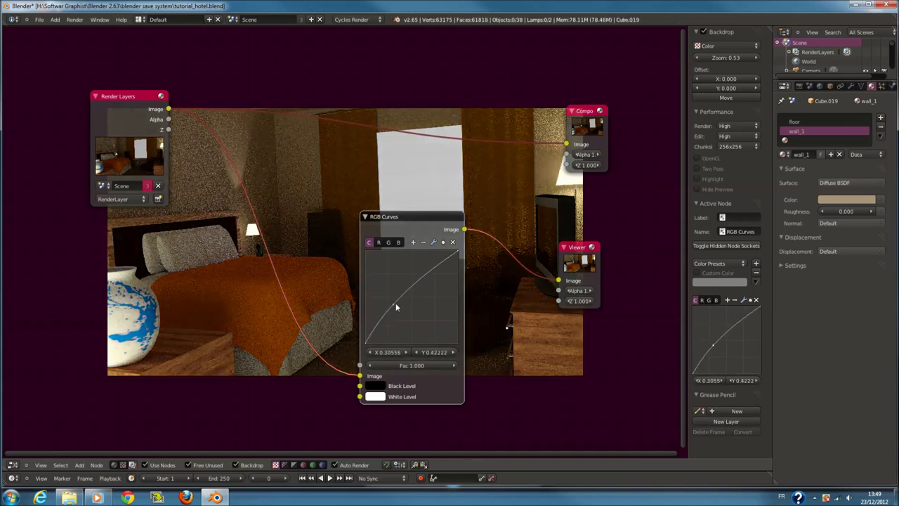
{"action": "middle_click_drag", "start_coordinate": [392, 306], "coordinate": [509, 300]}
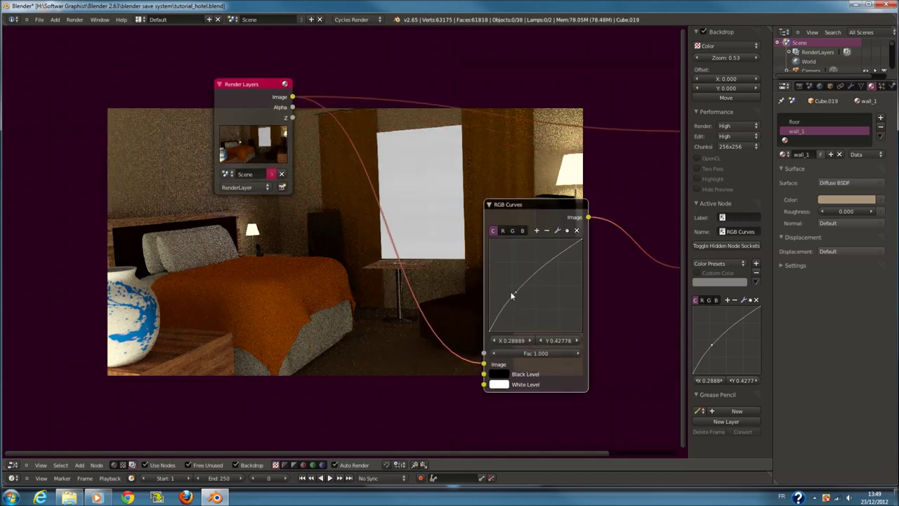
{"action": "mouse_move", "coordinate": [508, 305]}
{"action": "left_mouse_down"}
{"action": "mouse_move", "coordinate": [496, 308]}
{"action": "mouse_move", "coordinate": [544, 250]}
{"action": "left_mouse_up"}
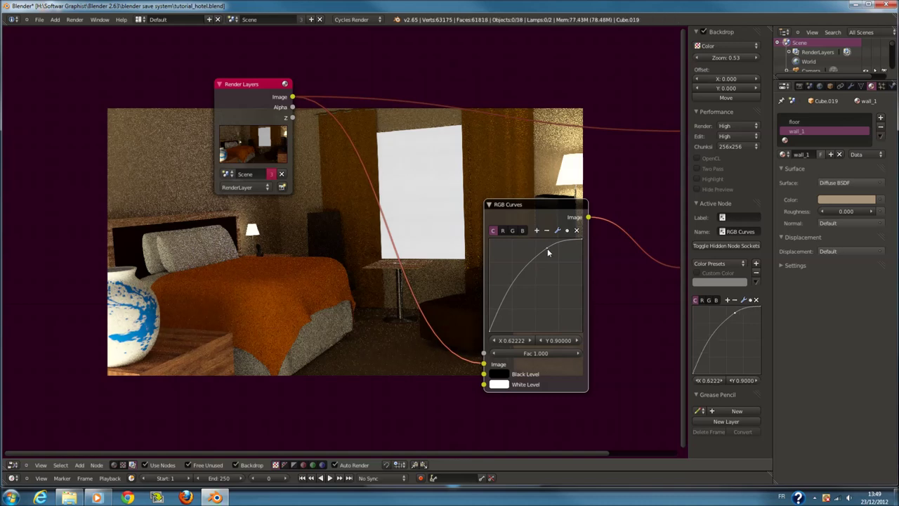
{"action": "left_click_drag", "start_coordinate": [544, 251], "coordinate": [541, 257]}
{"action": "mouse_move", "coordinate": [505, 316]}
{"action": "left_mouse_down"}
{"action": "mouse_move", "coordinate": [493, 317]}
{"action": "mouse_move", "coordinate": [548, 243]}
{"action": "mouse_move", "coordinate": [522, 242]}
{"action": "mouse_move", "coordinate": [538, 261]}
{"action": "mouse_move", "coordinate": [512, 307]}
{"action": "mouse_move", "coordinate": [502, 305]}
{"action": "mouse_move", "coordinate": [540, 278]}
{"action": "mouse_move", "coordinate": [537, 257]}
{"action": "left_mouse_up"}
{"action": "left_click", "coordinate": [502, 308]}
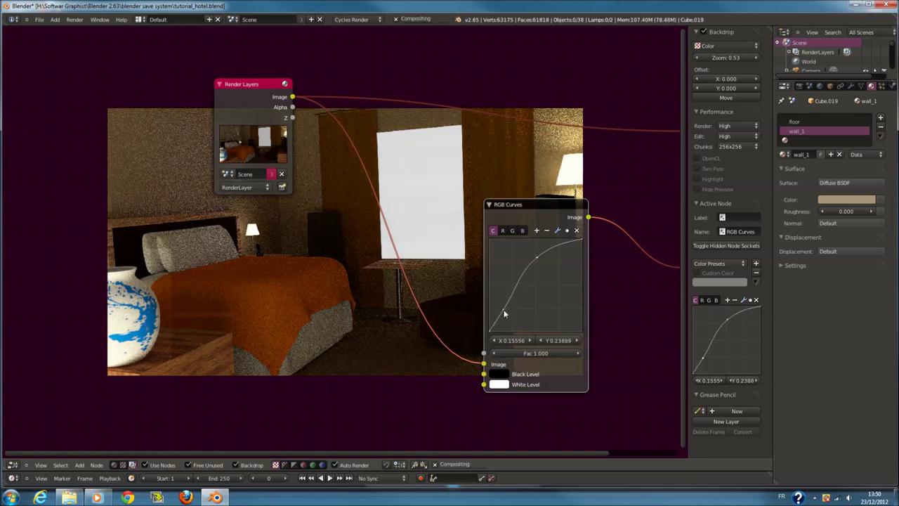
{"action": "left_click_drag", "start_coordinate": [503, 312], "coordinate": [501, 307]}
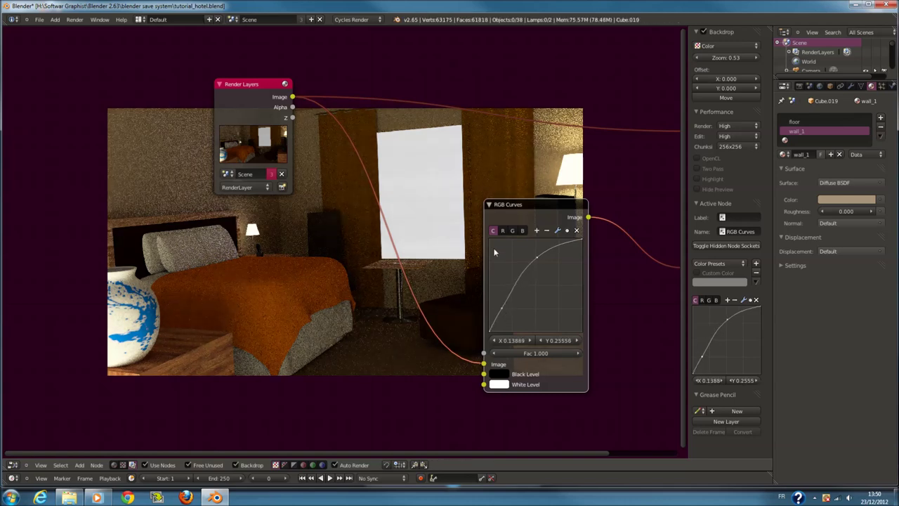
Move Composite and Viewer far right and RGB Curves up-left
{"action": "scroll", "coordinate": [493, 247], "scroll_direction": "down", "scroll_amount": 1}
{"action": "mouse_move", "coordinate": [441, 177]}
{"action": "middle_mouse_down"}
{"action": "mouse_move", "coordinate": [252, 176]}
{"action": "mouse_move", "coordinate": [158, 163]}
{"action": "middle_mouse_up"}
{"action": "left_click_drag", "start_coordinate": [347, 134], "coordinate": [553, 141]}
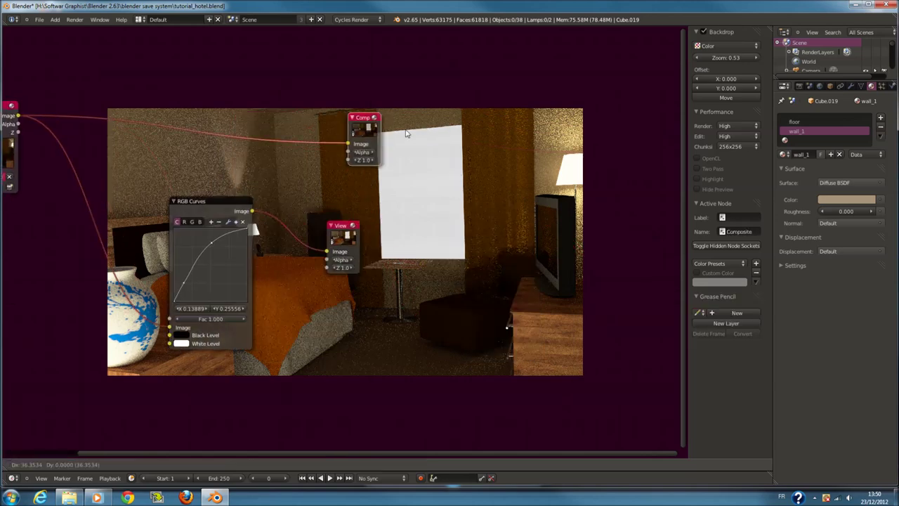
{"action": "left_click_drag", "start_coordinate": [344, 239], "coordinate": [583, 254]}
{"action": "middle_click_drag", "start_coordinate": [325, 296], "coordinate": [406, 292]}
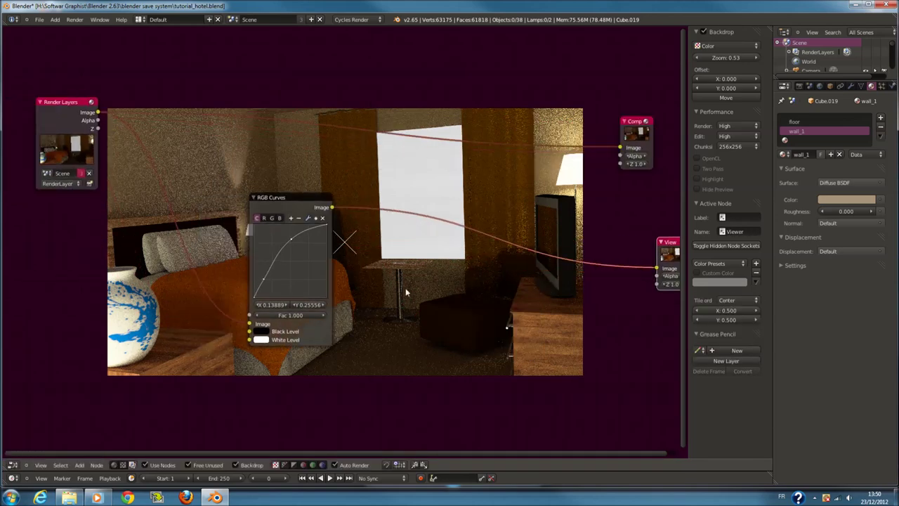
{"action": "left_click_drag", "start_coordinate": [264, 208], "coordinate": [135, 151]}
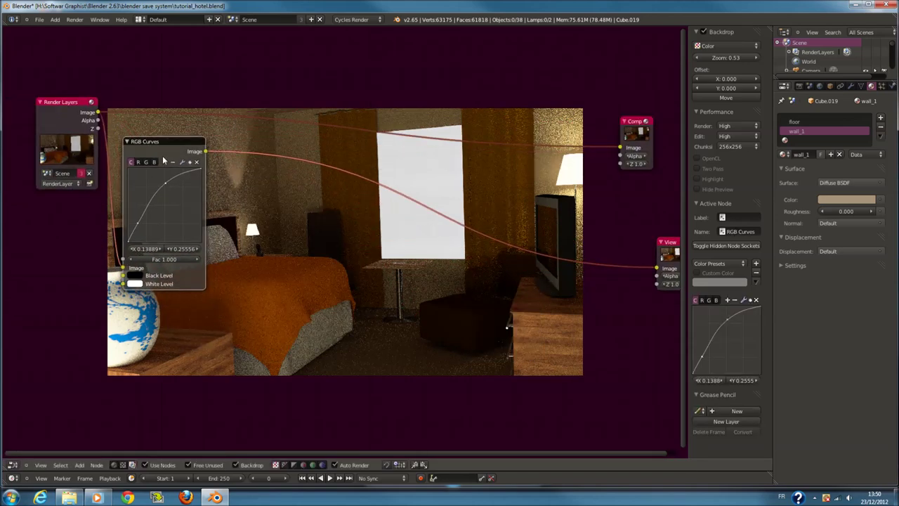
{"action": "scroll", "coordinate": [431, 264], "scroll_direction": "up", "scroll_amount": 1}
{"action": "key", "text": "shift+a"}
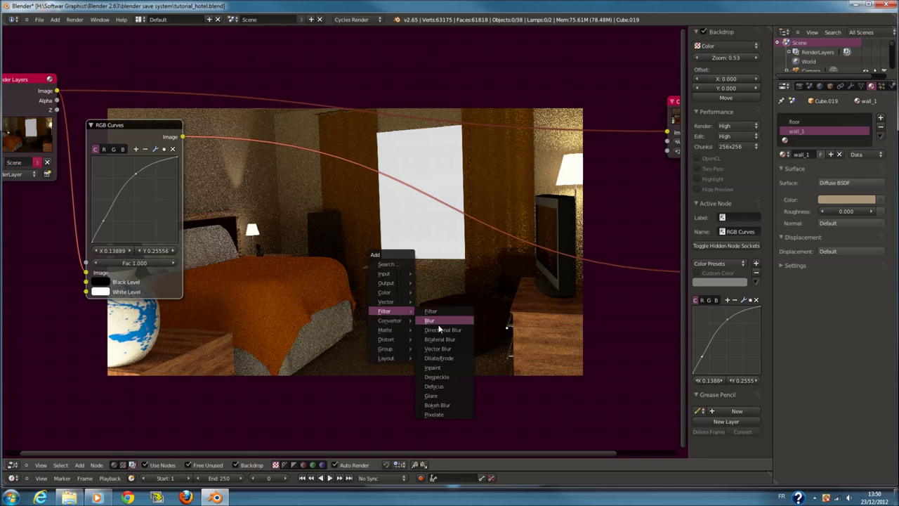
Insert a Color Balance node after the RGB Curves node
{"action": "mouse_move", "coordinate": [385, 292]}
{"action": "left_click", "coordinate": [450, 368]}
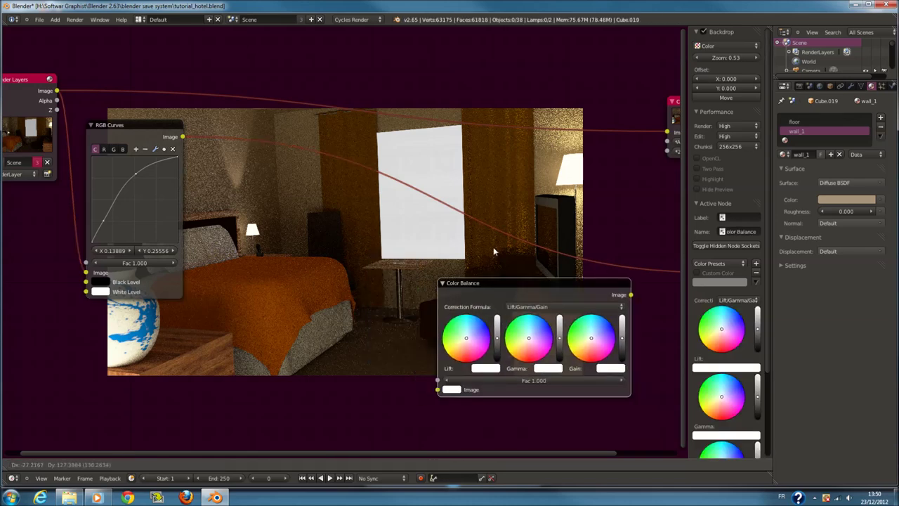
{"action": "left_click", "coordinate": [500, 223]}
{"action": "scroll", "coordinate": [482, 288], "scroll_direction": "up", "scroll_amount": 1}
{"action": "scroll", "coordinate": [492, 284], "scroll_direction": "up", "scroll_amount": 1}
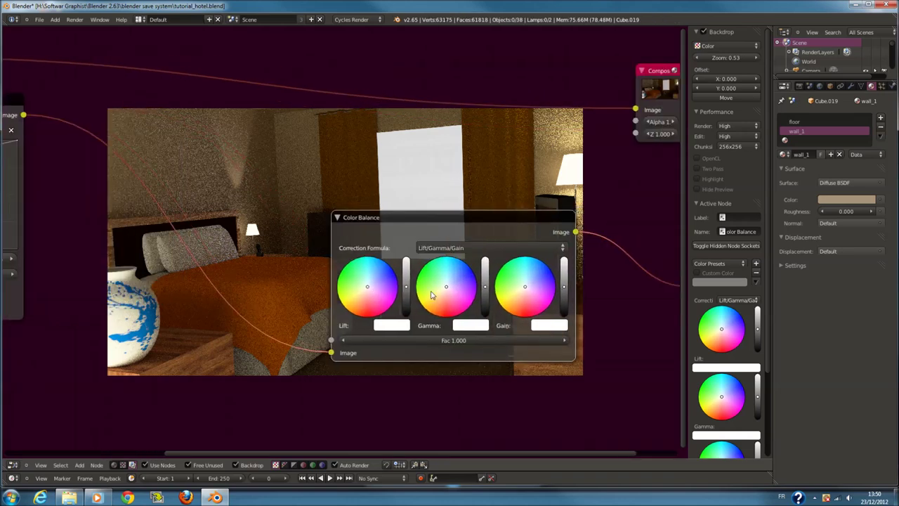
{"action": "scroll", "coordinate": [553, 303], "scroll_direction": "up", "scroll_amount": 1}
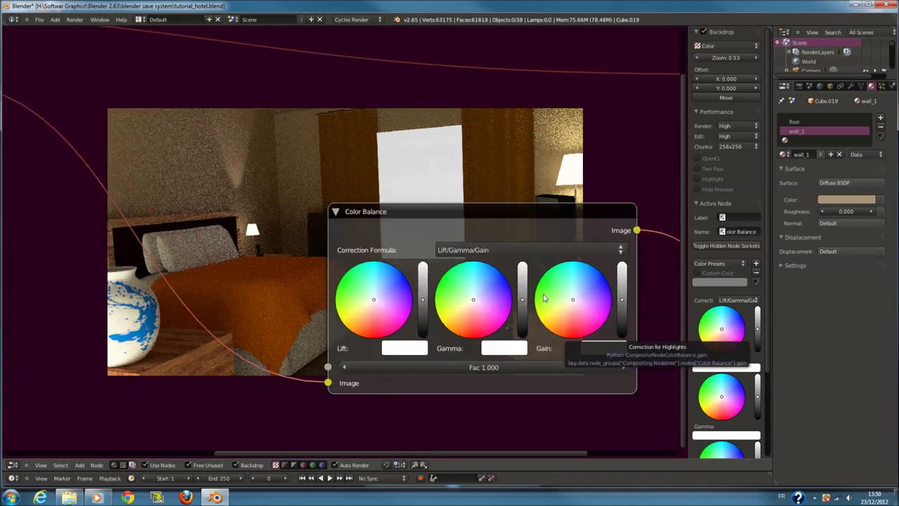
{"action": "mouse_move", "coordinate": [538, 323]}
{"action": "middle_mouse_down"}
{"action": "mouse_move", "coordinate": [631, 290]}
{"action": "mouse_move", "coordinate": [612, 272]}
{"action": "mouse_move", "coordinate": [509, 351]}
{"action": "middle_mouse_up"}
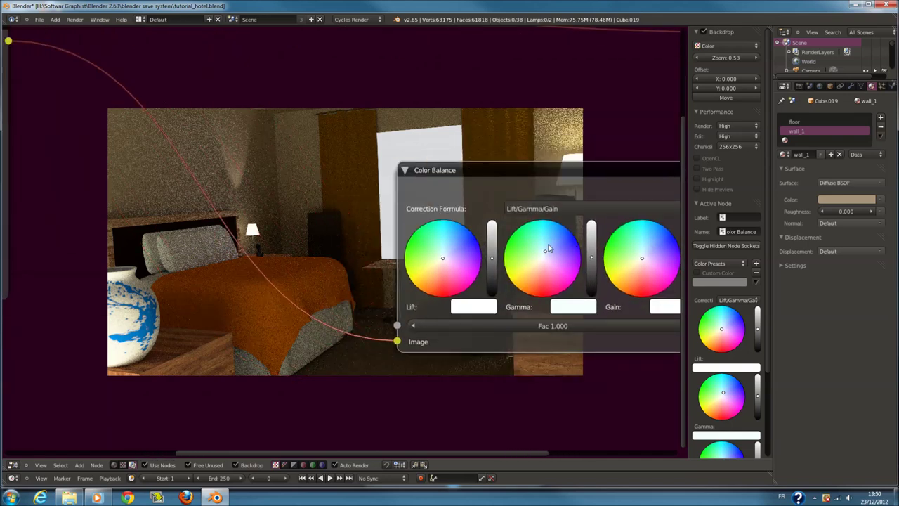
{"action": "middle_click_drag", "start_coordinate": [389, 367], "coordinate": [512, 273]}
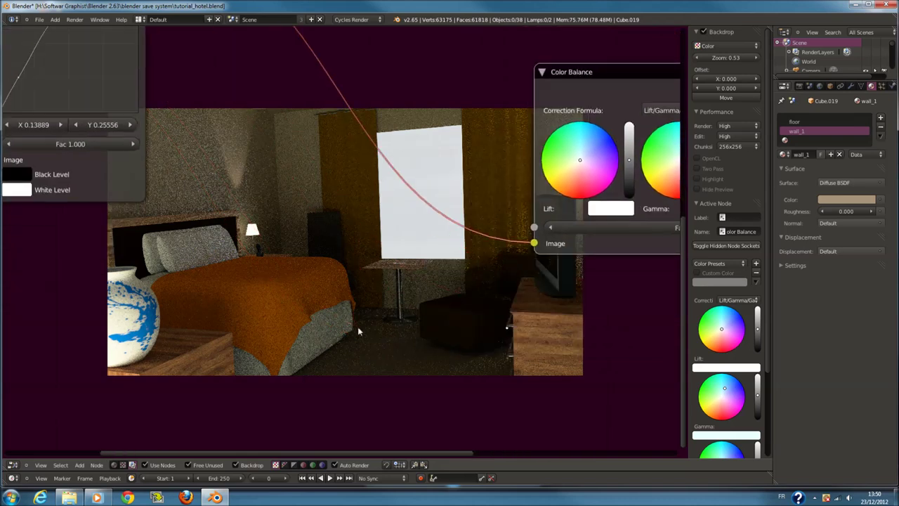
{"action": "middle_click_drag", "start_coordinate": [483, 317], "coordinate": [286, 366]}
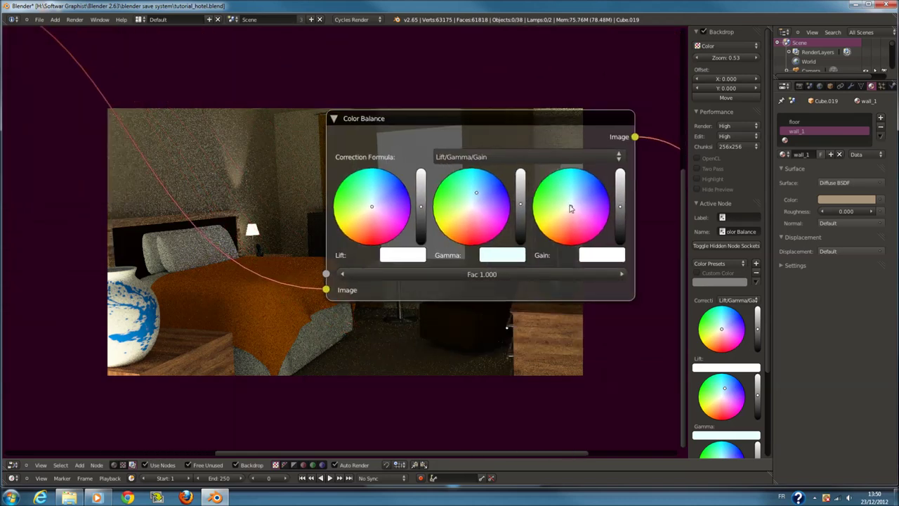
Warm the Color Balance Gain to a pale yellow and give the Gamma a slight tint
{"action": "left_click", "coordinate": [563, 213]}
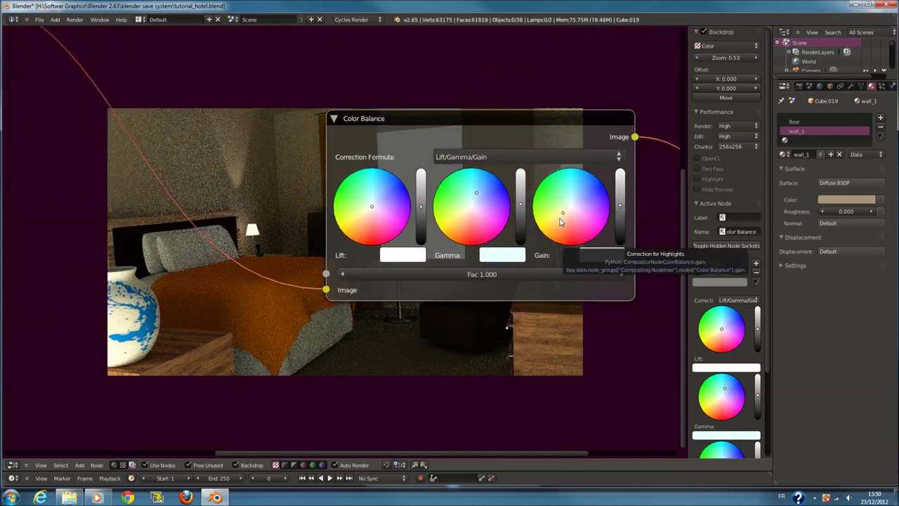
{"action": "left_click", "coordinate": [554, 223]}
{"action": "mouse_move", "coordinate": [456, 317]}
{"action": "middle_mouse_down"}
{"action": "mouse_move", "coordinate": [467, 222]}
{"action": "mouse_move", "coordinate": [476, 264]}
{"action": "middle_mouse_up"}
{"action": "mouse_move", "coordinate": [477, 187]}
{"action": "left_mouse_down"}
{"action": "mouse_move", "coordinate": [471, 193]}
{"action": "mouse_move", "coordinate": [496, 196]}
{"action": "mouse_move", "coordinate": [485, 181]}
{"action": "left_mouse_up"}
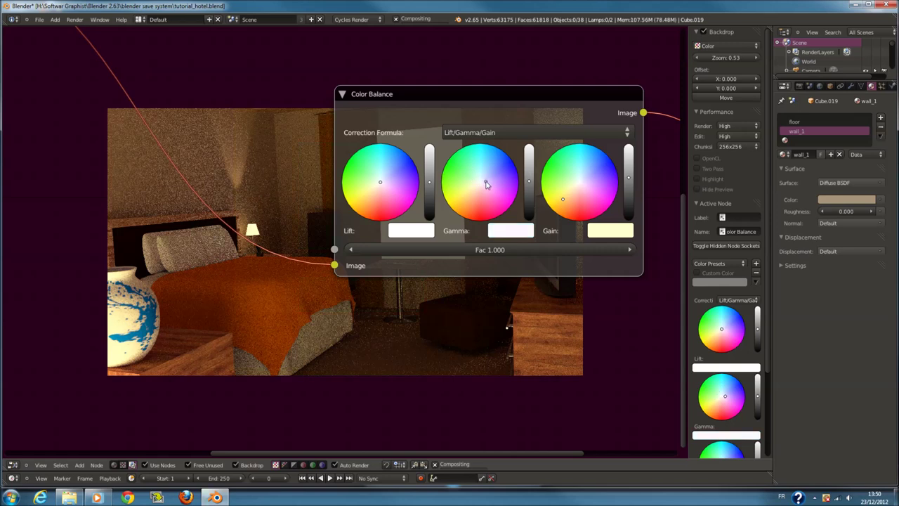
{"action": "mouse_move", "coordinate": [564, 197]}
{"action": "left_mouse_down"}
{"action": "mouse_move", "coordinate": [579, 181]}
{"action": "mouse_move", "coordinate": [594, 186]}
{"action": "mouse_move", "coordinate": [578, 181]}
{"action": "mouse_move", "coordinate": [592, 167]}
{"action": "mouse_move", "coordinate": [566, 189]}
{"action": "mouse_move", "coordinate": [576, 197]}
{"action": "left_mouse_up"}
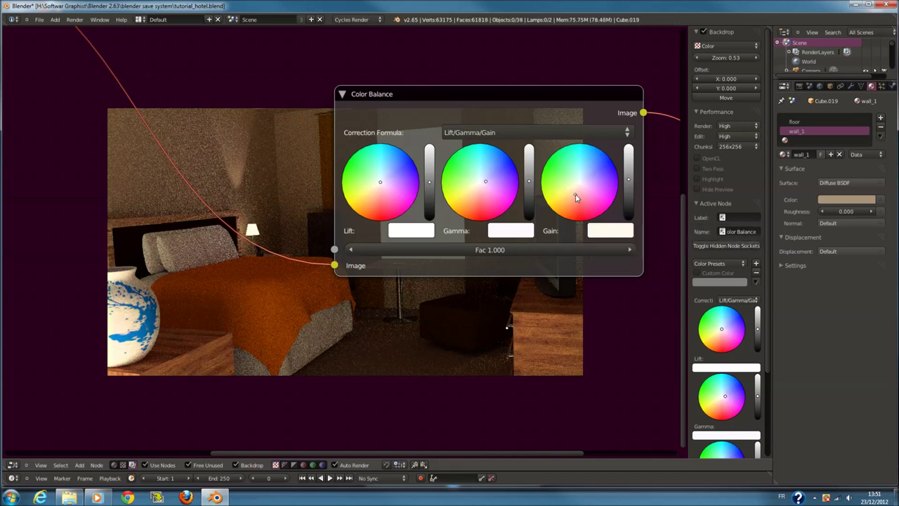
{"action": "left_click_drag", "start_coordinate": [495, 181], "coordinate": [485, 183]}
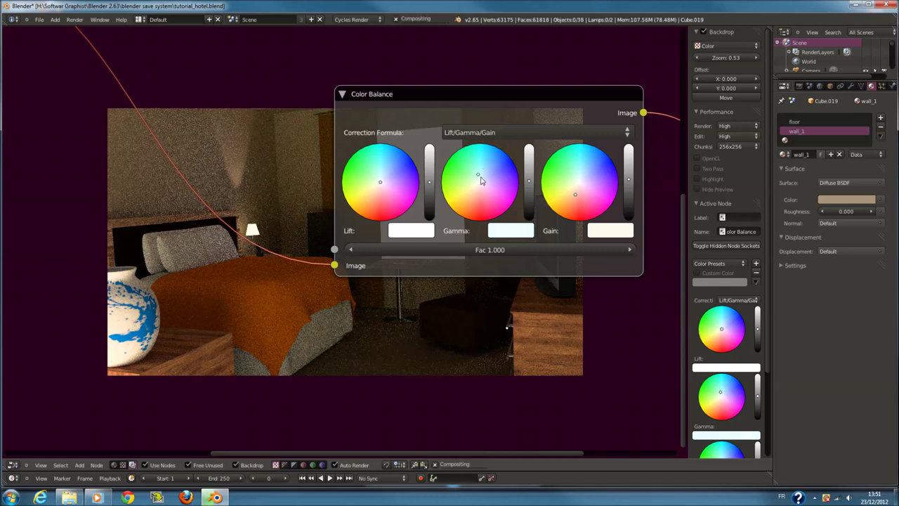
{"action": "left_click_drag", "start_coordinate": [429, 273], "coordinate": [375, 191]}
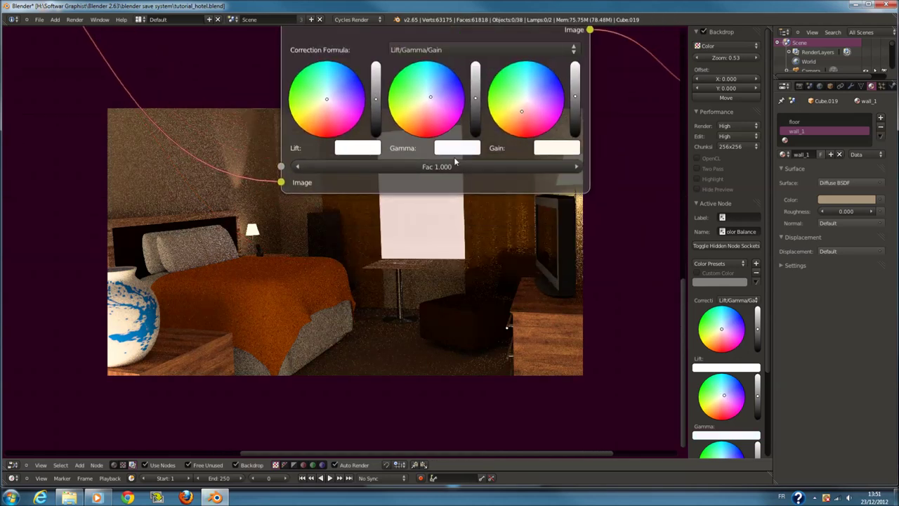
{"action": "middle_click_drag", "start_coordinate": [420, 178], "coordinate": [431, 216]}
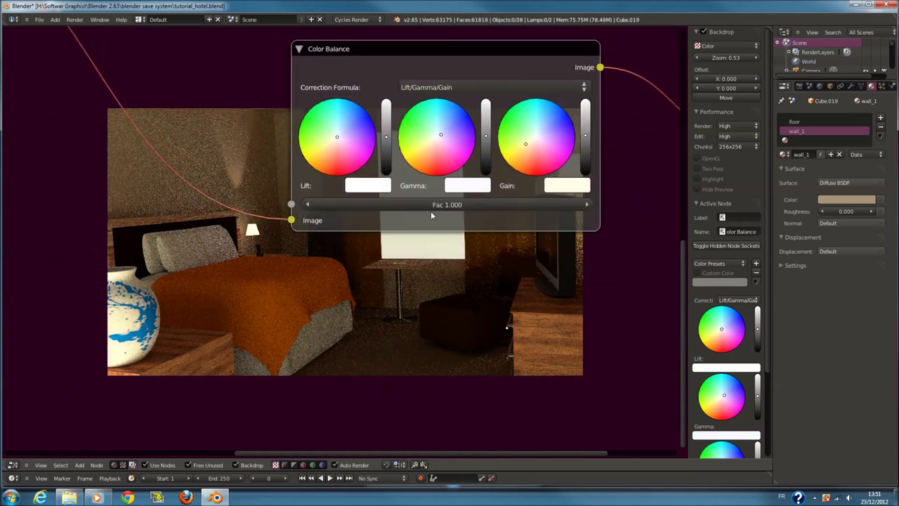
{"action": "left_click_drag", "start_coordinate": [531, 143], "coordinate": [528, 142]}
{"action": "left_click", "coordinate": [436, 132]}
Move the Viewer and Composite nodes further to the right
{"action": "scroll", "coordinate": [364, 288], "scroll_direction": "down", "scroll_amount": 1}
{"action": "scroll", "coordinate": [364, 288], "scroll_direction": "down", "scroll_amount": 3}
{"action": "middle_click_drag", "start_coordinate": [459, 284], "coordinate": [78, 340]}
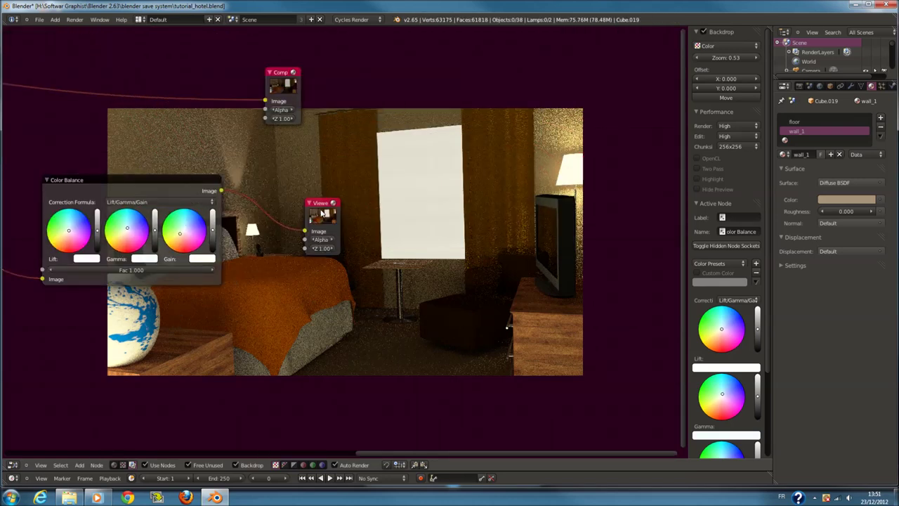
{"action": "left_click_drag", "start_coordinate": [323, 212], "coordinate": [632, 215]}
{"action": "scroll", "coordinate": [632, 214], "scroll_direction": "up", "scroll_amount": 1}
{"action": "middle_click_drag", "start_coordinate": [421, 210], "coordinate": [421, 236]}
{"action": "mouse_move", "coordinate": [278, 94]}
{"action": "left_mouse_down"}
{"action": "mouse_move", "coordinate": [537, 125]}
{"action": "mouse_move", "coordinate": [639, 123]}
{"action": "left_mouse_up"}
{"action": "key", "text": "shift+a"}
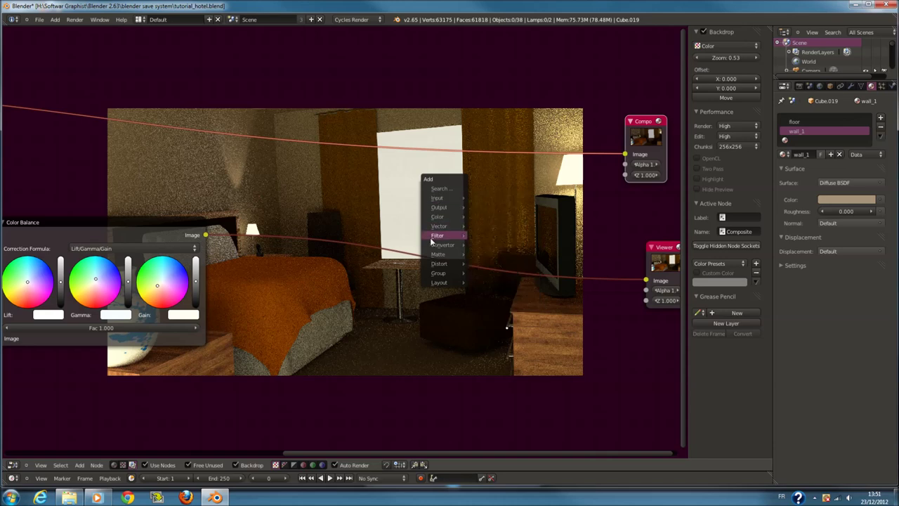
Insert a Filter node after Color Balance and set its type to Sharpen
{"action": "mouse_move", "coordinate": [437, 236]}
{"action": "left_click", "coordinate": [495, 238]}
{"action": "left_click", "coordinate": [525, 245]}
{"action": "scroll", "coordinate": [543, 301], "scroll_direction": "up", "scroll_amount": 1}
{"action": "scroll", "coordinate": [543, 301], "scroll_direction": "up", "scroll_amount": 1}
{"action": "scroll", "coordinate": [588, 323], "scroll_direction": "up", "scroll_amount": 1}
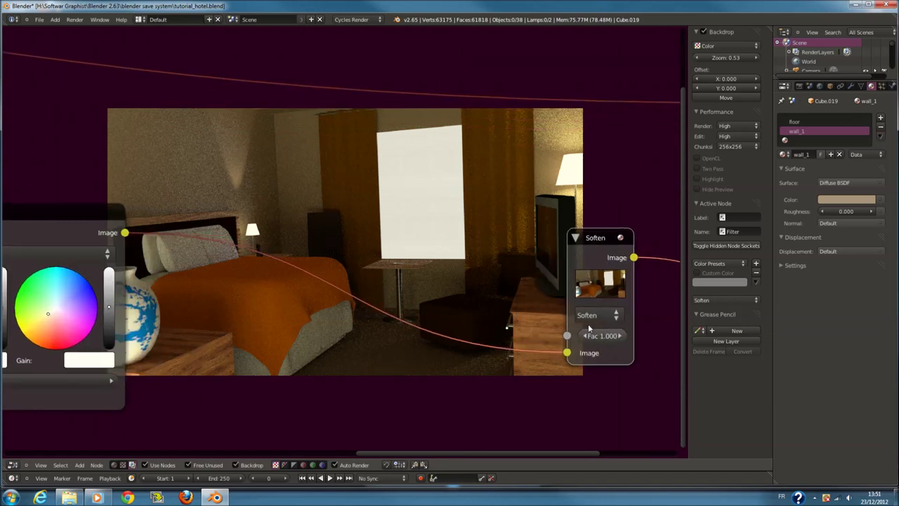
{"action": "scroll", "coordinate": [588, 324], "scroll_direction": "up", "scroll_amount": 1}
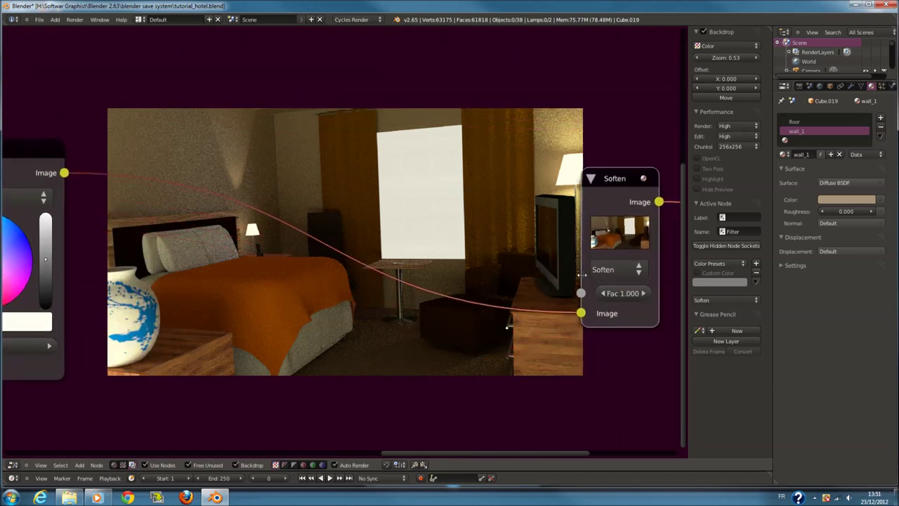
{"action": "left_click", "coordinate": [612, 269]}
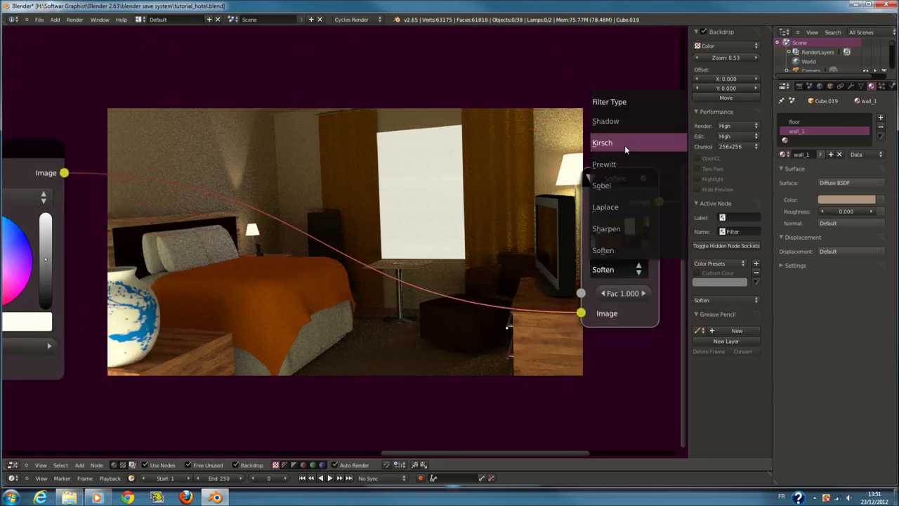
{"action": "left_click", "coordinate": [606, 228]}
{"action": "mouse_move", "coordinate": [569, 341]}
{"action": "middle_mouse_down"}
{"action": "mouse_move", "coordinate": [565, 288]}
{"action": "mouse_move", "coordinate": [466, 261]}
{"action": "middle_mouse_up"}
Set the Sharpen filter's Fac to 0.050
{"action": "left_click", "coordinate": [566, 232]}
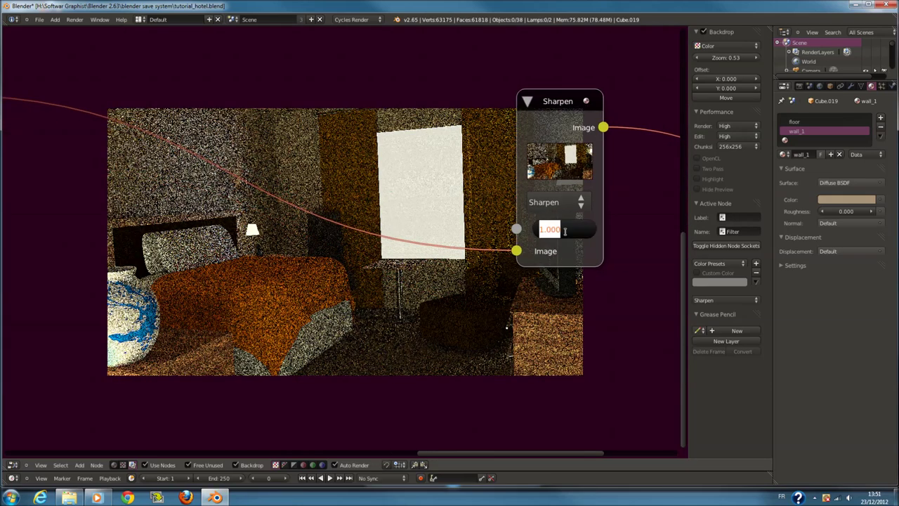
{"action": "type", "text": "0"}
{"action": "key", "text": "Return"}
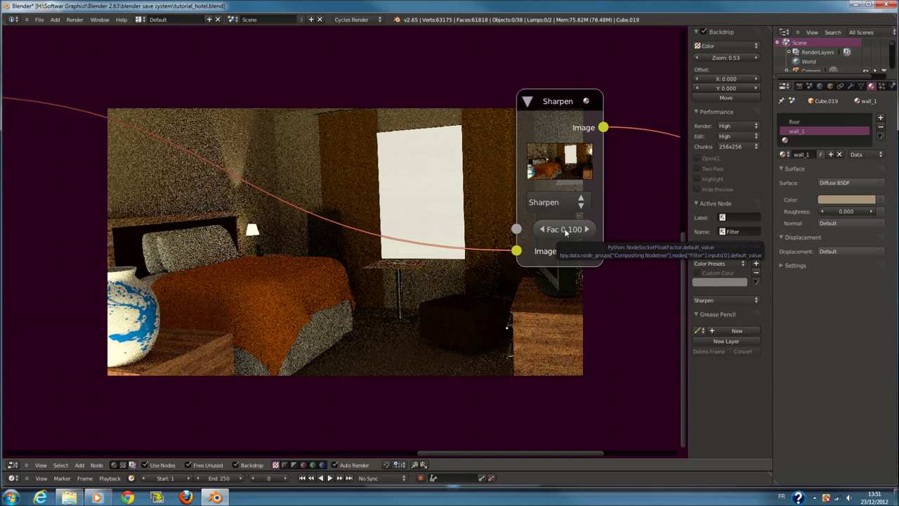
{"action": "left_click", "coordinate": [566, 230]}
{"action": "type", "text": "050"}
{"action": "key", "text": "Return"}
Reposition the Sharpen node in the node tree
{"action": "scroll", "coordinate": [520, 204], "scroll_direction": "down", "scroll_amount": 2}
{"action": "scroll", "coordinate": [520, 203], "scroll_direction": "down", "scroll_amount": 1}
{"action": "key", "text": "g"}
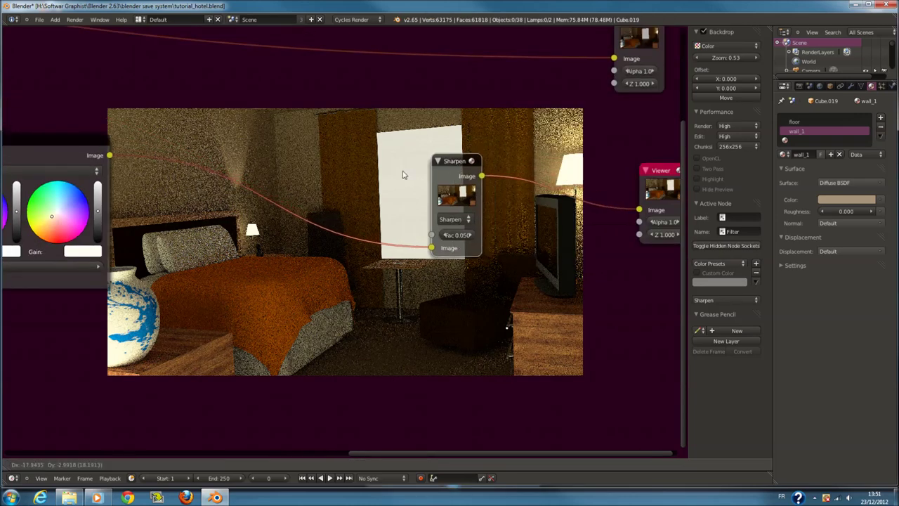
{"action": "left_click", "coordinate": [172, 175]}
{"action": "scroll", "coordinate": [327, 220], "scroll_direction": "down", "scroll_amount": 2}
Move the Color Balance and Sharpen nodes up-left, side by side
{"action": "scroll", "coordinate": [327, 219], "scroll_direction": "down", "scroll_amount": 1}
{"action": "middle_click_drag", "start_coordinate": [326, 219], "coordinate": [467, 247]}
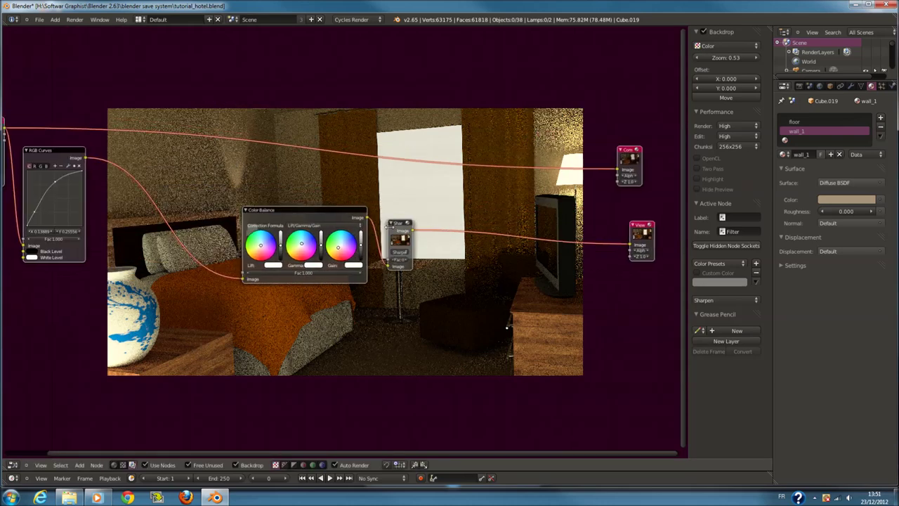
{"action": "left_click_drag", "start_coordinate": [310, 216], "coordinate": [165, 178]}
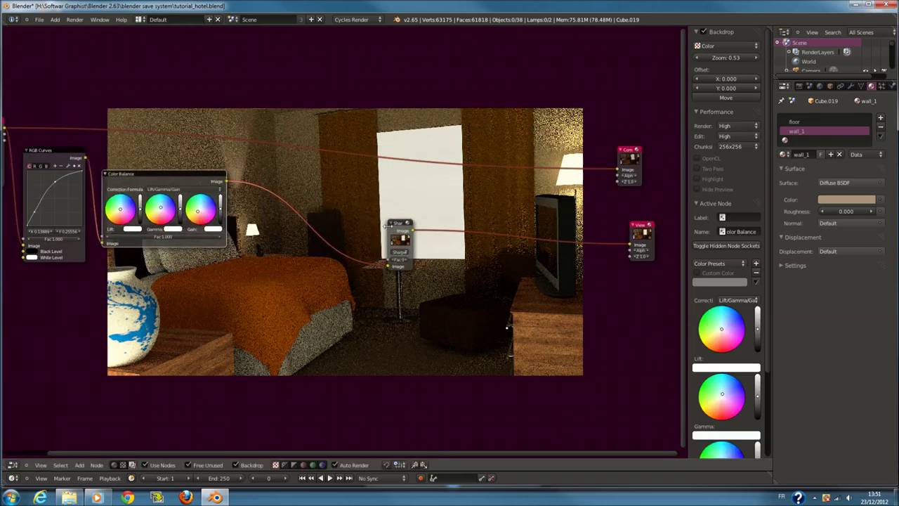
{"action": "left_click_drag", "start_coordinate": [388, 226], "coordinate": [241, 194]}
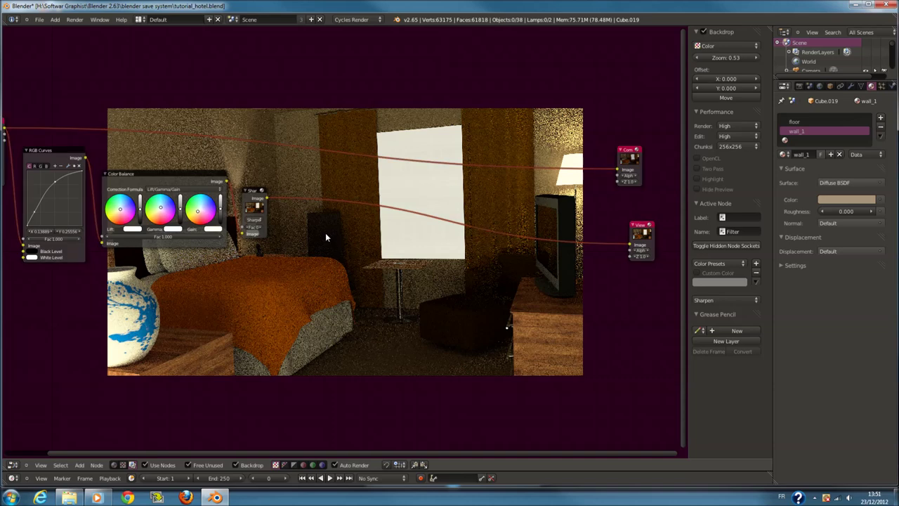
{"action": "scroll", "coordinate": [325, 237], "scroll_direction": "up", "scroll_amount": 1}
Insert a Mix node set to Multiply before the Composite output
{"action": "key", "text": "shift+a"}
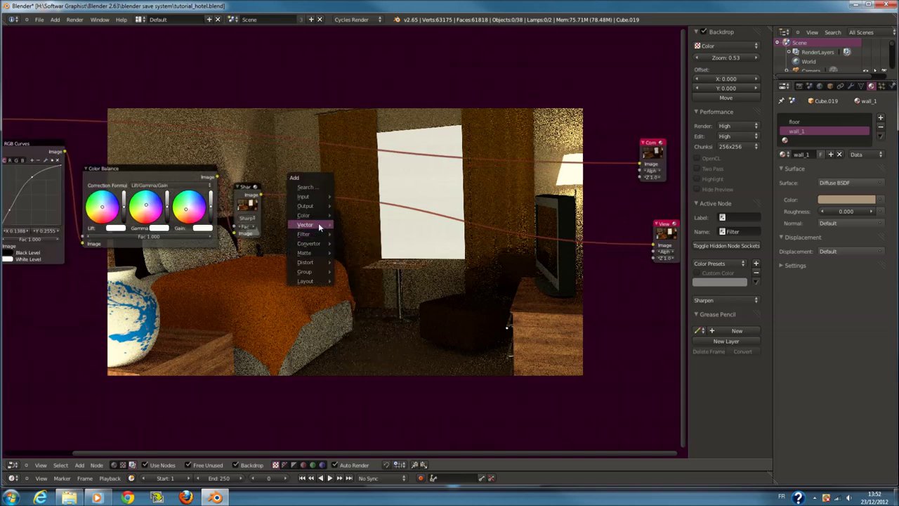
{"action": "mouse_move", "coordinate": [303, 196]}
{"action": "scroll", "coordinate": [160, 236], "scroll_direction": "down", "scroll_amount": 1}
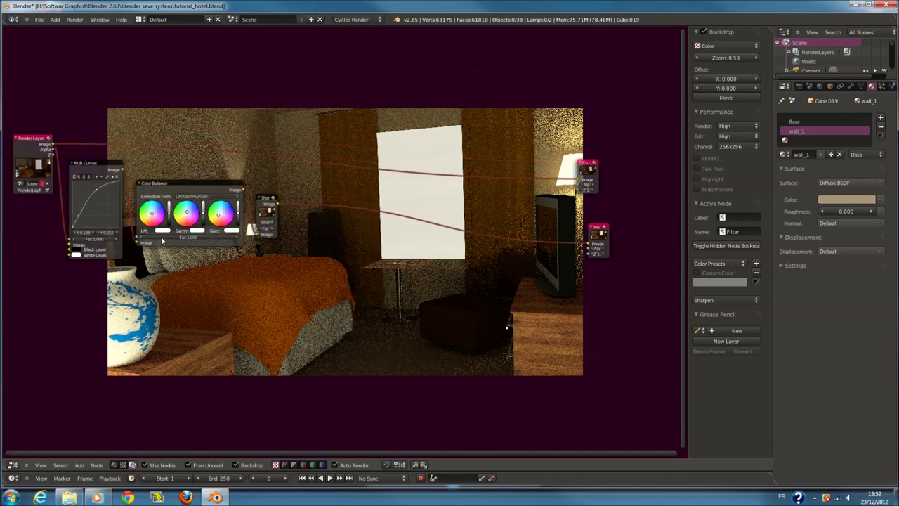
{"action": "scroll", "coordinate": [412, 275], "scroll_direction": "up", "scroll_amount": 1}
{"action": "key", "text": "shift+a"}
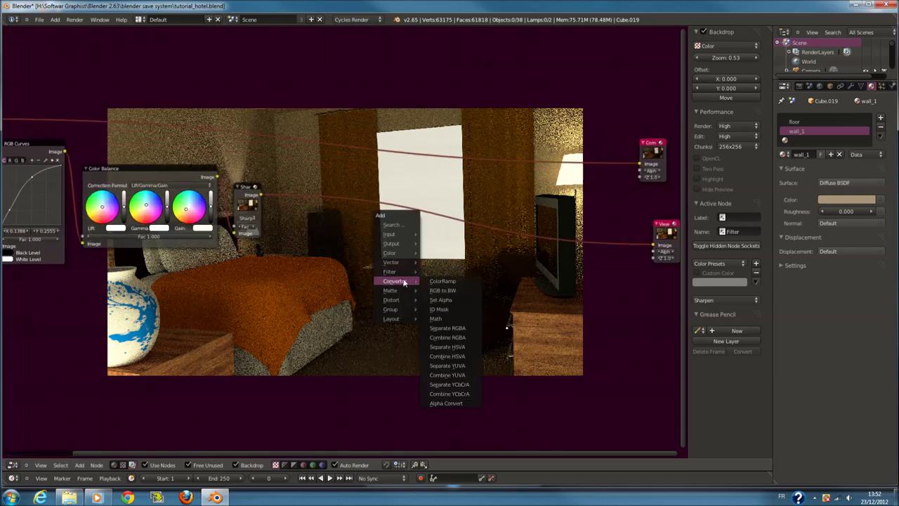
{"action": "mouse_move", "coordinate": [391, 253]}
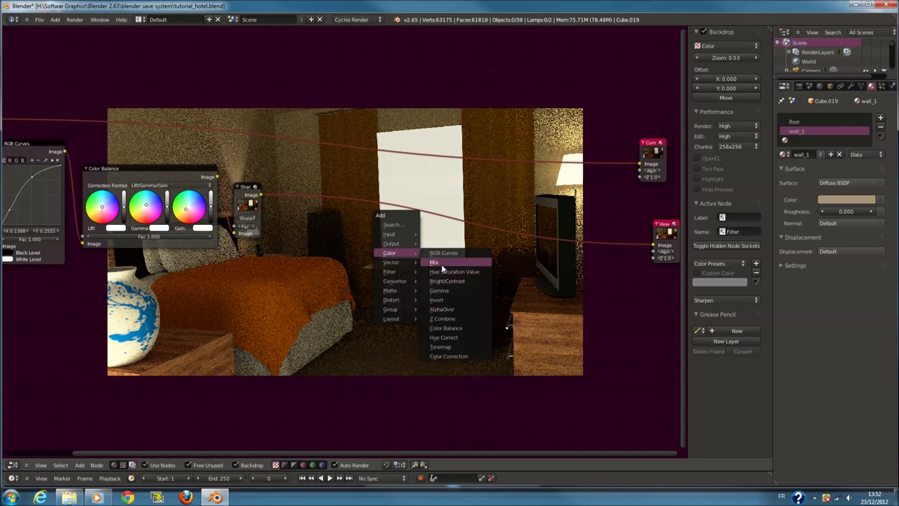
{"action": "left_click", "coordinate": [456, 262]}
{"action": "scroll", "coordinate": [495, 244], "scroll_direction": "up", "scroll_amount": 1}
{"action": "left_click", "coordinate": [520, 238]}
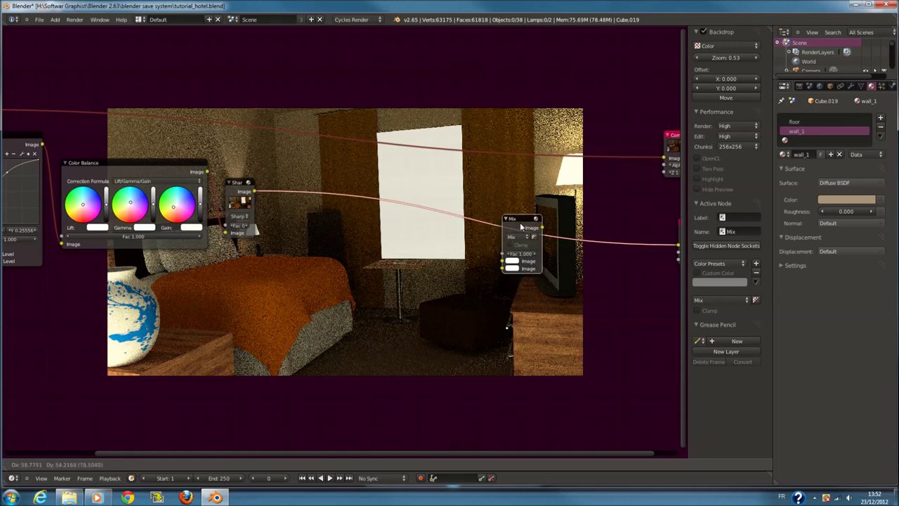
{"action": "left_click", "coordinate": [521, 239]}
{"action": "left_click", "coordinate": [520, 218]}
{"action": "key", "text": "shift+a"}
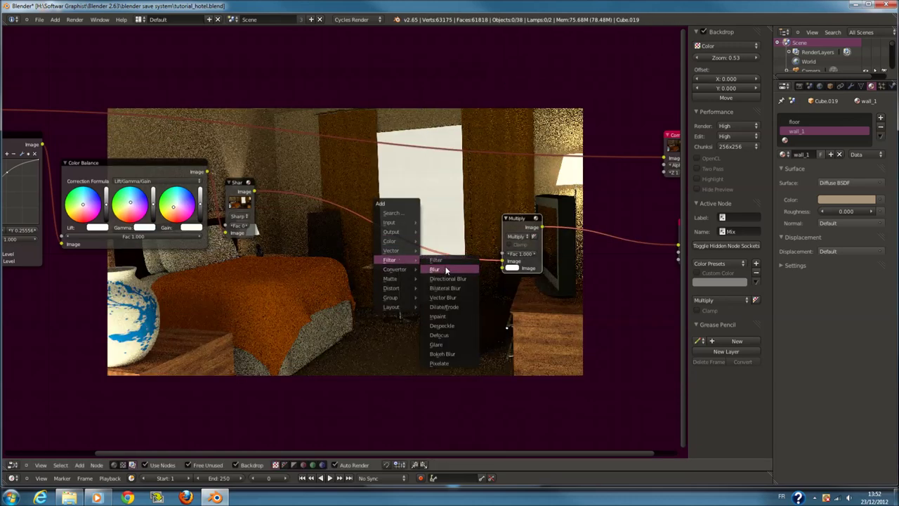
Insert a relative Fast Gaussian Blur of 25% in X and Y before Multiply
{"action": "mouse_move", "coordinate": [390, 259]}
{"action": "left_click", "coordinate": [445, 267]}
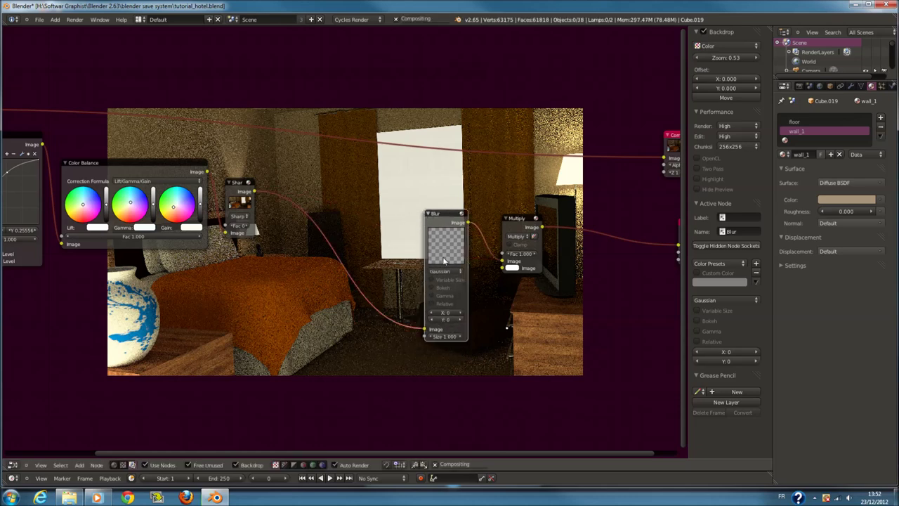
{"action": "left_click", "coordinate": [448, 272]}
{"action": "left_click", "coordinate": [447, 256]}
{"action": "left_click", "coordinate": [450, 211]}
{"action": "scroll", "coordinate": [446, 270], "scroll_direction": "up", "scroll_amount": 1}
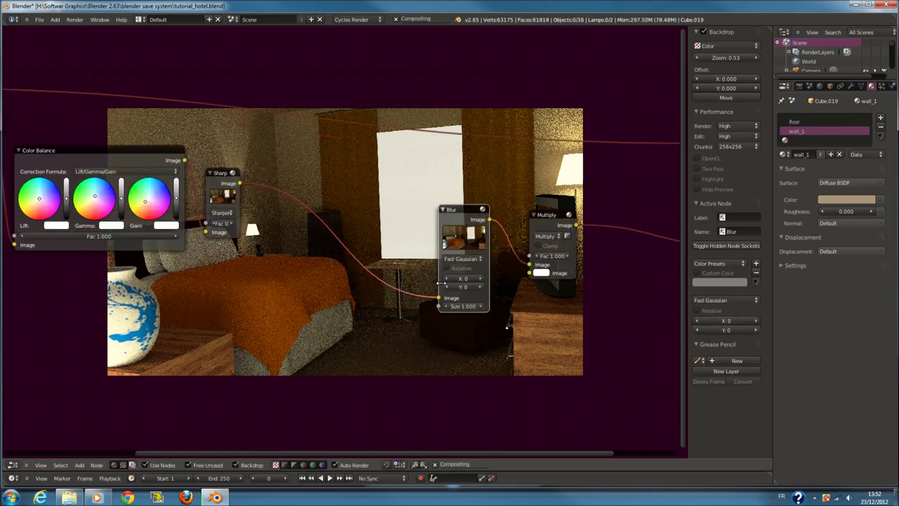
{"action": "left_click", "coordinate": [447, 268]}
{"action": "left_click", "coordinate": [462, 288]}
{"action": "left_click", "coordinate": [462, 299]}
{"action": "key", "text": "Tab"}
{"action": "type", "text": "25"}
{"action": "key", "text": "Return"}
{"action": "middle_click_drag", "start_coordinate": [451, 293], "coordinate": [498, 290]}
Add a Greater Than Math node in front of the Blur node
{"action": "key", "text": "shift+a"}
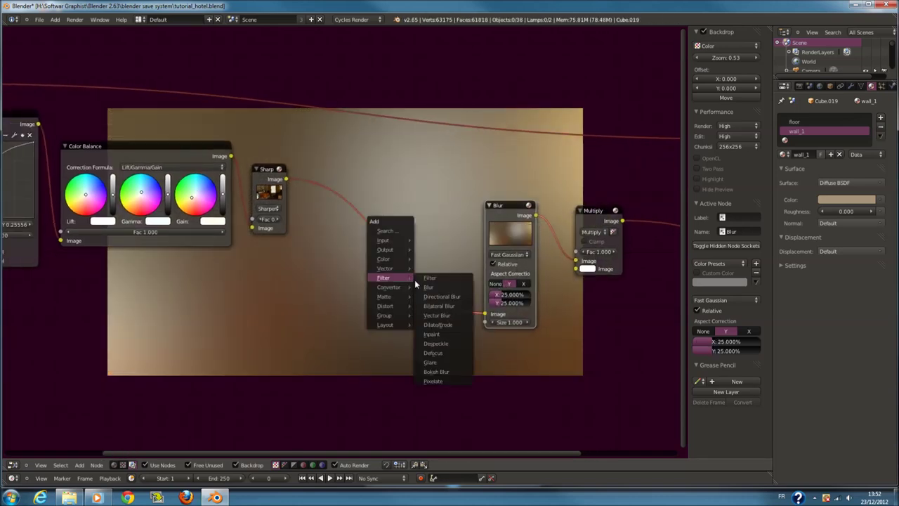
{"action": "left_click", "coordinate": [430, 324]}
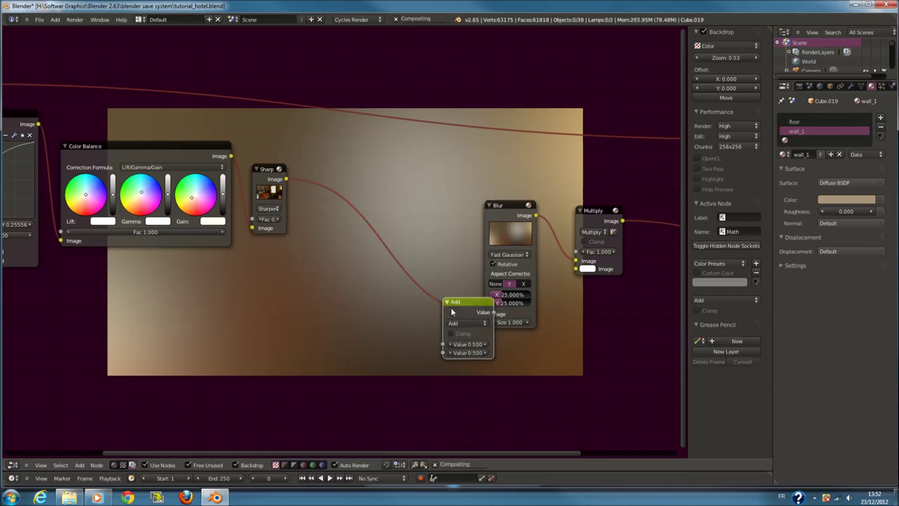
{"action": "left_click", "coordinate": [369, 235]}
{"action": "left_click", "coordinate": [420, 271]}
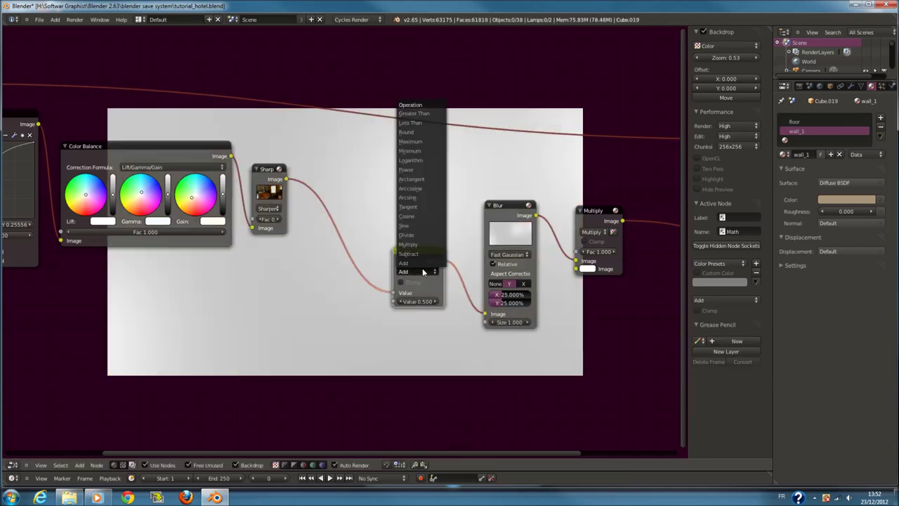
{"action": "left_click", "coordinate": [414, 113]}
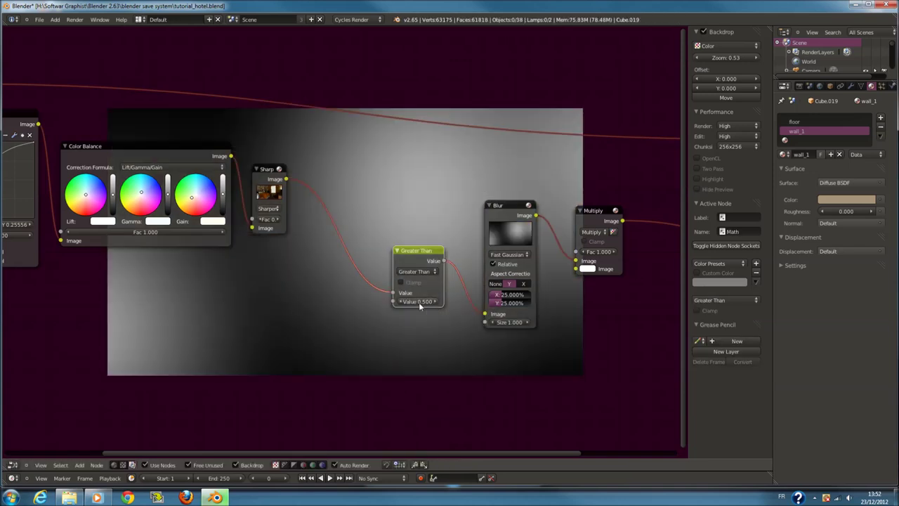
{"action": "key", "text": "Return"}
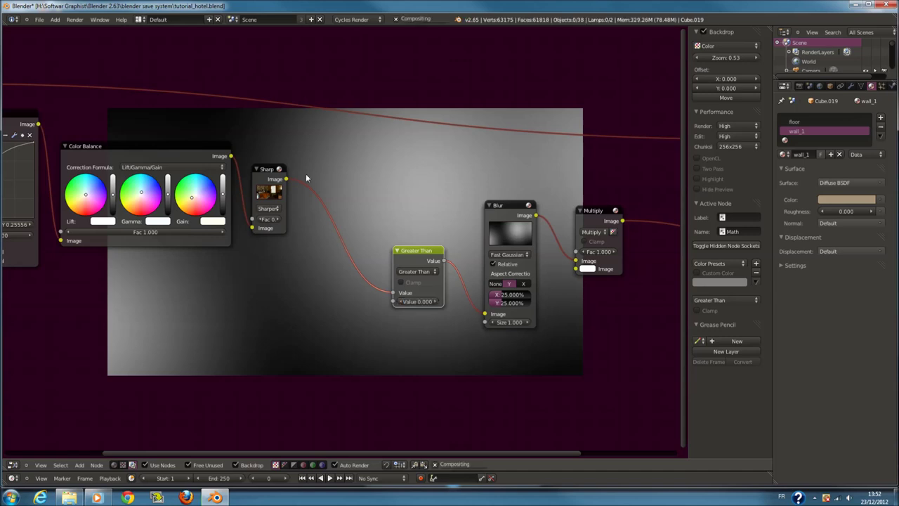
Add a Lens Distortion node with Distort 1.000 and wire Sharpen's image into Multiply
{"action": "key", "text": "shift+a"}
{"action": "key", "text": "shift+a"}
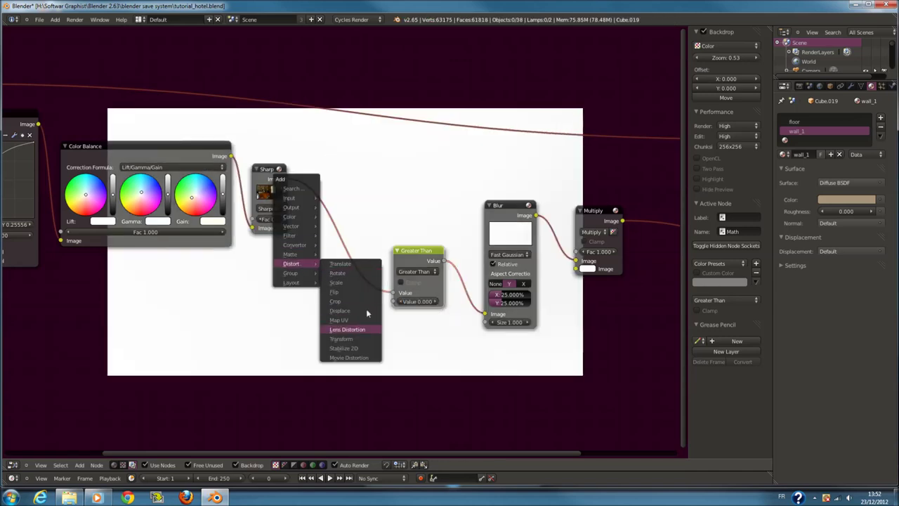
{"action": "left_click", "coordinate": [347, 329]}
{"action": "left_click", "coordinate": [336, 268]}
{"action": "left_click", "coordinate": [337, 267]}
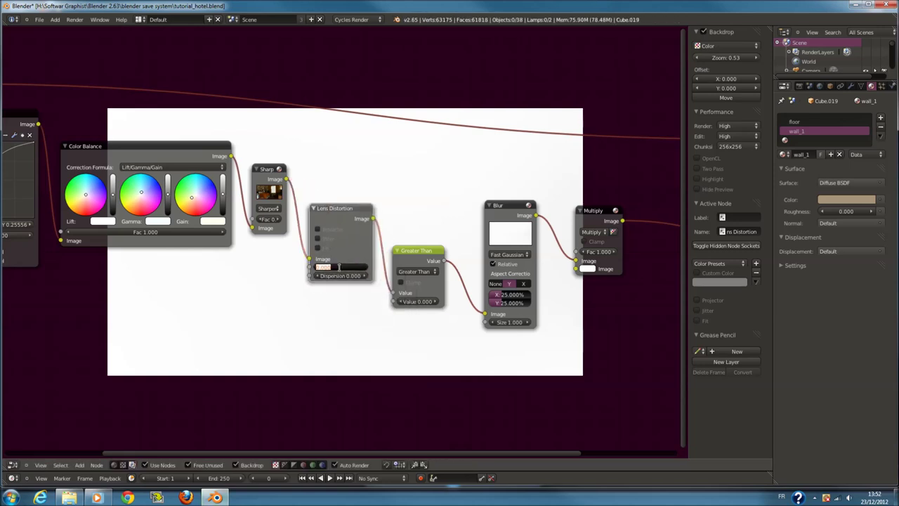
{"action": "type", "text": "1"}
{"action": "key", "text": "Return"}
{"action": "left_click_drag", "start_coordinate": [286, 178], "coordinate": [577, 261]}
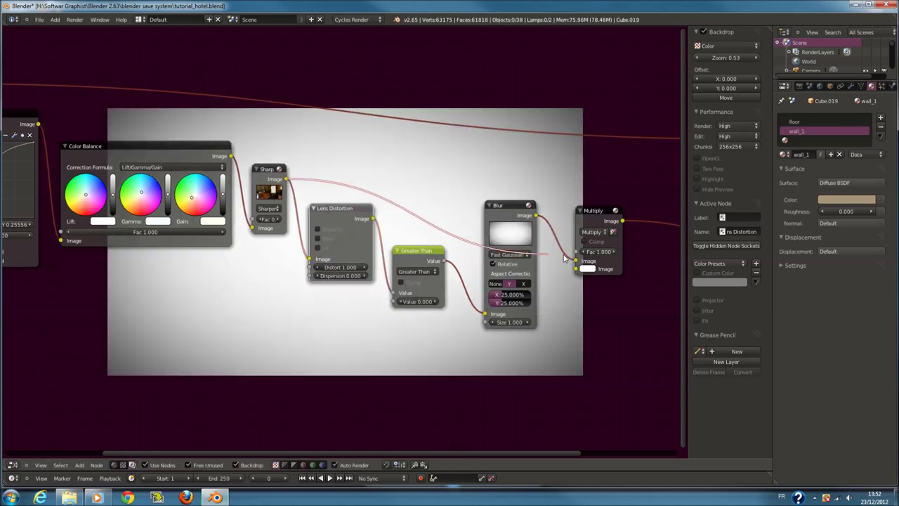
{"action": "scroll", "coordinate": [616, 310], "scroll_direction": "down", "scroll_amount": 3}
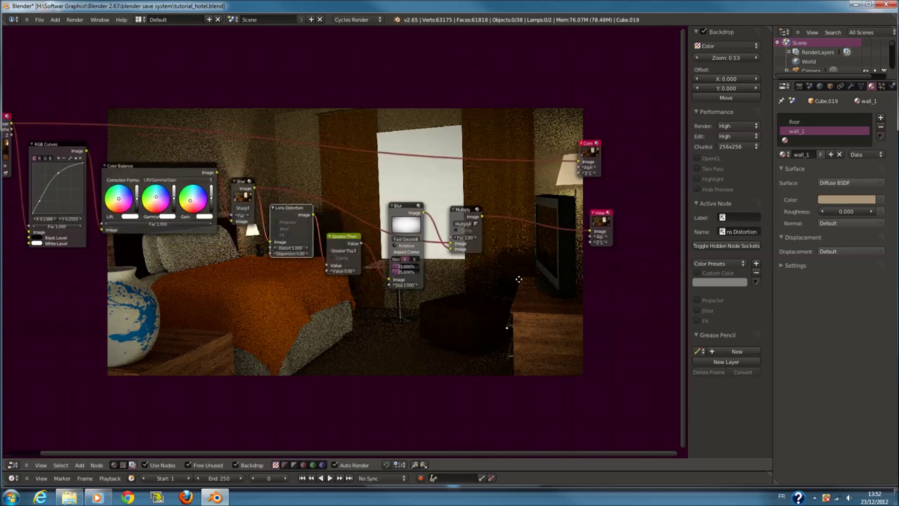
Slightly adjust the Color Balance gamma level
{"action": "scroll", "coordinate": [329, 333], "scroll_direction": "up", "scroll_amount": 3}
{"action": "scroll", "coordinate": [460, 223], "scroll_direction": "up", "scroll_amount": 2}
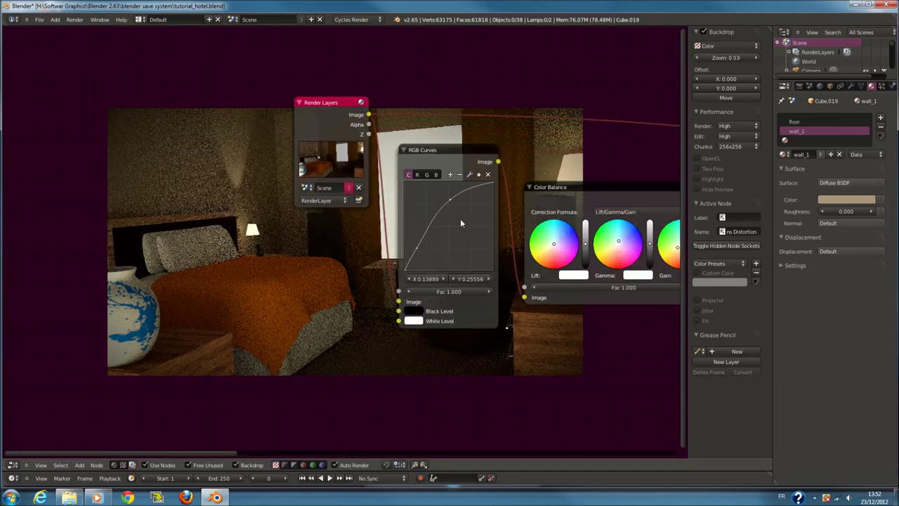
{"action": "left_click", "coordinate": [450, 201]}
{"action": "scroll", "coordinate": [480, 240], "scroll_direction": "down", "scroll_amount": 5, "text": "ctrl"}
{"action": "scroll", "coordinate": [535, 241], "scroll_direction": "up", "scroll_amount": 2}
{"action": "scroll", "coordinate": [536, 240], "scroll_direction": "up", "scroll_amount": 1}
{"action": "left_click", "coordinate": [464, 281]}
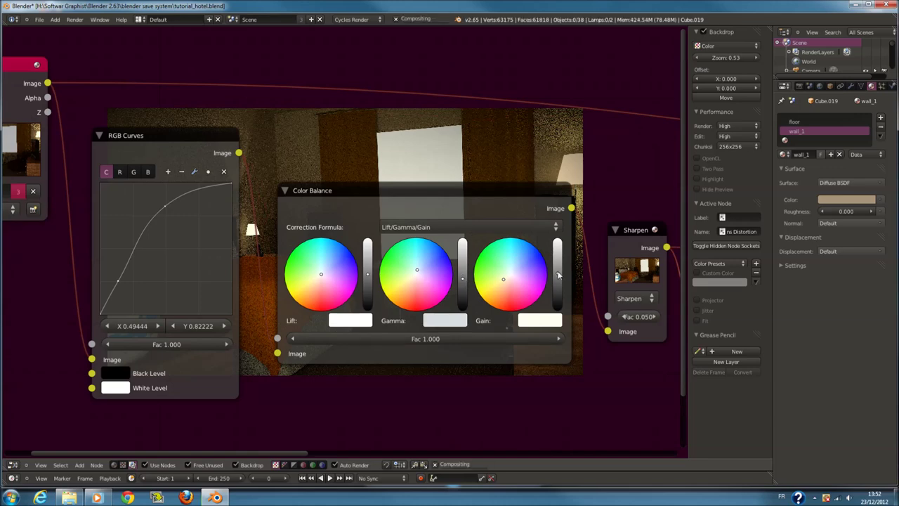
Connect the Multiply output to the Composite node, nudging the Viewer node right
{"action": "middle_click_drag", "start_coordinate": [575, 341], "coordinate": [492, 193]}
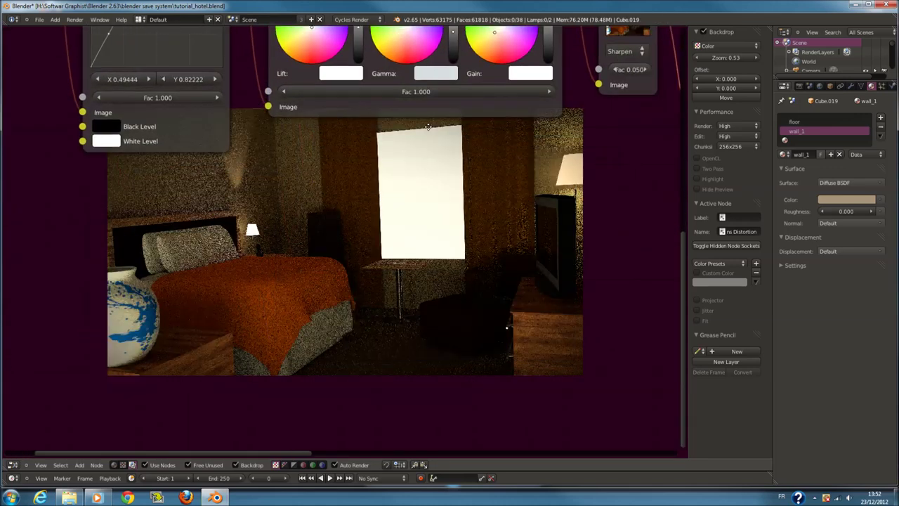
{"action": "scroll", "coordinate": [379, 155], "scroll_direction": "up", "scroll_amount": 1}
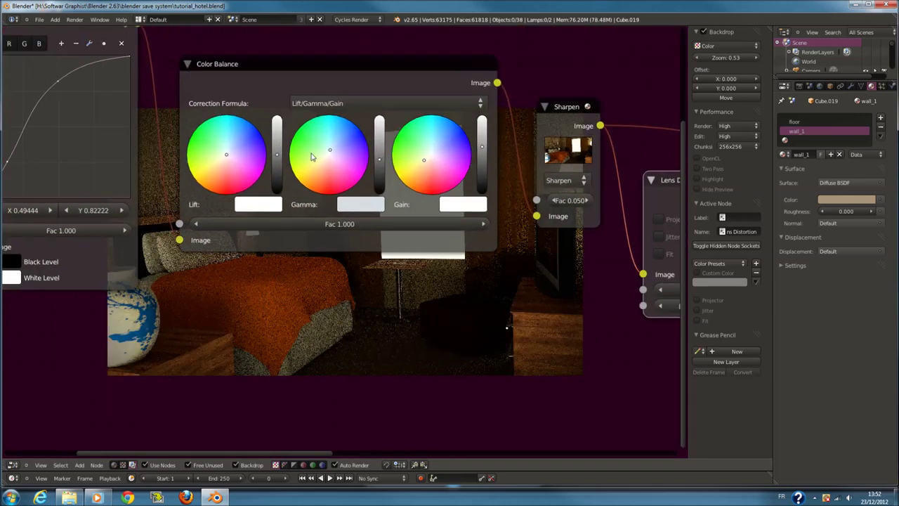
{"action": "middle_click_drag", "start_coordinate": [295, 246], "coordinate": [313, 113]}
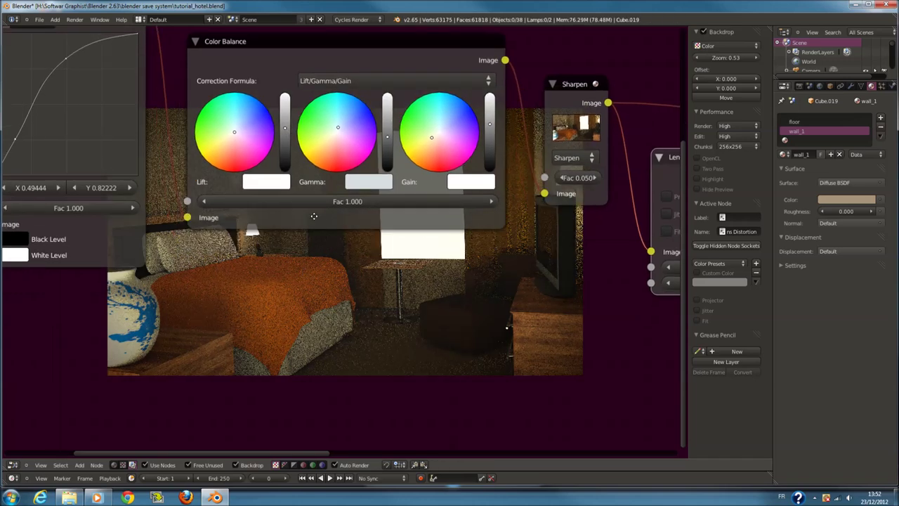
{"action": "scroll", "coordinate": [285, 168], "scroll_direction": "down", "scroll_amount": 2}
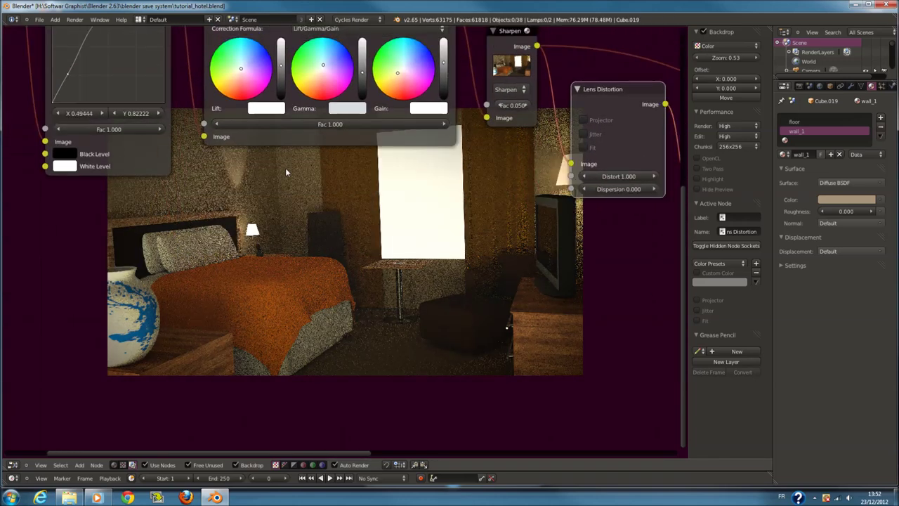
{"action": "scroll", "coordinate": [403, 266], "scroll_direction": "down", "scroll_amount": 1}
{"action": "scroll", "coordinate": [404, 266], "scroll_direction": "down", "scroll_amount": 1}
{"action": "middle_click_drag", "start_coordinate": [549, 286], "coordinate": [383, 279]}
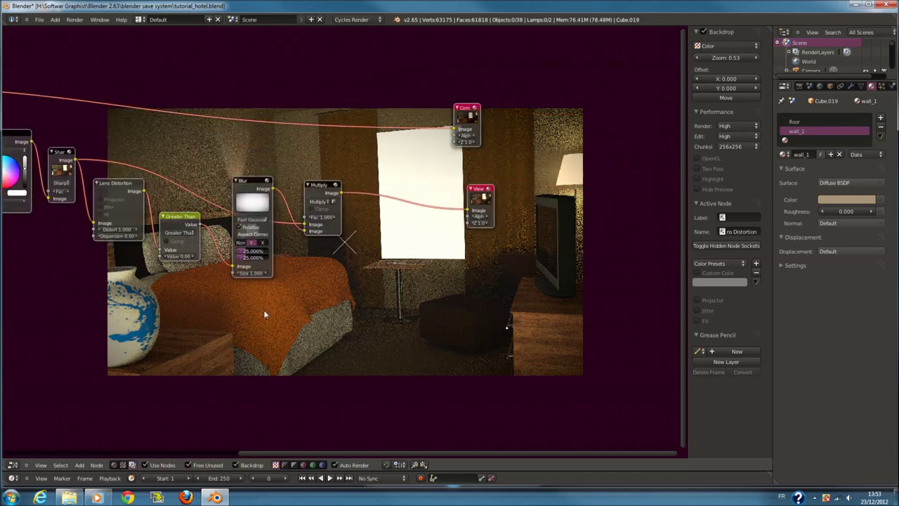
{"action": "scroll", "coordinate": [383, 279], "scroll_direction": "down", "scroll_amount": 1}
{"action": "scroll", "coordinate": [320, 184], "scroll_direction": "up", "scroll_amount": 2}
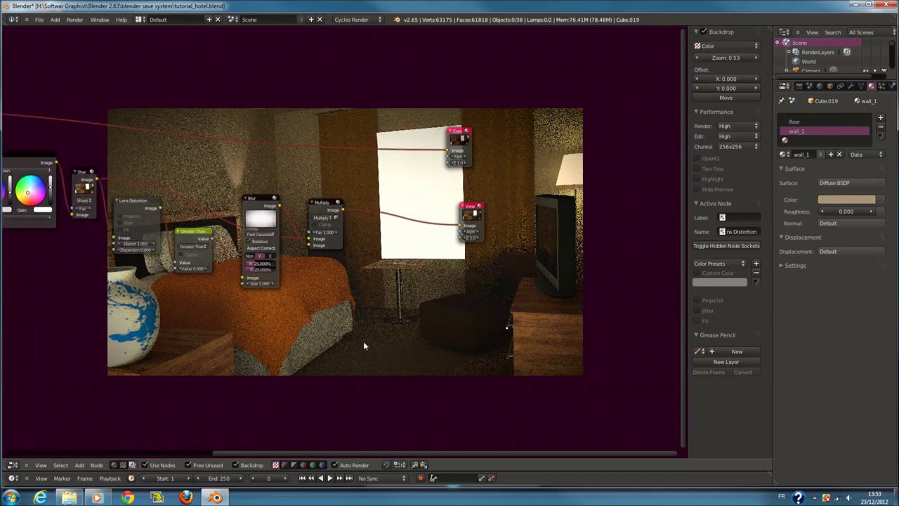
{"action": "scroll", "coordinate": [491, 256], "scroll_direction": "up", "scroll_amount": 1}
{"action": "scroll", "coordinate": [512, 225], "scroll_direction": "up", "scroll_amount": 1}
{"action": "left_click", "coordinate": [558, 205]}
{"action": "left_click_drag", "start_coordinate": [560, 205], "coordinate": [564, 205]}
{"action": "mouse_move", "coordinate": [344, 199]}
{"action": "left_mouse_down"}
{"action": "mouse_move", "coordinate": [485, 118]}
{"action": "mouse_move", "coordinate": [548, 135]}
{"action": "left_mouse_up"}
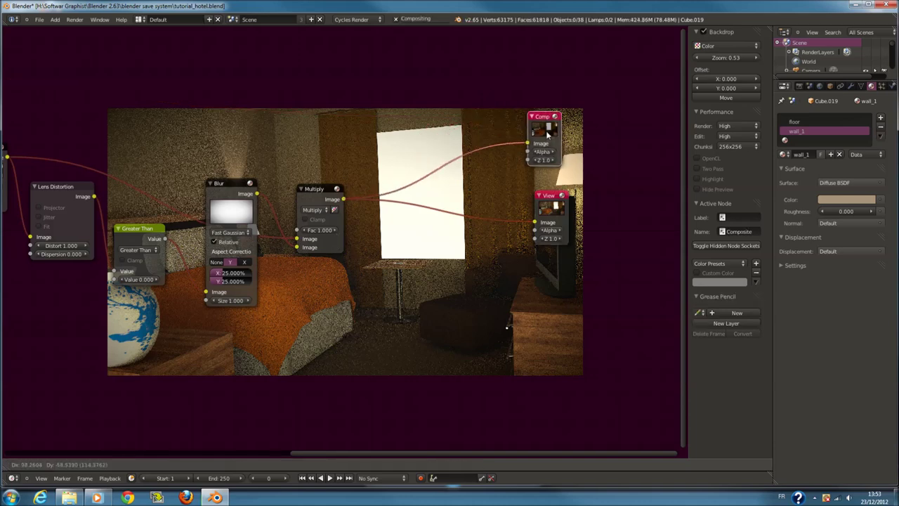
Save the scene over tutorial_hotel.blend
{"action": "scroll", "coordinate": [274, 231], "scroll_direction": "down", "scroll_amount": 1}
{"action": "middle_click_drag", "start_coordinate": [274, 232], "coordinate": [371, 240]}
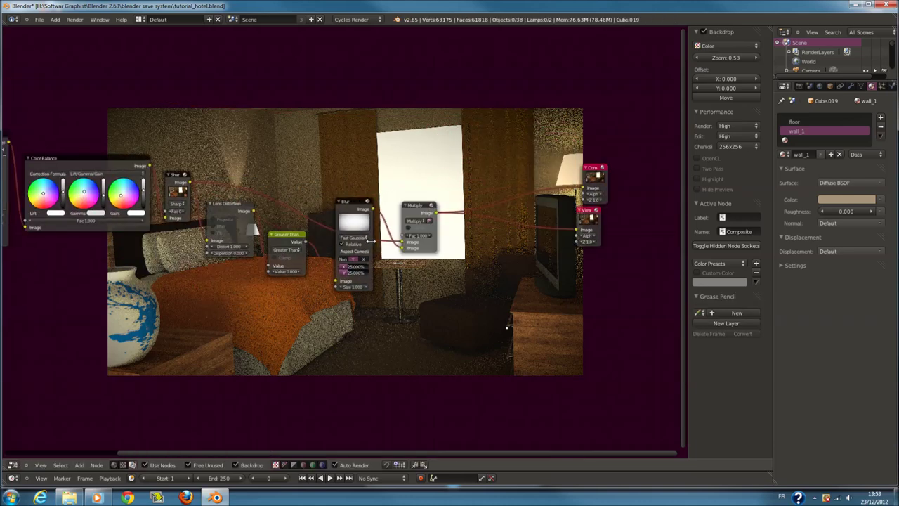
{"action": "key", "text": "ctrl+s"}
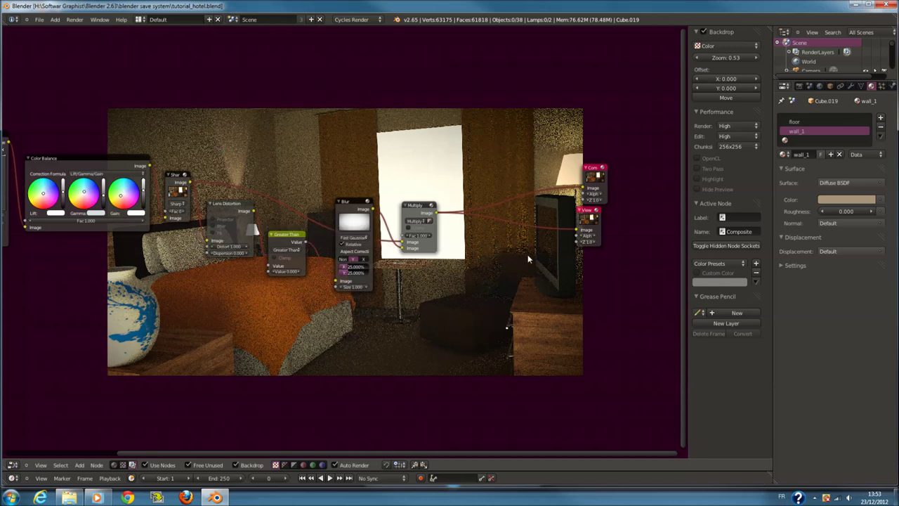
{"action": "left_click", "coordinate": [13, 464]}
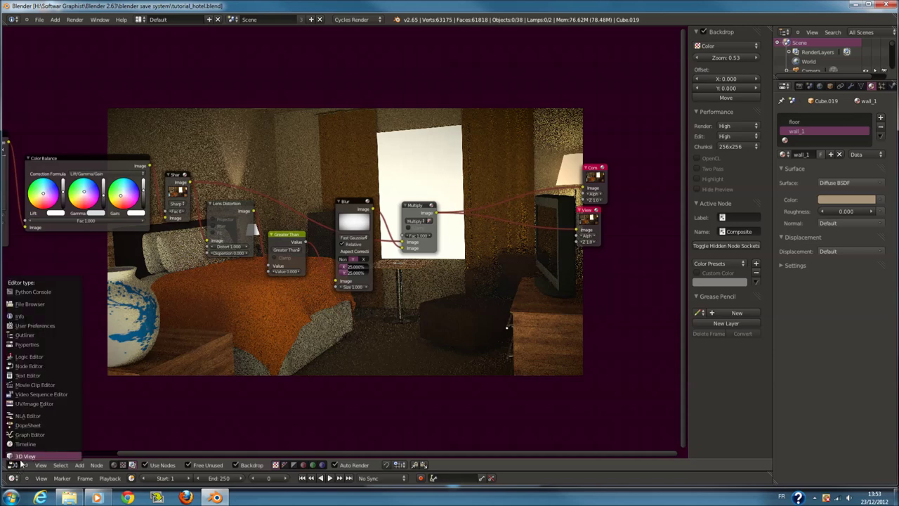
Set the Cycles render samples to 150 in the Render properties
{"action": "left_click", "coordinate": [21, 455]}
{"action": "scroll", "coordinate": [372, 342], "scroll_direction": "down", "scroll_amount": 1}
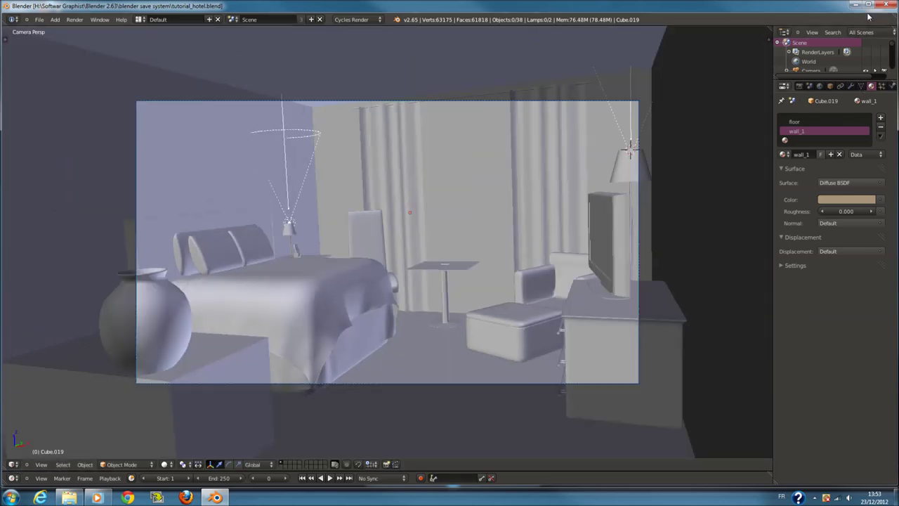
{"action": "left_click", "coordinate": [800, 86]}
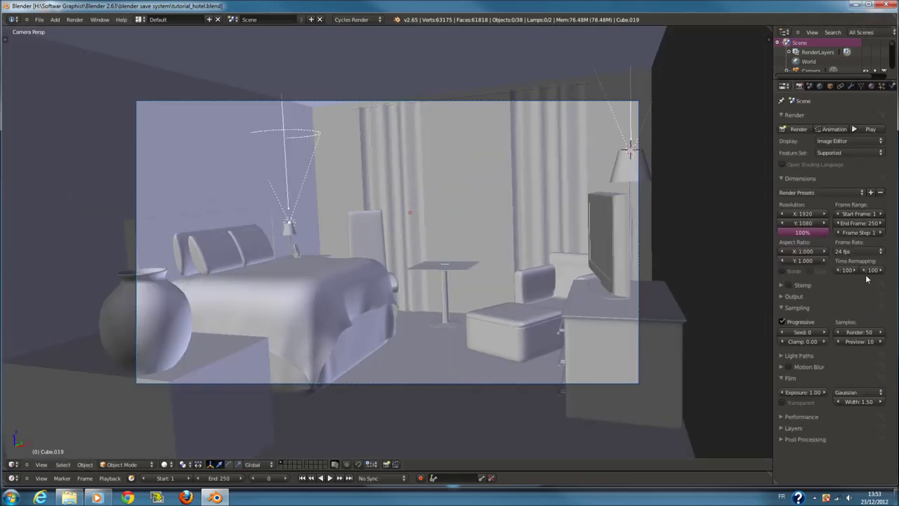
{"action": "left_click", "coordinate": [854, 332]}
{"action": "type", "text": "0"}
{"action": "key", "text": "Return"}
Hide the Blender and media player windows and pan over the new render
{"action": "left_click", "coordinate": [855, 5]}
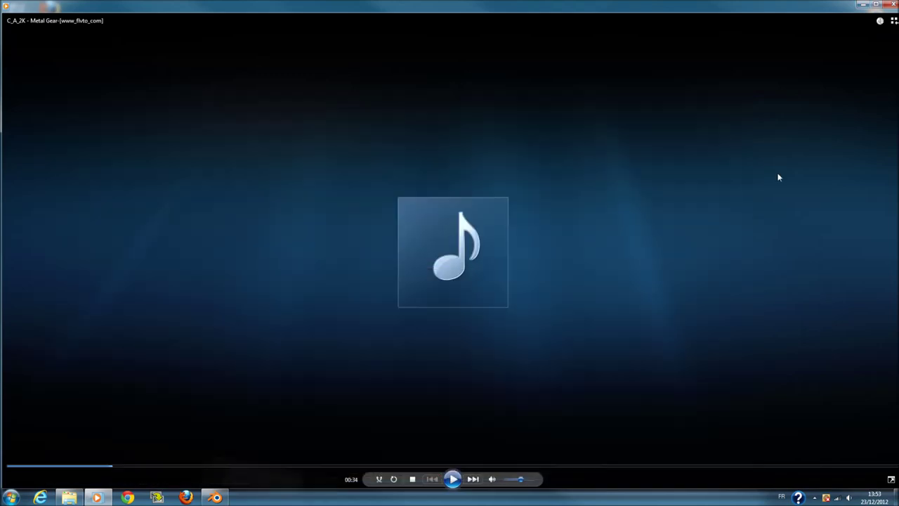
{"action": "left_click", "coordinate": [864, 5]}
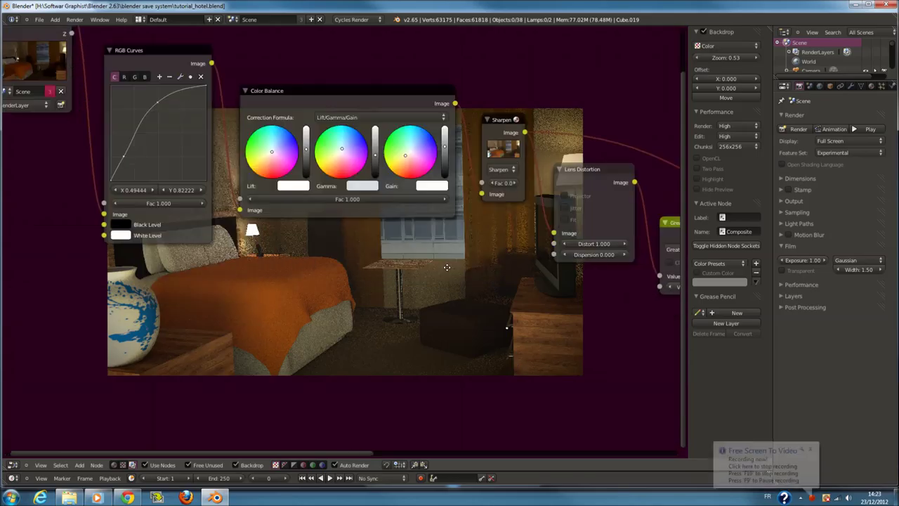
{"action": "middle_click_drag", "start_coordinate": [456, 293], "coordinate": [405, 206]}
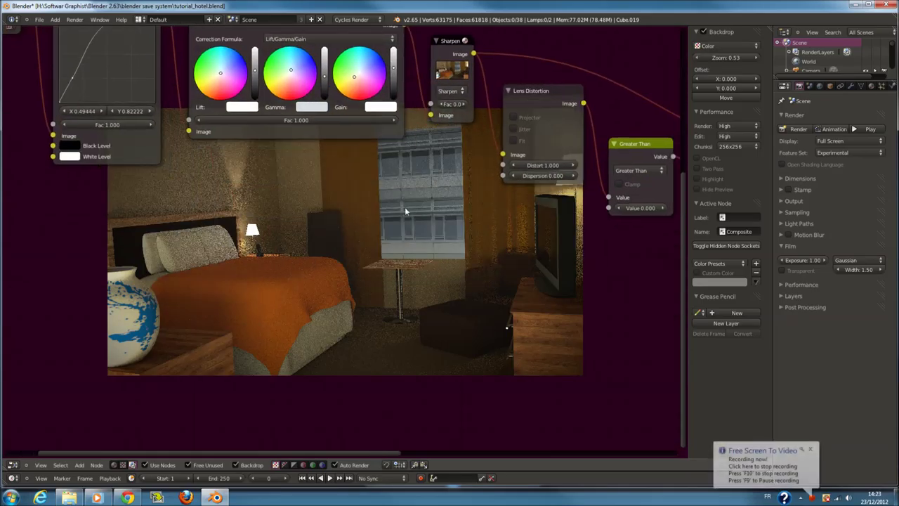
Reshape the RGB Curves, raising the highlight point and lifting the shadow point
{"action": "scroll", "coordinate": [289, 272], "scroll_direction": "up", "scroll_amount": 1}
{"action": "middle_click_drag", "start_coordinate": [289, 272], "coordinate": [397, 206]}
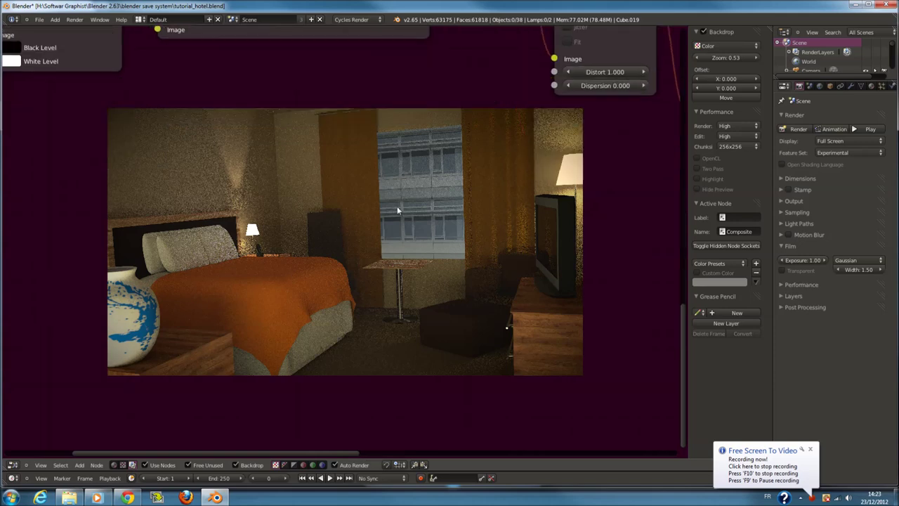
{"action": "mouse_move", "coordinate": [507, 236]}
{"action": "middle_mouse_down"}
{"action": "mouse_move", "coordinate": [466, 279]}
{"action": "mouse_move", "coordinate": [503, 394]}
{"action": "middle_mouse_up"}
{"action": "middle_click_drag", "start_coordinate": [211, 176], "coordinate": [271, 200]}
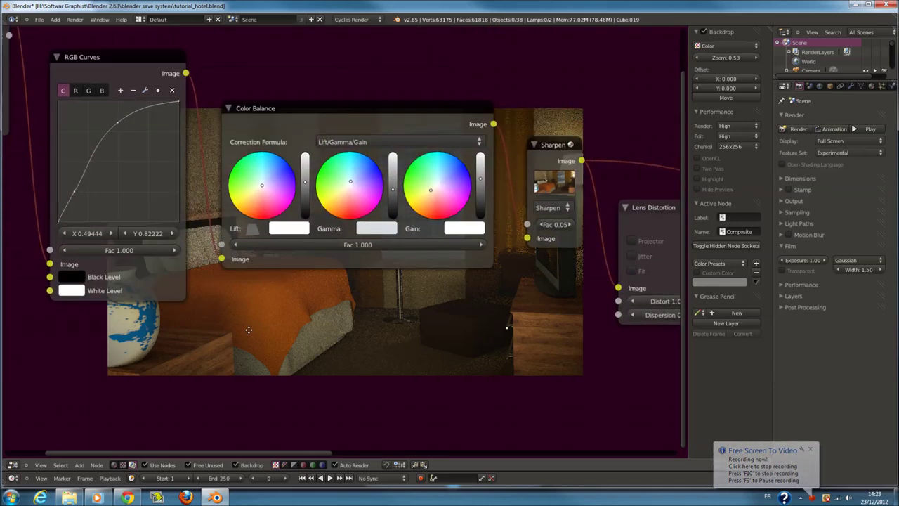
{"action": "middle_click_drag", "start_coordinate": [138, 123], "coordinate": [201, 199]}
{"action": "left_click_drag", "start_coordinate": [202, 199], "coordinate": [198, 191]}
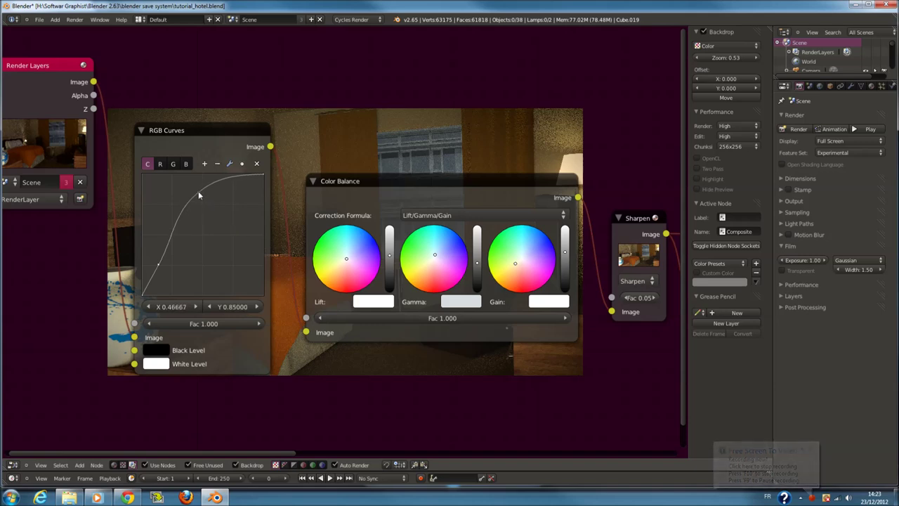
{"action": "mouse_move", "coordinate": [279, 286]}
{"action": "middle_mouse_down"}
{"action": "mouse_move", "coordinate": [382, 165]}
{"action": "mouse_move", "coordinate": [337, 164]}
{"action": "mouse_move", "coordinate": [384, 295]}
{"action": "middle_mouse_up"}
{"action": "left_click_drag", "start_coordinate": [342, 242], "coordinate": [340, 236]}
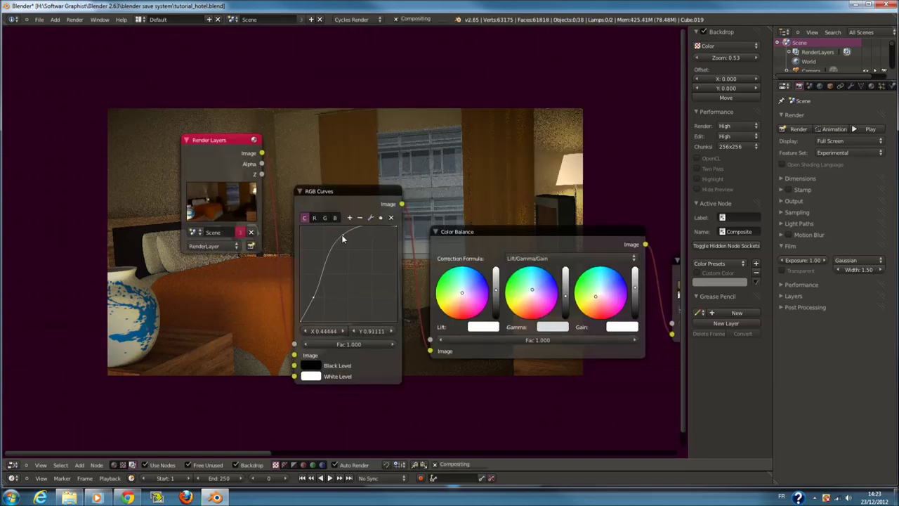
{"action": "scroll", "coordinate": [373, 261], "scroll_direction": "up", "scroll_amount": 1}
{"action": "mouse_move", "coordinate": [343, 233]}
{"action": "left_mouse_down"}
{"action": "mouse_move", "coordinate": [323, 238]}
{"action": "mouse_move", "coordinate": [352, 244]}
{"action": "left_mouse_up"}
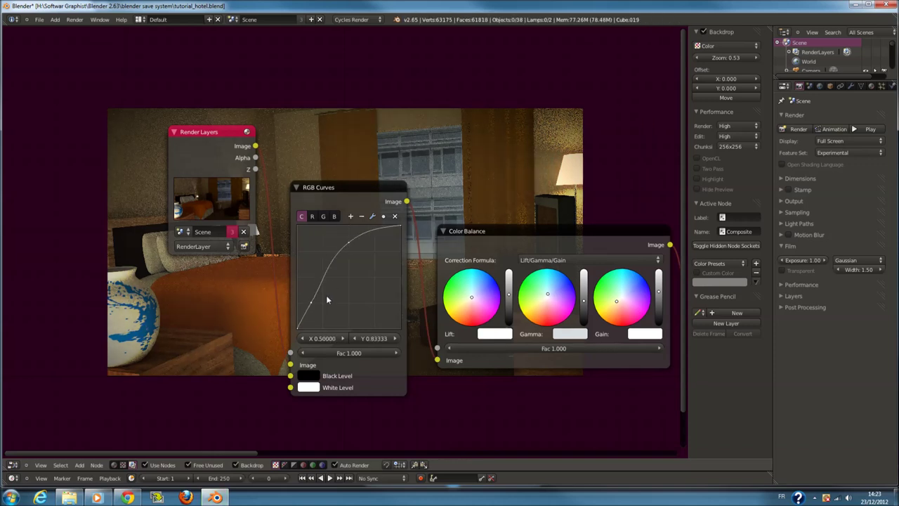
{"action": "left_click_drag", "start_coordinate": [309, 298], "coordinate": [308, 299]}
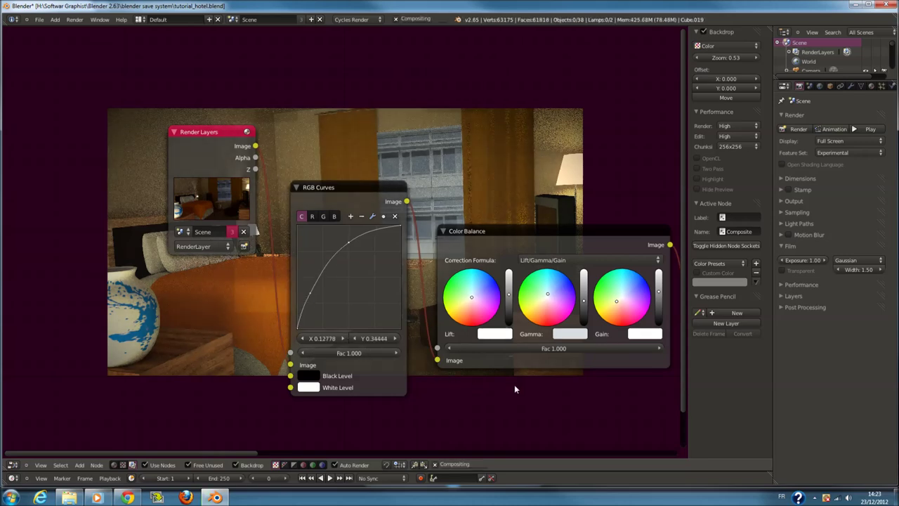
Nudge the Color Balance gain and gamma tints slightly
{"action": "middle_click_drag", "start_coordinate": [598, 292], "coordinate": [405, 291]}
{"action": "scroll", "coordinate": [405, 291], "scroll_direction": "up", "scroll_amount": 2}
{"action": "left_click_drag", "start_coordinate": [431, 272], "coordinate": [425, 272]}
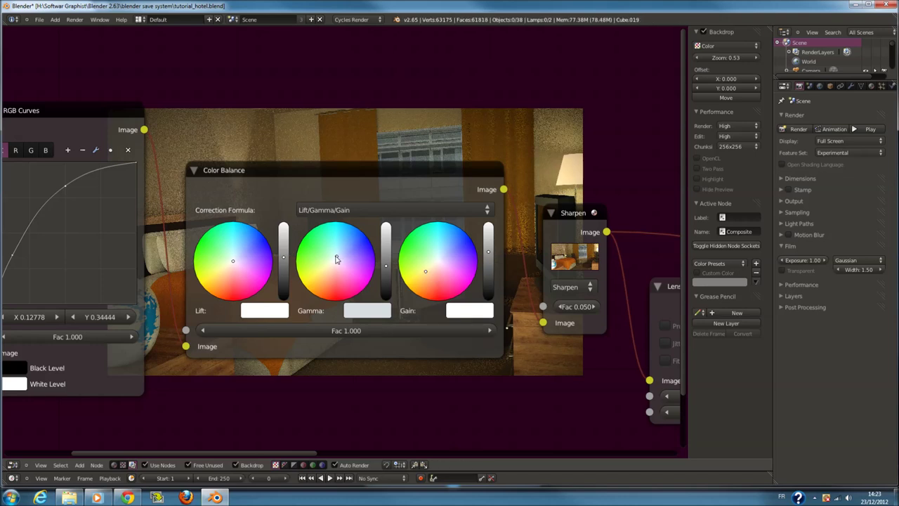
{"action": "left_click_drag", "start_coordinate": [336, 259], "coordinate": [337, 256]}
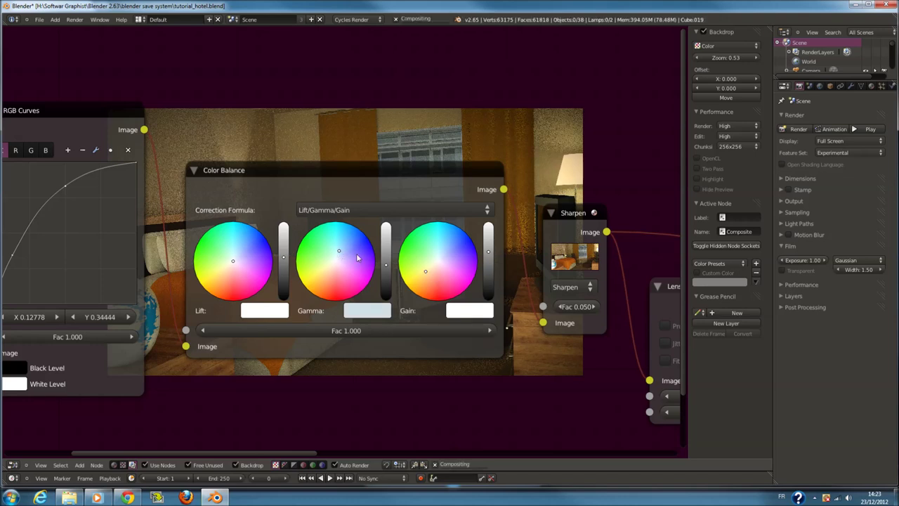
{"action": "scroll", "coordinate": [538, 294], "scroll_direction": "down", "scroll_amount": 2}
{"action": "mouse_move", "coordinate": [537, 293]}
{"action": "middle_mouse_down"}
{"action": "mouse_move", "coordinate": [377, 160]}
{"action": "mouse_move", "coordinate": [425, 230]}
{"action": "middle_mouse_up"}
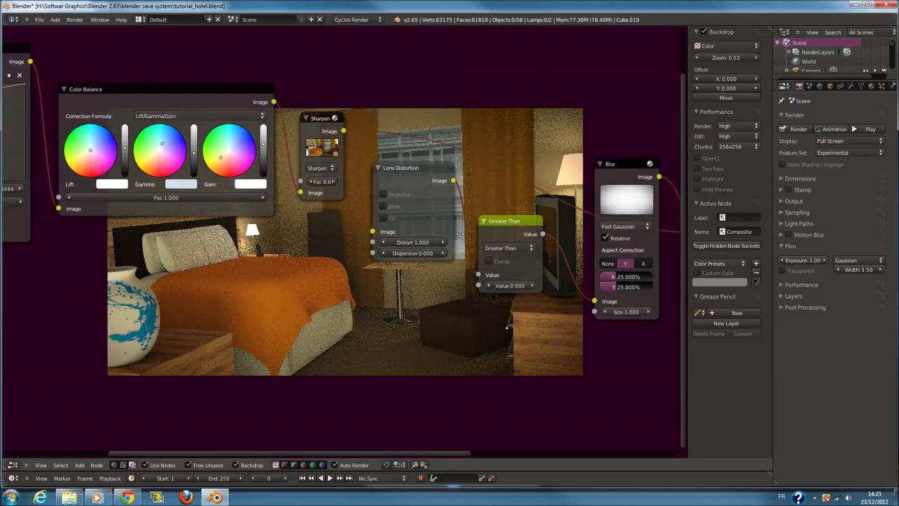
{"action": "mouse_move", "coordinate": [425, 230]}
{"action": "middle_mouse_down"}
{"action": "mouse_move", "coordinate": [174, 212]}
{"action": "mouse_move", "coordinate": [577, 258]}
{"action": "mouse_move", "coordinate": [423, 288]}
{"action": "middle_mouse_up"}
Switch the filter node's type from Sharpen to Soften
{"action": "scroll", "coordinate": [174, 212], "scroll_direction": "up", "scroll_amount": 1}
{"action": "scroll", "coordinate": [578, 257], "scroll_direction": "up", "scroll_amount": 2}
{"action": "left_click", "coordinate": [413, 288]}
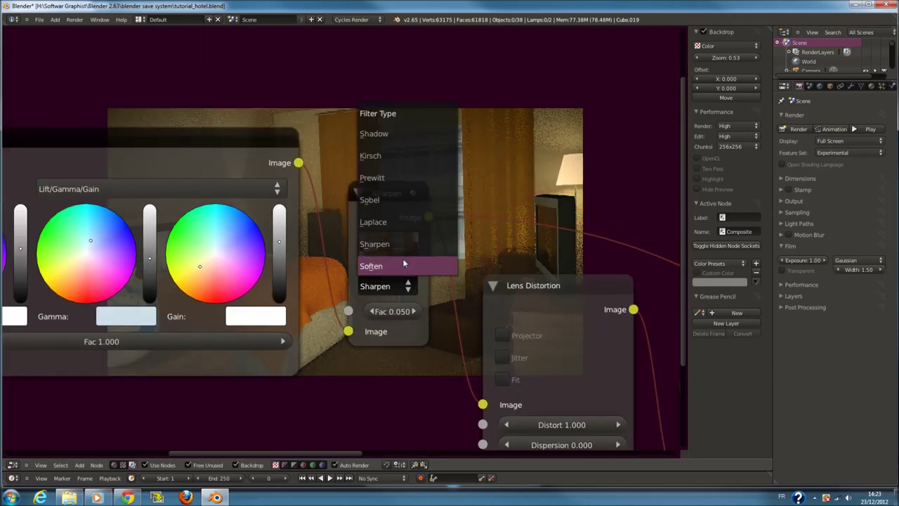
{"action": "left_click", "coordinate": [402, 265]}
{"action": "middle_click_drag", "start_coordinate": [493, 264], "coordinate": [372, 401]}
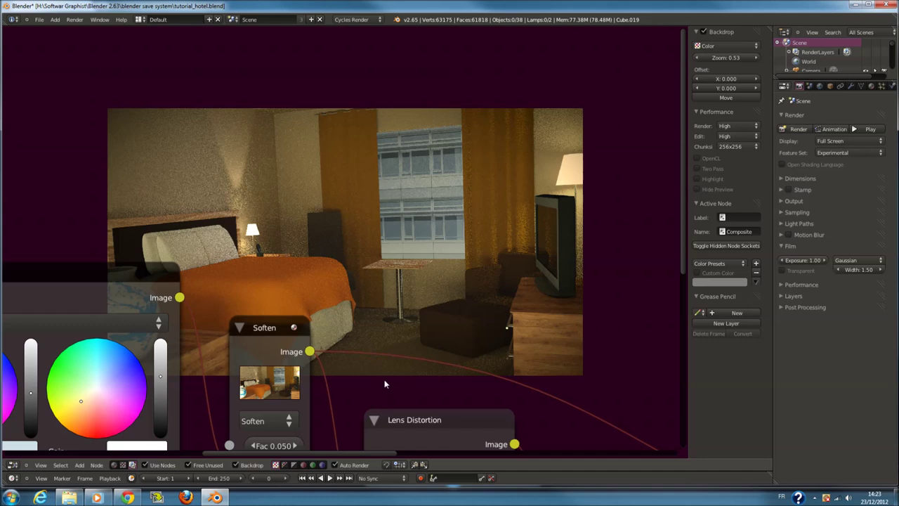
{"action": "scroll", "coordinate": [385, 383], "scroll_direction": "down", "scroll_amount": 2}
Set the Soften node's Fac to 1
{"action": "left_click", "coordinate": [280, 362]}
{"action": "type", "text": "&"}
{"action": "key", "text": "Escape"}
{"action": "left_click", "coordinate": [274, 362]}
{"action": "type", "text": "1"}
{"action": "key", "text": "Return"}
Pan the node tree to check Soften still feeds the Lens Distortion, Blur and Multiply chain
{"action": "middle_click_drag", "start_coordinate": [246, 112], "coordinate": [224, 239]}
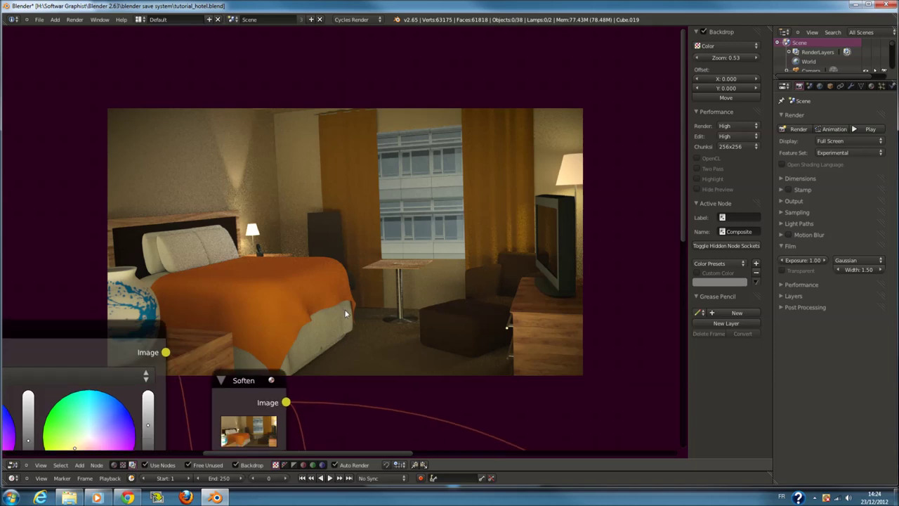
{"action": "middle_click_drag", "start_coordinate": [412, 339], "coordinate": [399, 313]}
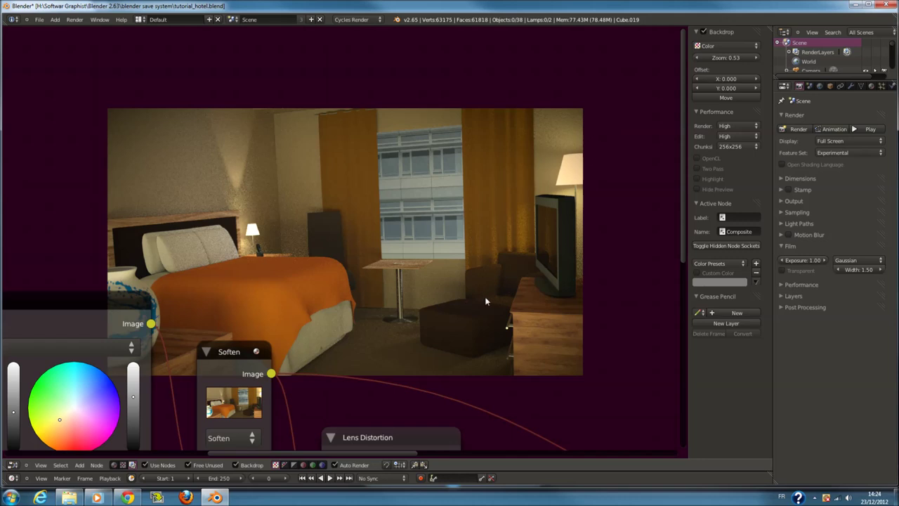
{"action": "middle_click_drag", "start_coordinate": [485, 301], "coordinate": [477, 333]}
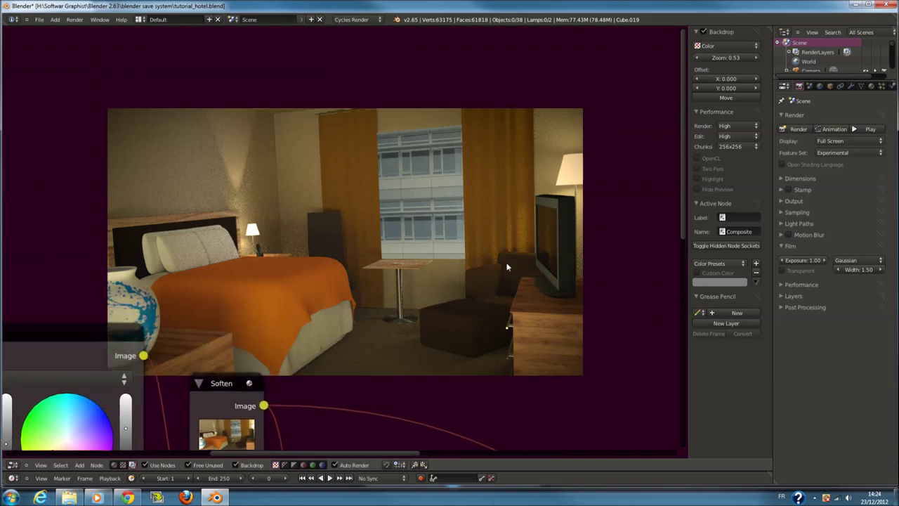
{"action": "scroll", "coordinate": [211, 236], "scroll_direction": "down", "scroll_amount": 1}
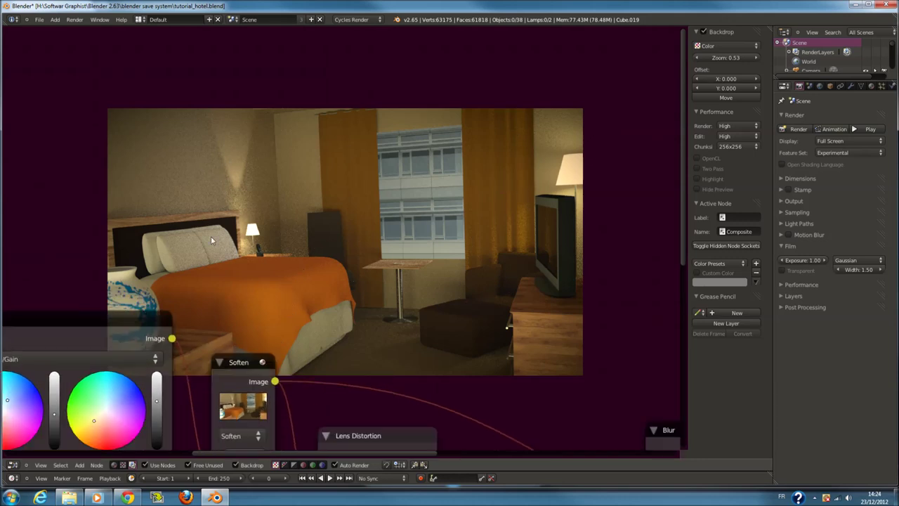
{"action": "scroll", "coordinate": [269, 277], "scroll_direction": "down", "scroll_amount": 1}
{"action": "scroll", "coordinate": [337, 323], "scroll_direction": "down", "scroll_amount": 1}
{"action": "scroll", "coordinate": [425, 373], "scroll_direction": "down", "scroll_amount": 1}
{"action": "mouse_move", "coordinate": [425, 372]}
{"action": "middle_mouse_down"}
{"action": "mouse_move", "coordinate": [383, 356]}
{"action": "mouse_move", "coordinate": [350, 299]}
{"action": "mouse_move", "coordinate": [281, 261]}
{"action": "middle_mouse_up"}
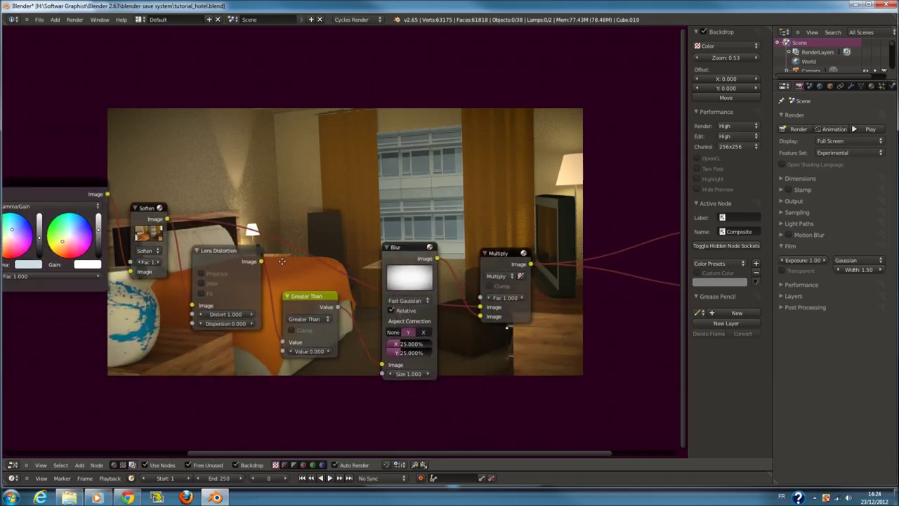
Keep Soften as the filter type and insert the Soften node between Multiply and Viewer
{"action": "scroll", "coordinate": [281, 261], "scroll_direction": "up", "scroll_amount": 1}
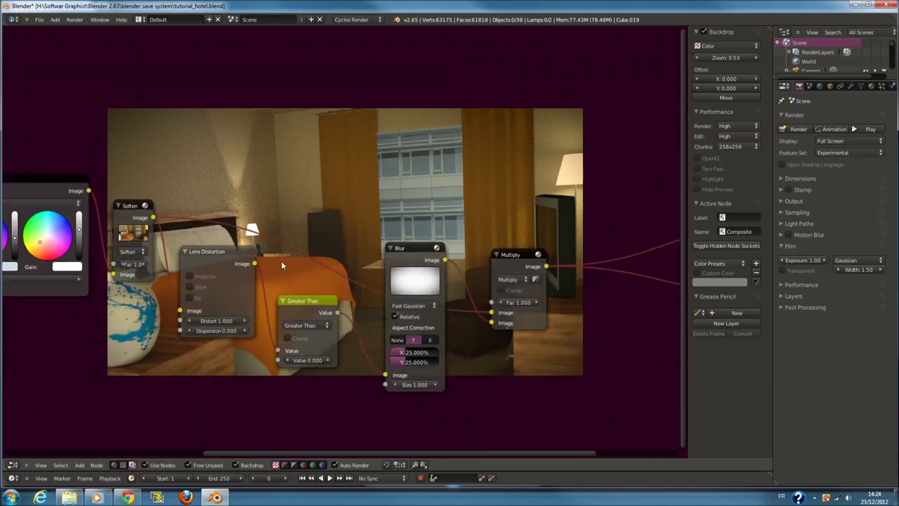
{"action": "left_click", "coordinate": [138, 253]}
{"action": "left_click", "coordinate": [133, 204]}
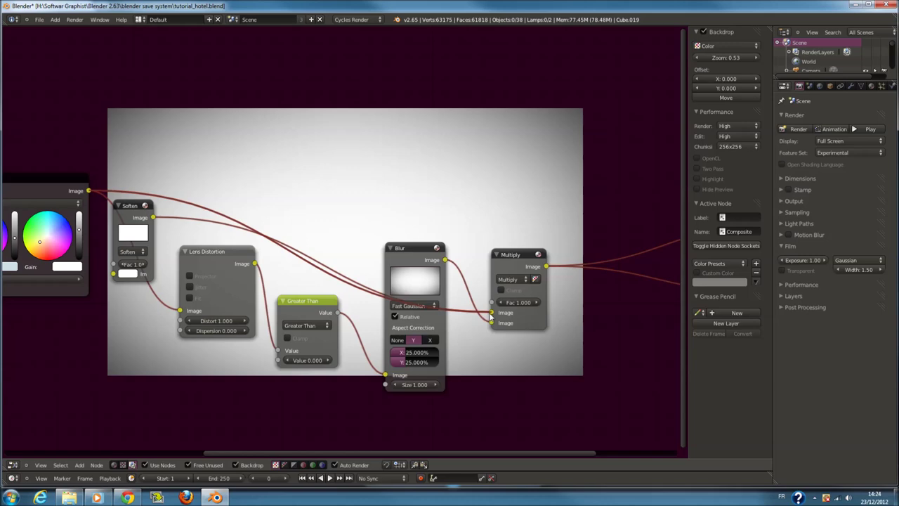
{"action": "left_click_drag", "start_coordinate": [155, 221], "coordinate": [660, 289]}
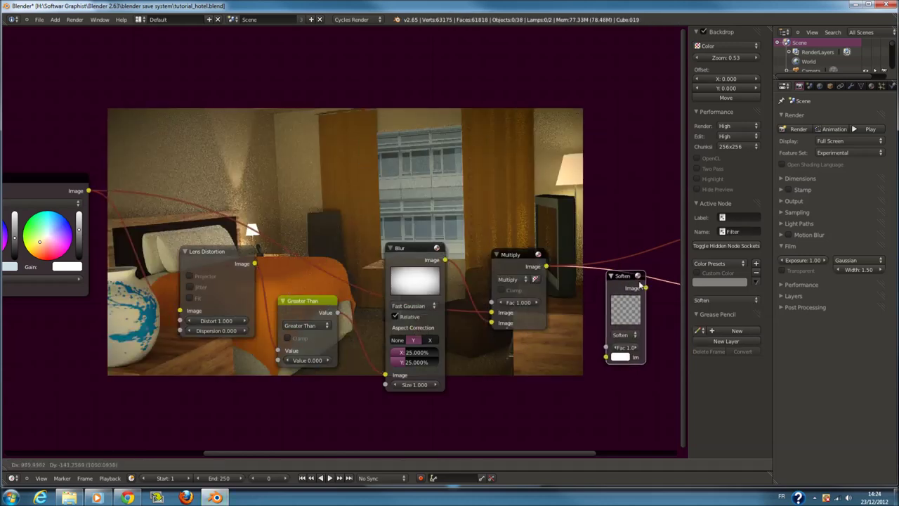
{"action": "key", "text": "Home"}
Move the Viewer and Composite nodes further right and duplicate the Multiply node
{"action": "scroll", "coordinate": [422, 260], "scroll_direction": "up", "scroll_amount": 1}
{"action": "scroll", "coordinate": [543, 264], "scroll_direction": "down", "scroll_amount": 5, "text": "ctrl"}
{"action": "left_click_drag", "start_coordinate": [500, 273], "coordinate": [544, 270]}
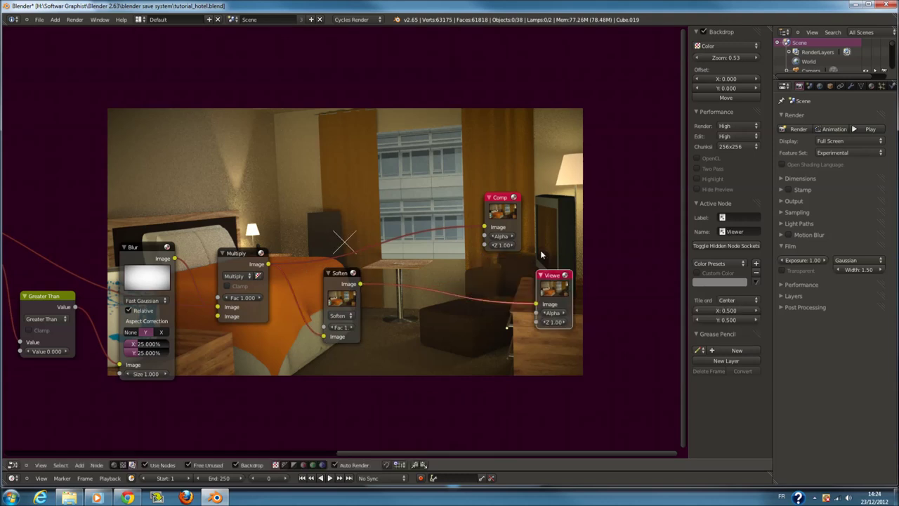
{"action": "left_click_drag", "start_coordinate": [500, 198], "coordinate": [597, 198]}
{"action": "scroll", "coordinate": [467, 277], "scroll_direction": "up", "scroll_amount": 1}
{"action": "scroll", "coordinate": [342, 283], "scroll_direction": "up", "scroll_amount": 1}
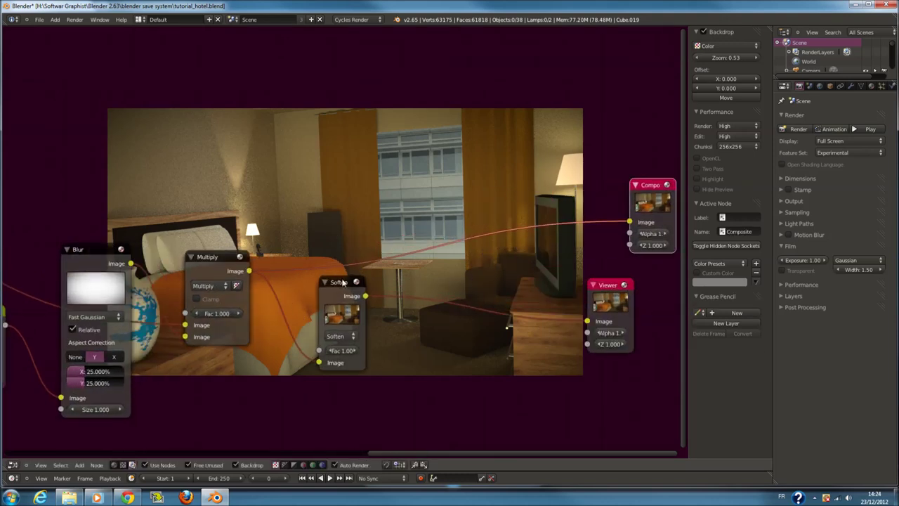
{"action": "key", "text": "shift+d"}
Drop the duplicated Mix node onto the Soften–Viewer link and try the Mix and Add blend types
{"action": "left_click", "coordinate": [449, 281]}
{"action": "left_click", "coordinate": [438, 299]}
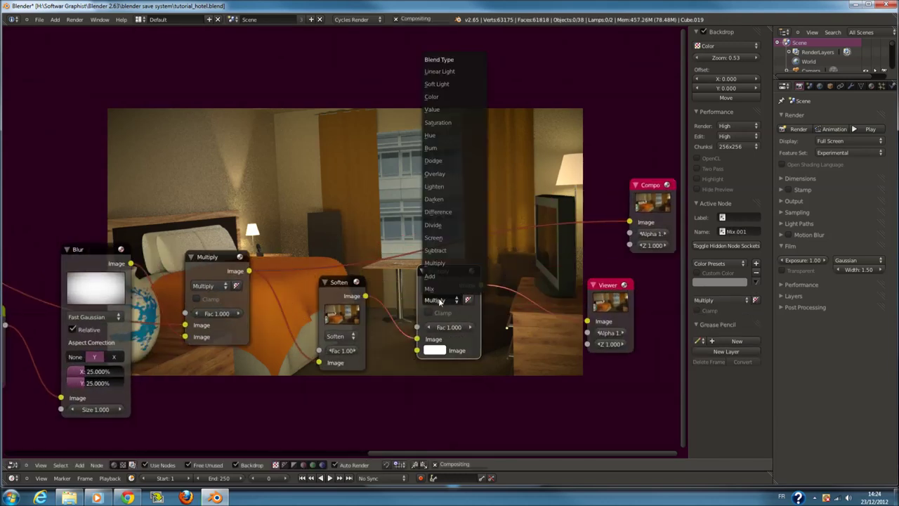
{"action": "left_click", "coordinate": [425, 289]}
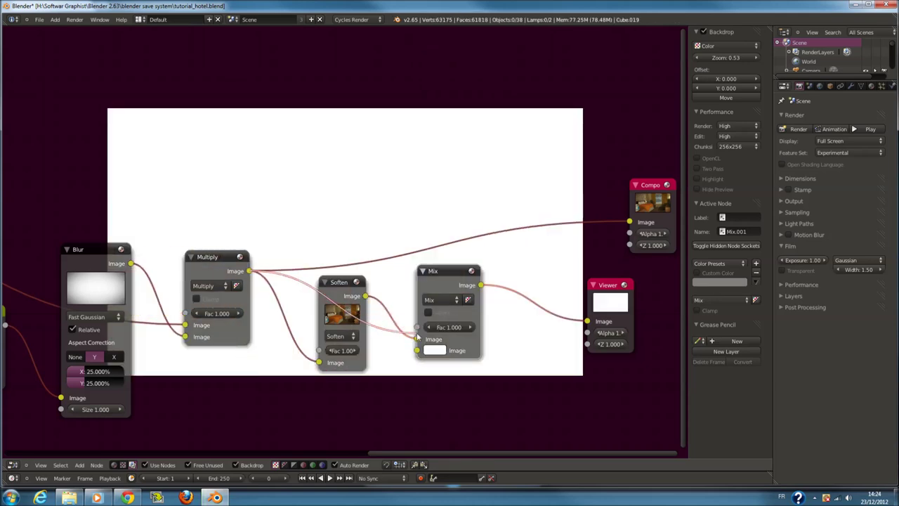
{"action": "scroll", "coordinate": [450, 317], "scroll_direction": "up", "scroll_amount": 2}
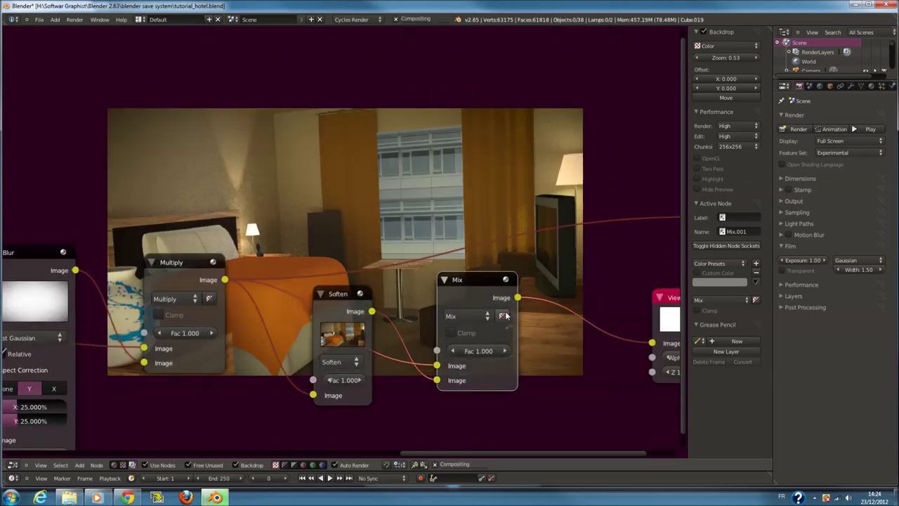
{"action": "left_click", "coordinate": [469, 323]}
{"action": "left_click", "coordinate": [469, 289]}
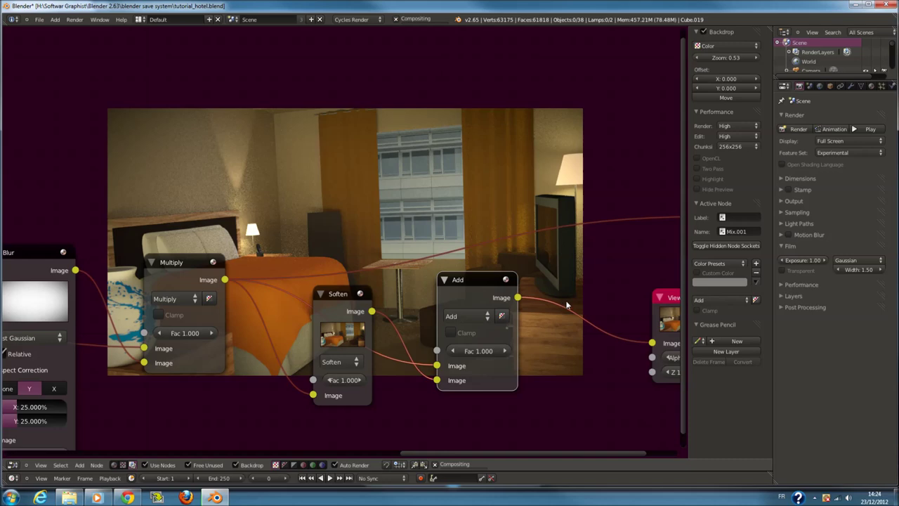
Try the Multiply, Subtract and Screen blend types on the new Mix node
{"action": "mouse_move", "coordinate": [562, 287]}
{"action": "middle_mouse_down"}
{"action": "mouse_move", "coordinate": [539, 312]}
{"action": "mouse_move", "coordinate": [525, 241]}
{"action": "middle_mouse_up"}
{"action": "left_click", "coordinate": [430, 270]}
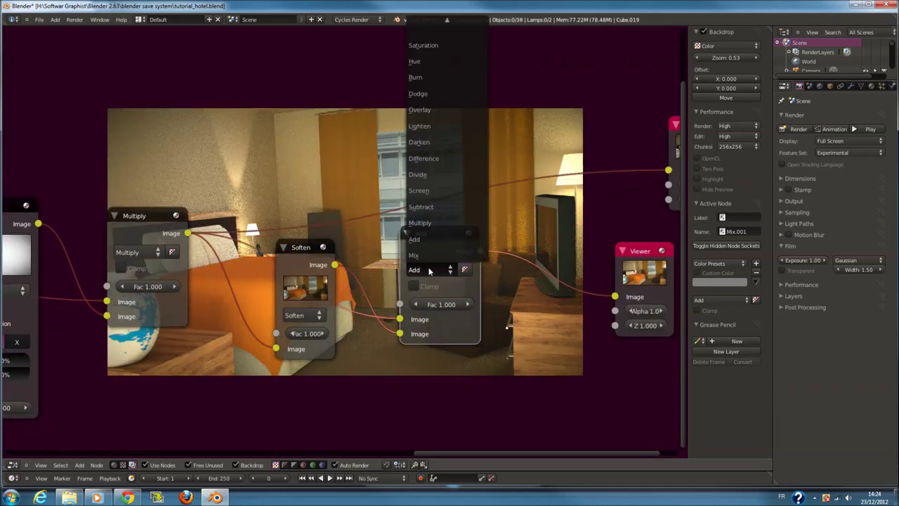
{"action": "left_click", "coordinate": [430, 225]}
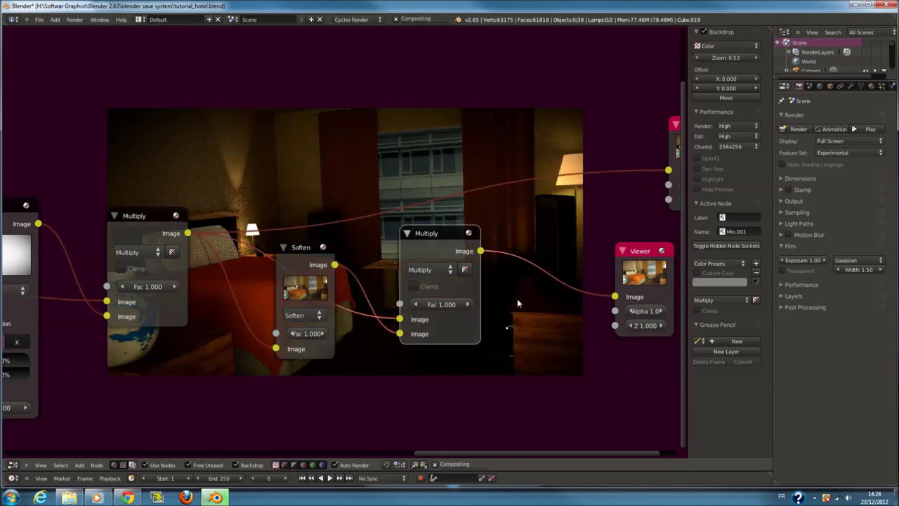
{"action": "scroll", "coordinate": [517, 299], "scroll_direction": "up", "scroll_amount": 1}
{"action": "middle_click_drag", "start_coordinate": [512, 301], "coordinate": [509, 356]}
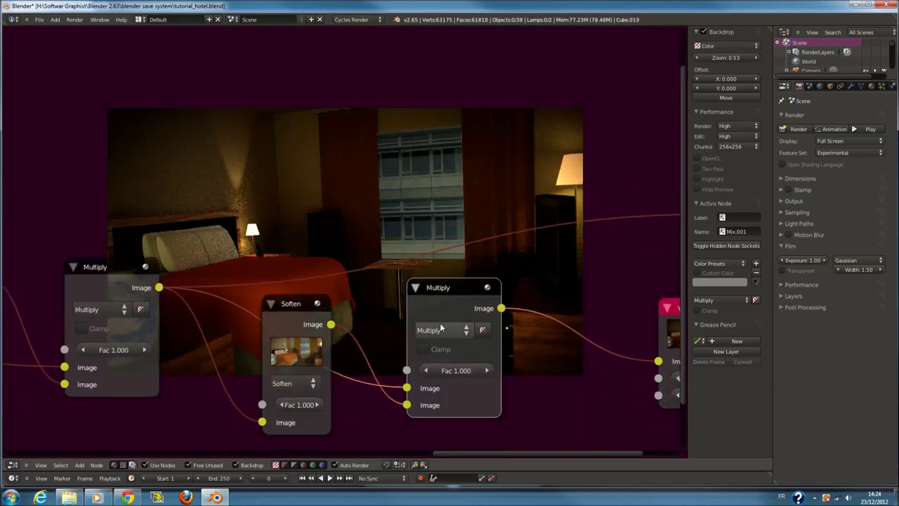
{"action": "left_click", "coordinate": [441, 331]}
{"action": "left_click", "coordinate": [453, 256]}
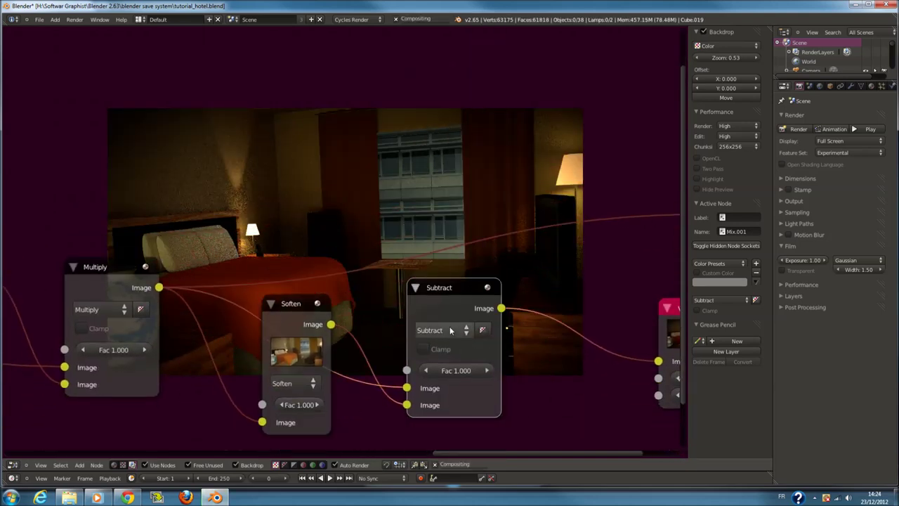
{"action": "left_click", "coordinate": [443, 330]}
{"action": "left_click", "coordinate": [450, 237]}
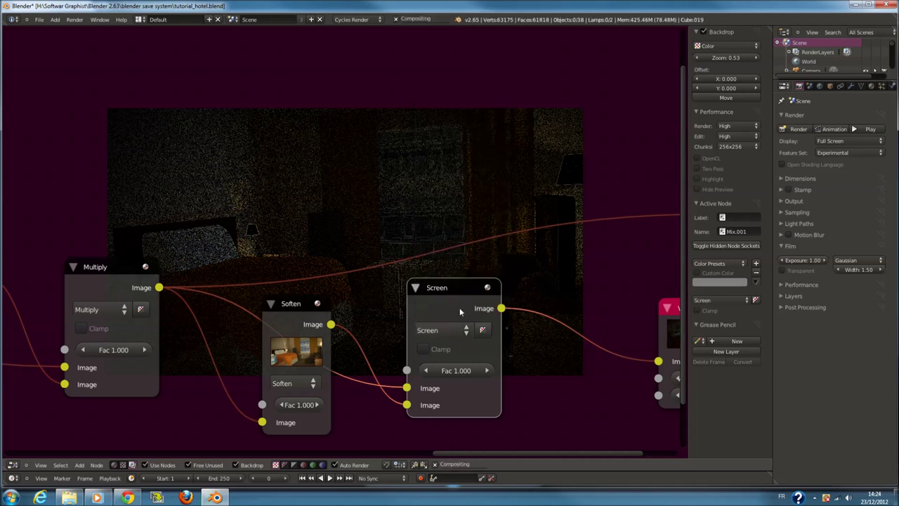
{"action": "mouse_move", "coordinate": [523, 340]}
{"action": "middle_mouse_down"}
{"action": "mouse_move", "coordinate": [529, 432]}
{"action": "mouse_move", "coordinate": [533, 394]}
{"action": "mouse_move", "coordinate": [512, 276]}
{"action": "middle_mouse_up"}
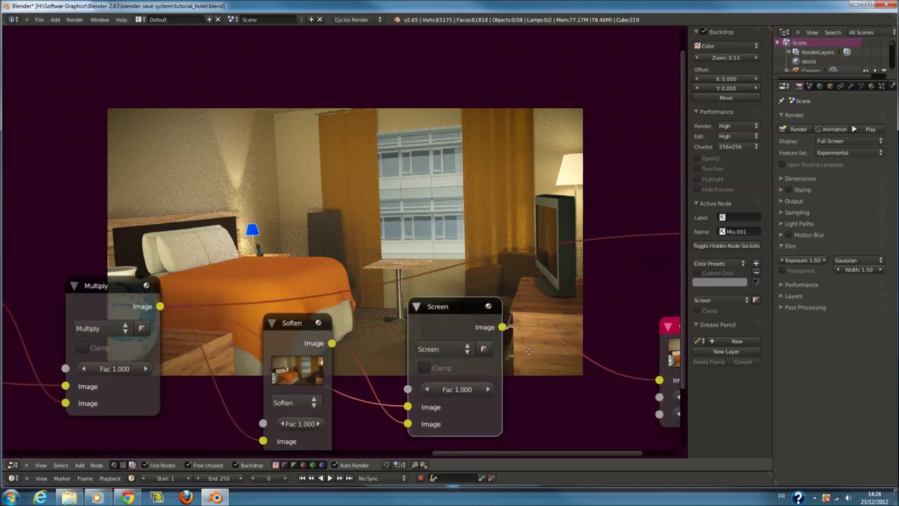
{"action": "scroll", "coordinate": [513, 276], "scroll_direction": "down", "scroll_amount": 1}
Delete the Screen blend node and link Soften's output directly to the Viewer
{"action": "key", "text": "x"}
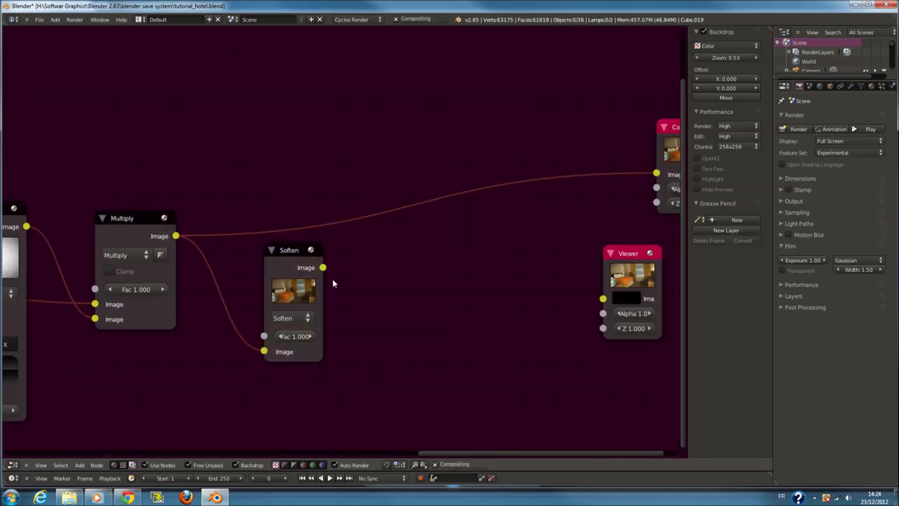
{"action": "left_click_drag", "start_coordinate": [323, 267], "coordinate": [603, 318]}
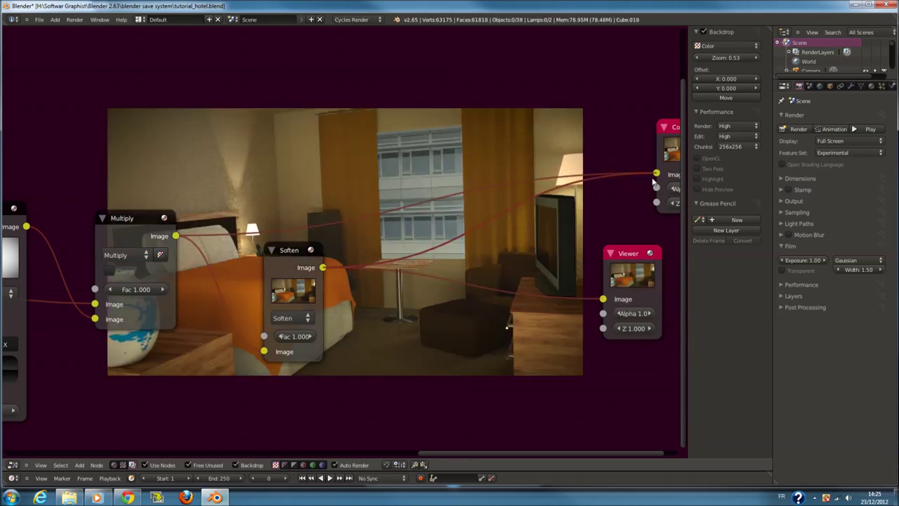
{"action": "scroll", "coordinate": [596, 267], "scroll_direction": "up", "scroll_amount": 2}
{"action": "middle_click_drag", "start_coordinate": [597, 267], "coordinate": [450, 173]}
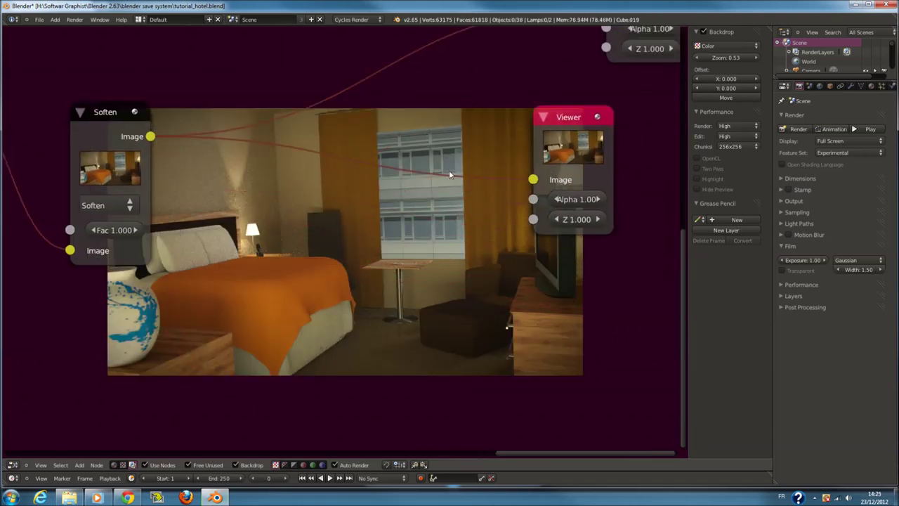
{"action": "scroll", "coordinate": [523, 254], "scroll_direction": "down", "scroll_amount": 2}
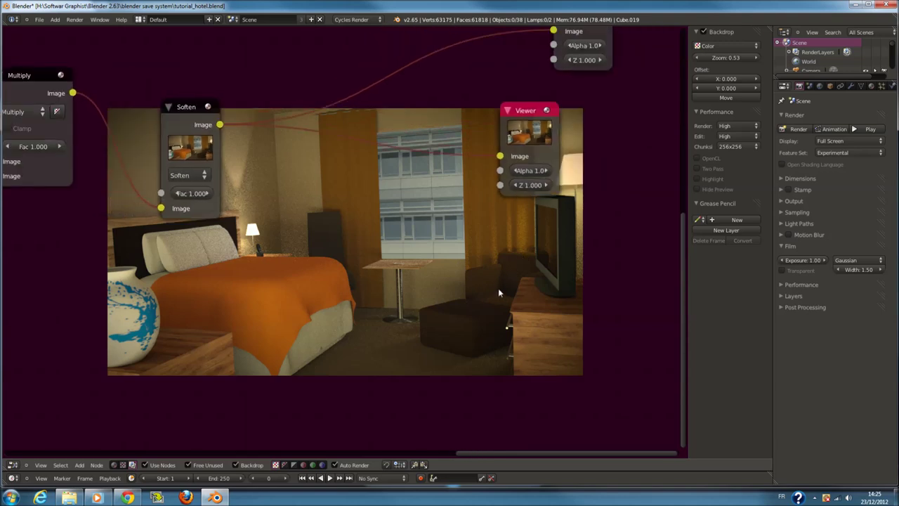
{"action": "scroll", "coordinate": [516, 284], "scroll_direction": "up", "scroll_amount": 2}
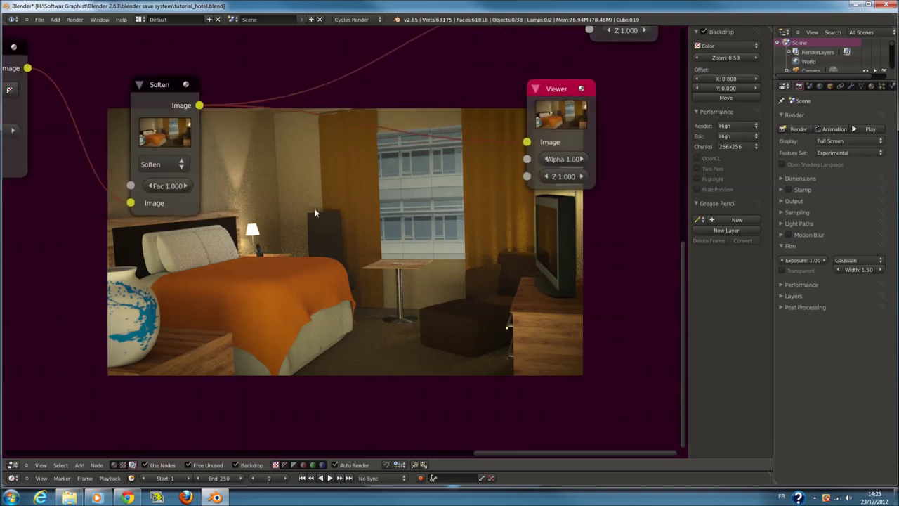
{"action": "scroll", "coordinate": [365, 220], "scroll_direction": "down", "scroll_amount": 1}
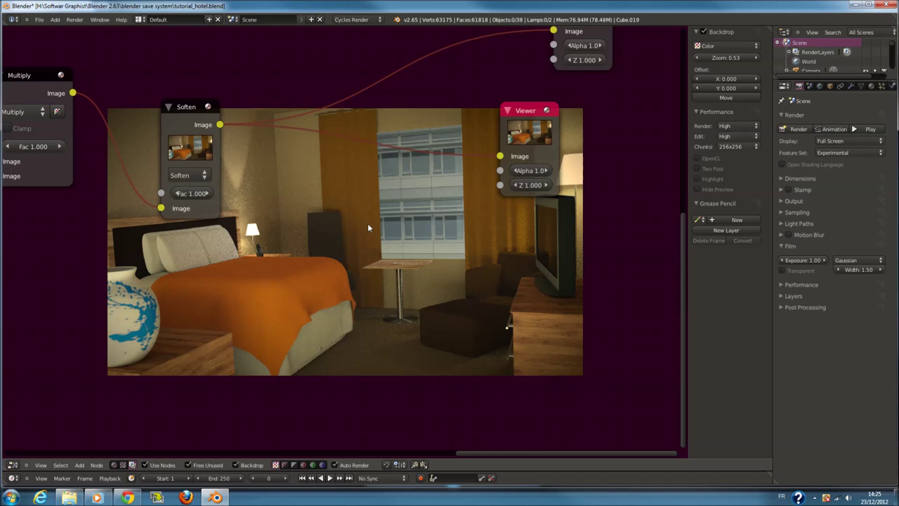
{"action": "scroll", "coordinate": [375, 232], "scroll_direction": "up", "scroll_amount": 1}
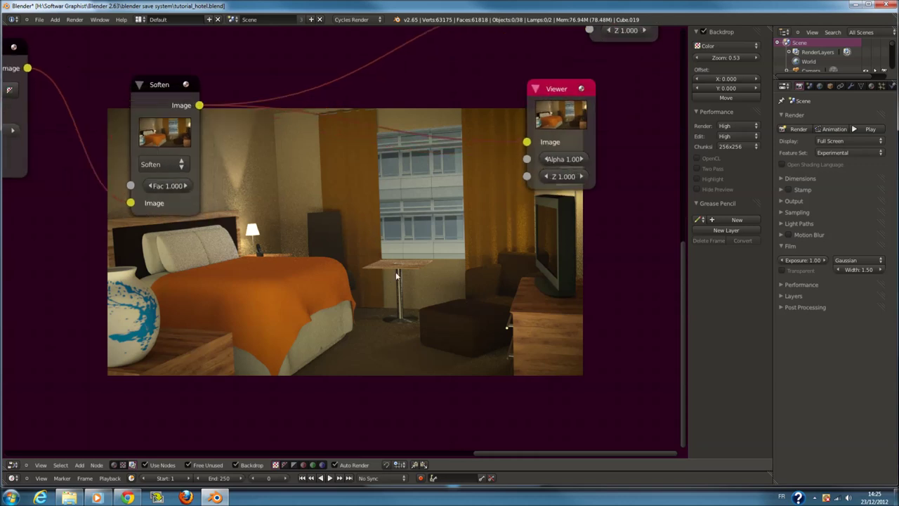
{"action": "scroll", "coordinate": [421, 250], "scroll_direction": "up", "scroll_amount": 1}
{"action": "scroll", "coordinate": [454, 262], "scroll_direction": "up", "scroll_amount": 1}
Move the Composite node down beside the Viewer and shift the Viewer further right
{"action": "middle_click_drag", "start_coordinate": [465, 265], "coordinate": [381, 248]}
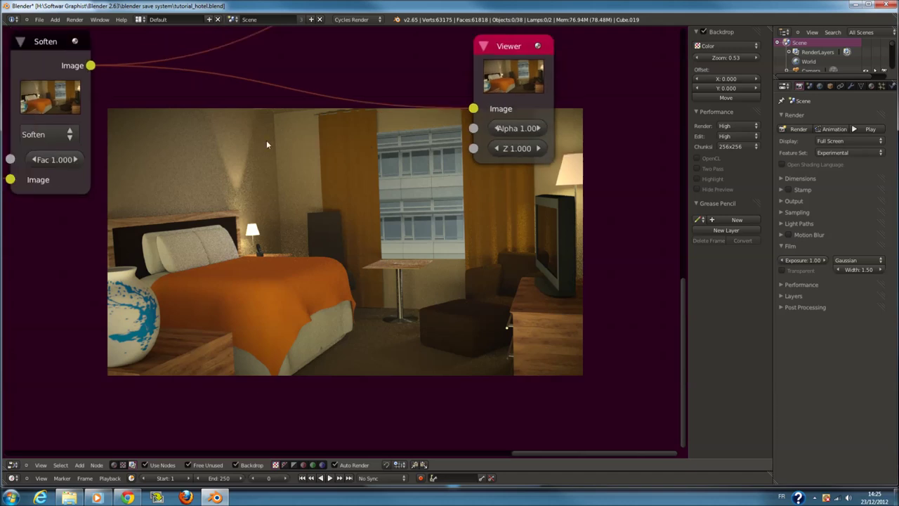
{"action": "scroll", "coordinate": [464, 169], "scroll_direction": "down", "scroll_amount": 2}
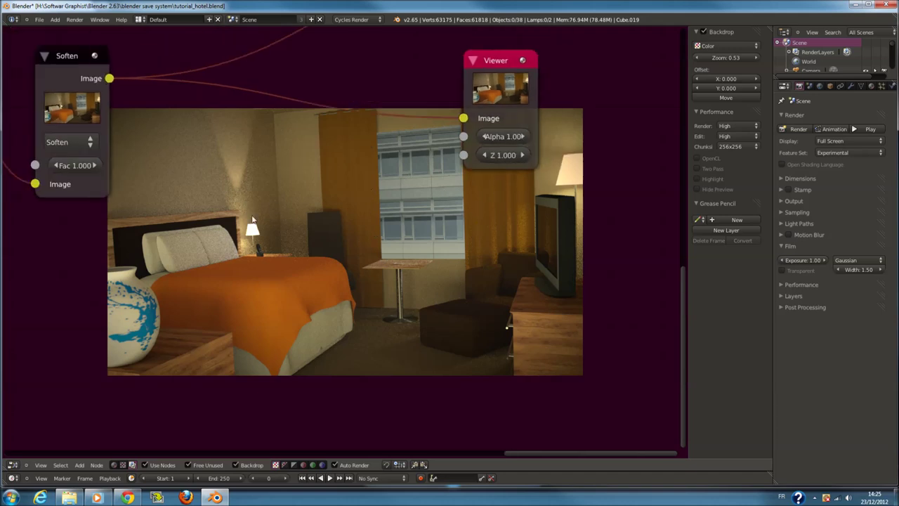
{"action": "middle_click_drag", "start_coordinate": [217, 201], "coordinate": [410, 295]}
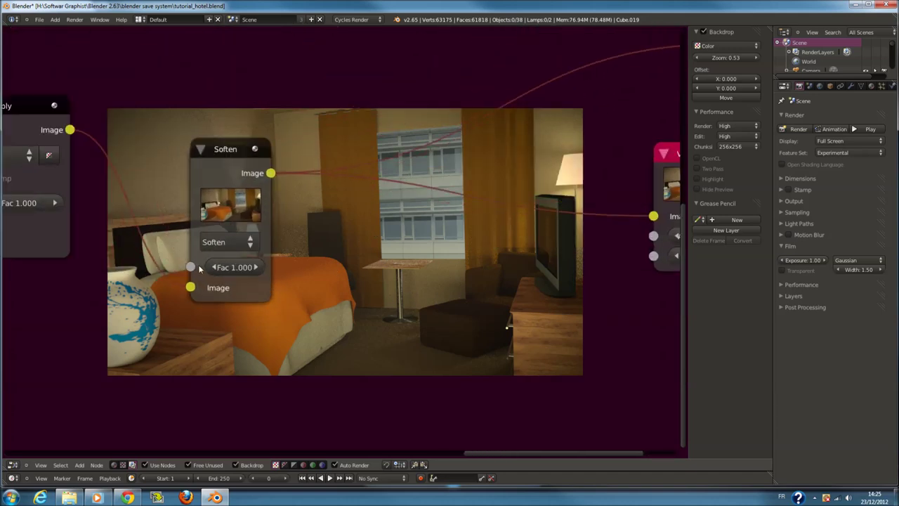
{"action": "scroll", "coordinate": [361, 271], "scroll_direction": "down", "scroll_amount": 2}
{"action": "scroll", "coordinate": [361, 262], "scroll_direction": "down", "scroll_amount": 2}
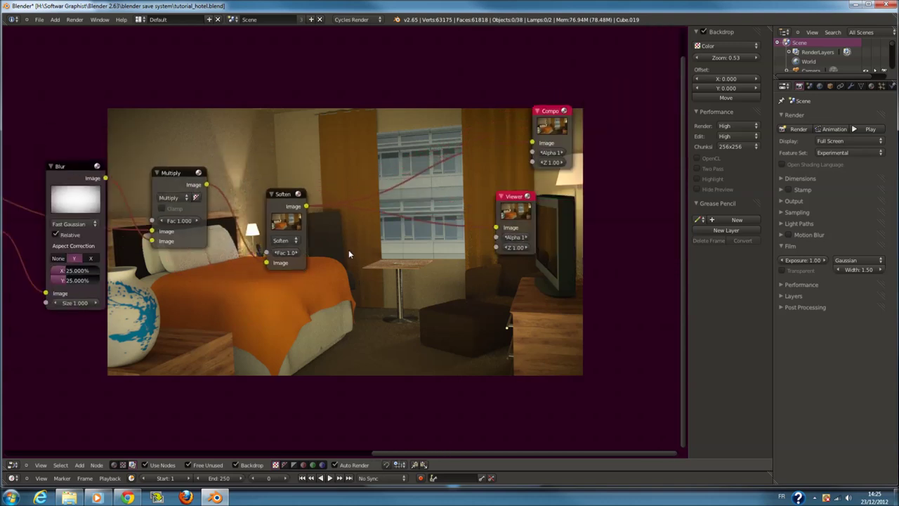
{"action": "middle_click_drag", "start_coordinate": [348, 250], "coordinate": [485, 177]}
{"action": "left_click_drag", "start_coordinate": [610, 156], "coordinate": [576, 169]}
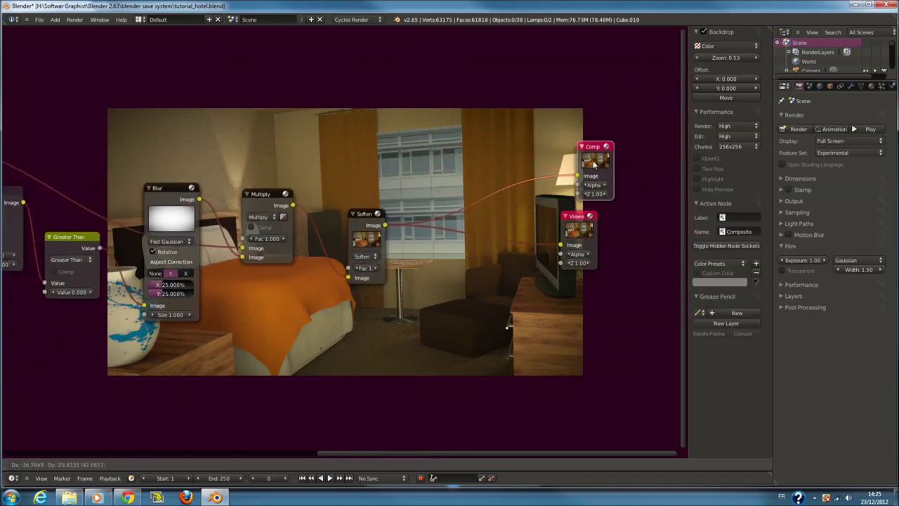
{"action": "middle_click_drag", "start_coordinate": [607, 213], "coordinate": [438, 217]}
{"action": "left_click_drag", "start_coordinate": [414, 232], "coordinate": [548, 239]}
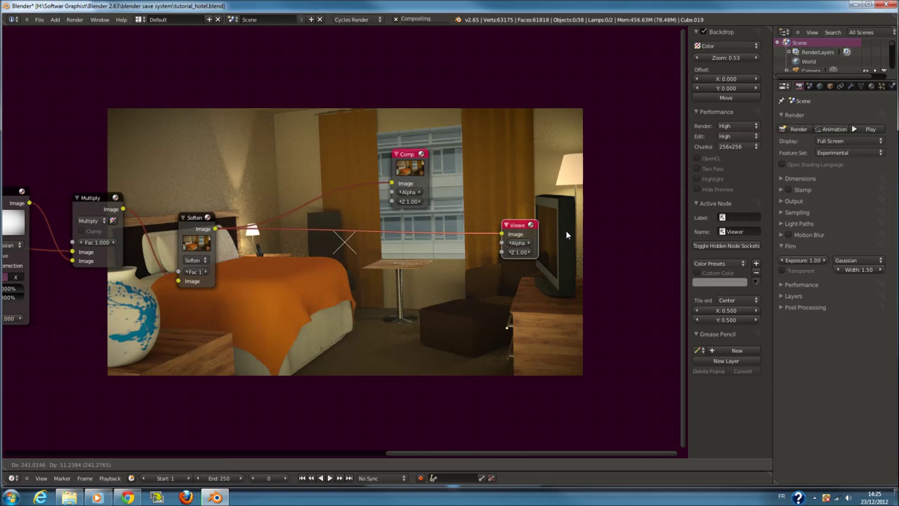
{"action": "scroll", "coordinate": [428, 254], "scroll_direction": "up", "scroll_amount": 2}
{"action": "key", "text": "shift+a"}
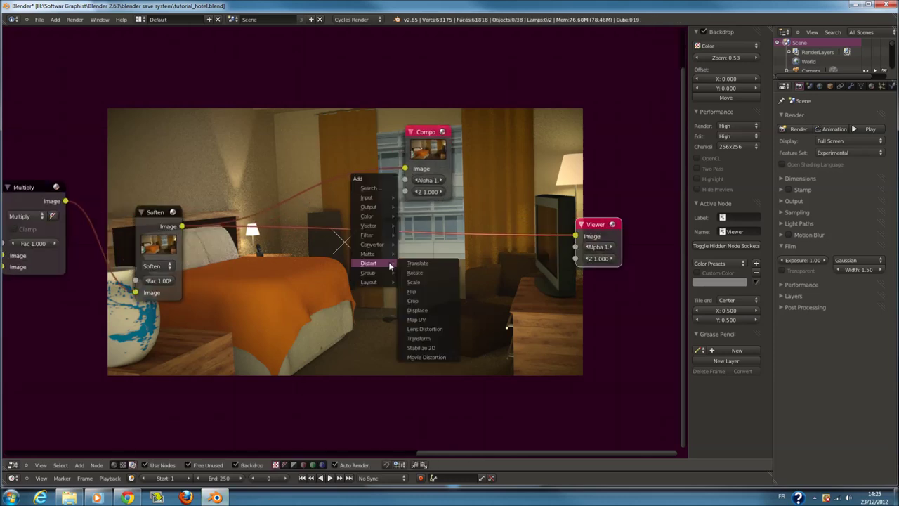
Insert a Lens Distortion node between Soften and Viewer with Dispersion 0.010
{"action": "left_click", "coordinate": [422, 329]}
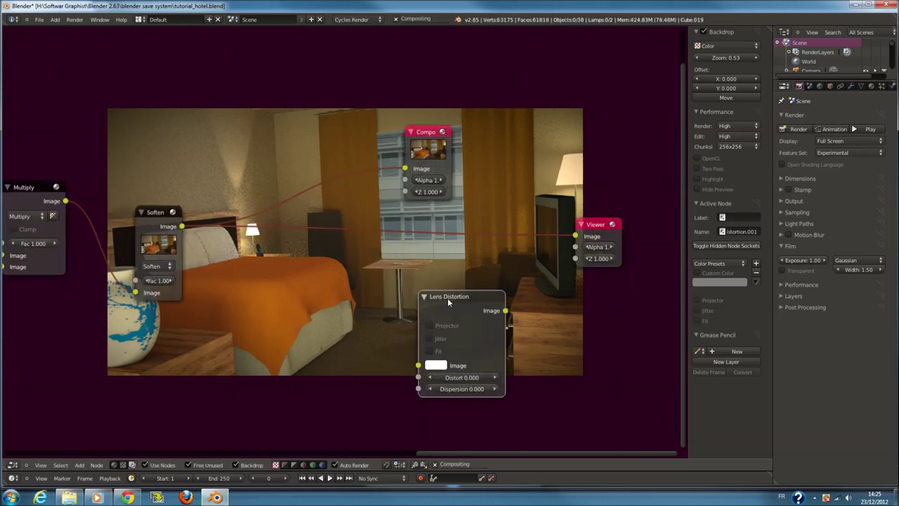
{"action": "left_click", "coordinate": [393, 205]}
{"action": "scroll", "coordinate": [405, 206], "scroll_direction": "up", "scroll_amount": 1}
{"action": "left_click_drag", "start_coordinate": [414, 216], "coordinate": [414, 254]}
{"action": "left_click", "coordinate": [427, 352]}
{"action": "type", "text": "0"}
{"action": "key", "text": "Return"}
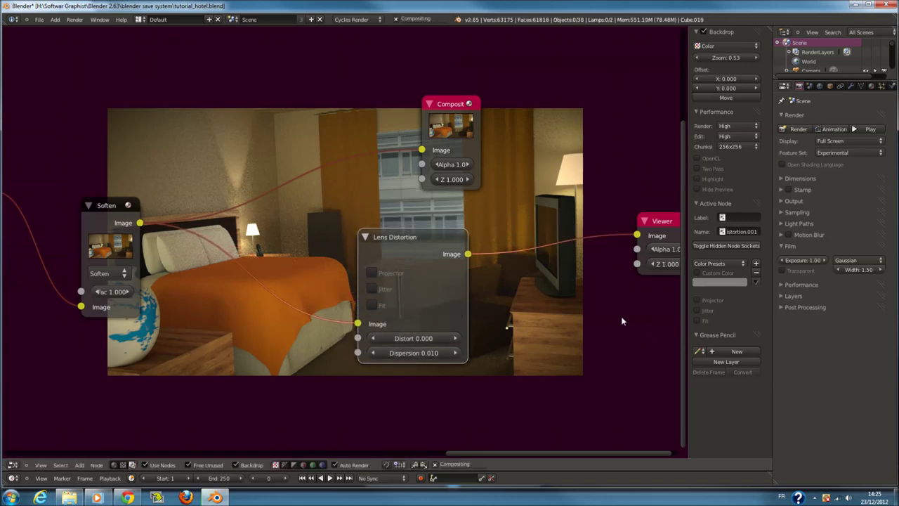
Reposition the Lens Distortion node and link its Image output to the Composite node
{"action": "scroll", "coordinate": [642, 339], "scroll_direction": "up", "scroll_amount": 1}
{"action": "mouse_move", "coordinate": [570, 320]}
{"action": "middle_mouse_down"}
{"action": "mouse_move", "coordinate": [568, 257]}
{"action": "mouse_move", "coordinate": [510, 132]}
{"action": "middle_mouse_up"}
{"action": "scroll", "coordinate": [569, 257], "scroll_direction": "up", "scroll_amount": 1}
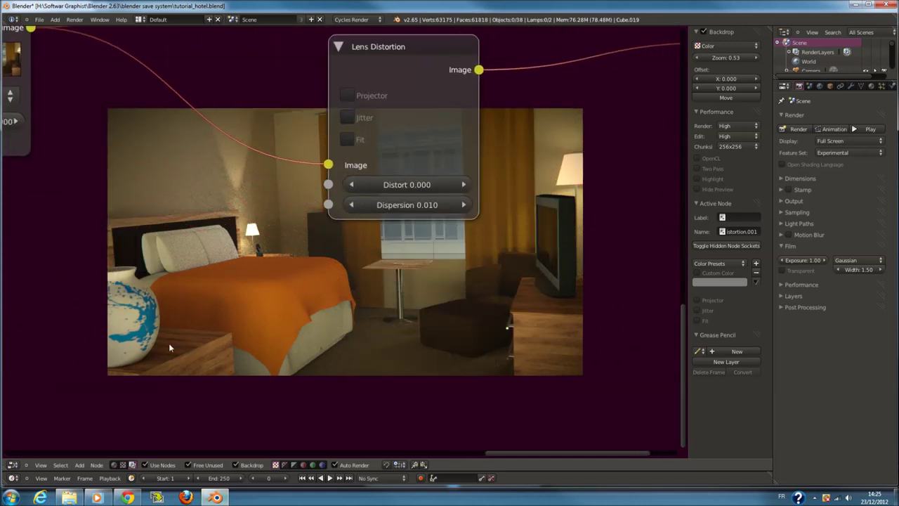
{"action": "scroll", "coordinate": [448, 177], "scroll_direction": "down", "scroll_amount": 2}
{"action": "middle_click_drag", "start_coordinate": [351, 89], "coordinate": [351, 220]}
{"action": "left_click_drag", "start_coordinate": [334, 253], "coordinate": [216, 266]}
{"action": "left_click_drag", "start_coordinate": [321, 281], "coordinate": [392, 180]}
{"action": "middle_click_drag", "start_coordinate": [489, 264], "coordinate": [379, 211]}
{"action": "key", "text": "shift+a"}
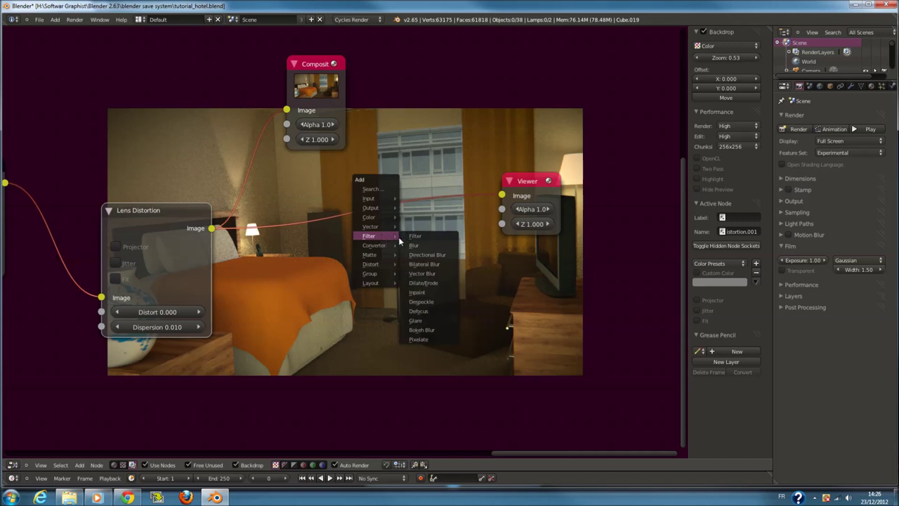
{"action": "mouse_move", "coordinate": [374, 245]}
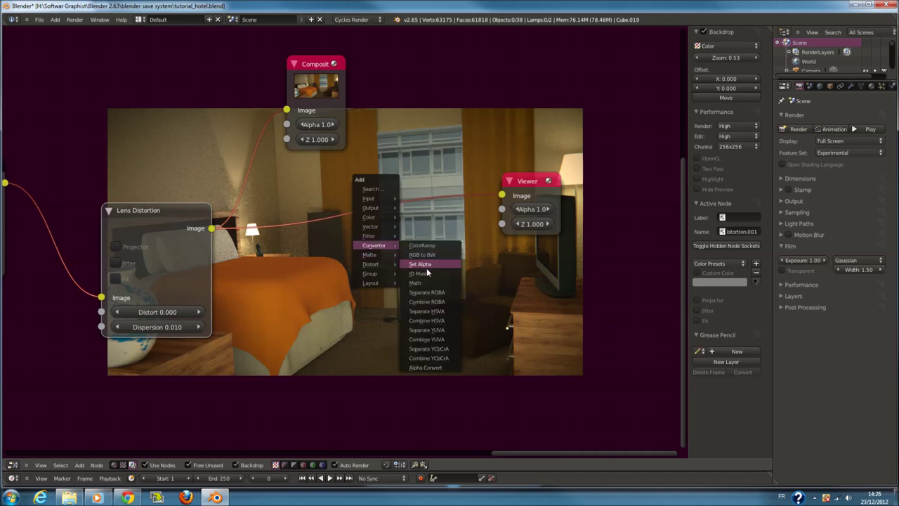
{"action": "left_click", "coordinate": [429, 271]}
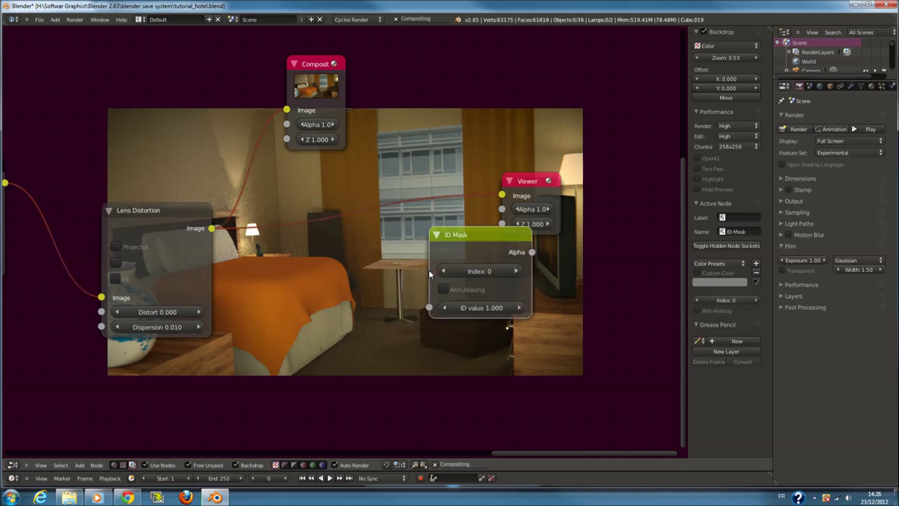
{"action": "right_click", "coordinate": [454, 240]}
{"action": "key", "text": "shift+a"}
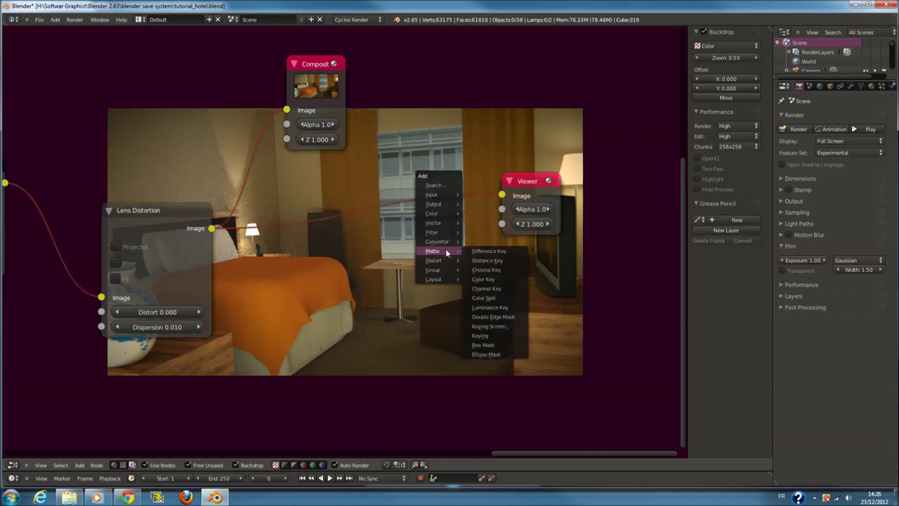
{"action": "left_click", "coordinate": [433, 185]}
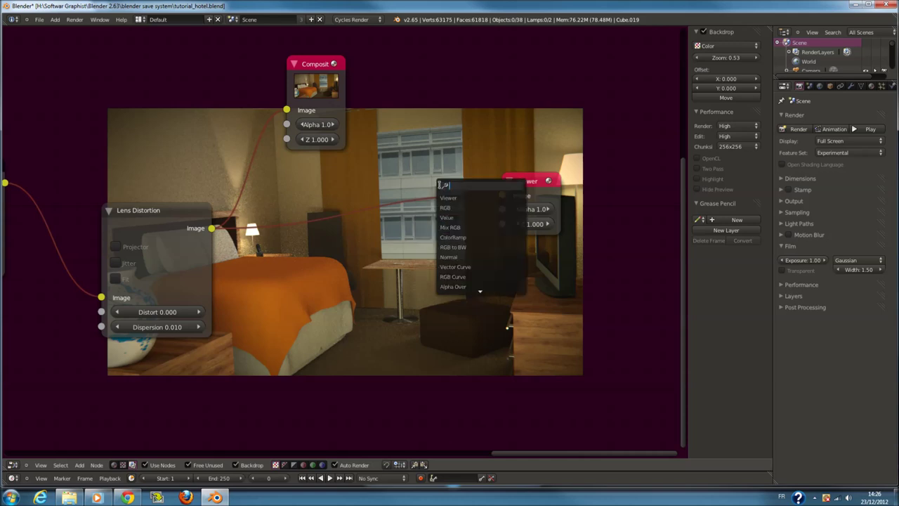
{"action": "type", "text": "A"}
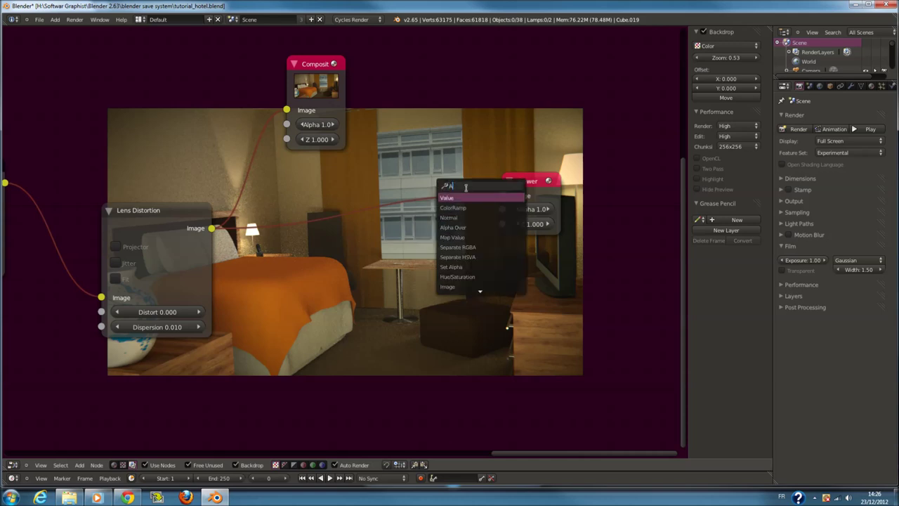
{"action": "type", "text": "lp"}
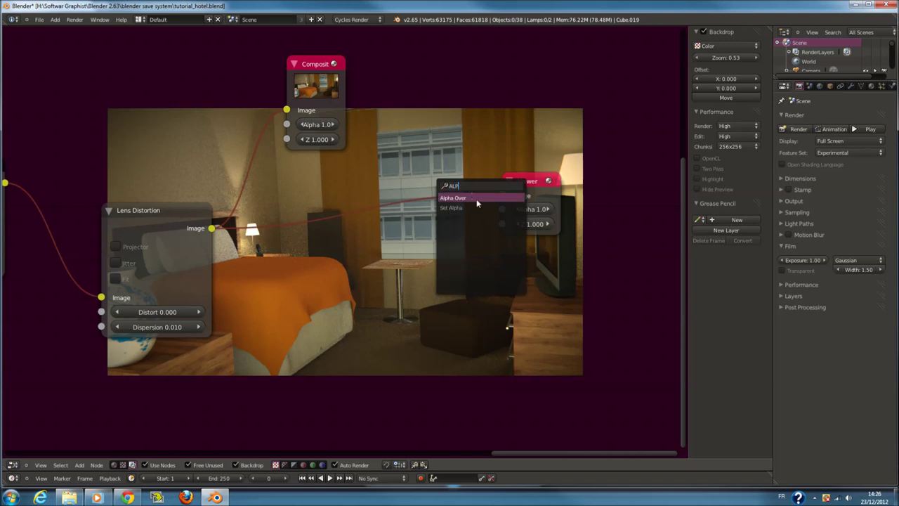
{"action": "left_click", "coordinate": [476, 199]}
{"action": "scroll", "coordinate": [437, 197], "scroll_direction": "down", "scroll_amount": 2}
{"action": "scroll", "coordinate": [437, 198], "scroll_direction": "down", "scroll_amount": 1}
{"action": "middle_click_drag", "start_coordinate": [437, 197], "coordinate": [481, 328]}
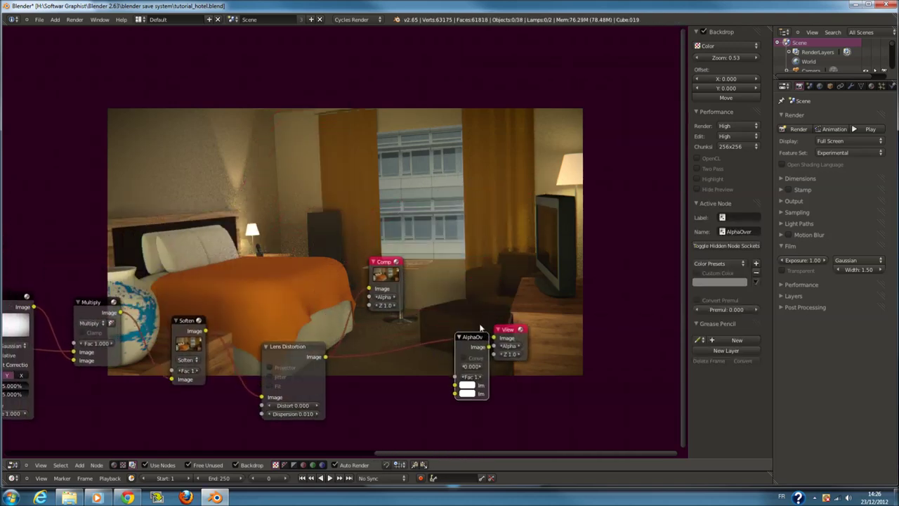
{"action": "key", "text": "x"}
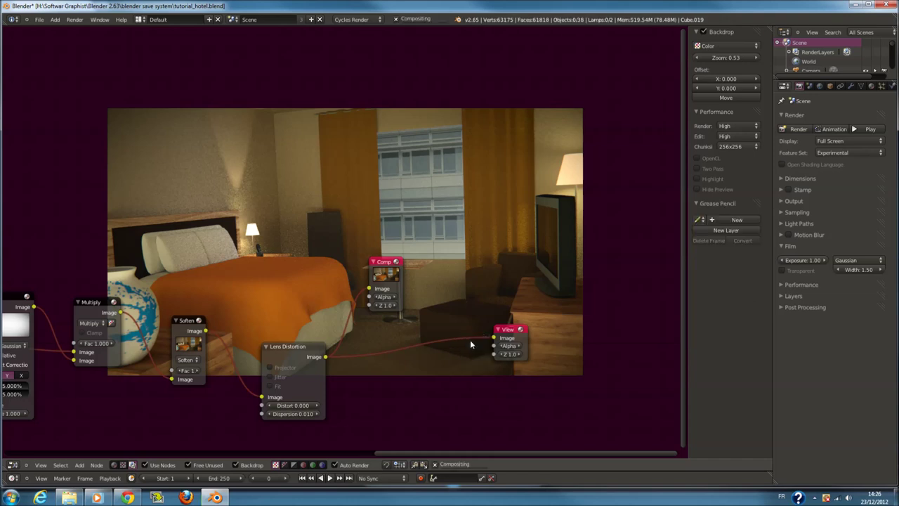
{"action": "key", "text": "shift+a"}
{"action": "left_click", "coordinate": [446, 344]}
{"action": "type", "text": "Alpha"}
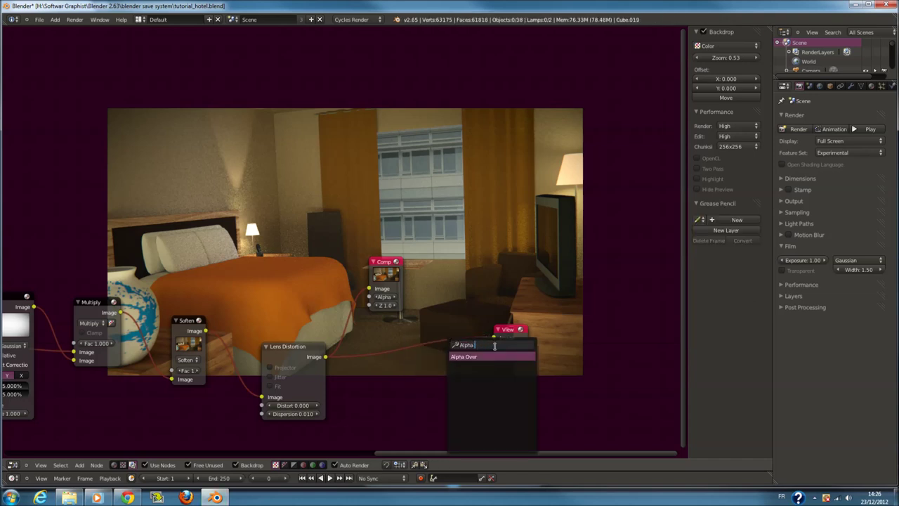
{"action": "left_click", "coordinate": [494, 364]}
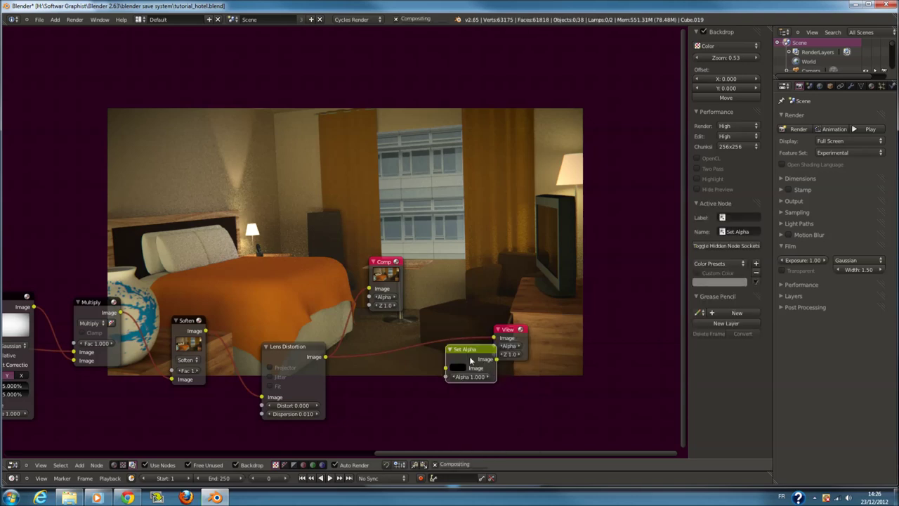
{"action": "key", "text": "x"}
{"action": "scroll", "coordinate": [421, 295], "scroll_direction": "up", "scroll_amount": 2}
{"action": "key", "text": "shift+a"}
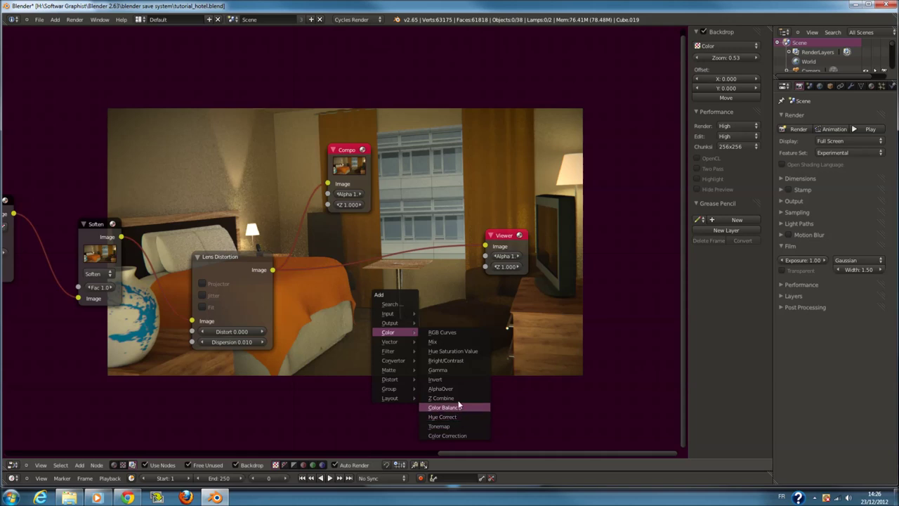
{"action": "mouse_move", "coordinate": [391, 341]}
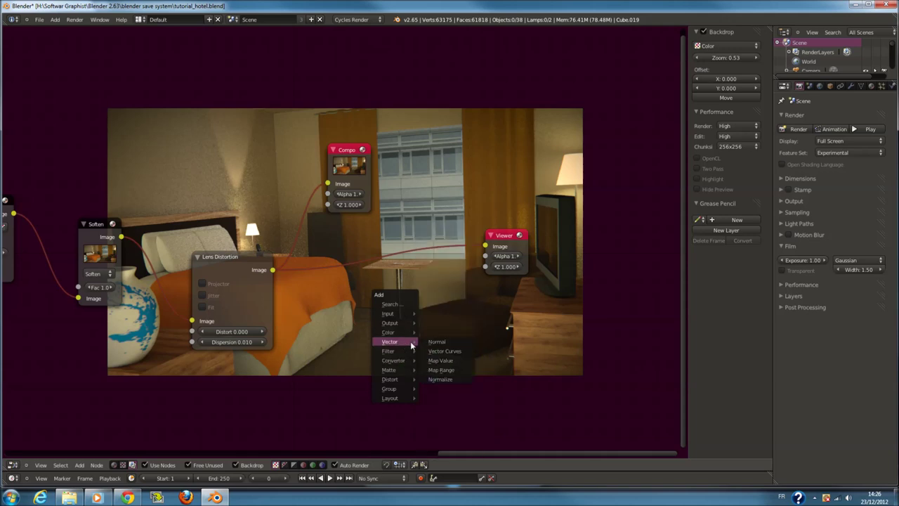
{"action": "left_click", "coordinate": [443, 370]}
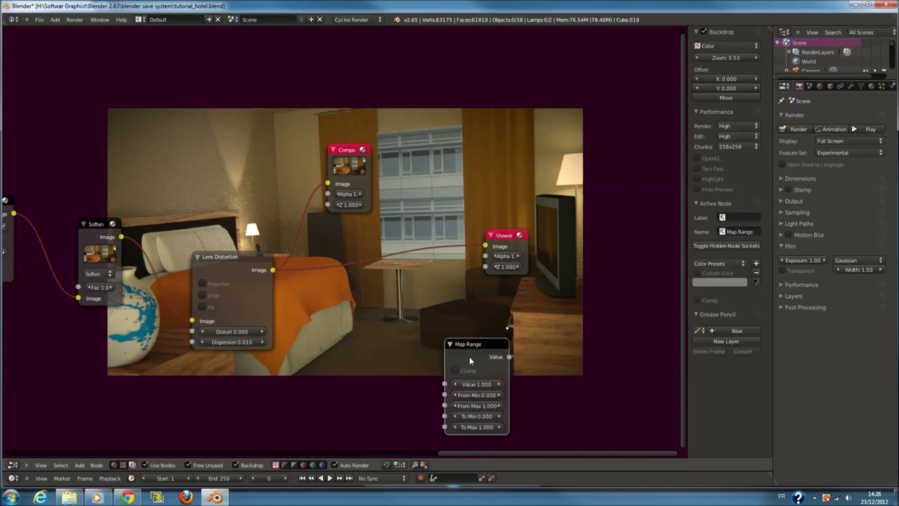
{"action": "key", "text": "x"}
{"action": "key", "text": "shift+a"}
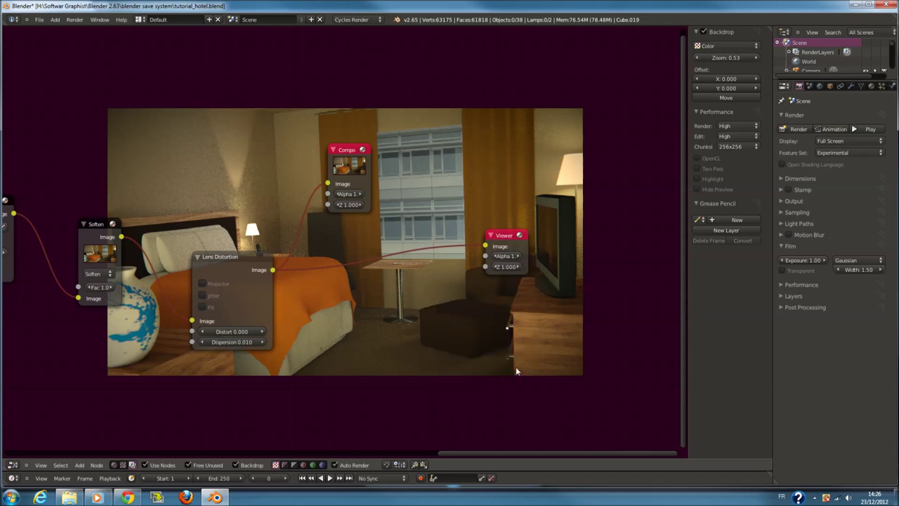
{"action": "left_click", "coordinate": [506, 373]}
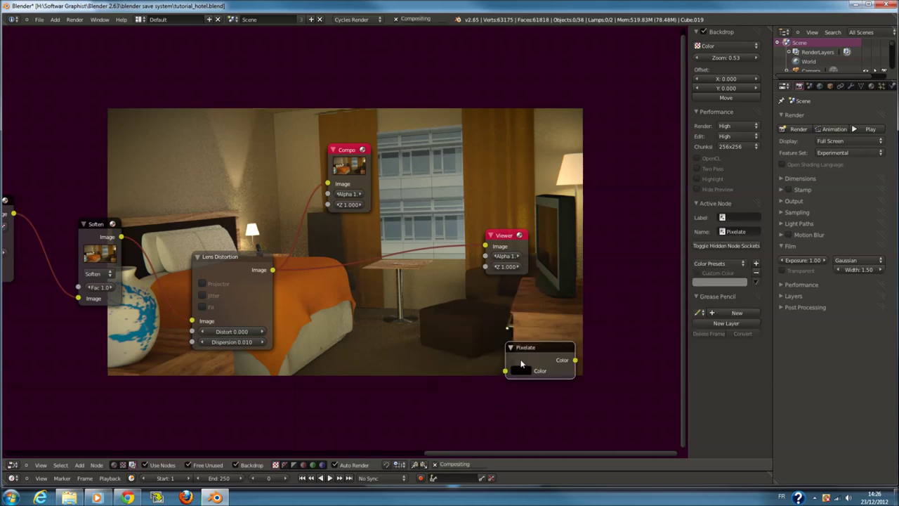
{"action": "key", "text": "x"}
{"action": "key", "text": "shift+a"}
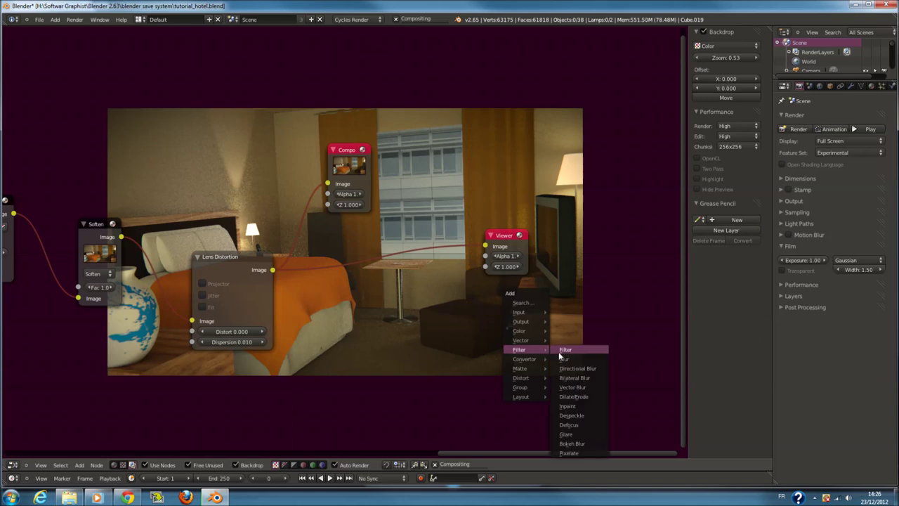
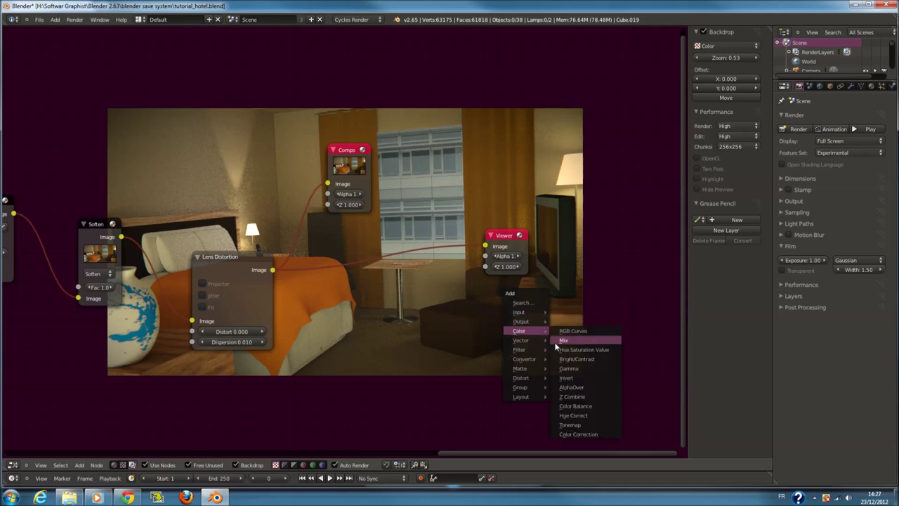
Try out Invert, Inpaint and Despeckle nodes in the compositing tree, undoing each
{"action": "left_click", "coordinate": [566, 377]}
{"action": "key", "text": "ctrl+z"}
{"action": "key", "text": "shift+a"}
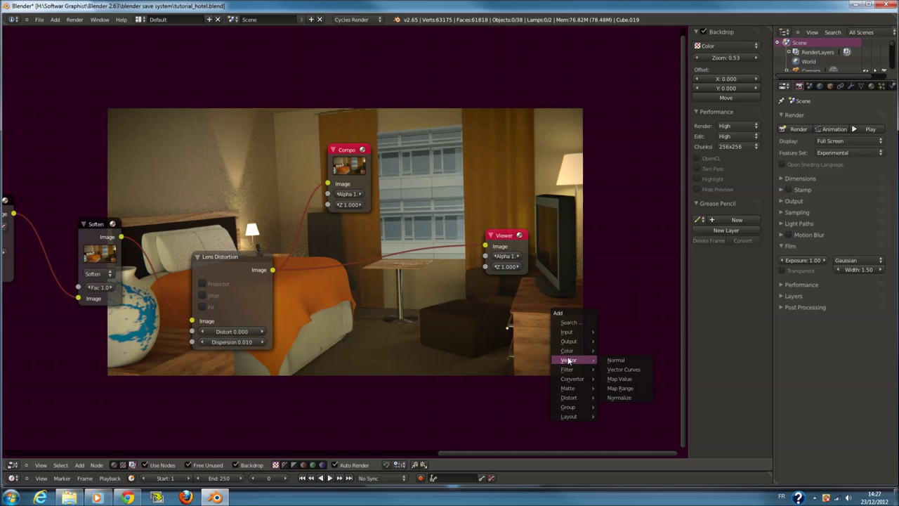
{"action": "mouse_move", "coordinate": [567, 369]}
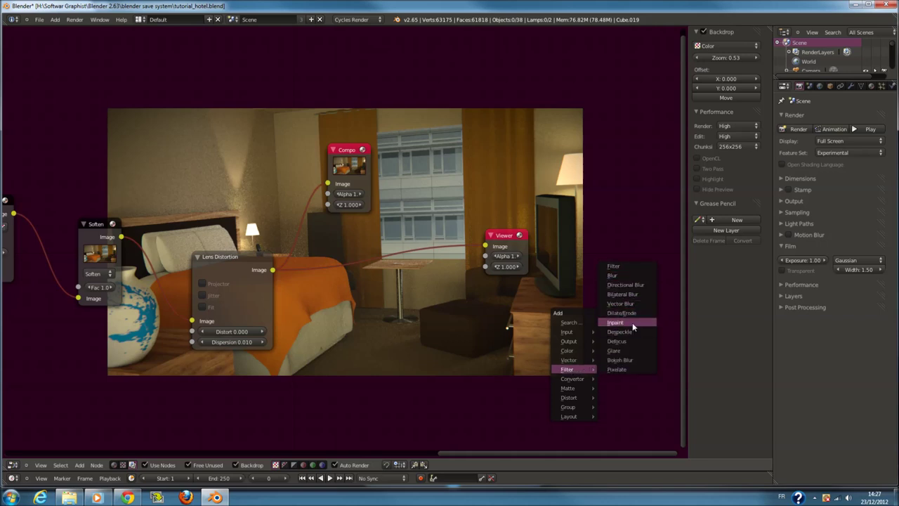
{"action": "left_click", "coordinate": [615, 322]}
{"action": "key", "text": "ctrl+z"}
{"action": "key", "text": "shift+a"}
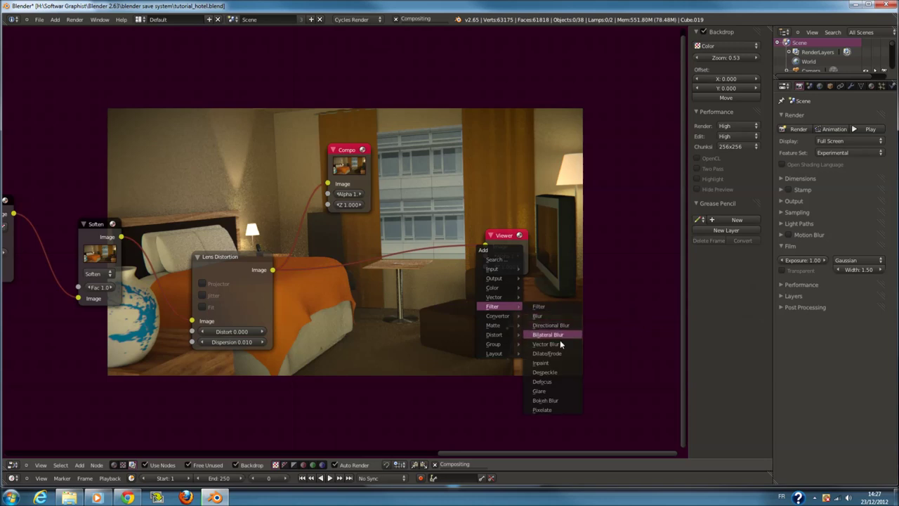
{"action": "left_click", "coordinate": [545, 371]}
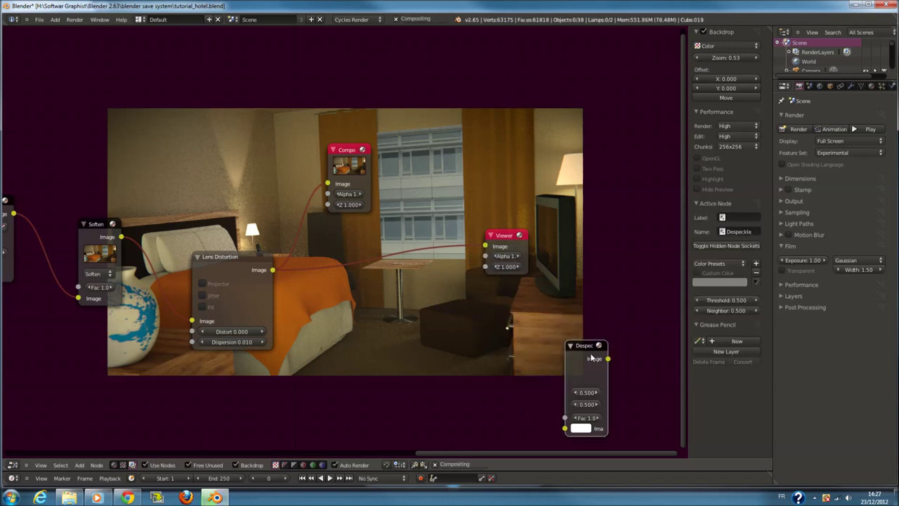
{"action": "middle_click_drag", "start_coordinate": [591, 358], "coordinate": [574, 293]}
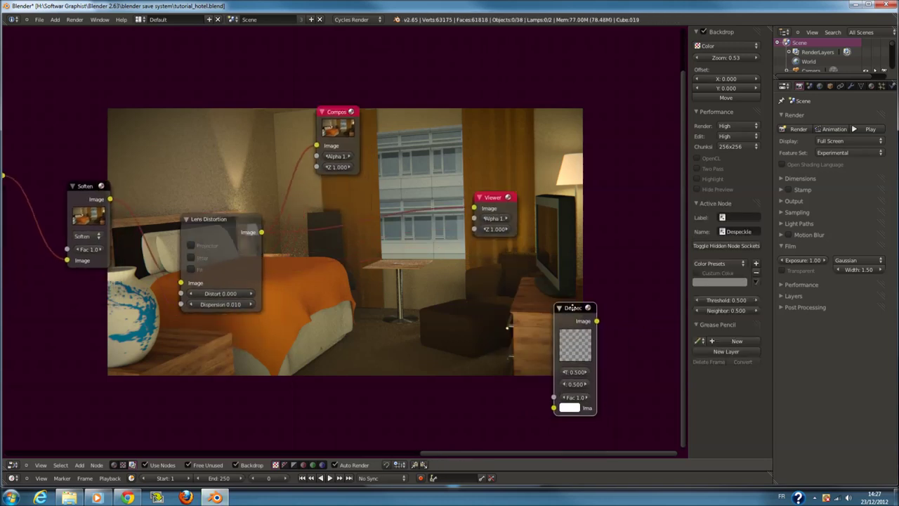
{"action": "key", "text": "ctrl+z"}
{"action": "key", "text": "shift+a"}
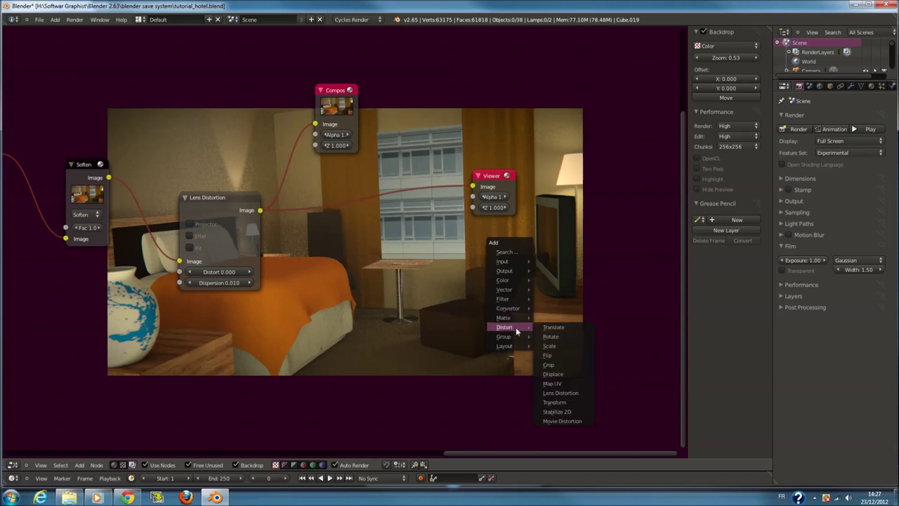
{"action": "mouse_move", "coordinate": [503, 280]}
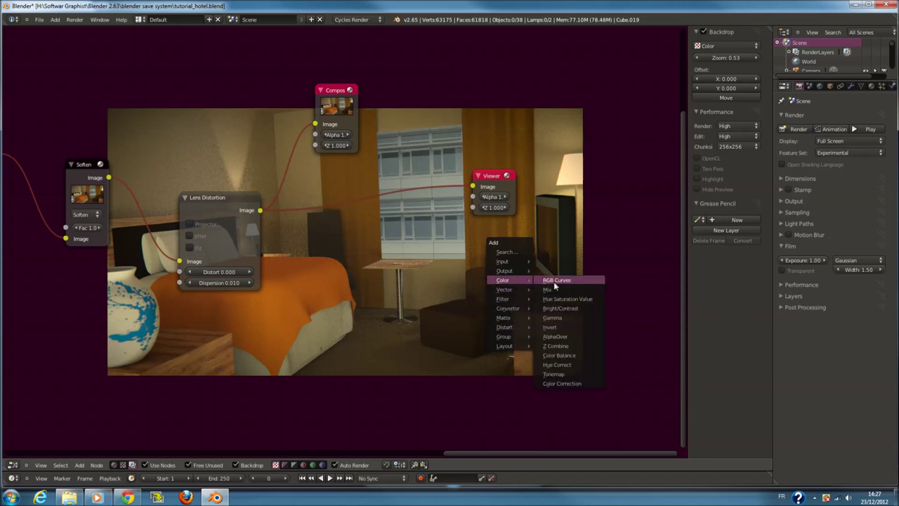
Try Z Combine, Hue Correct and Tonemap nodes, deleting each one
{"action": "left_click", "coordinate": [572, 344]}
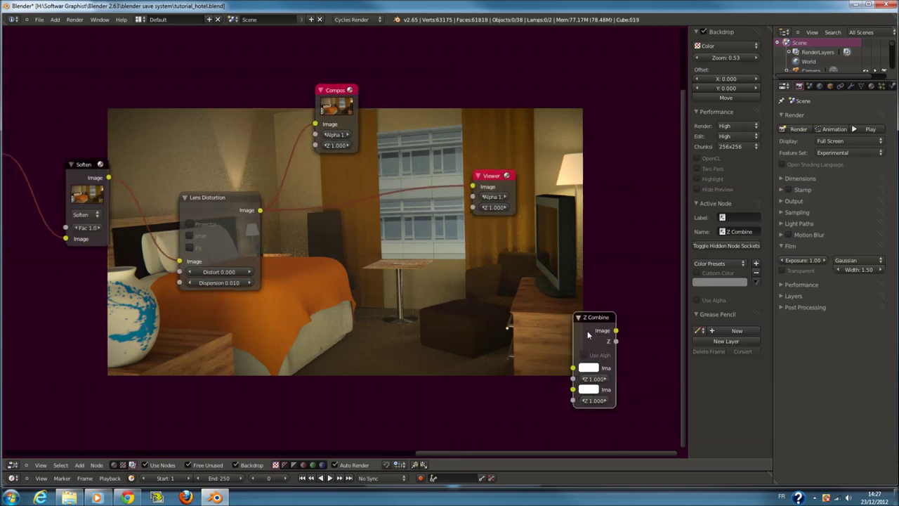
{"action": "key", "text": "x"}
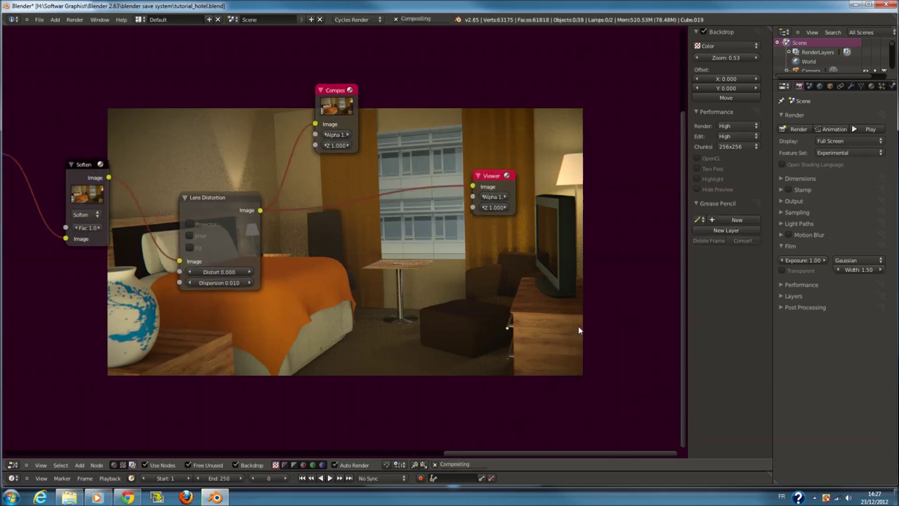
{"action": "key", "text": "shift+a"}
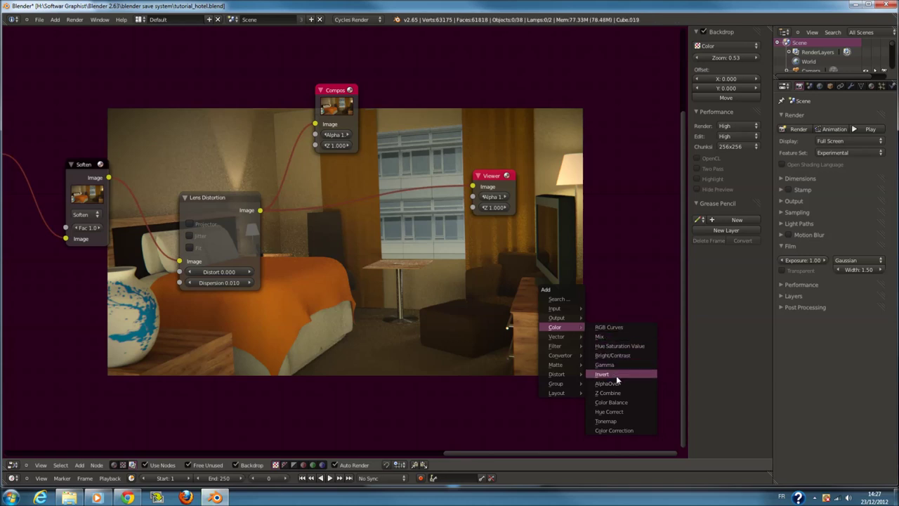
{"action": "left_click", "coordinate": [609, 412]}
{"action": "key", "text": "x"}
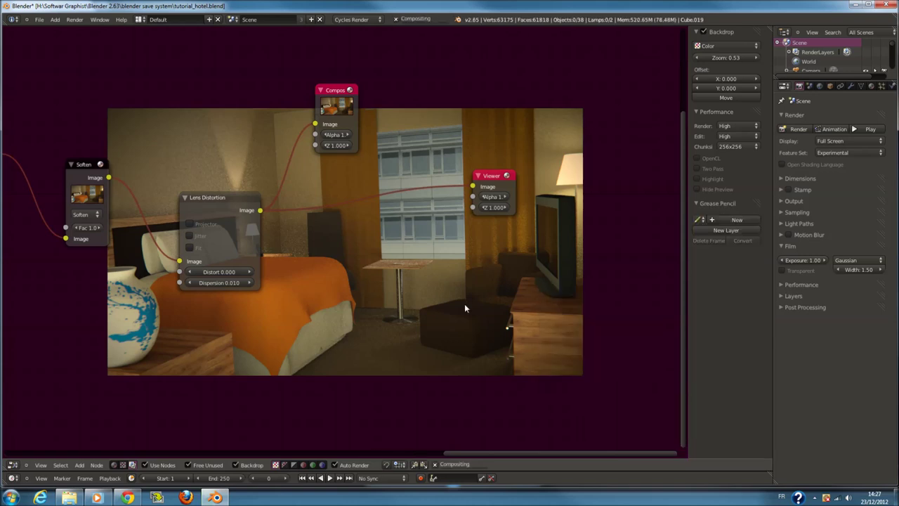
{"action": "key", "text": "shift+a"}
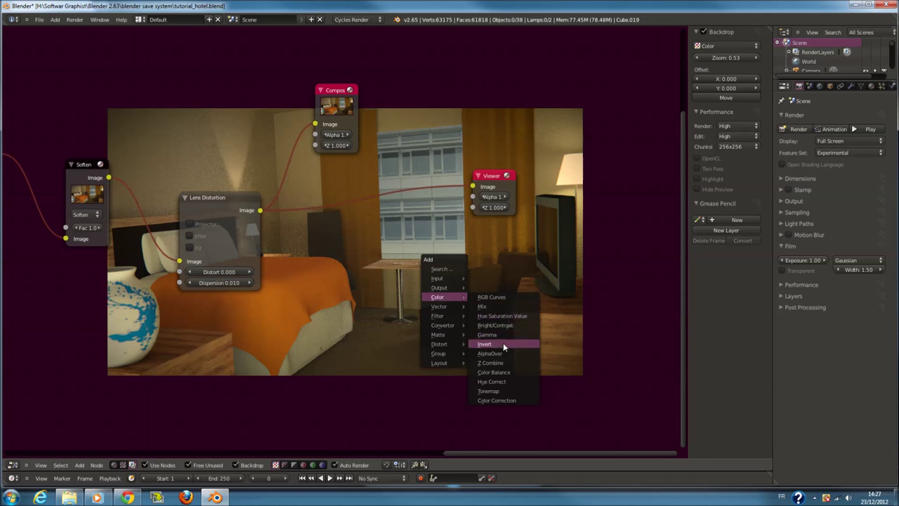
{"action": "left_click", "coordinate": [501, 392]}
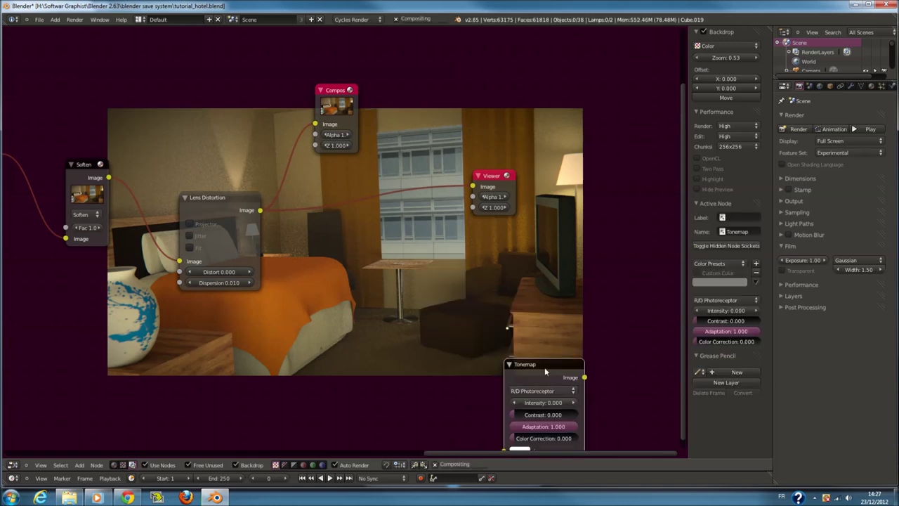
{"action": "key", "text": "x"}
{"action": "key", "text": "shift+a"}
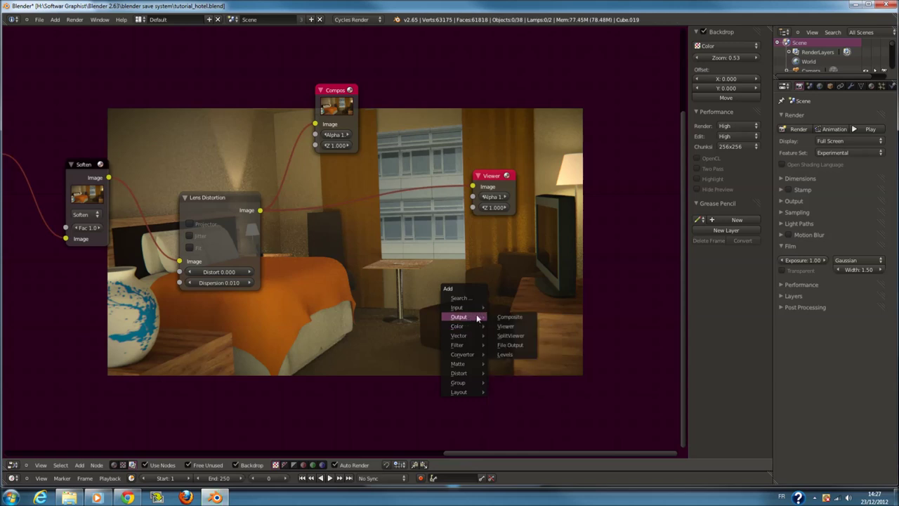
{"action": "mouse_move", "coordinate": [457, 344]}
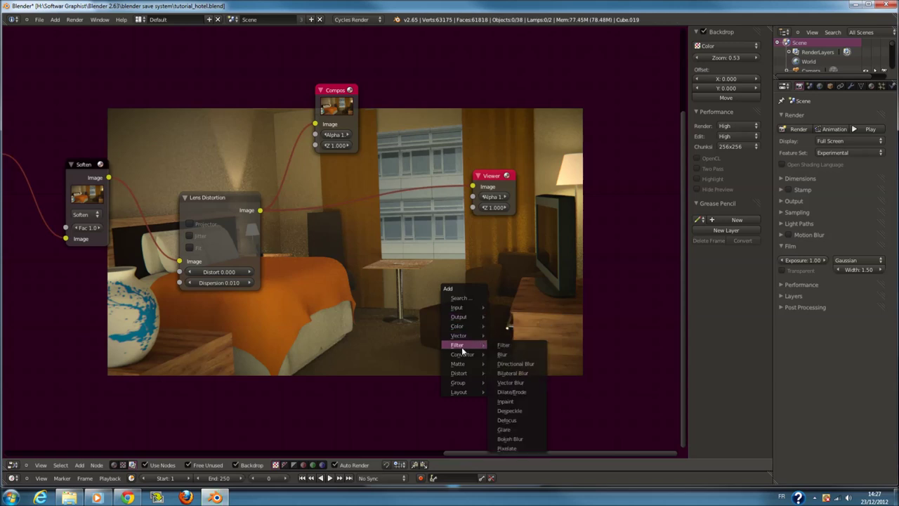
Preview Inpaint and Dilate/Erode nodes, then browse the node categories without adding anything
{"action": "left_click", "coordinate": [519, 403]}
{"action": "key", "text": "Escape"}
{"action": "key", "text": "shift+a"}
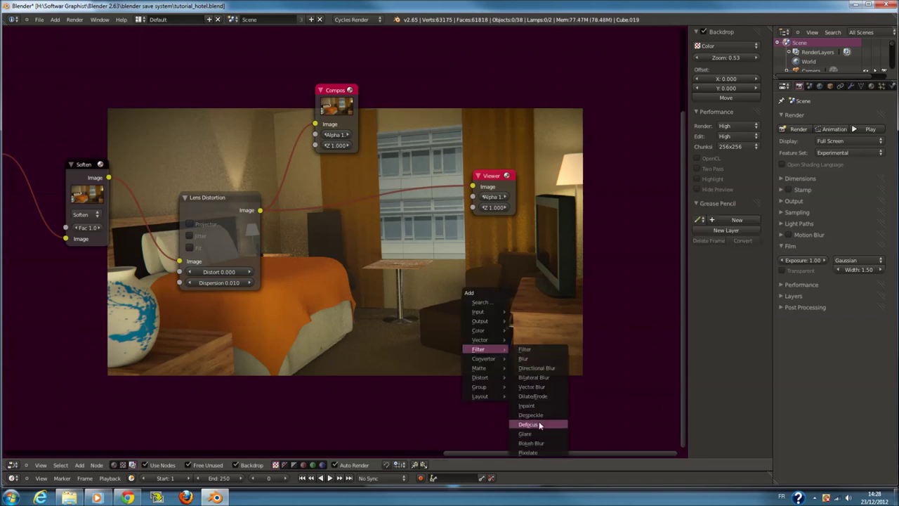
{"action": "left_click", "coordinate": [538, 396]}
{"action": "key", "text": "x"}
{"action": "key", "text": "shift+a"}
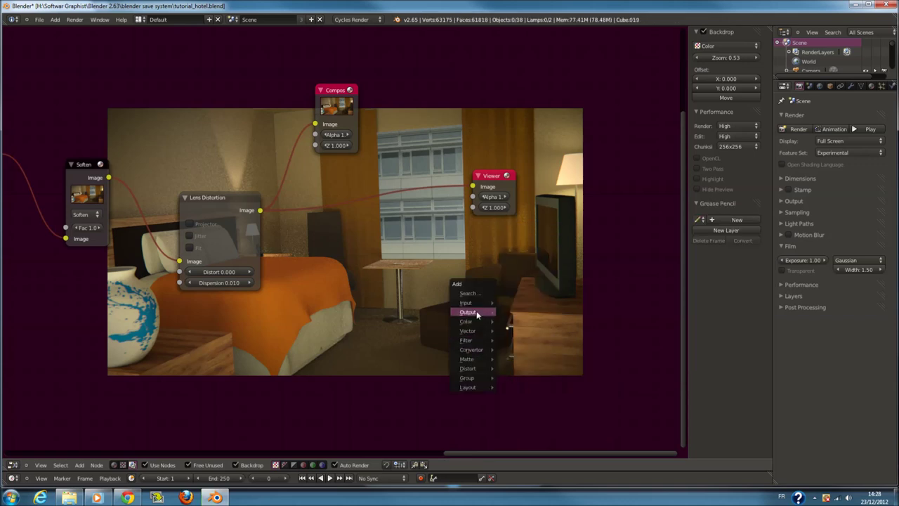
{"action": "key", "text": "shift+a"}
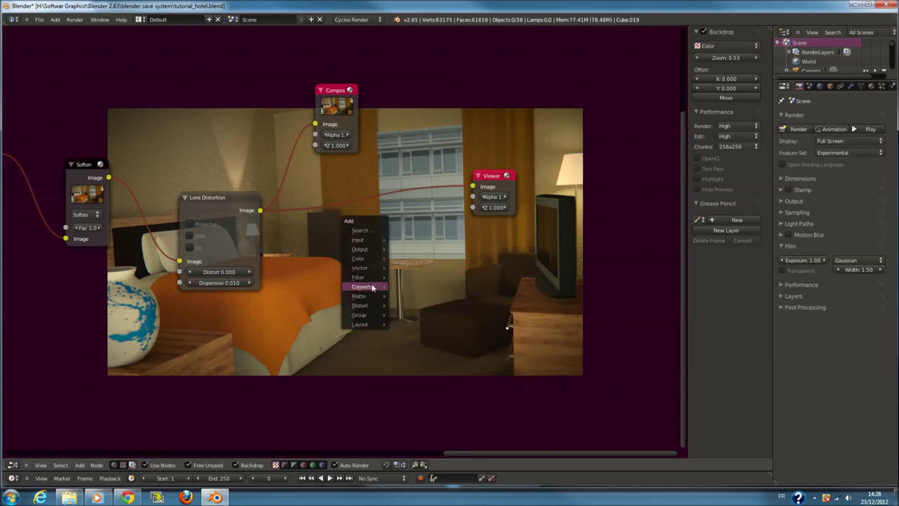
{"action": "key", "text": "shift+a"}
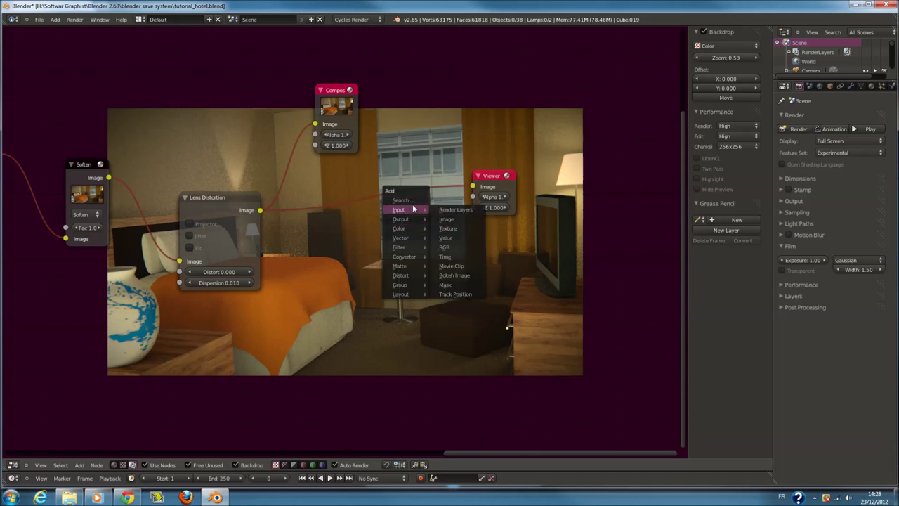
{"action": "mouse_move", "coordinate": [400, 238]}
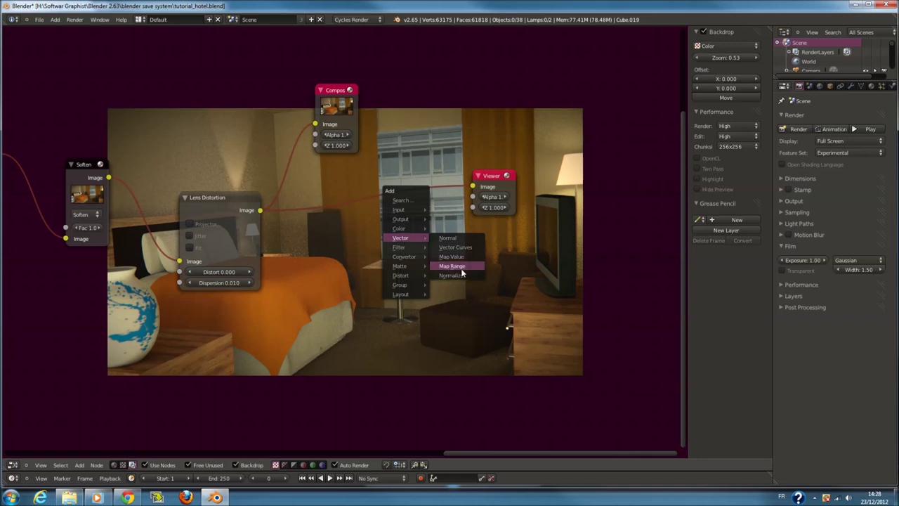
{"action": "key", "text": "Escape"}
{"action": "key", "text": "shift+a"}
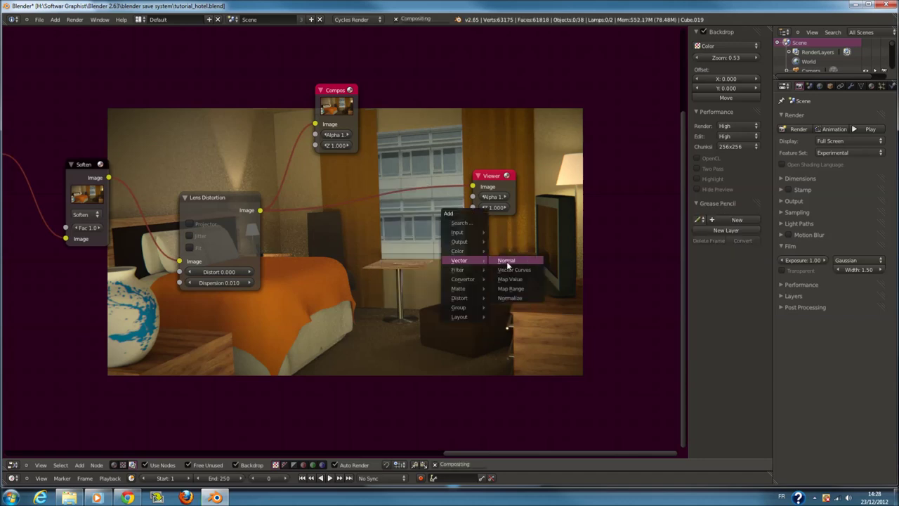
Try Normal, Normalize and AlphaOver nodes, removing each again
{"action": "left_click", "coordinate": [522, 264]}
{"action": "key", "text": "ctrl+z"}
{"action": "key", "text": "shift+a"}
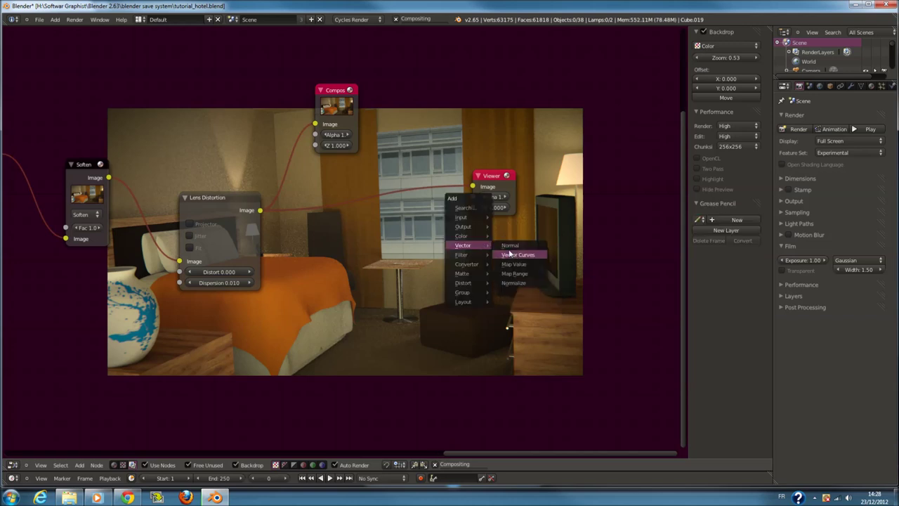
{"action": "left_click", "coordinate": [523, 282]}
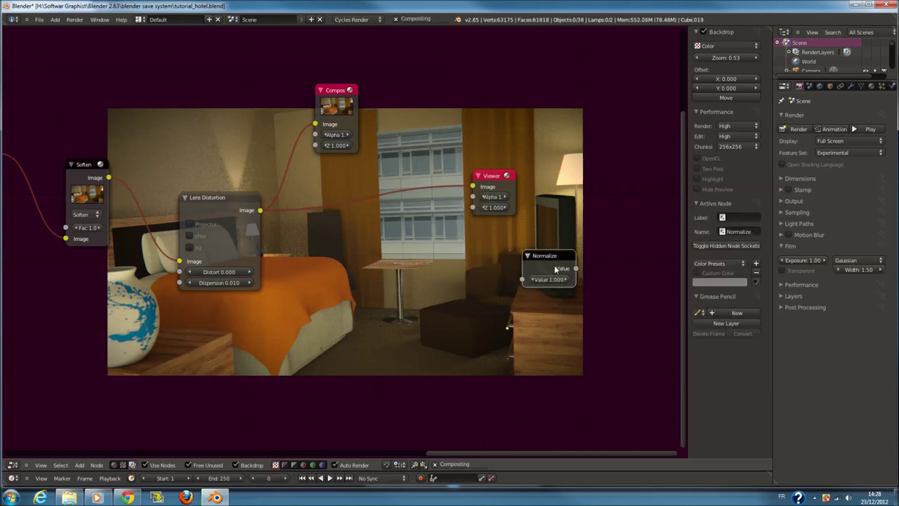
{"action": "key", "text": "ctrl+z"}
{"action": "key", "text": "shift+a"}
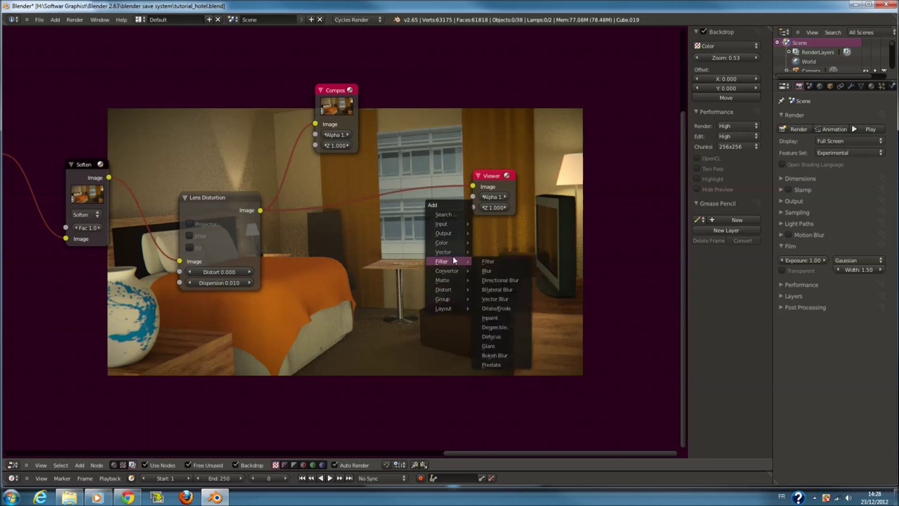
{"action": "mouse_move", "coordinate": [442, 243]}
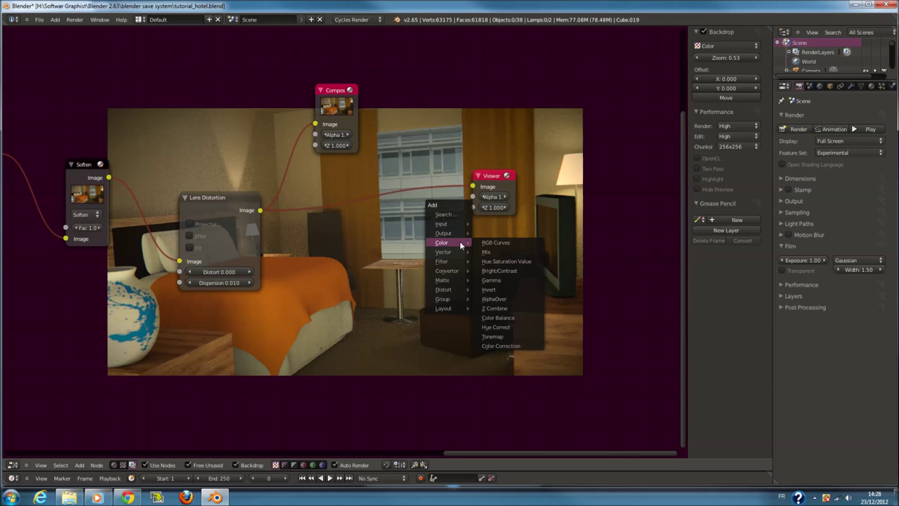
{"action": "left_click", "coordinate": [501, 298]}
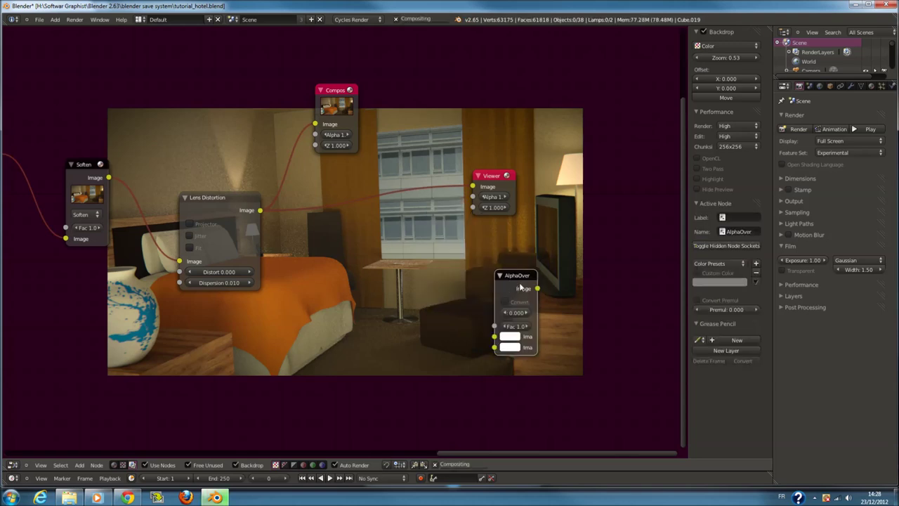
{"action": "scroll", "coordinate": [520, 284], "scroll_direction": "down", "scroll_amount": 1}
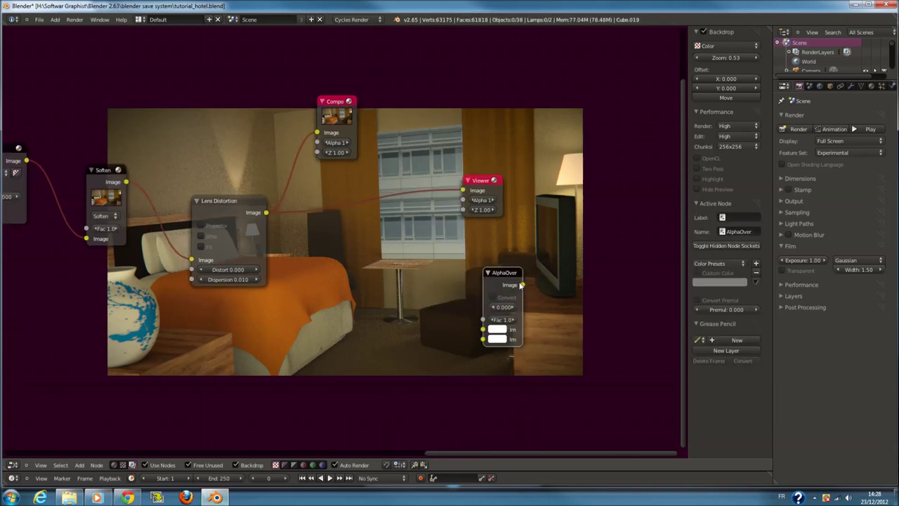
{"action": "scroll", "coordinate": [495, 298], "scroll_direction": "up", "scroll_amount": 1}
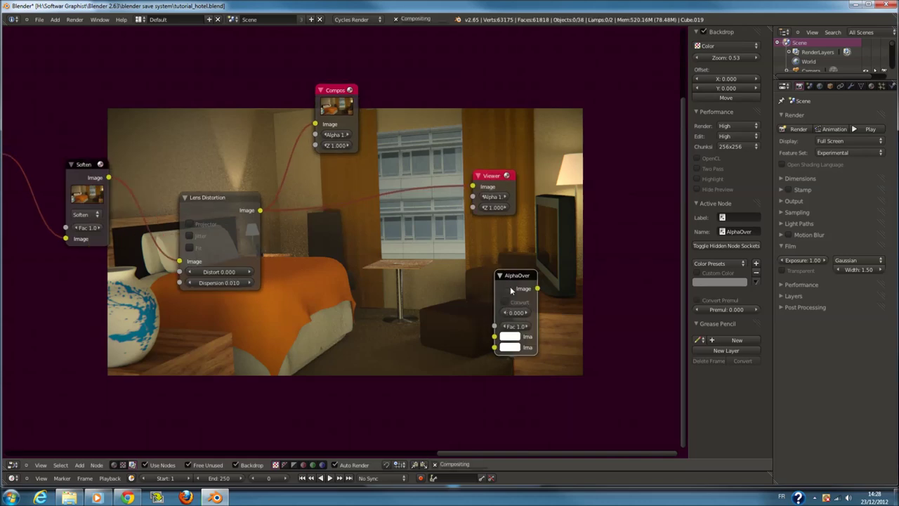
{"action": "key", "text": "x"}
{"action": "scroll", "coordinate": [509, 286], "scroll_direction": "down", "scroll_amount": 1}
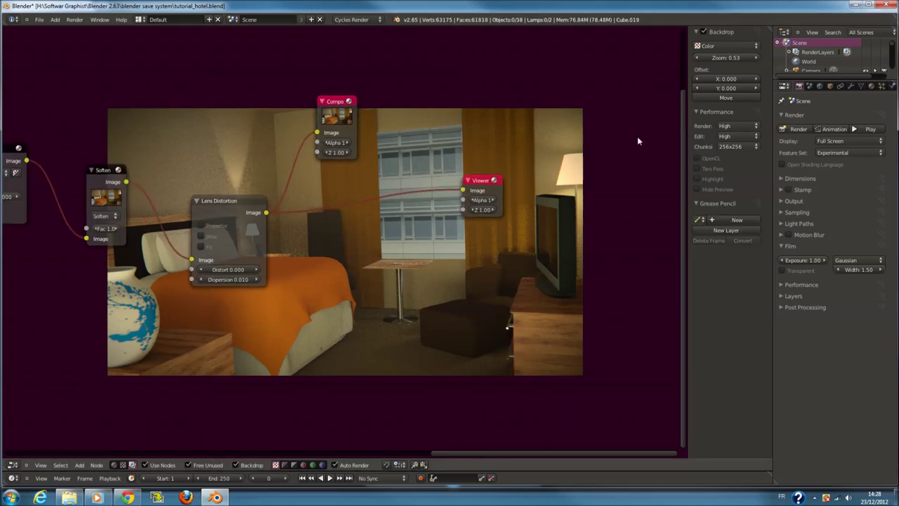
Minimise the Blender, media player and Chrome windows
{"action": "left_click", "coordinate": [854, 5]}
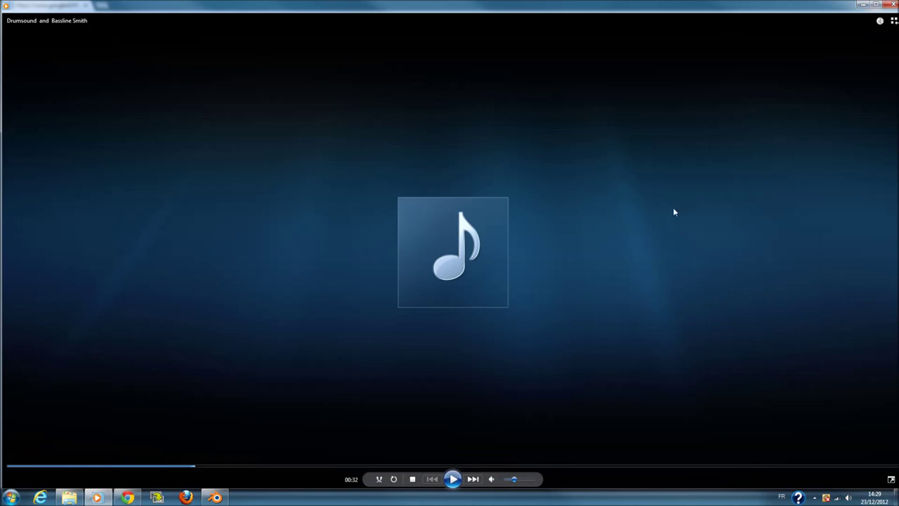
{"action": "left_click", "coordinate": [863, 4]}
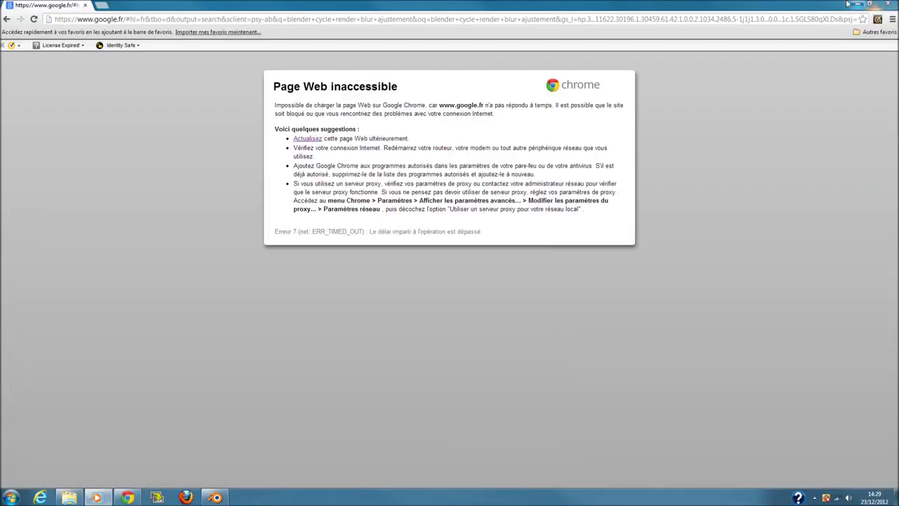
{"action": "left_click", "coordinate": [856, 4]}
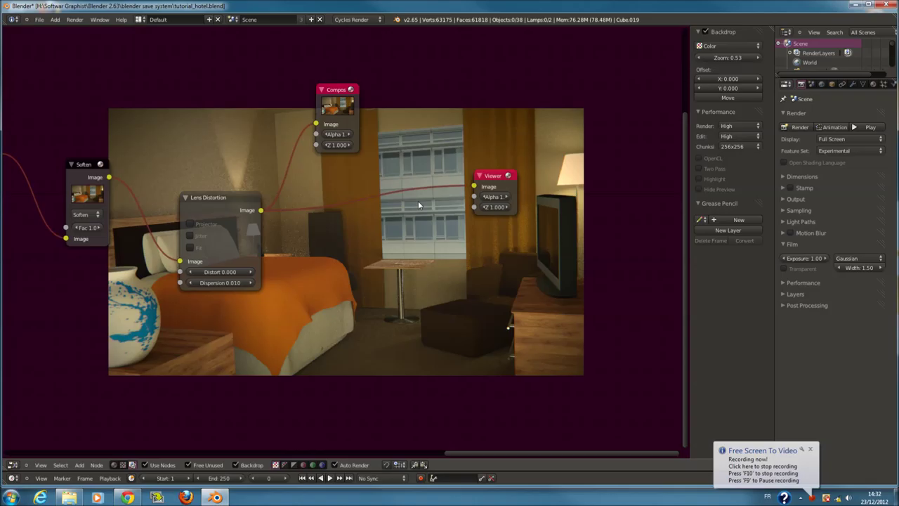
Add a Map Value node by searching 'MAP' and place it in the tree
{"action": "key", "text": "shift+a"}
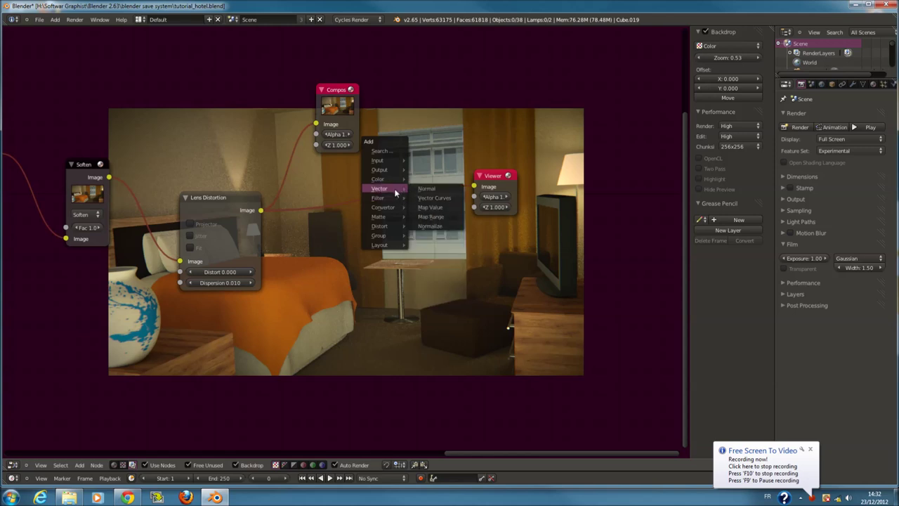
{"action": "mouse_move", "coordinate": [383, 208]}
{"action": "left_click", "coordinate": [395, 151]}
{"action": "type", "text": "Set Alpha"}
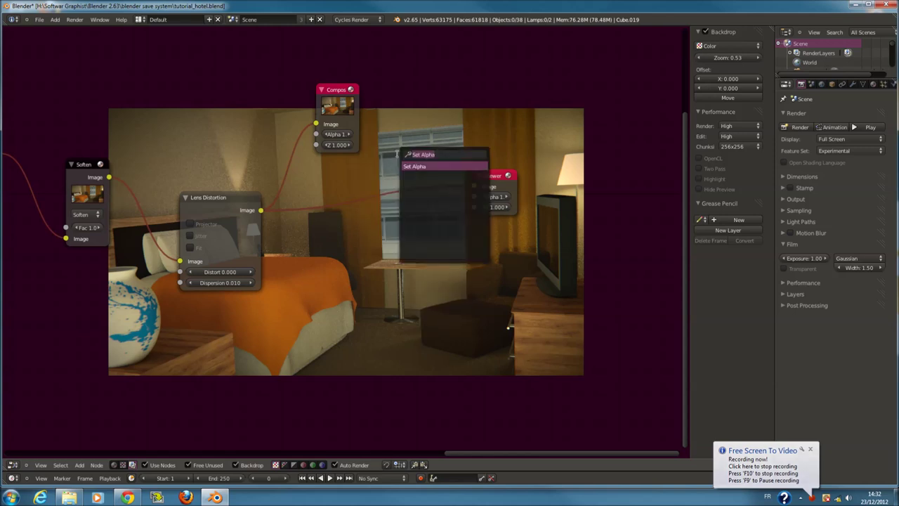
{"action": "type", "text": "MAP"}
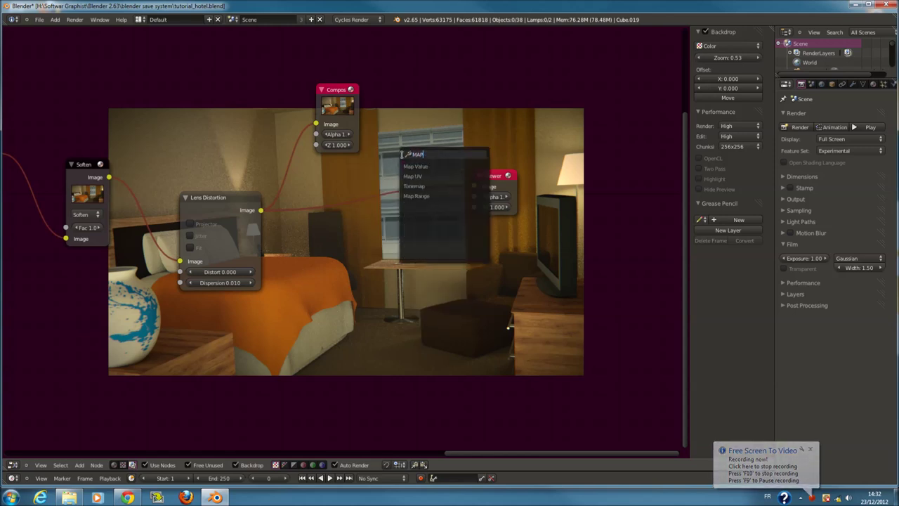
{"action": "key", "text": "Return"}
{"action": "left_click", "coordinate": [338, 101]}
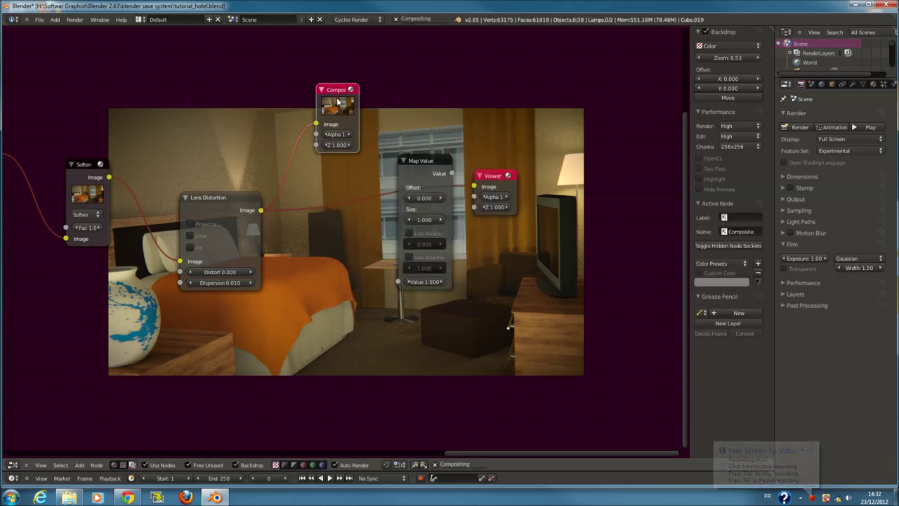
Shift the Composite and Viewer nodes right and move Map Value above the others
{"action": "left_click_drag", "start_coordinate": [338, 101], "coordinate": [570, 129]}
{"action": "middle_click_drag", "start_coordinate": [570, 130], "coordinate": [653, 279]}
{"action": "left_click_drag", "start_coordinate": [576, 325], "coordinate": [658, 377]}
{"action": "mouse_move", "coordinate": [508, 323]}
{"action": "left_mouse_down"}
{"action": "mouse_move", "coordinate": [428, 241]}
{"action": "mouse_move", "coordinate": [428, 147]}
{"action": "left_mouse_up"}
{"action": "scroll", "coordinate": [281, 211], "scroll_direction": "down", "scroll_amount": 4}
{"action": "scroll", "coordinate": [70, 243], "scroll_direction": "up", "scroll_amount": 3, "text": "ctrl"}
{"action": "scroll", "coordinate": [159, 224], "scroll_direction": "up", "scroll_amount": 4, "text": "ctrl"}
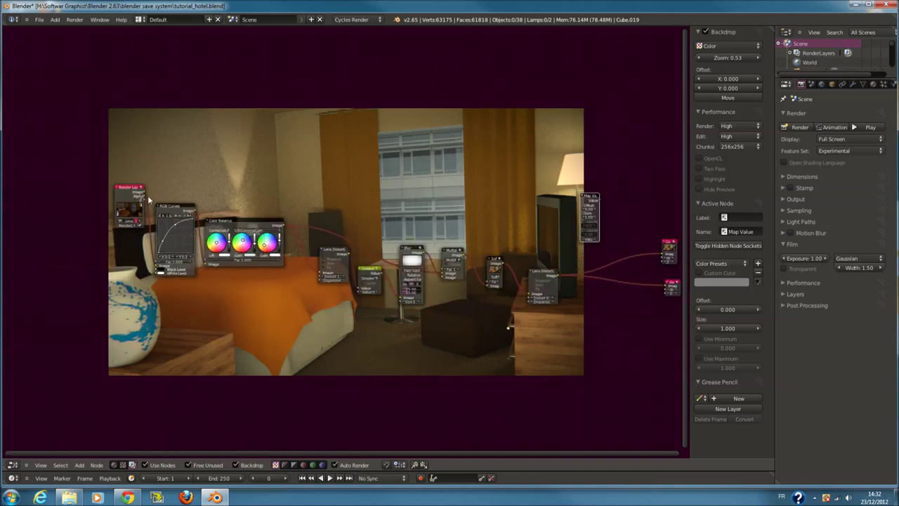
Connect the Render Layers output into the Map Value node
{"action": "left_click_drag", "start_coordinate": [143, 201], "coordinate": [583, 241]}
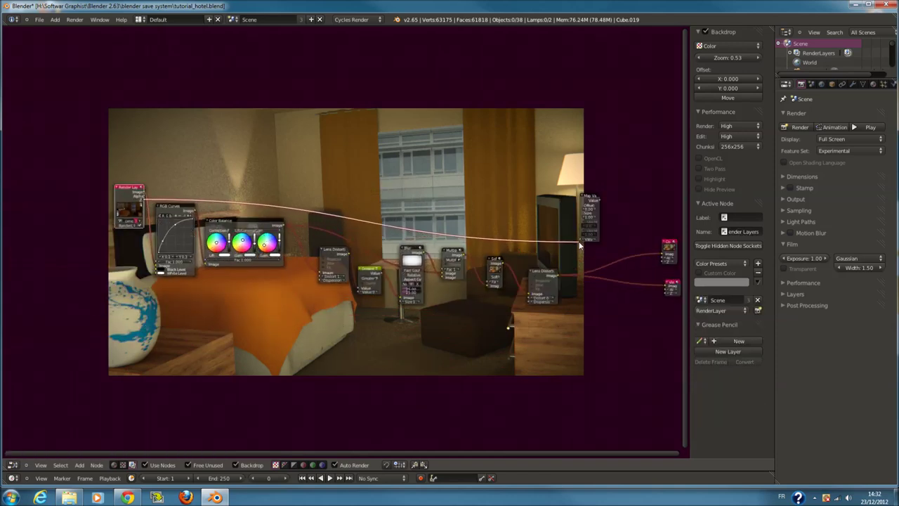
{"action": "scroll", "coordinate": [422, 232], "scroll_direction": "down", "scroll_amount": 3, "text": "ctrl"}
{"action": "scroll", "coordinate": [157, 258], "scroll_direction": "up", "scroll_amount": 3}
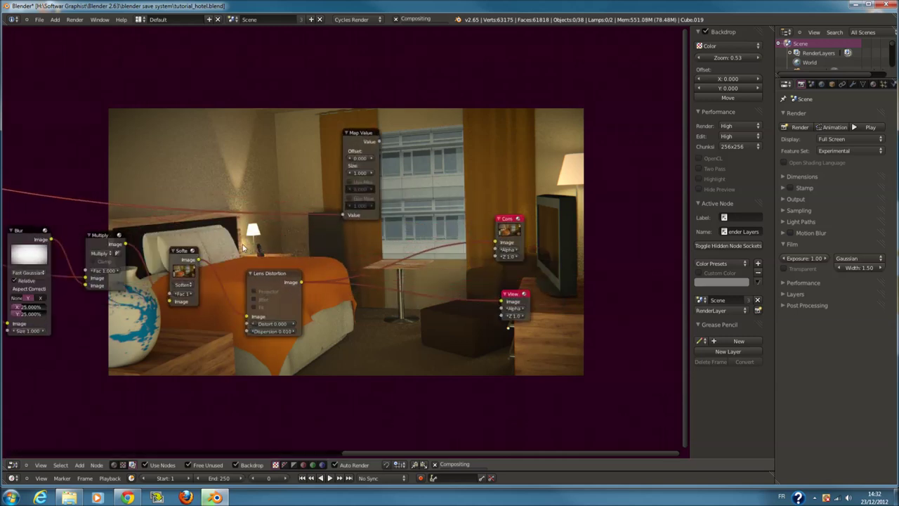
Duplicate the Multiply node and plug Map Value's output into its Fac
{"action": "key", "text": "shift+d"}
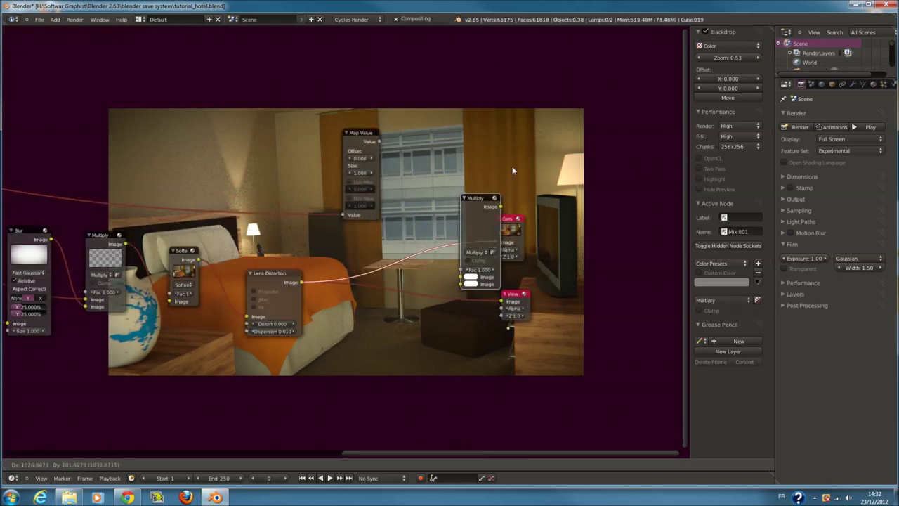
{"action": "scroll", "coordinate": [428, 141], "scroll_direction": "up", "scroll_amount": 1}
{"action": "left_click_drag", "start_coordinate": [362, 100], "coordinate": [307, 74]}
{"action": "mouse_move", "coordinate": [425, 86]}
{"action": "left_mouse_down"}
{"action": "mouse_move", "coordinate": [452, 305]}
{"action": "mouse_move", "coordinate": [449, 258]}
{"action": "left_mouse_up"}
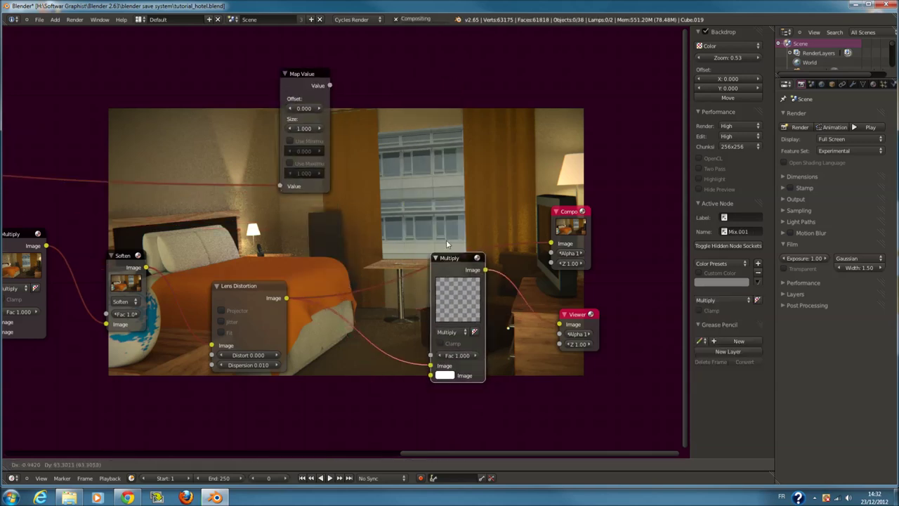
{"action": "left_click_drag", "start_coordinate": [329, 86], "coordinate": [433, 362]}
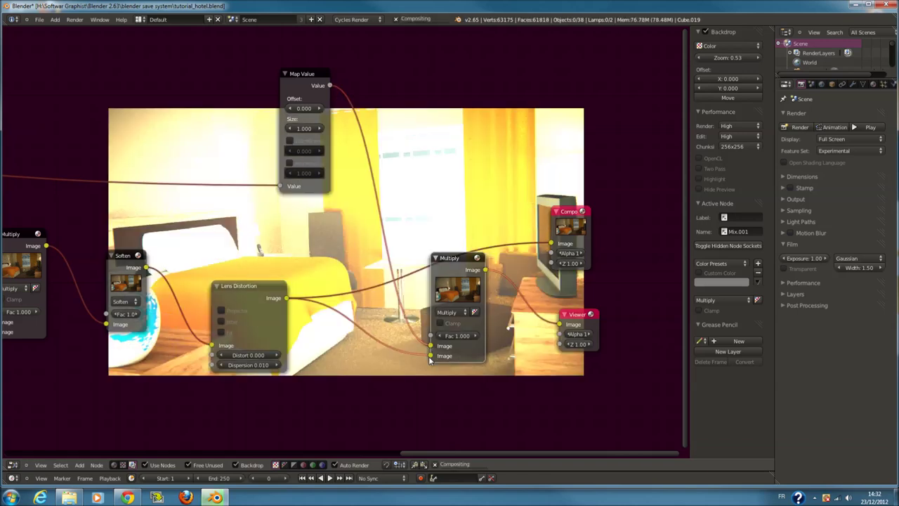
{"action": "left_click_drag", "start_coordinate": [429, 360], "coordinate": [430, 336]}
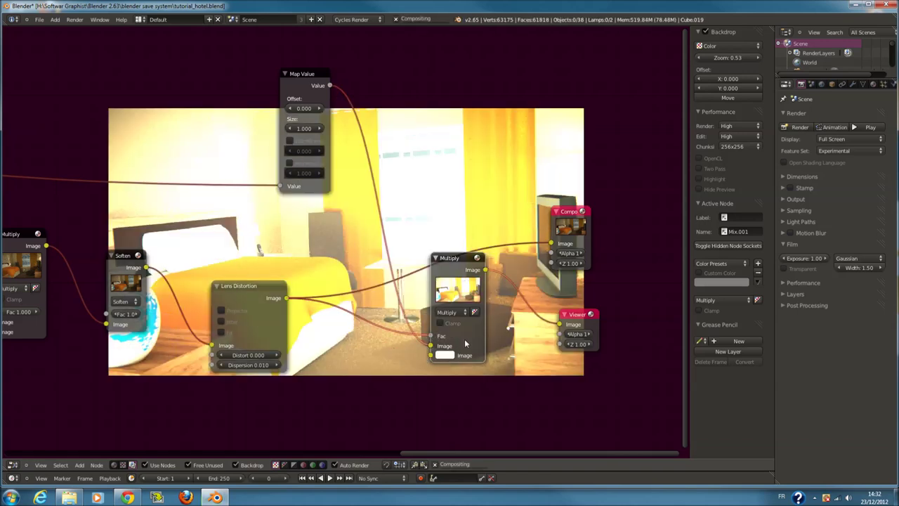
{"action": "mouse_move", "coordinate": [430, 337]}
{"action": "left_mouse_down"}
{"action": "mouse_move", "coordinate": [431, 355]}
{"action": "mouse_move", "coordinate": [430, 336]}
{"action": "left_mouse_up"}
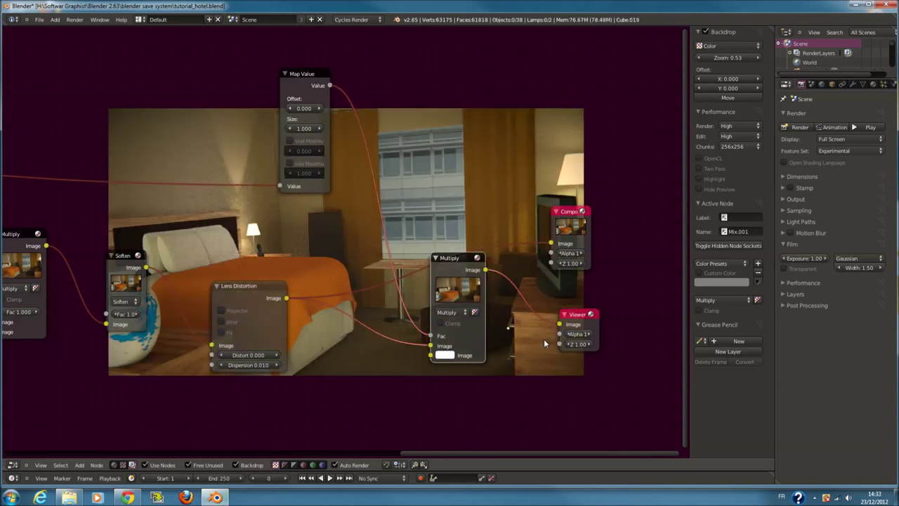
Enable Use Minimum and Use Maximum on the Map Value node
{"action": "scroll", "coordinate": [536, 339], "scroll_direction": "up", "scroll_amount": 1}
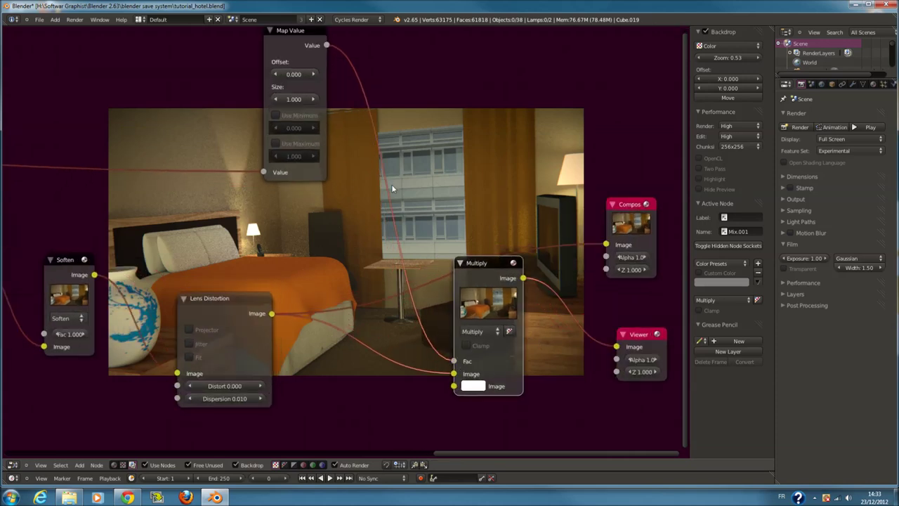
{"action": "scroll", "coordinate": [509, 320], "scroll_direction": "up", "scroll_amount": 1}
{"action": "scroll", "coordinate": [511, 321], "scroll_direction": "up", "scroll_amount": 1}
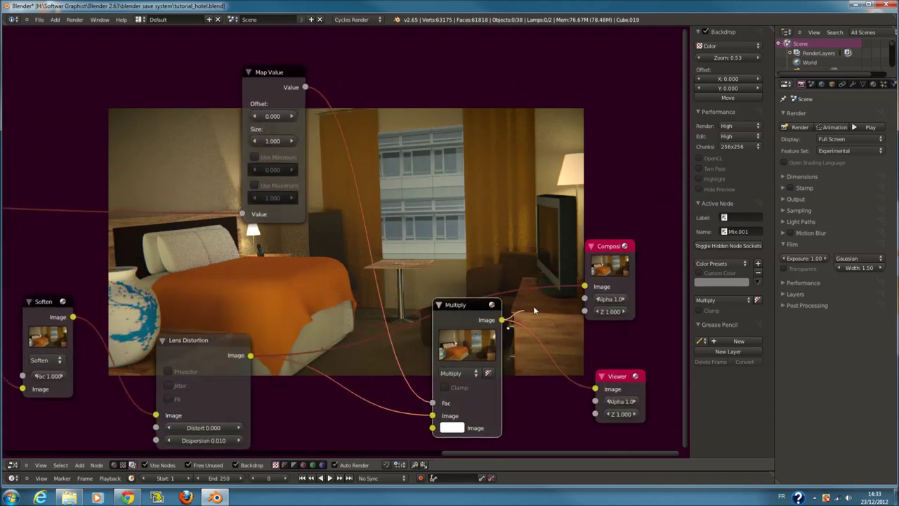
{"action": "middle_click_drag", "start_coordinate": [360, 240], "coordinate": [442, 288]}
{"action": "scroll", "coordinate": [442, 288], "scroll_direction": "up", "scroll_amount": 1}
{"action": "left_click", "coordinate": [337, 186]}
{"action": "middle_click_drag", "start_coordinate": [357, 222], "coordinate": [317, 183]}
{"action": "left_click", "coordinate": [317, 181]}
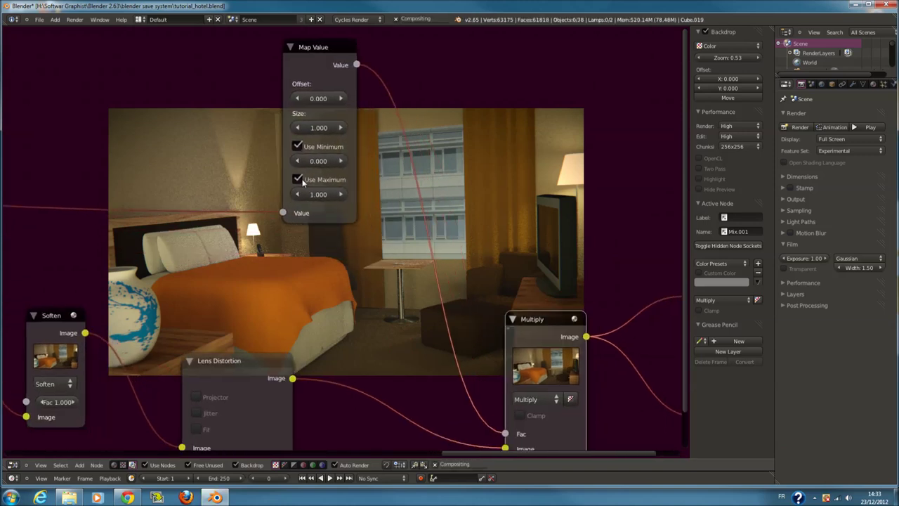
Set Map Value's Size to 0.010
{"action": "left_click", "coordinate": [314, 126]}
{"action": "type", "text": "0"}
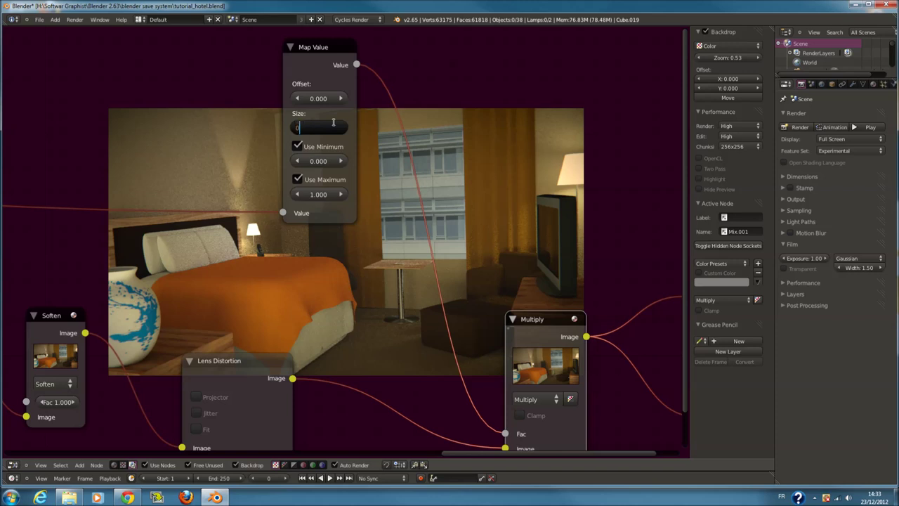
{"action": "type", "text": ".010"}
{"action": "key", "text": "Return"}
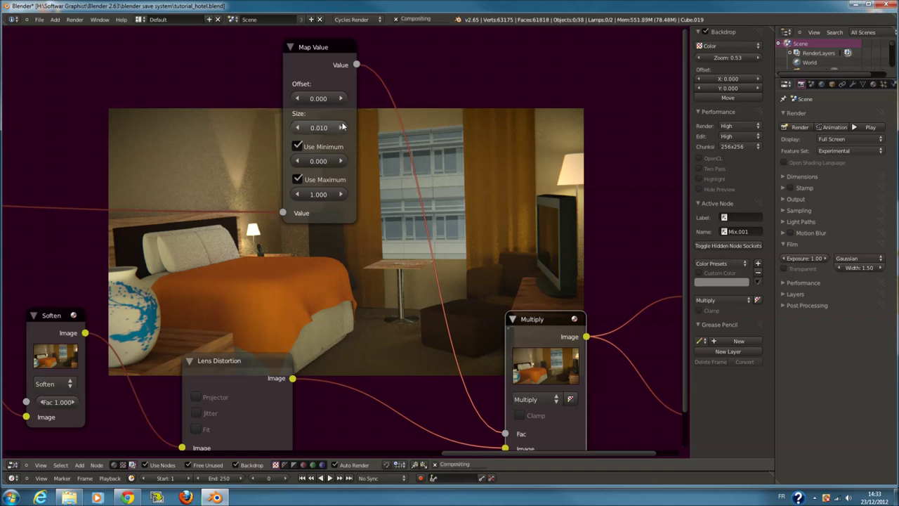
{"action": "scroll", "coordinate": [495, 422], "scroll_direction": "up", "scroll_amount": 1}
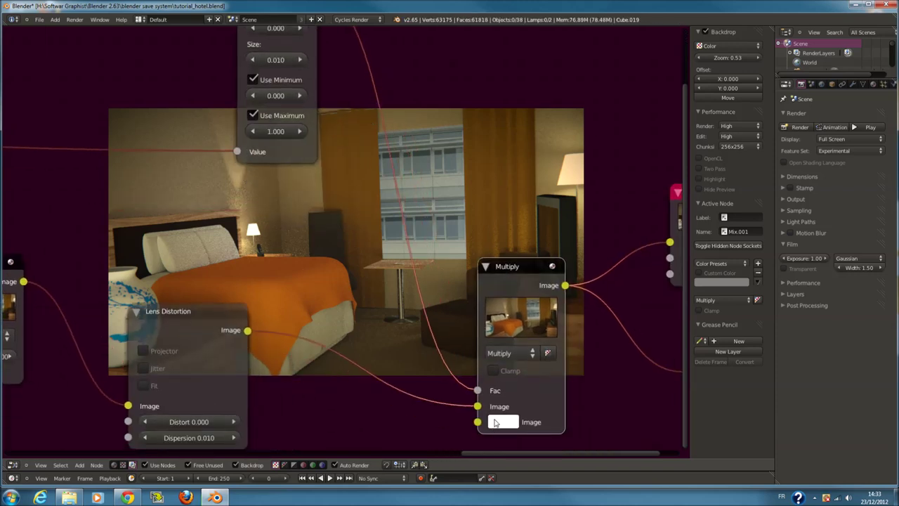
Make the duplicated Multiply node's colour input pure yellow
{"action": "left_click", "coordinate": [495, 421]}
{"action": "left_click", "coordinate": [581, 196]}
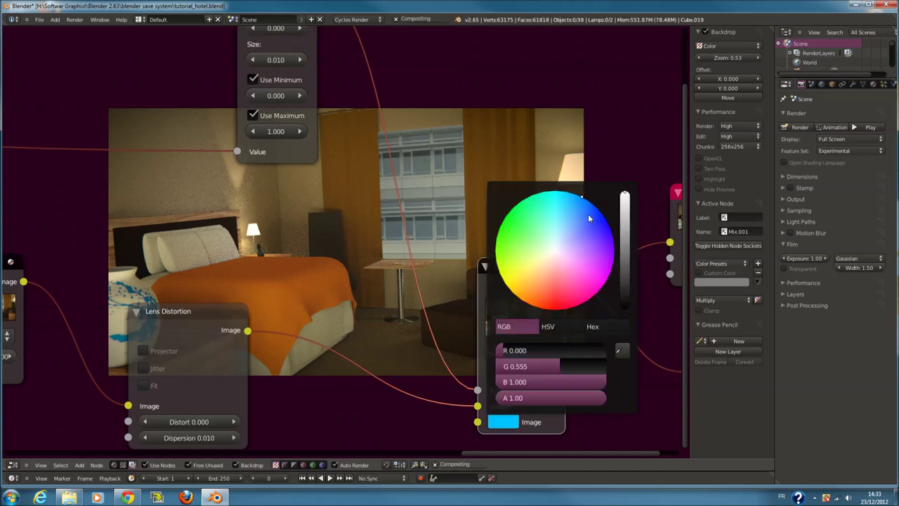
{"action": "left_click_drag", "start_coordinate": [588, 217], "coordinate": [482, 263]}
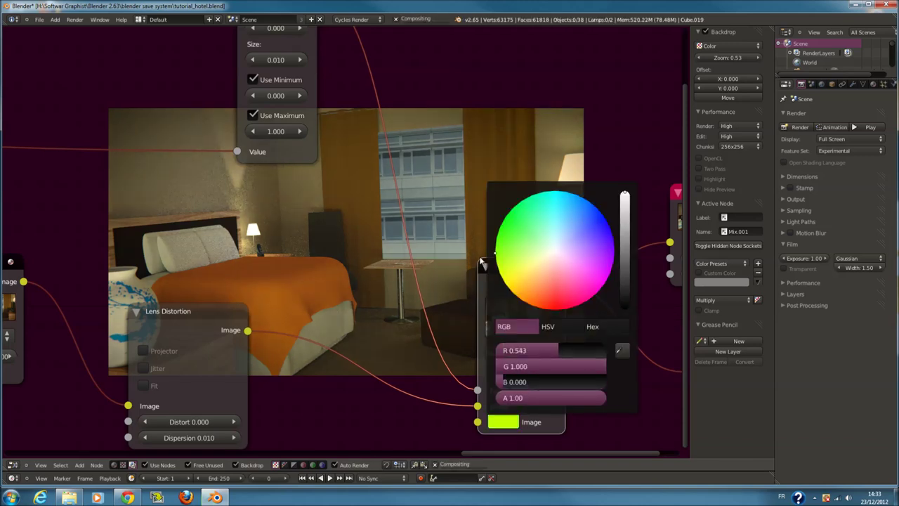
{"action": "left_click_drag", "start_coordinate": [482, 263], "coordinate": [467, 338]}
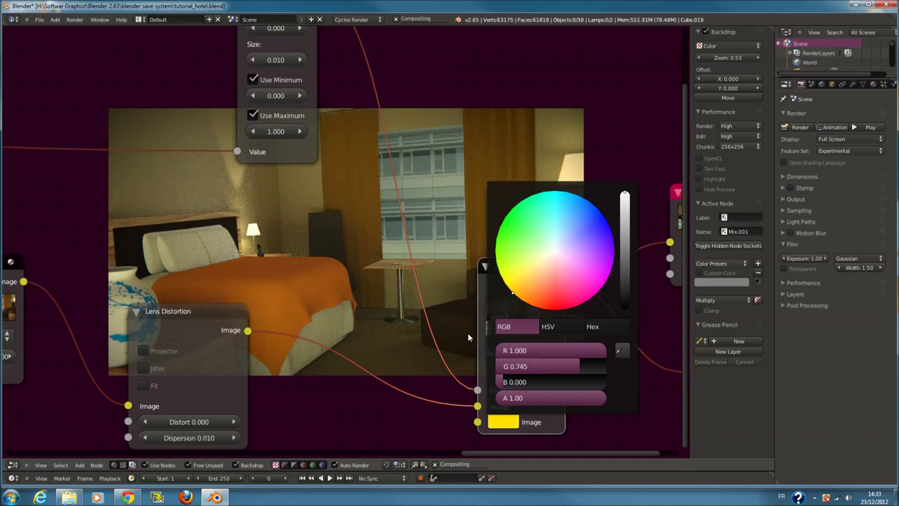
{"action": "left_click_drag", "start_coordinate": [559, 284], "coordinate": [501, 275]}
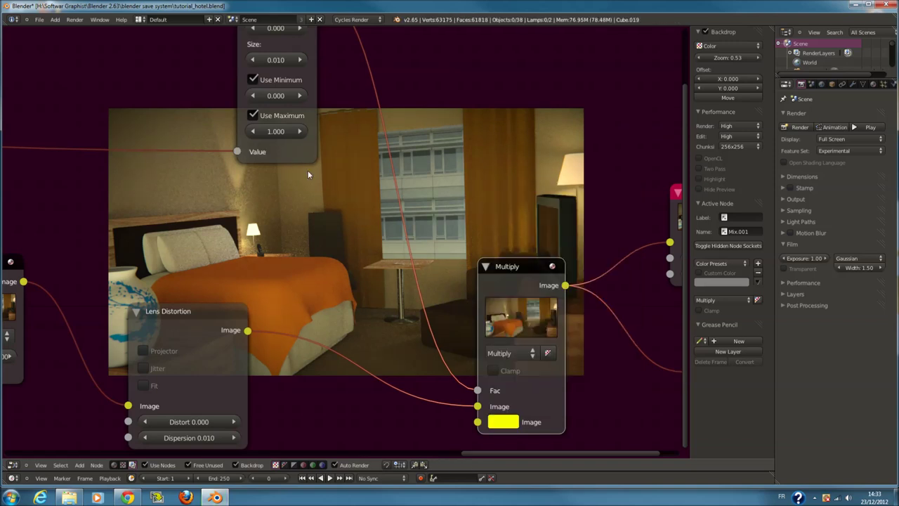
{"action": "scroll", "coordinate": [308, 170], "scroll_direction": "up", "scroll_amount": 2}
{"action": "left_click", "coordinate": [269, 66]}
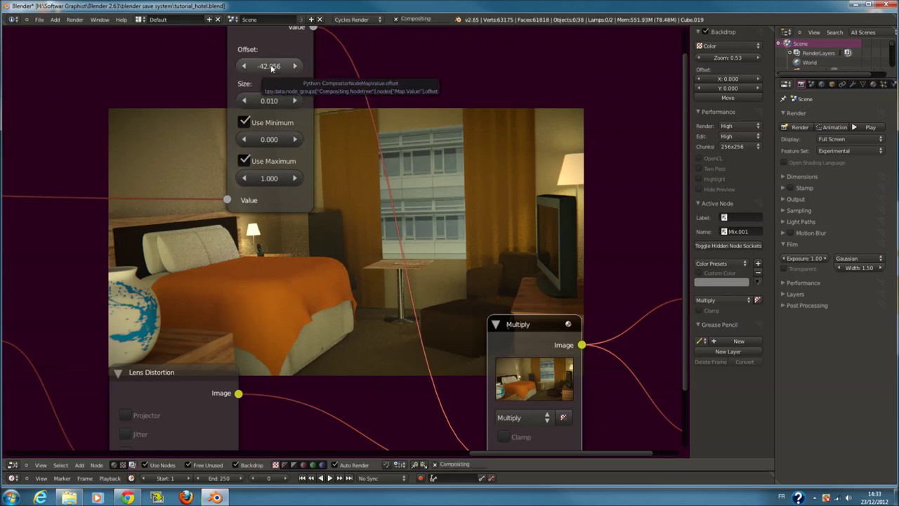
Lower Map Value's Offset to -3.392 and switch the mix node's blend mode to Add
{"action": "left_click_drag", "start_coordinate": [269, 67], "coordinate": [231, 67]}
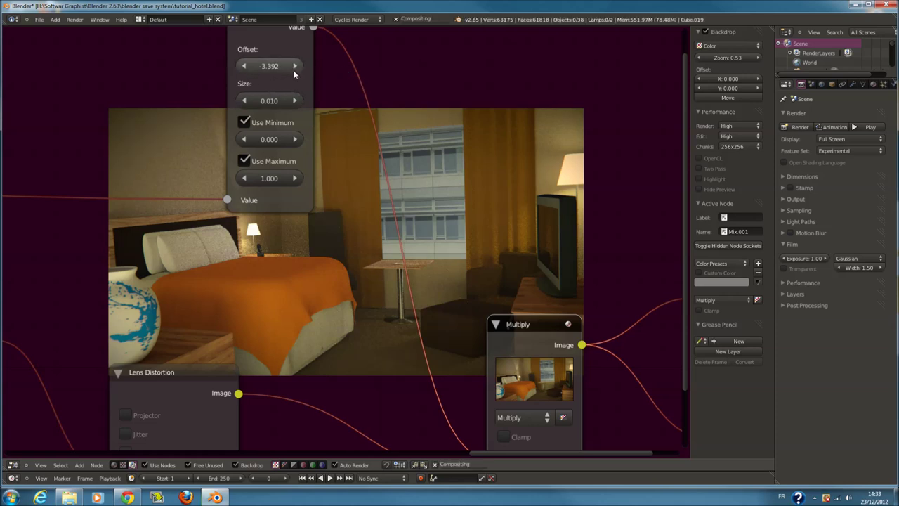
{"action": "mouse_move", "coordinate": [400, 358]}
{"action": "middle_mouse_down"}
{"action": "mouse_move", "coordinate": [355, 222]}
{"action": "mouse_move", "coordinate": [392, 275]}
{"action": "middle_mouse_up"}
{"action": "left_click", "coordinate": [507, 335]}
{"action": "left_click", "coordinate": [507, 320]}
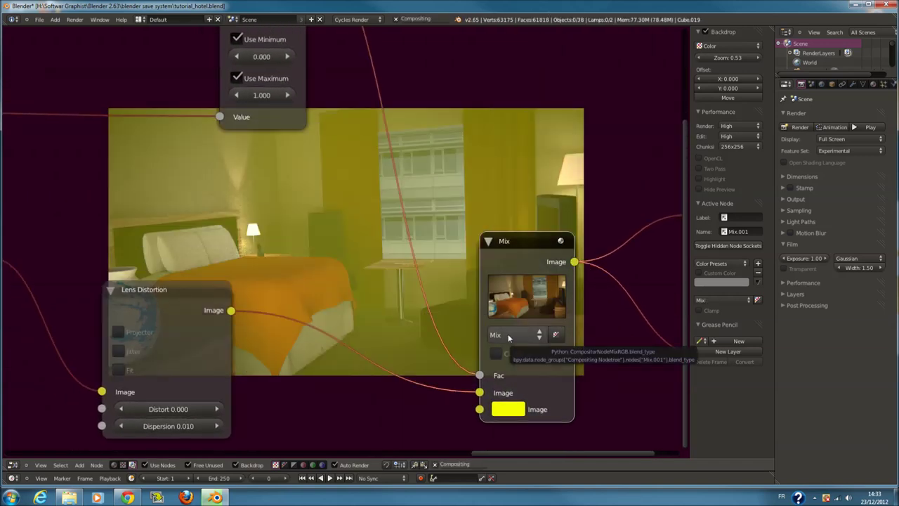
{"action": "left_click", "coordinate": [508, 334]}
{"action": "left_click", "coordinate": [509, 308]}
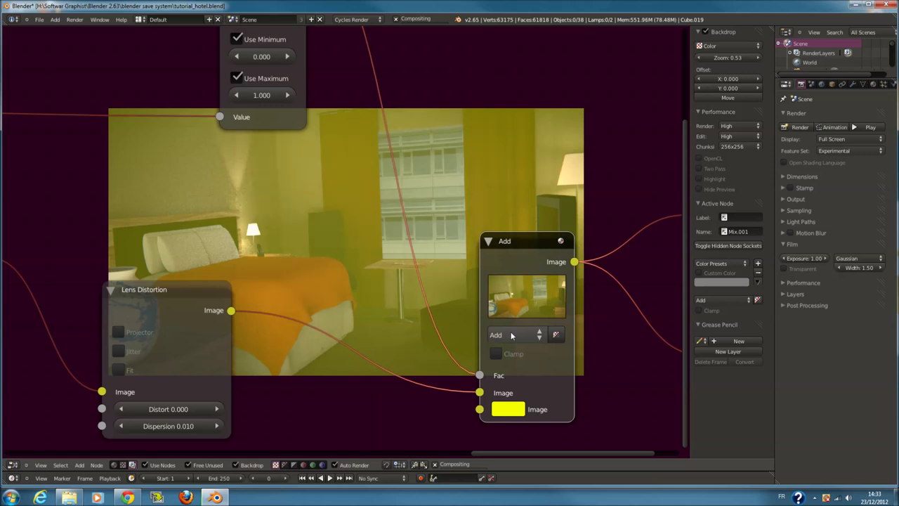
Give the Add node a pale yellow colour
{"action": "middle_click_drag", "start_coordinate": [329, 172], "coordinate": [355, 298]}
{"action": "scroll", "coordinate": [384, 243], "scroll_direction": "down", "scroll_amount": 3}
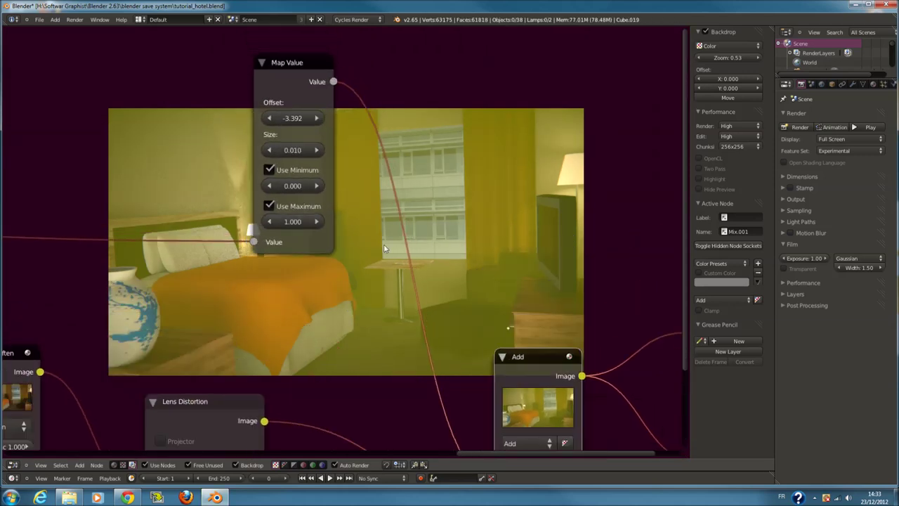
{"action": "scroll", "coordinate": [488, 390], "scroll_direction": "up", "scroll_amount": 2}
{"action": "left_click", "coordinate": [500, 422]}
{"action": "left_click_drag", "start_coordinate": [553, 259], "coordinate": [538, 262]}
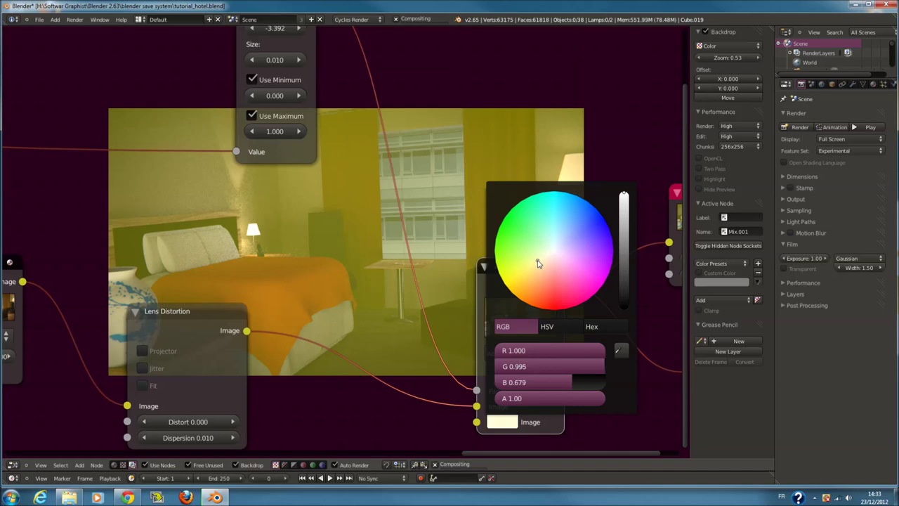
{"action": "left_click_drag", "start_coordinate": [537, 262], "coordinate": [529, 266]}
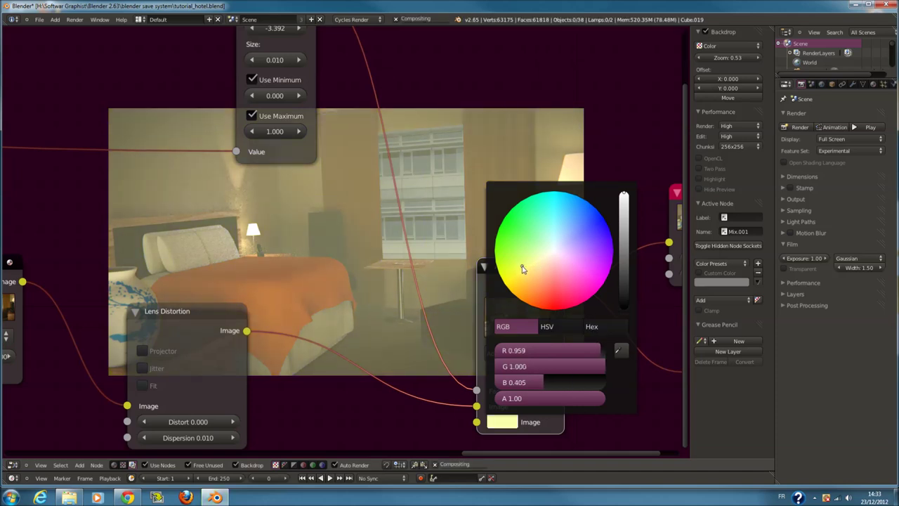
{"action": "middle_click_drag", "start_coordinate": [335, 209], "coordinate": [370, 314]}
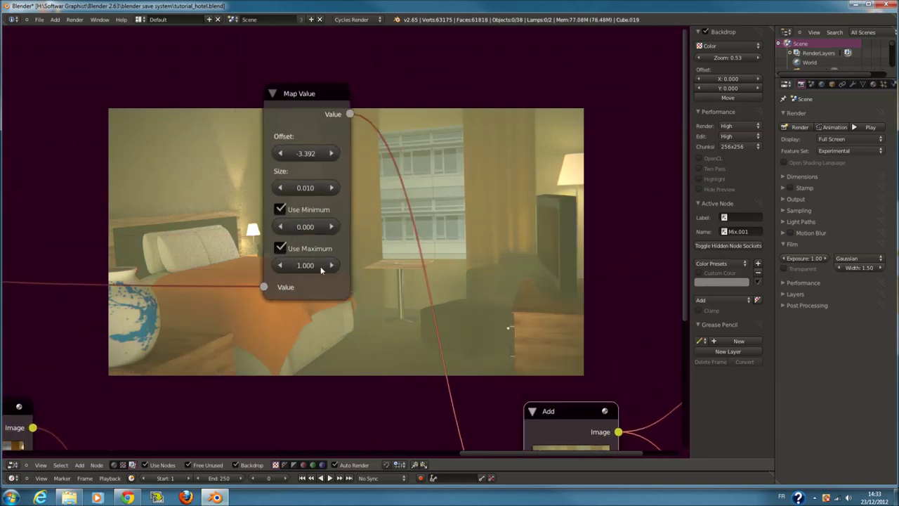
Fine-tune Map Value's Offset from -18.136 to -18.224, then pan to the Add and output nodes
{"action": "scroll", "coordinate": [304, 186], "scroll_direction": "up", "scroll_amount": 2}
{"action": "left_click_drag", "start_coordinate": [277, 133], "coordinate": [267, 134]}
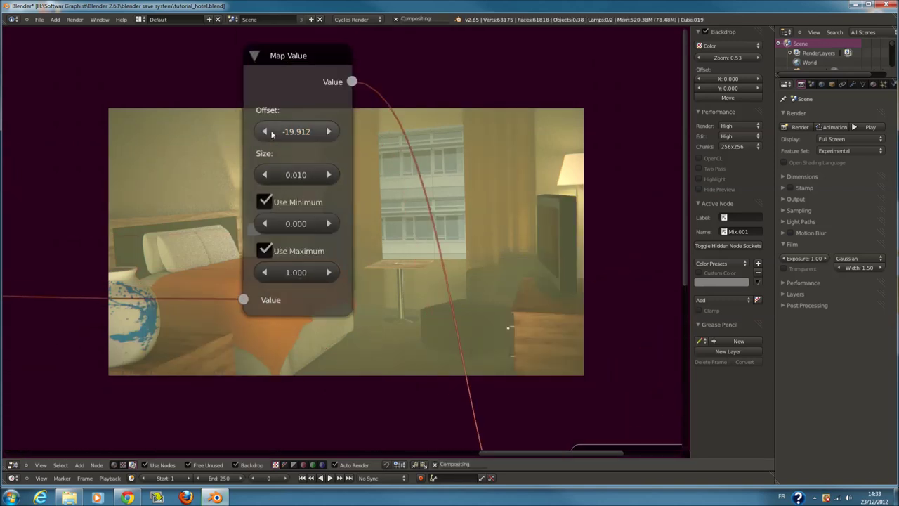
{"action": "left_click_drag", "start_coordinate": [288, 133], "coordinate": [303, 133]}
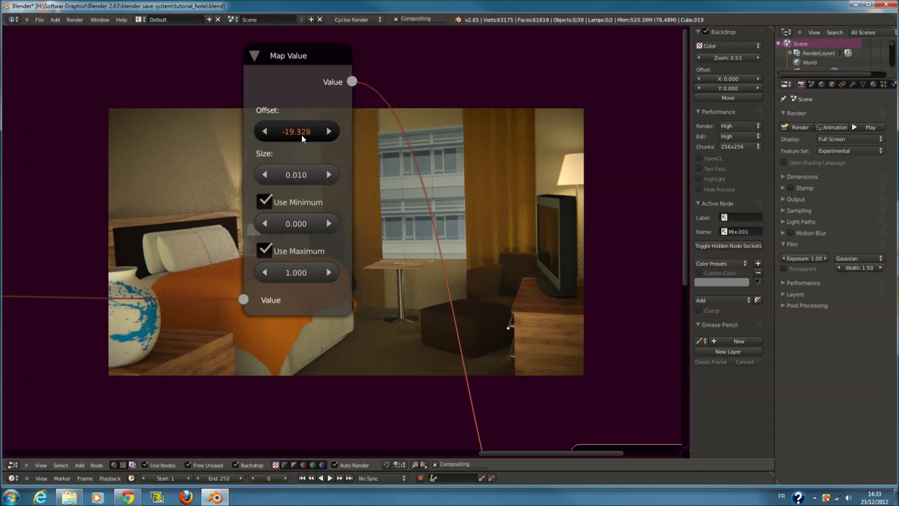
{"action": "left_click_drag", "start_coordinate": [302, 133], "coordinate": [316, 136]}
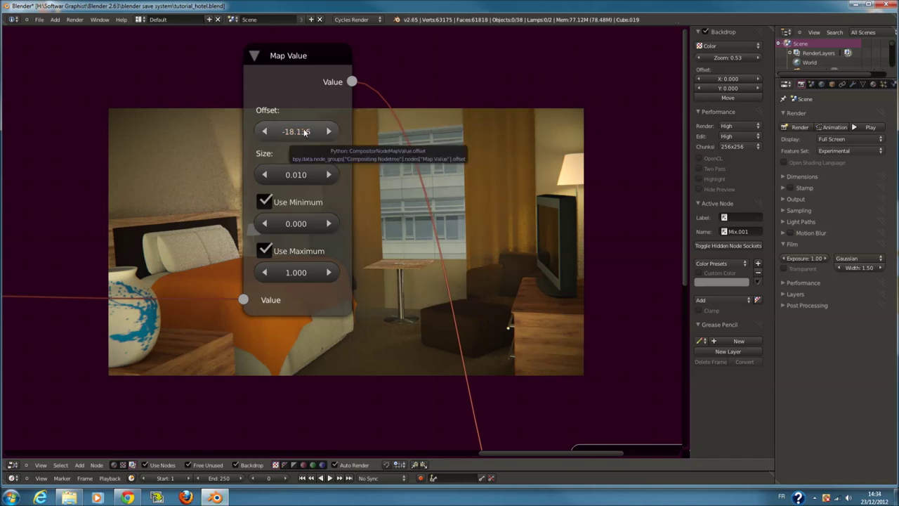
{"action": "left_click_drag", "start_coordinate": [303, 132], "coordinate": [296, 132]}
{"action": "middle_click_drag", "start_coordinate": [489, 222], "coordinate": [376, 155]}
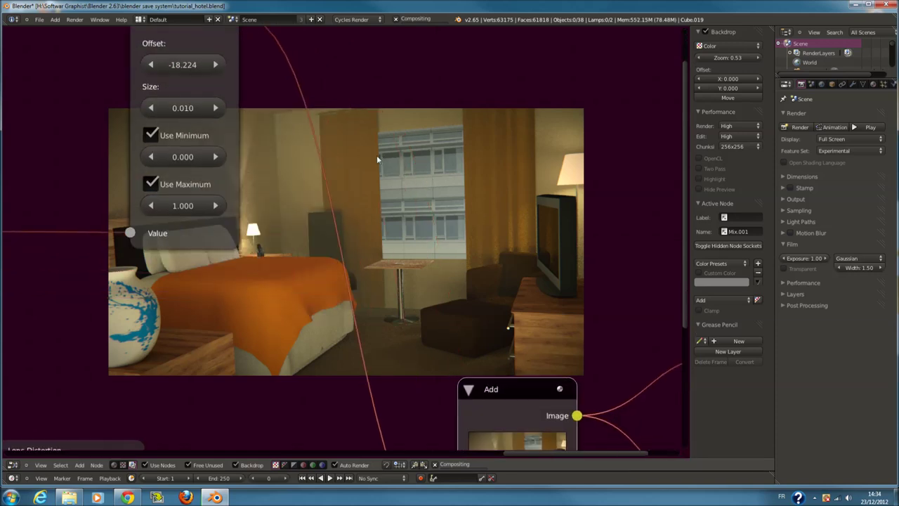
{"action": "scroll", "coordinate": [386, 167], "scroll_direction": "down", "scroll_amount": 1}
{"action": "scroll", "coordinate": [407, 225], "scroll_direction": "down", "scroll_amount": 1}
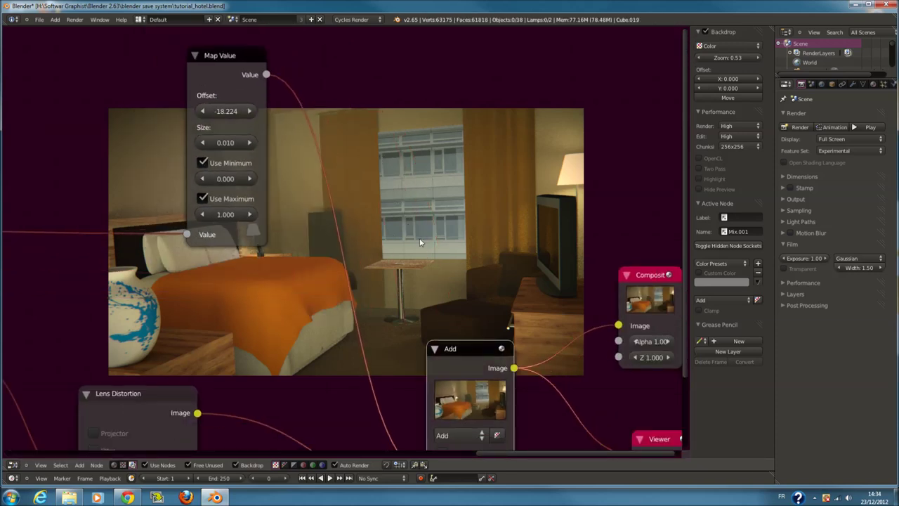
{"action": "scroll", "coordinate": [398, 237], "scroll_direction": "up", "scroll_amount": 1}
{"action": "middle_click_drag", "start_coordinate": [356, 306], "coordinate": [364, 234], "text": "shift"}
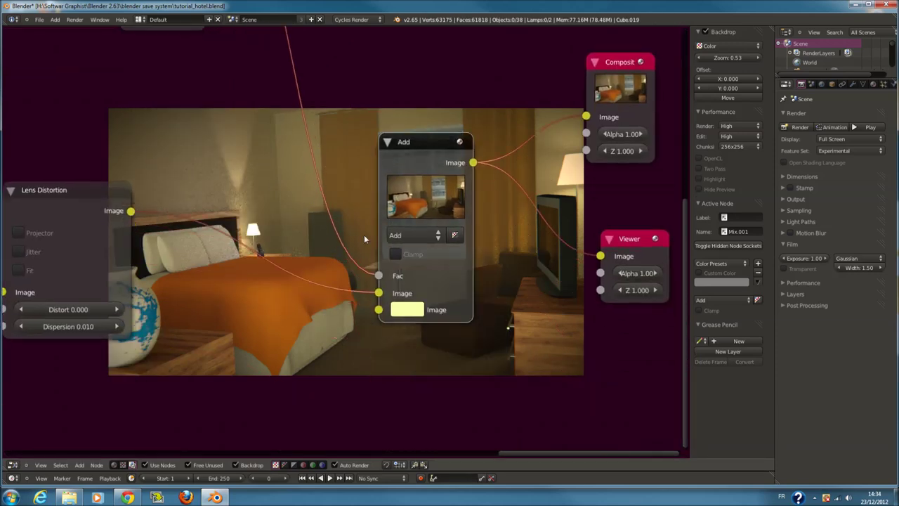
Experiment with cyan, hot pink and yellow for the Add node's colour
{"action": "left_click", "coordinate": [412, 311]}
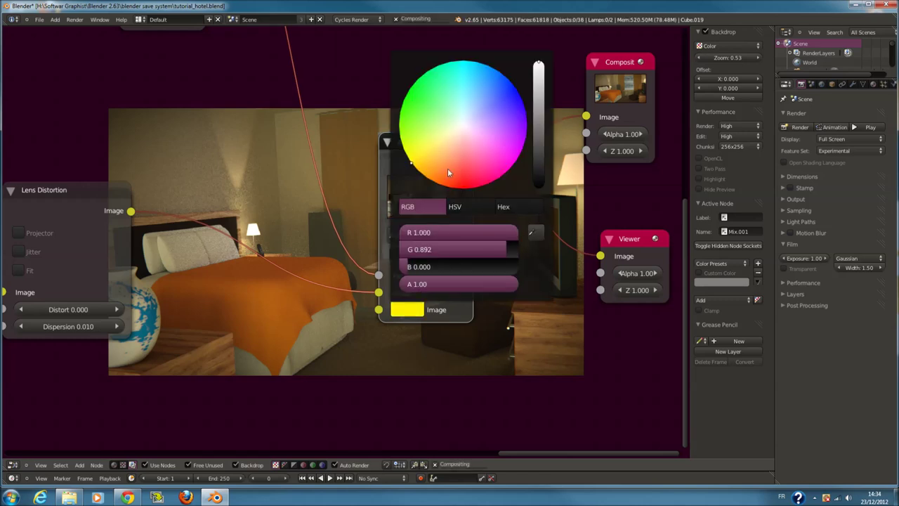
{"action": "left_click", "coordinate": [439, 145]}
{"action": "left_click", "coordinate": [457, 71]}
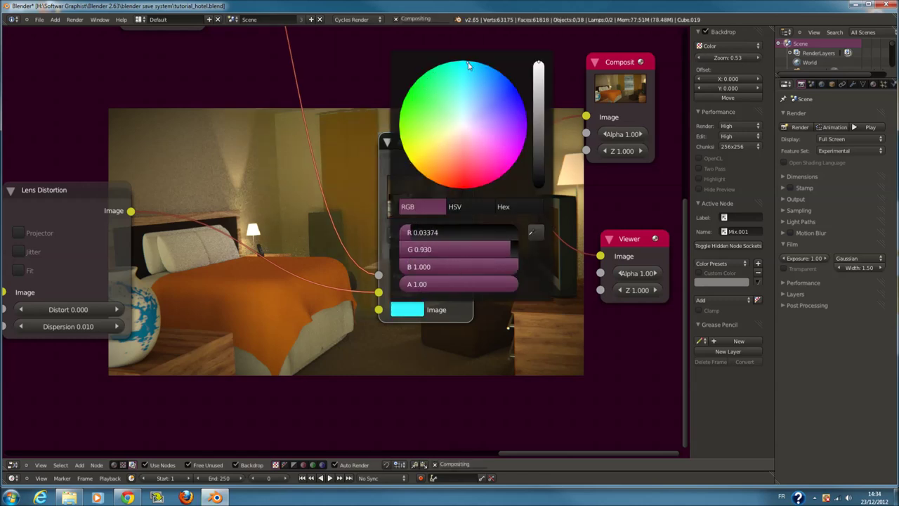
{"action": "middle_click_drag", "start_coordinate": [289, 256], "coordinate": [411, 292], "text": "shift"}
{"action": "left_click", "coordinate": [516, 346]}
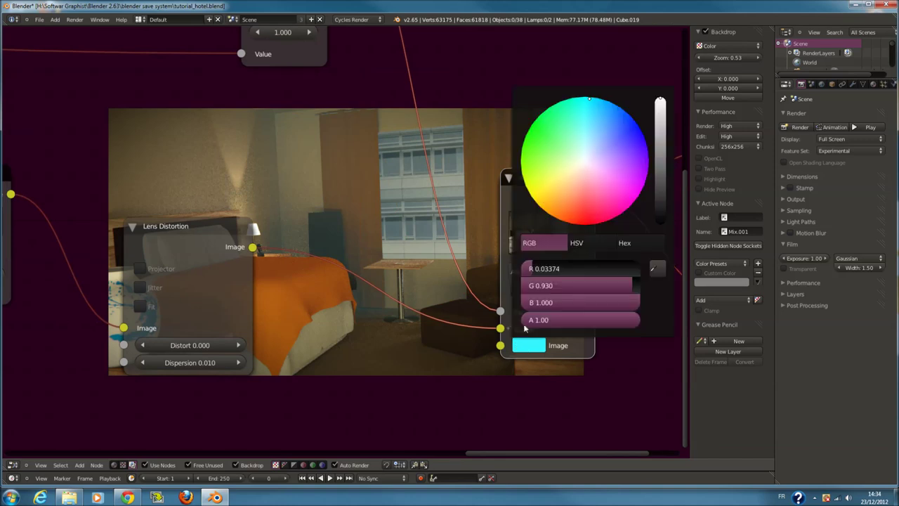
{"action": "mouse_move", "coordinate": [567, 231]}
{"action": "left_mouse_down"}
{"action": "mouse_move", "coordinate": [602, 221]}
{"action": "mouse_move", "coordinate": [635, 128]}
{"action": "left_mouse_up"}
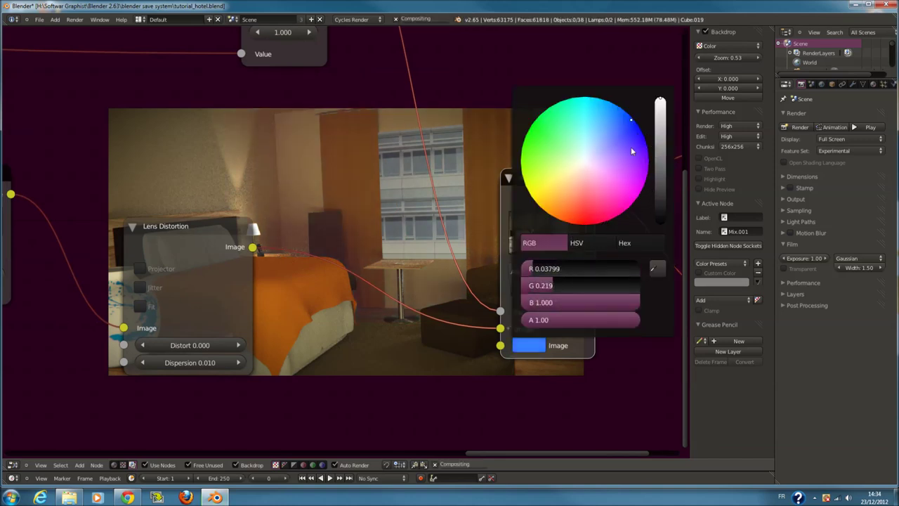
{"action": "left_click_drag", "start_coordinate": [631, 151], "coordinate": [575, 137]}
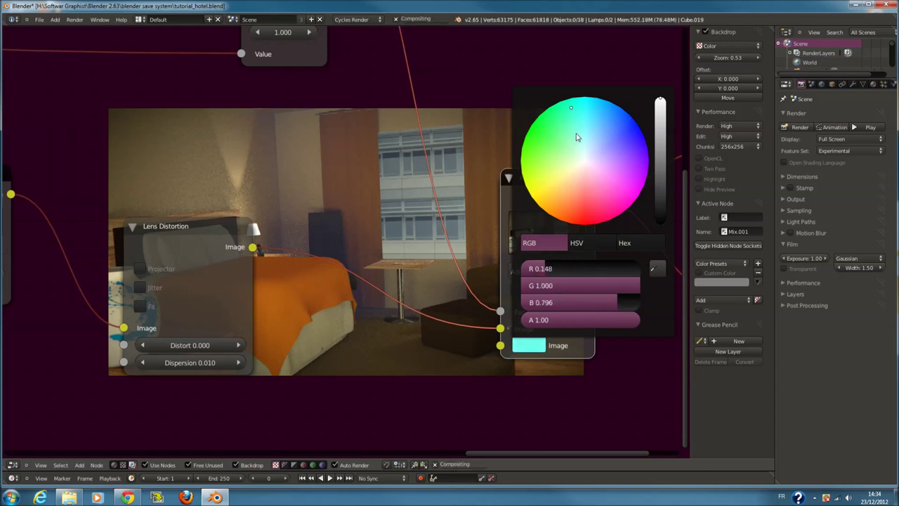
{"action": "left_click", "coordinate": [548, 196]}
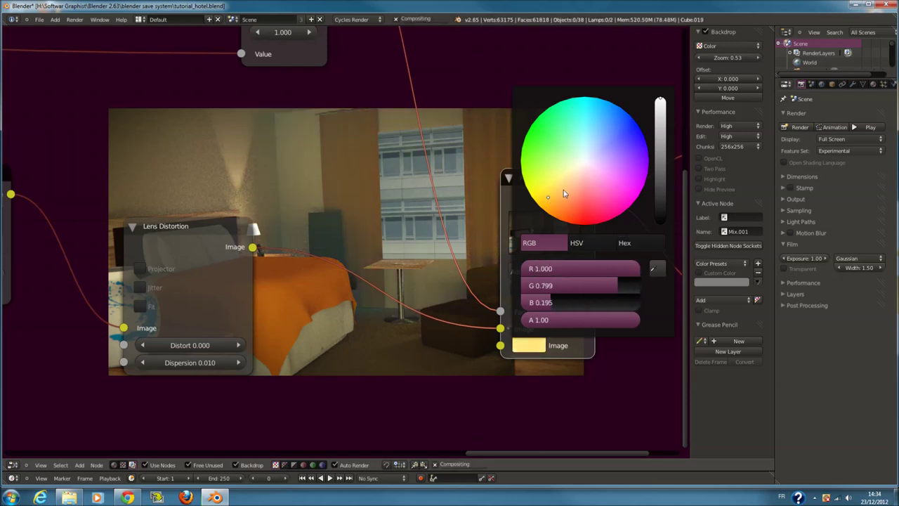
Settle the Add node's colour on pale salmon (R 1.000, G 0.540, B 0.349)
{"action": "left_click_drag", "start_coordinate": [571, 200], "coordinate": [574, 226]}
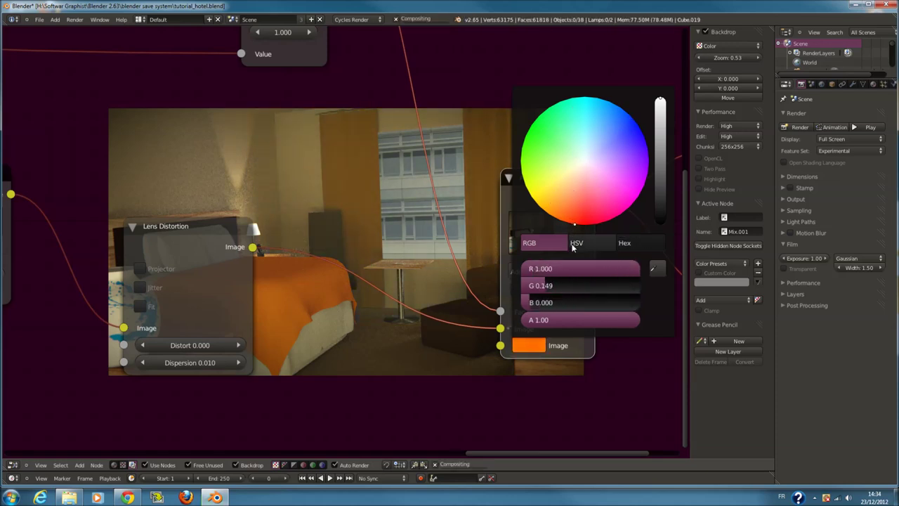
{"action": "mouse_move", "coordinate": [572, 190]}
{"action": "left_mouse_down"}
{"action": "mouse_move", "coordinate": [539, 205]}
{"action": "mouse_move", "coordinate": [520, 183]}
{"action": "left_mouse_up"}
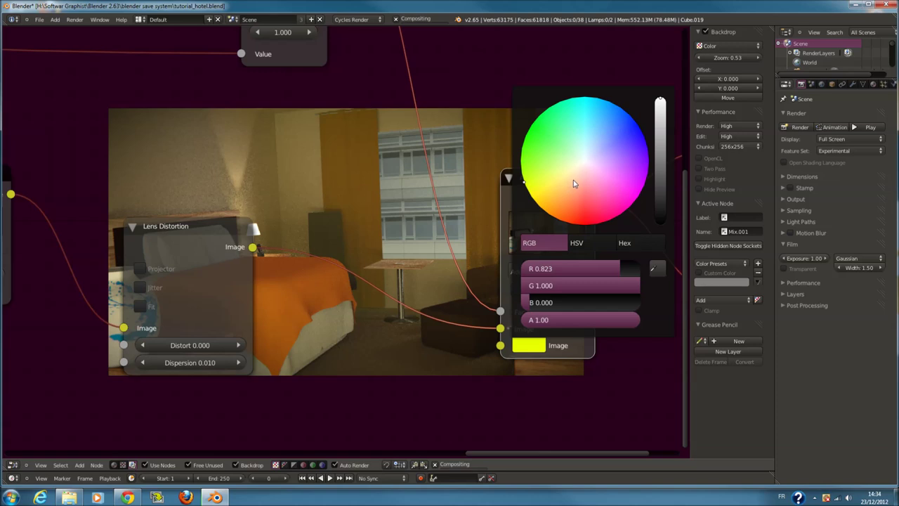
{"action": "mouse_move", "coordinate": [584, 181]}
{"action": "left_mouse_down"}
{"action": "mouse_move", "coordinate": [587, 157]}
{"action": "mouse_move", "coordinate": [566, 201]}
{"action": "mouse_move", "coordinate": [555, 188]}
{"action": "left_mouse_up"}
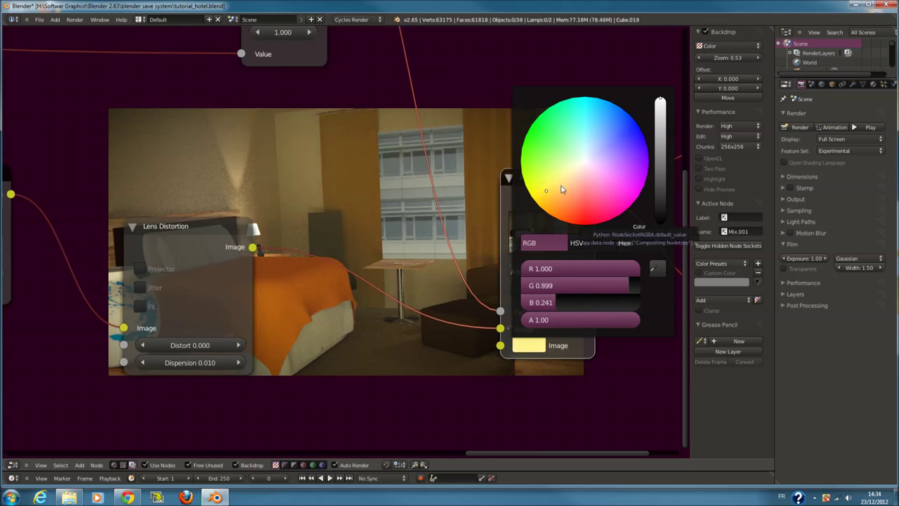
{"action": "left_click_drag", "start_coordinate": [561, 189], "coordinate": [560, 206]}
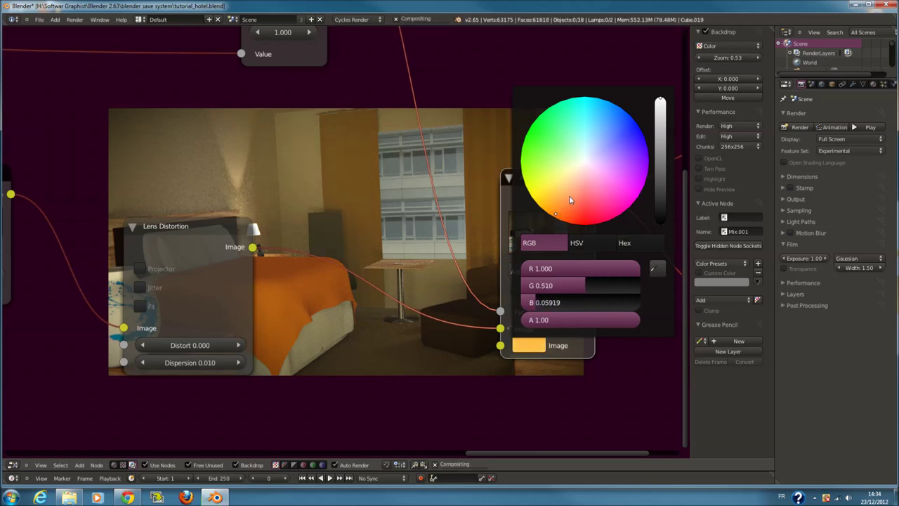
{"action": "left_click_drag", "start_coordinate": [574, 200], "coordinate": [578, 232]}
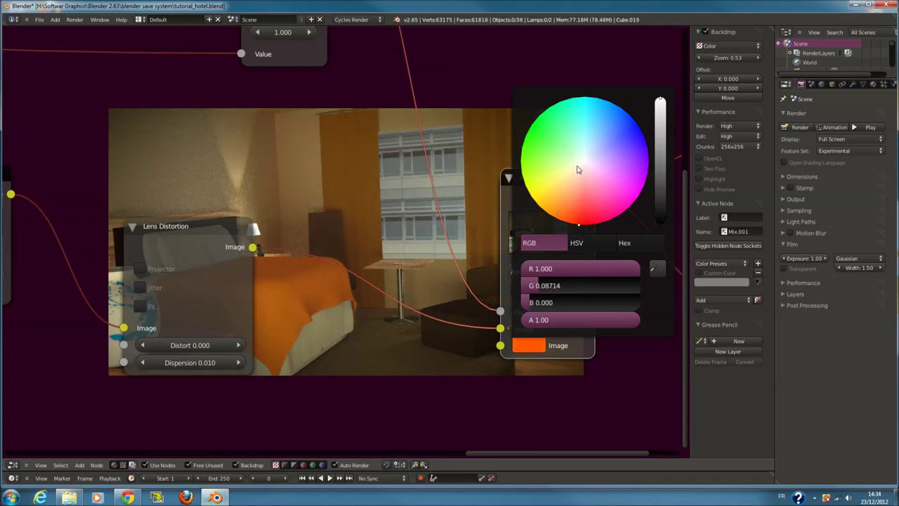
{"action": "left_click_drag", "start_coordinate": [577, 170], "coordinate": [572, 202]}
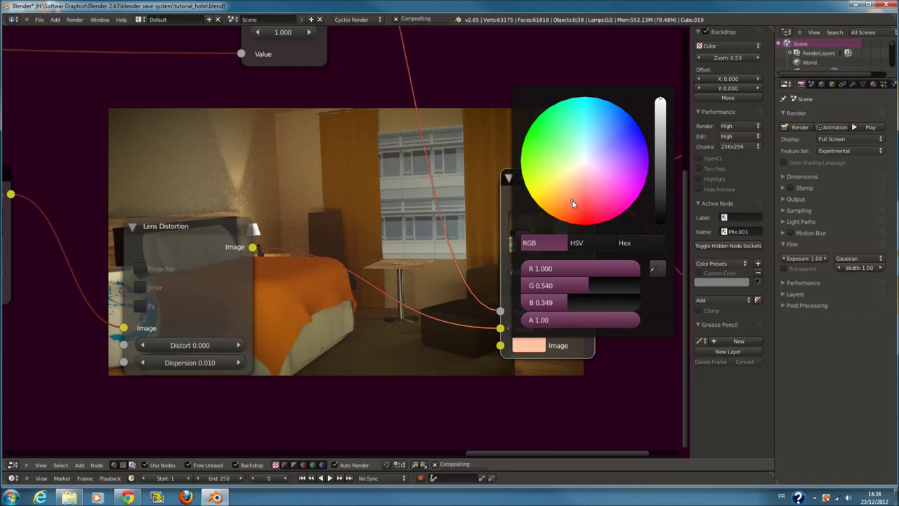
Keep the Map Value link on the Add node's Fac input after briefly moving it
{"action": "middle_click_drag", "start_coordinate": [439, 306], "coordinate": [402, 260]}
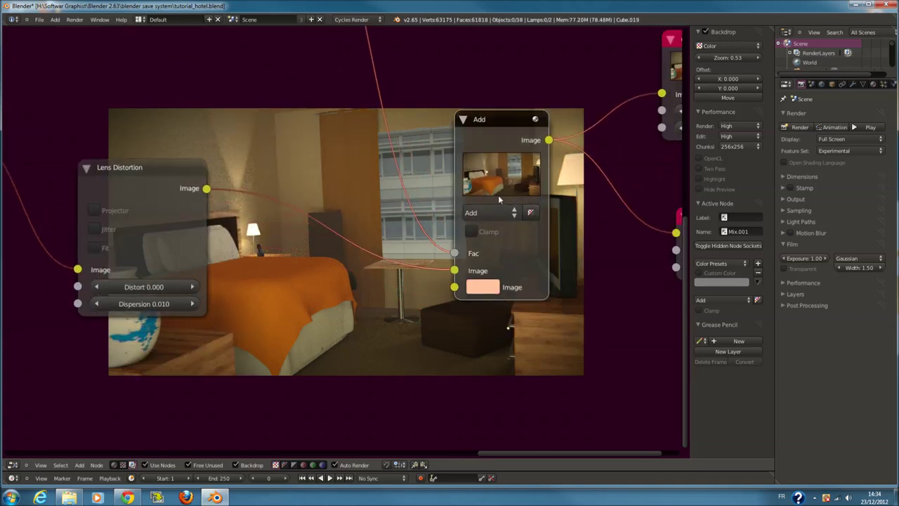
{"action": "left_click_drag", "start_coordinate": [454, 253], "coordinate": [455, 288]}
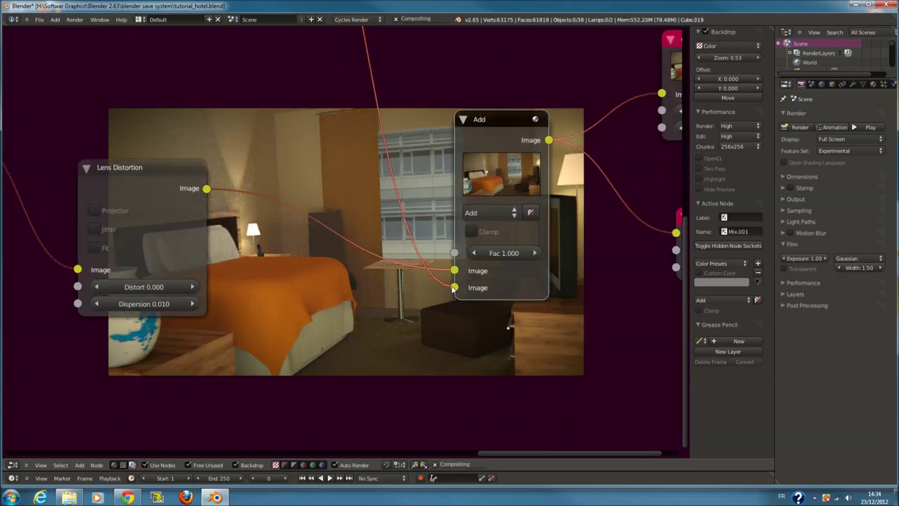
{"action": "left_click_drag", "start_coordinate": [455, 287], "coordinate": [455, 253]}
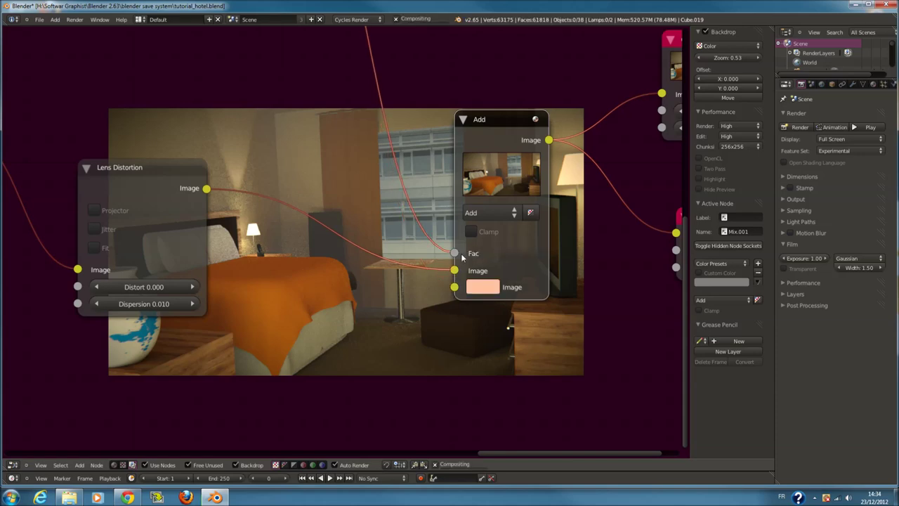
Raise both control points of the RGB Curves C curve to brighten the composite
{"action": "scroll", "coordinate": [469, 253], "scroll_direction": "left", "scroll_amount": 2, "text": "ctrl"}
{"action": "scroll", "coordinate": [464, 258], "scroll_direction": "left", "scroll_amount": 3, "text": "ctrl"}
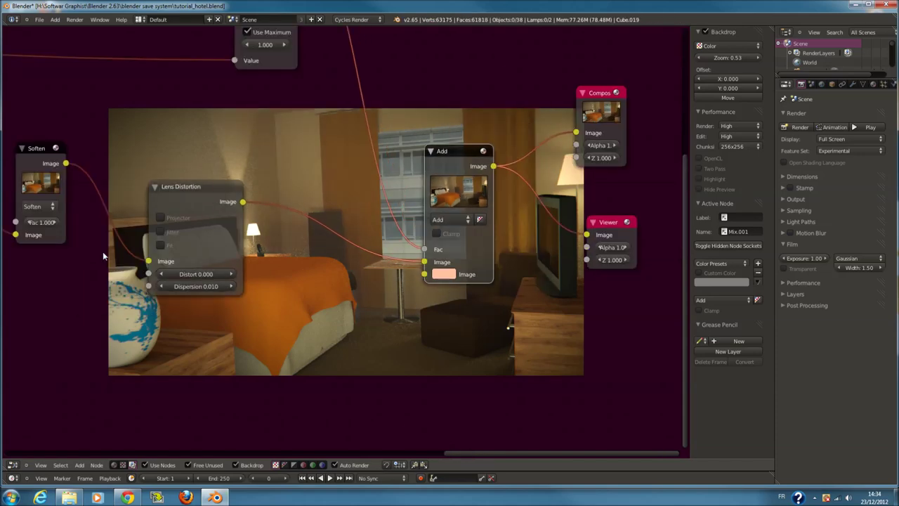
{"action": "scroll", "coordinate": [458, 262], "scroll_direction": "left", "scroll_amount": 4, "text": "ctrl"}
{"action": "scroll", "coordinate": [452, 268], "scroll_direction": "left", "scroll_amount": 4, "text": "ctrl"}
{"action": "scroll", "coordinate": [446, 261], "scroll_direction": "left", "scroll_amount": 4, "text": "ctrl"}
{"action": "scroll", "coordinate": [432, 247], "scroll_direction": "left", "scroll_amount": 4, "text": "ctrl"}
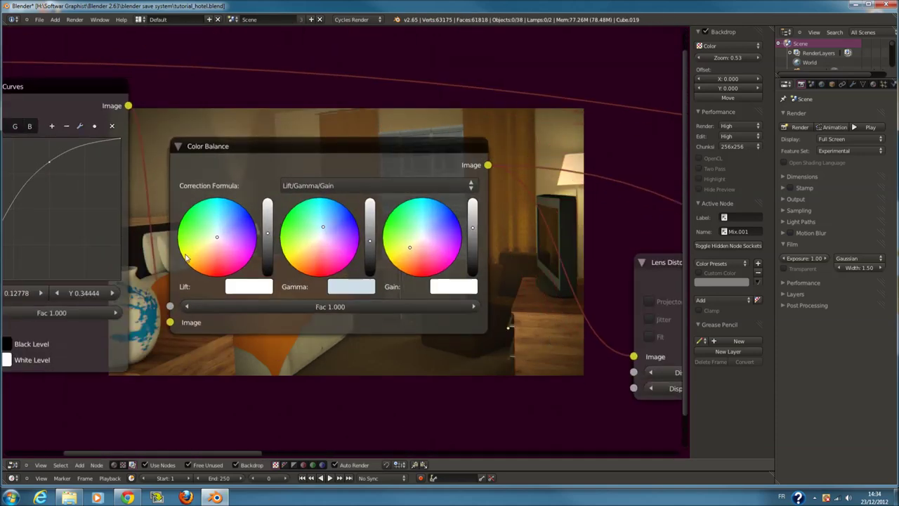
{"action": "scroll", "coordinate": [418, 233], "scroll_direction": "left", "scroll_amount": 4, "text": "ctrl"}
{"action": "left_click_drag", "start_coordinate": [438, 185], "coordinate": [427, 176]}
{"action": "middle_click_drag", "start_coordinate": [462, 247], "coordinate": [566, 211]}
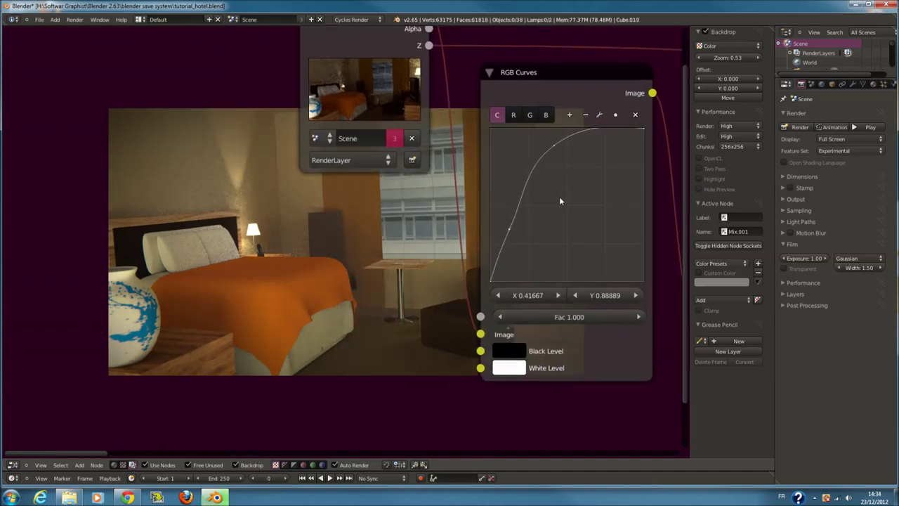
{"action": "left_click_drag", "start_coordinate": [556, 146], "coordinate": [561, 158]}
{"action": "left_click_drag", "start_coordinate": [508, 229], "coordinate": [507, 218]}
Move the nodes off the bedroom image and switch the area to the 3D Viewport
{"action": "mouse_move", "coordinate": [508, 217]}
{"action": "middle_mouse_down"}
{"action": "mouse_move", "coordinate": [493, 182]}
{"action": "mouse_move", "coordinate": [547, 179]}
{"action": "middle_mouse_up"}
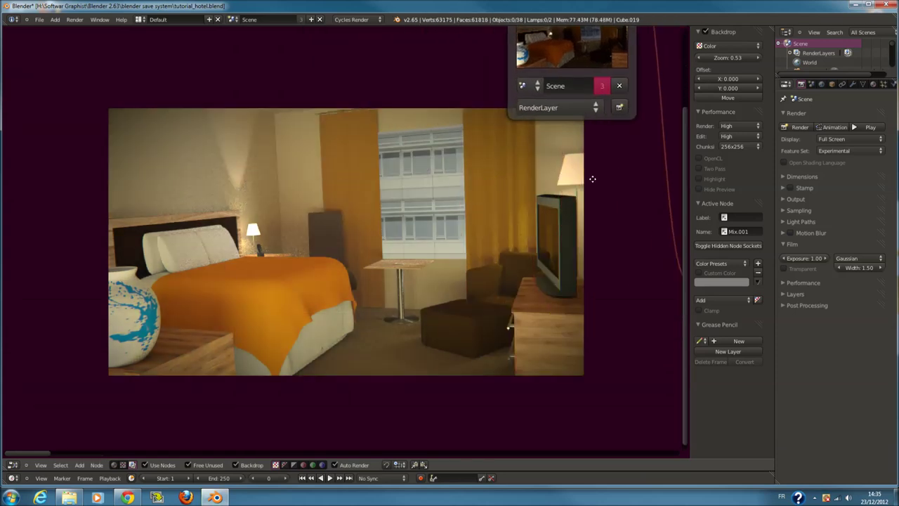
{"action": "middle_click_drag", "start_coordinate": [547, 178], "coordinate": [479, 175]}
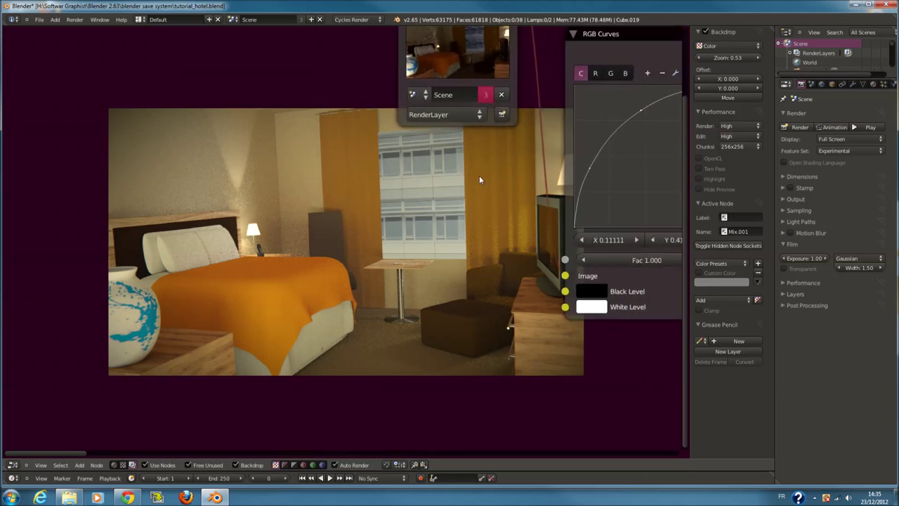
{"action": "middle_click_drag", "start_coordinate": [434, 213], "coordinate": [506, 136]}
{"action": "left_click", "coordinate": [12, 464]}
{"action": "left_click", "coordinate": [71, 455]}
Rotate the camera around global Z and move it along its local Z axis
{"action": "scroll", "coordinate": [414, 280], "scroll_direction": "up", "scroll_amount": 2}
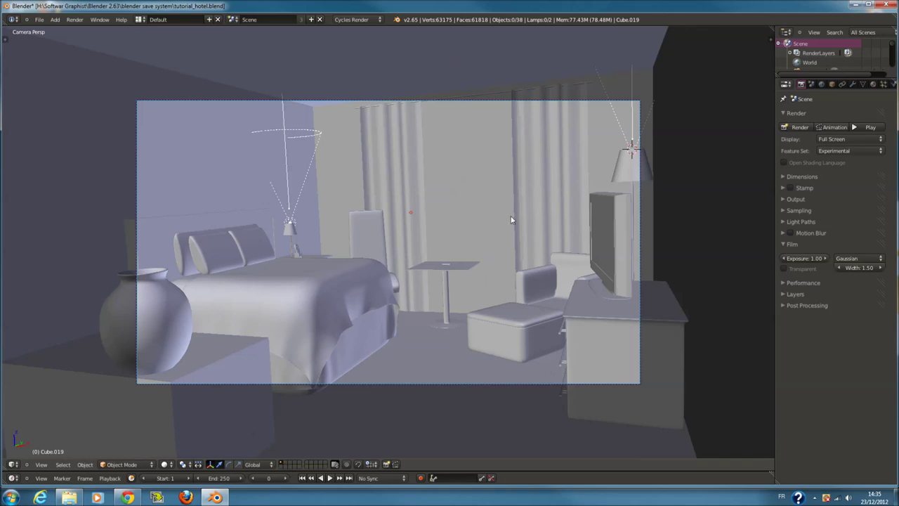
{"action": "right_click", "coordinate": [639, 207]}
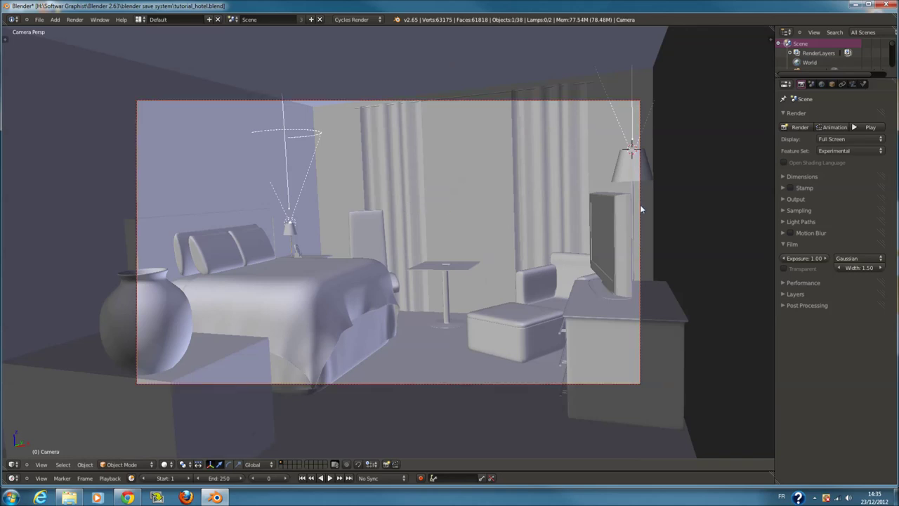
{"action": "key", "text": "z"}
{"action": "key", "text": "z"}
{"action": "key", "text": "r"}
{"action": "key", "text": "z"}
{"action": "left_click", "coordinate": [578, 230]}
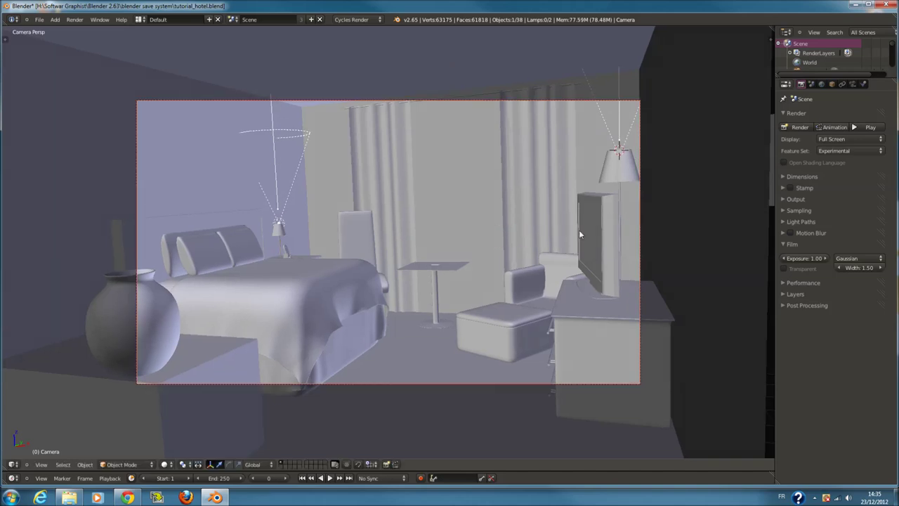
{"action": "key", "text": "g"}
{"action": "key", "text": "z"}
{"action": "key", "text": "z"}
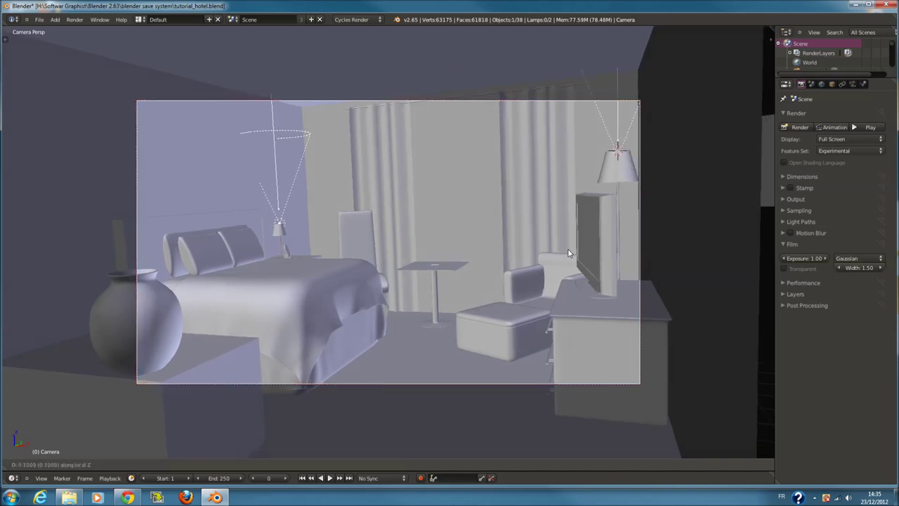
{"action": "left_click", "coordinate": [562, 259]}
Tilt the camera about the global X axis, cancelling further rotation attempts
{"action": "key", "text": "r"}
{"action": "key", "text": "x"}
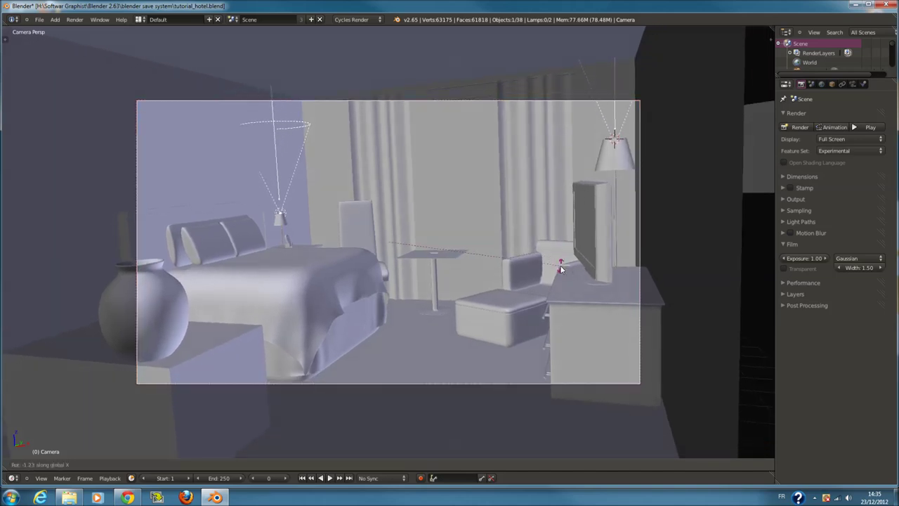
{"action": "left_click", "coordinate": [538, 251]}
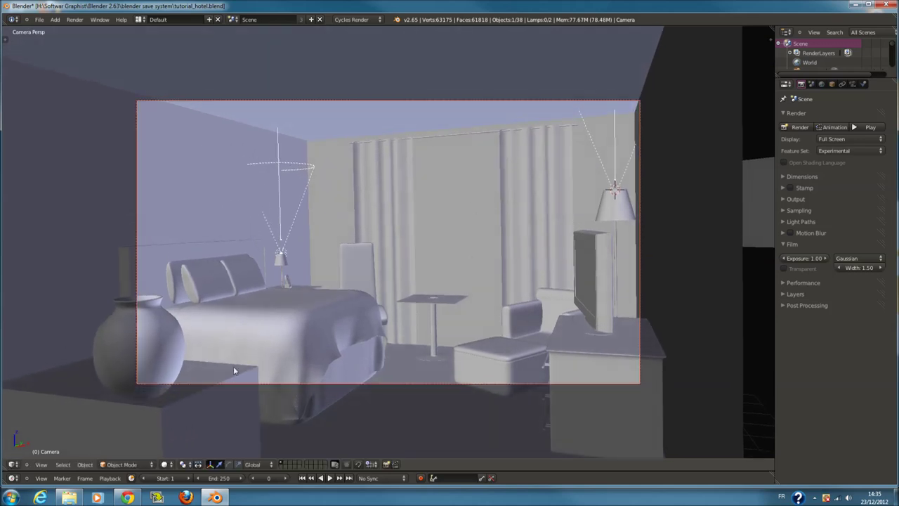
{"action": "key", "text": "r"}
{"action": "right_click", "coordinate": [548, 264]}
{"action": "key", "text": "r"}
{"action": "right_click", "coordinate": [578, 299]}
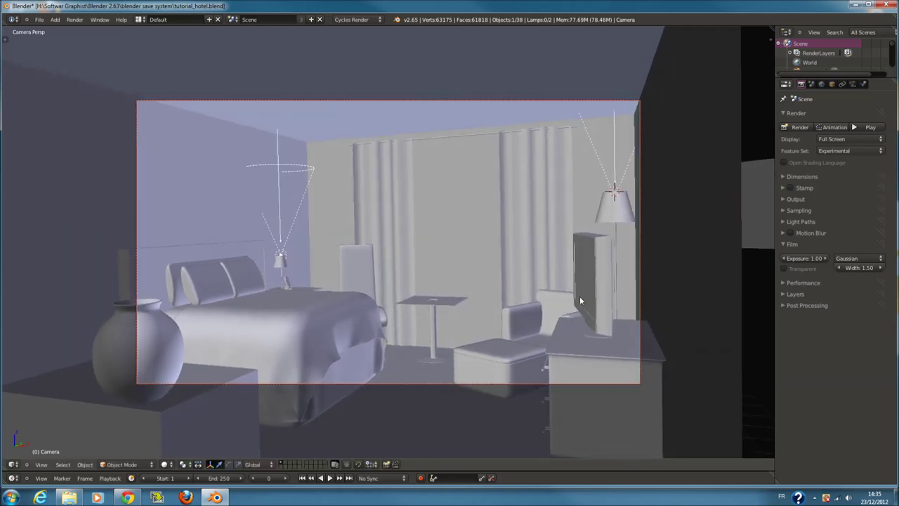
Zoom the view and pick out the chair behind the bed
{"action": "scroll", "coordinate": [404, 314], "scroll_direction": "up", "scroll_amount": 2}
{"action": "scroll", "coordinate": [405, 314], "scroll_direction": "down", "scroll_amount": 1}
{"action": "scroll", "coordinate": [334, 325], "scroll_direction": "up", "scroll_amount": 1}
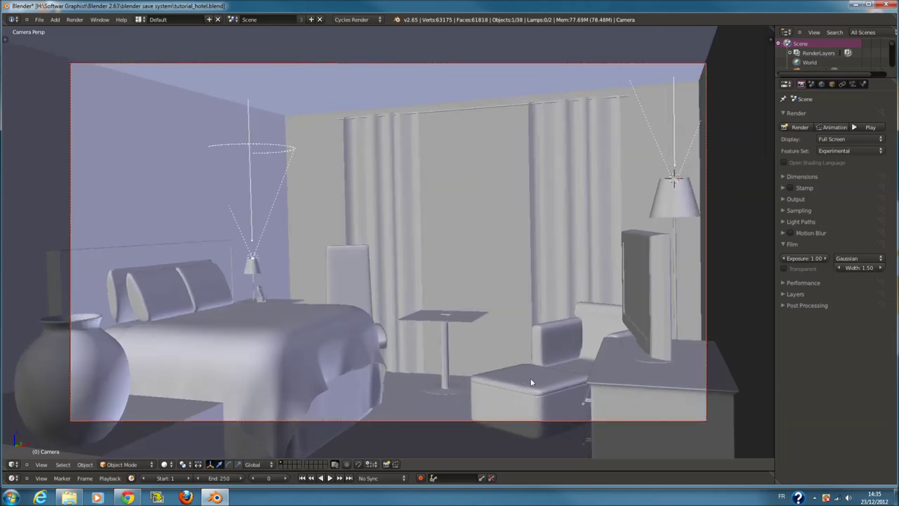
{"action": "right_click", "coordinate": [356, 275]}
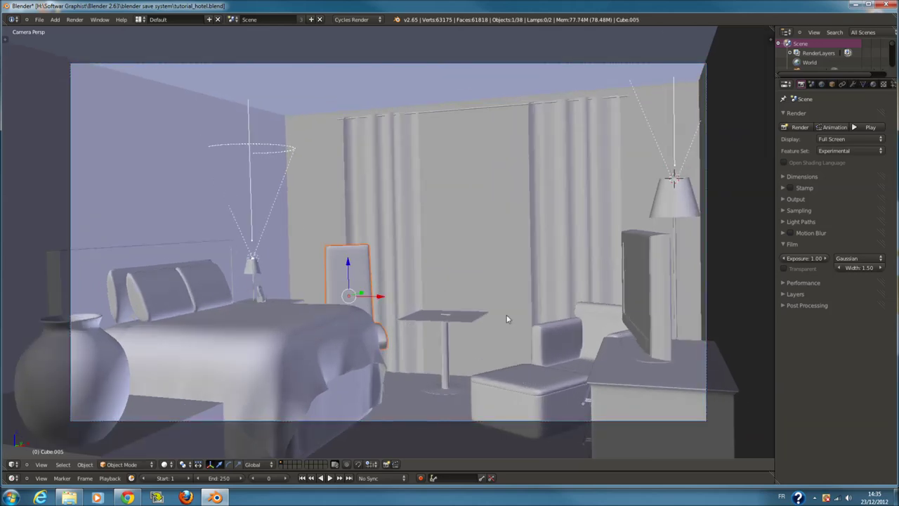
{"action": "right_click", "coordinate": [456, 324]}
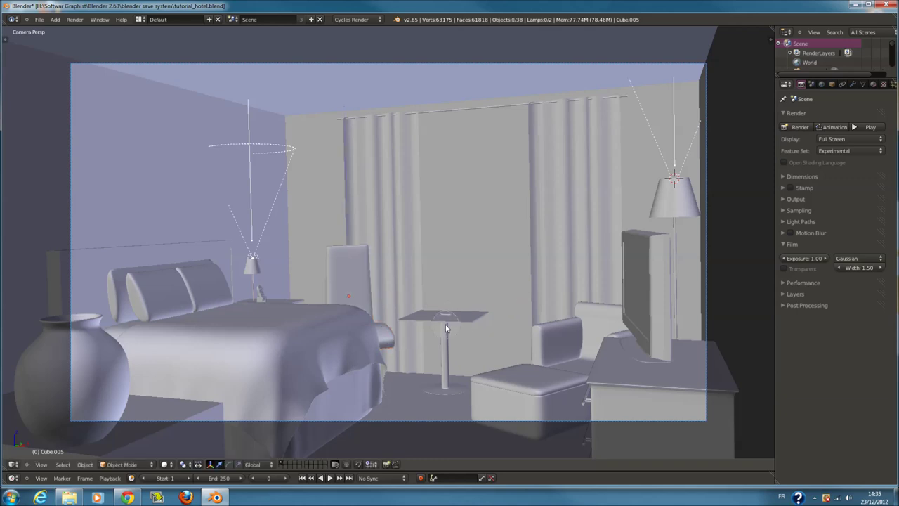
{"action": "key", "text": "a"}
{"action": "right_click", "coordinate": [472, 326]}
{"action": "key", "text": "a"}
{"action": "right_click", "coordinate": [378, 296]}
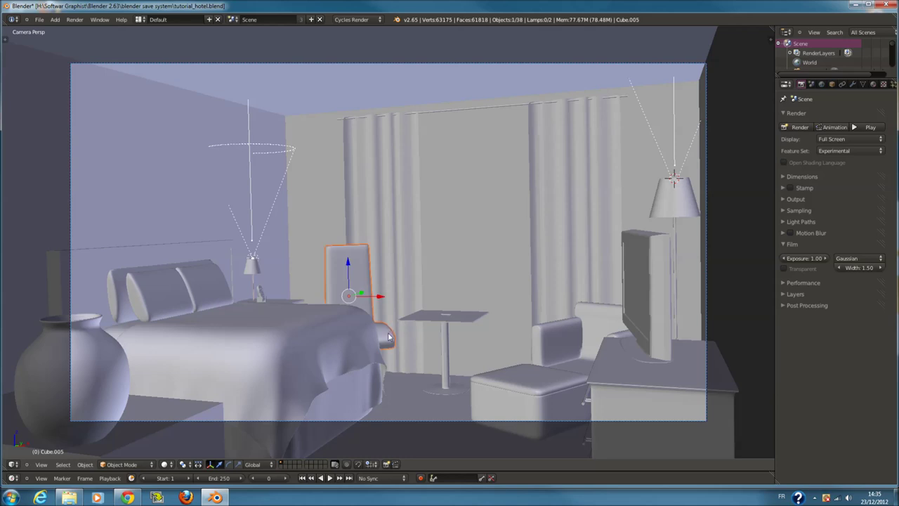
Shift the chair behind the bed slightly left along the X axis
{"action": "key", "text": "r"}
{"action": "key", "text": "Escape"}
{"action": "key", "text": "g"}
{"action": "key", "text": "x"}
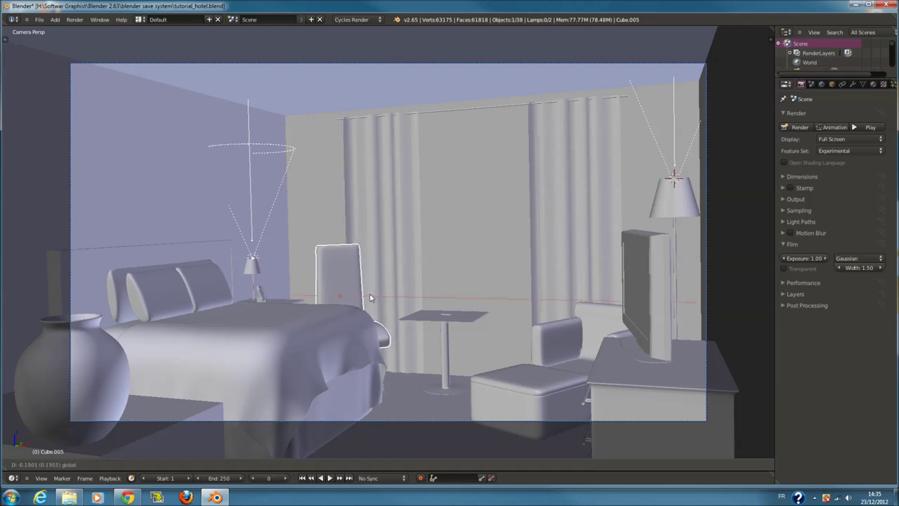
{"action": "key", "text": "Escape"}
{"action": "key", "text": "a"}
Scale the small pedestal table wider and raise it along Z
{"action": "right_click", "coordinate": [451, 322]}
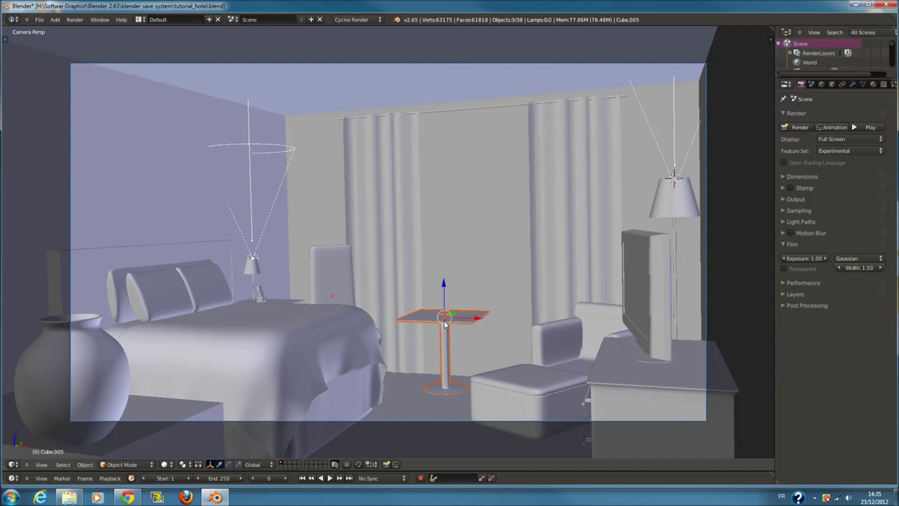
{"action": "key", "text": "s"}
{"action": "left_click", "coordinate": [433, 303]}
{"action": "key", "text": "g"}
{"action": "key", "text": "z"}
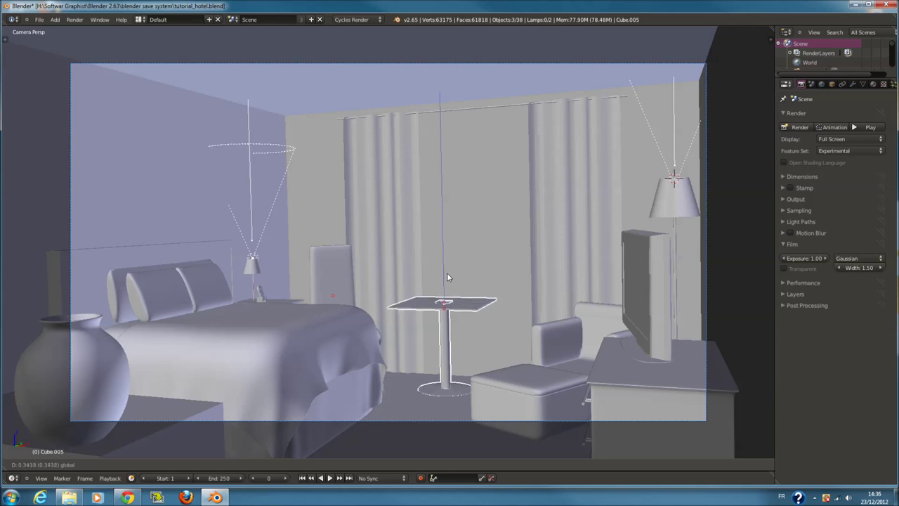
{"action": "left_click", "coordinate": [447, 274]}
Check the table in front ortho wireframe view and adjust its final height
{"action": "key", "text": "KP_Decimal"}
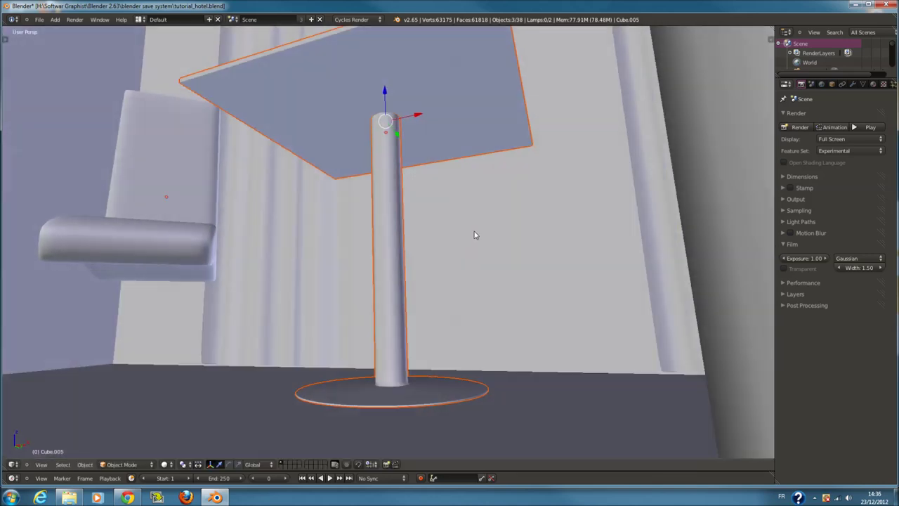
{"action": "middle_click_drag", "start_coordinate": [474, 234], "coordinate": [475, 224]}
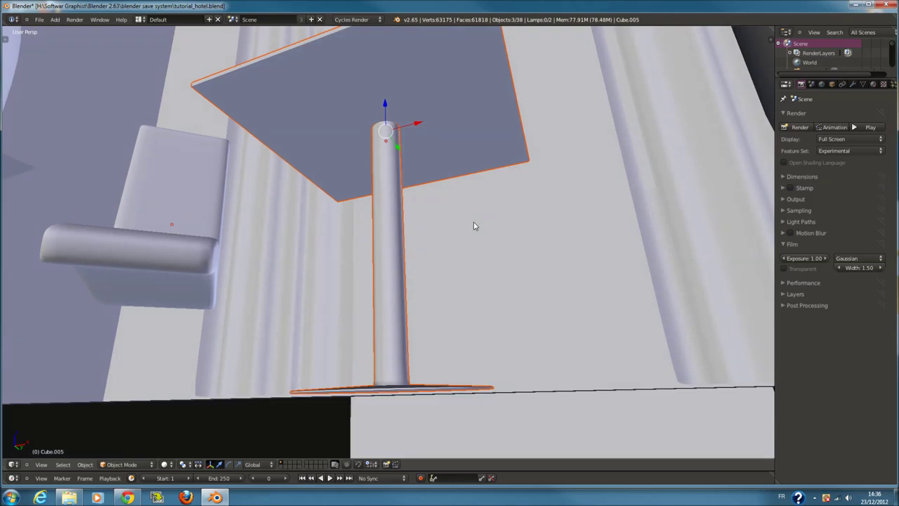
{"action": "key", "text": "KP_1"}
{"action": "key", "text": "KP_5"}
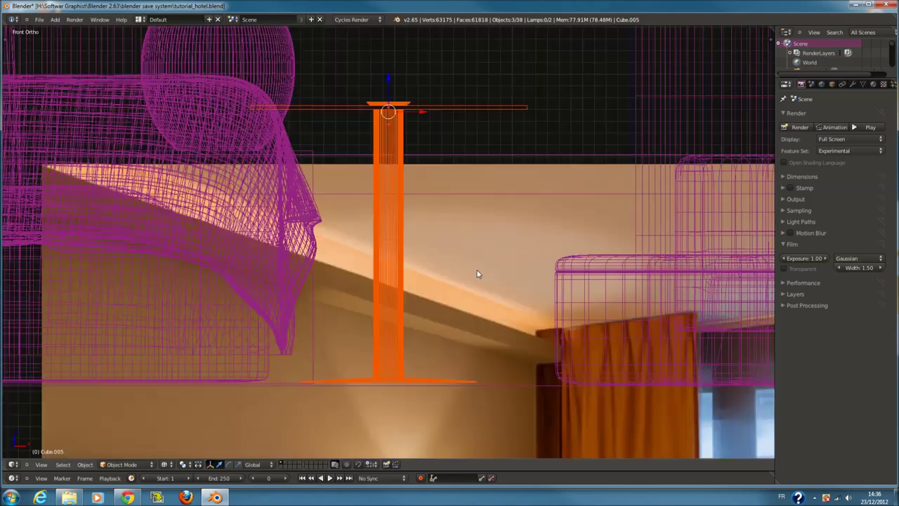
{"action": "key", "text": "g"}
{"action": "key", "text": "z"}
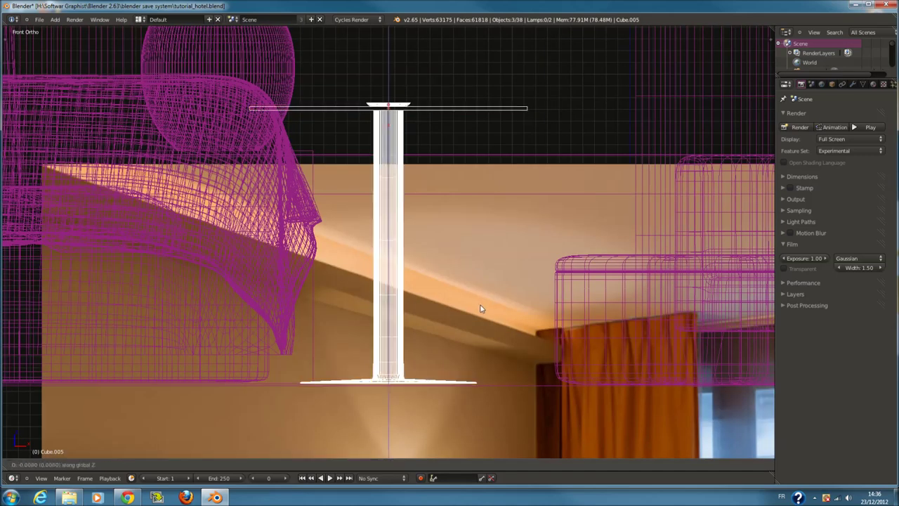
{"action": "left_click", "coordinate": [481, 309]}
{"action": "key", "text": "a"}
Return to solid shading and camera view, inspecting the cube and ottoman
{"action": "right_click", "coordinate": [317, 354]}
{"action": "key", "text": "z"}
{"action": "mouse_move", "coordinate": [347, 344]}
{"action": "middle_mouse_down"}
{"action": "mouse_move", "coordinate": [439, 373]}
{"action": "mouse_move", "coordinate": [428, 357]}
{"action": "mouse_move", "coordinate": [334, 373]}
{"action": "mouse_move", "coordinate": [302, 393]}
{"action": "mouse_move", "coordinate": [437, 372]}
{"action": "mouse_move", "coordinate": [506, 390]}
{"action": "mouse_move", "coordinate": [502, 368]}
{"action": "middle_mouse_up"}
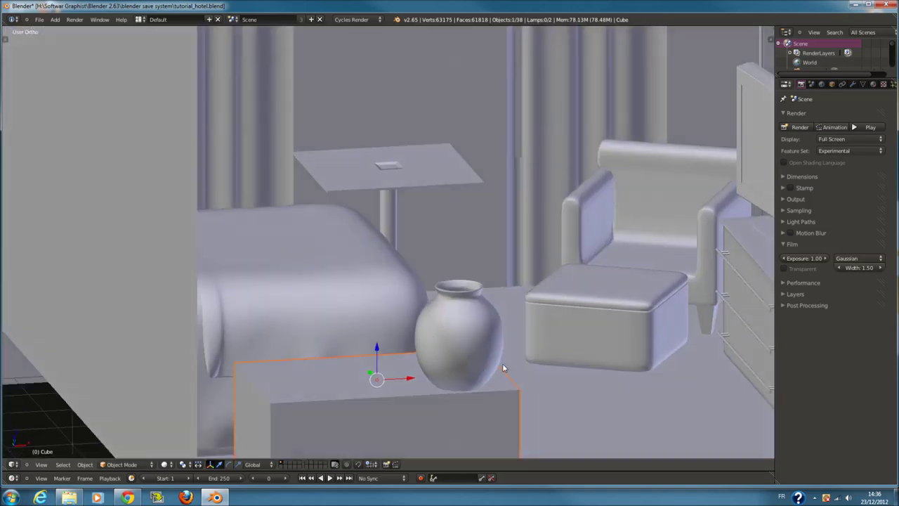
{"action": "right_click", "coordinate": [657, 285]}
{"action": "scroll", "coordinate": [633, 307], "scroll_direction": "up", "scroll_amount": 1}
{"action": "key", "text": "KP_0"}
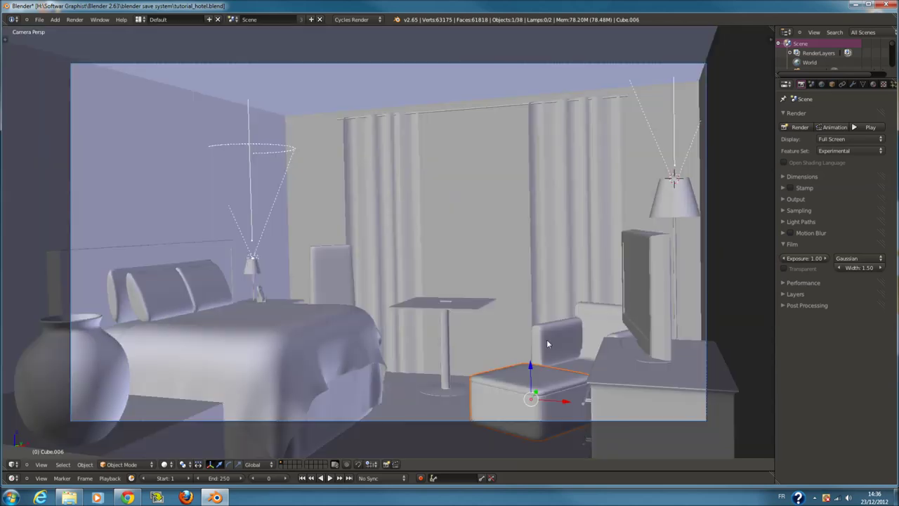
{"action": "scroll", "coordinate": [581, 375], "scroll_direction": "down", "scroll_amount": 2}
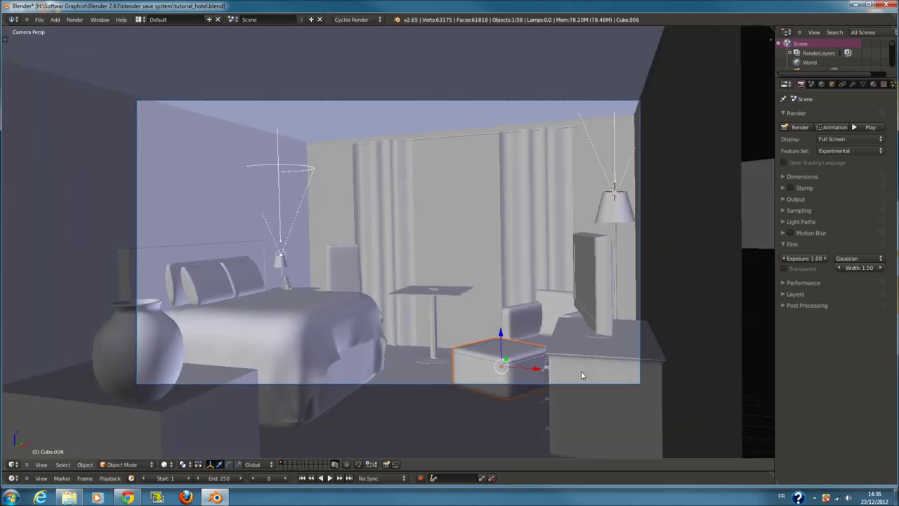
{"action": "key", "text": "a"}
Set the Cycles render samples from 150 to 1000 in the Sampling panel
{"action": "left_click", "coordinate": [806, 244]}
{"action": "left_click", "coordinate": [812, 208]}
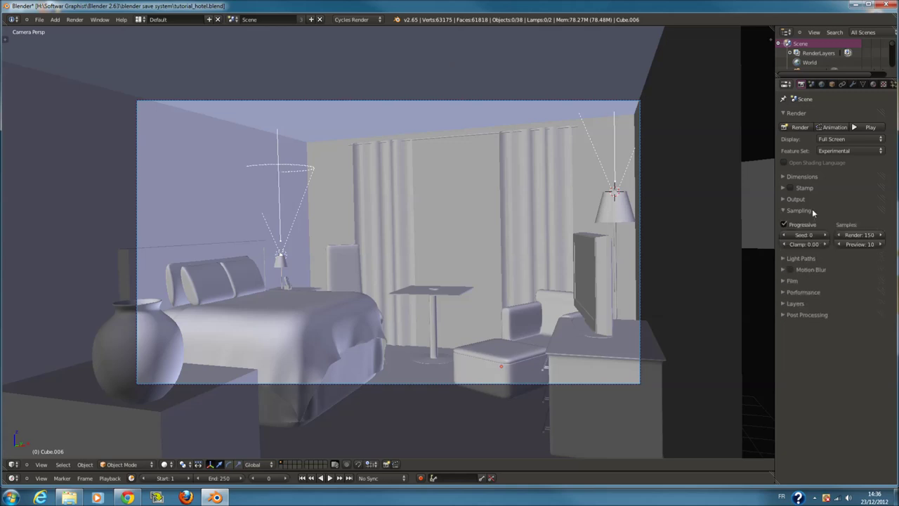
{"action": "left_click", "coordinate": [854, 234]}
{"action": "type", "text": "2"}
{"action": "left_click", "coordinate": [857, 235]}
{"action": "double_click", "coordinate": [856, 232]}
{"action": "type", "text": "1"}
{"action": "type", "text": "00"}
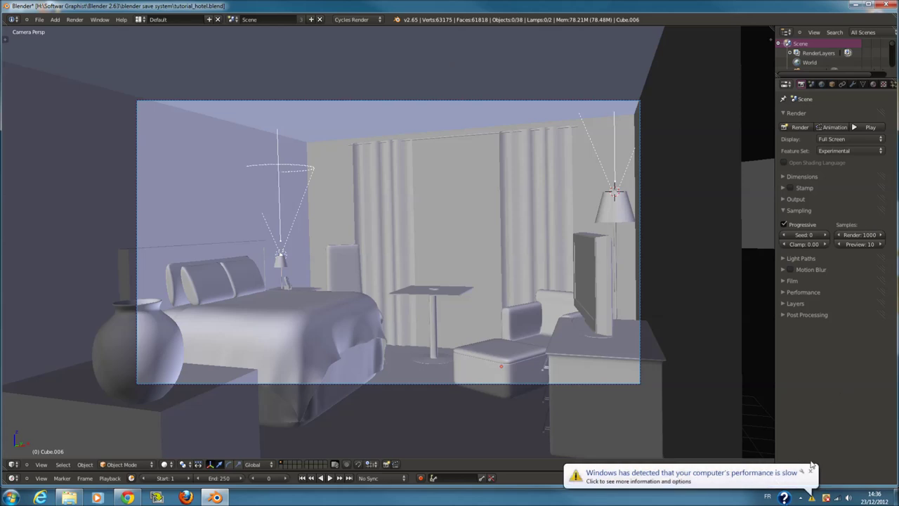
Dismiss the Windows notification and show the Output panel's PNG, 90% compression settings
{"action": "left_click", "coordinate": [811, 471]}
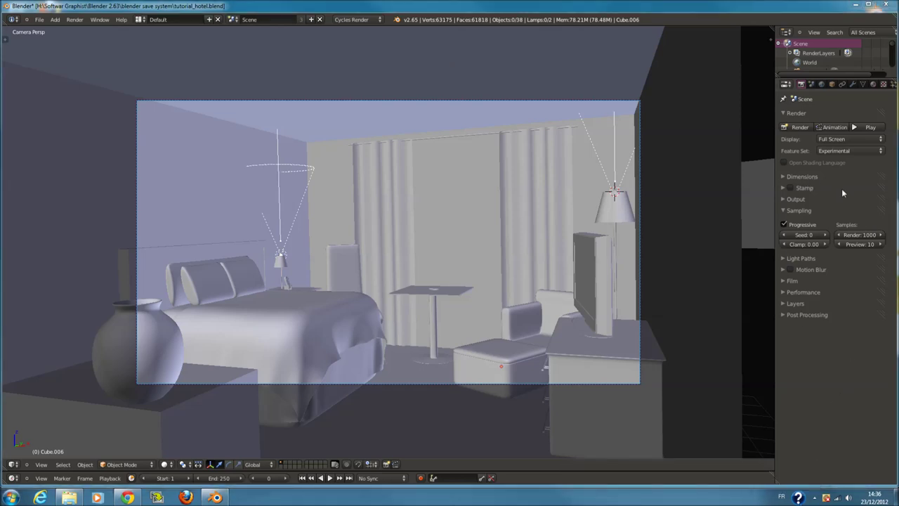
{"action": "left_click", "coordinate": [799, 303]}
{"action": "left_click", "coordinate": [799, 304]}
{"action": "left_click", "coordinate": [800, 304]}
{"action": "left_click", "coordinate": [799, 304]}
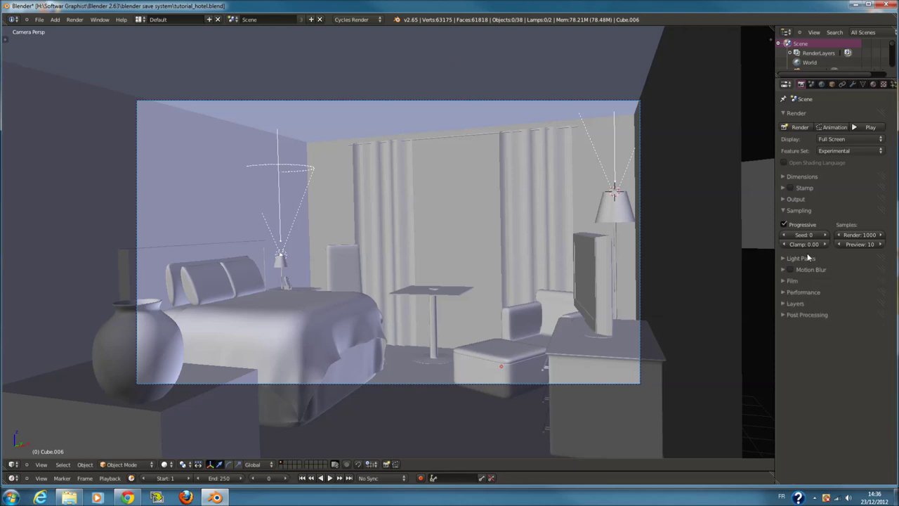
{"action": "left_click", "coordinate": [805, 211]}
{"action": "left_click", "coordinate": [804, 199]}
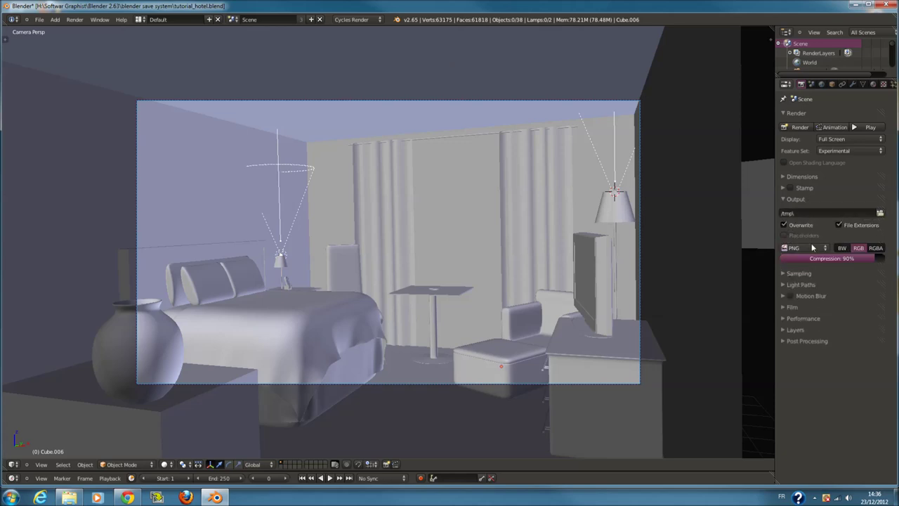
View the Render Result in the UV/Image Editor
{"action": "left_click", "coordinate": [12, 464]}
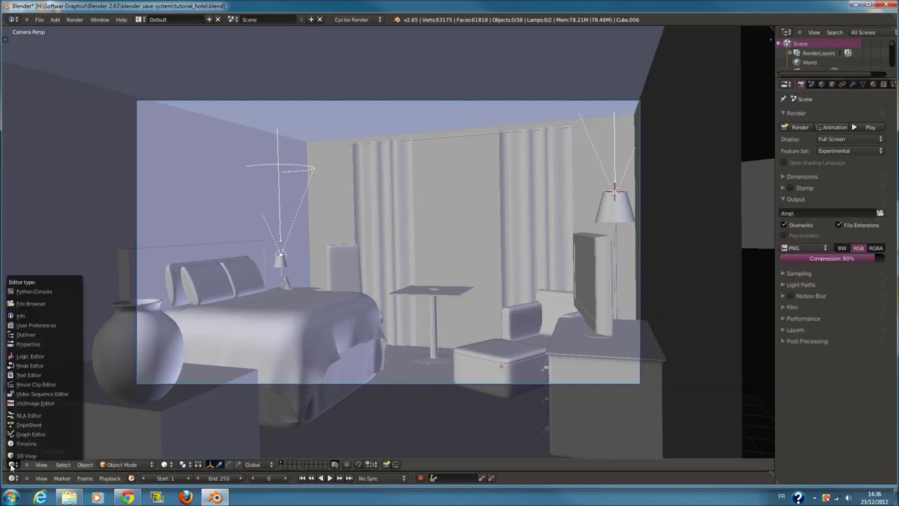
{"action": "left_click", "coordinate": [32, 403]}
{"action": "left_click", "coordinate": [61, 464]}
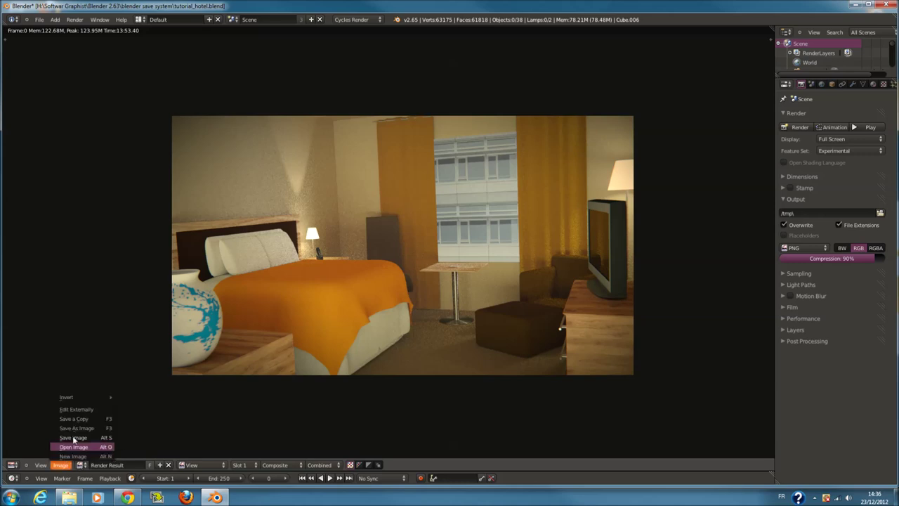
{"action": "left_click", "coordinate": [93, 427]}
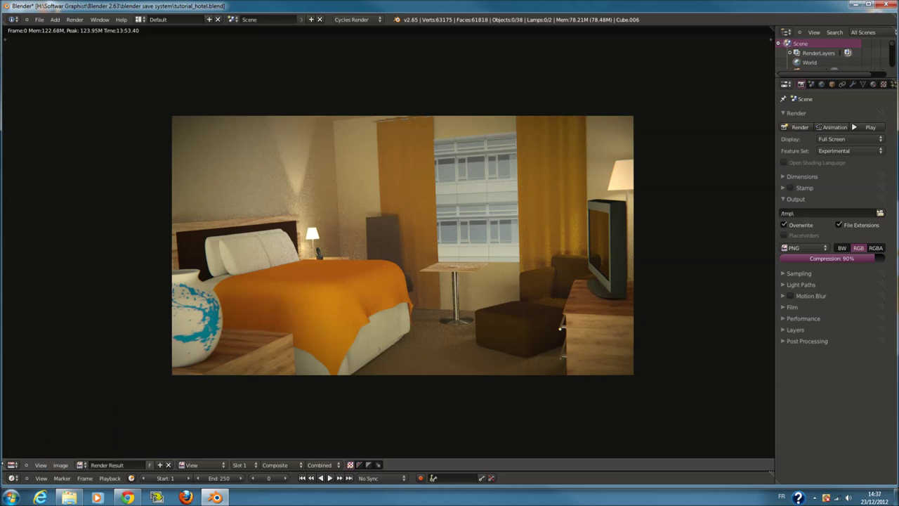
Switch the main area back to the 3D View and minimize Blender
{"action": "left_click", "coordinate": [13, 460]}
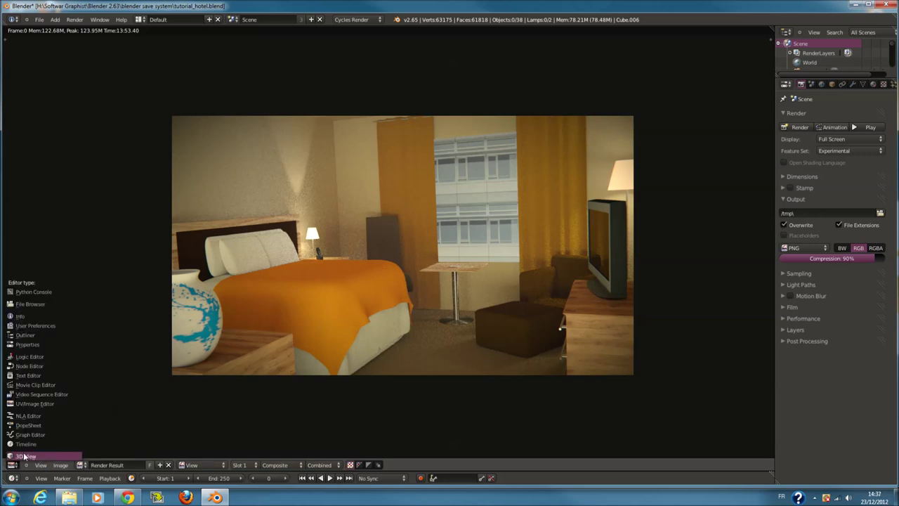
{"action": "left_click", "coordinate": [25, 456]}
{"action": "scroll", "coordinate": [427, 352], "scroll_direction": "down", "scroll_amount": 2}
{"action": "scroll", "coordinate": [427, 352], "scroll_direction": "up", "scroll_amount": 2}
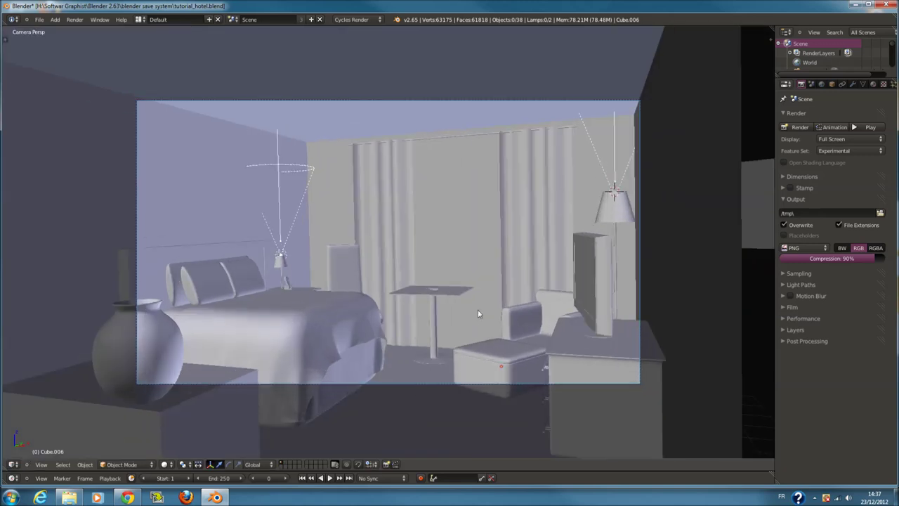
{"action": "scroll", "coordinate": [478, 310], "scroll_direction": "up", "scroll_amount": 1}
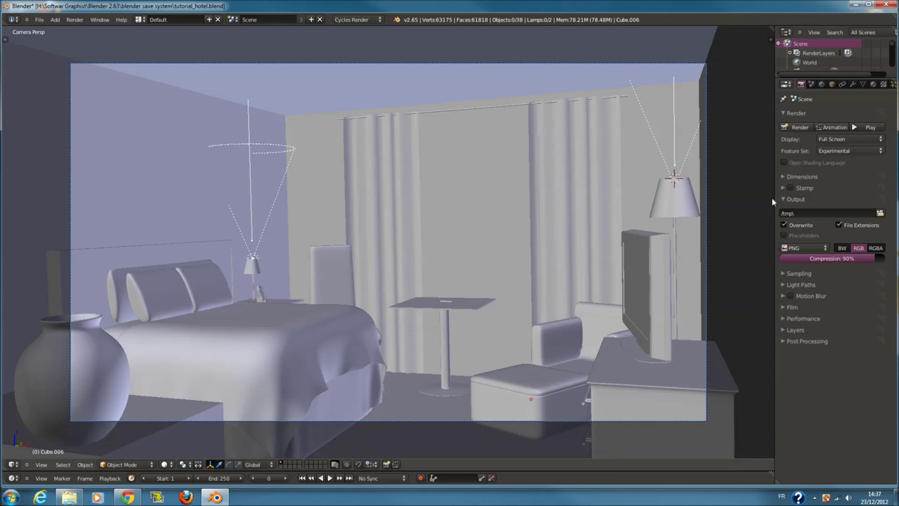
{"action": "left_click", "coordinate": [857, 6]}
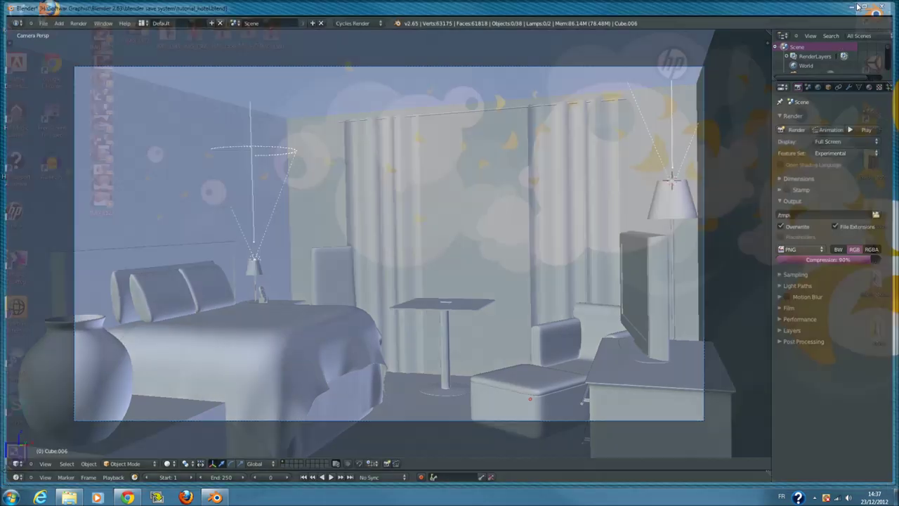